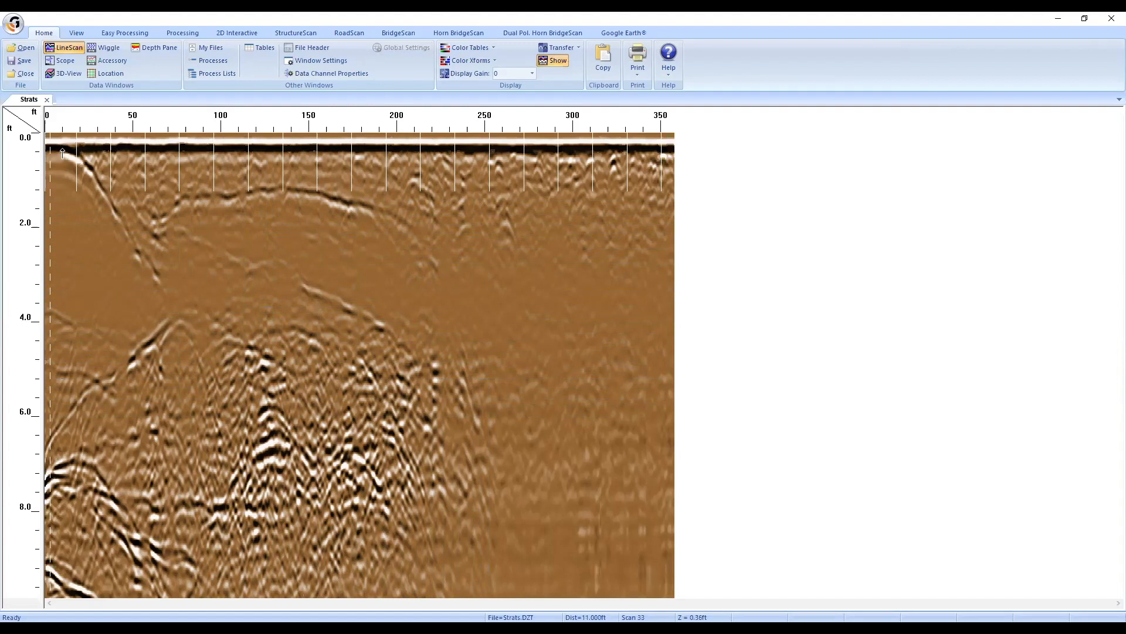
# Step: Examine the distance, scan number and depth at several points of the Strats profile with the crosshair
pyautogui.click(53, 138)
pyautogui.moveTo(52, 139); pyautogui.dragTo(252, 370)
pyautogui.click(553, 619)
pyautogui.press('ctrl')
pyautogui.press('ctrl')
pyautogui.press('ctrl')
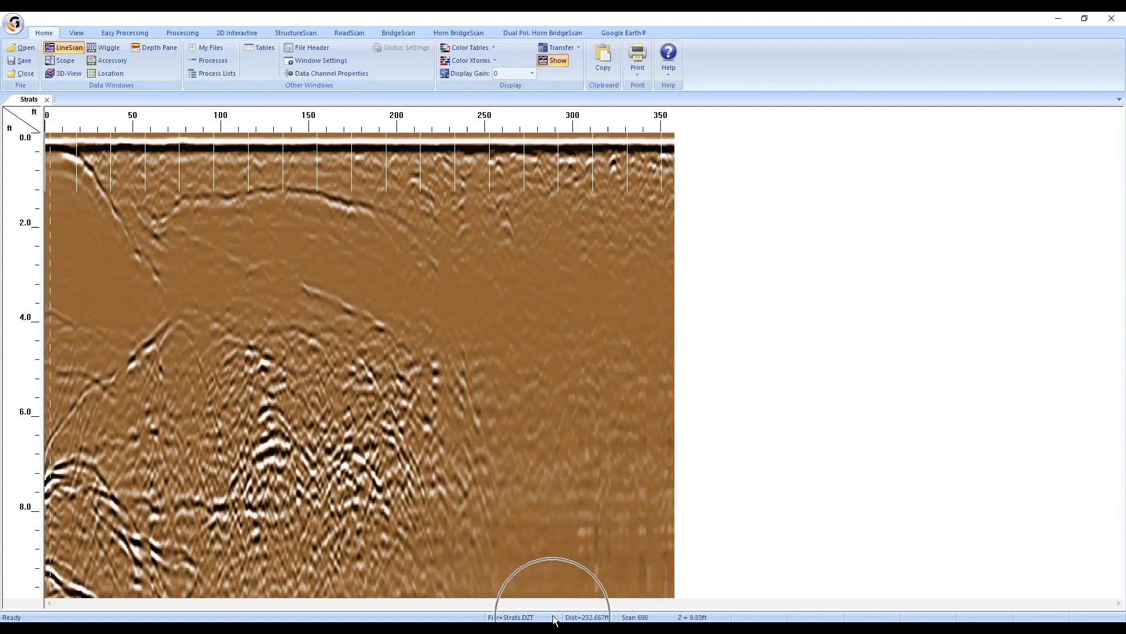
pyautogui.press('ctrl')
pyautogui.press('ctrl')
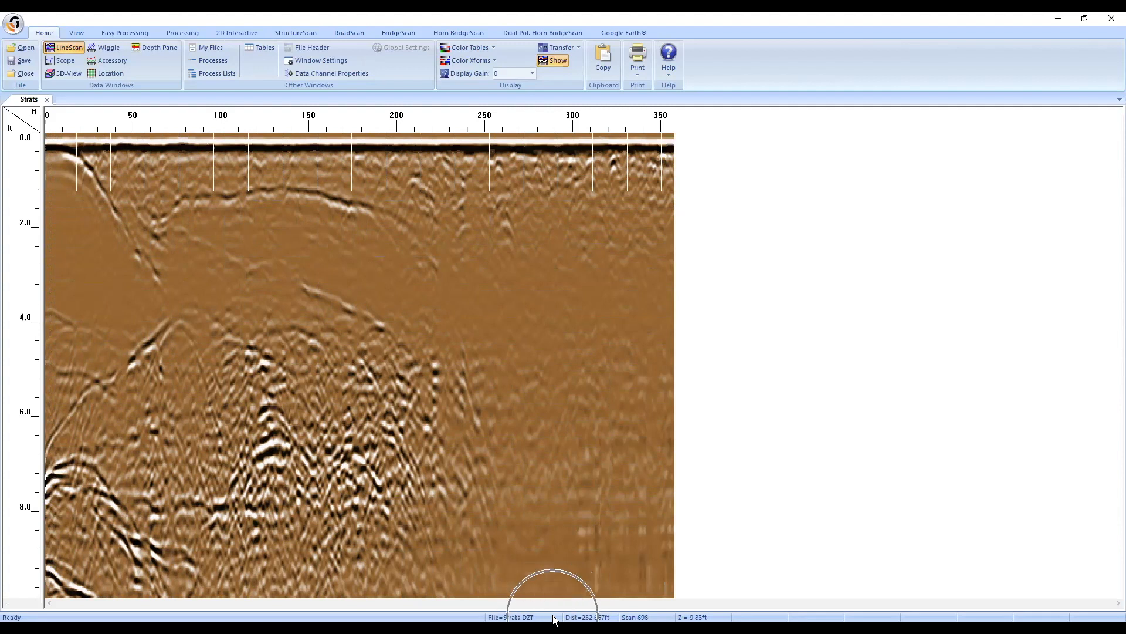
pyautogui.moveTo(259, 300); pyautogui.dragTo(510, 294)
pyautogui.moveTo(659, 262); pyautogui.dragTo(510, 275)
pyautogui.moveTo(506, 271); pyautogui.dragTo(528, 297)
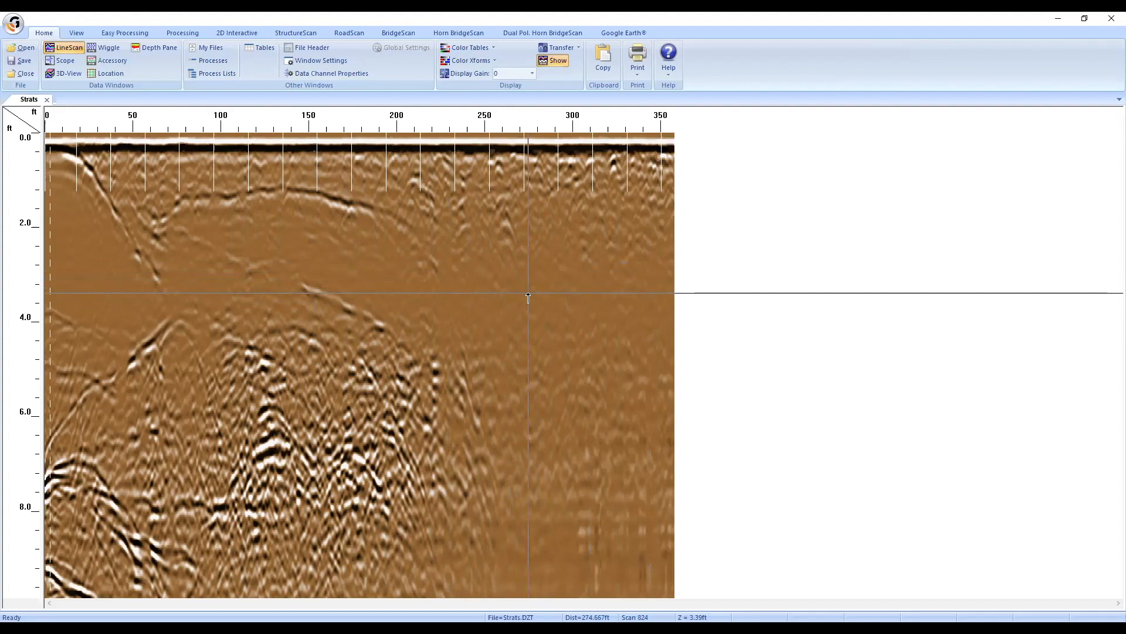
pyautogui.moveTo(528, 297); pyautogui.dragTo(528, 297)
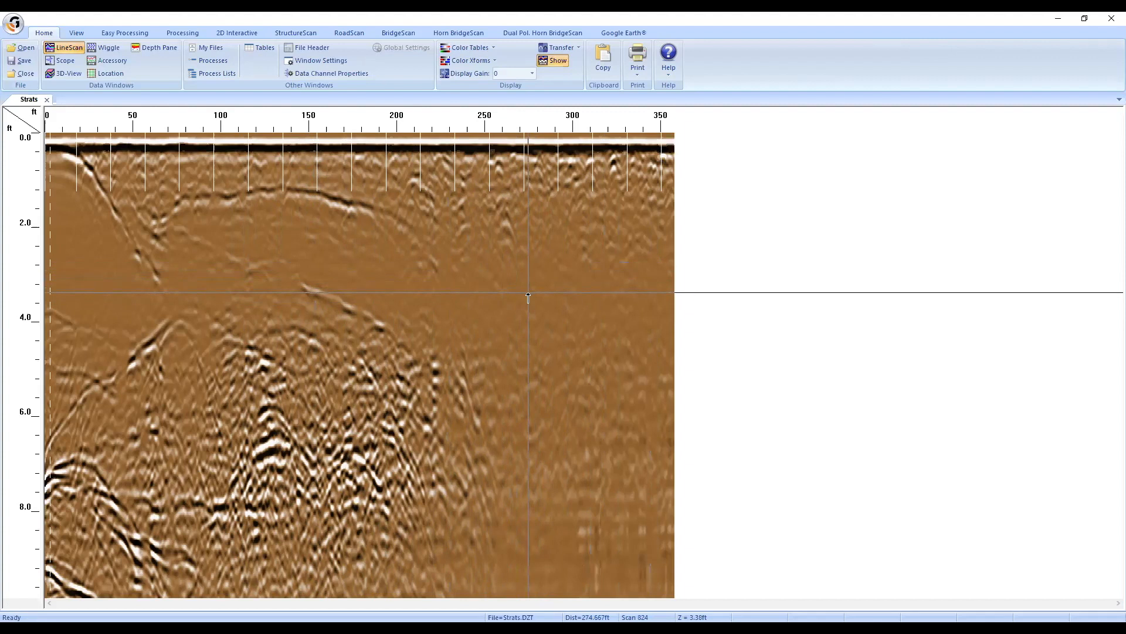
pyautogui.moveTo(528, 298); pyautogui.dragTo(479, 345)
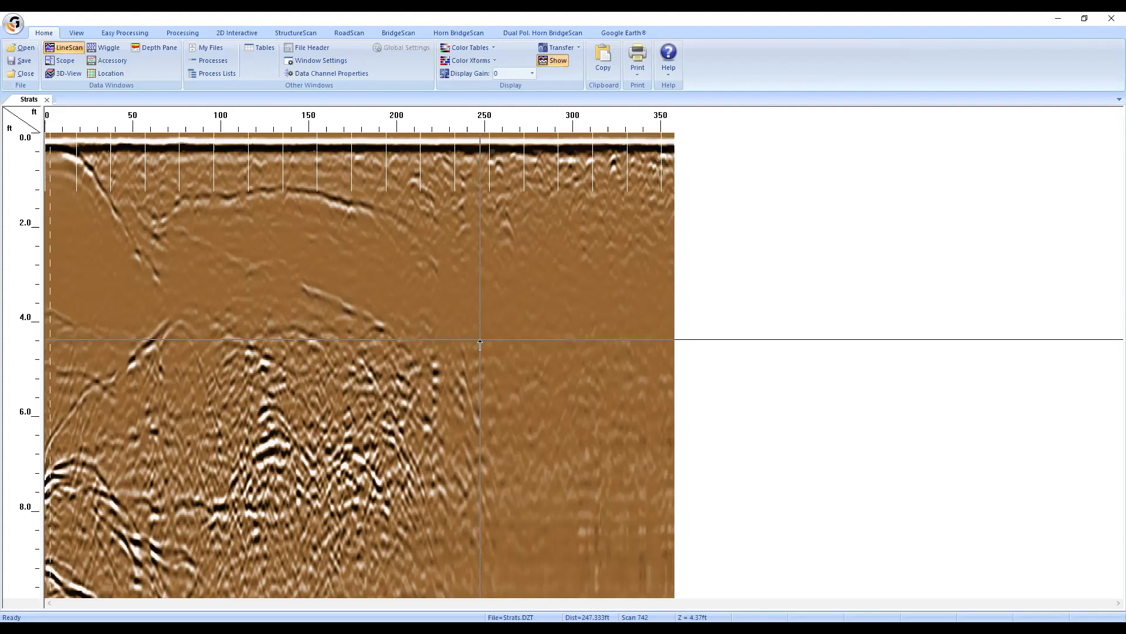
pyautogui.moveTo(480, 345); pyautogui.dragTo(412, 276)
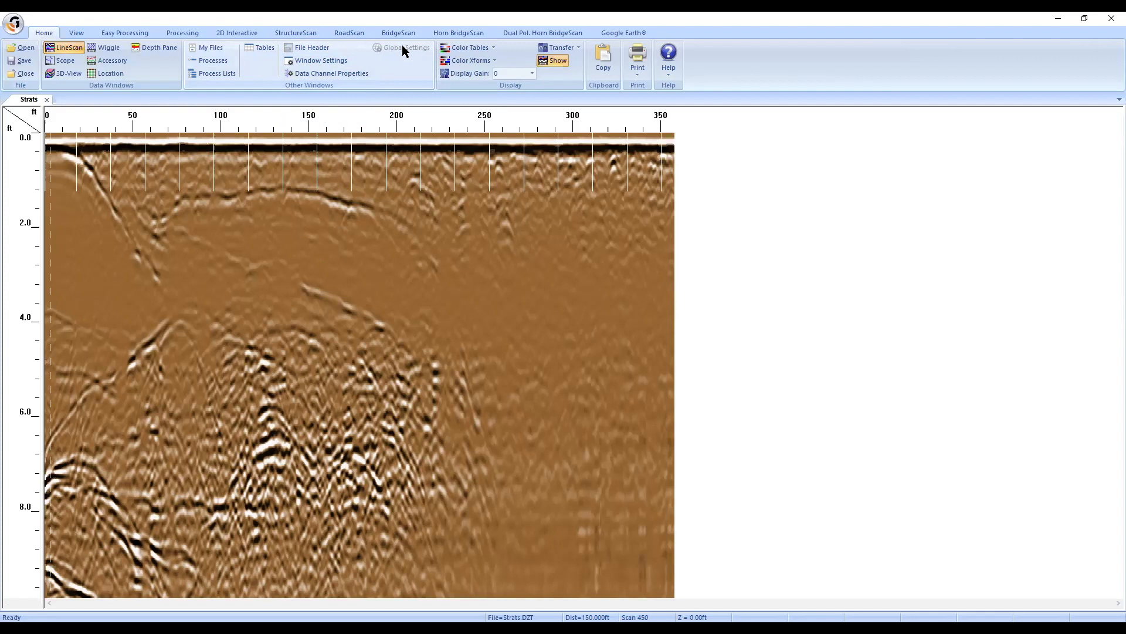
# Step: Open the file header of Strats and review its horizontal, vertical, channel and range gain parameter groups
pyautogui.click(313, 47)
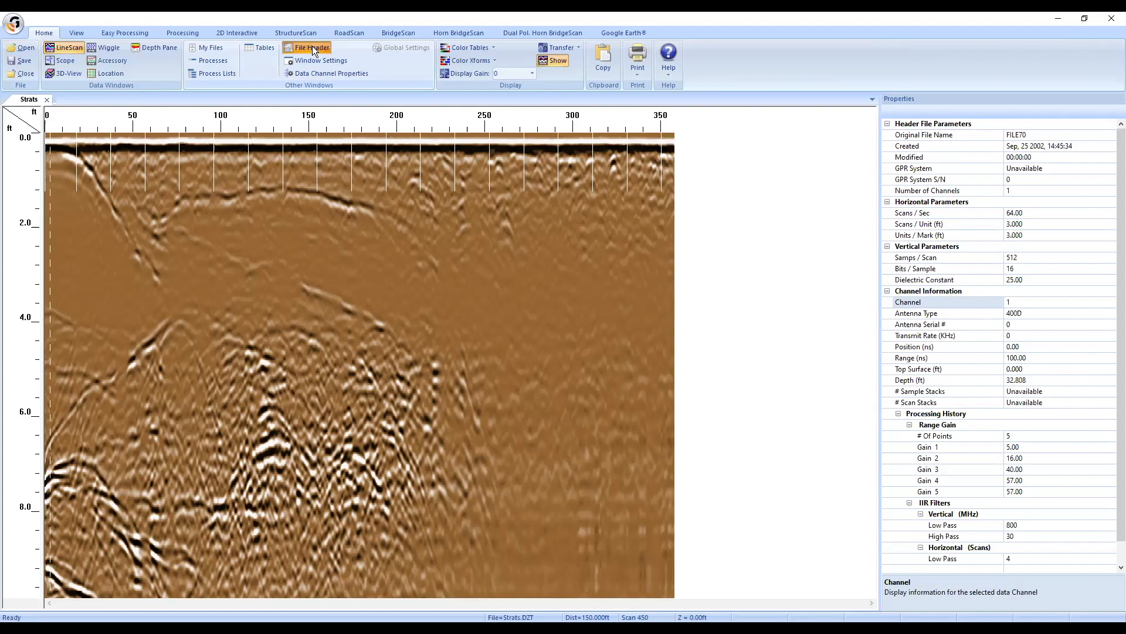
pyautogui.click(933, 146)
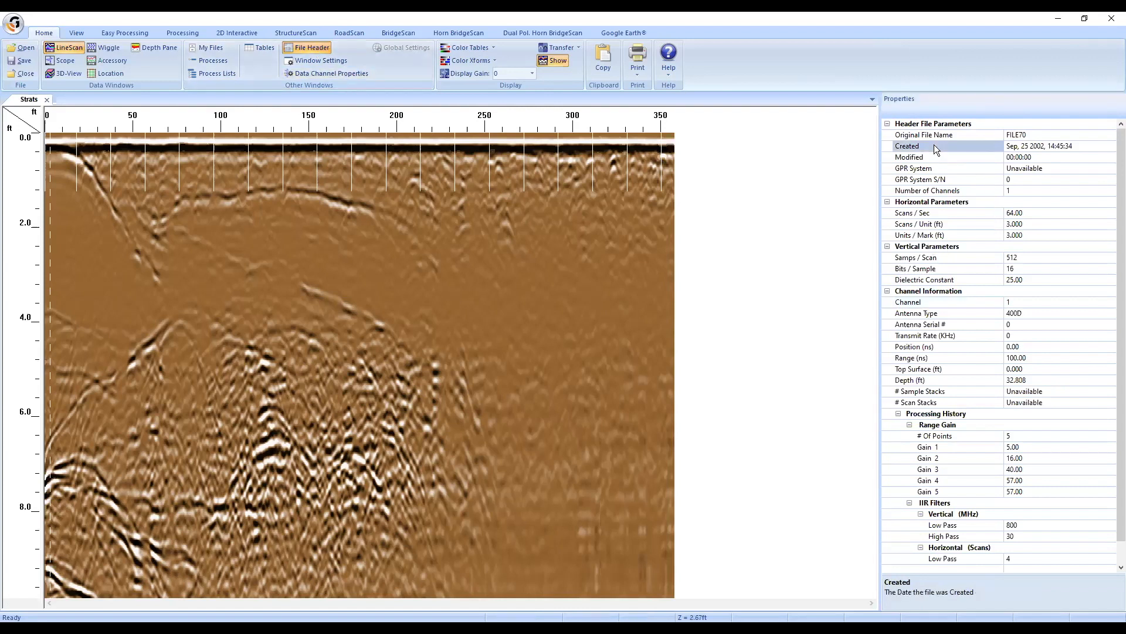
pyautogui.click(937, 203)
pyautogui.click(940, 247)
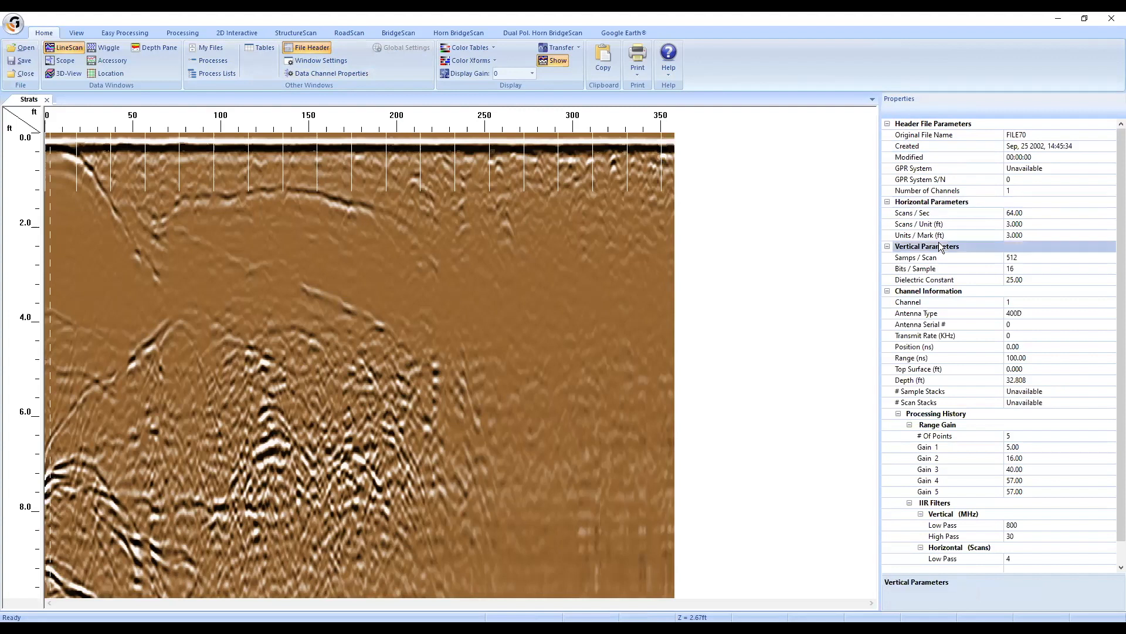
pyautogui.click(946, 292)
pyautogui.click(950, 389)
pyautogui.click(964, 457)
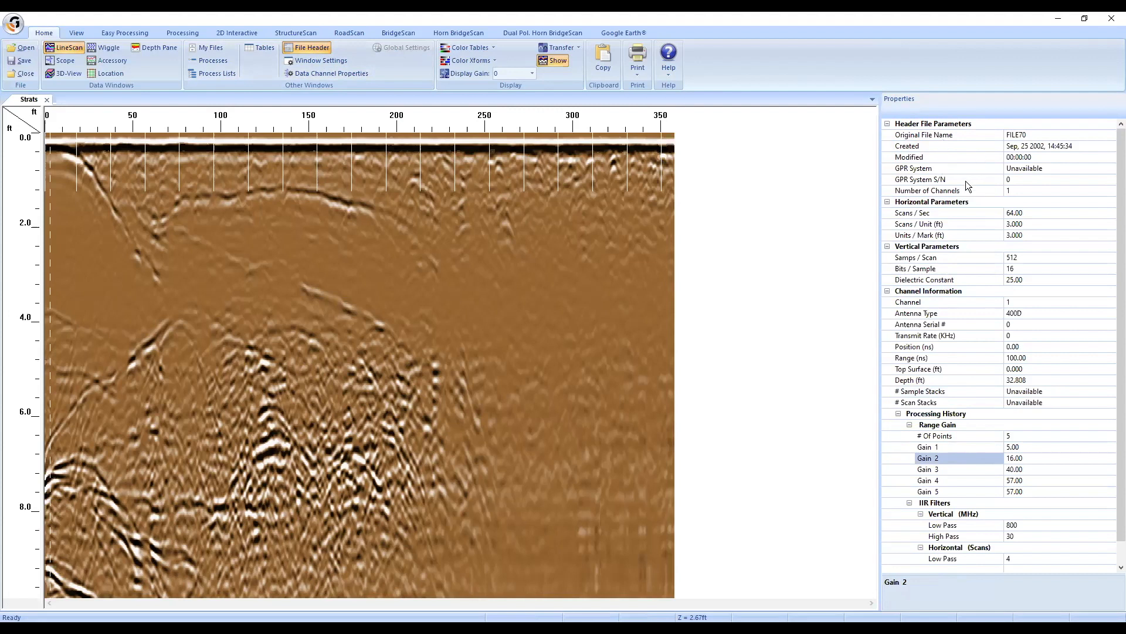
# Step: Inspect the header's creation date, scan rates, samples per scan, dielectric constant, range, depth and antenna type
pyautogui.click(936, 148)
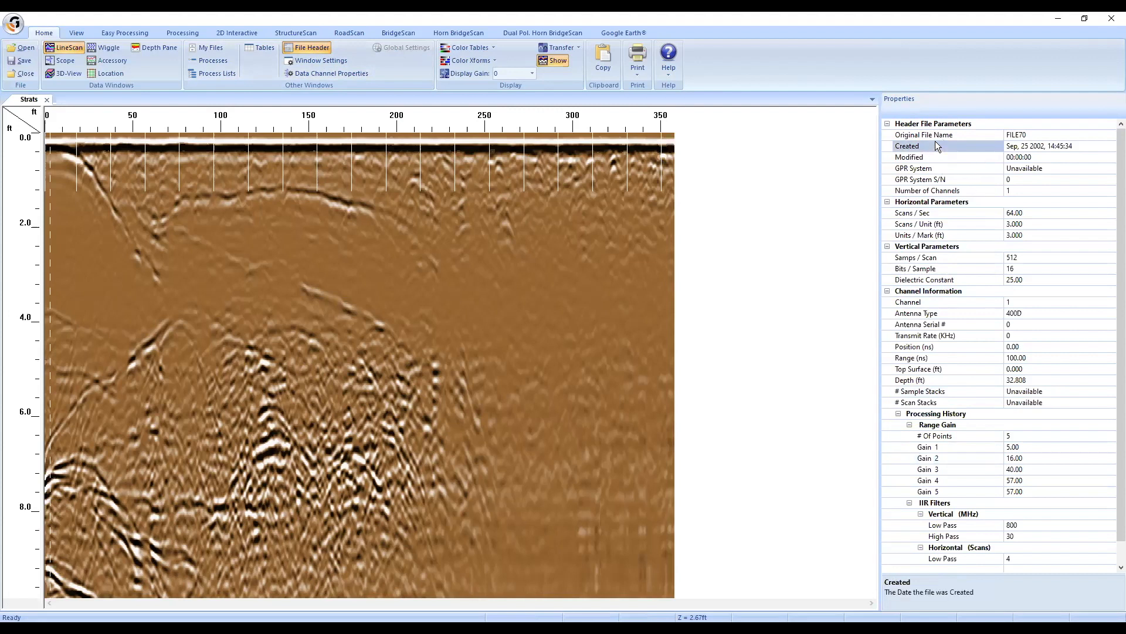
pyautogui.click(960, 212)
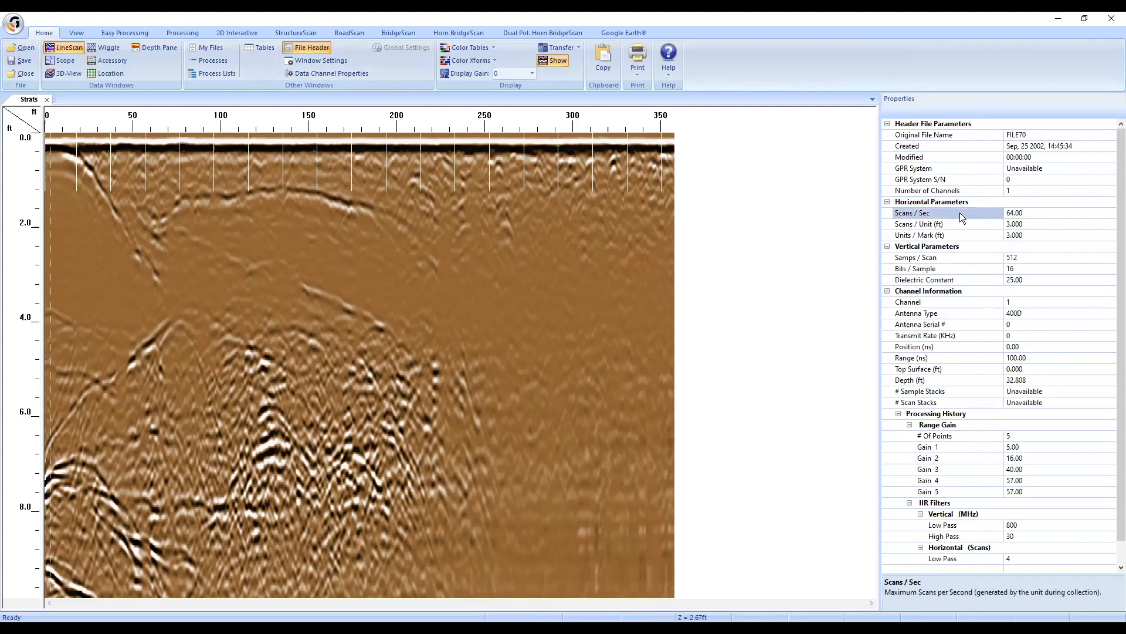
pyautogui.click(961, 225)
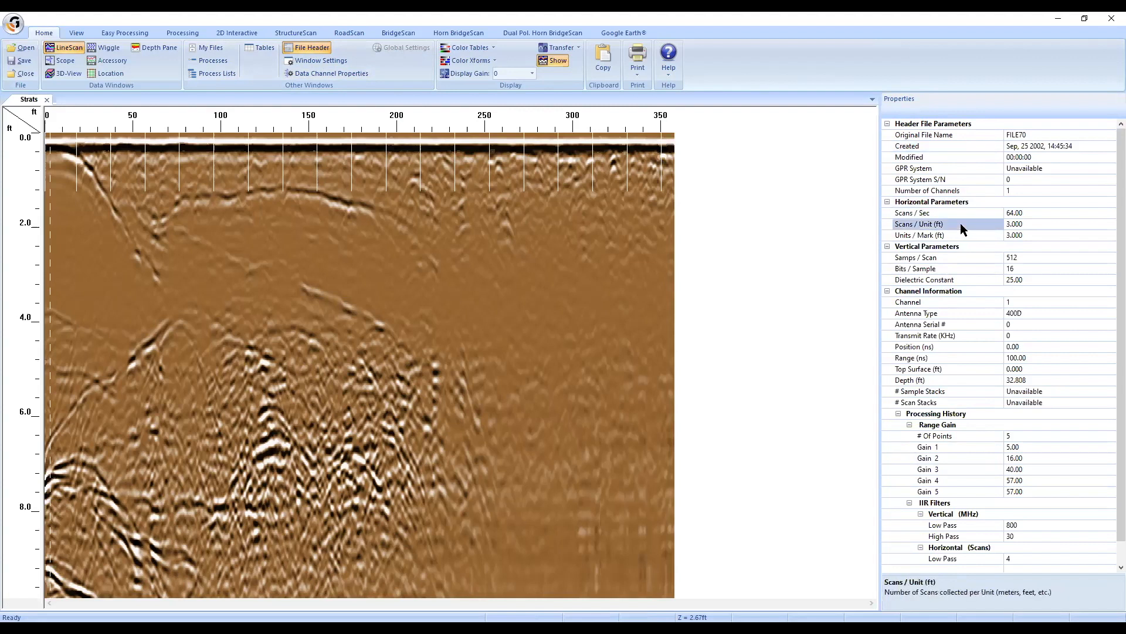
pyautogui.click(976, 257)
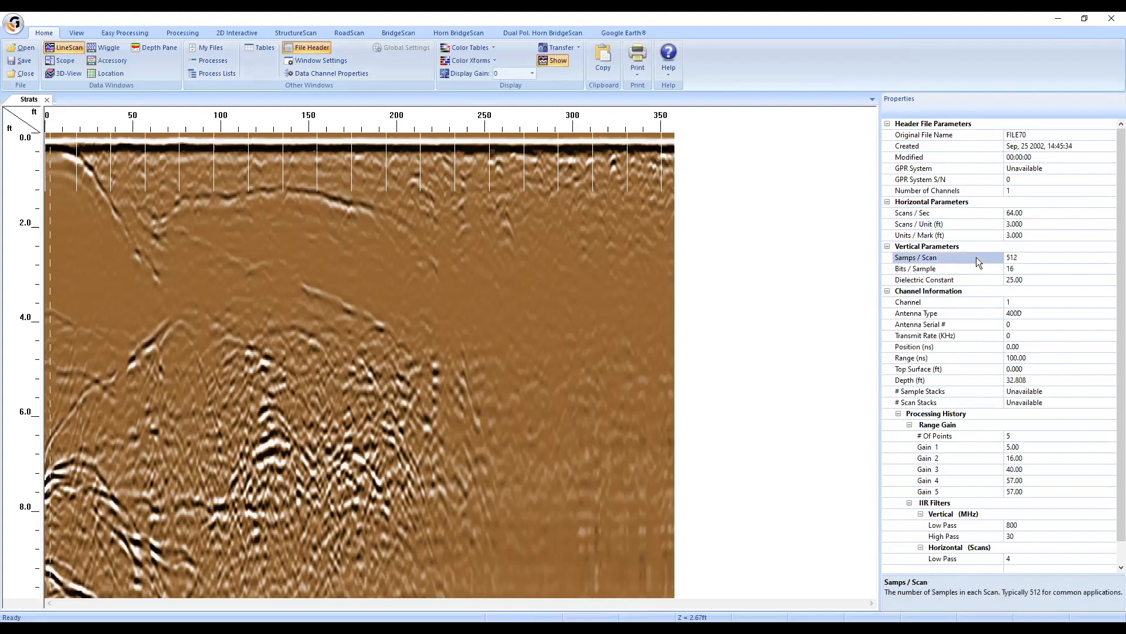
pyautogui.click(977, 279)
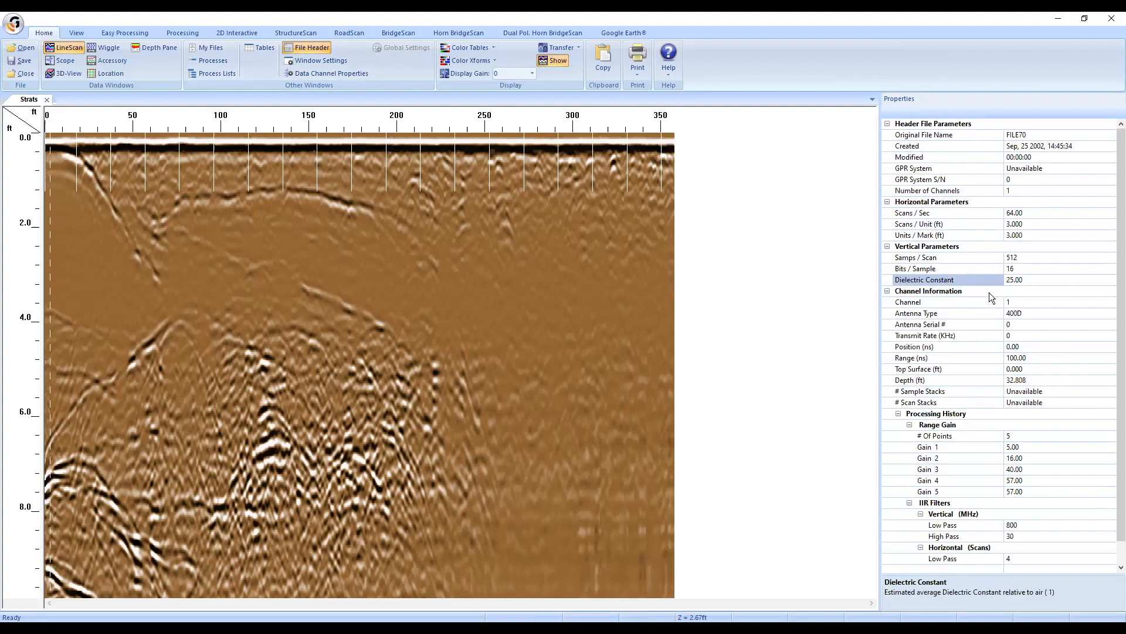
pyautogui.click(958, 359)
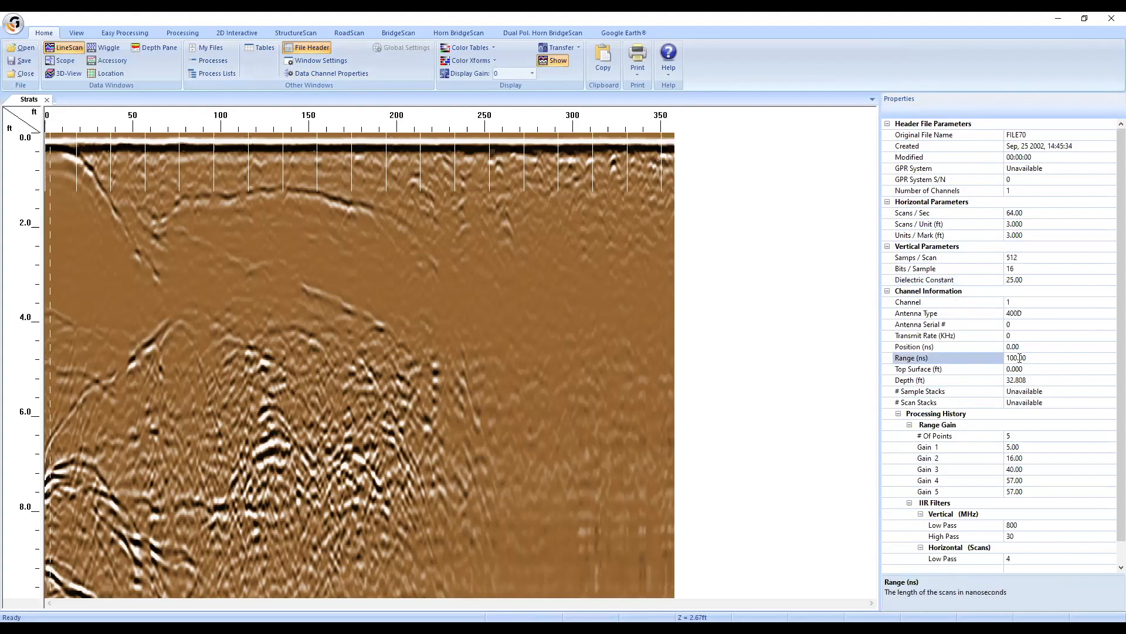
pyautogui.click(965, 381)
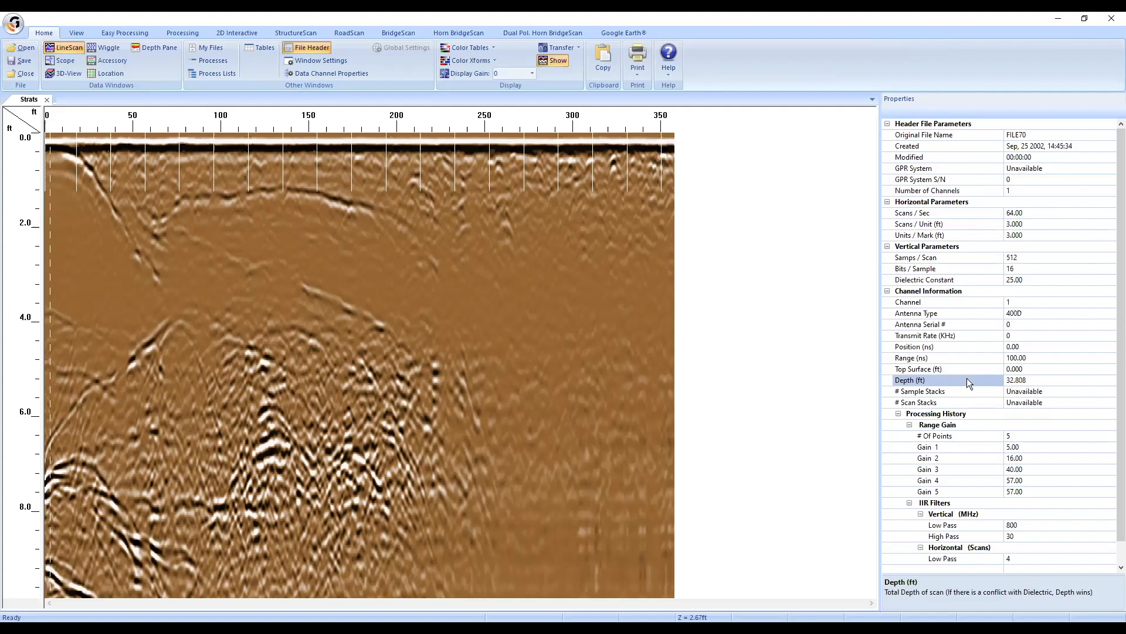
pyautogui.click(926, 316)
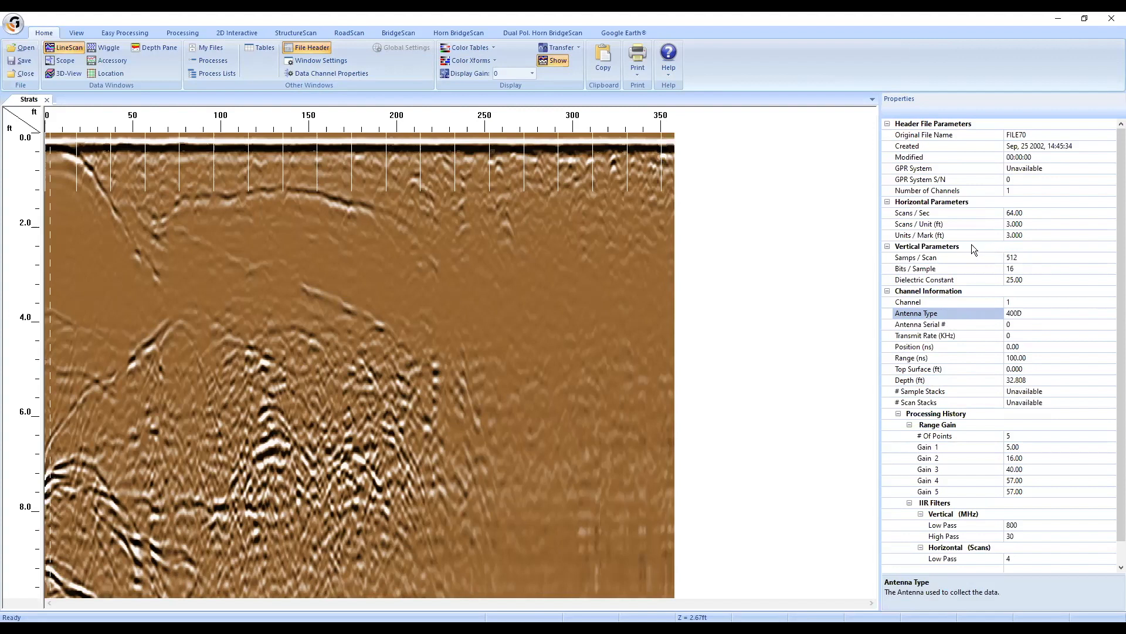
# Step: Review the header's processing history, including the range gain and vertical IIR filters, and close the file header
pyautogui.scroll(-2, 962, 240)
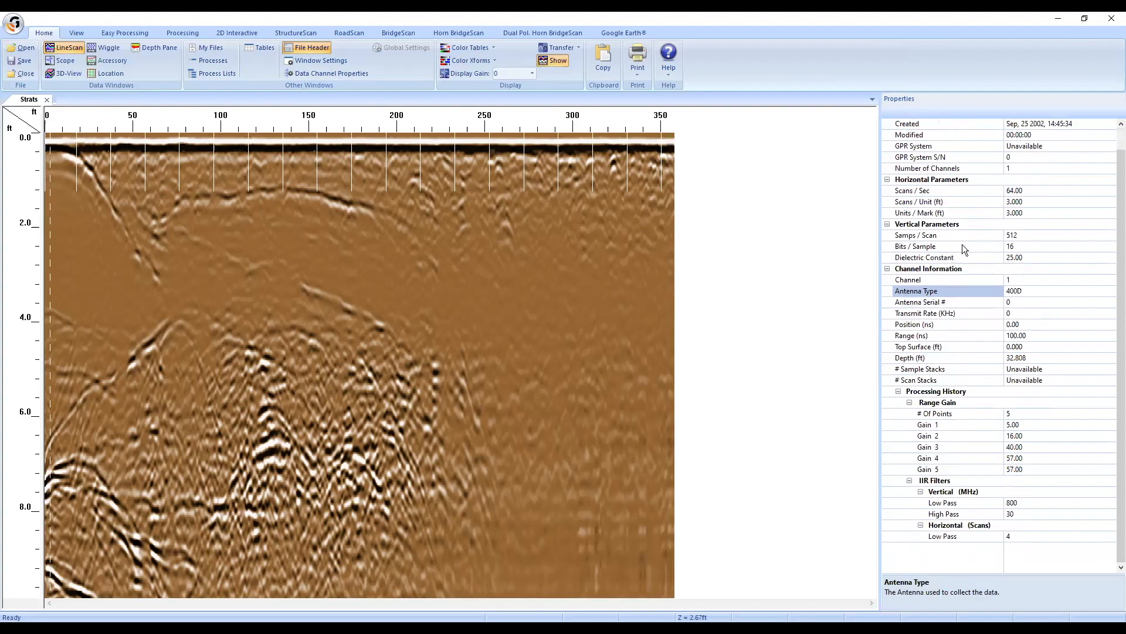
pyautogui.click(953, 392)
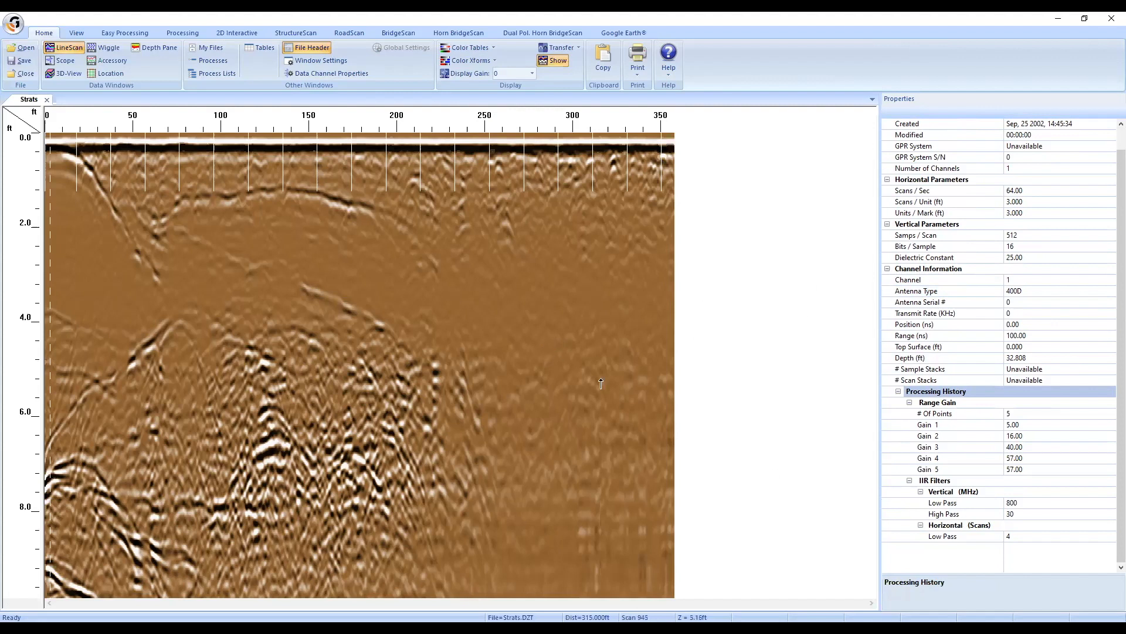
pyautogui.scroll(1, 1001, 359)
pyautogui.scroll(-1, 995, 359)
pyautogui.click(951, 404)
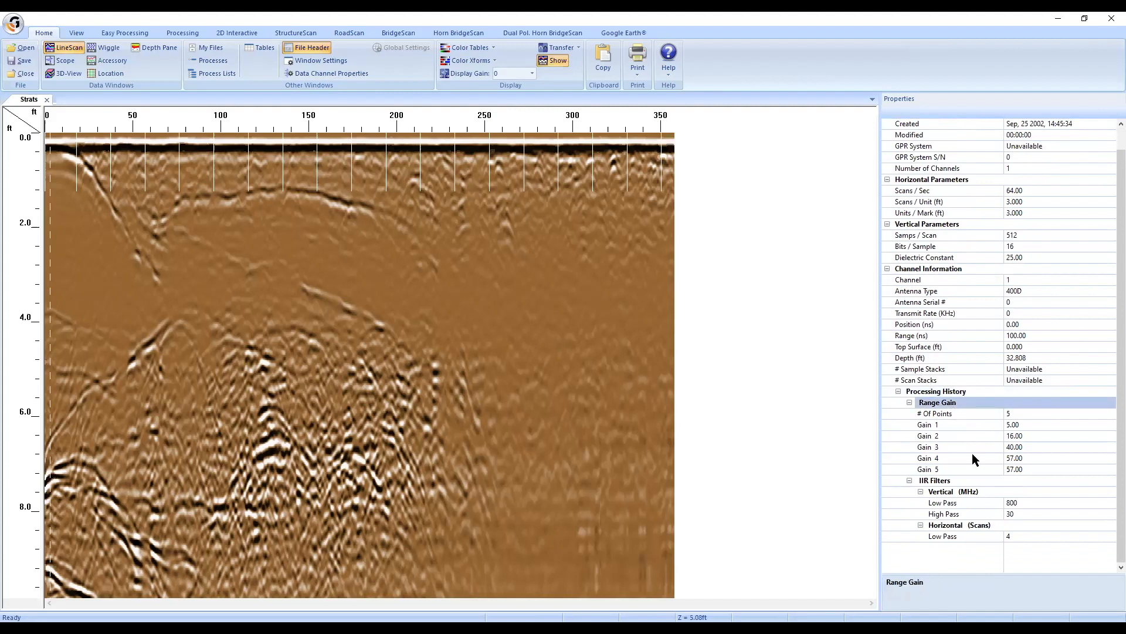
pyautogui.click(968, 493)
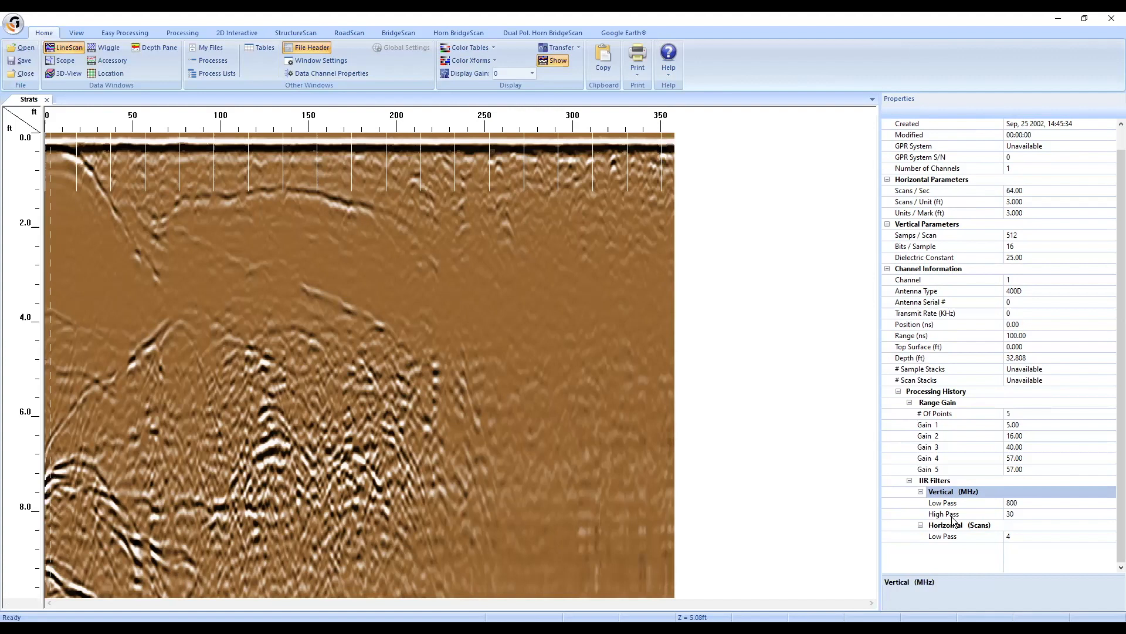
pyautogui.scroll(1, 1024, 315)
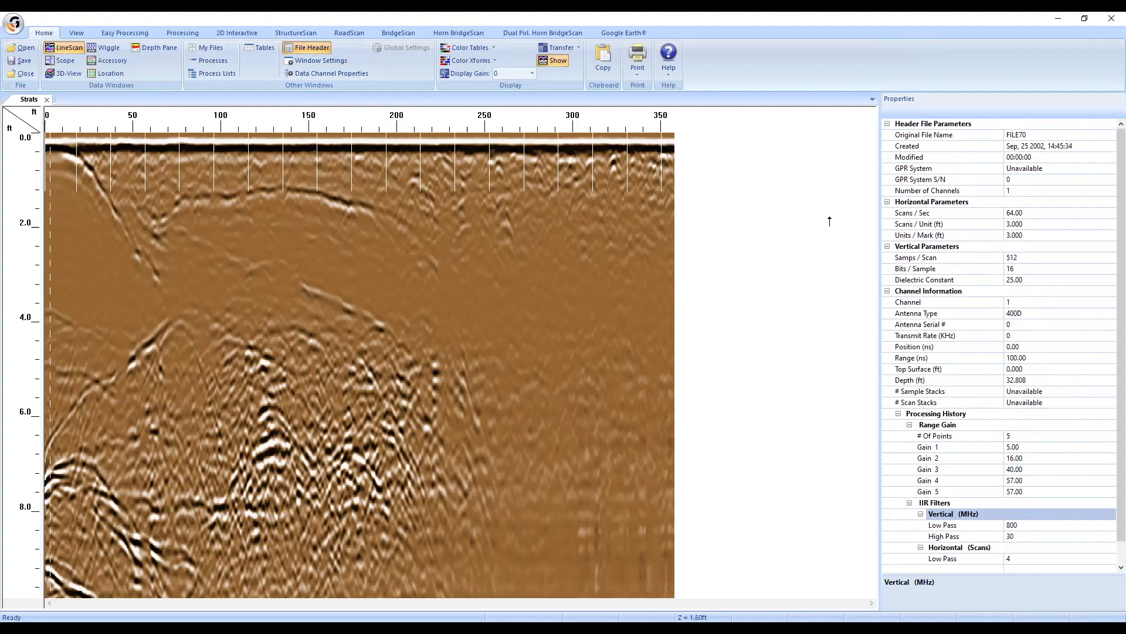
pyautogui.click(306, 49)
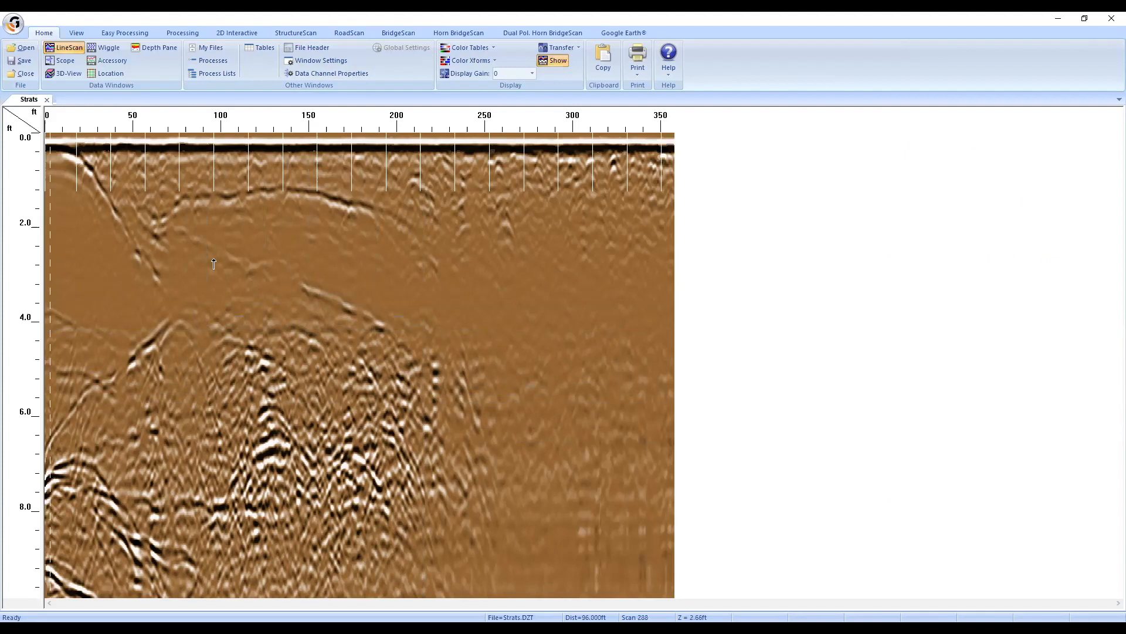
# Step: Apply the built-in color table 18 - Dirt to the radar profile
pyautogui.click(488, 45)
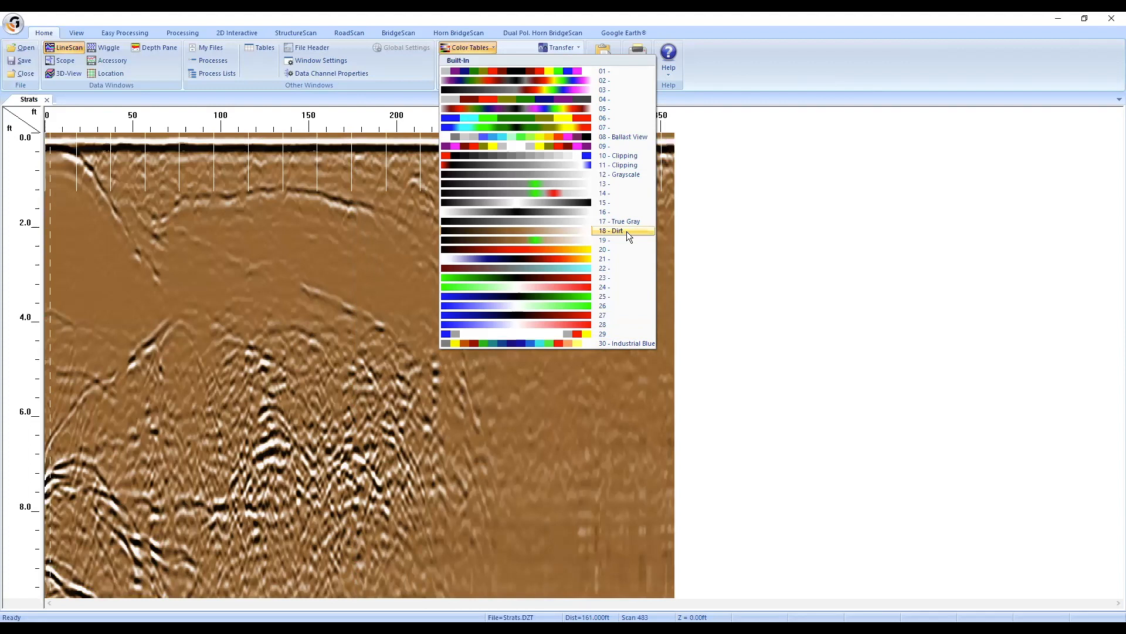
pyautogui.click(626, 231)
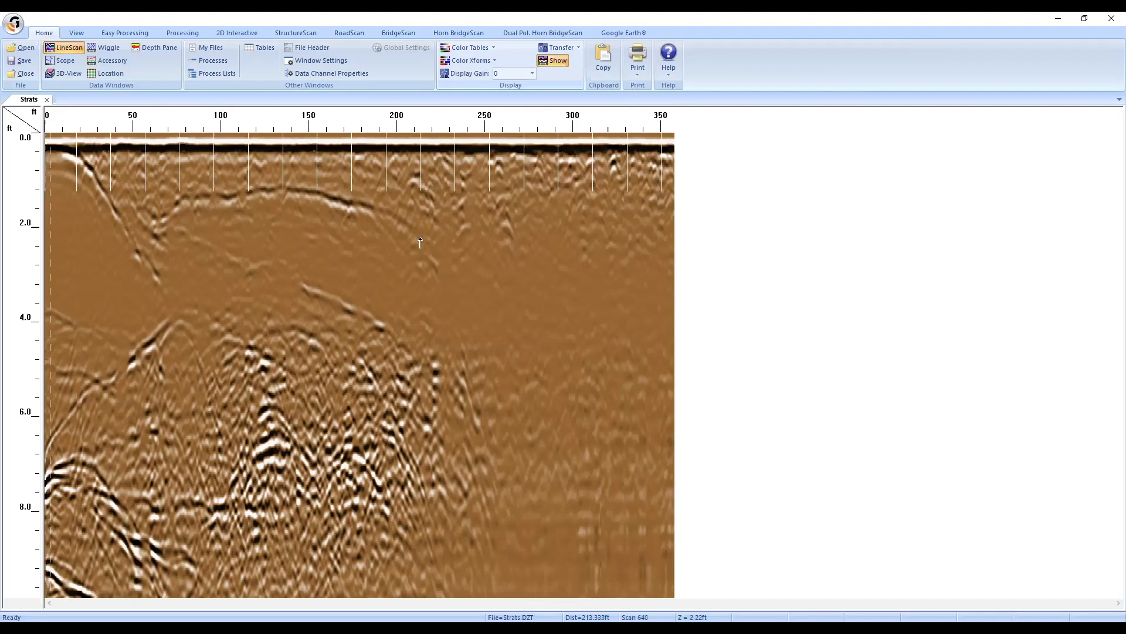
# Step: Try the 09 - LM 4 color transform on the profile and return it to 08 - LM 8
pyautogui.click(477, 59)
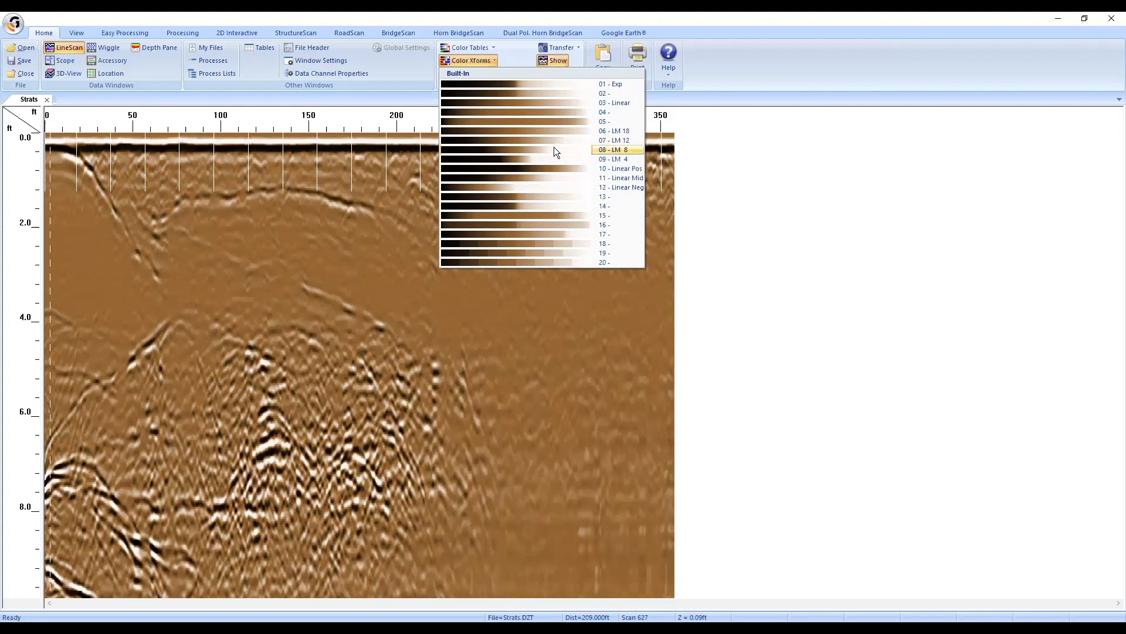
pyautogui.click(553, 149)
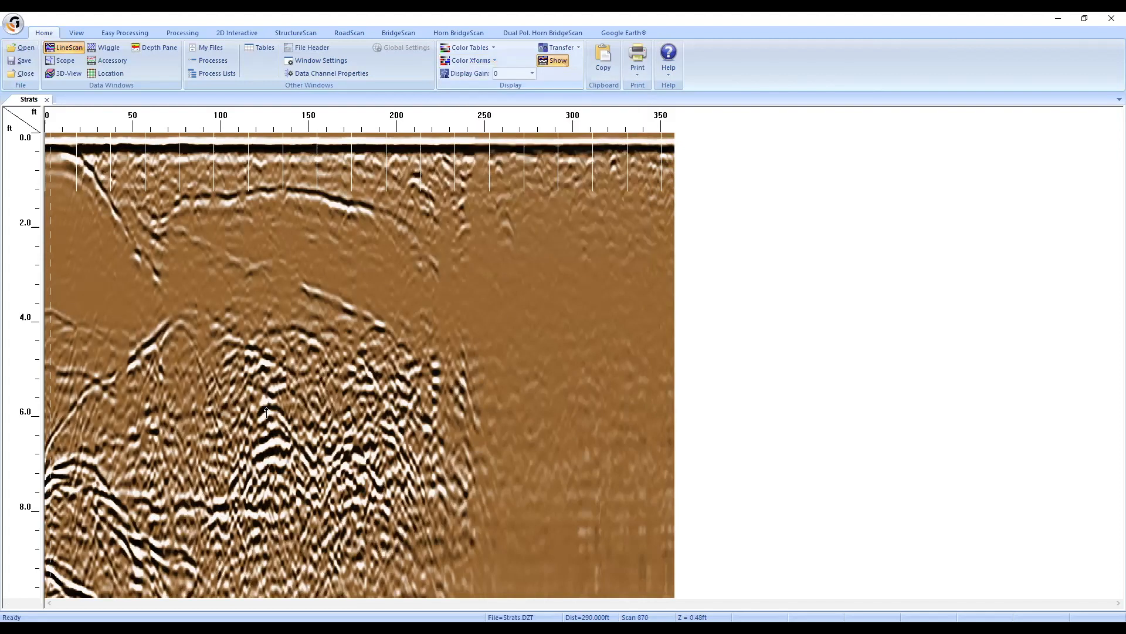
pyautogui.click(494, 59)
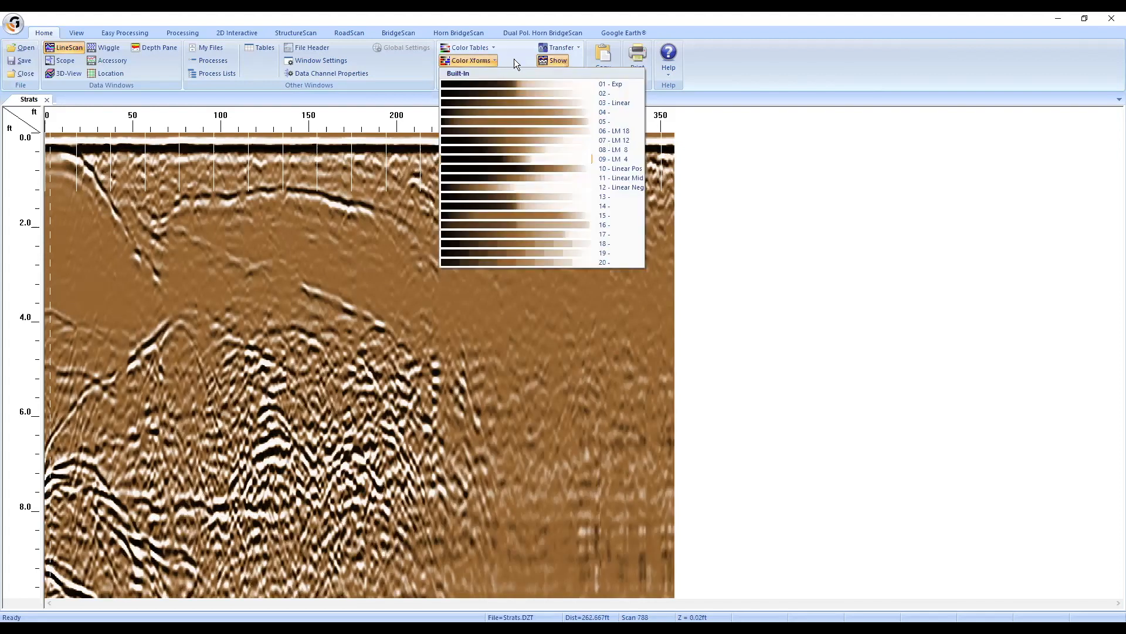
pyautogui.click(598, 150)
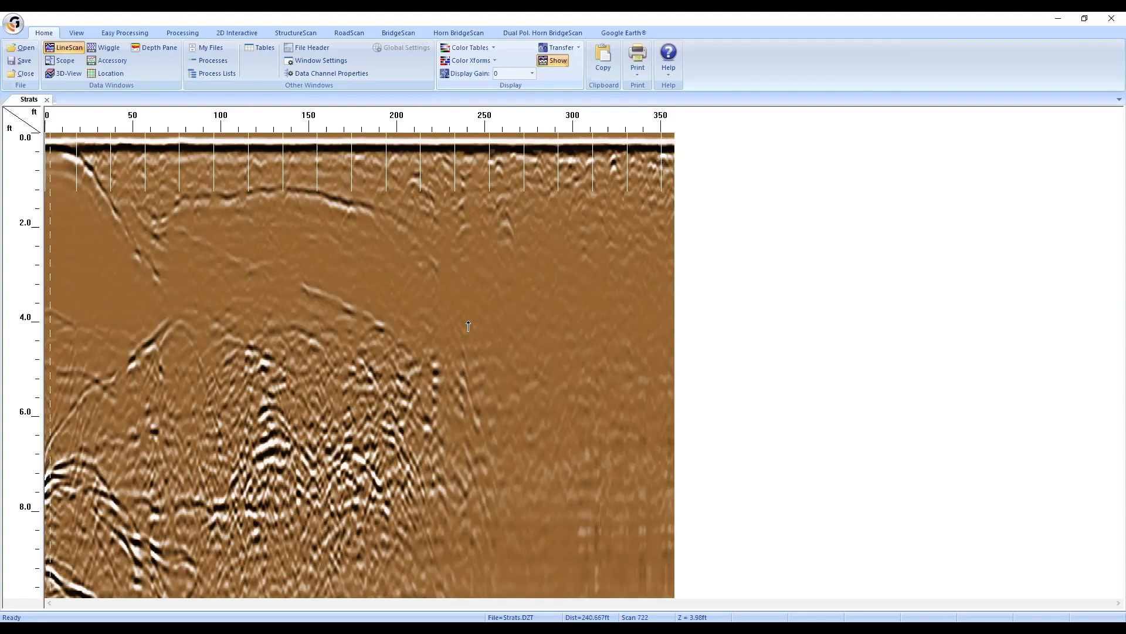
# Step: Look through the available display gain settings for the radar profile, including the custom value
pyautogui.click(496, 73)
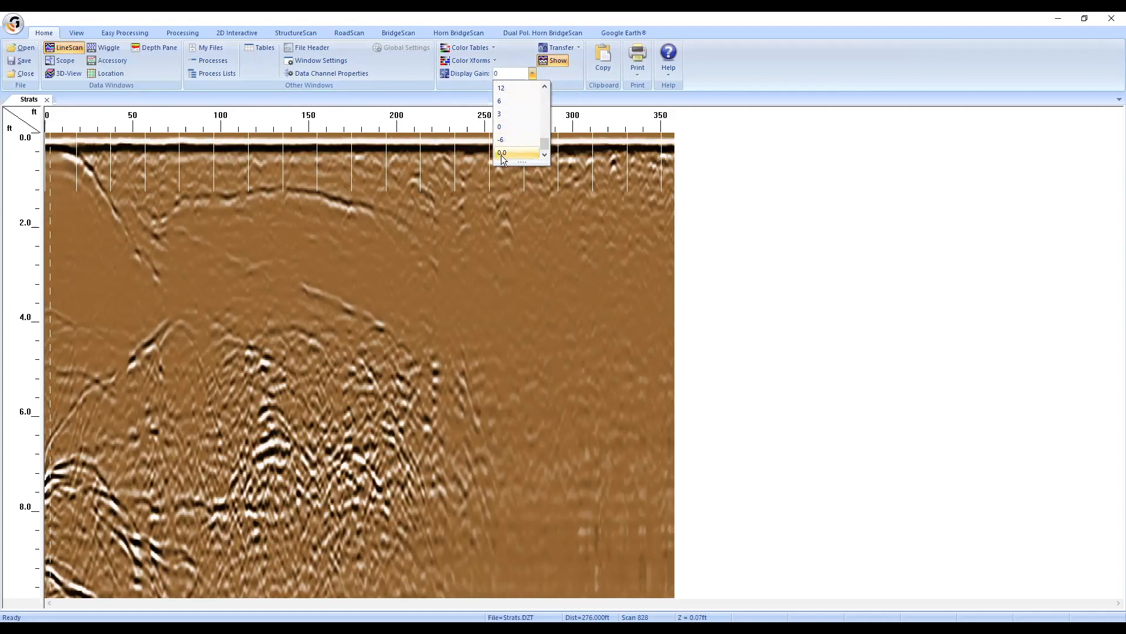
pyautogui.click(377, 321)
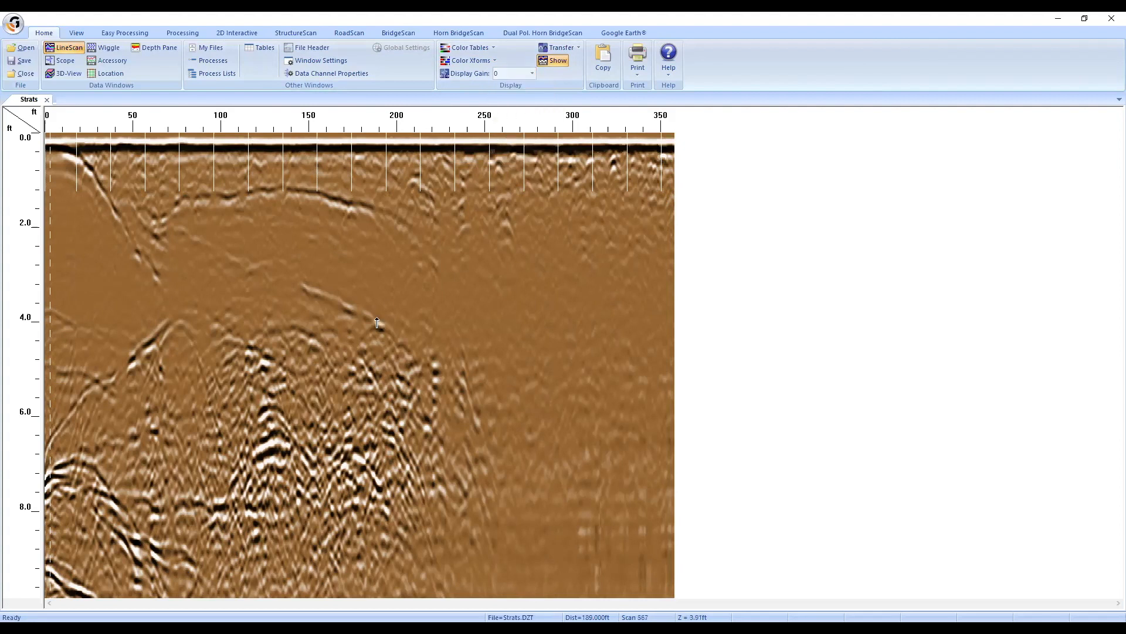
pyautogui.rightClick(377, 322)
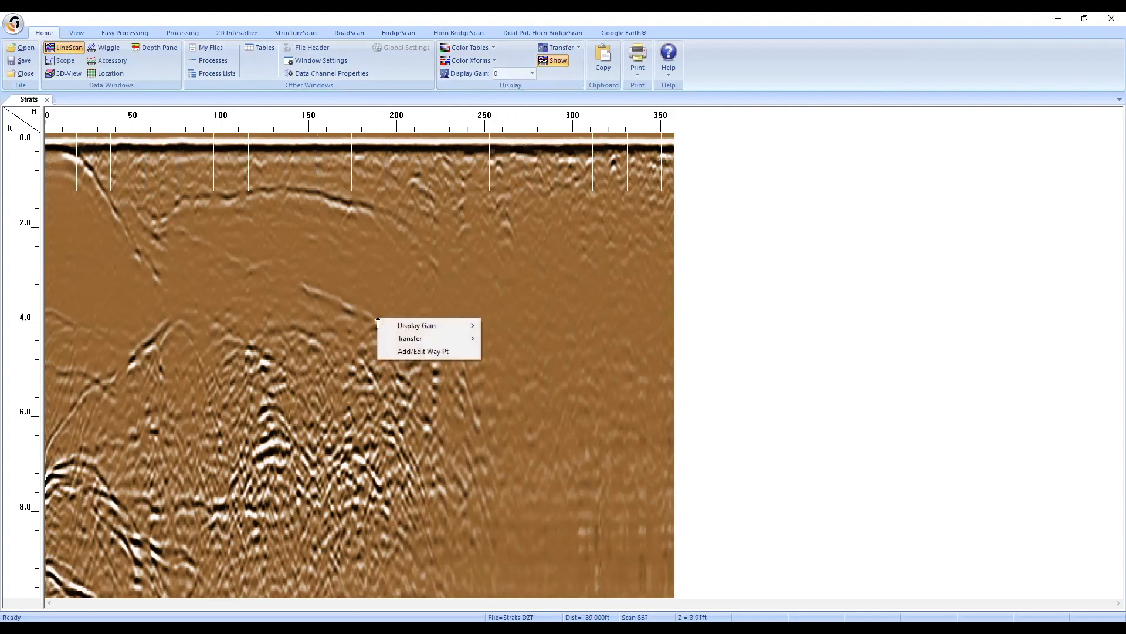
pyautogui.moveTo(412, 328)
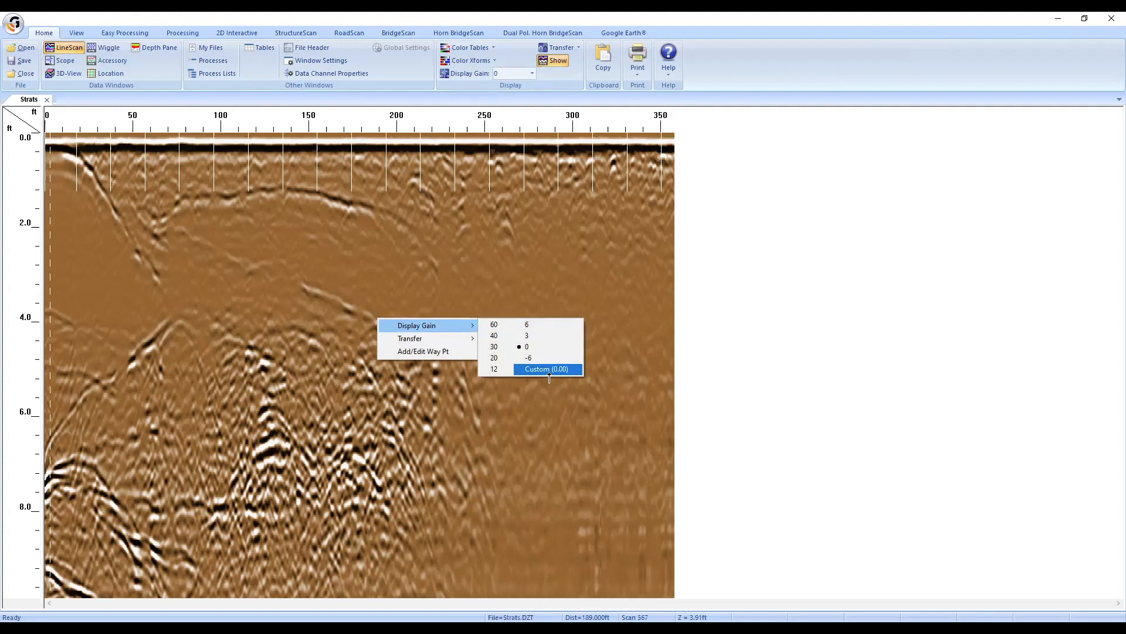
pyautogui.rightClick(298, 262)
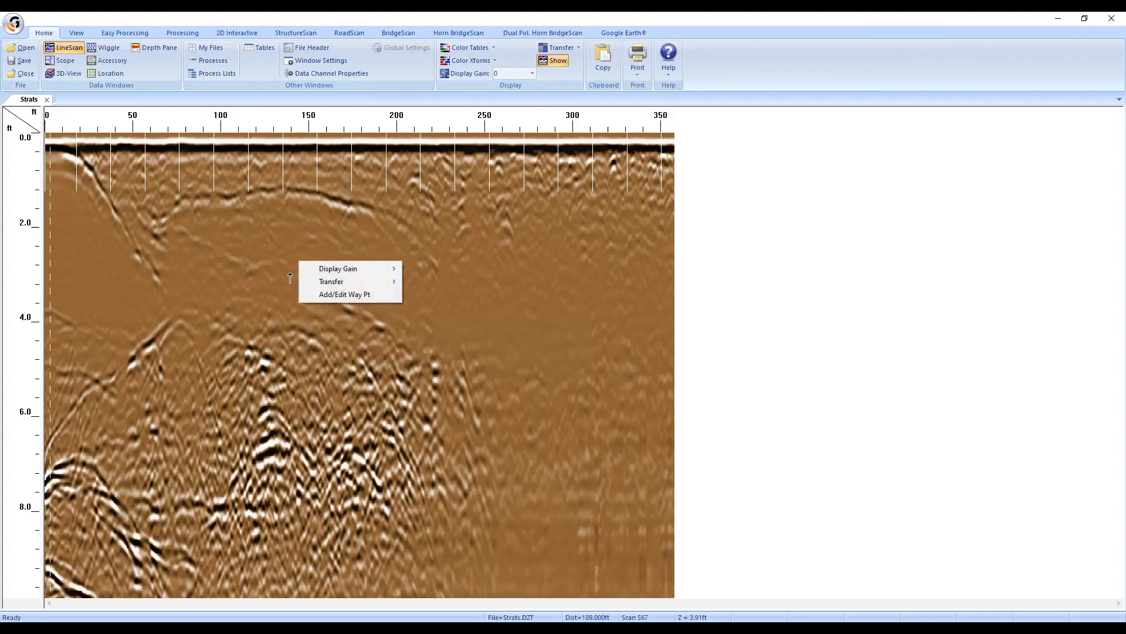
# Step: Preview a display gain of 3 on the radar profile and leave the gain at 0
pyautogui.moveTo(357, 270)
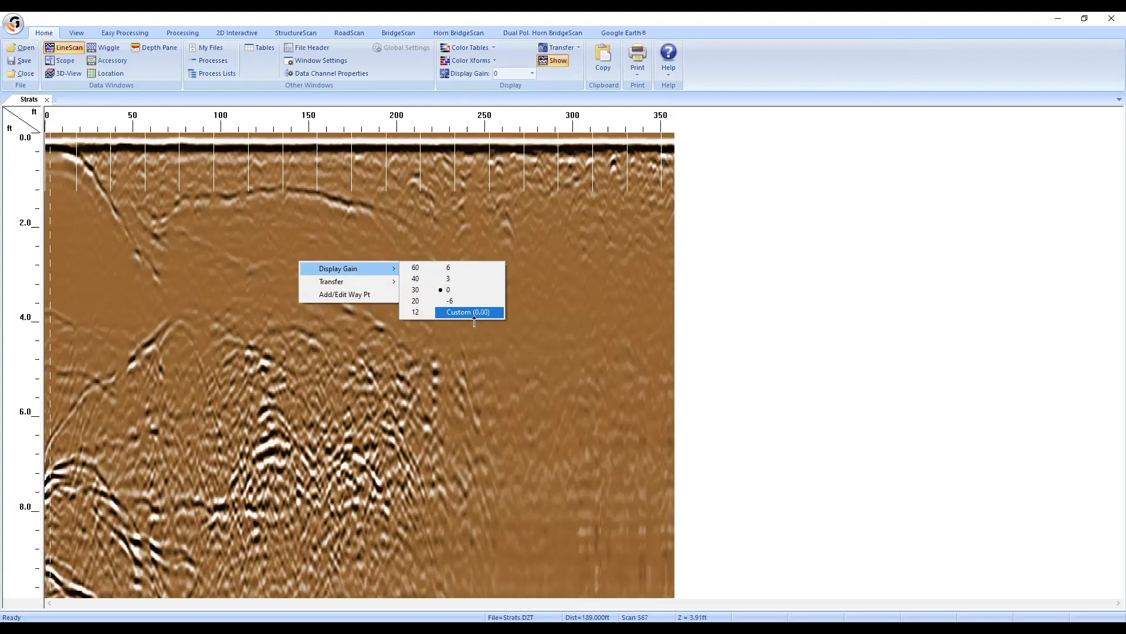
pyautogui.click(527, 411)
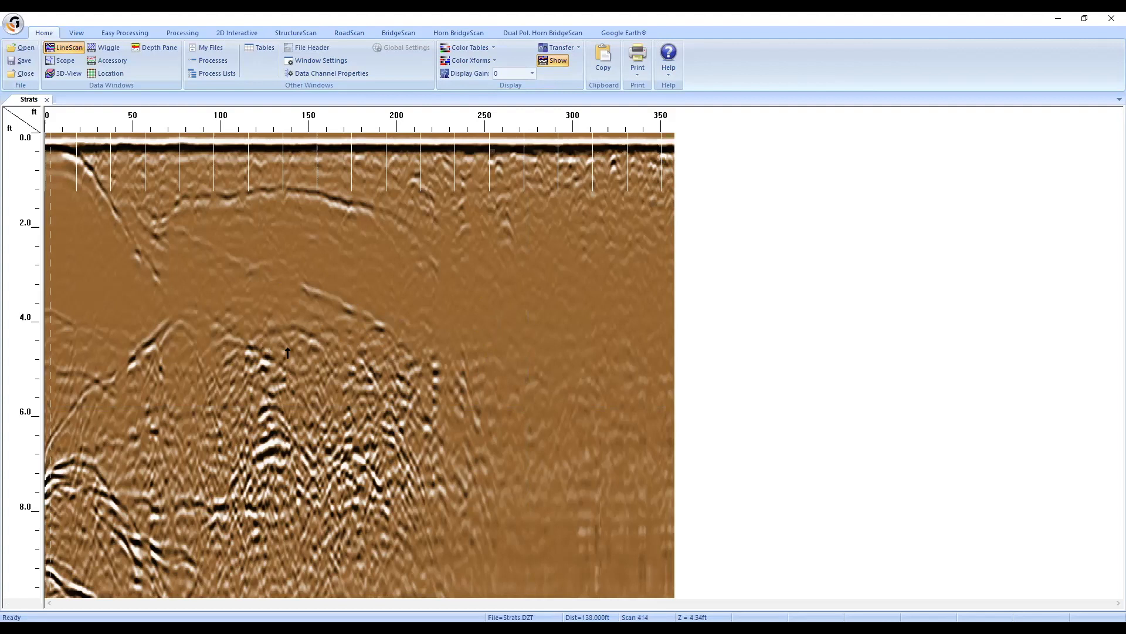
pyautogui.click(514, 73)
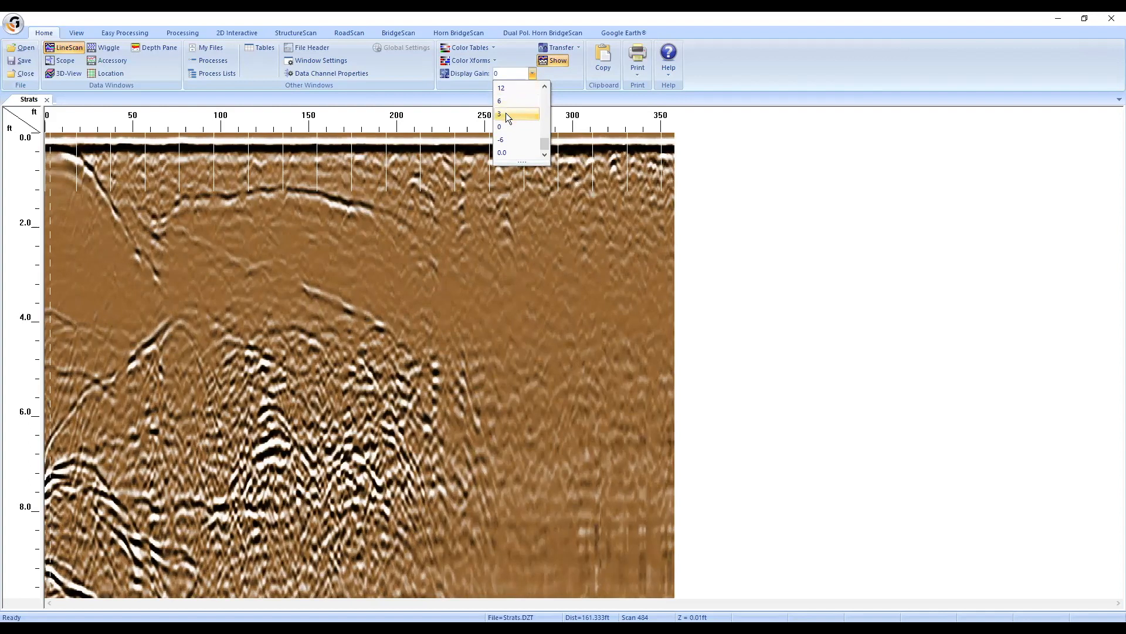
pyautogui.click(506, 122)
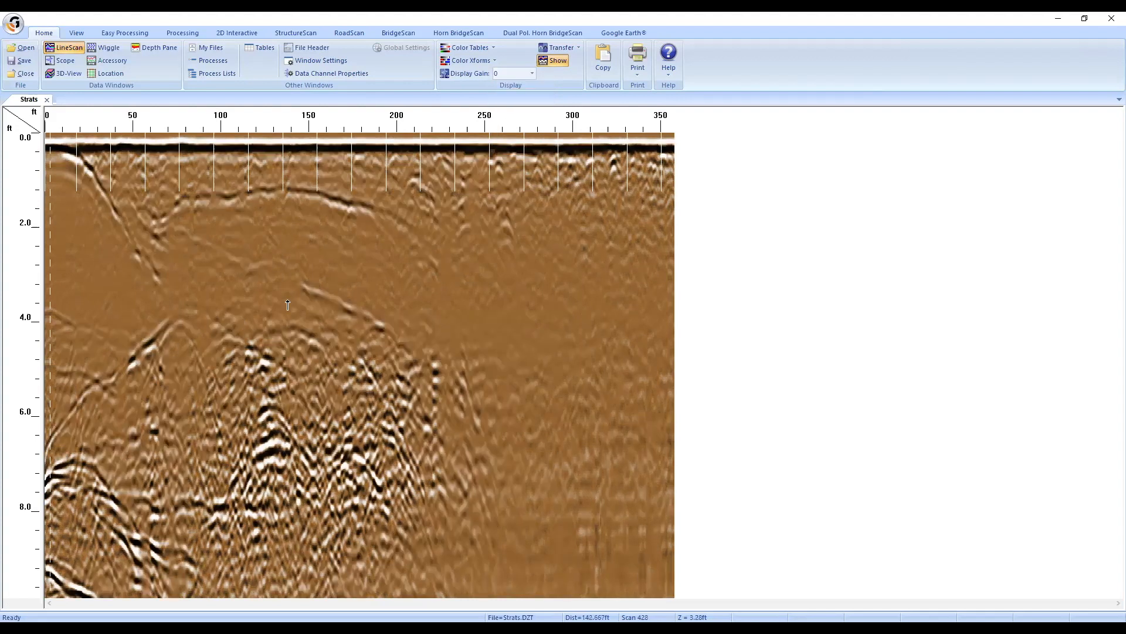
pyautogui.moveTo(253, 330); pyautogui.dragTo(336, 401)
# Step: Compare the simplified Easy Processing tools with the full set of Processing tools available for the profile
pyautogui.click(184, 33)
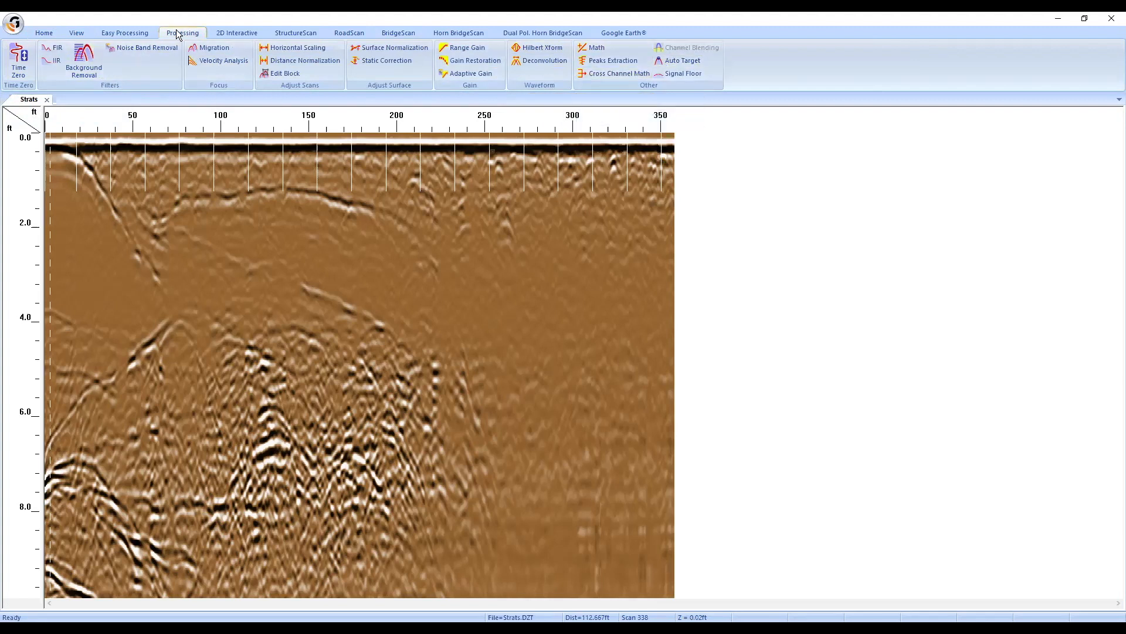
pyautogui.click(126, 33)
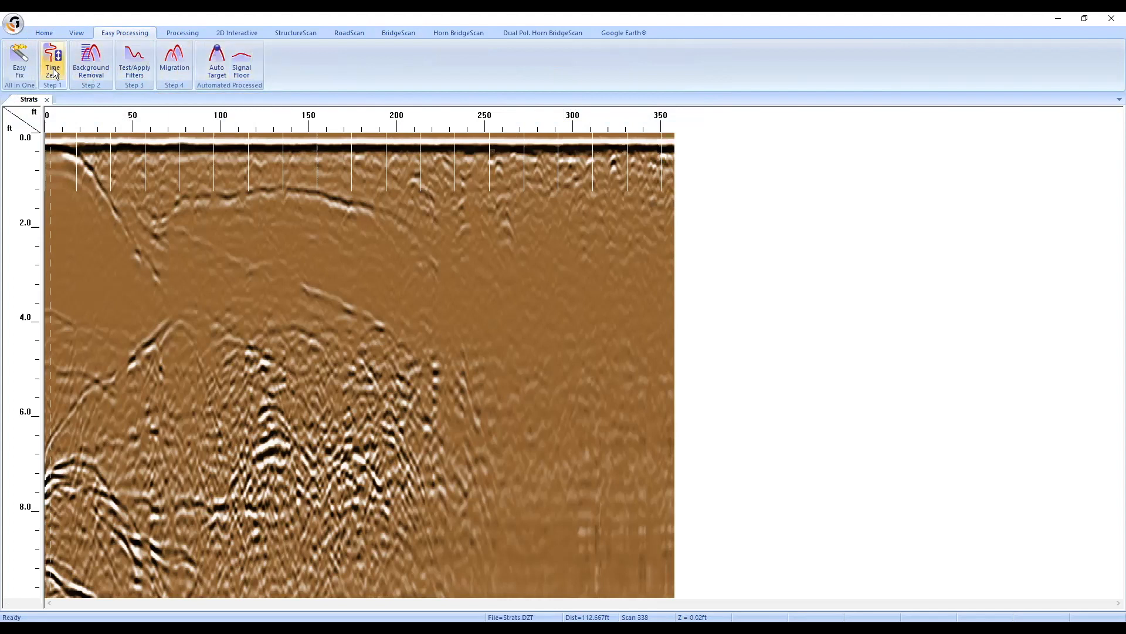
pyautogui.click(180, 32)
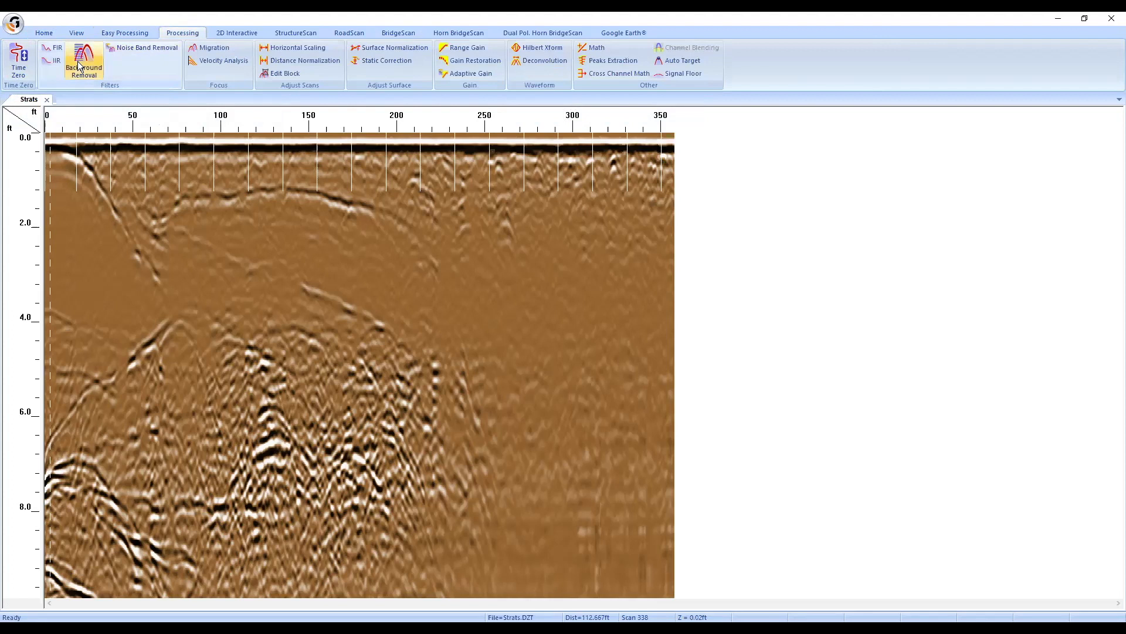
pyautogui.click(117, 33)
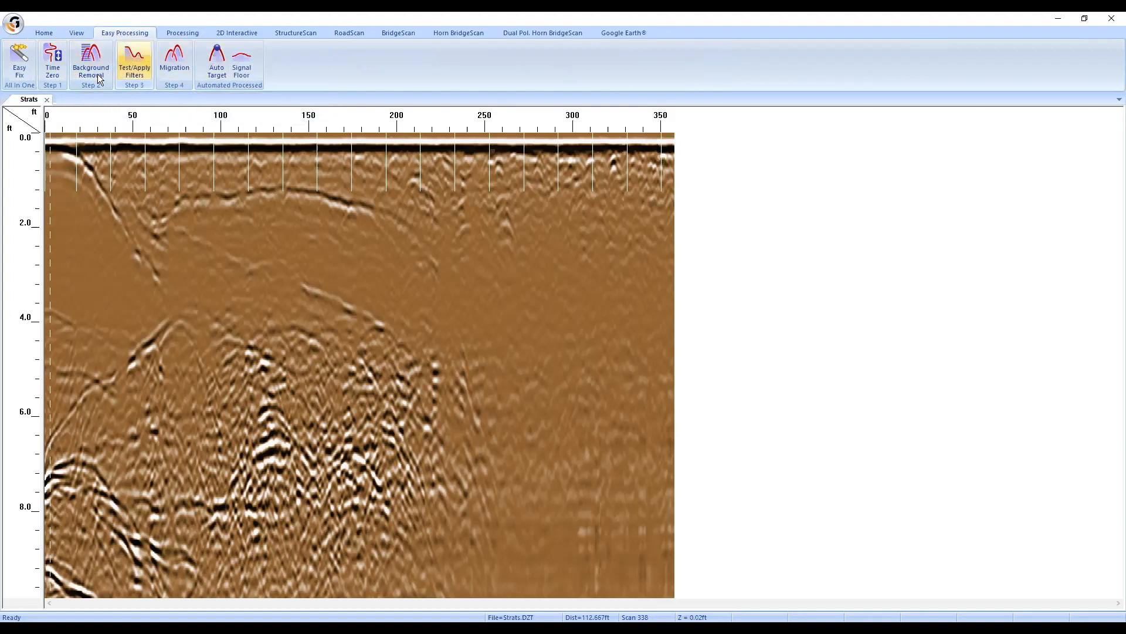
pyautogui.click(183, 33)
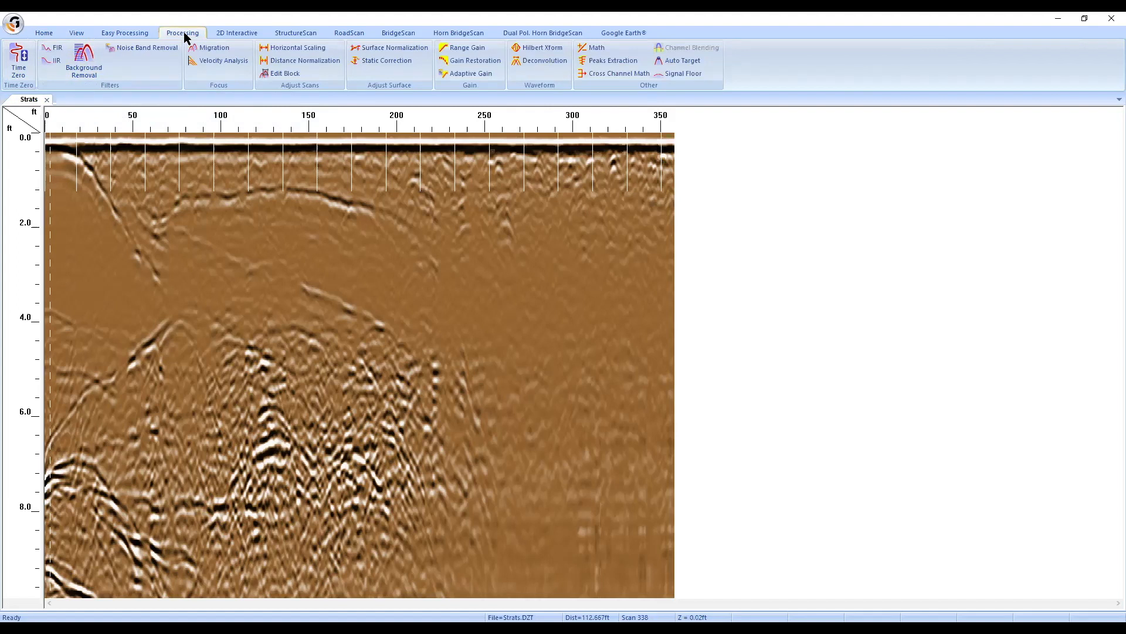
pyautogui.click(146, 34)
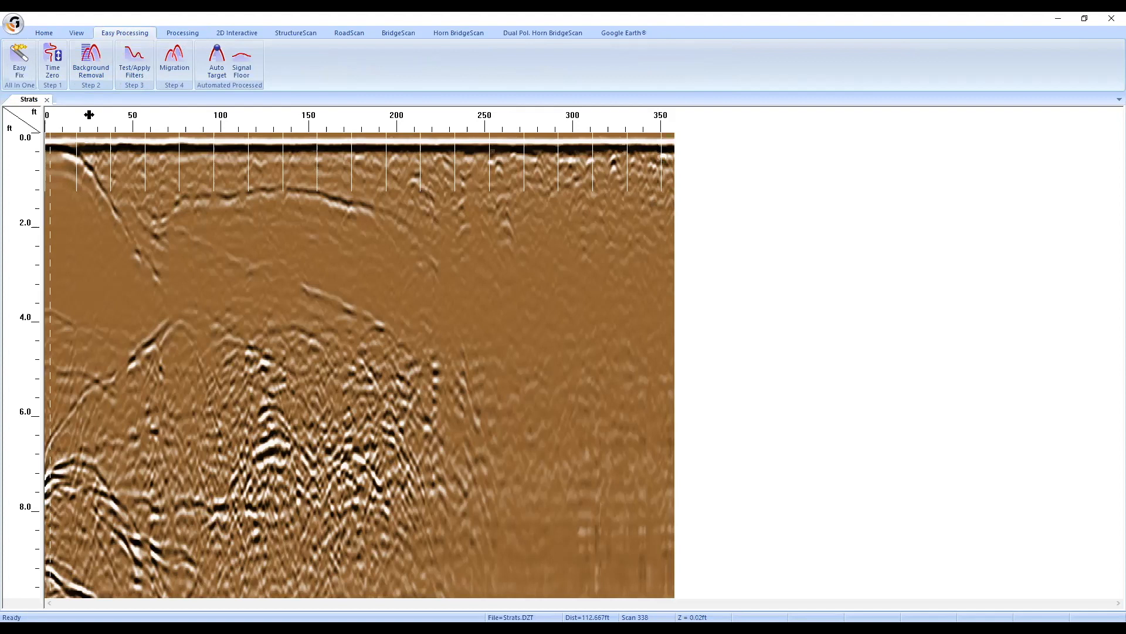
pyautogui.click(182, 30)
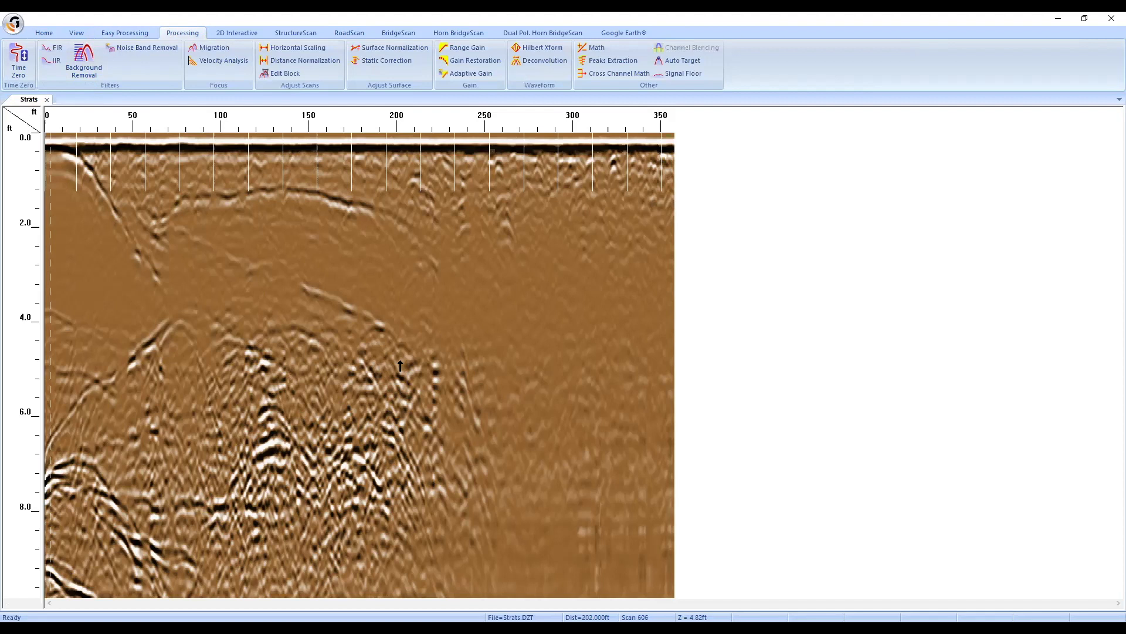
# Step: Open the Horizontal Scaling process for the Strats profile
pyautogui.click(290, 53)
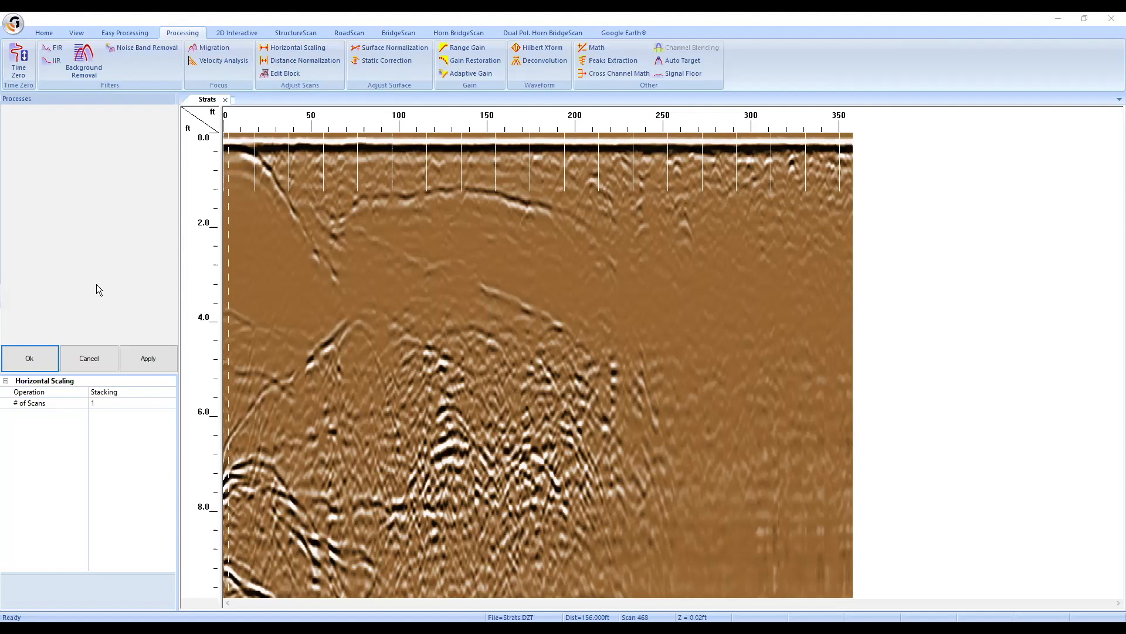
pyautogui.click(40, 359)
pyautogui.press('ctrl')
pyautogui.press('ctrl')
pyautogui.press('ctrl')
pyautogui.press('ctrl')
pyautogui.click(151, 360)
pyautogui.click(25, 362)
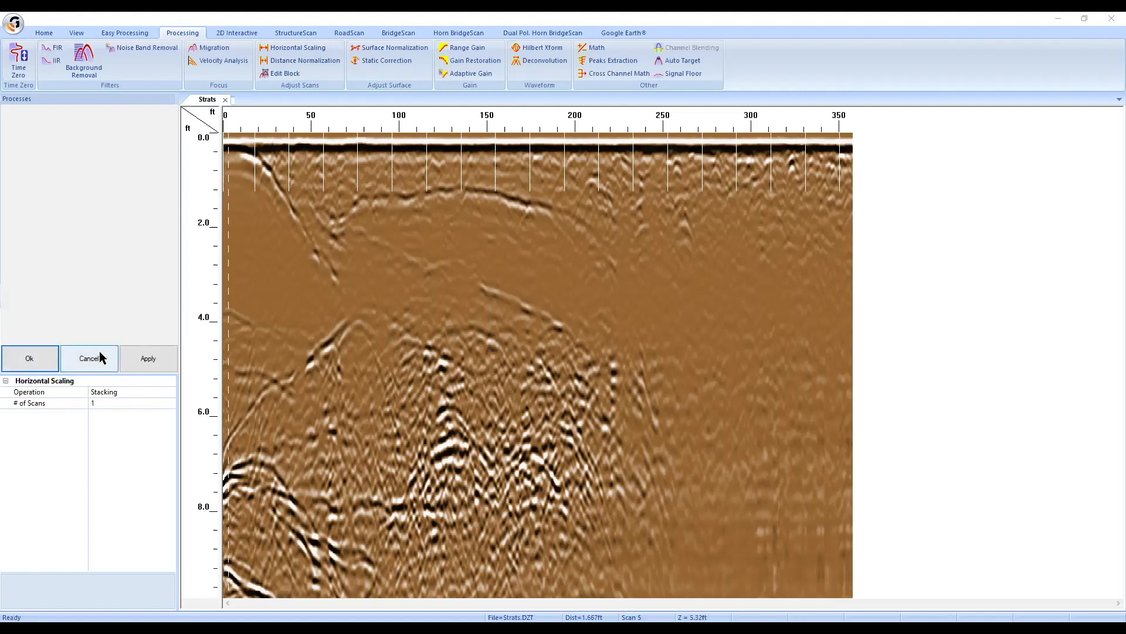
pyautogui.press('ctrl')
pyautogui.press('ctrl')
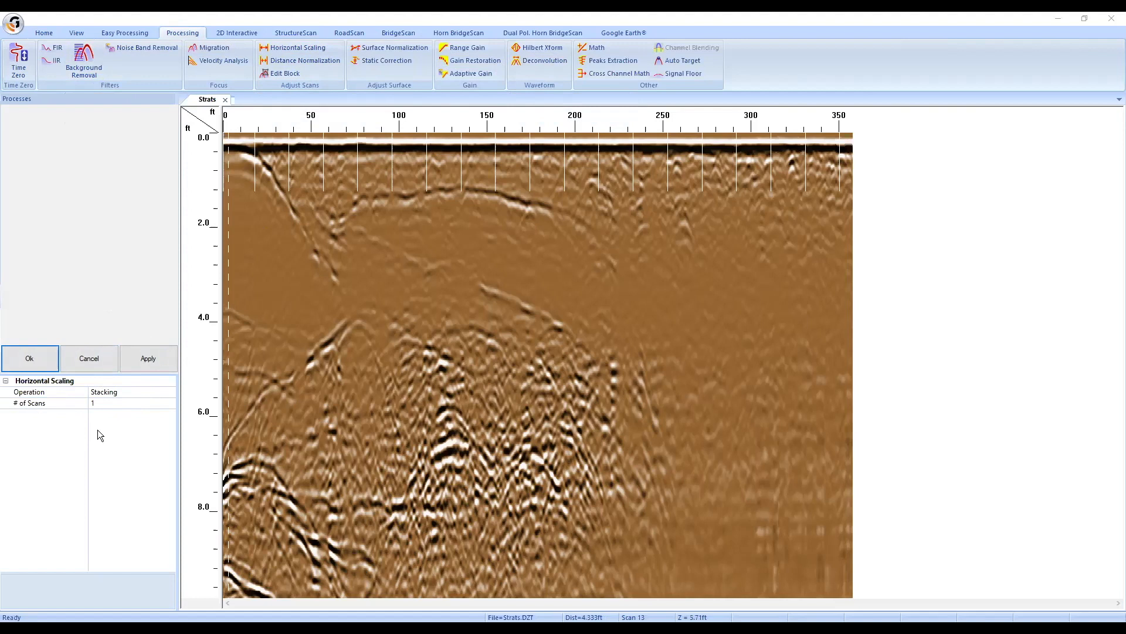
# Step: Examine the available Horizontal Scaling operations and enlarge the description area to read about the number of scans
pyautogui.click(36, 393)
pyautogui.click(171, 392)
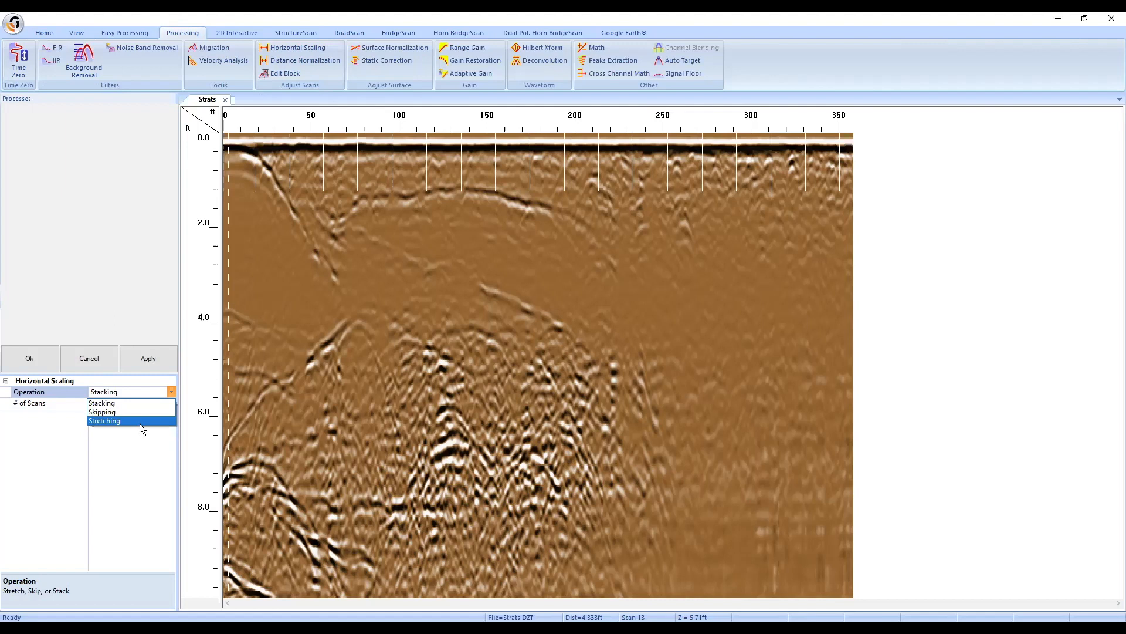
pyautogui.click(32, 432)
pyautogui.click(38, 405)
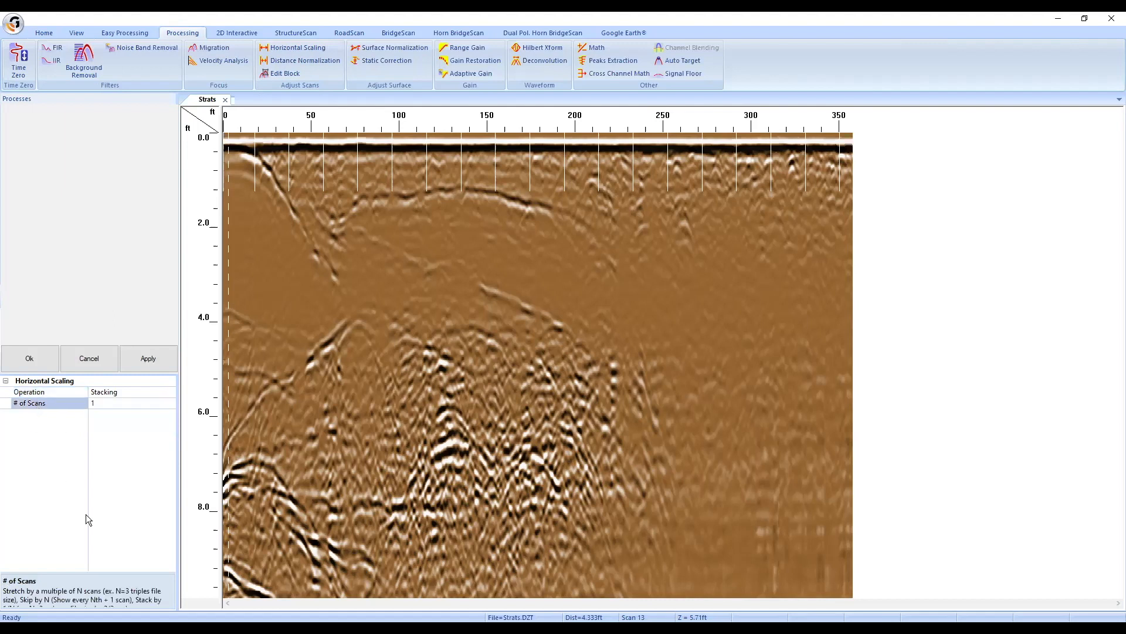
pyautogui.moveTo(93, 573); pyautogui.dragTo(93, 545)
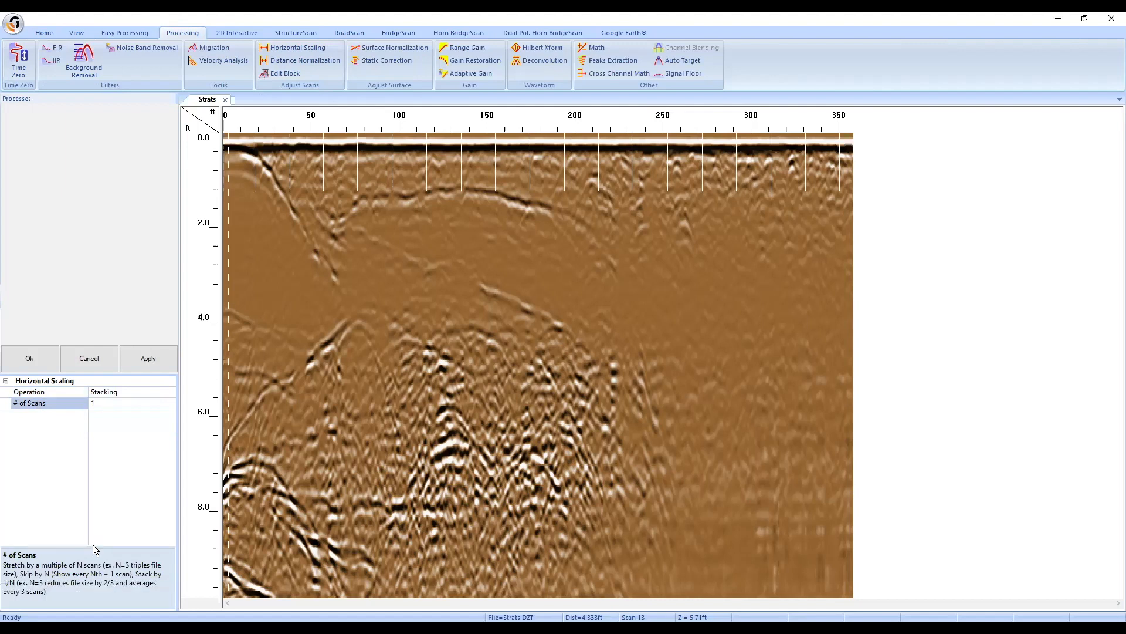
pyautogui.click(29, 396)
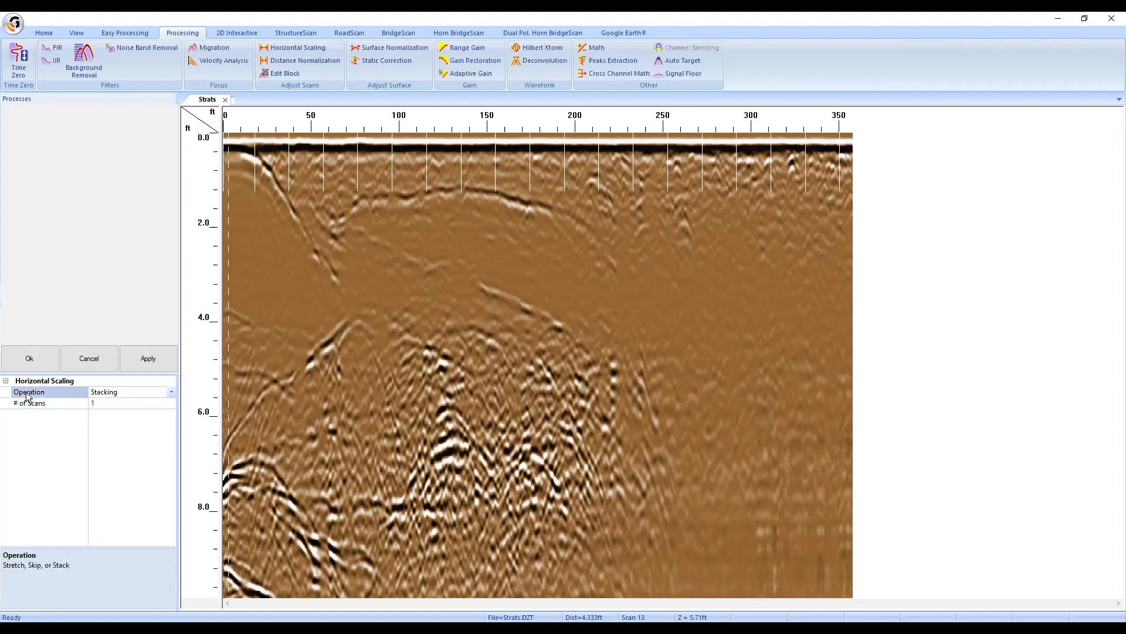
# Step: Compare the descriptions of the Operation and # of Scans parameters for Horizontal Scaling
pyautogui.click(30, 404)
pyautogui.click(33, 391)
pyautogui.click(35, 404)
pyautogui.click(33, 391)
pyautogui.click(35, 403)
pyautogui.click(33, 391)
pyautogui.click(35, 403)
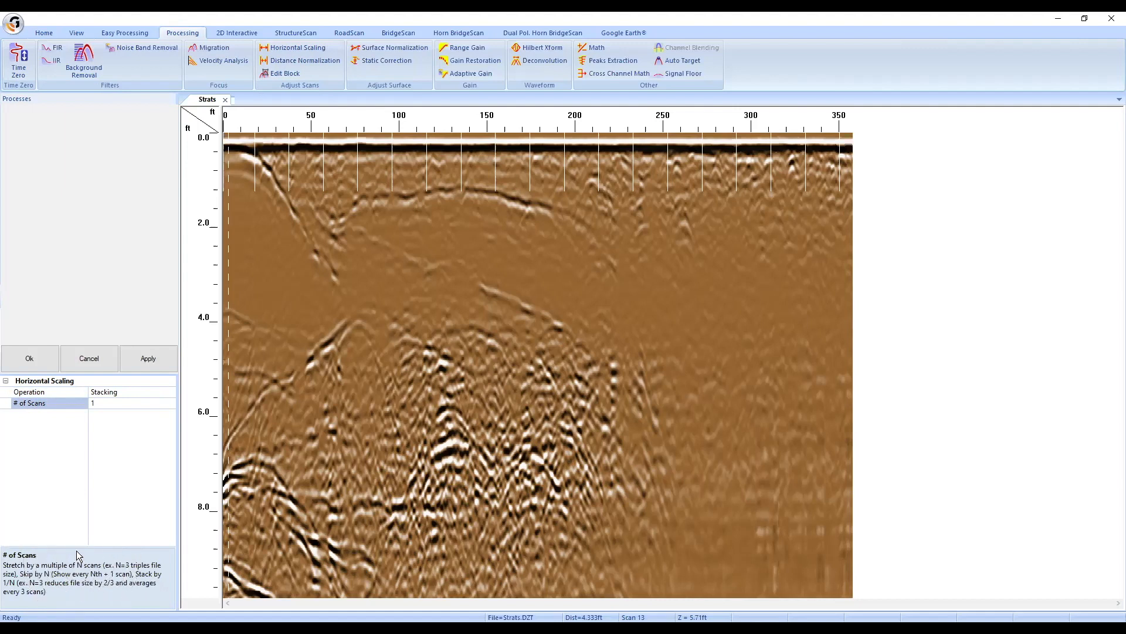
pyautogui.click(47, 392)
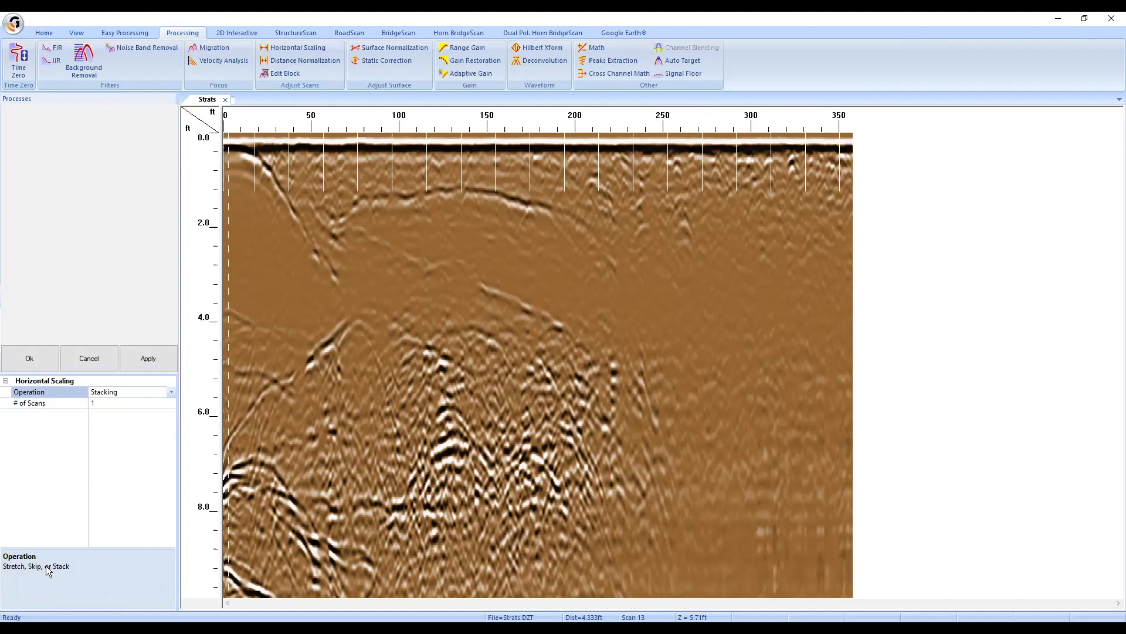
pyautogui.click(31, 404)
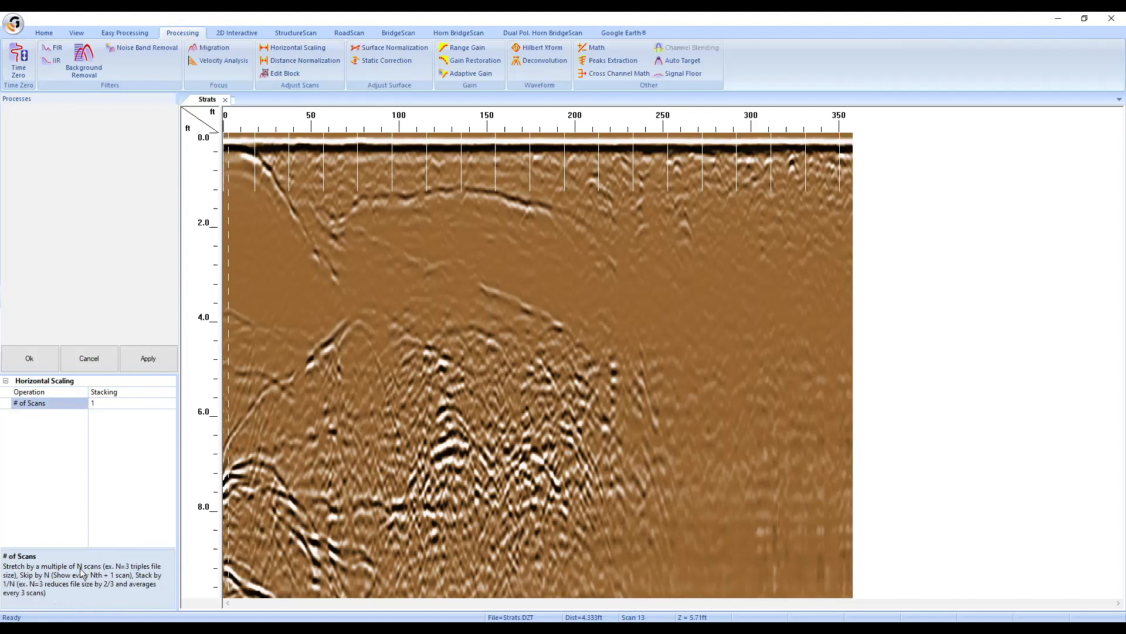
# Step: Enlarge the parameter description area further and reread the # of Scans explanation for stretching, skipping and stacking
pyautogui.moveTo(83, 549); pyautogui.dragTo(83, 539)
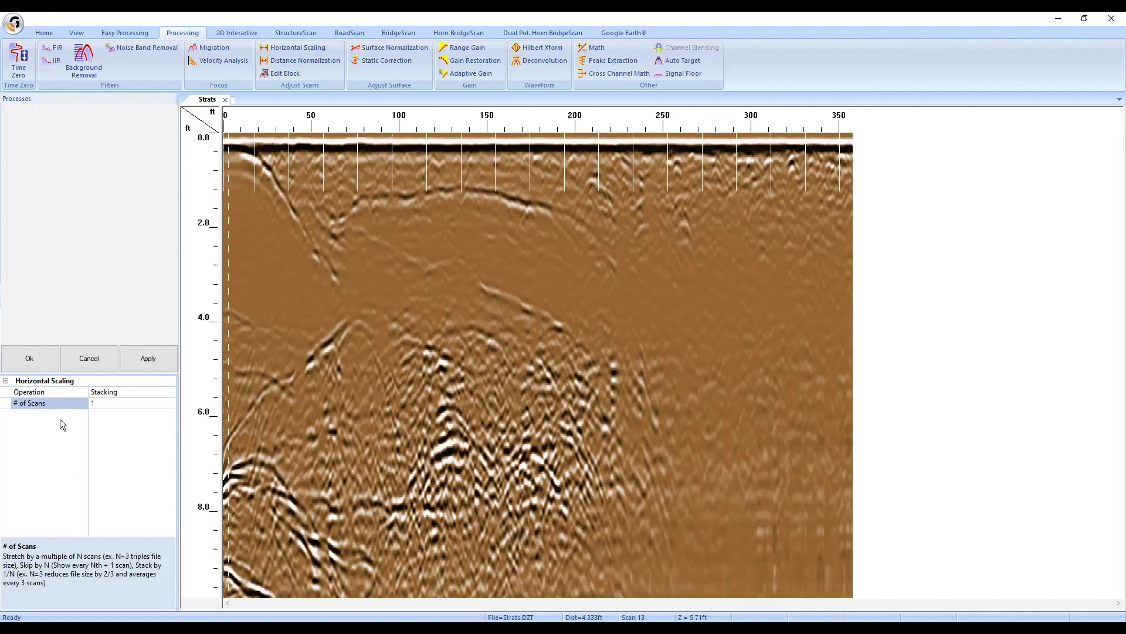
pyautogui.click(49, 393)
pyautogui.click(48, 401)
pyautogui.click(47, 392)
pyautogui.click(33, 404)
pyautogui.moveTo(79, 537)
pyautogui.mouseDown()
pyautogui.moveTo(81, 558)
pyautogui.moveTo(83, 527)
pyautogui.mouseUp()
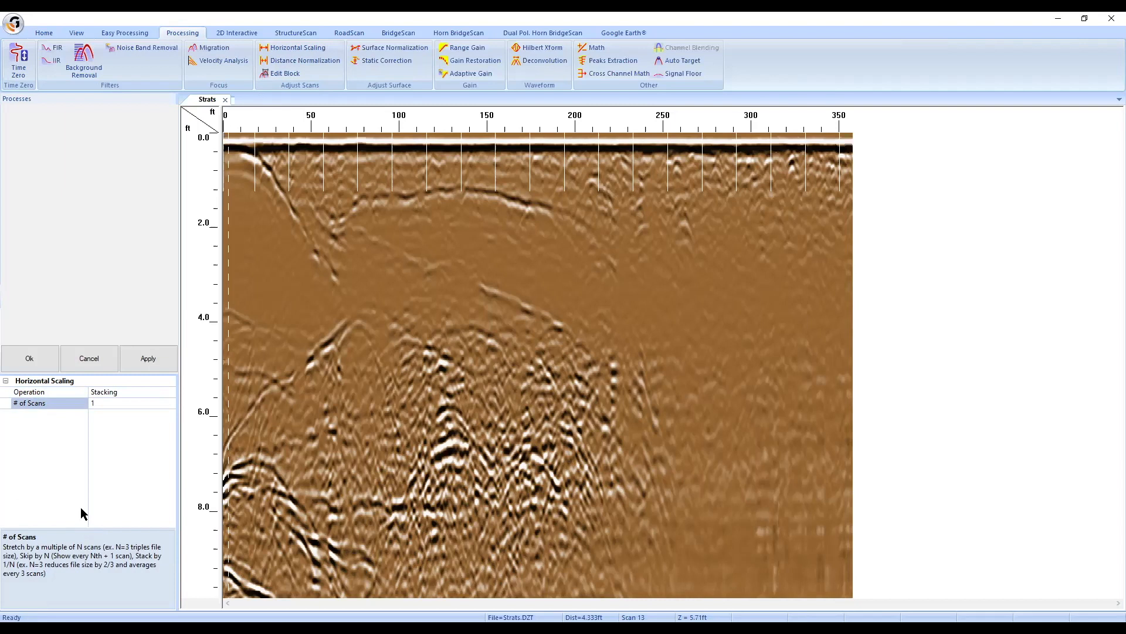
pyautogui.moveTo(81, 529)
pyautogui.mouseDown()
pyautogui.moveTo(85, 557)
pyautogui.moveTo(82, 523)
pyautogui.mouseUp()
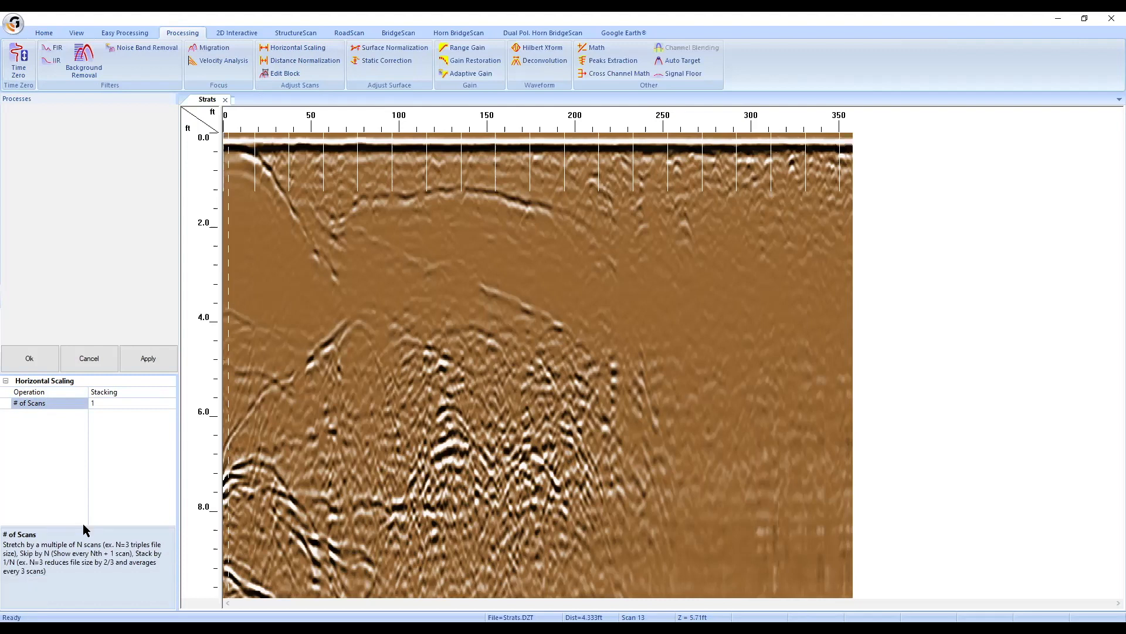
pyautogui.click(57, 403)
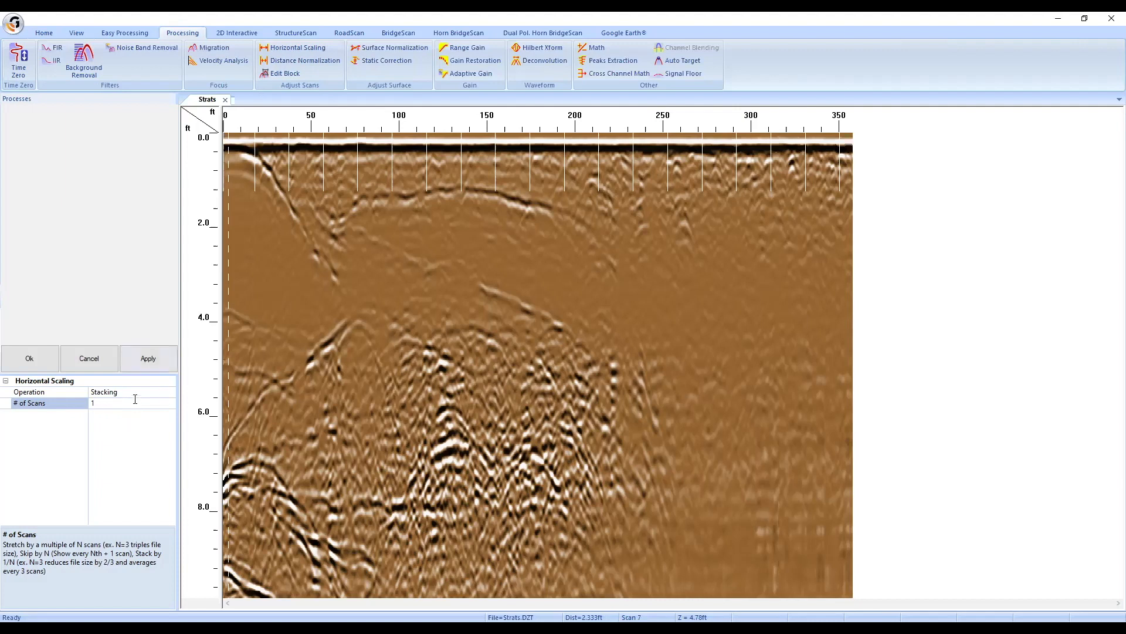
# Step: Set the stacking operation to 2 scans, preview it on the profile and reset the preview
pyautogui.click(99, 393)
pyautogui.click(110, 403)
pyautogui.moveTo(62, 399); pyautogui.dragTo(42, 405)
pyautogui.write('2')
pyautogui.click(146, 363)
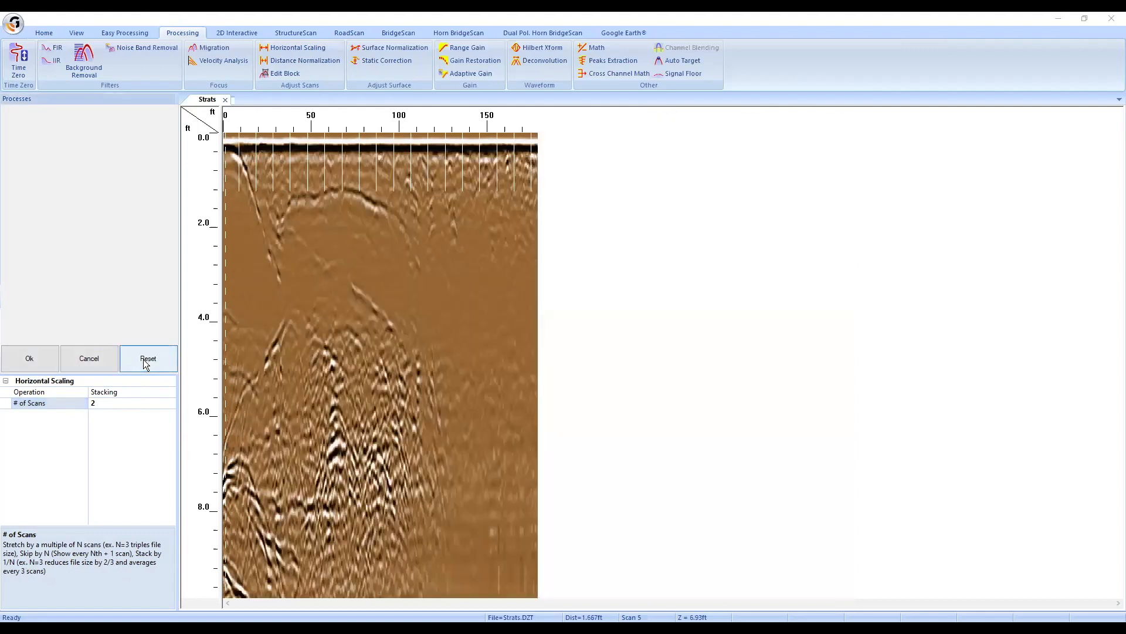
pyautogui.click(146, 363)
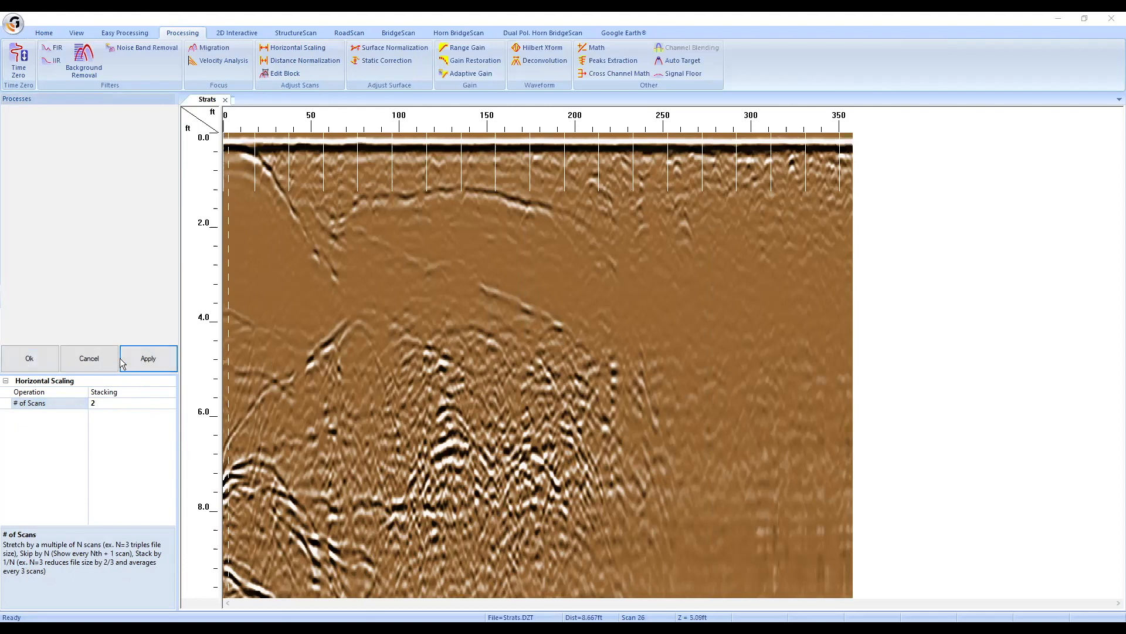
# Step: Preview the 2-scan stacking again and run it on the Strats profile to produce a processed file
pyautogui.click(172, 358)
pyautogui.click(156, 361)
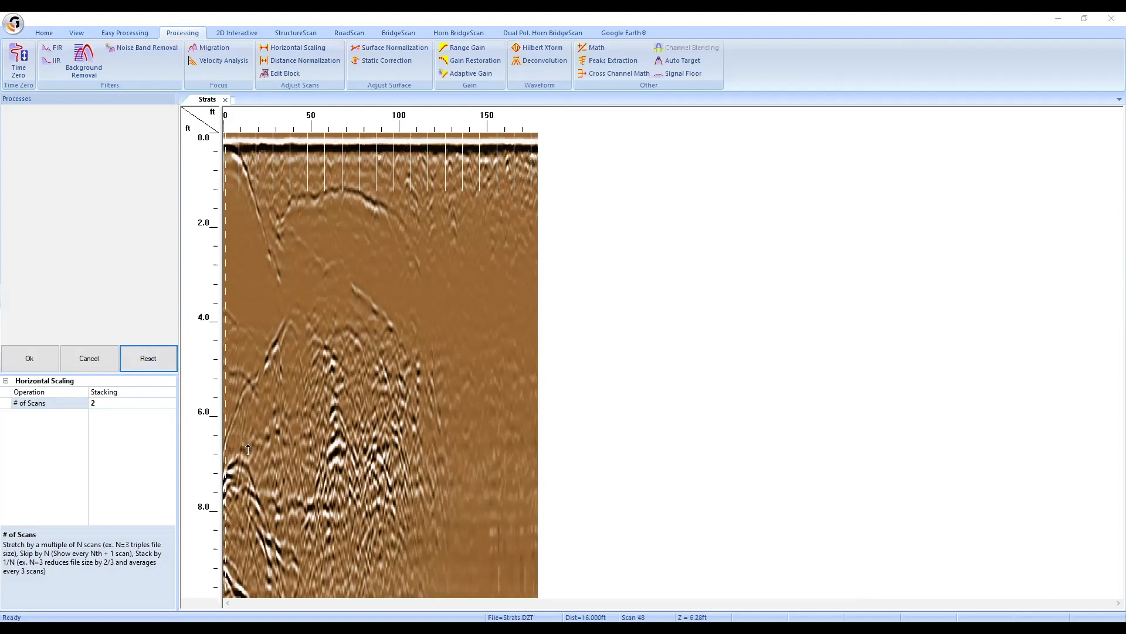
pyautogui.click(140, 363)
pyautogui.click(26, 360)
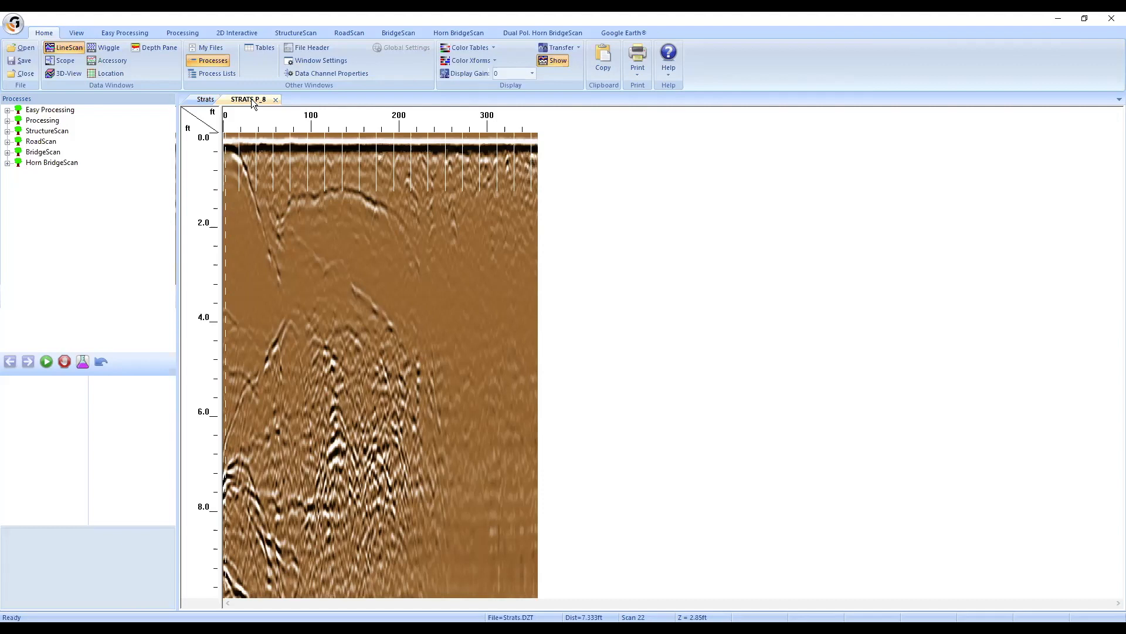
# Step: Return to the original Strats profile and run Horizontal Scaling on it with the Stretching operation and 2 scans
pyautogui.click(193, 100)
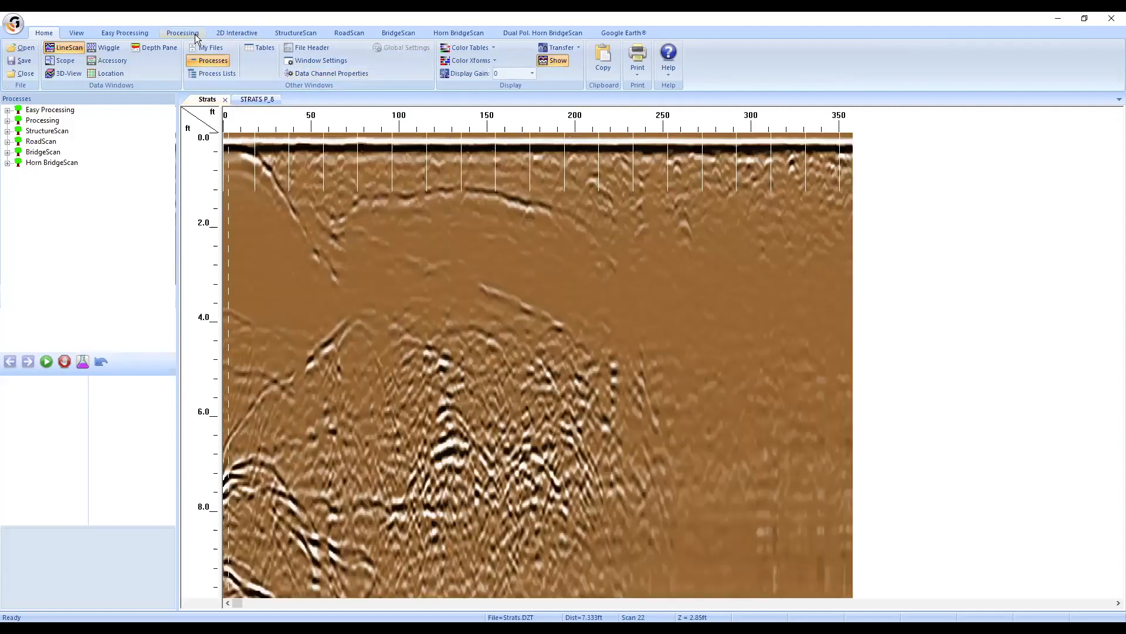
pyautogui.click(195, 34)
pyautogui.click(291, 47)
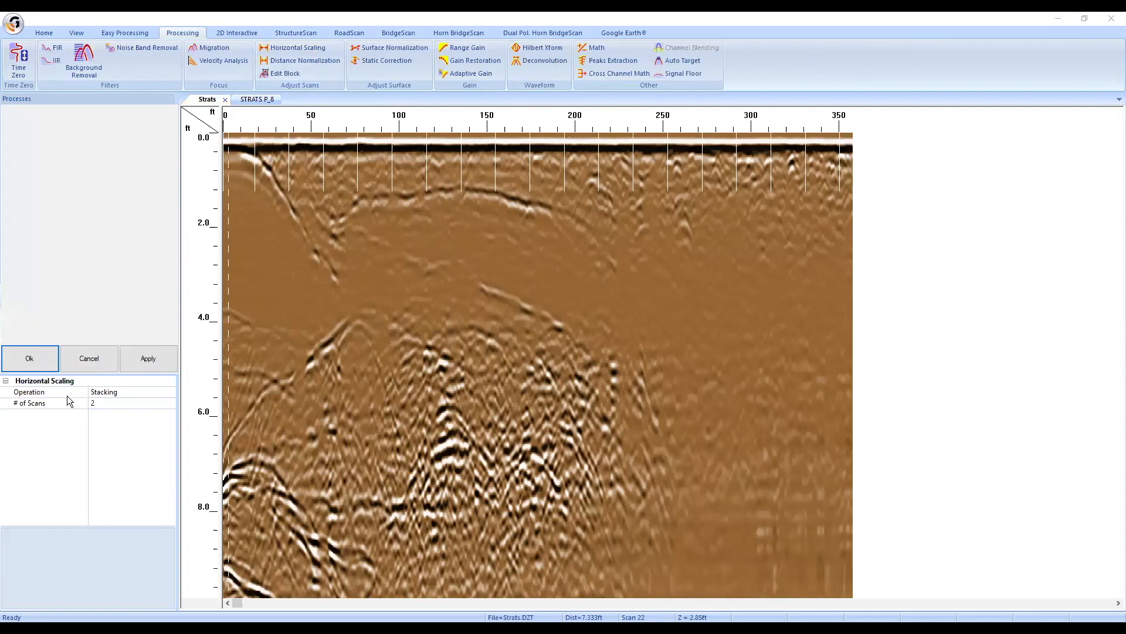
pyautogui.click(67, 394)
pyautogui.click(171, 391)
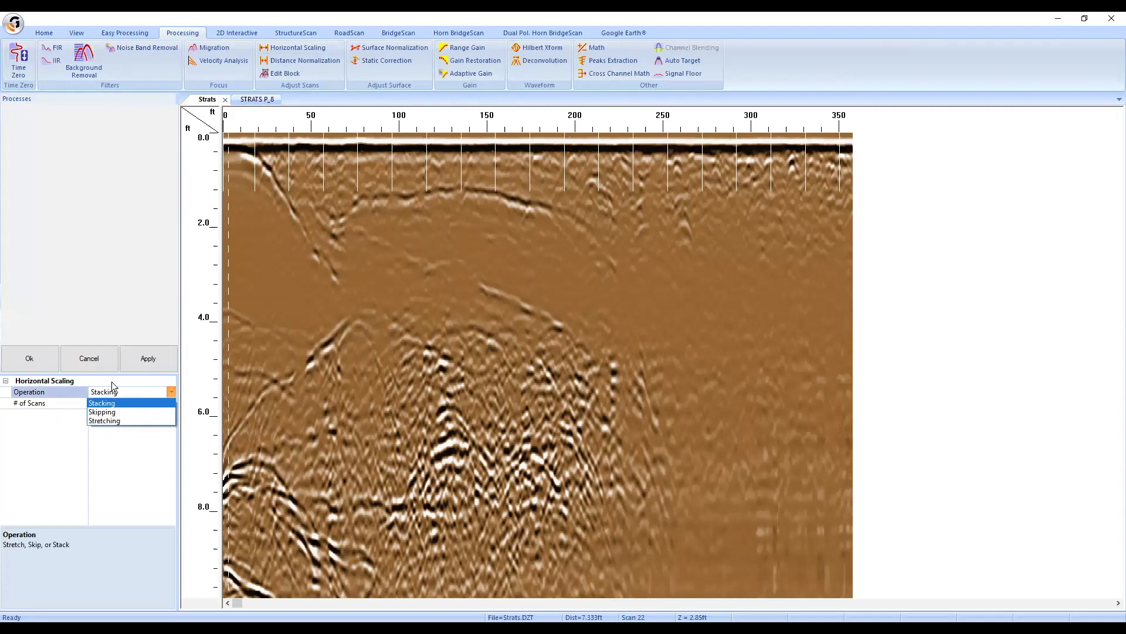
pyautogui.click(104, 420)
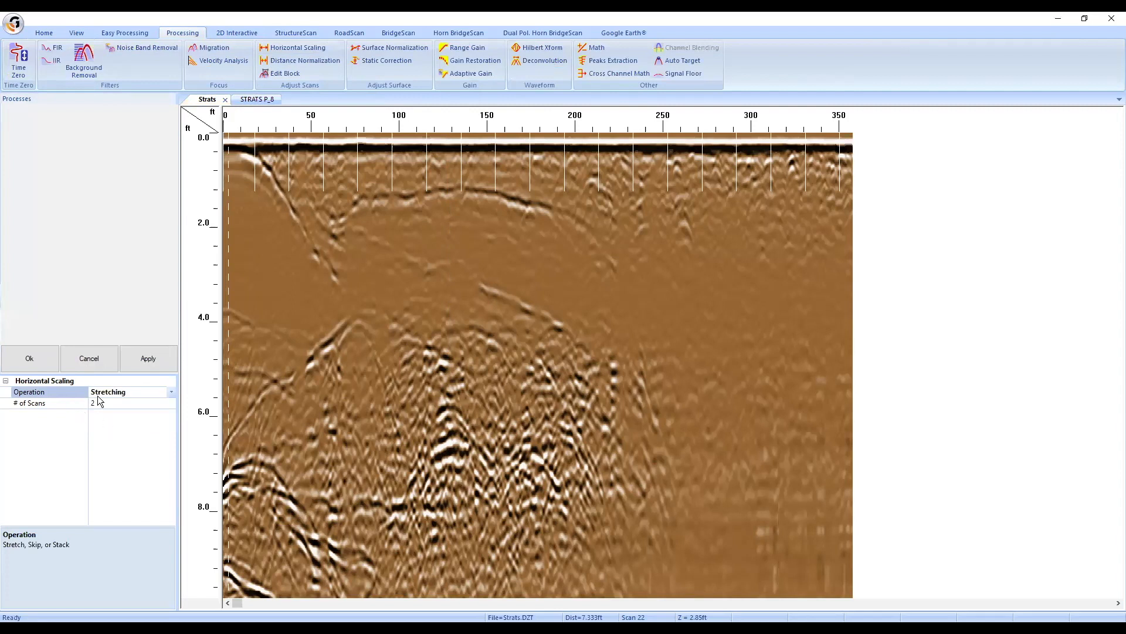
pyautogui.click(35, 365)
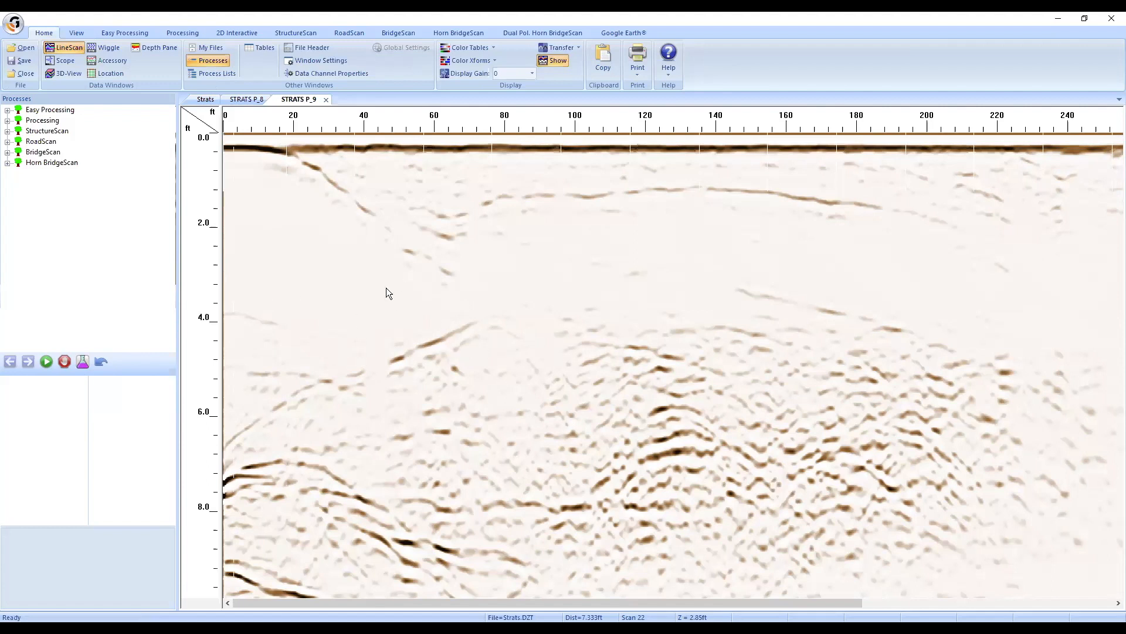
pyautogui.click(182, 33)
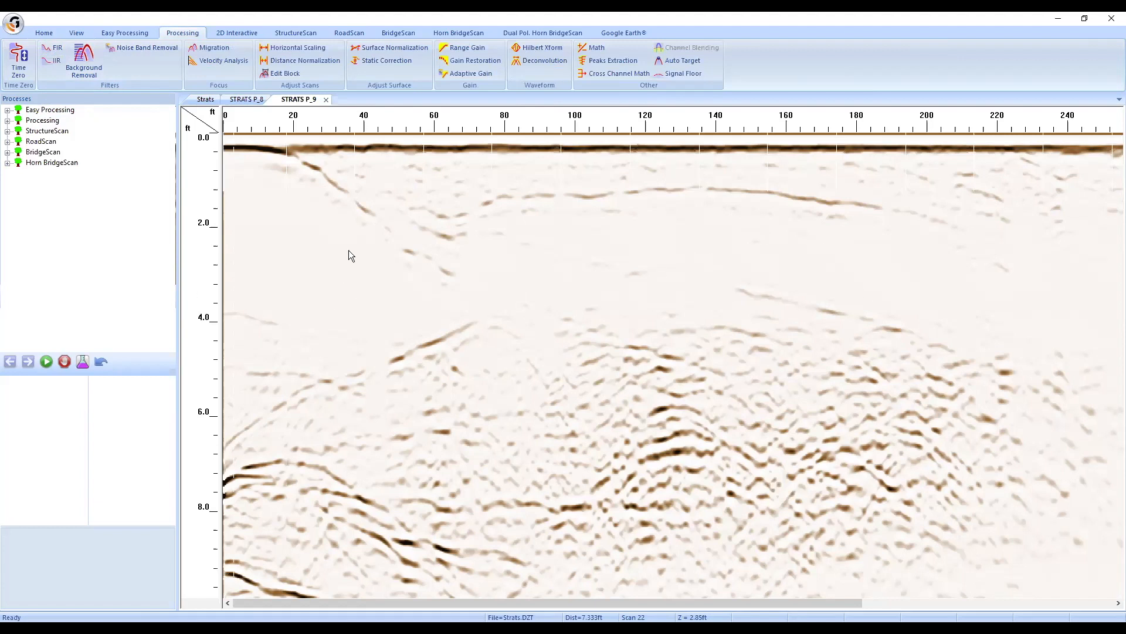
# Step: Close the original Strats profile and its two processed files, and open the DistNorm sample file
pyautogui.click(202, 99)
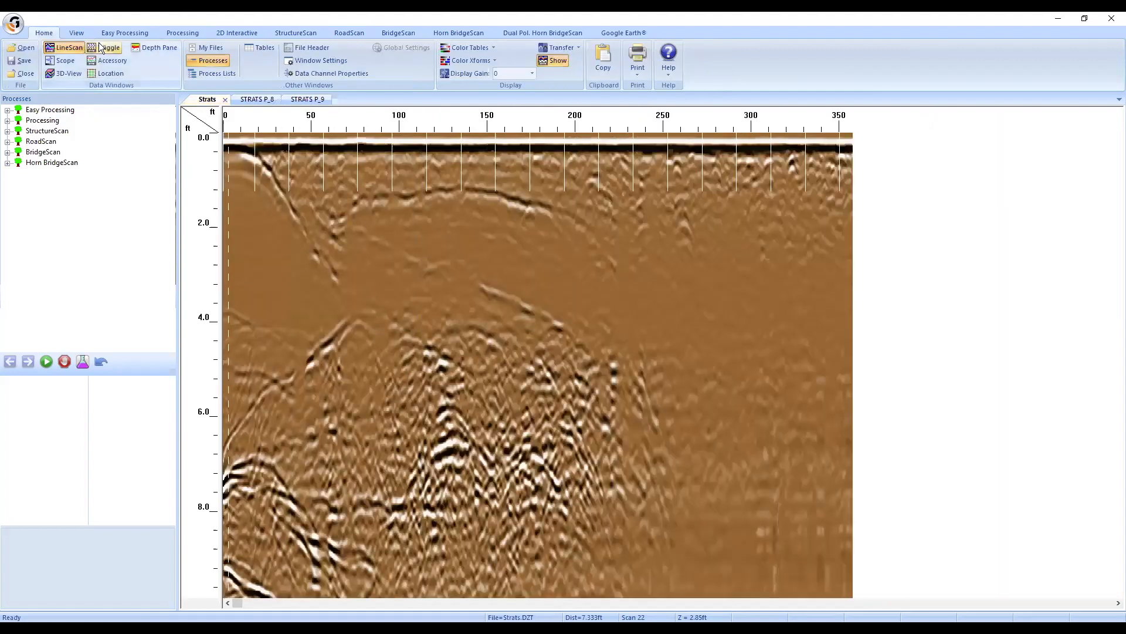
pyautogui.click(183, 33)
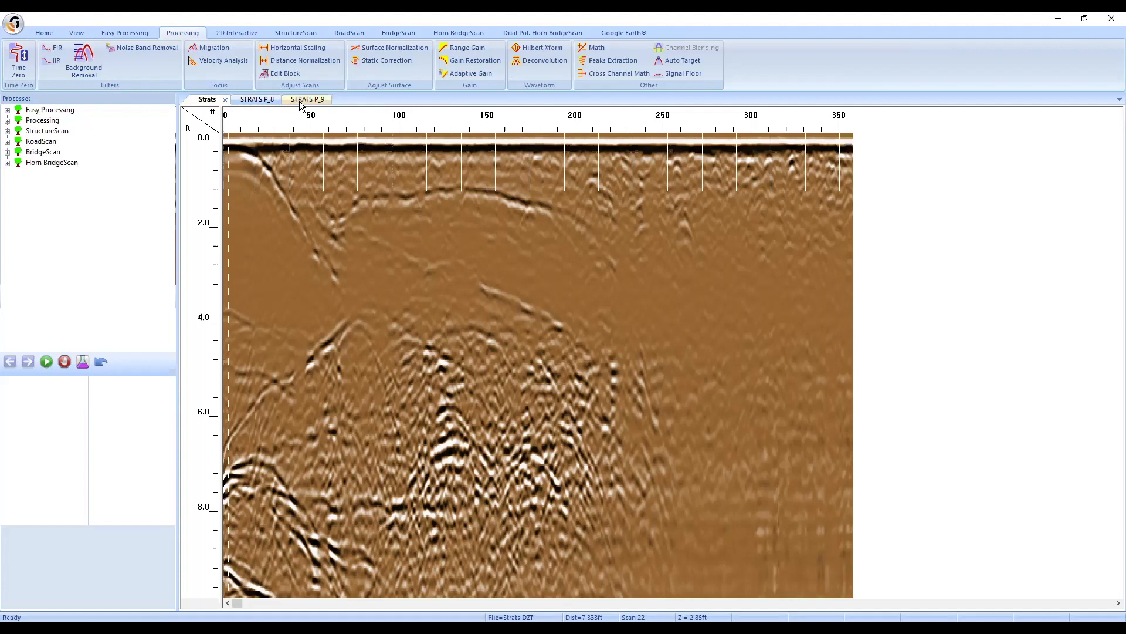
pyautogui.click(225, 100)
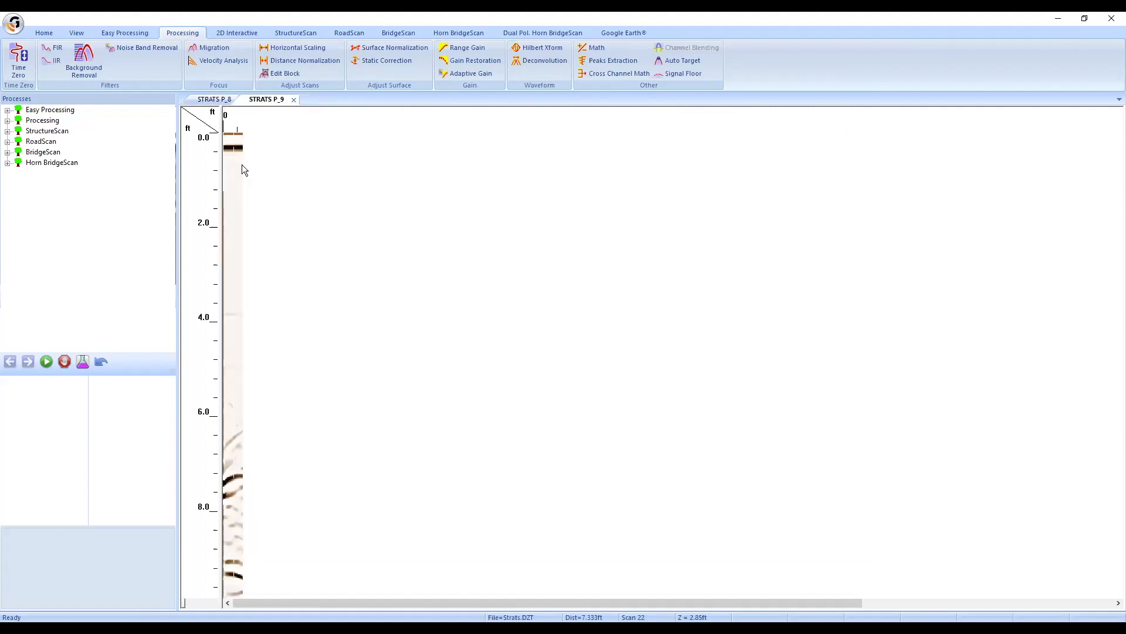
pyautogui.click(294, 99)
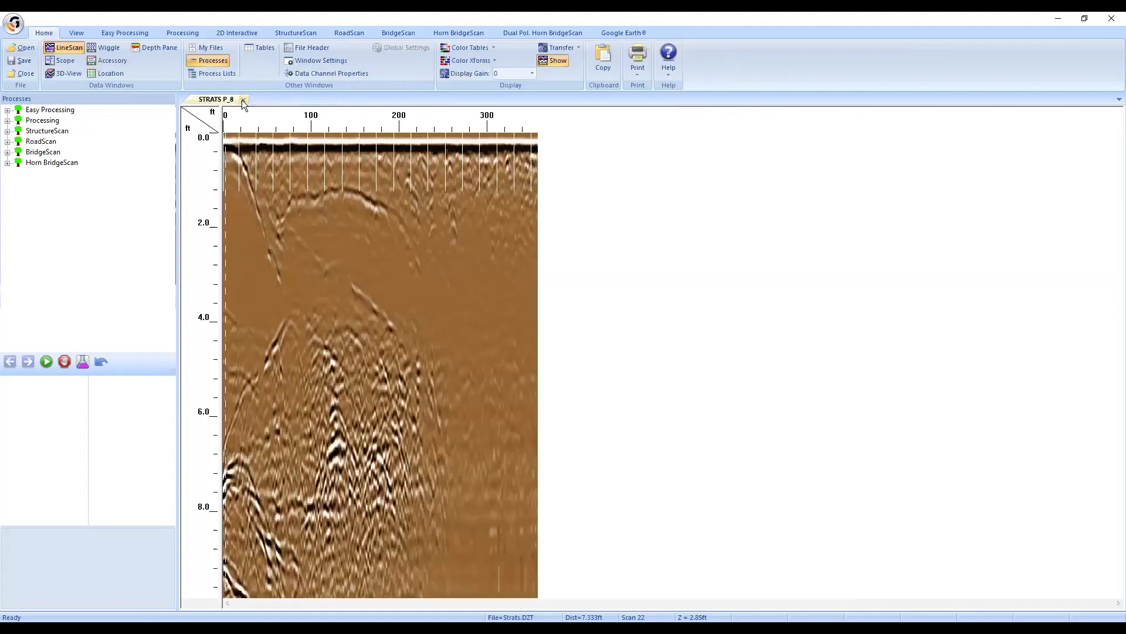
pyautogui.click(241, 100)
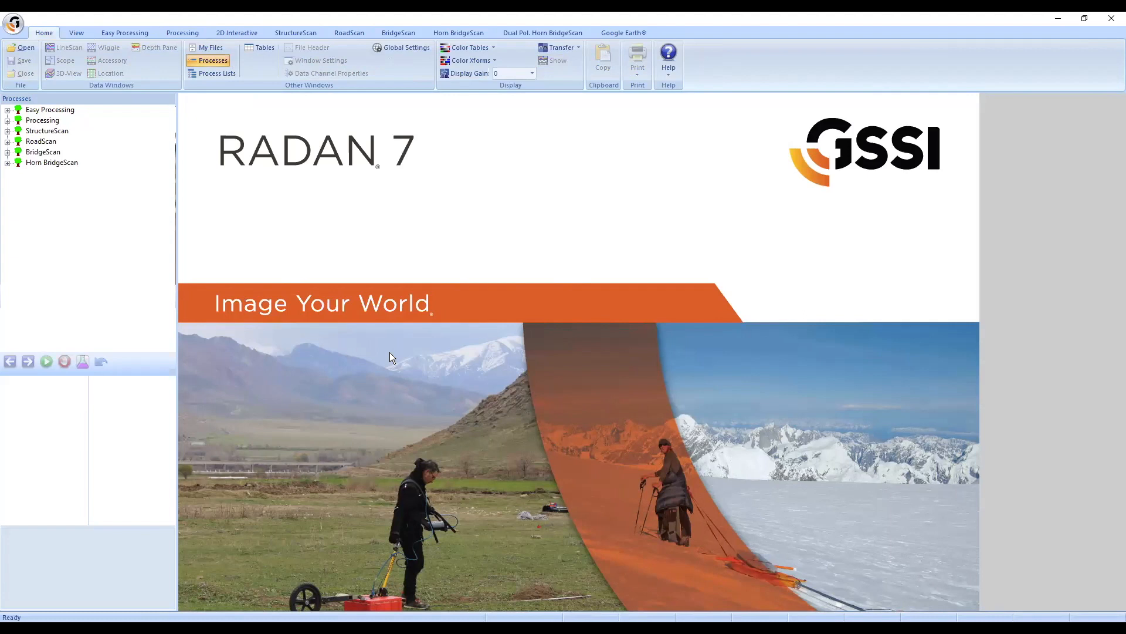
pyautogui.click(22, 48)
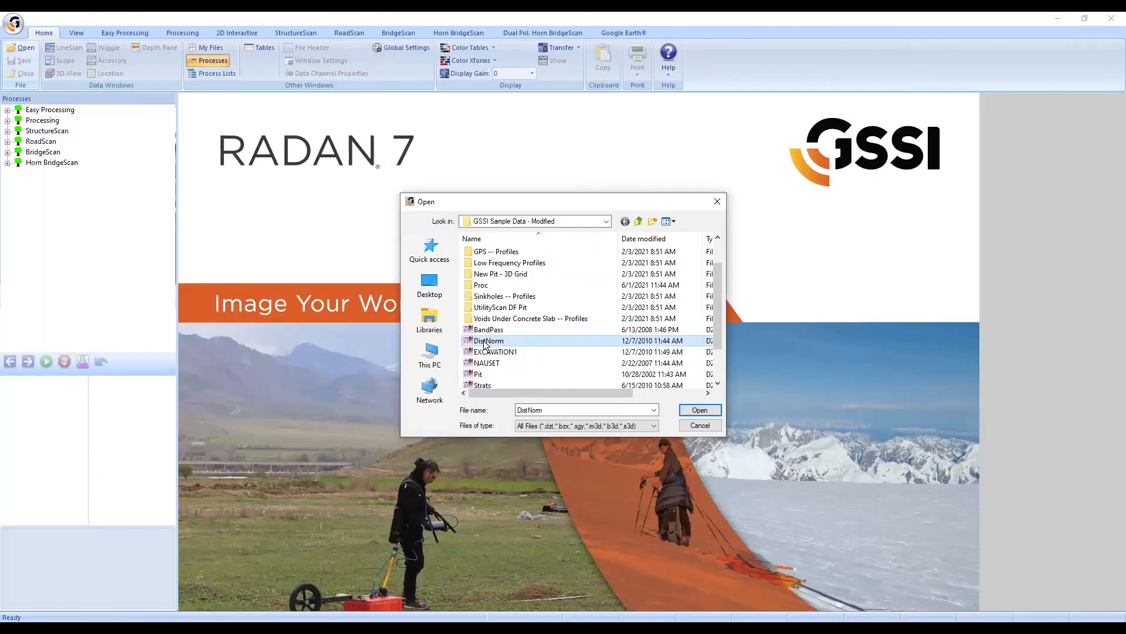
pyautogui.doubleClick(485, 346)
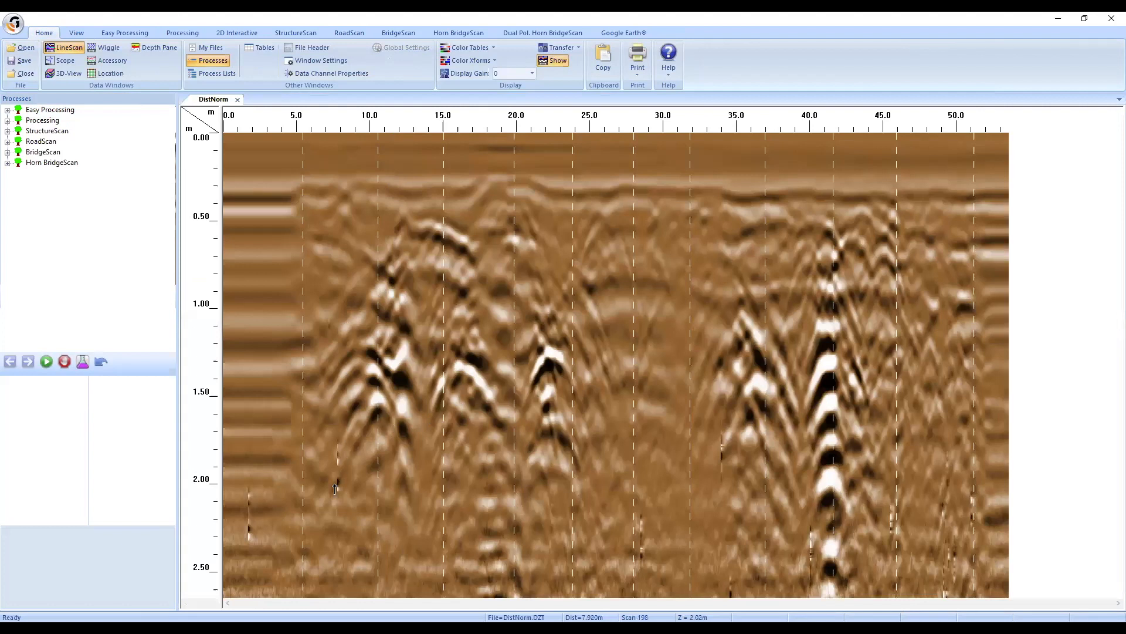
# Step: Add a way point with a user mark at scan 53 of the DistNorm profile
pyautogui.rightClick(253, 259)
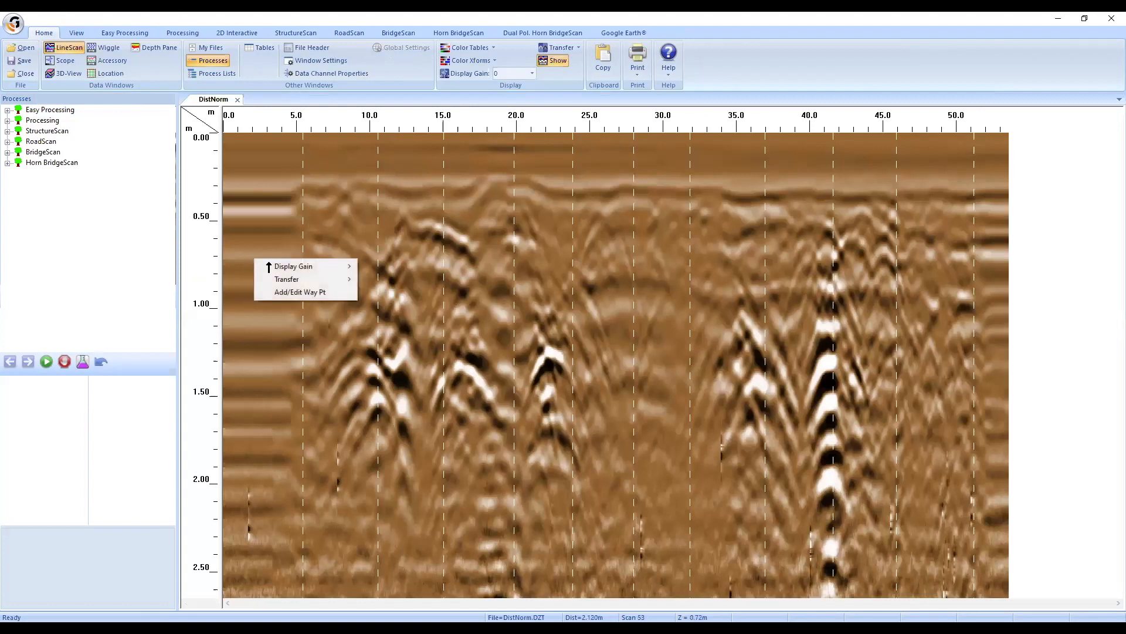
pyautogui.click(299, 291)
pyautogui.click(534, 293)
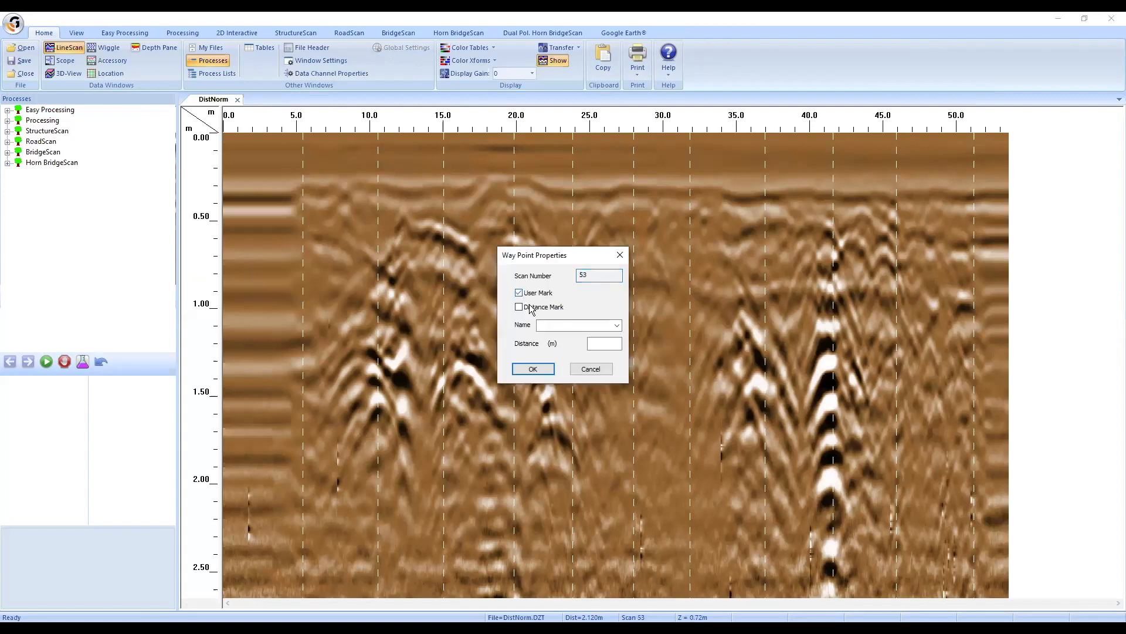
pyautogui.click(533, 369)
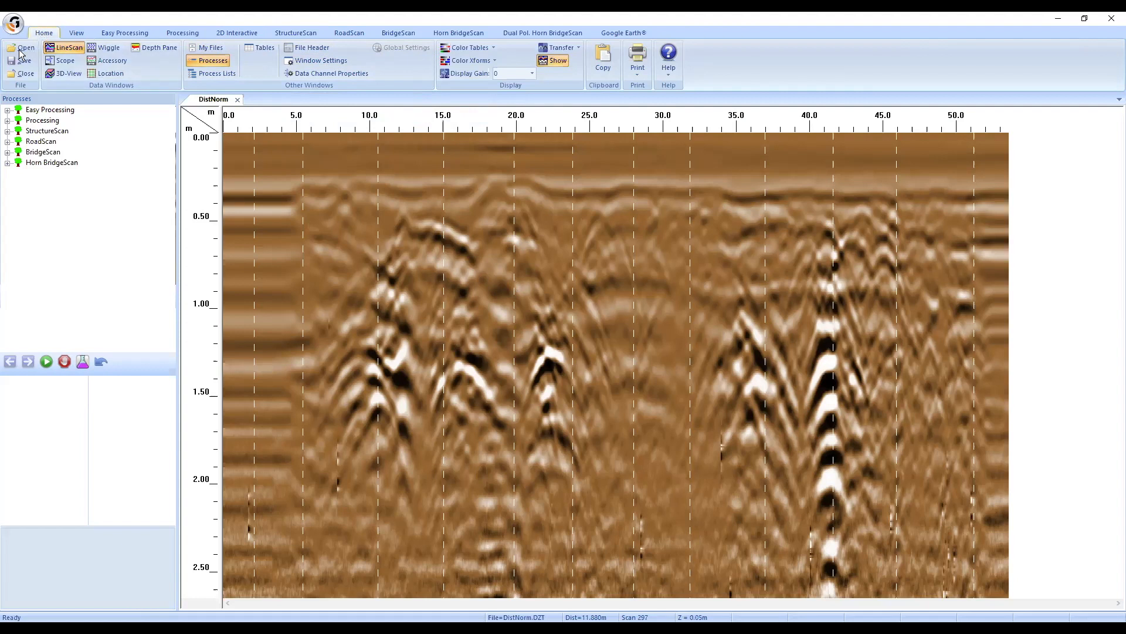
# Step: Open the window settings and set the marker style to None
pyautogui.click(299, 63)
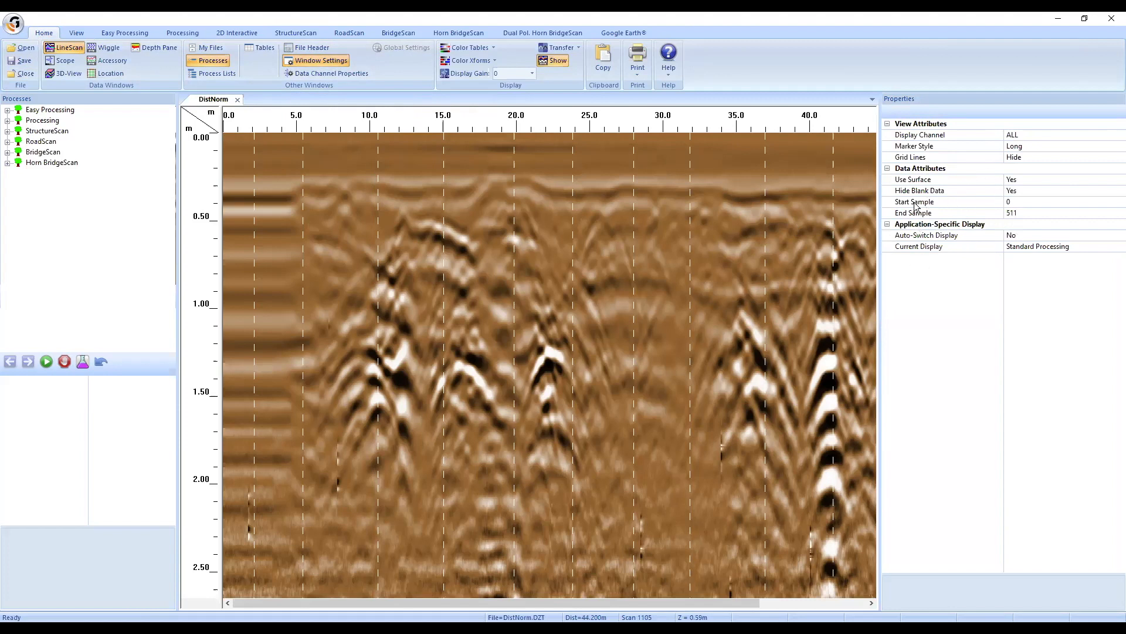
pyautogui.click(910, 149)
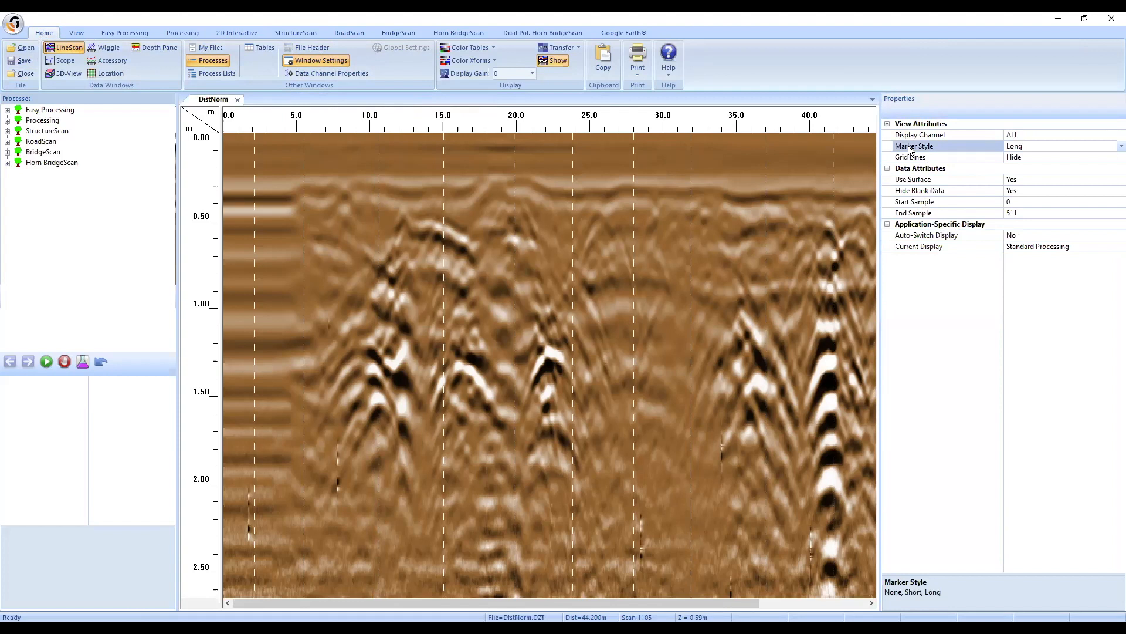
pyautogui.click(1115, 147)
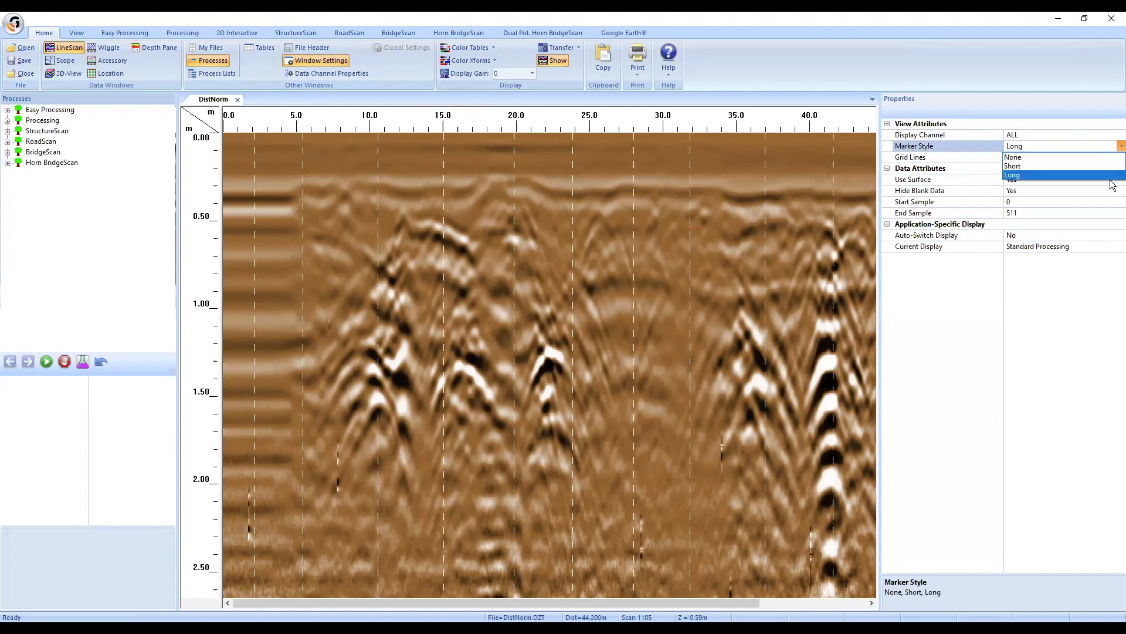
pyautogui.click(1098, 156)
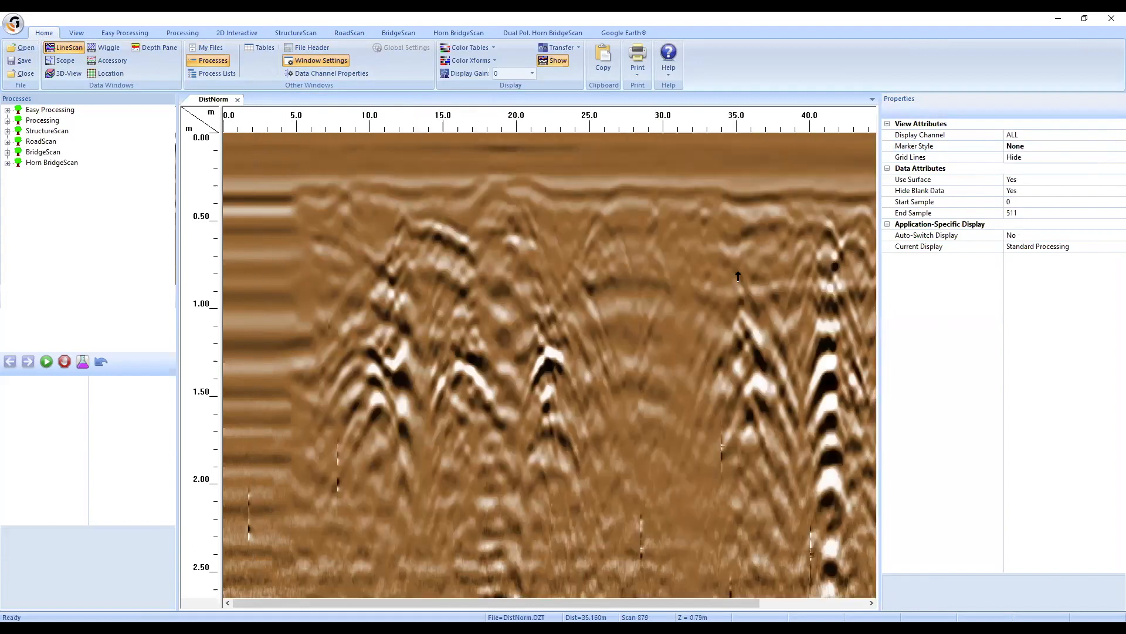
# Step: Set the marker style back to Long and close the window settings
pyautogui.doubleClick(970, 148)
pyautogui.doubleClick(925, 151)
pyautogui.click(933, 148)
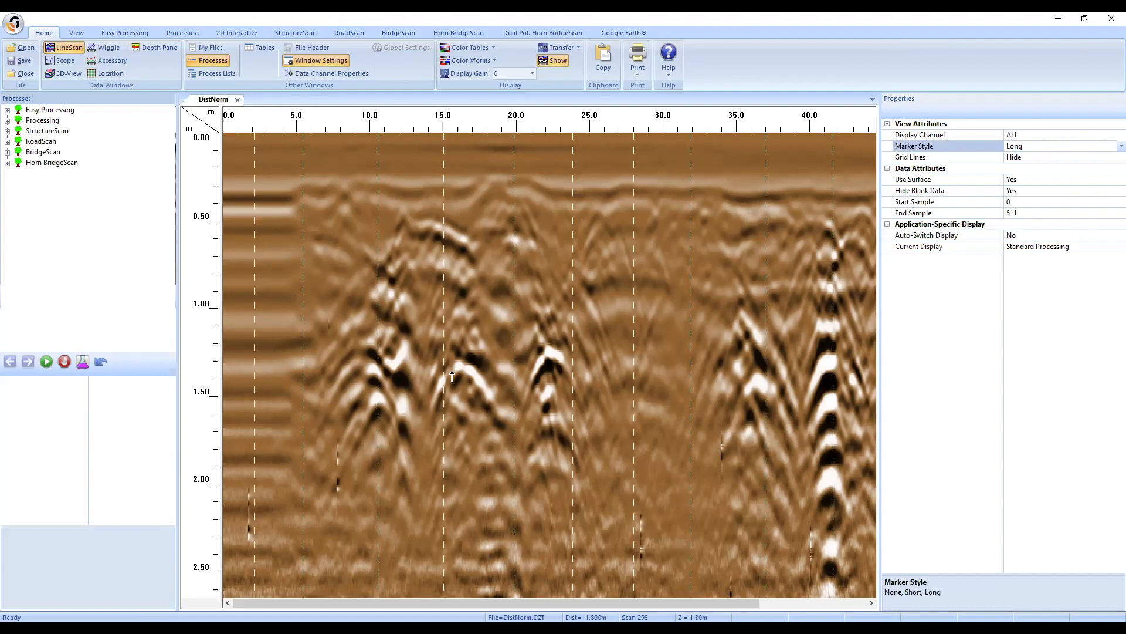
pyautogui.click(449, 339)
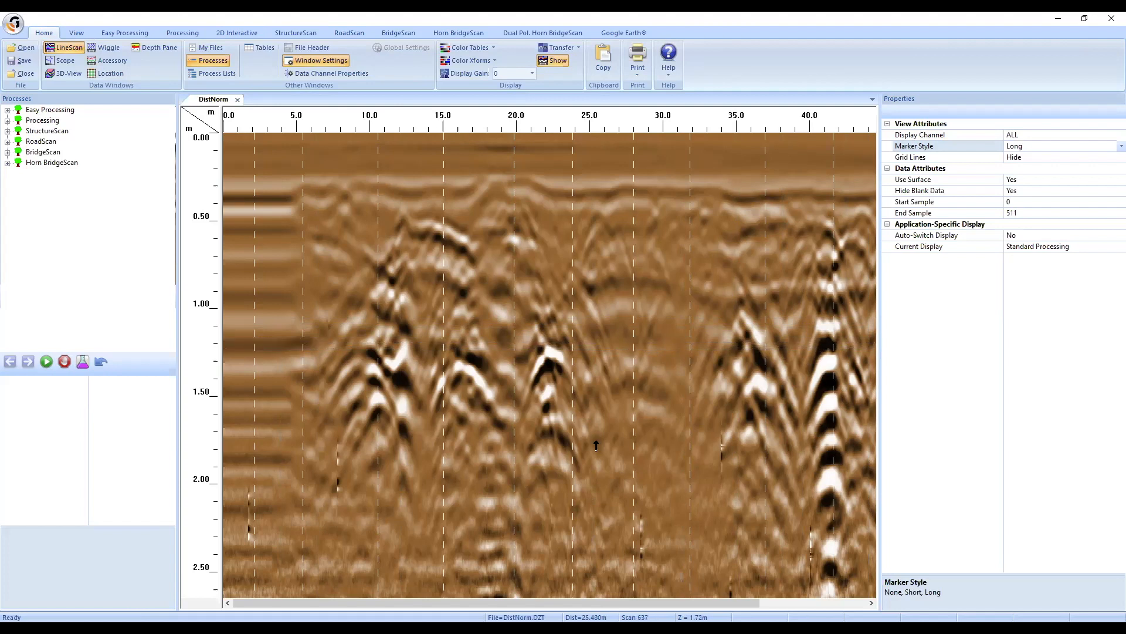
pyautogui.click(311, 62)
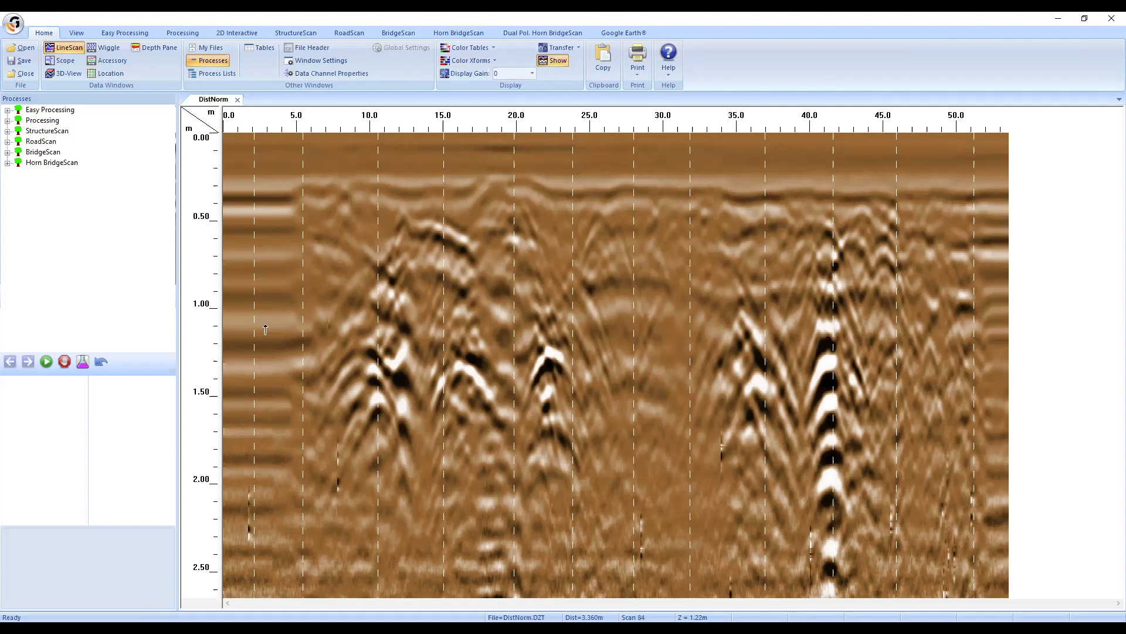
# Step: Remove the user mark from the way point at scan 53
pyautogui.click(278, 301)
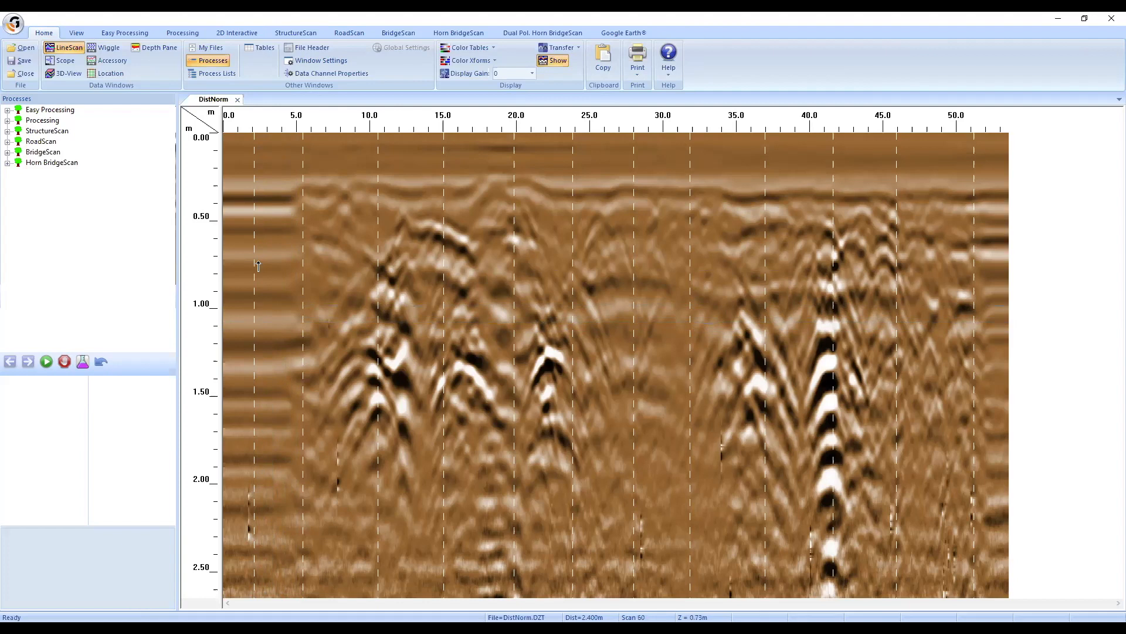
pyautogui.rightClick(253, 306)
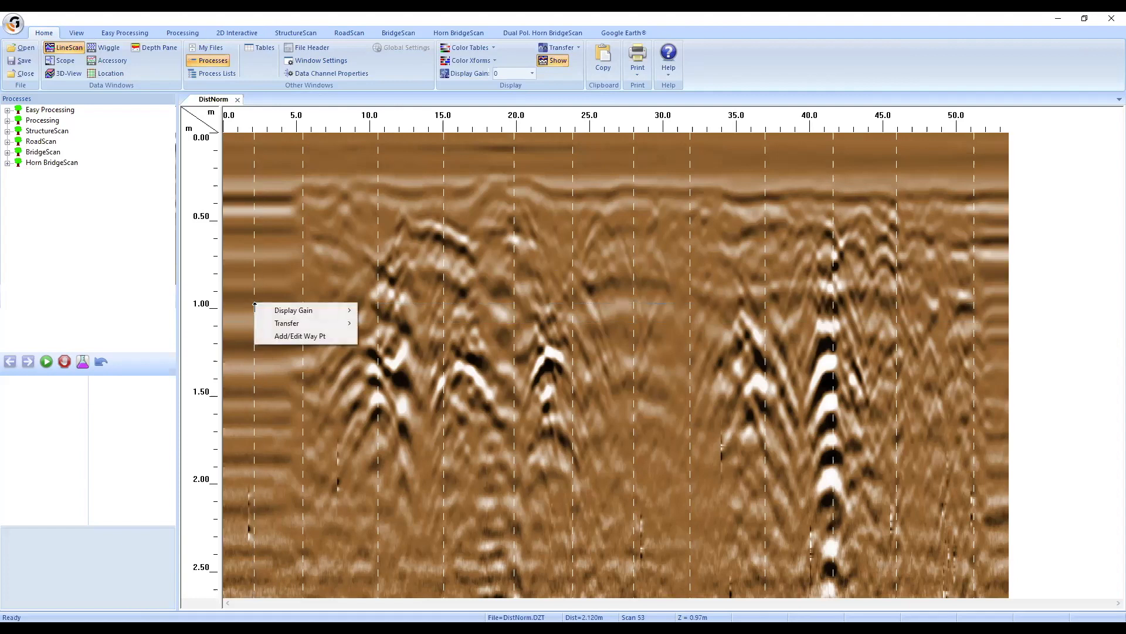
pyautogui.click(288, 338)
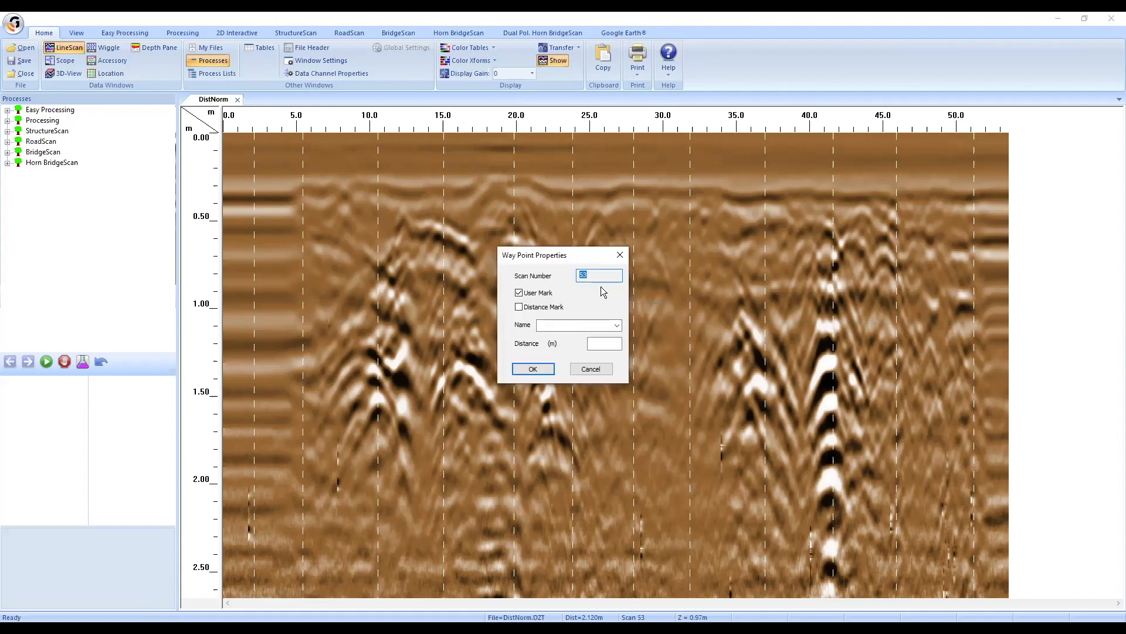
pyautogui.click(520, 293)
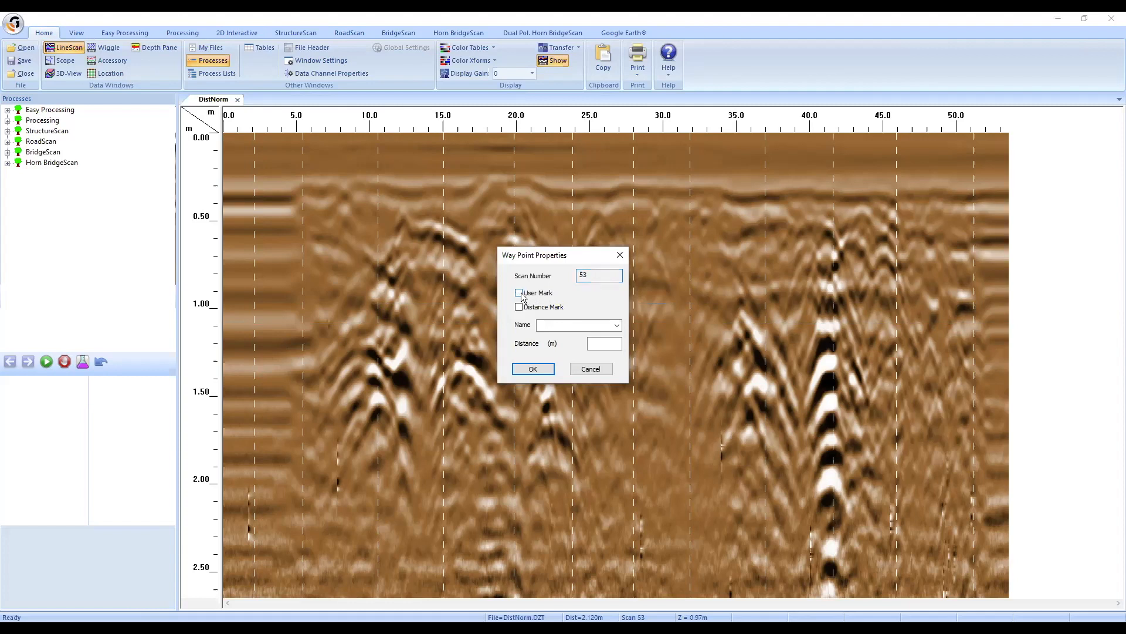
pyautogui.click(534, 370)
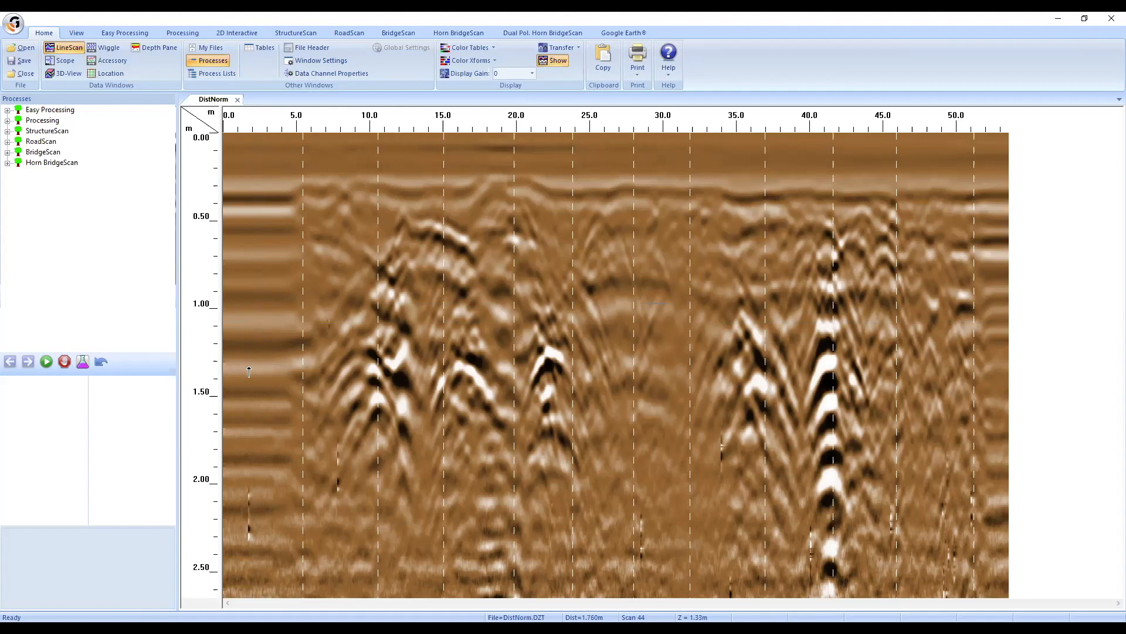
# Step: Add a way point with a user mark at scan 49, near the start of the profile
pyautogui.rightClick(252, 369)
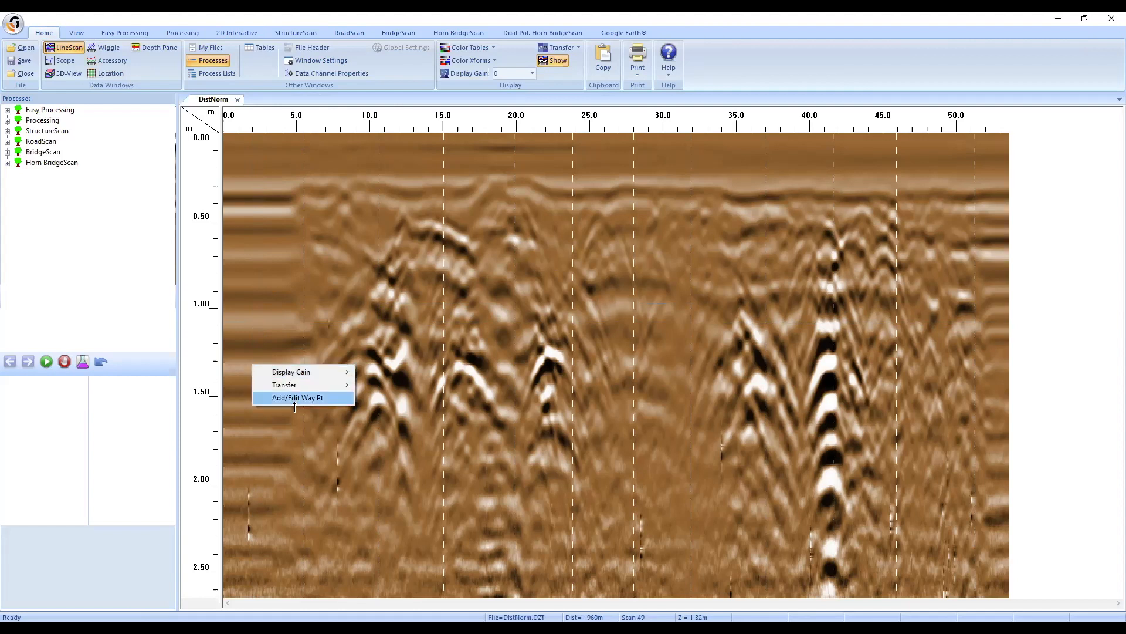
pyautogui.click(294, 399)
pyautogui.click(540, 293)
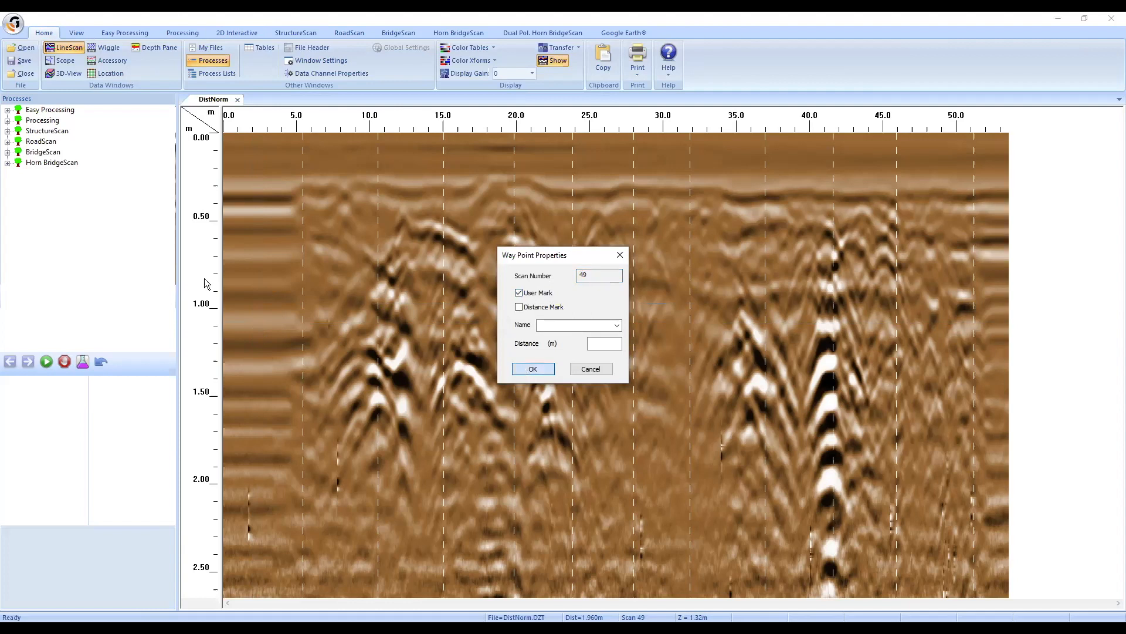
pyautogui.click(530, 369)
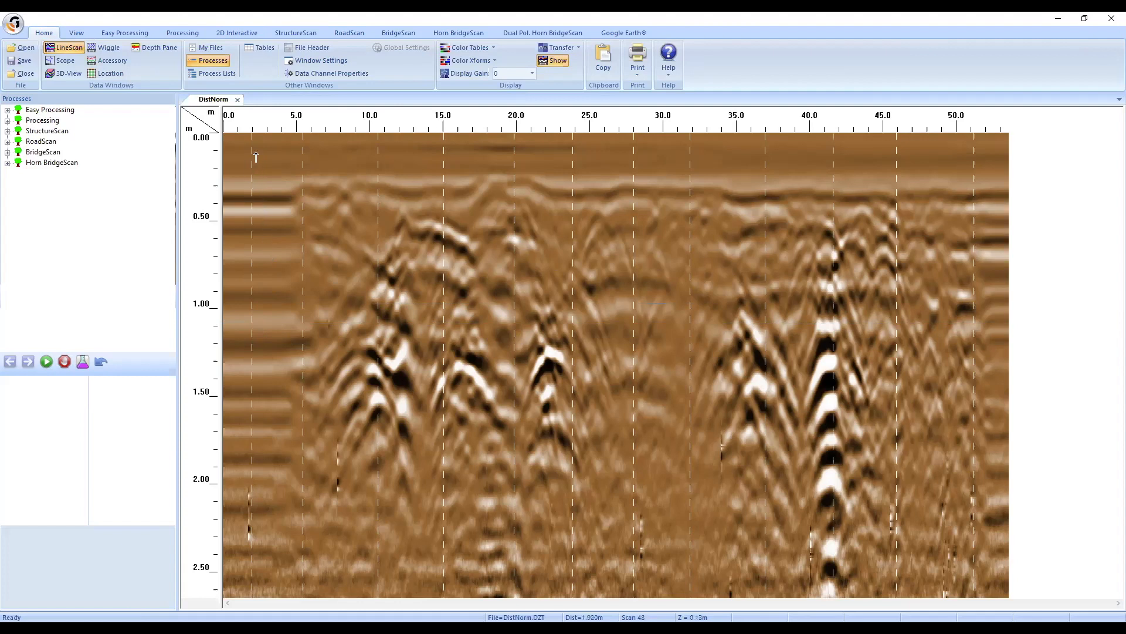
# Step: Show the data tables and look through channel positions, profiles, layer ground truth, pick details, layers and layer depths
pyautogui.click(253, 47)
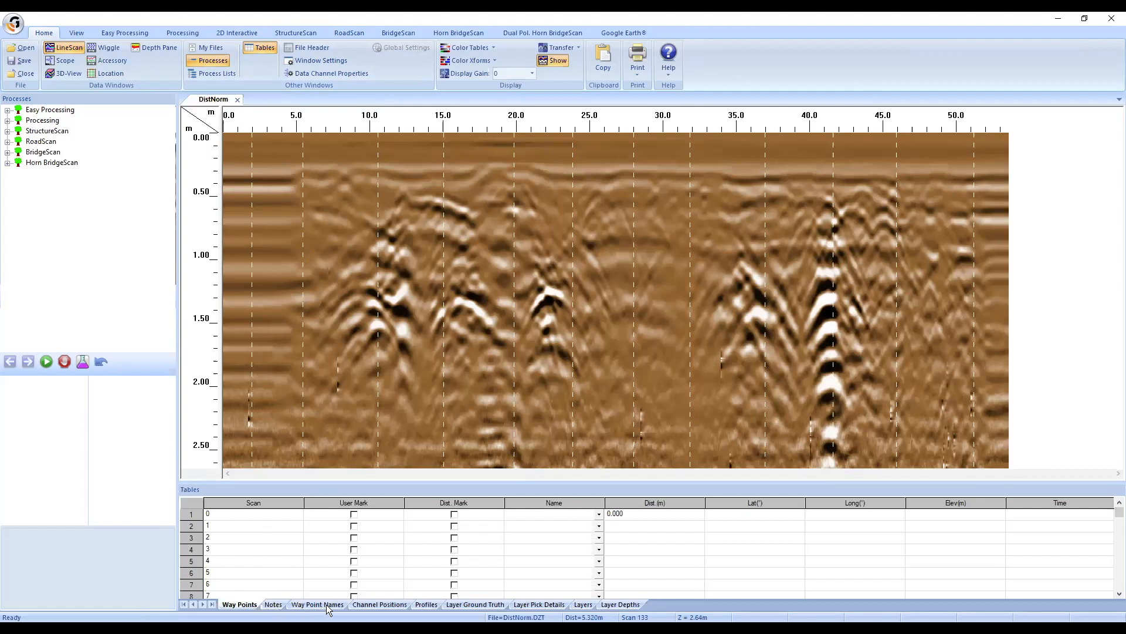
pyautogui.click(378, 605)
pyautogui.click(426, 604)
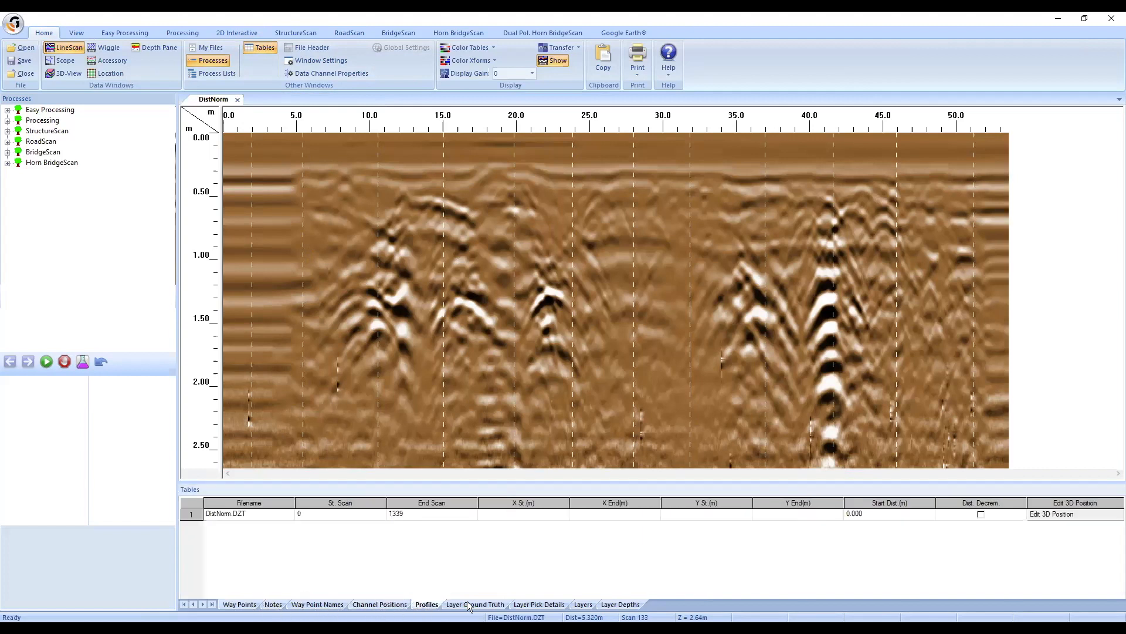
pyautogui.click(484, 604)
pyautogui.click(538, 605)
pyautogui.click(586, 607)
pyautogui.click(618, 606)
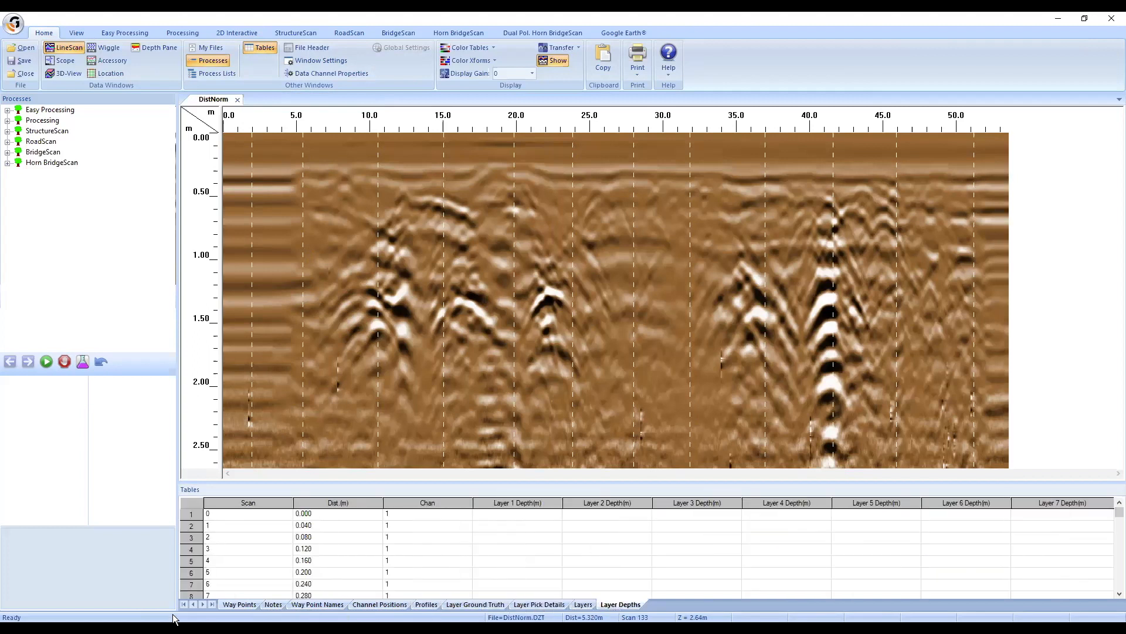
# Step: Go to scan 49 in the Way Points table and clear its user mark
pyautogui.click(250, 605)
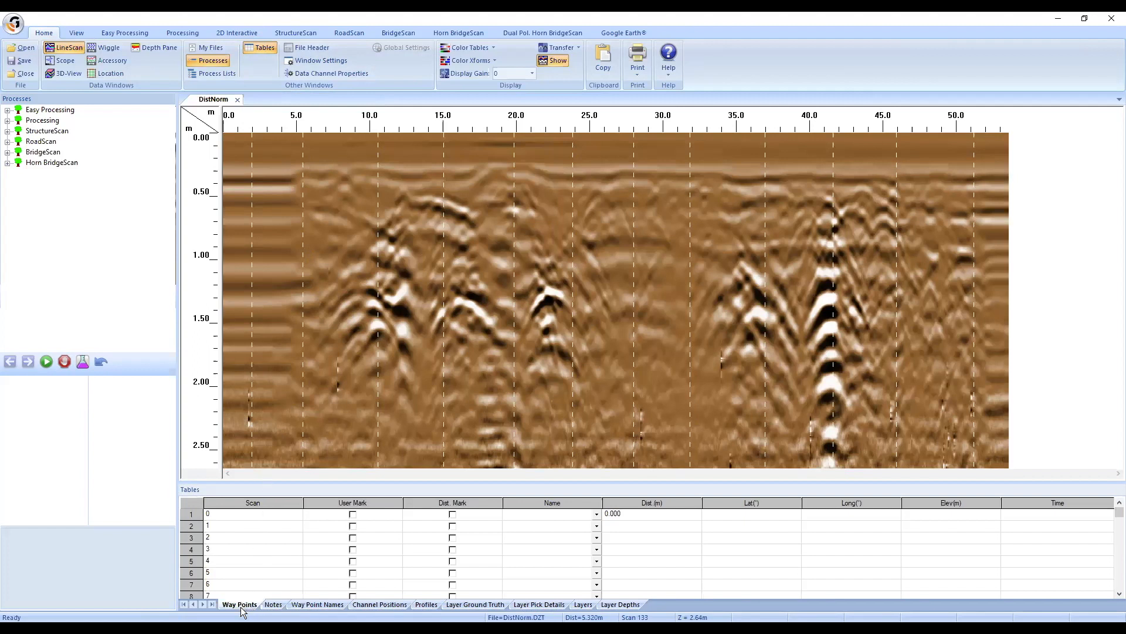
pyautogui.click(252, 422)
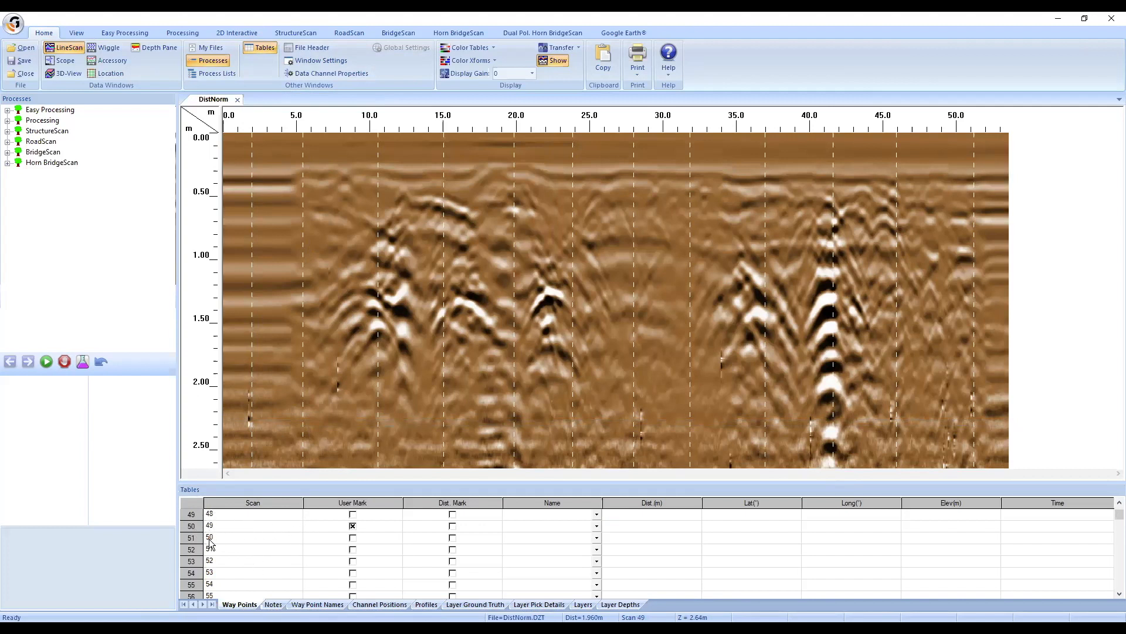
pyautogui.click(353, 526)
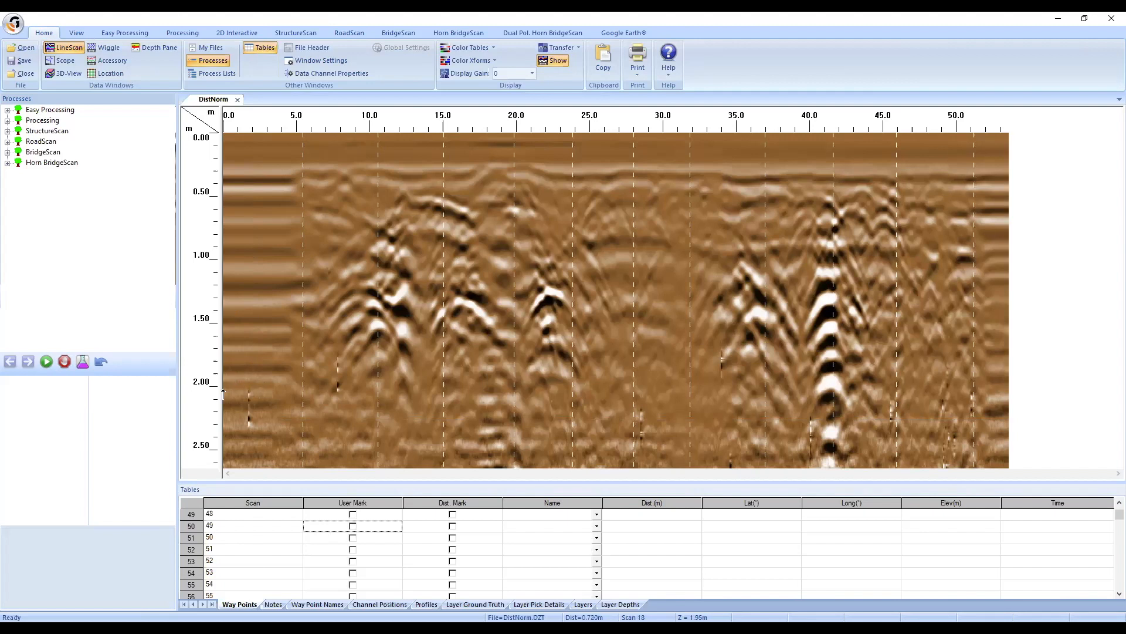
# Step: Set the distance of the last scan, 1339, to 55 m in the Way Points table and check the entry
pyautogui.scroll(4, 524, 539)
pyautogui.scroll(12, 524, 538)
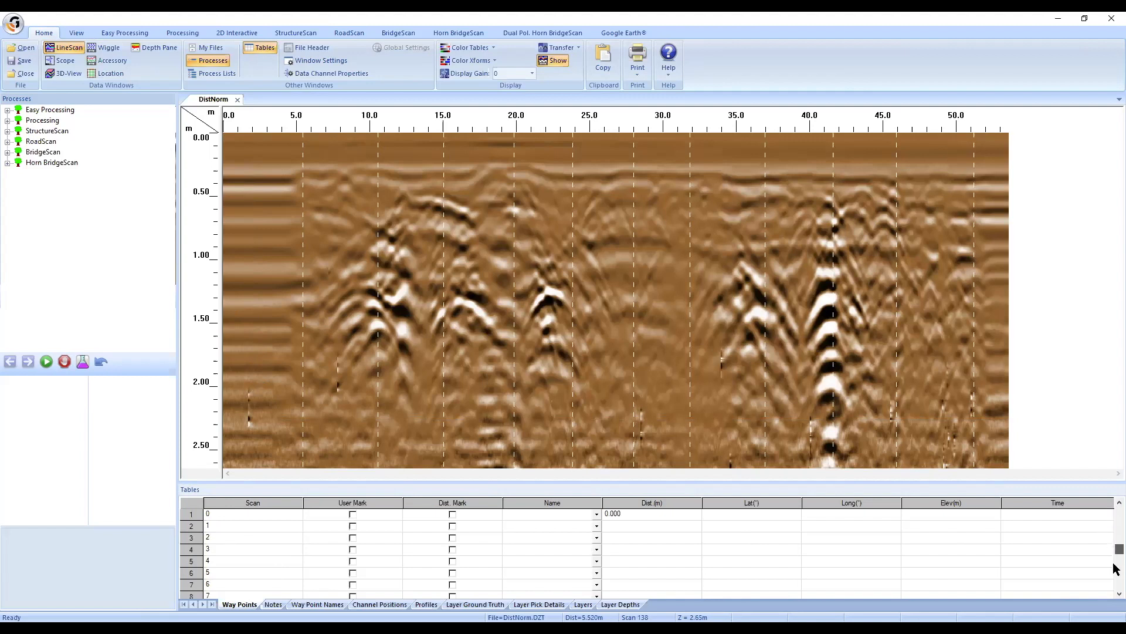
pyautogui.moveTo(1115, 515); pyautogui.dragTo(1117, 589)
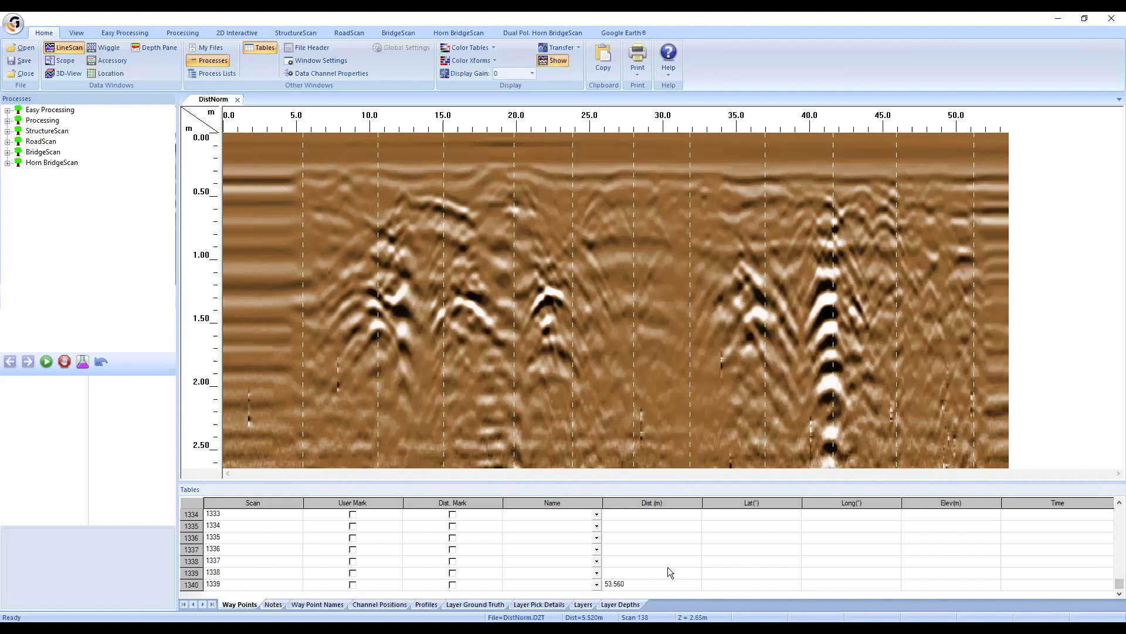
pyautogui.click(634, 582)
pyautogui.click(624, 584)
pyautogui.write('55')
pyautogui.press('Return')
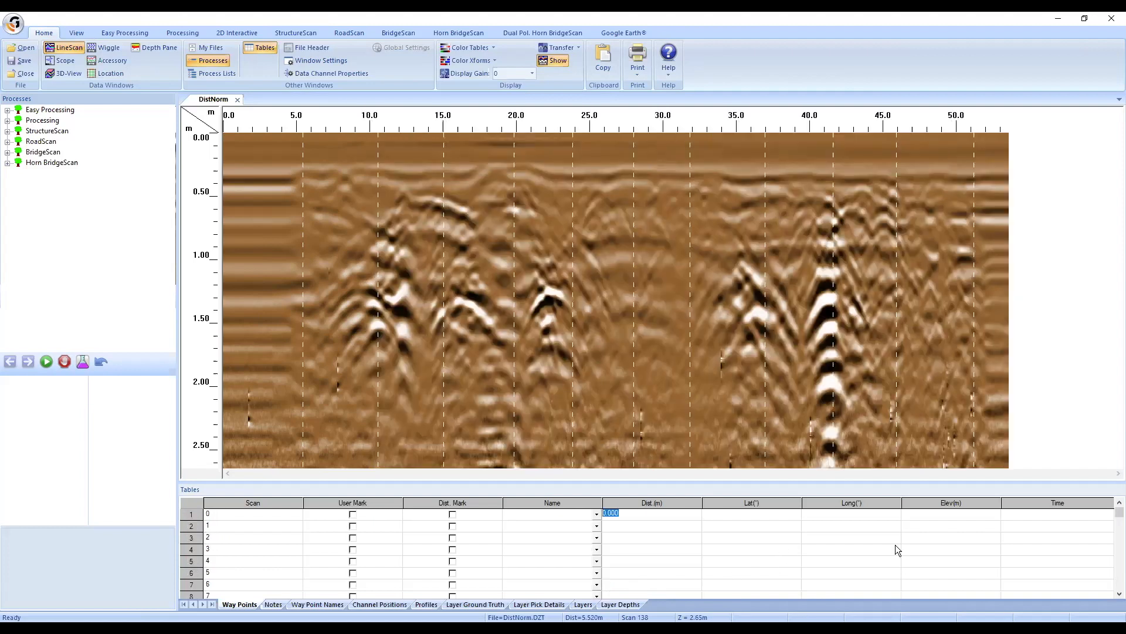
pyautogui.moveTo(1117, 512); pyautogui.dragTo(1113, 593)
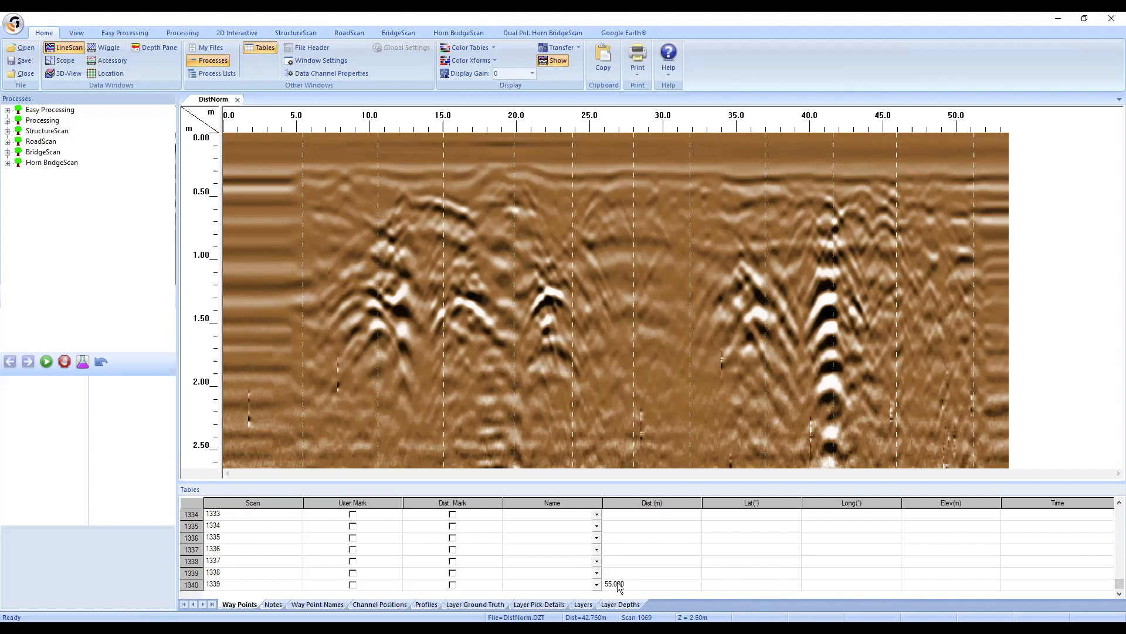
# Step: Set the distance of the last scan, 1339, to 53.36 m in the Way Points table and check the entry
pyautogui.click(638, 585)
pyautogui.write('53')
pyautogui.write('.600')
pyautogui.press('Return')
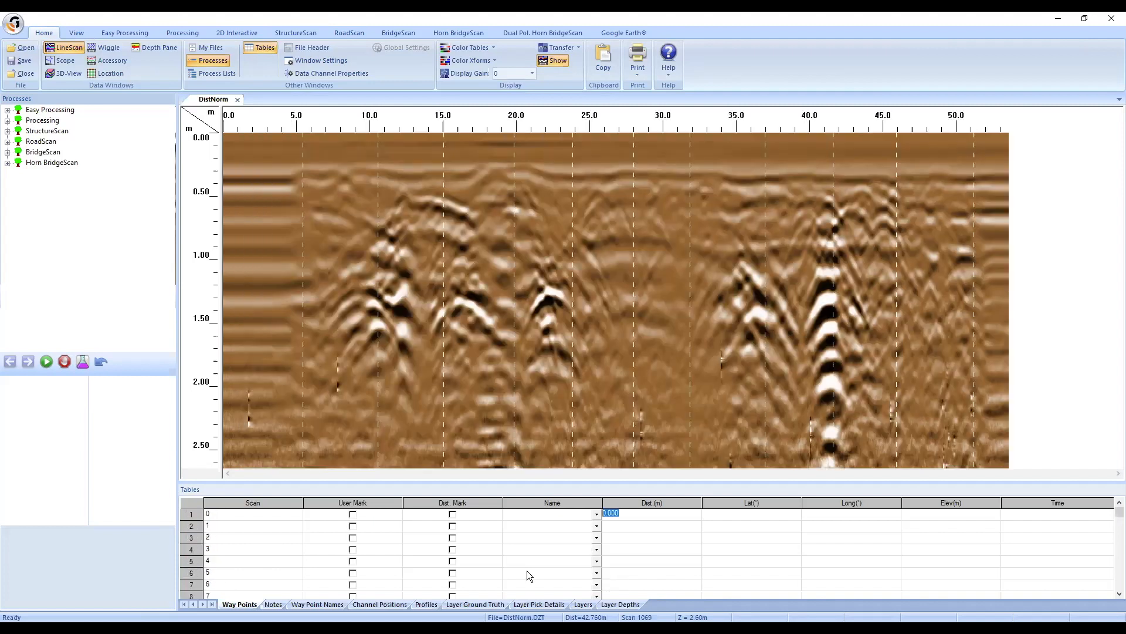
pyautogui.moveTo(1115, 513); pyautogui.dragTo(1117, 594)
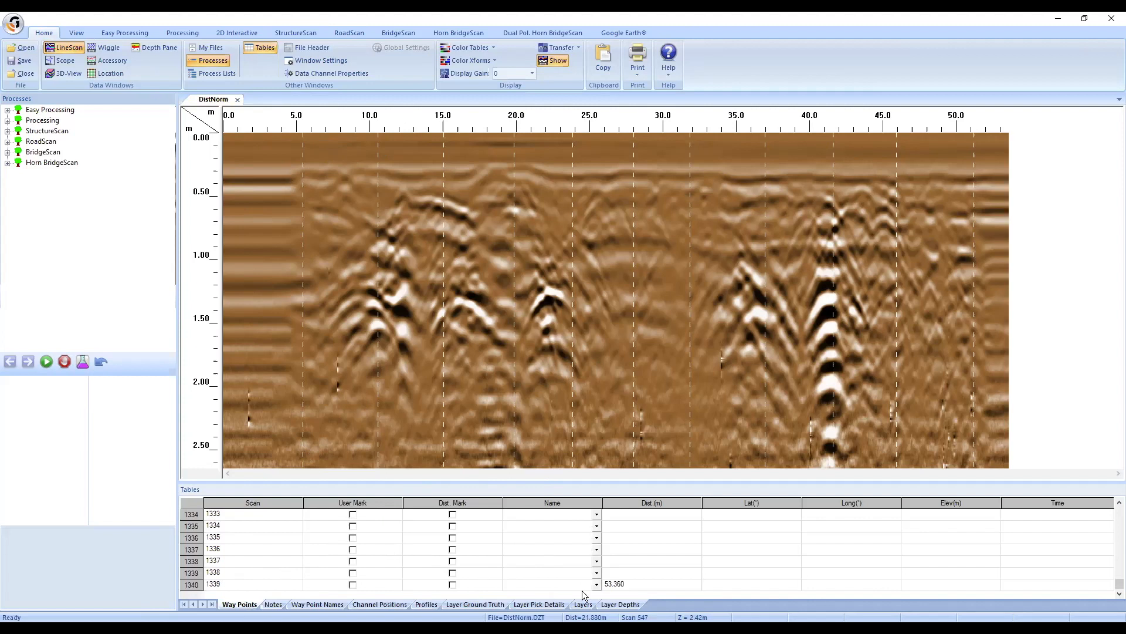
# Step: Look at the file formats available for saving DistNorm under another name, without saving
pyautogui.click(14, 24)
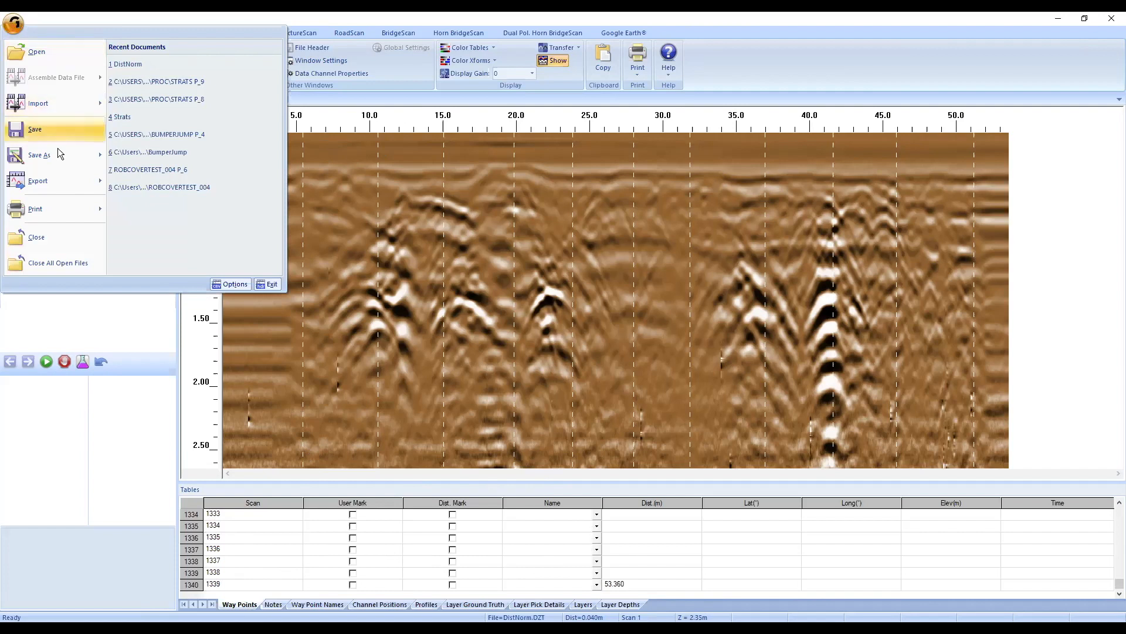
pyautogui.moveTo(58, 154)
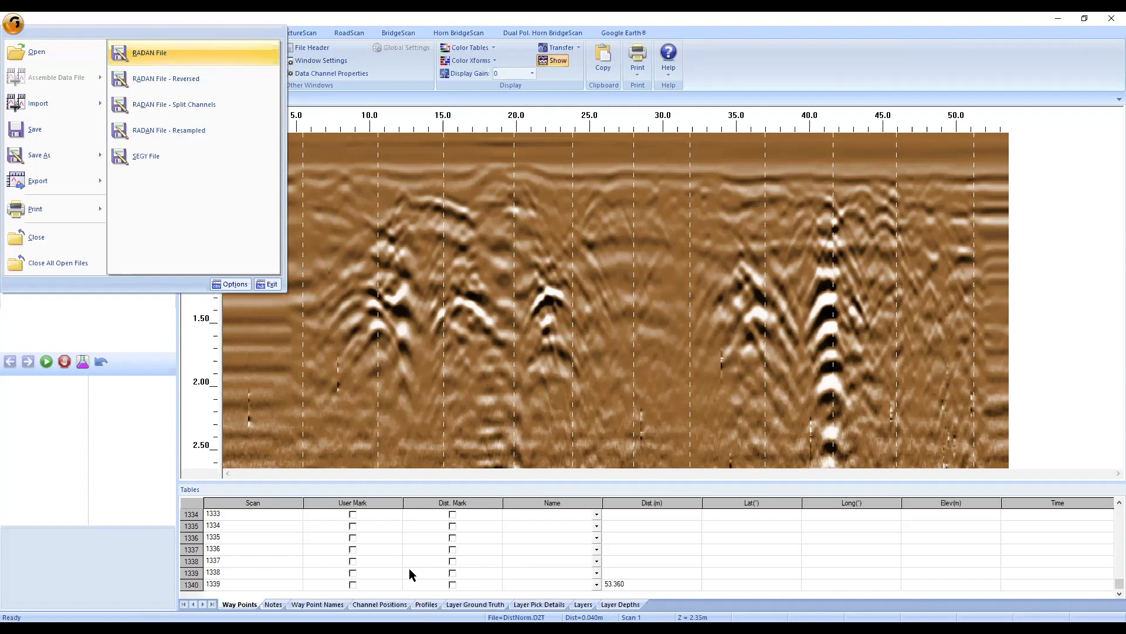
pyautogui.click(369, 561)
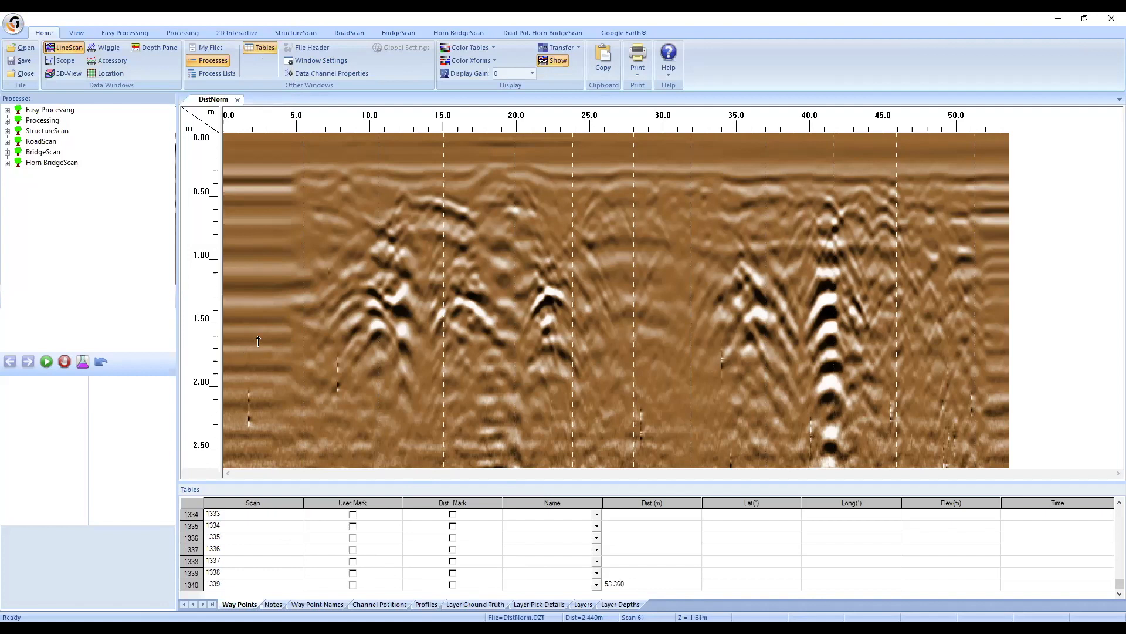
# Step: Locate the scans near the start of the profile in the Way Points table and show DistNorm's data collection notes
pyautogui.click(256, 342)
pyautogui.click(255, 342)
pyautogui.click(251, 345)
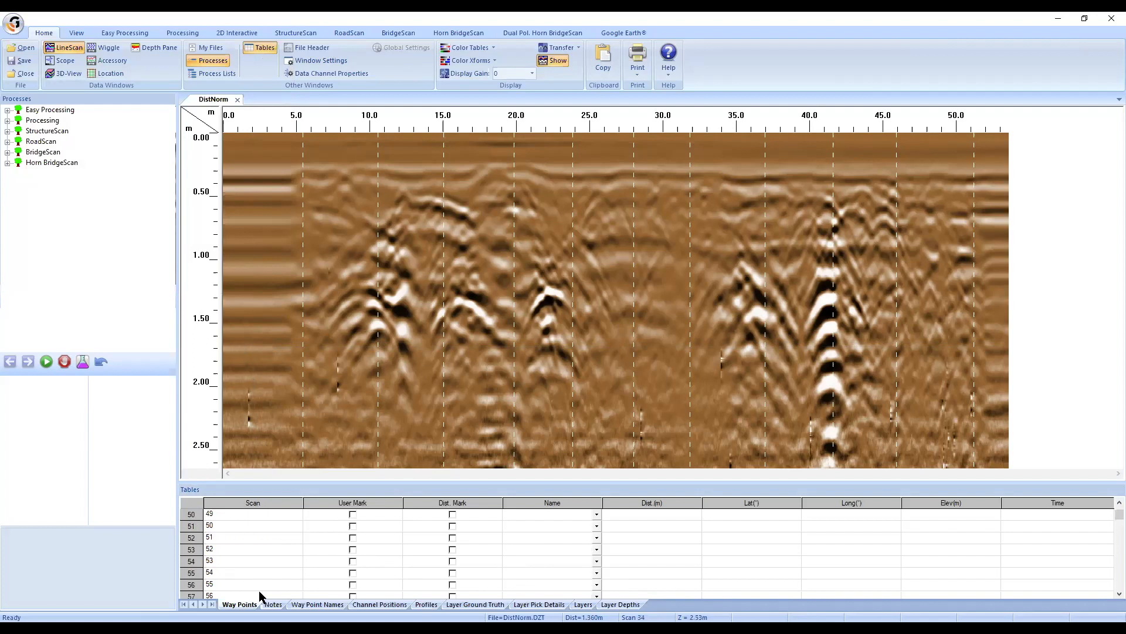
pyautogui.click(276, 604)
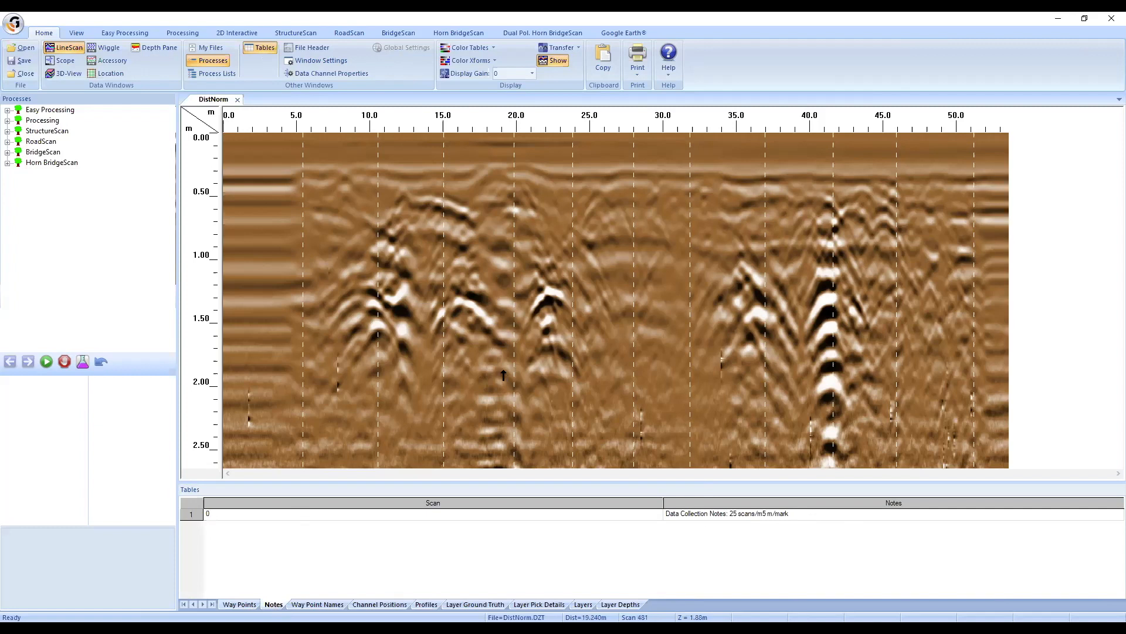
# Step: Open Distance Normalization for DistNorm and review the Scans / Unit, Units / Mark and Apply to User Marks parameters
pyautogui.click(186, 33)
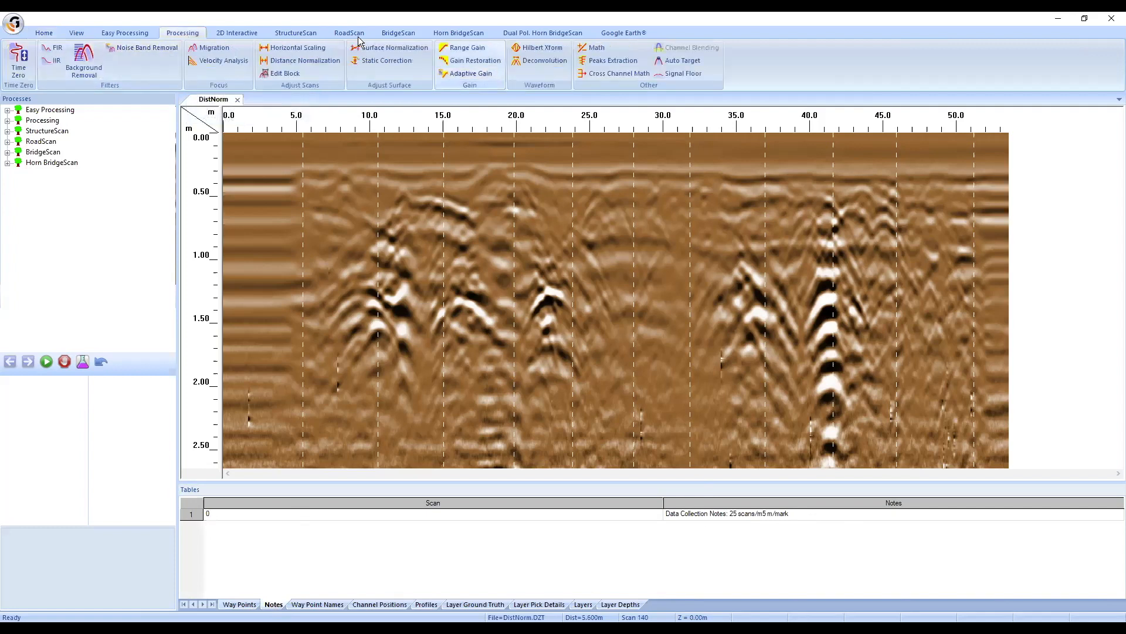
pyautogui.click(284, 64)
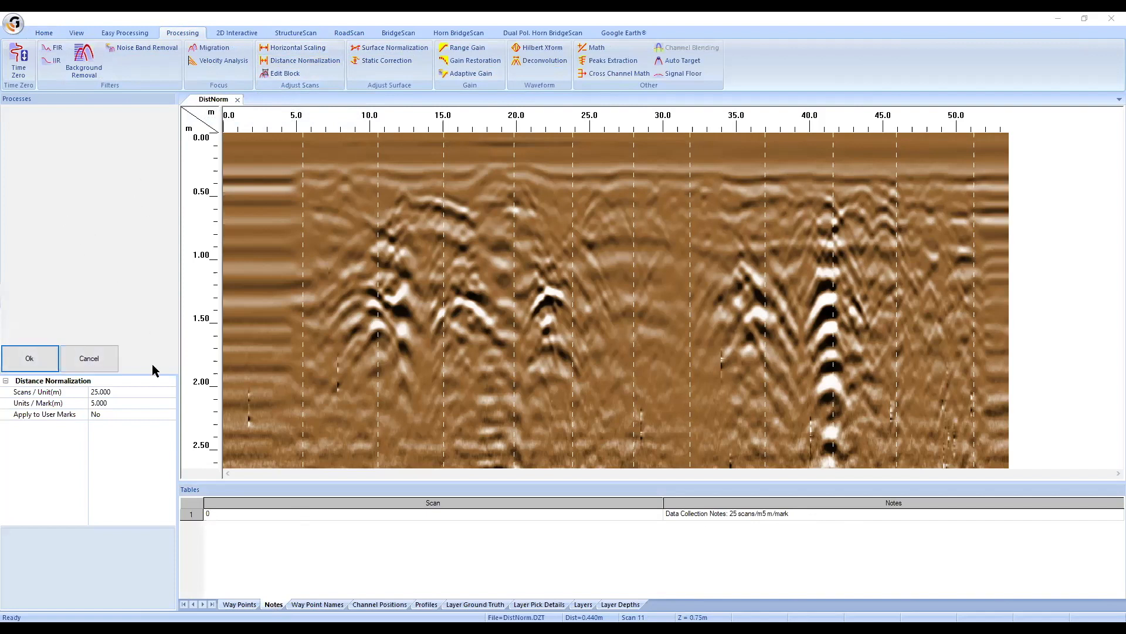
pyautogui.click(50, 405)
pyautogui.click(50, 420)
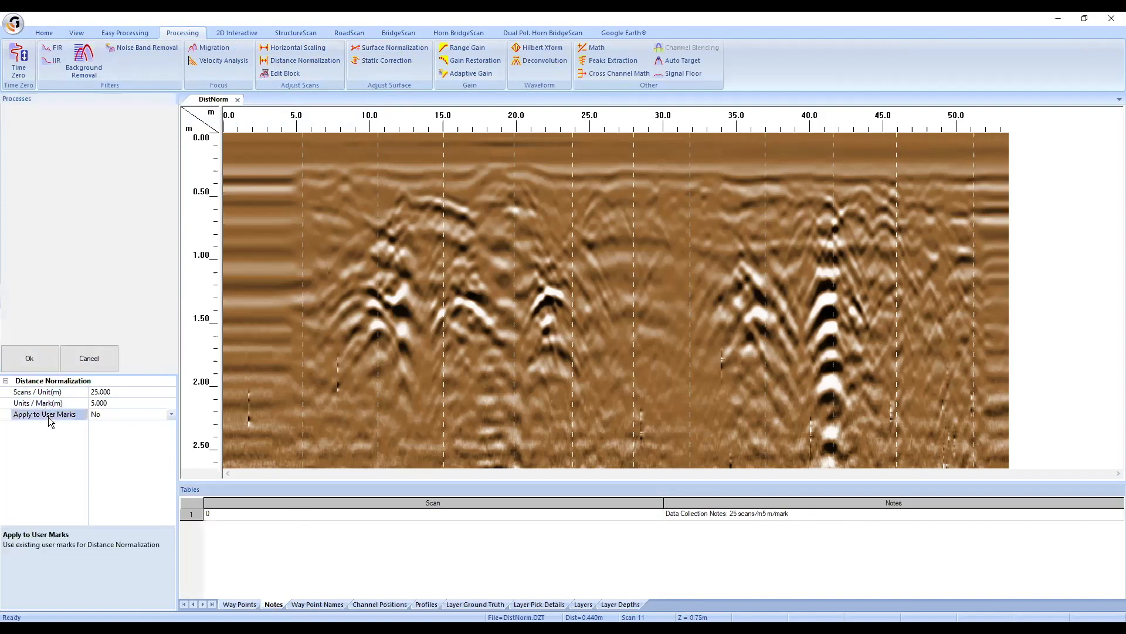
pyautogui.click(41, 391)
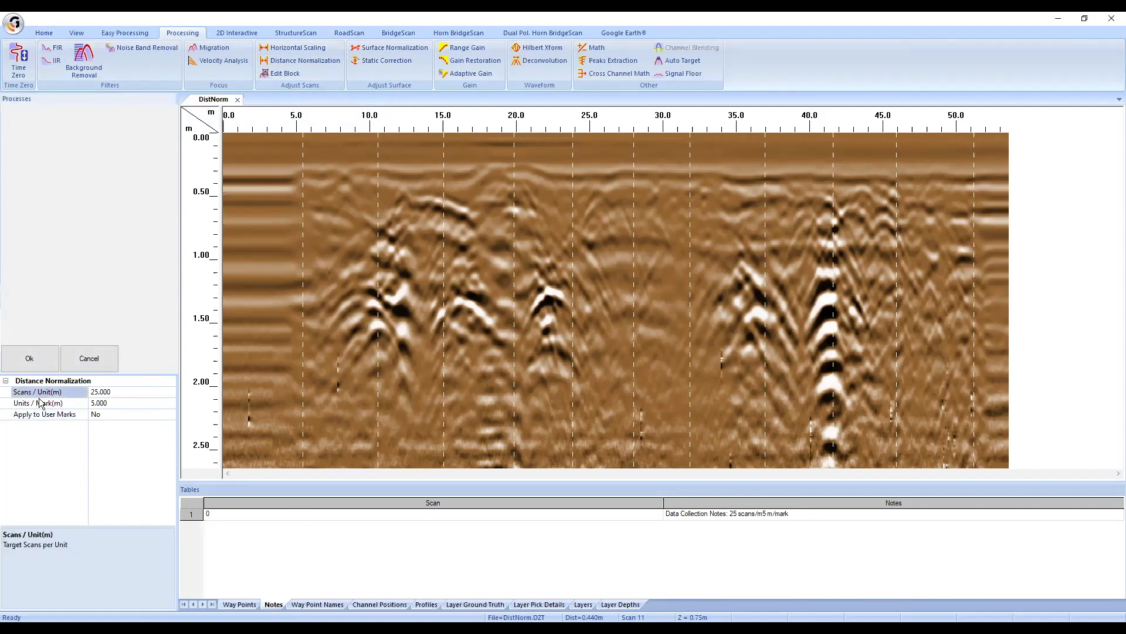
pyautogui.click(41, 403)
pyautogui.click(44, 416)
pyautogui.click(33, 393)
# Step: Run Distance Normalization with 25 scans per metre, 5 m per mark and Apply to User Marks set to Yes
pyautogui.moveTo(130, 392); pyautogui.dragTo(90, 392)
pyautogui.click(111, 402)
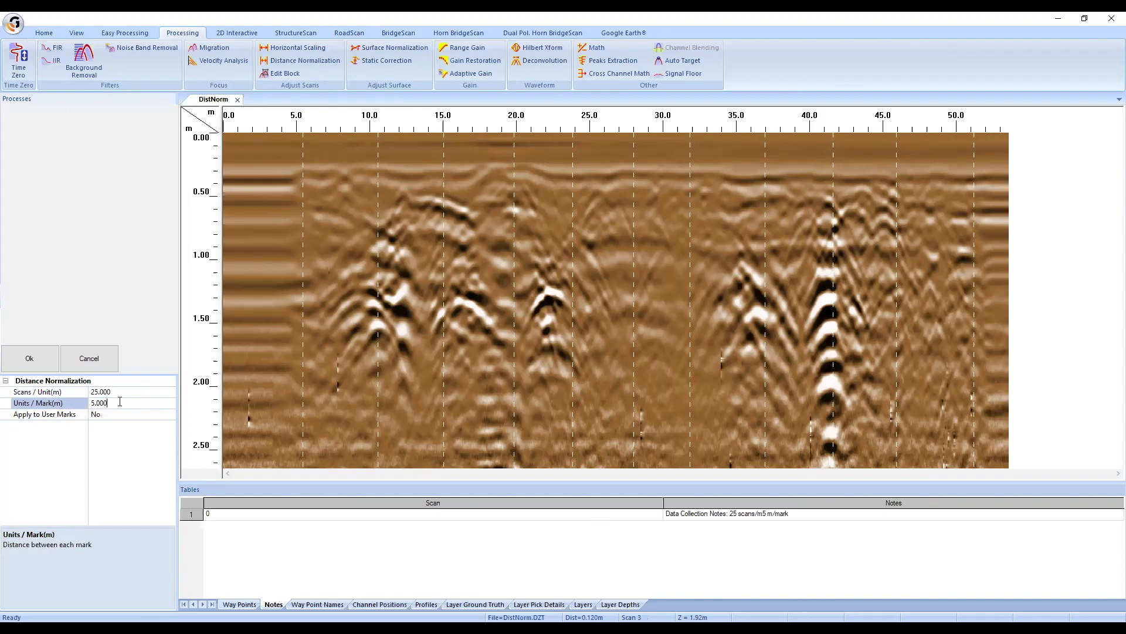
pyautogui.click(57, 414)
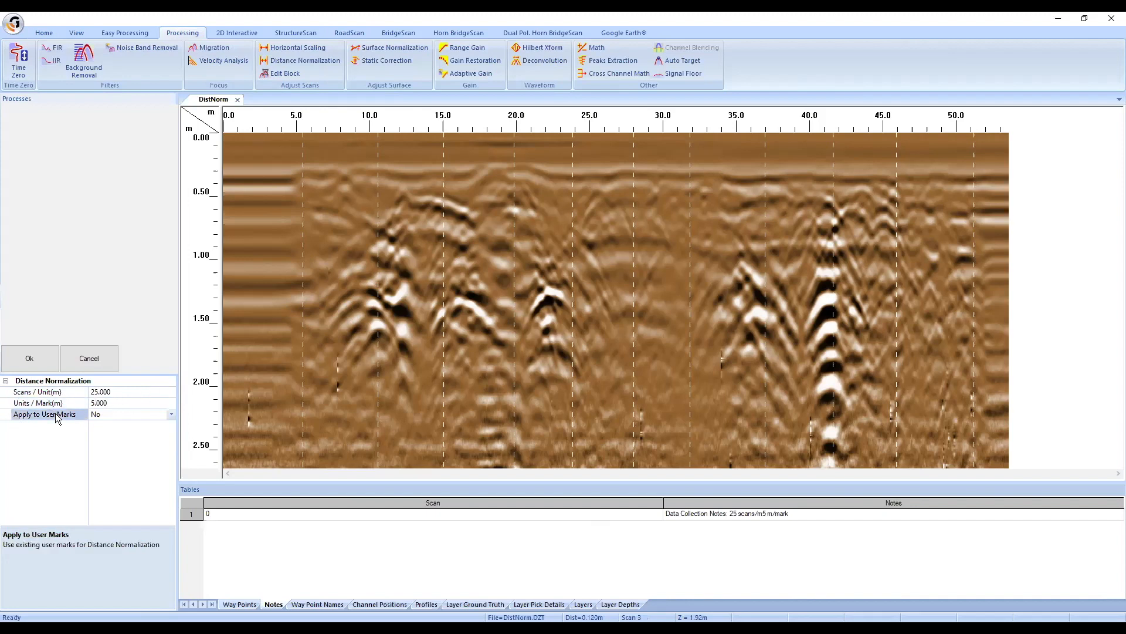
pyautogui.click(169, 414)
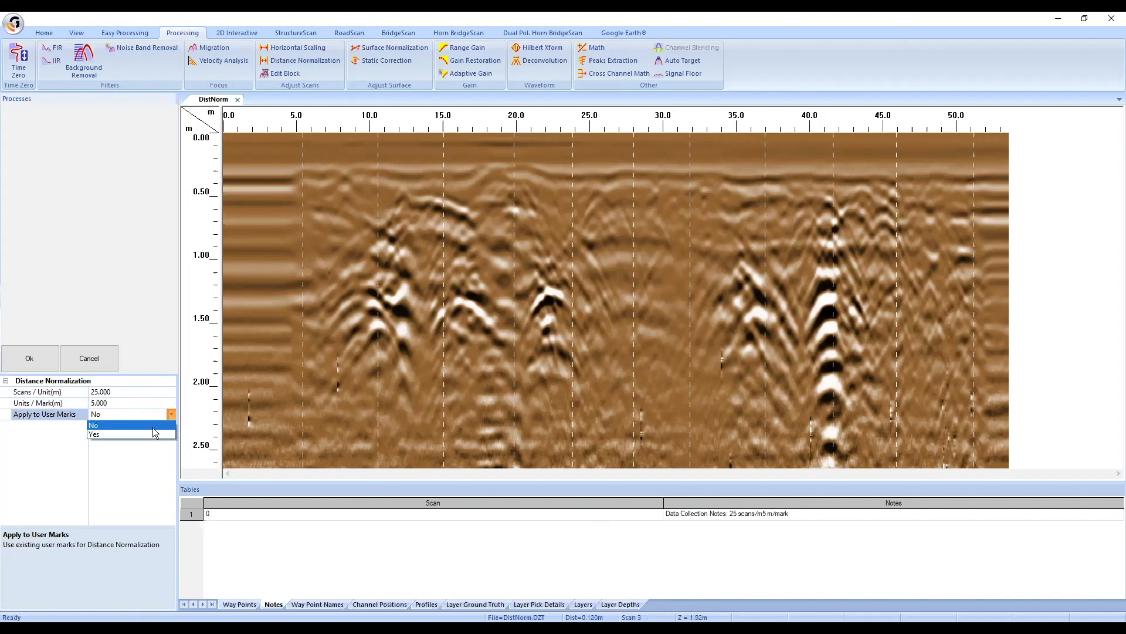
pyautogui.click(151, 431)
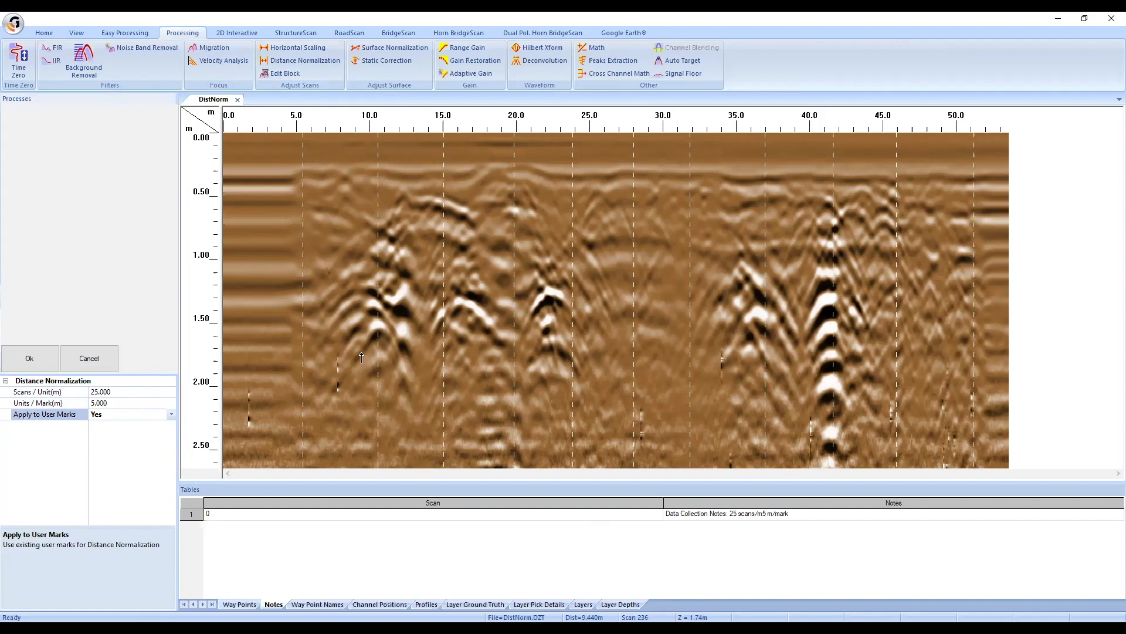
pyautogui.click(28, 360)
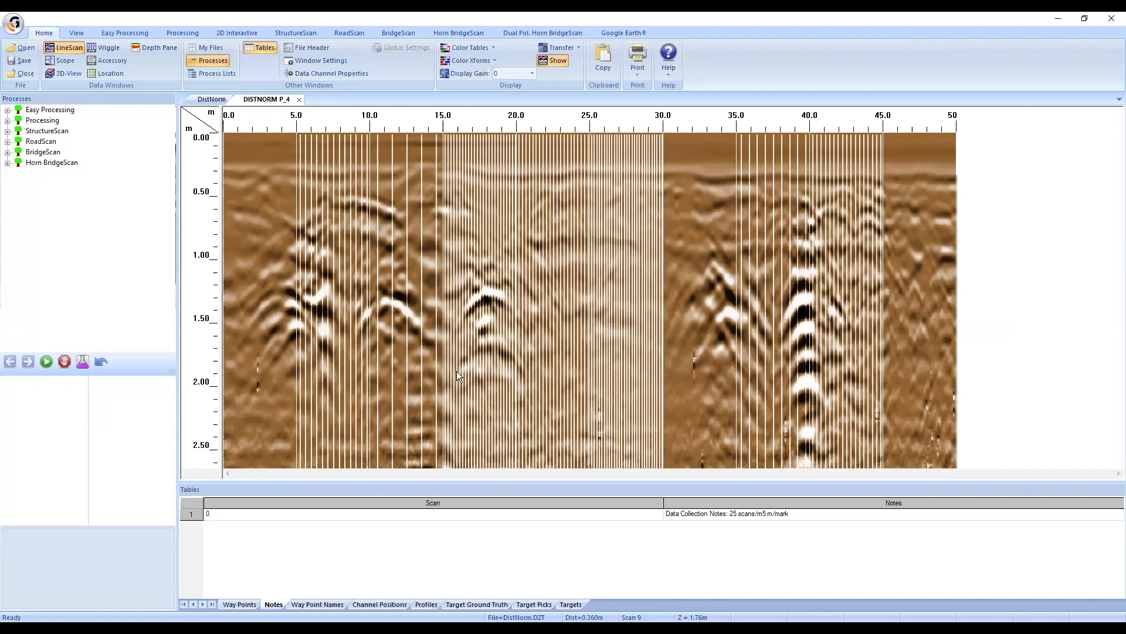
# Step: Apply the color transform 08 - LM 8 to the Strats profile
pyautogui.click(176, 32)
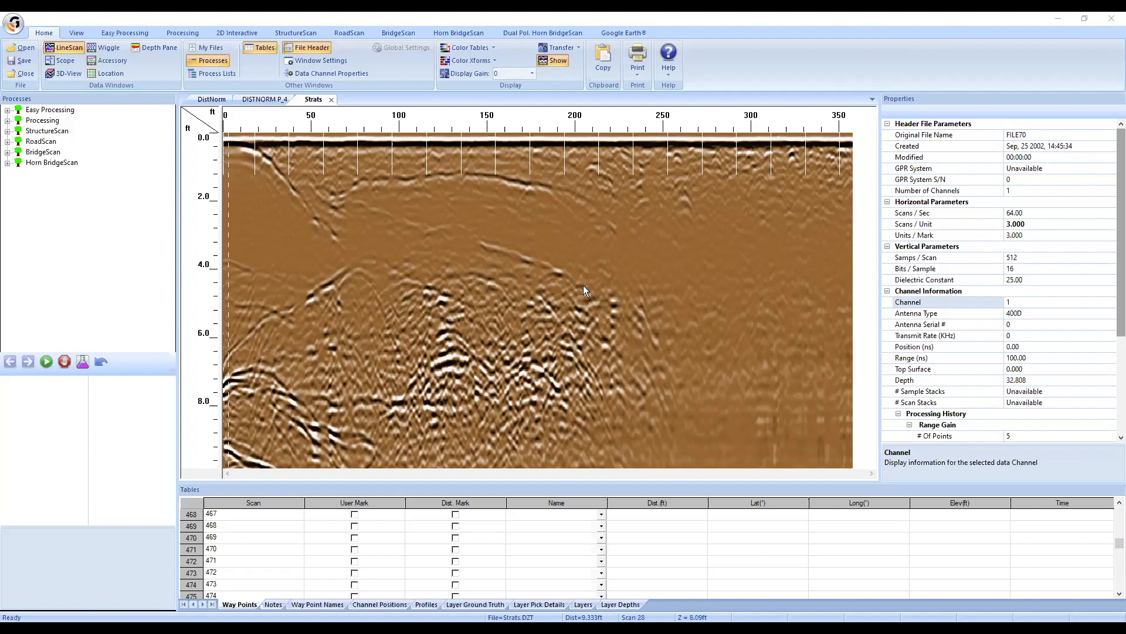
pyautogui.click(472, 61)
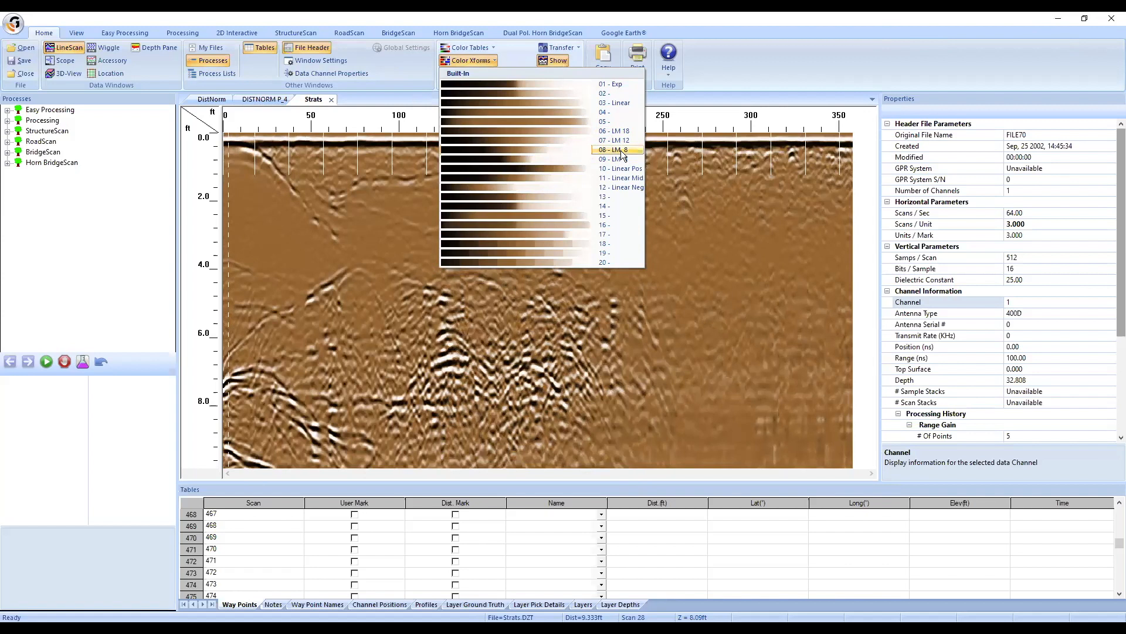
pyautogui.click(622, 151)
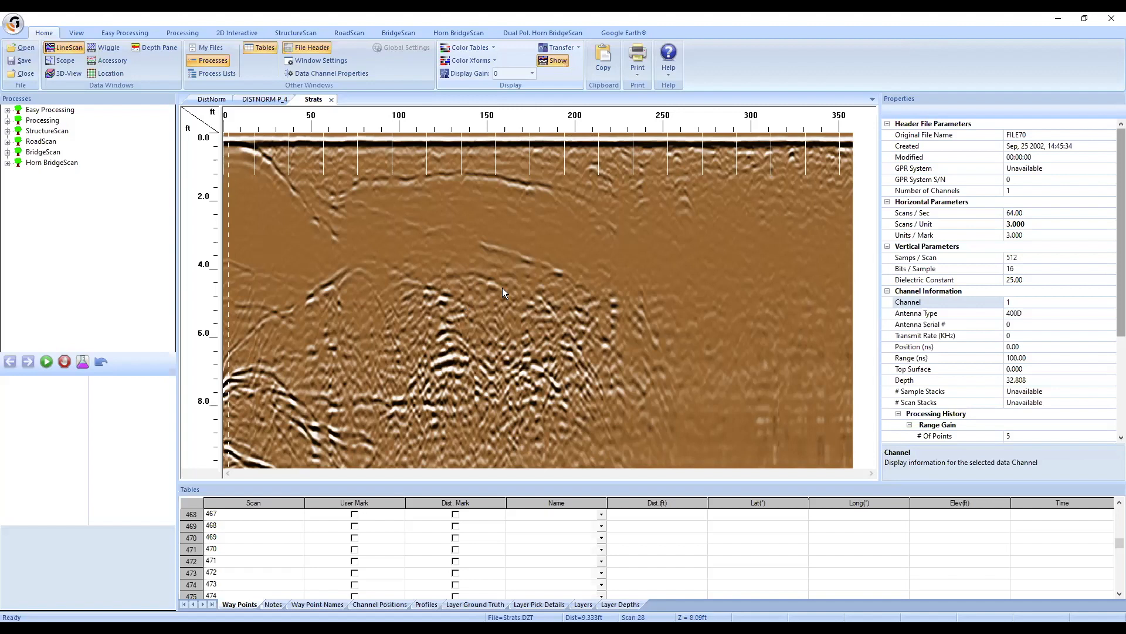
# Step: Examine the latitude and elevation columns of Strats' Way Points table and locate the rows for several positions along the profile
pyautogui.click(242, 604)
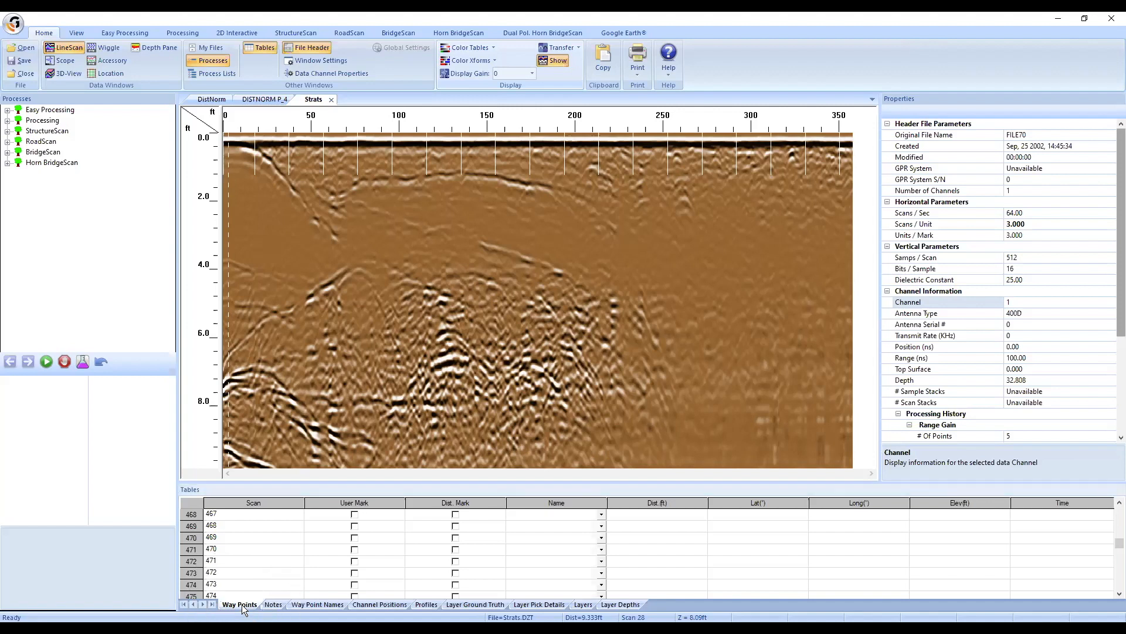
pyautogui.click(752, 501)
pyautogui.click(977, 513)
pyautogui.click(420, 329)
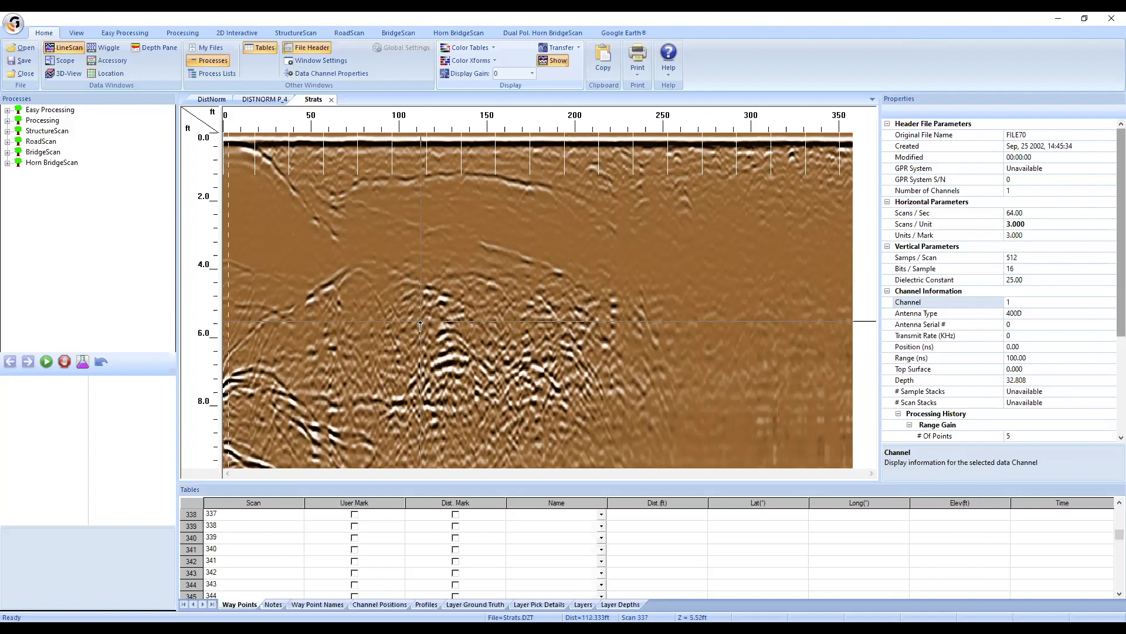
pyautogui.click(300, 328)
pyautogui.click(385, 324)
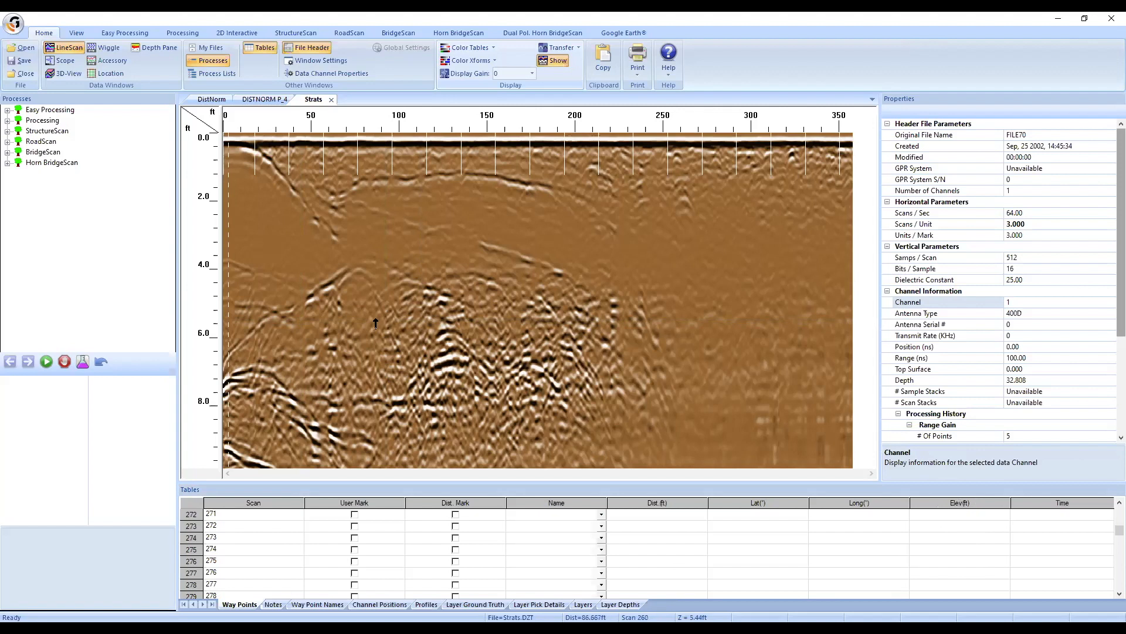
# Step: Try entering the placeholder text "asas" in the Elev(ft) column of Strats' Way Points table, around scan 274
pyautogui.click(945, 514)
pyautogui.click(944, 525)
pyautogui.click(946, 549)
pyautogui.click(946, 550)
pyautogui.write('asas')
pyautogui.press('BackSpace')
pyautogui.press('BackSpace')
pyautogui.press('BackSpace')
pyautogui.press('BackSpace')
pyautogui.click(950, 562)
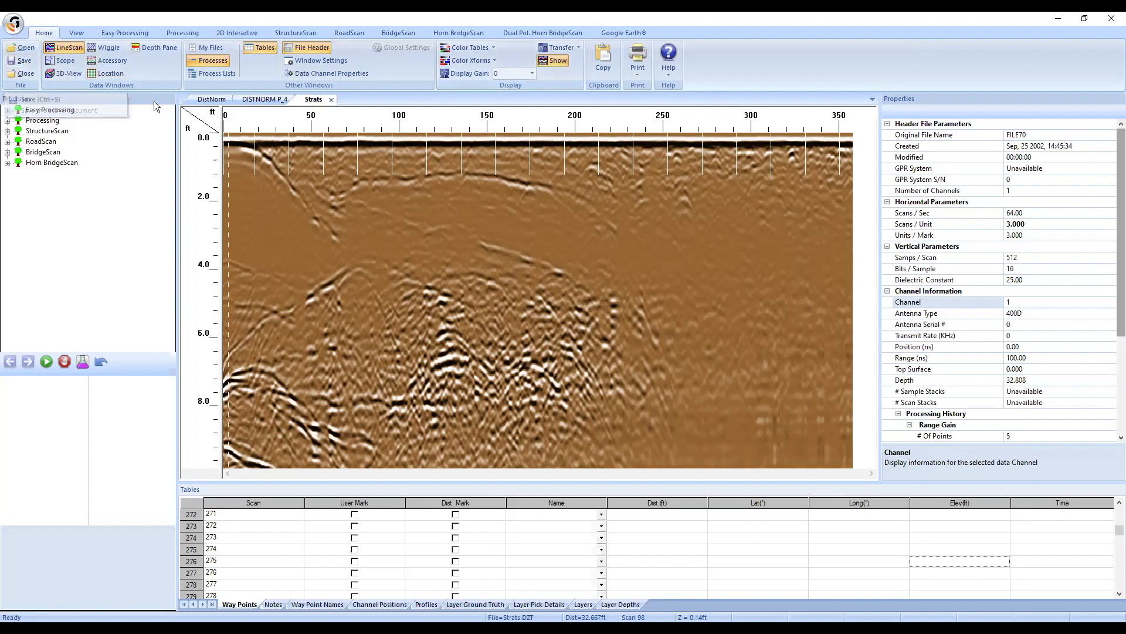
# Step: Close all open files
pyautogui.click(180, 33)
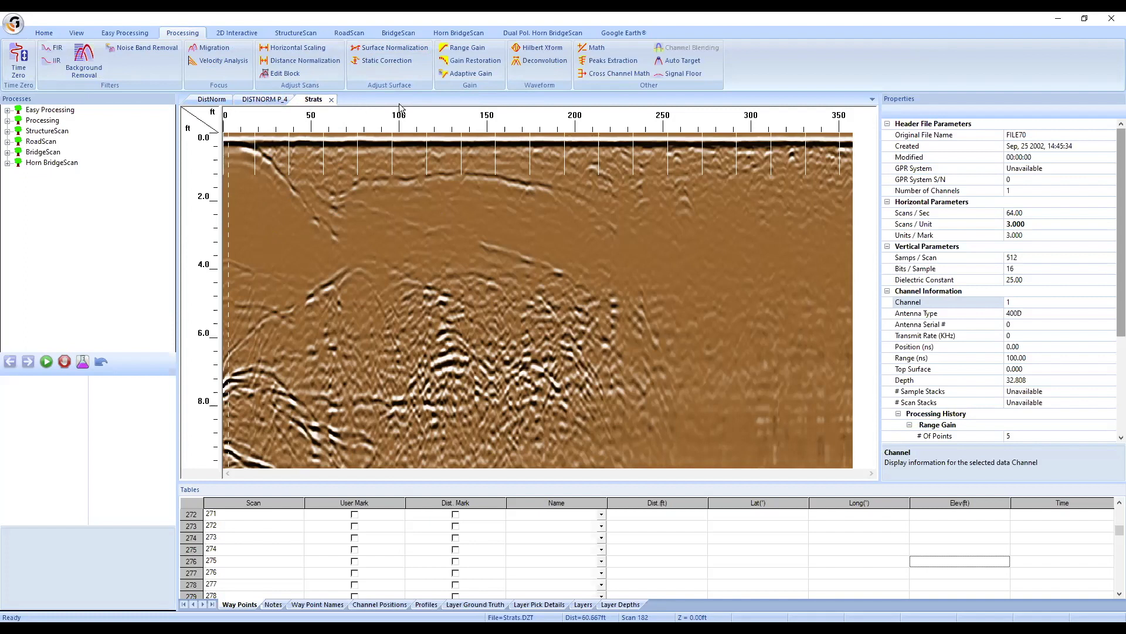
pyautogui.click(13, 23)
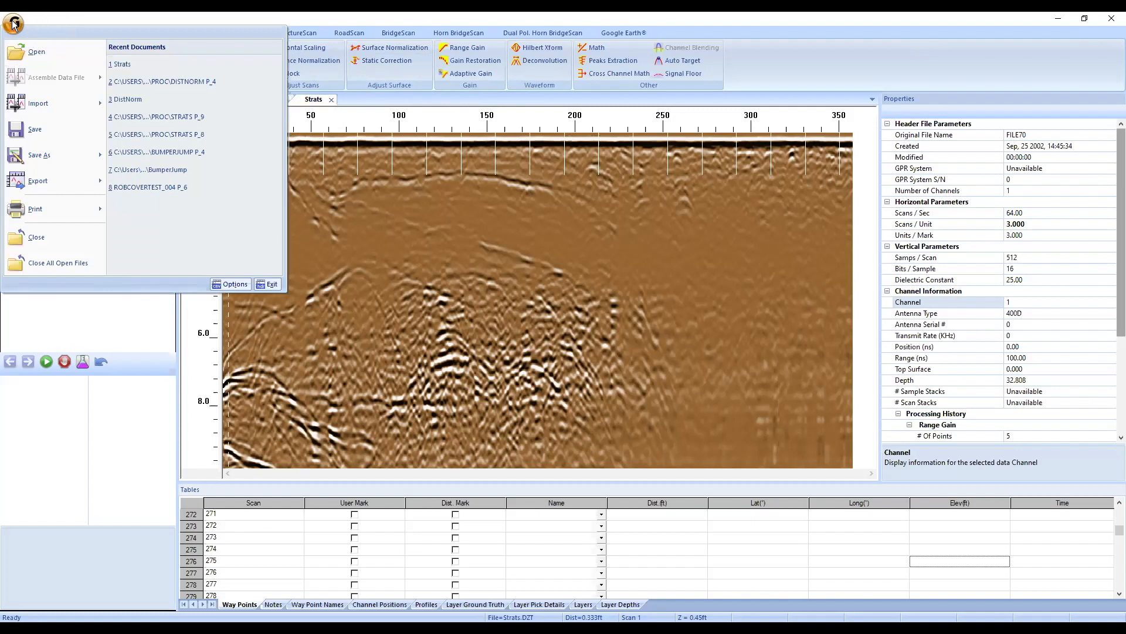
pyautogui.click(62, 264)
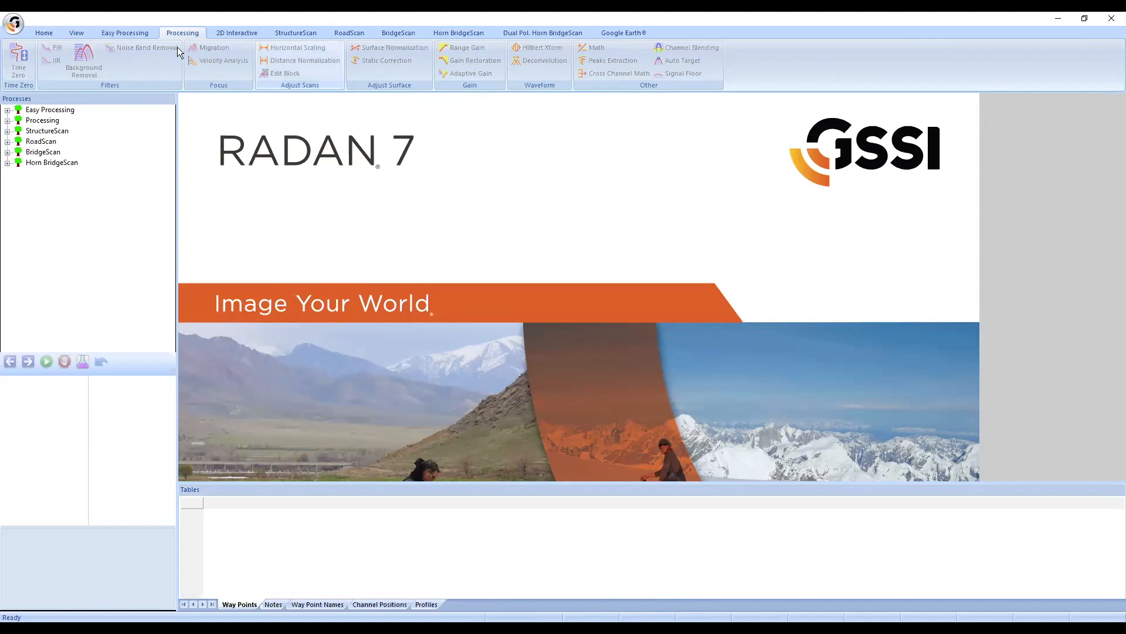
pyautogui.click(48, 34)
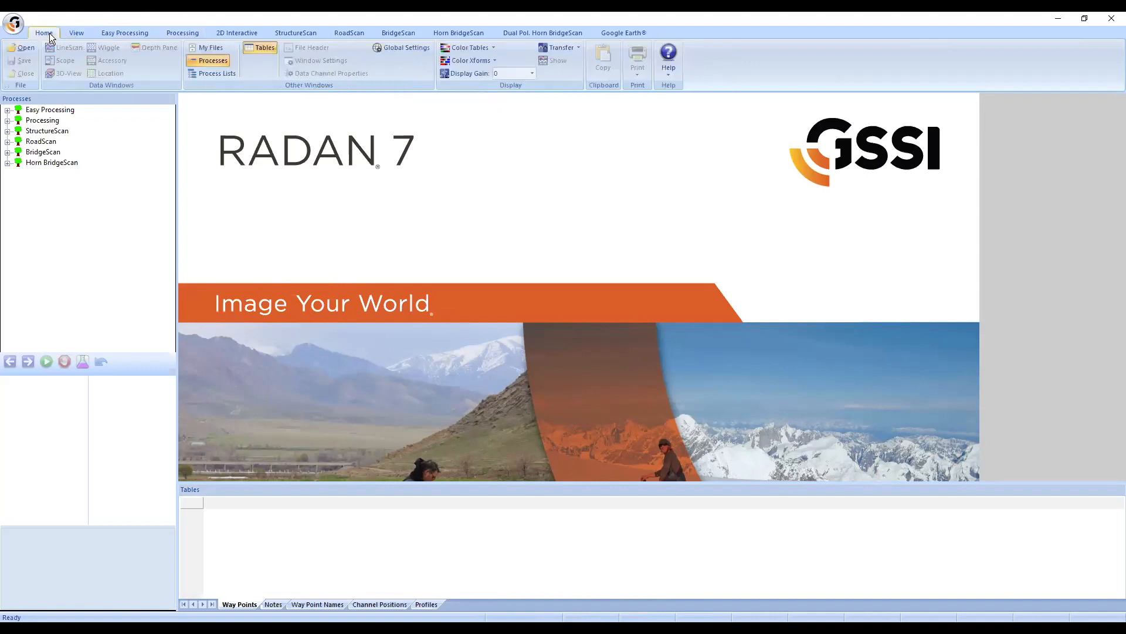
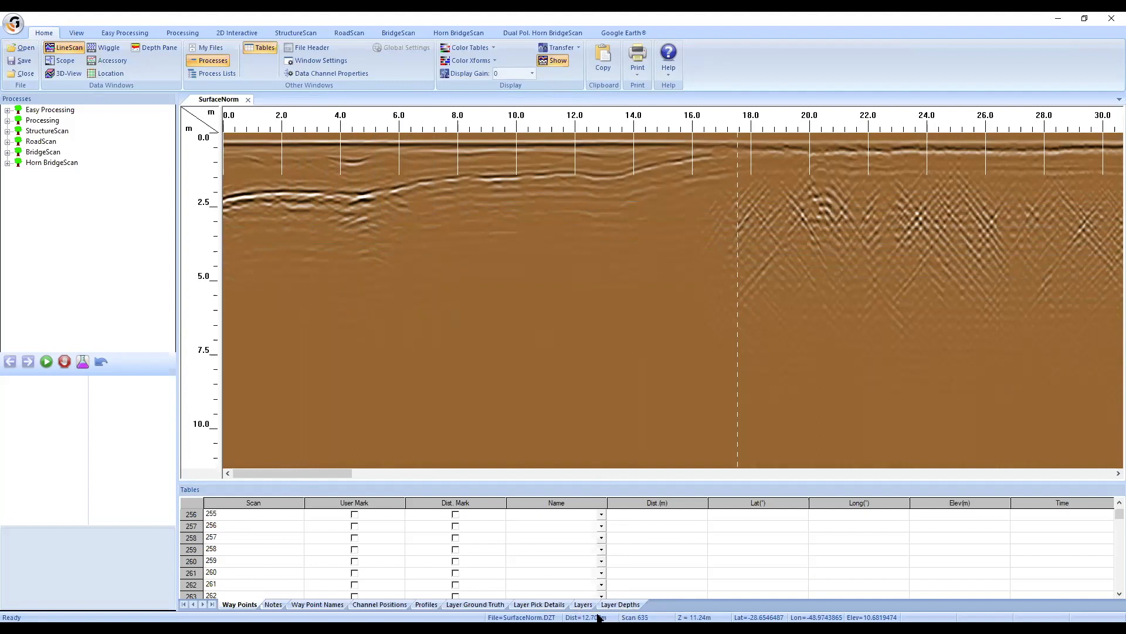
# Step: Set the vertical units of the SurfaceNorm profile to m
pyautogui.press('ctrl')
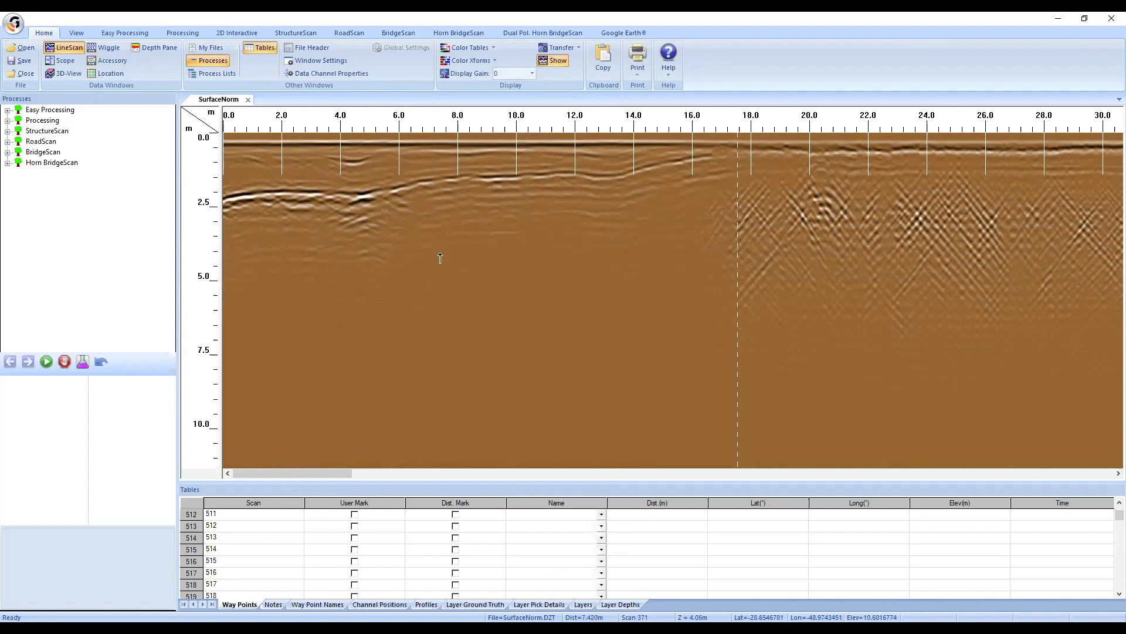
pyautogui.click(78, 33)
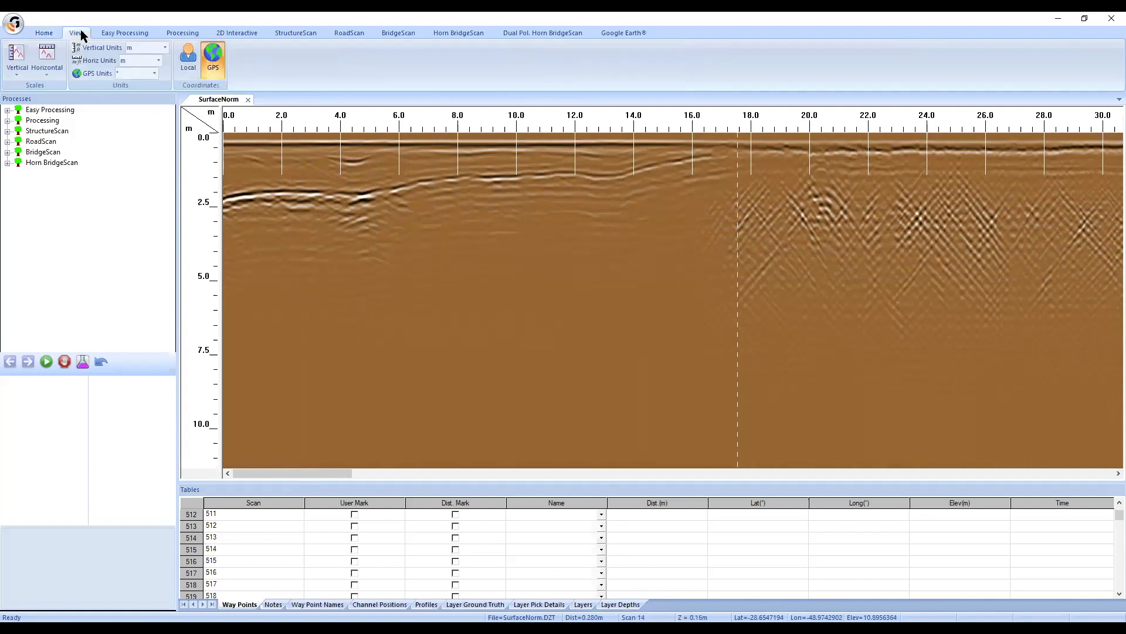
pyautogui.click(164, 49)
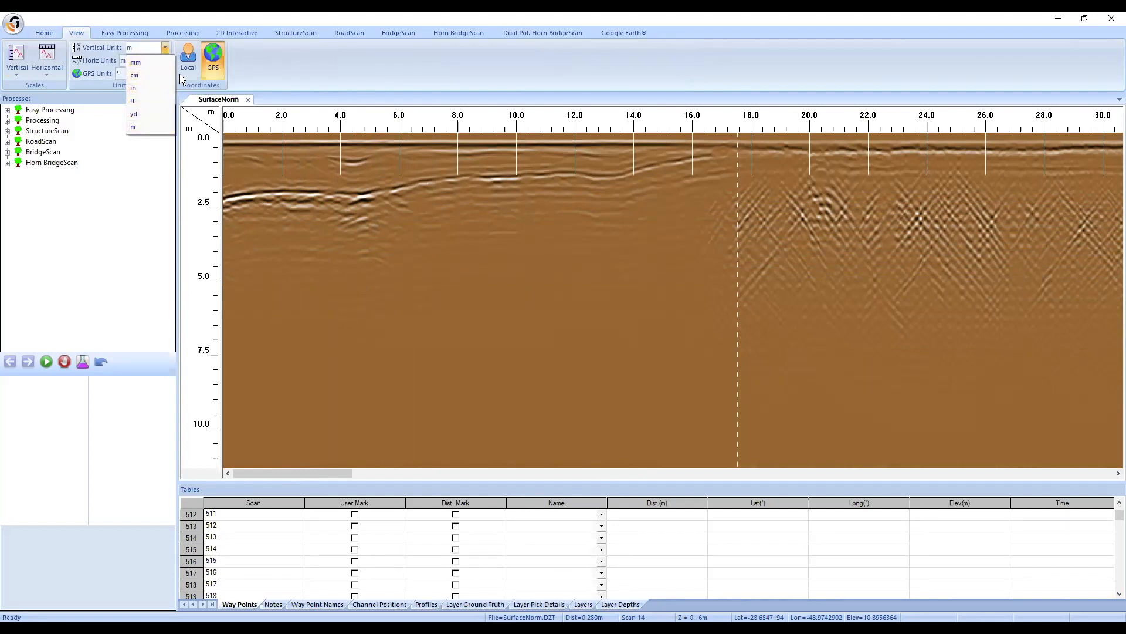
pyautogui.click(163, 128)
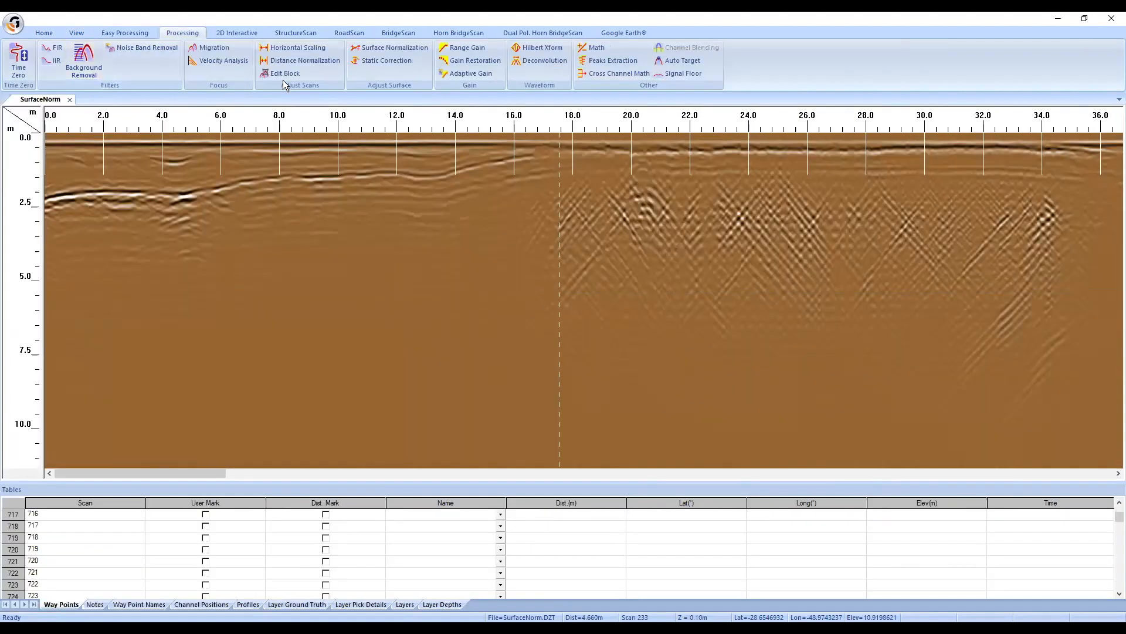
# Step: Start Surface Normalization on the SurfaceNorm profile and review the descriptions of its Normal Level, Vertical Scale and Auto Level parameters
pyautogui.click(381, 48)
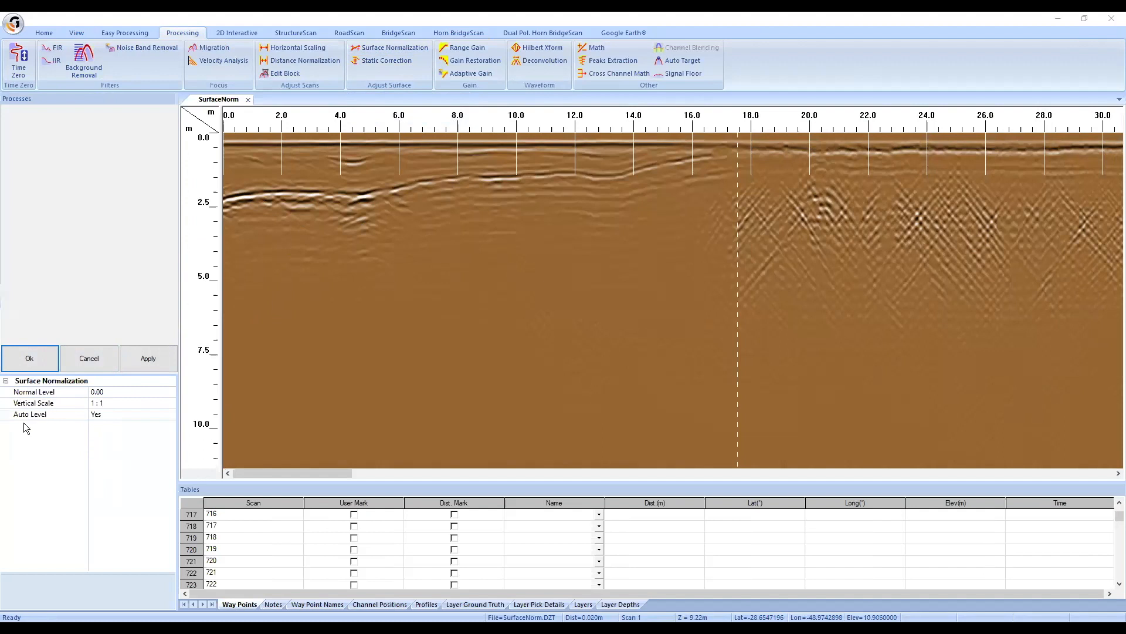
pyautogui.click(56, 392)
pyautogui.click(53, 404)
pyautogui.click(54, 414)
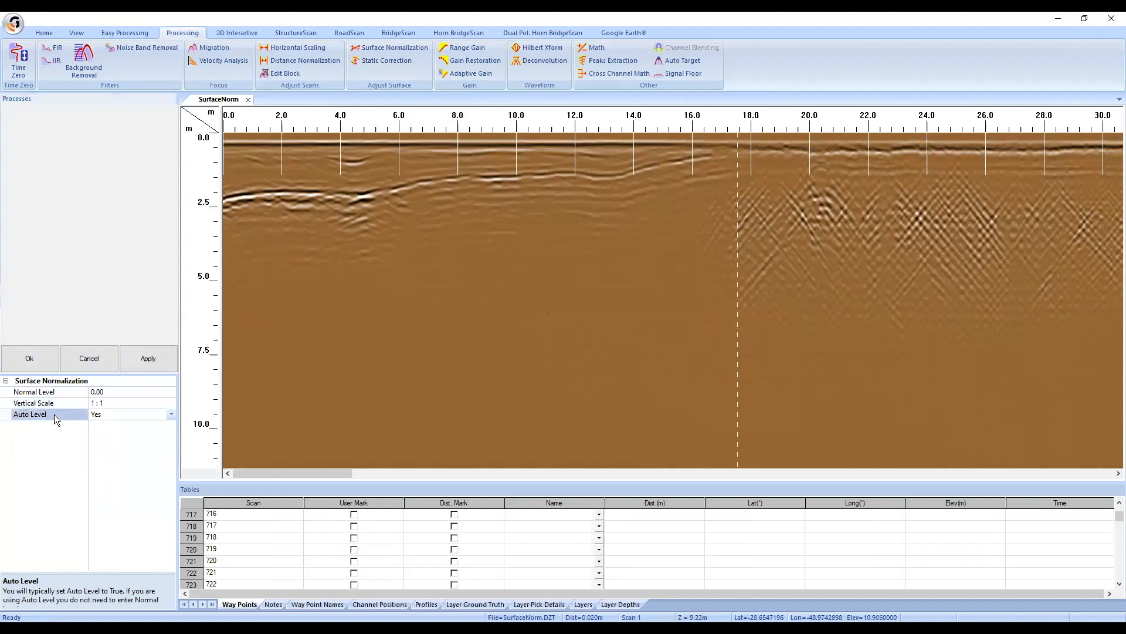
pyautogui.click(52, 396)
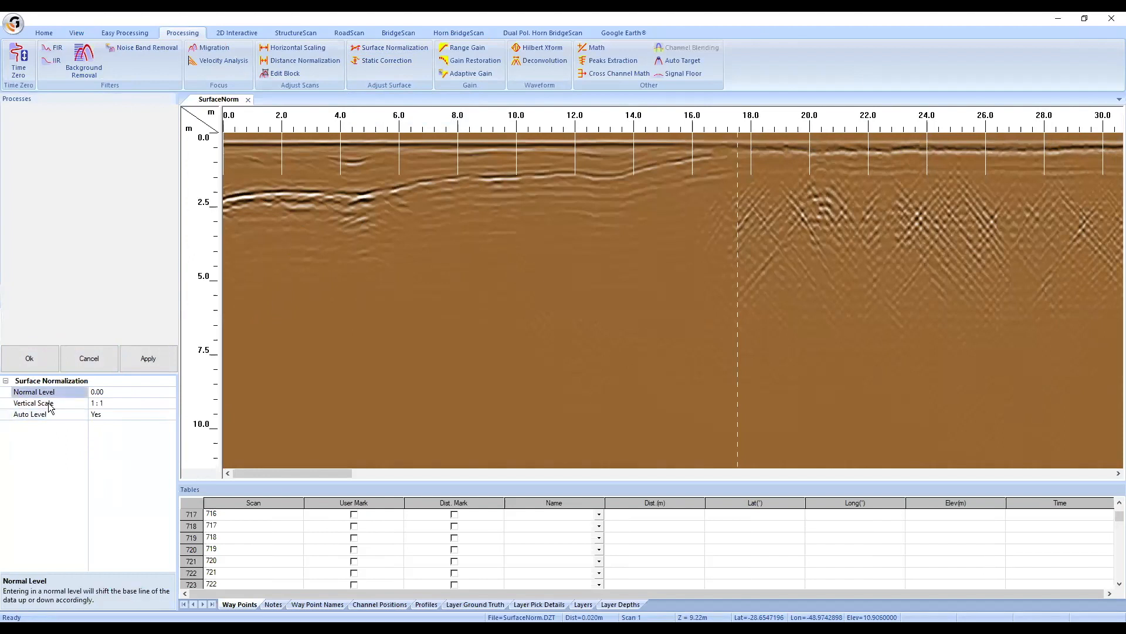
pyautogui.click(50, 405)
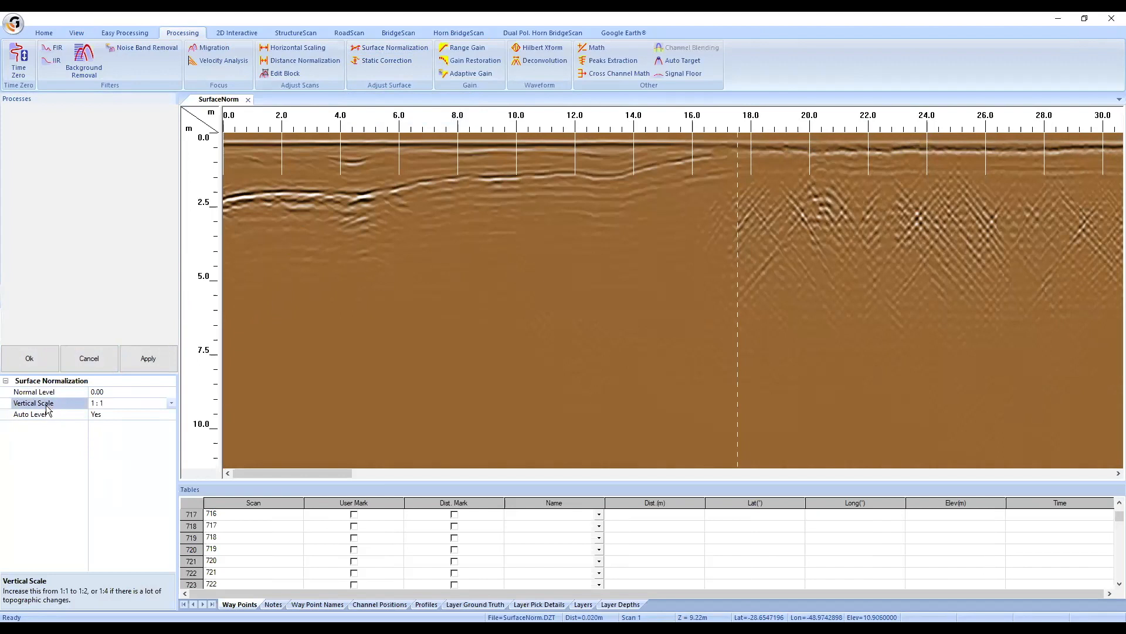
# Step: Set the Surface Normalization vertical scale to 1:2
pyautogui.click(171, 403)
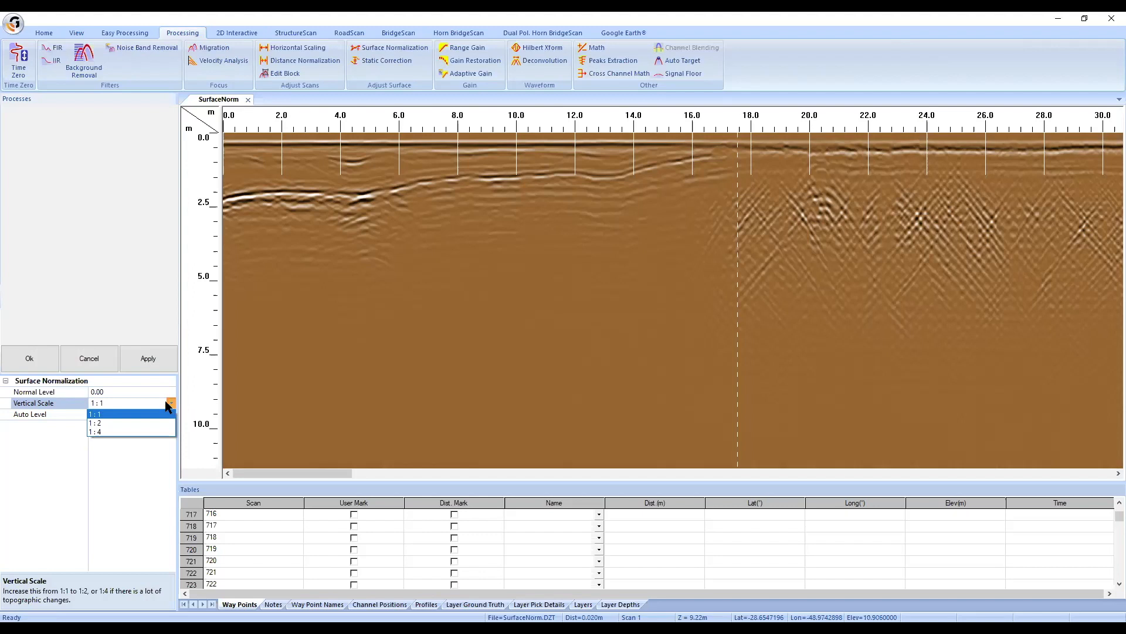
pyautogui.click(121, 413)
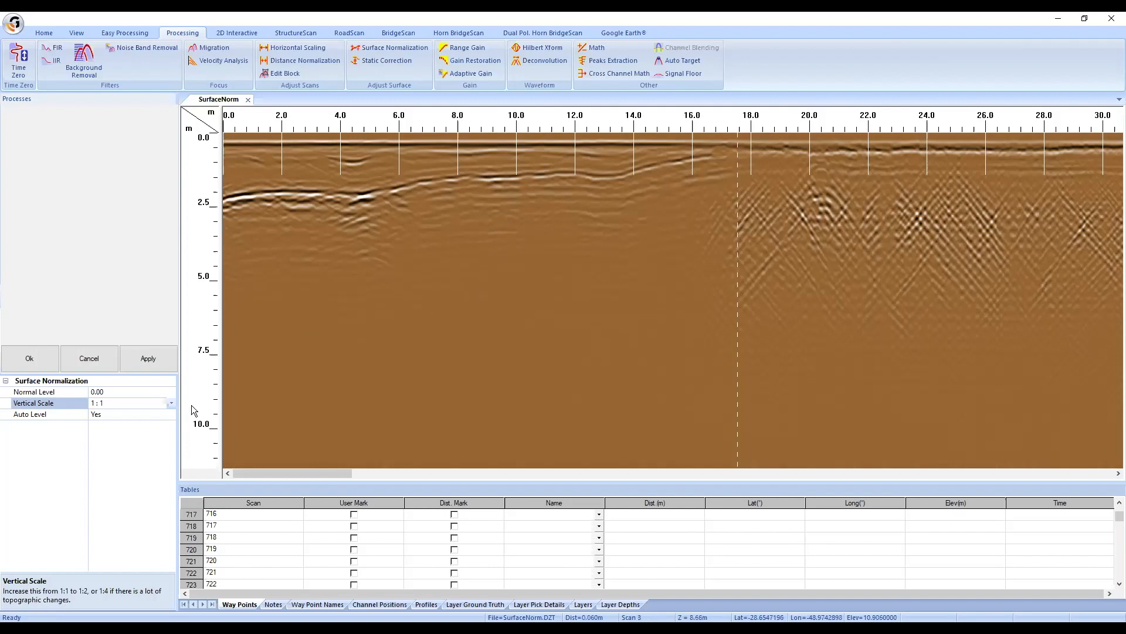
pyautogui.click(173, 404)
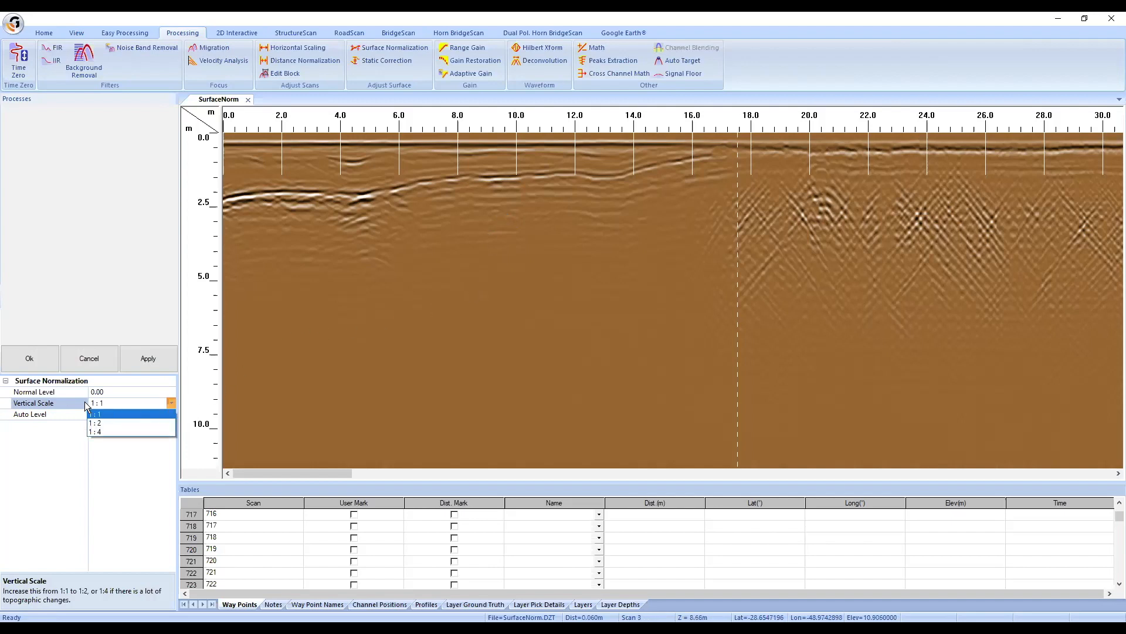
pyautogui.click(104, 423)
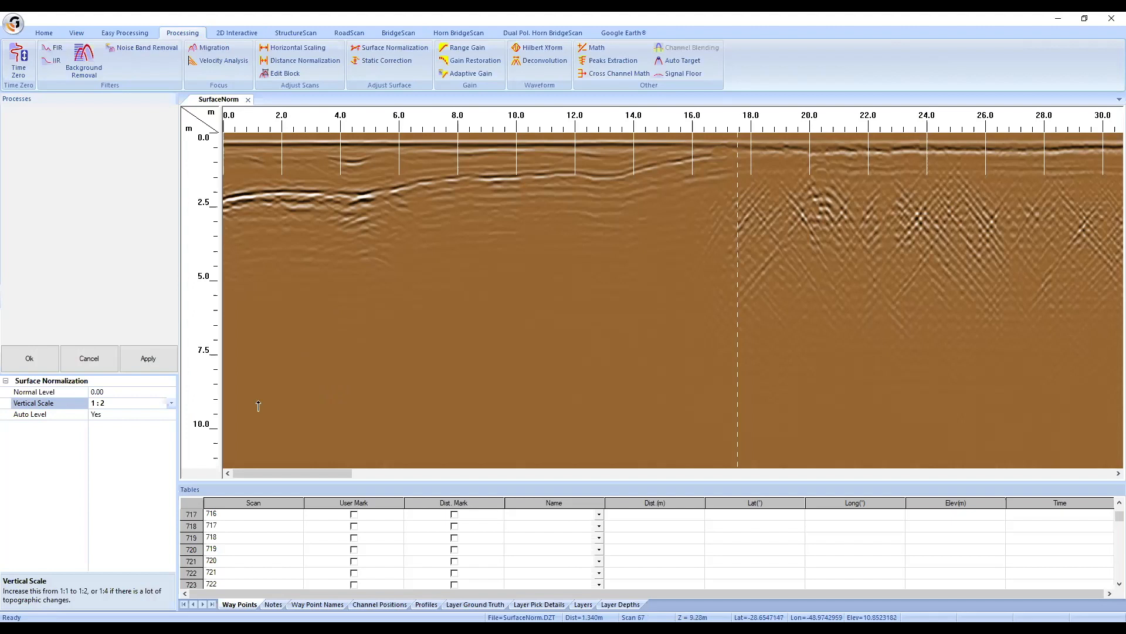
# Step: Review the remaining vertical scale options and the Normal Level, and run Surface Normalization on the SurfaceNorm profile
pyautogui.click(173, 403)
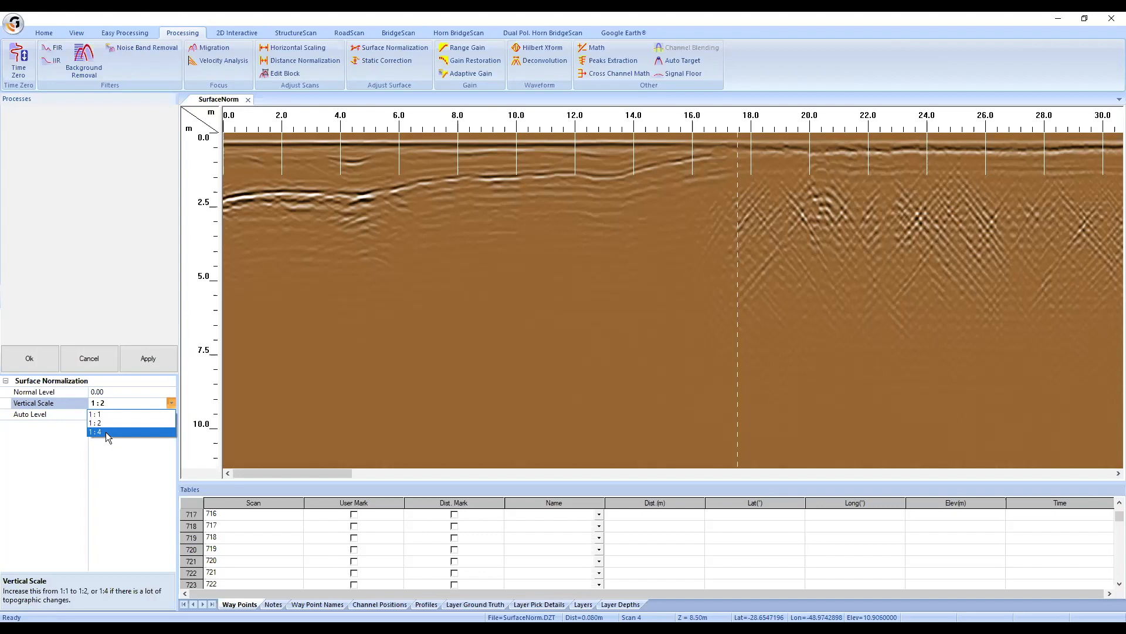
pyautogui.click(64, 404)
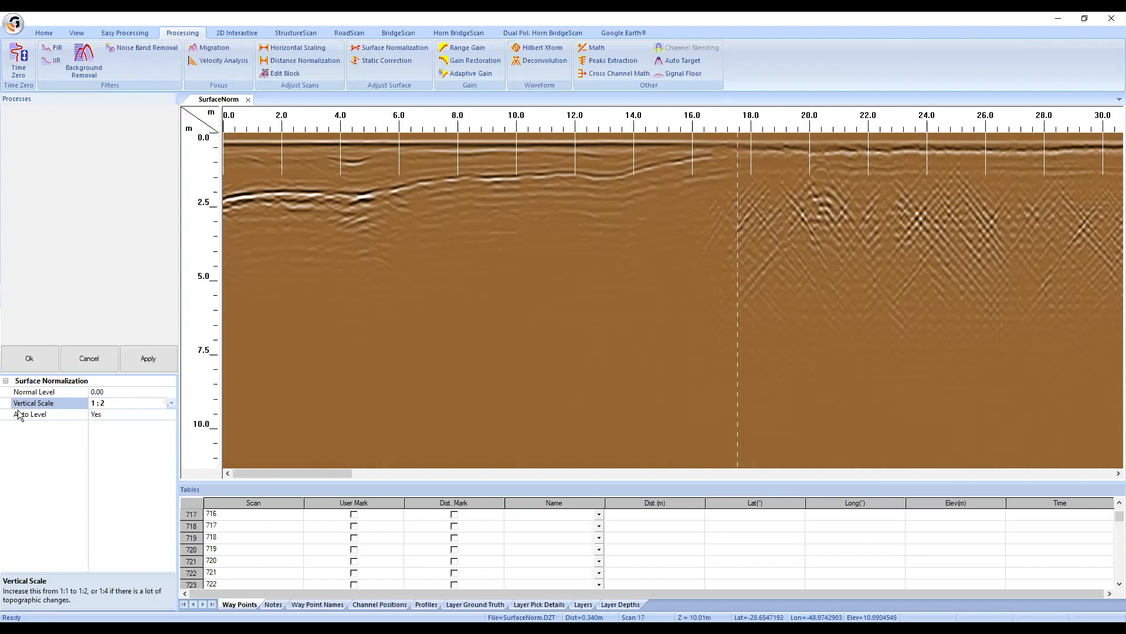
pyautogui.click(71, 393)
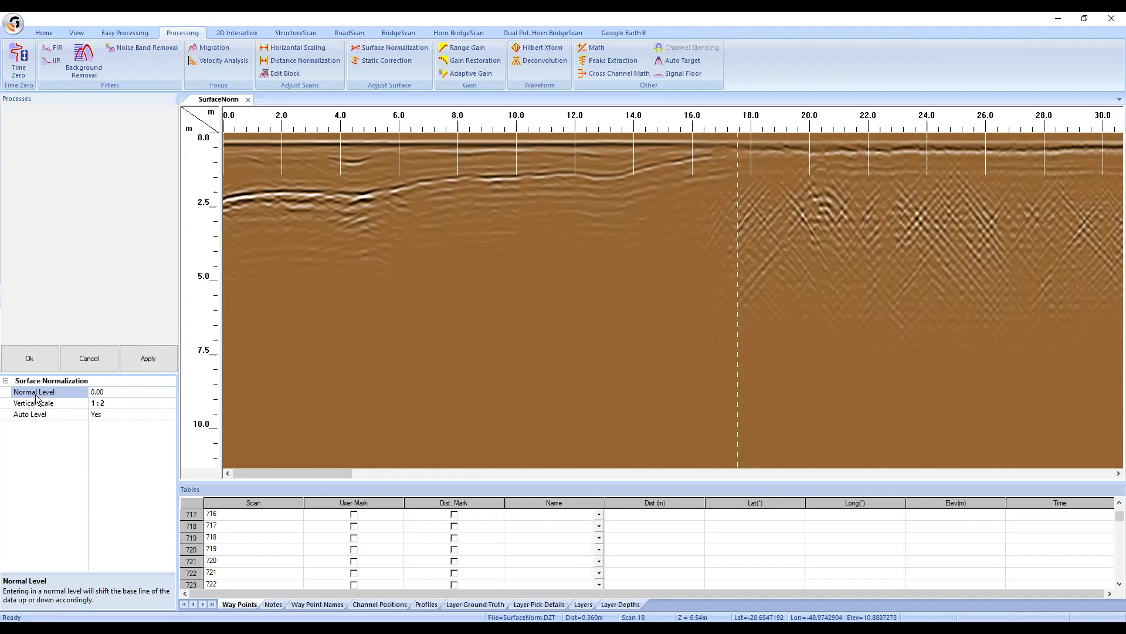
pyautogui.click(56, 405)
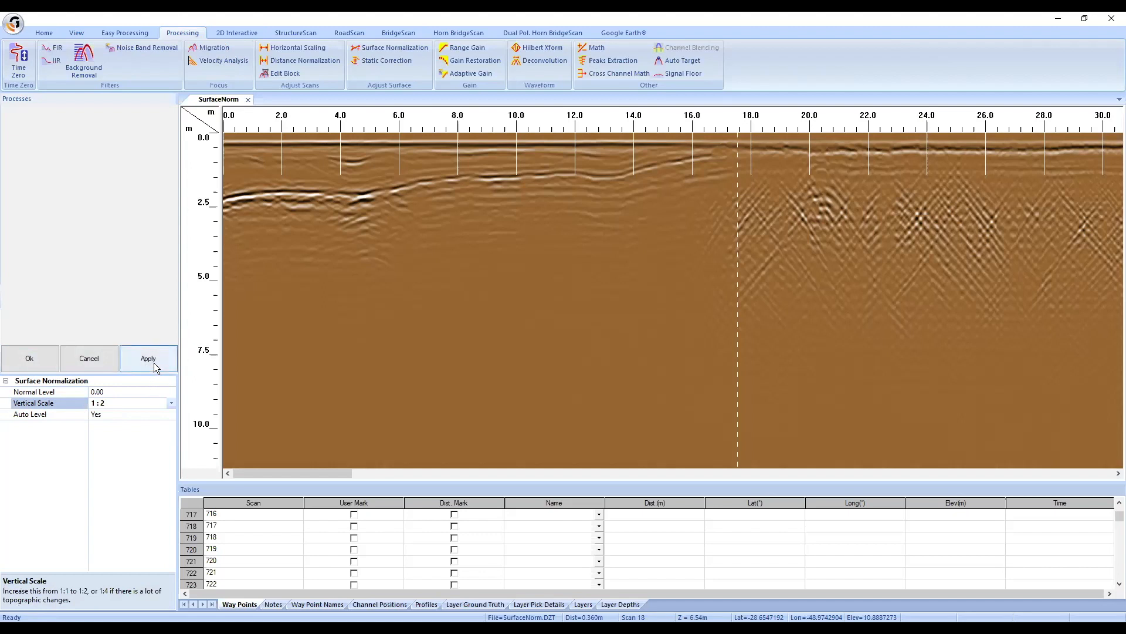
pyautogui.click(154, 362)
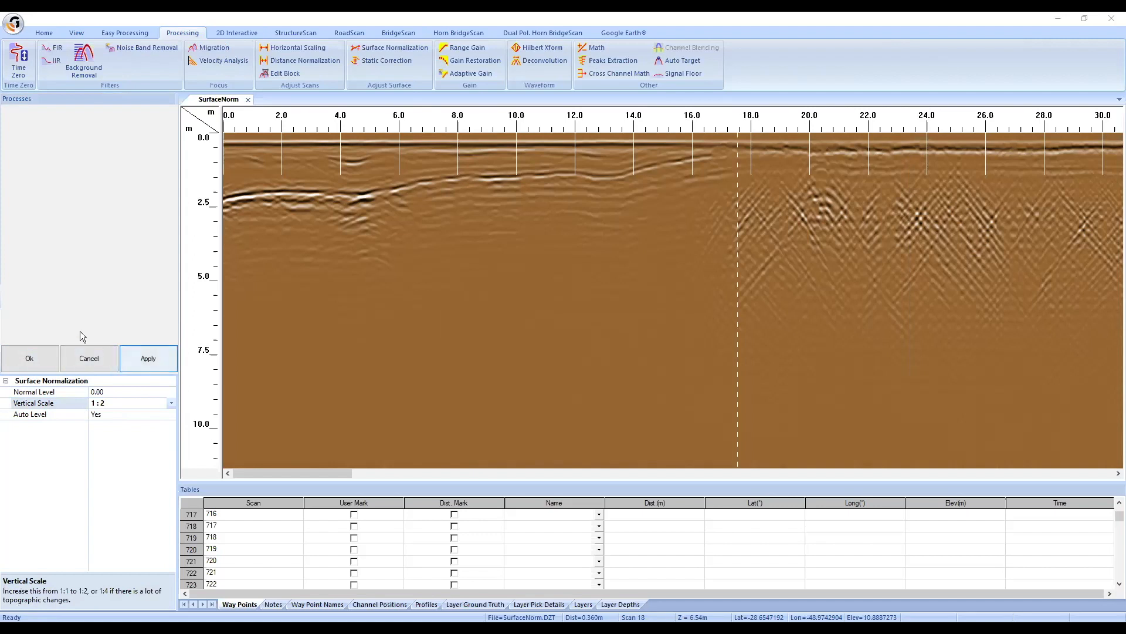
pyautogui.click(27, 360)
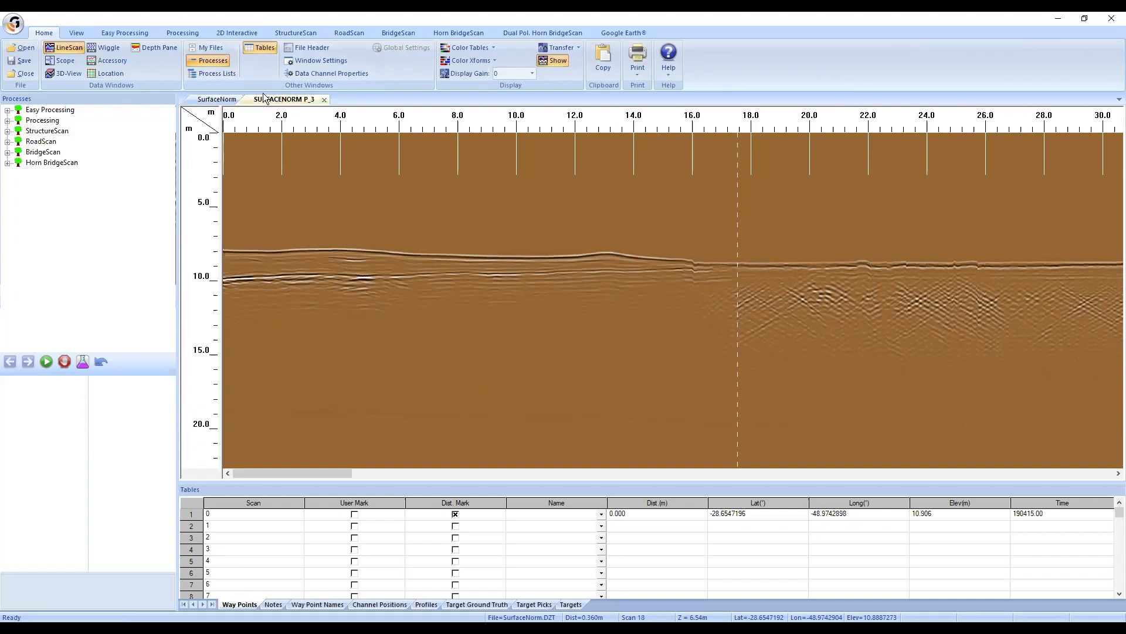
# Step: Compare the original SurfaceNorm profile with its surface-normalized version
pyautogui.click(224, 98)
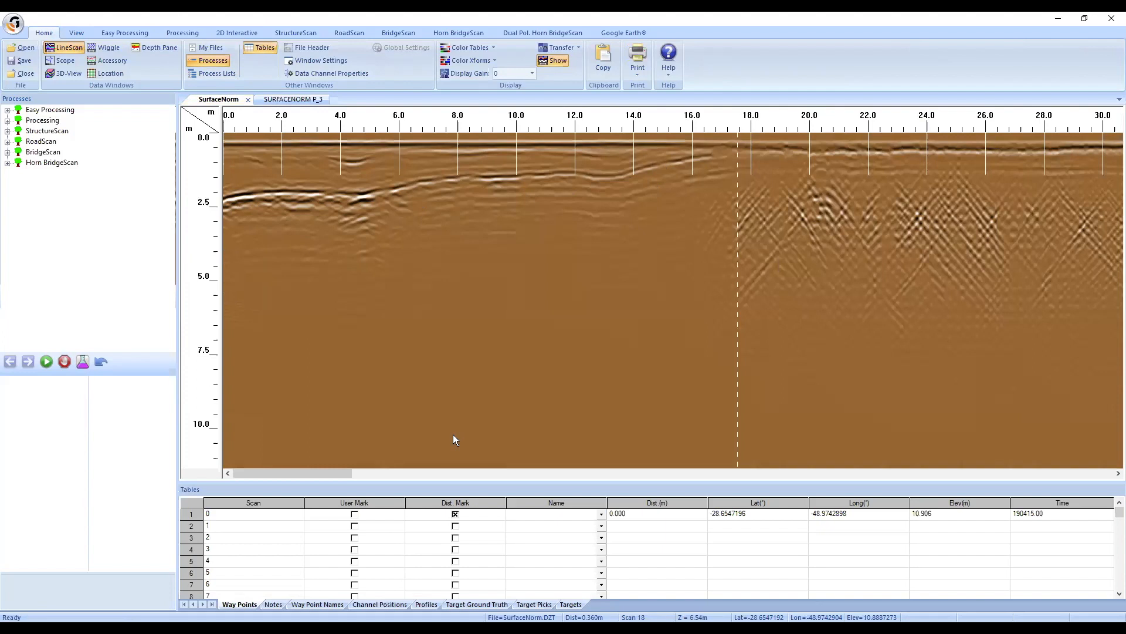
pyautogui.moveTo(320, 472); pyautogui.dragTo(734, 425)
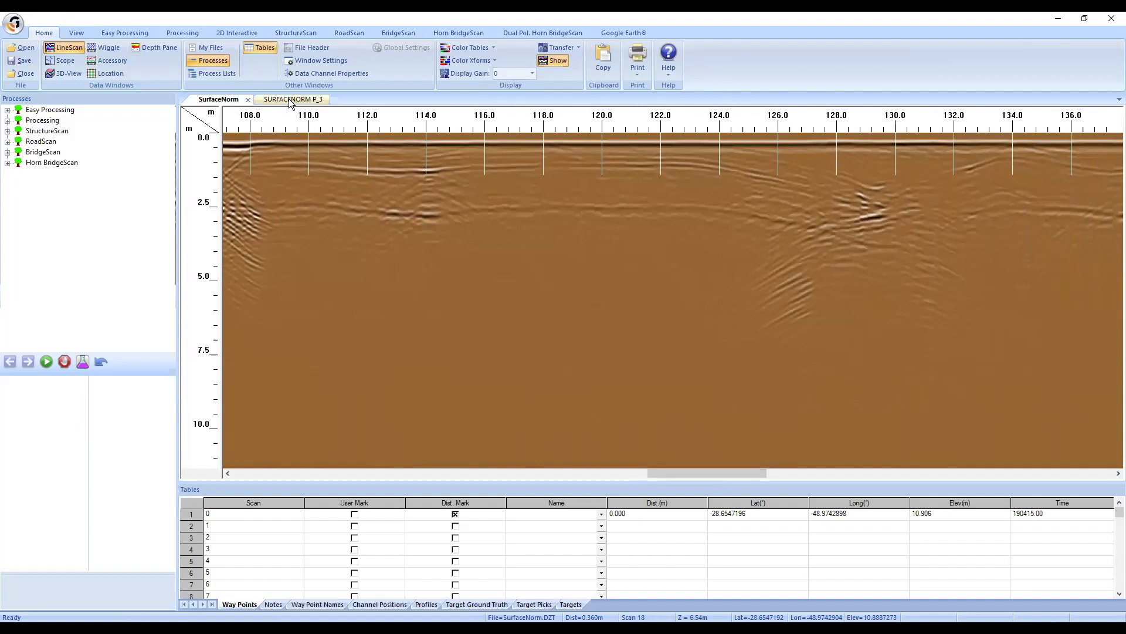
pyautogui.click(289, 98)
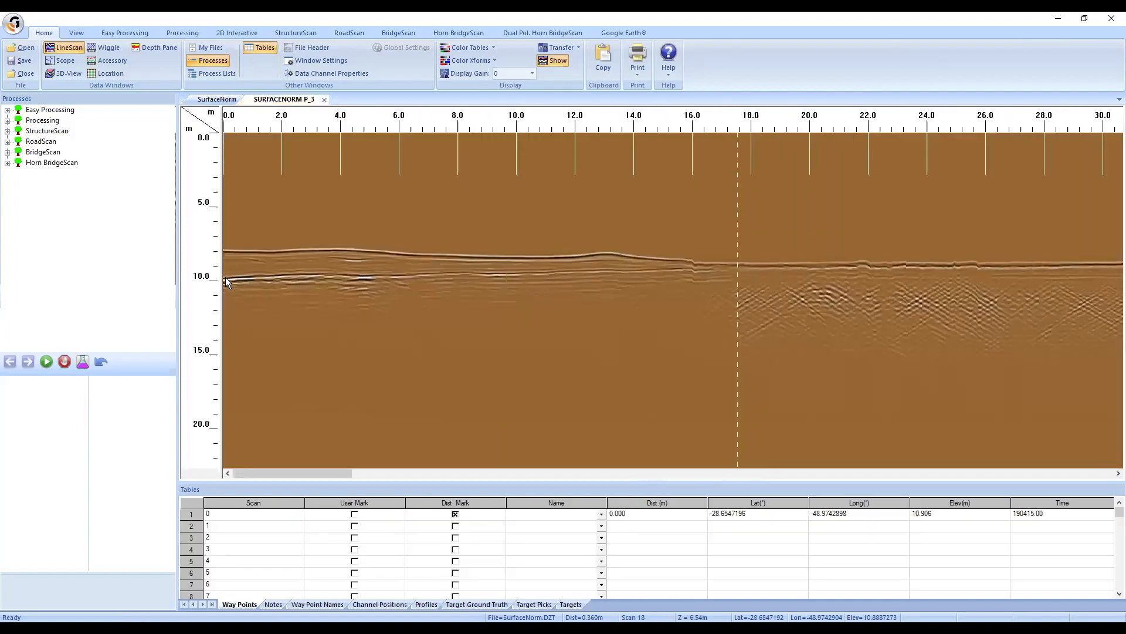
# Step: Examine the surface-normalized profile along its whole length, locating the Way Points rows for several positions on the reflectors
pyautogui.click(239, 278)
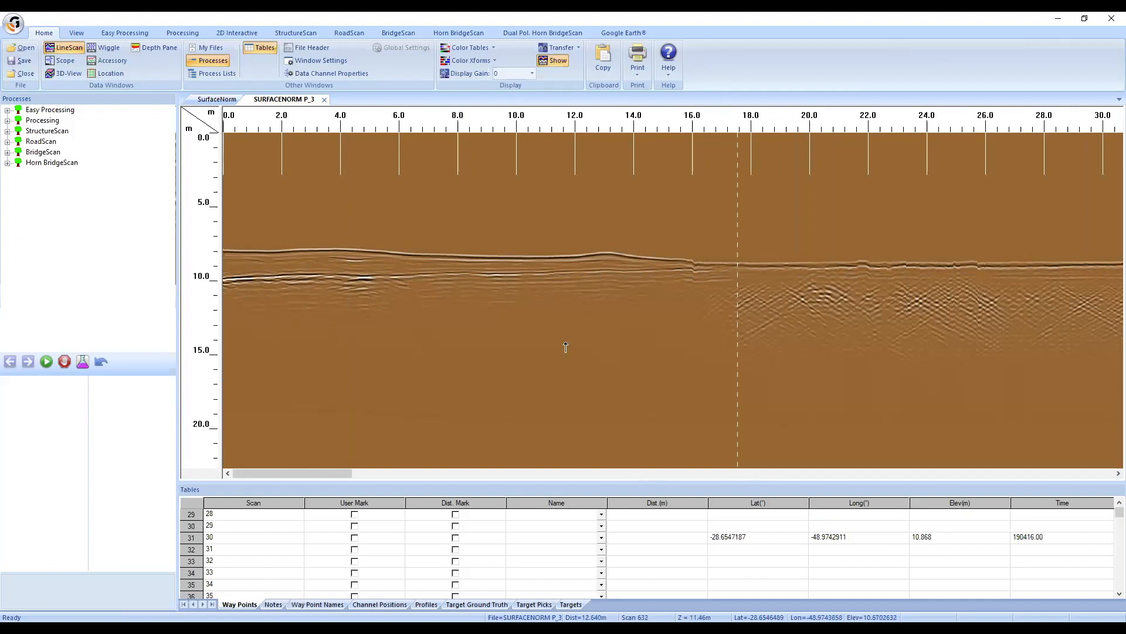
pyautogui.moveTo(321, 472); pyautogui.dragTo(477, 466)
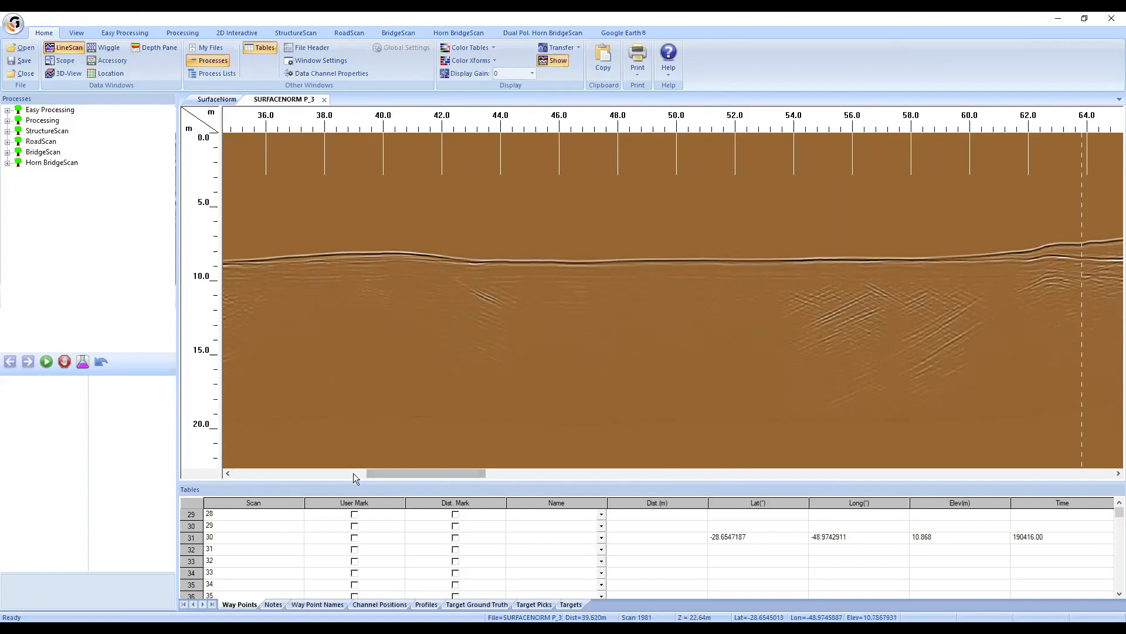
pyautogui.moveTo(403, 476); pyautogui.dragTo(501, 472)
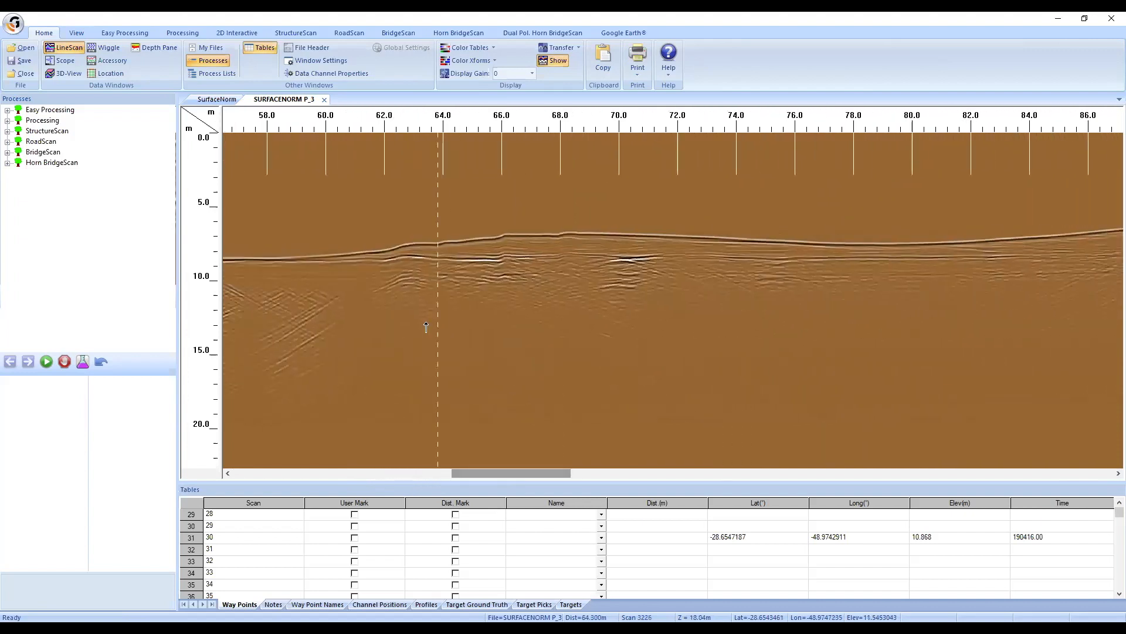
pyautogui.click(315, 271)
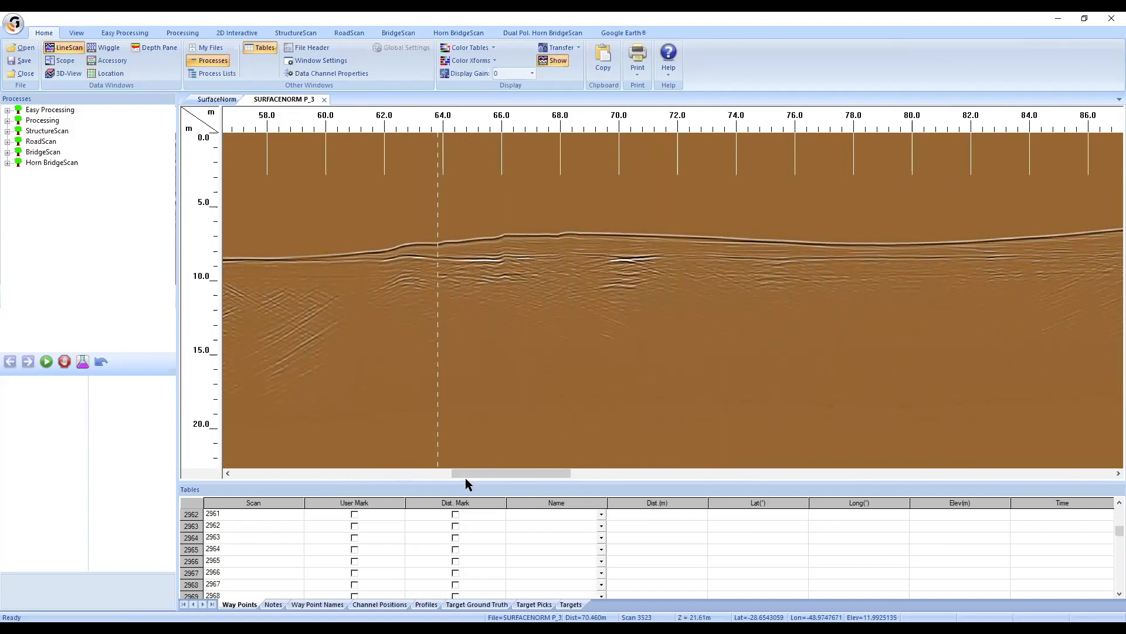
pyautogui.moveTo(471, 471); pyautogui.dragTo(1024, 446)
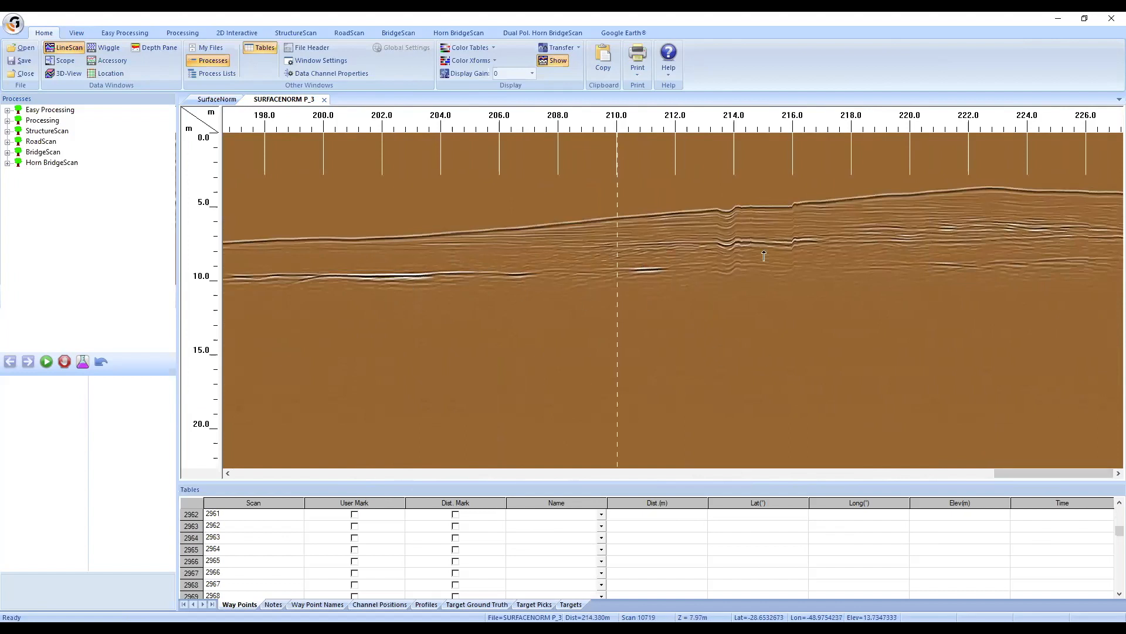
pyautogui.click(375, 276)
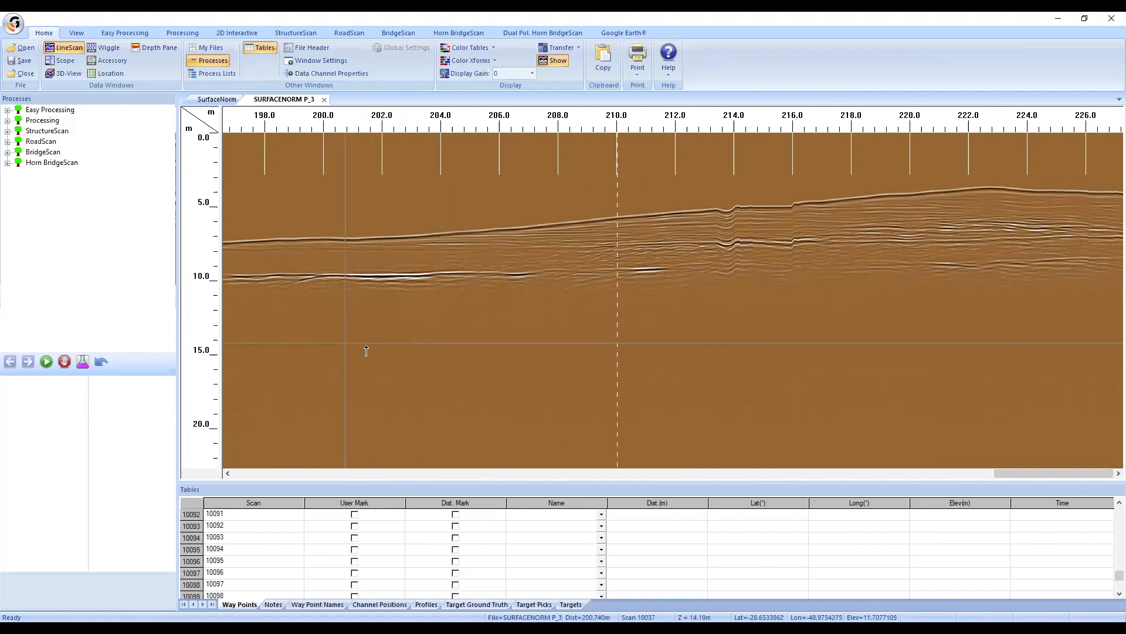
pyautogui.click(306, 317)
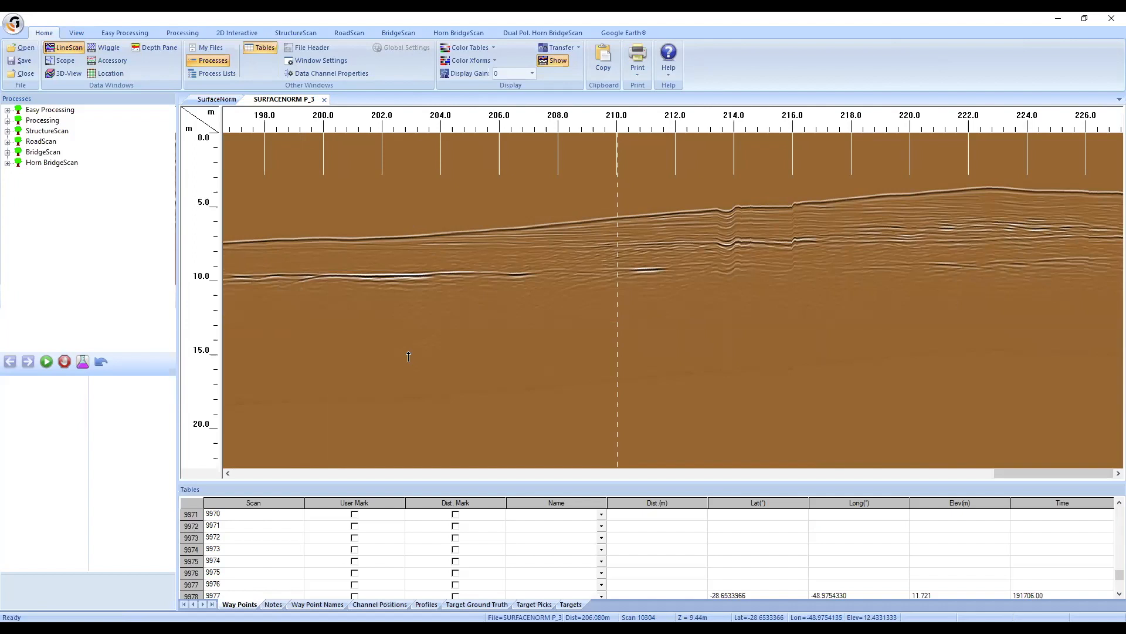
pyautogui.moveTo(227, 411); pyautogui.dragTo(333, 405)
pyautogui.click(334, 403)
# Step: Try display gains of 3 and 6 on the surface-normalized profile, and restore the gain to 0
pyautogui.rightClick(324, 352)
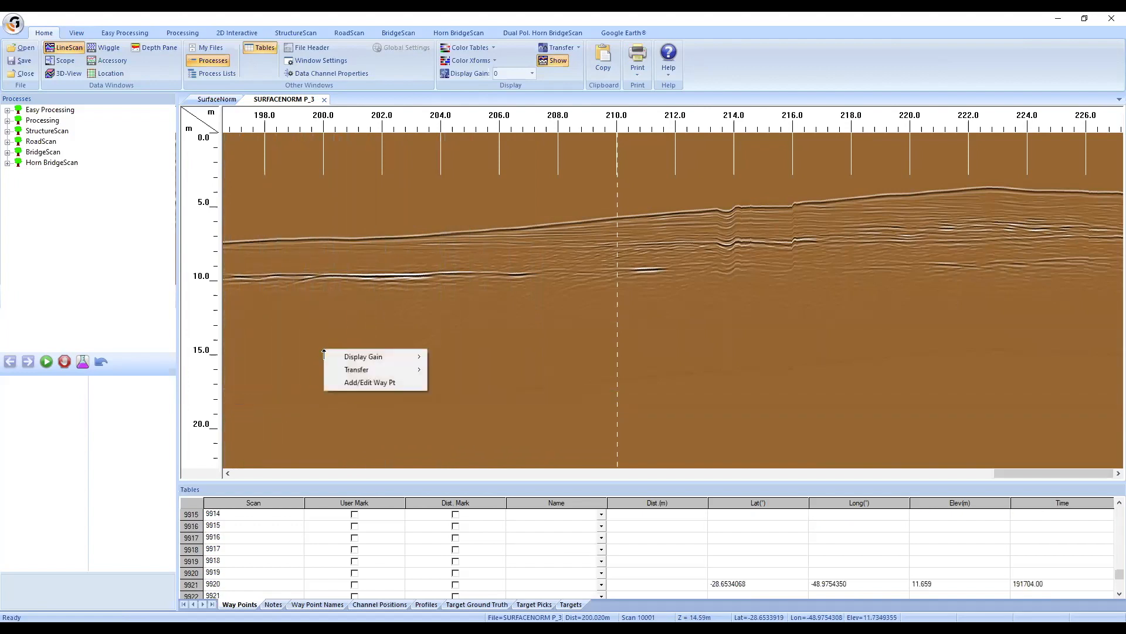
pyautogui.moveTo(387, 362)
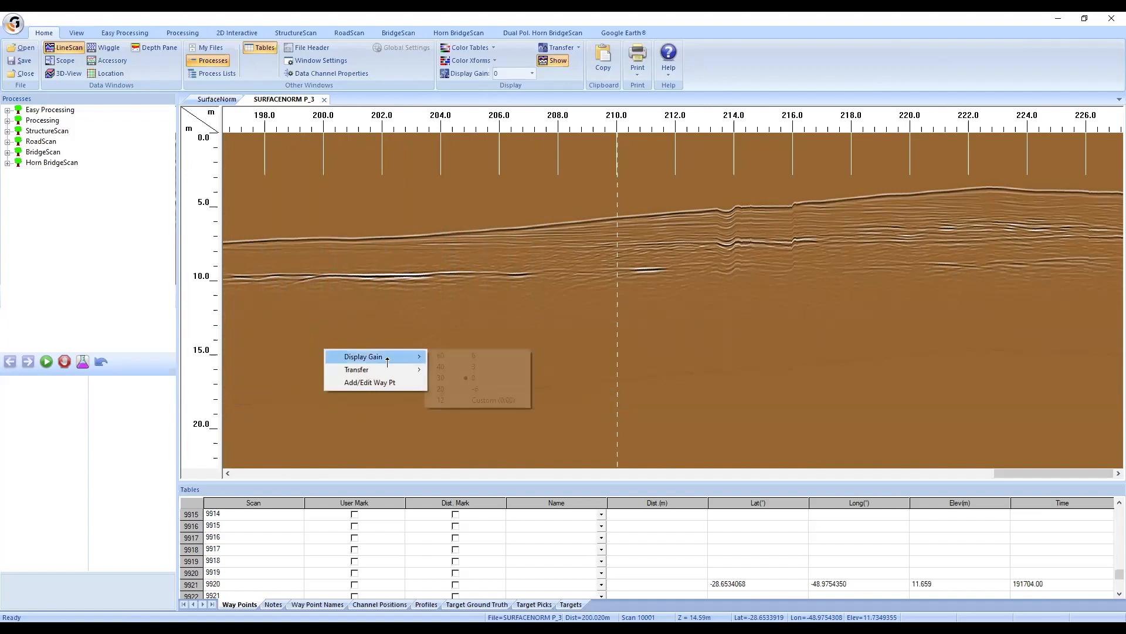
pyautogui.click(490, 368)
pyautogui.rightClick(399, 348)
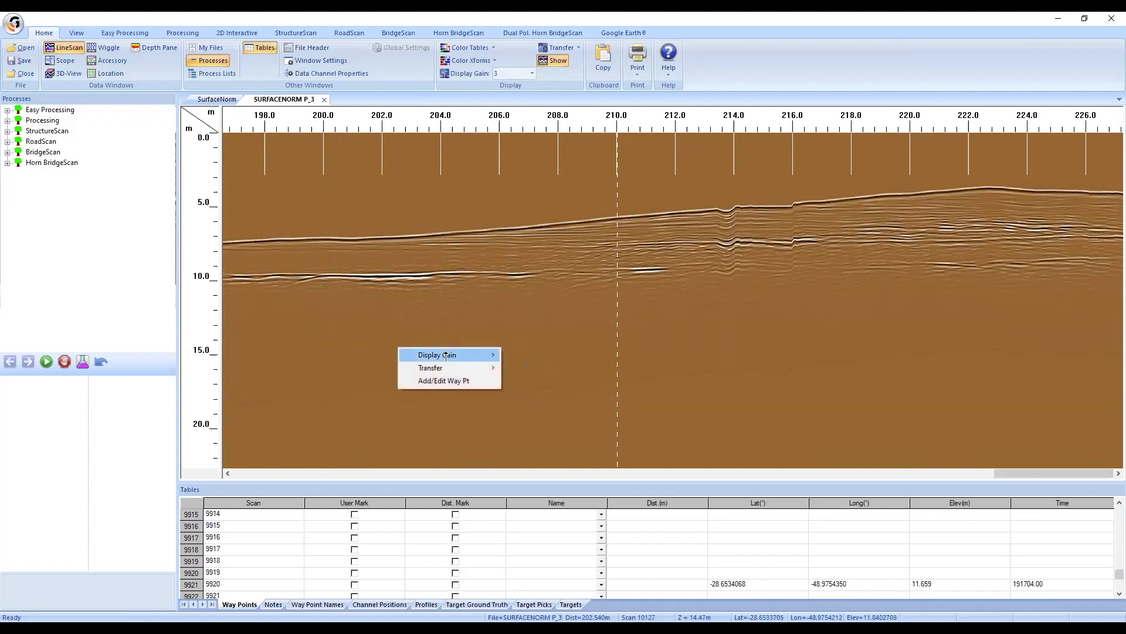
pyautogui.moveTo(446, 356)
pyautogui.click(537, 357)
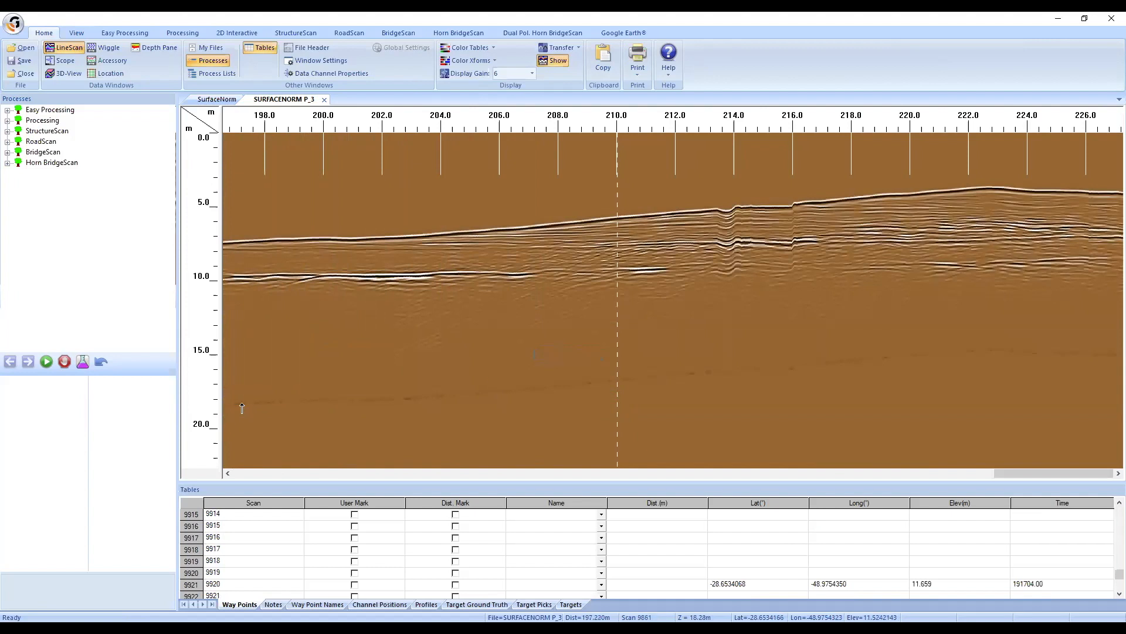
pyautogui.rightClick(359, 351)
pyautogui.moveTo(411, 358)
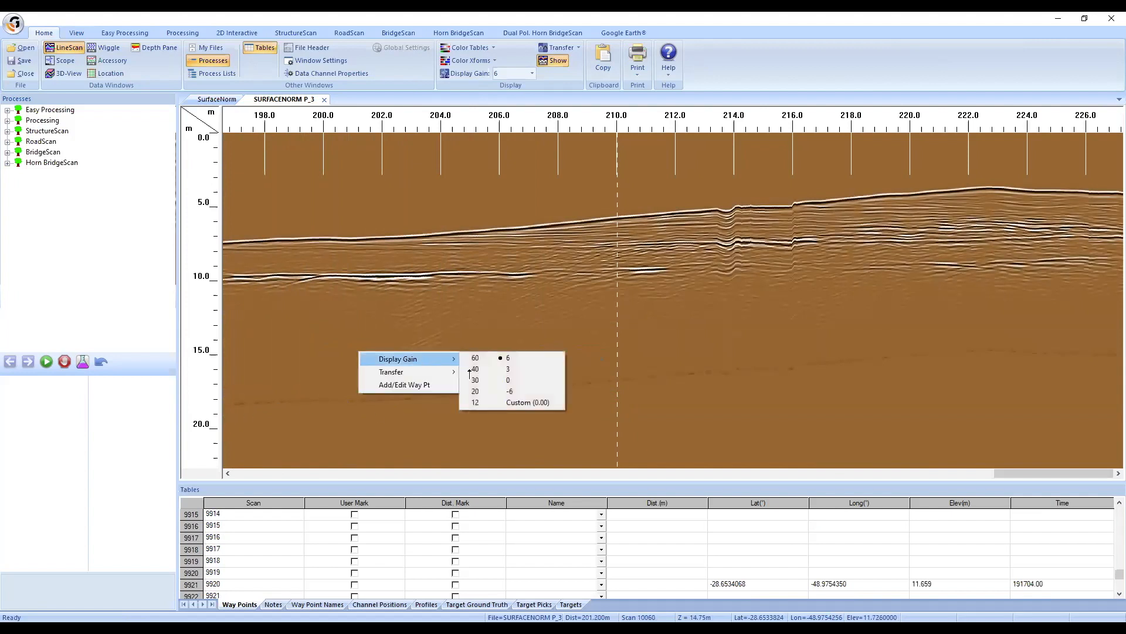
pyautogui.click(509, 379)
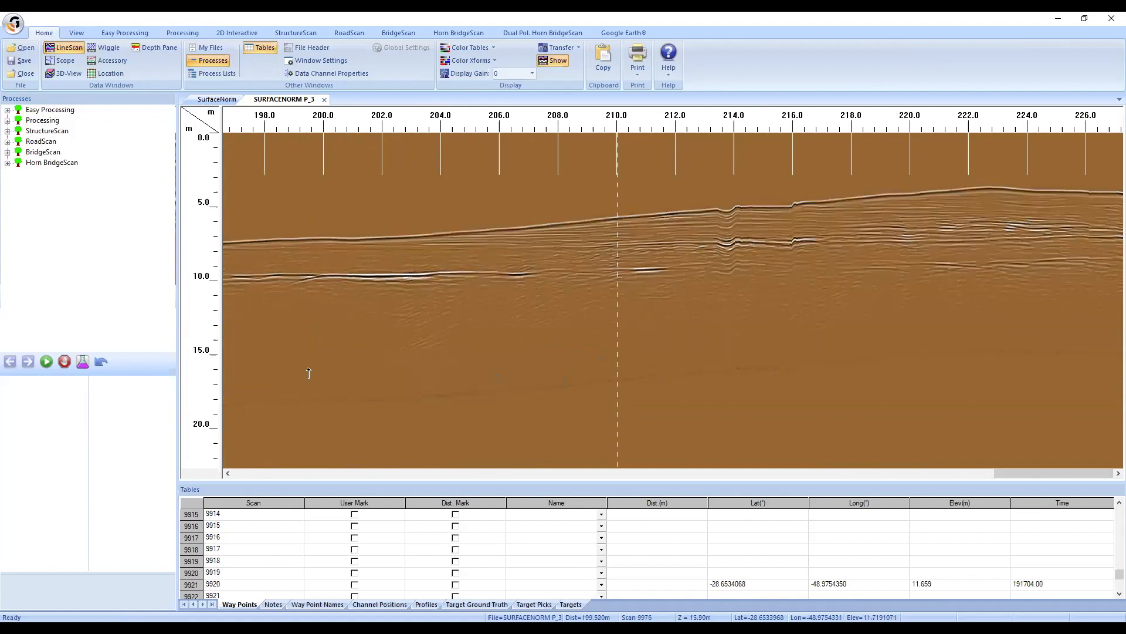
# Step: Apply built-in color table 02 to the surface-normalized profile and view the profile's start
pyautogui.click(476, 47)
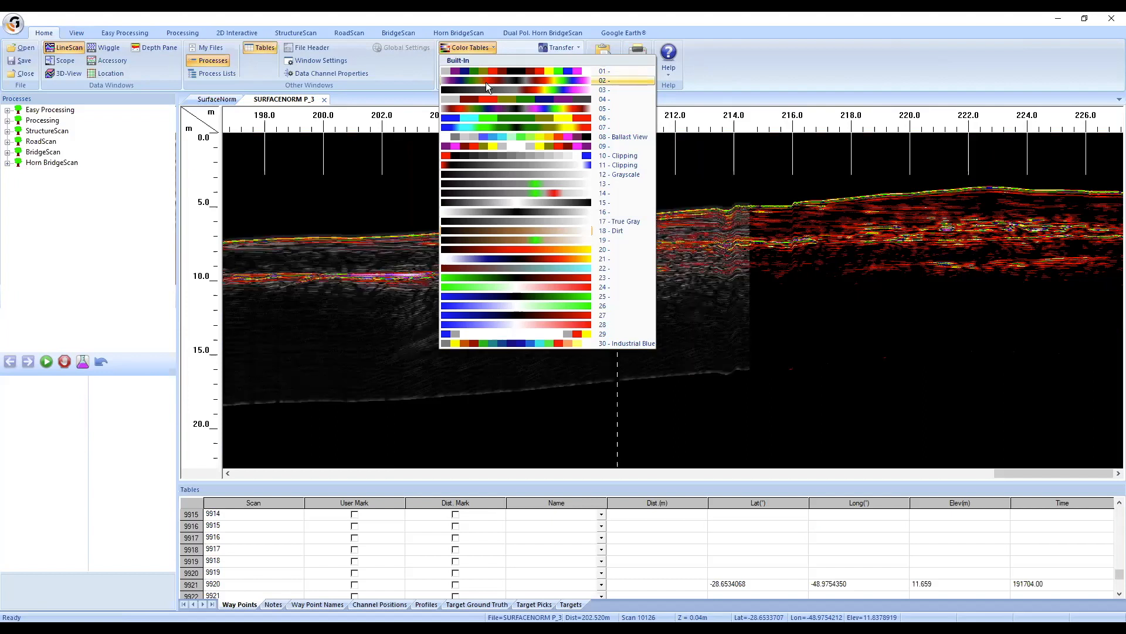
pyautogui.click(486, 82)
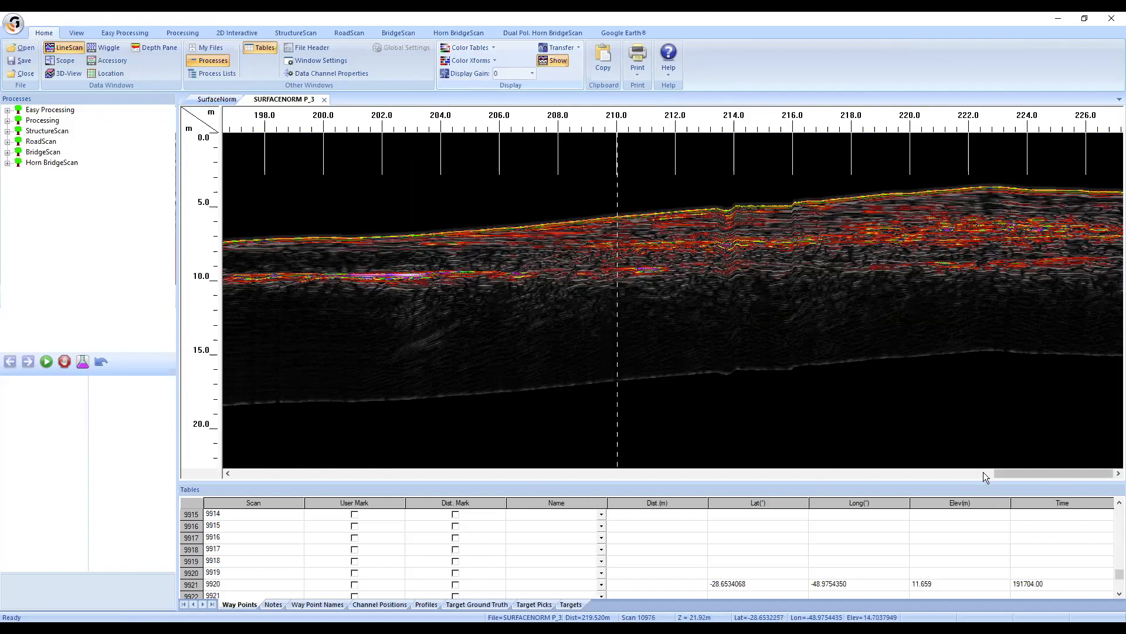
pyautogui.moveTo(1023, 472); pyautogui.dragTo(221, 505)
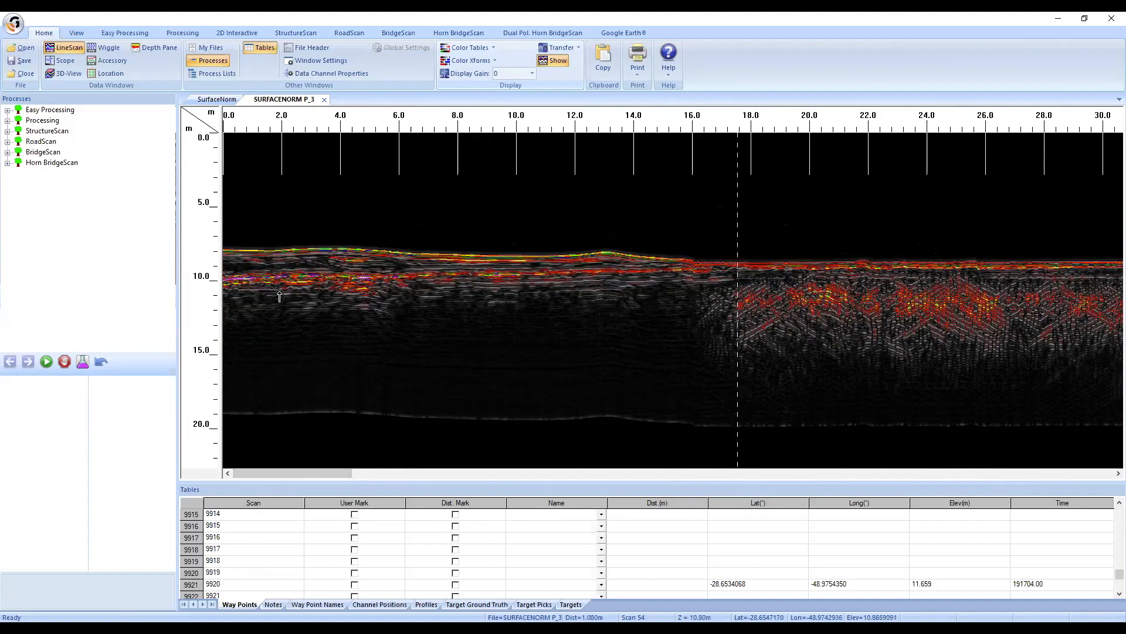
# Step: Try another built-in color table on the surface-normalized profile, and apply color table 18 - Dirt
pyautogui.click(463, 49)
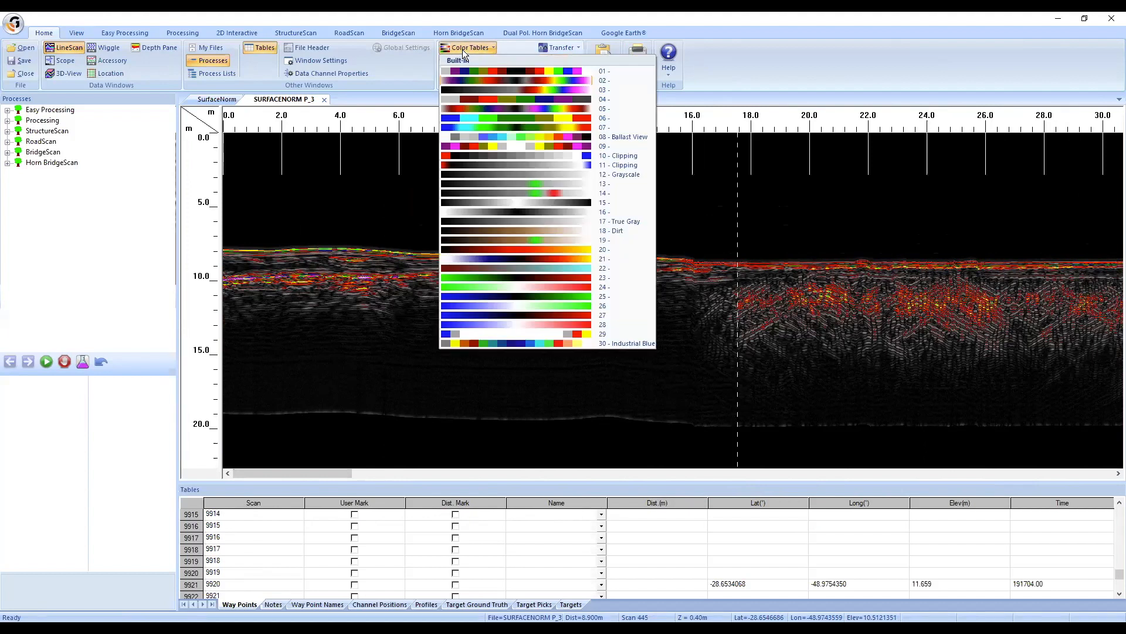
pyautogui.click(462, 49)
pyautogui.click(462, 48)
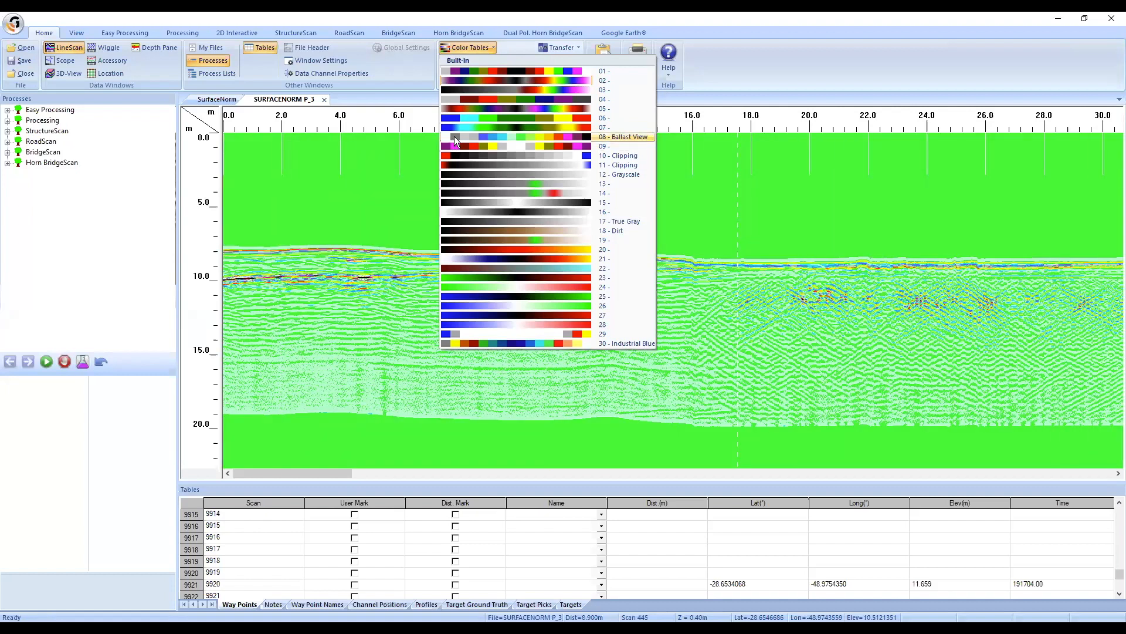
pyautogui.click(455, 129)
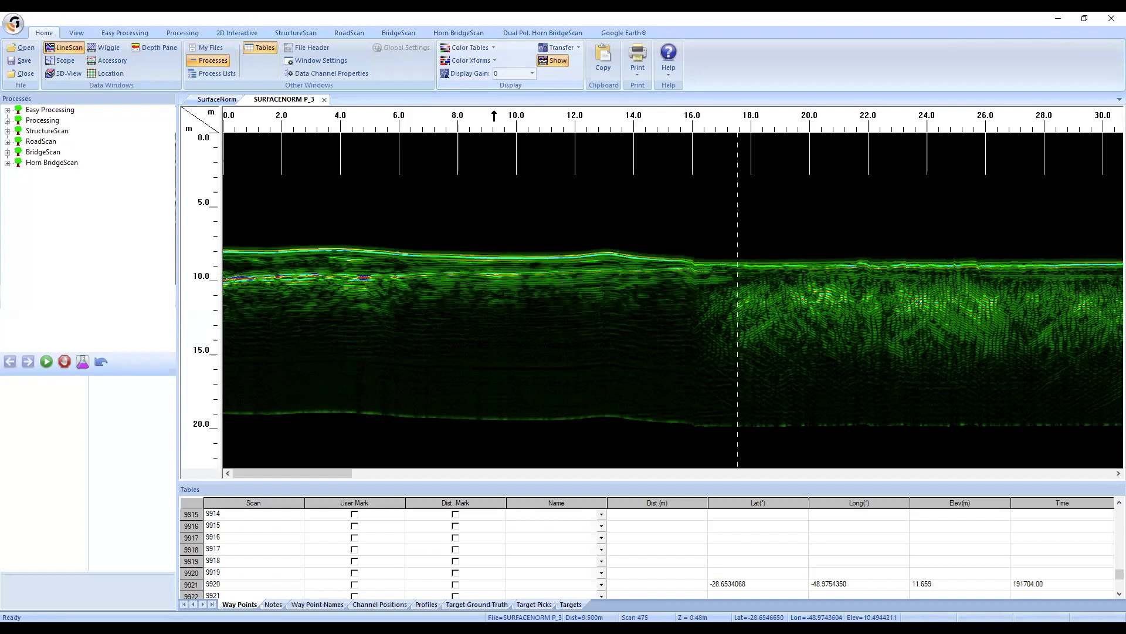
pyautogui.click(471, 48)
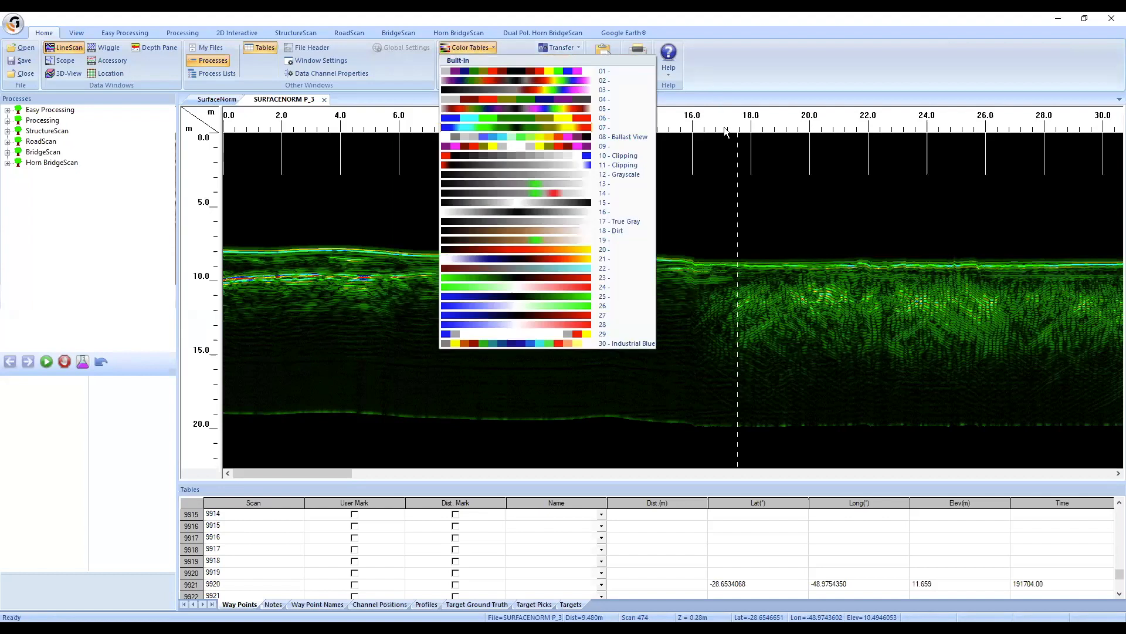
pyautogui.click(640, 232)
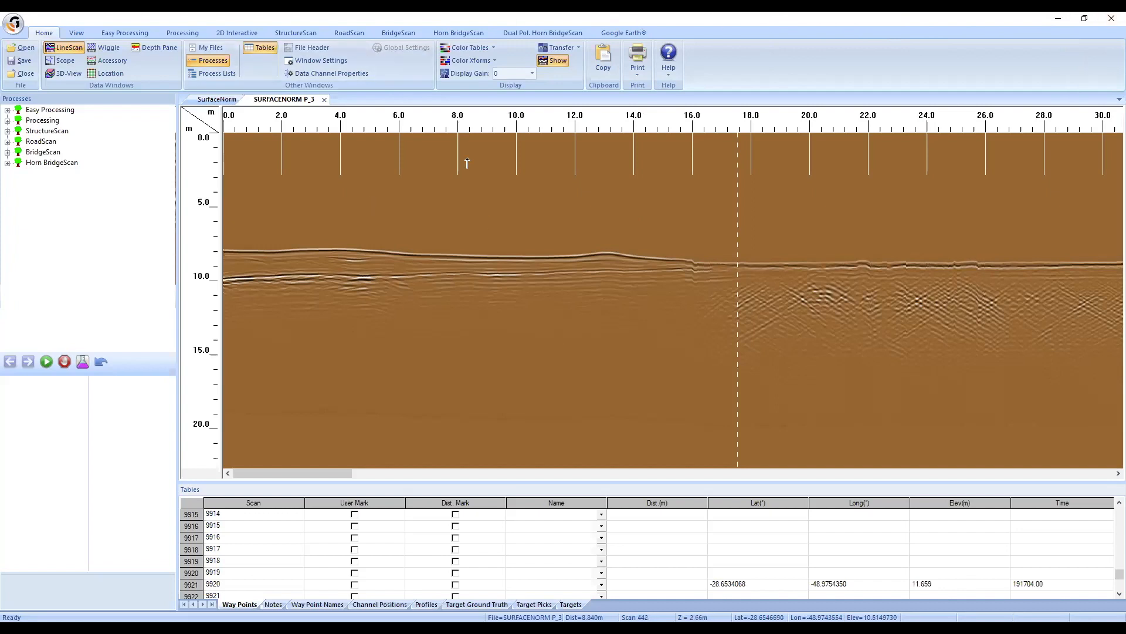
# Step: Close both SurfaceNorm profiles and open the Strats profile from the GSSI Sample Data - Modified folder
pyautogui.click(327, 100)
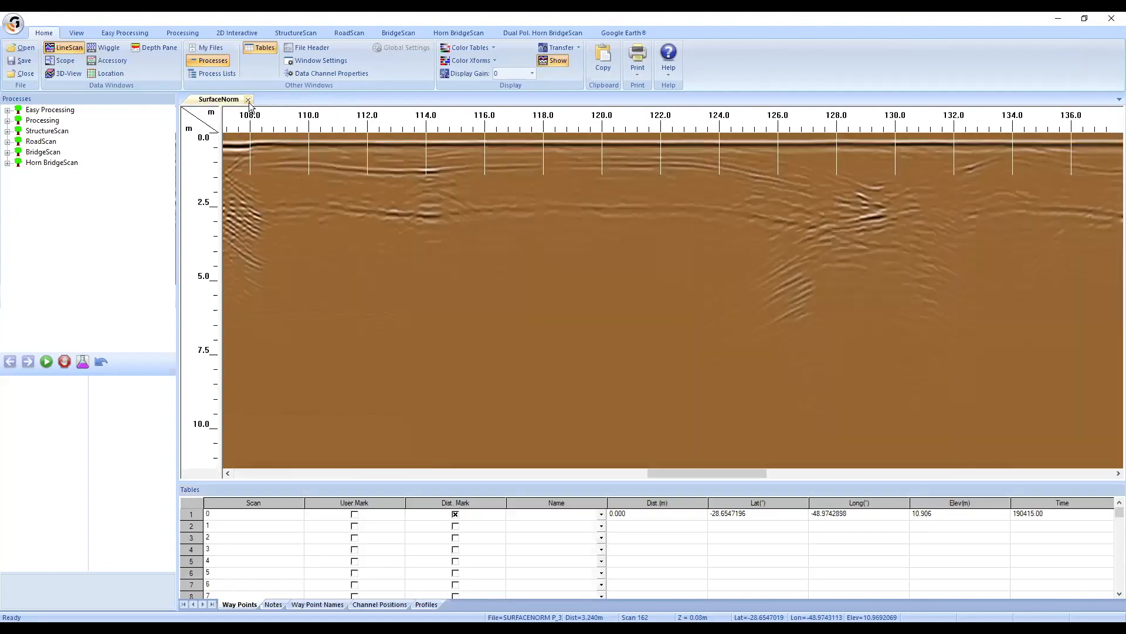
pyautogui.click(248, 100)
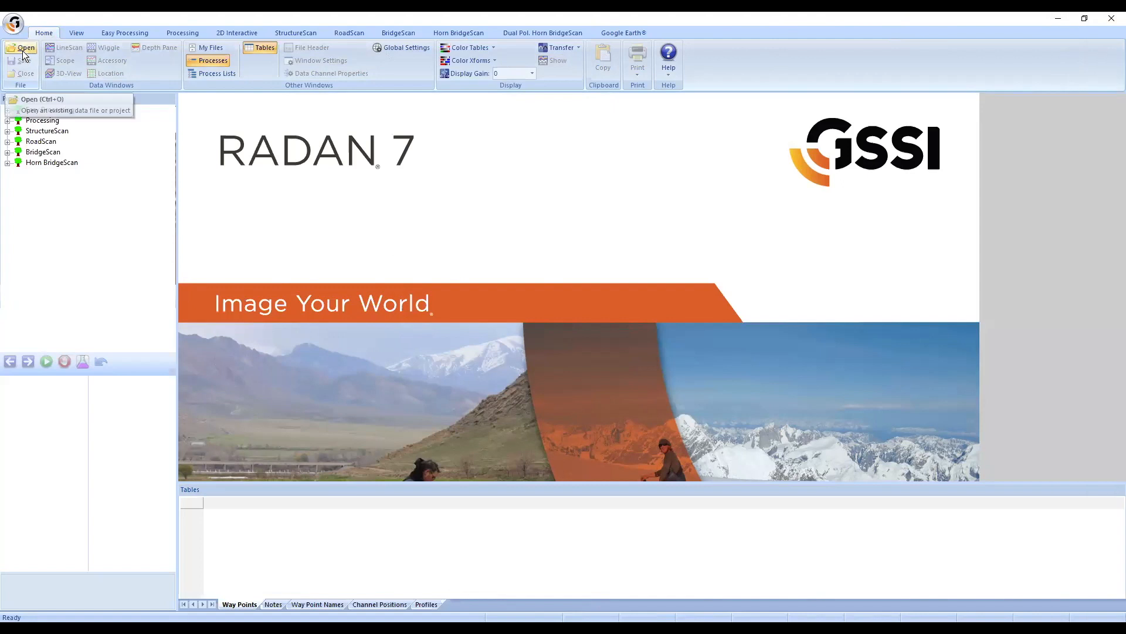
pyautogui.click(23, 52)
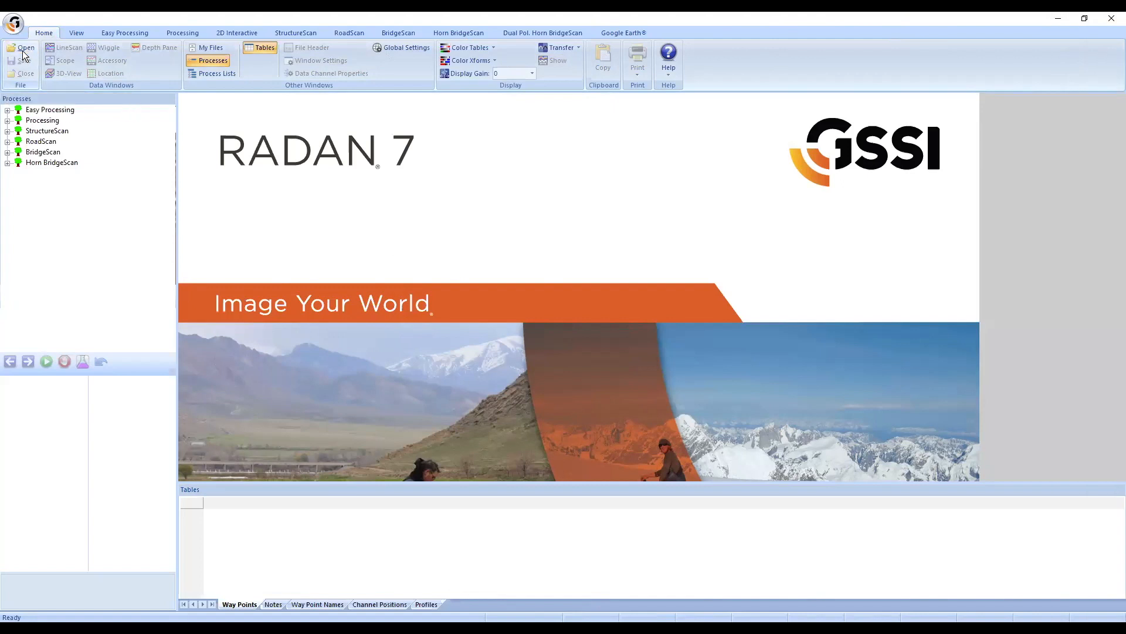
pyautogui.scroll(-2, 543, 285)
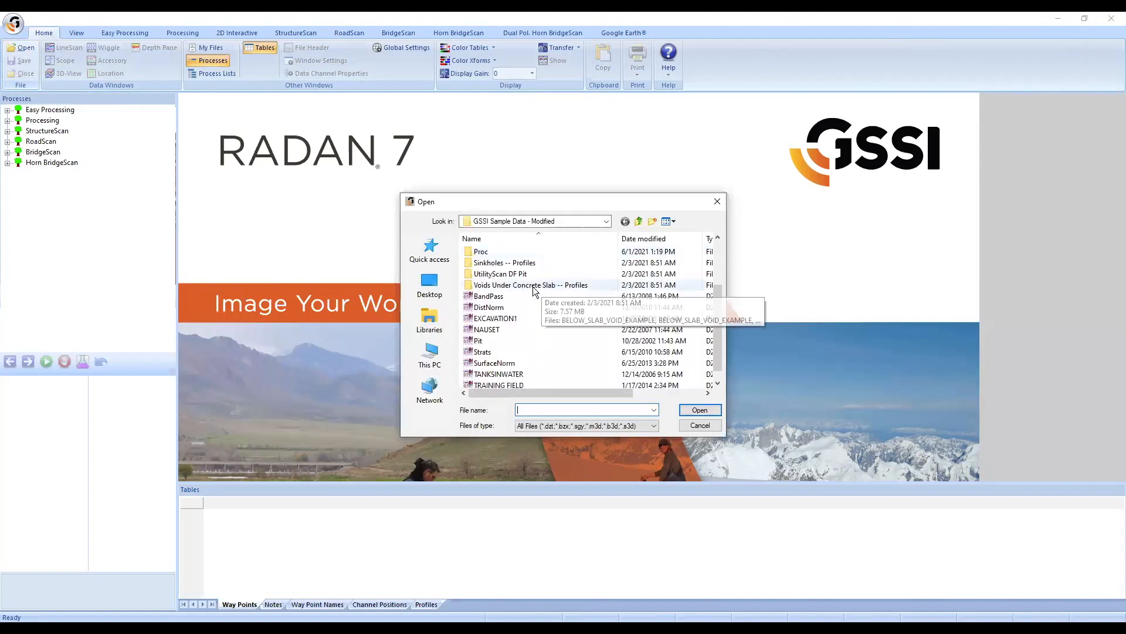
pyautogui.doubleClick(504, 352)
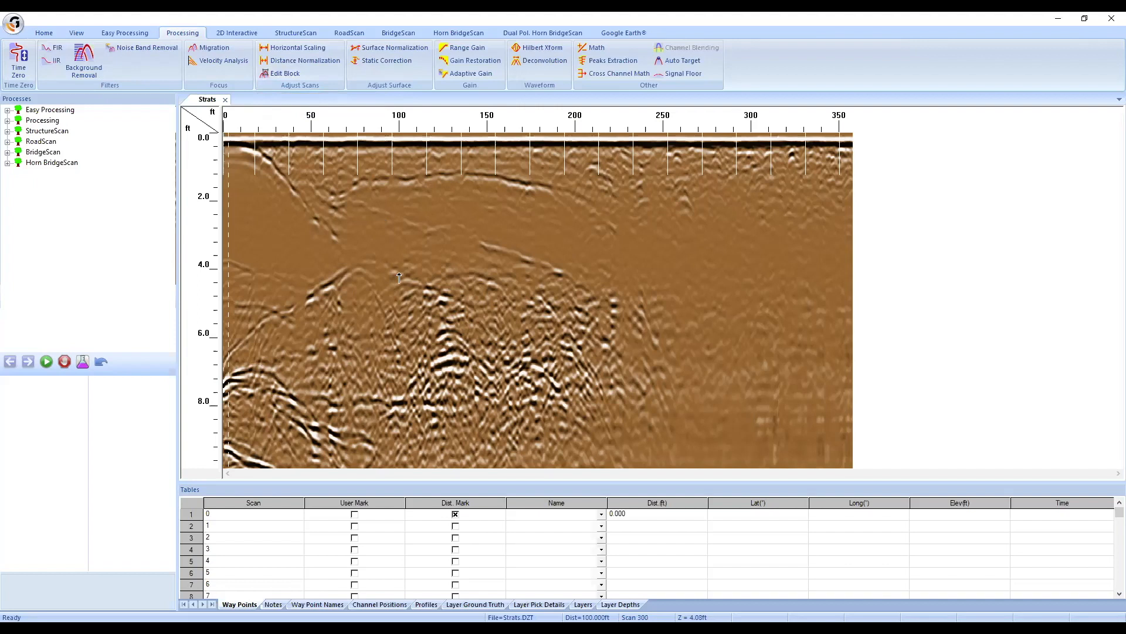
pyautogui.click(44, 33)
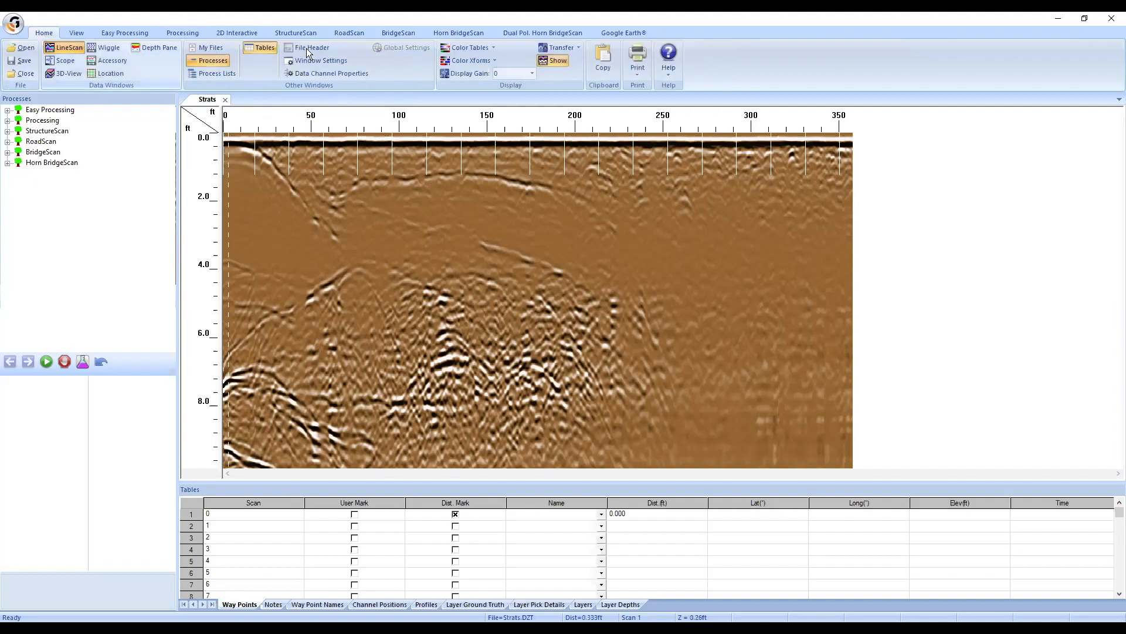
pyautogui.click(474, 47)
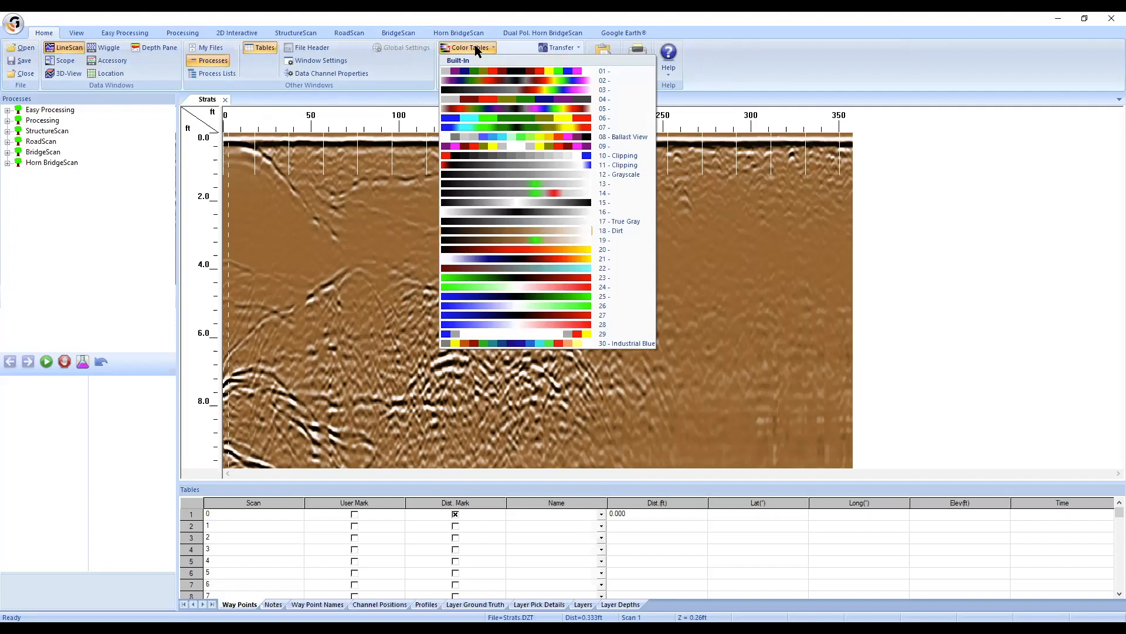
pyautogui.click(474, 47)
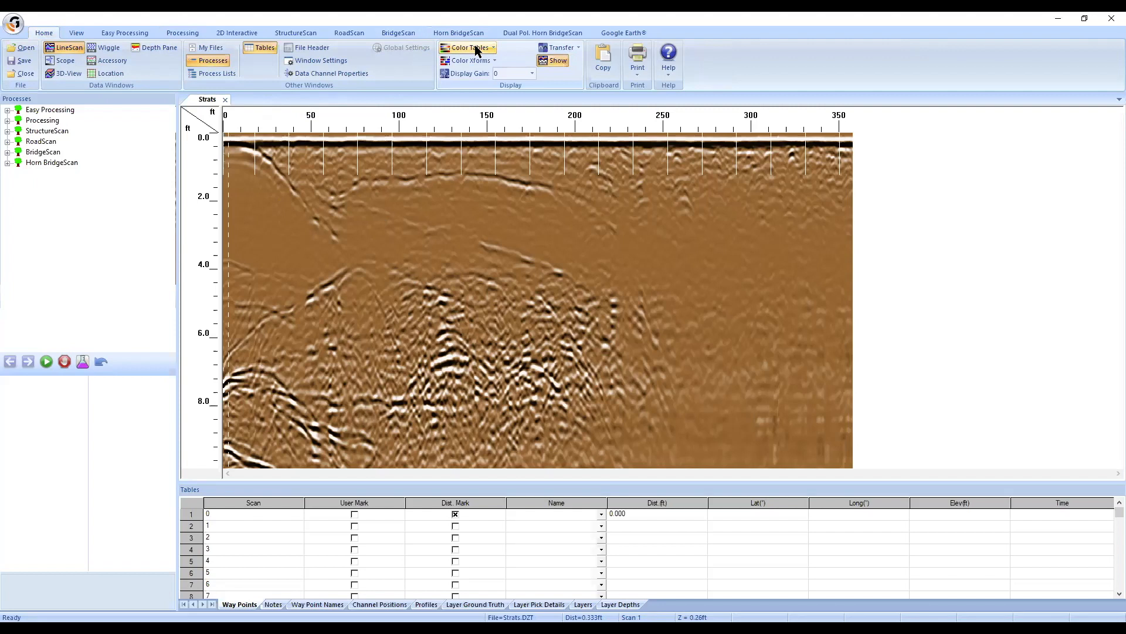
# Step: Start Edit Block on Strats and mark a block over the profile's middle, from about scan 301 to scan 806
pyautogui.click(173, 31)
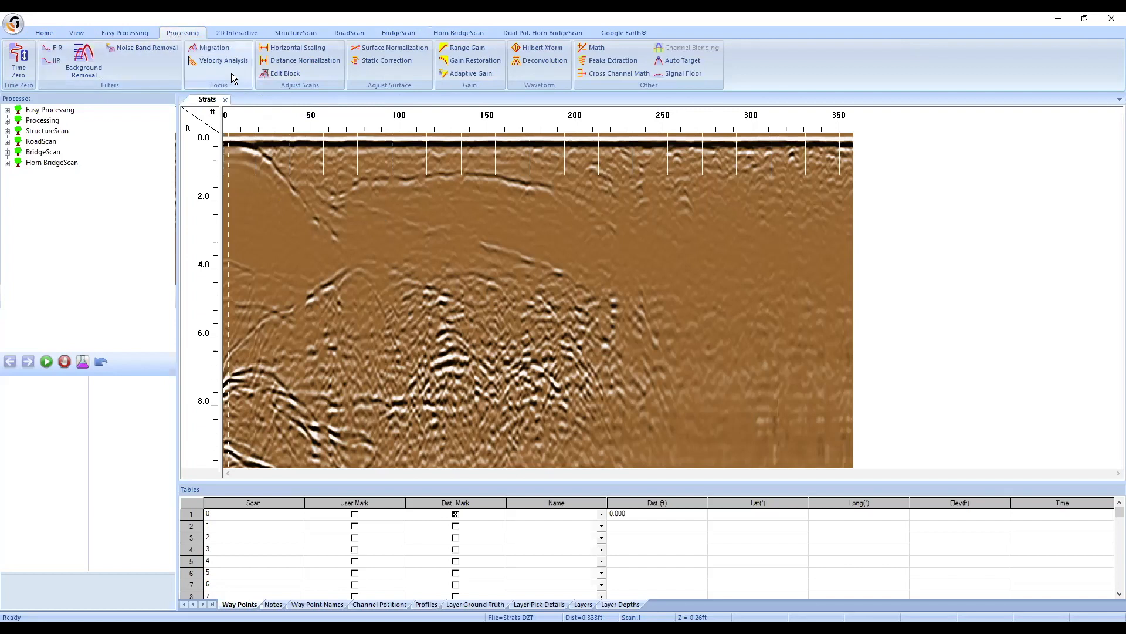
pyautogui.click(282, 72)
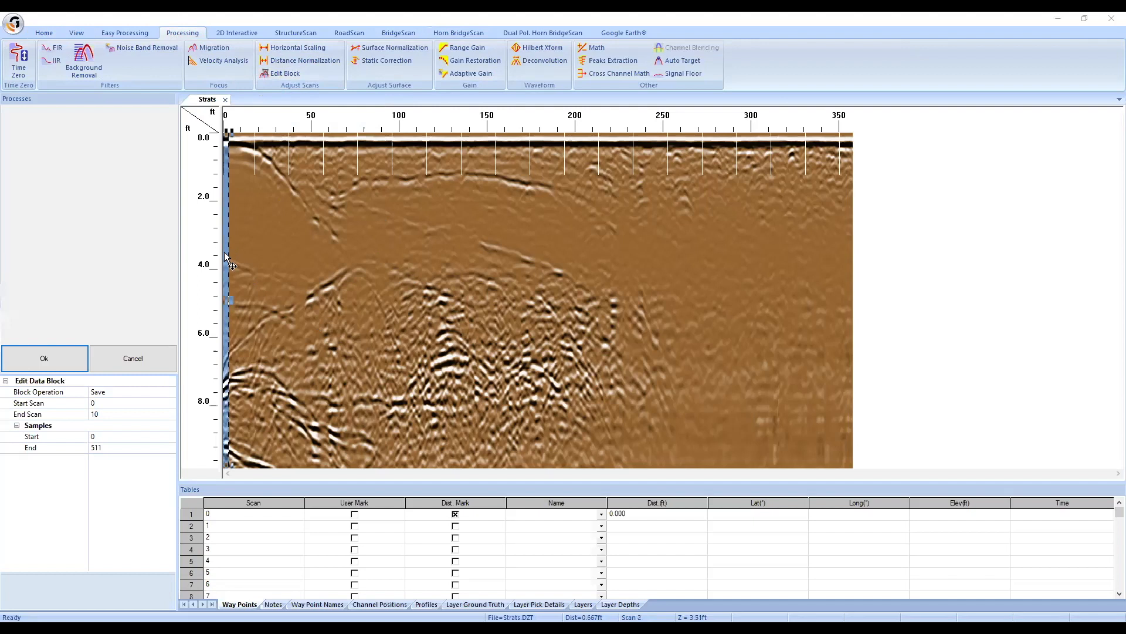
pyautogui.moveTo(225, 255)
pyautogui.mouseDown()
pyautogui.moveTo(254, 252)
pyautogui.moveTo(227, 254)
pyautogui.moveTo(237, 257)
pyautogui.moveTo(222, 251)
pyautogui.moveTo(227, 241)
pyautogui.moveTo(353, 230)
pyautogui.mouseUp()
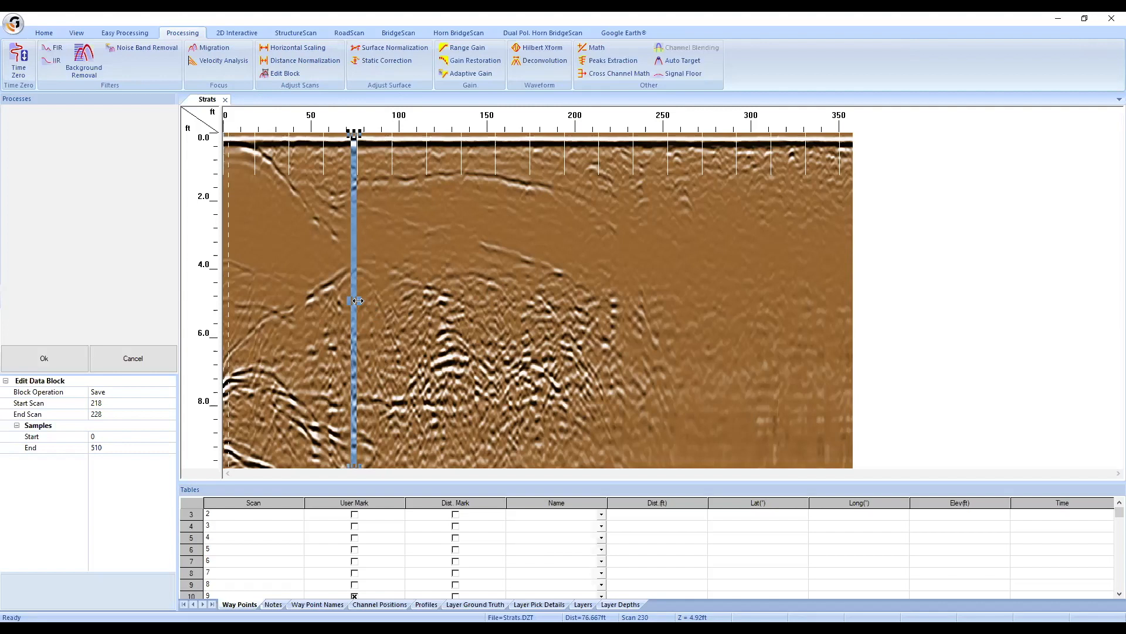
pyautogui.moveTo(358, 300); pyautogui.dragTo(643, 300)
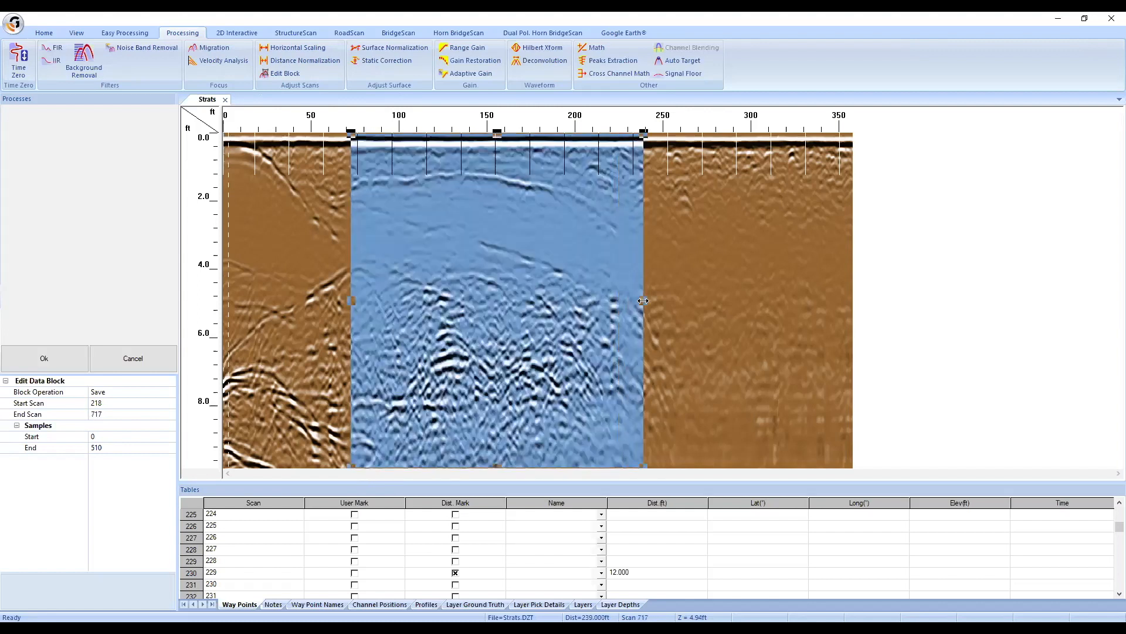
pyautogui.moveTo(470, 303)
pyautogui.mouseDown()
pyautogui.moveTo(508, 304)
pyautogui.moveTo(453, 290)
pyautogui.mouseUp()
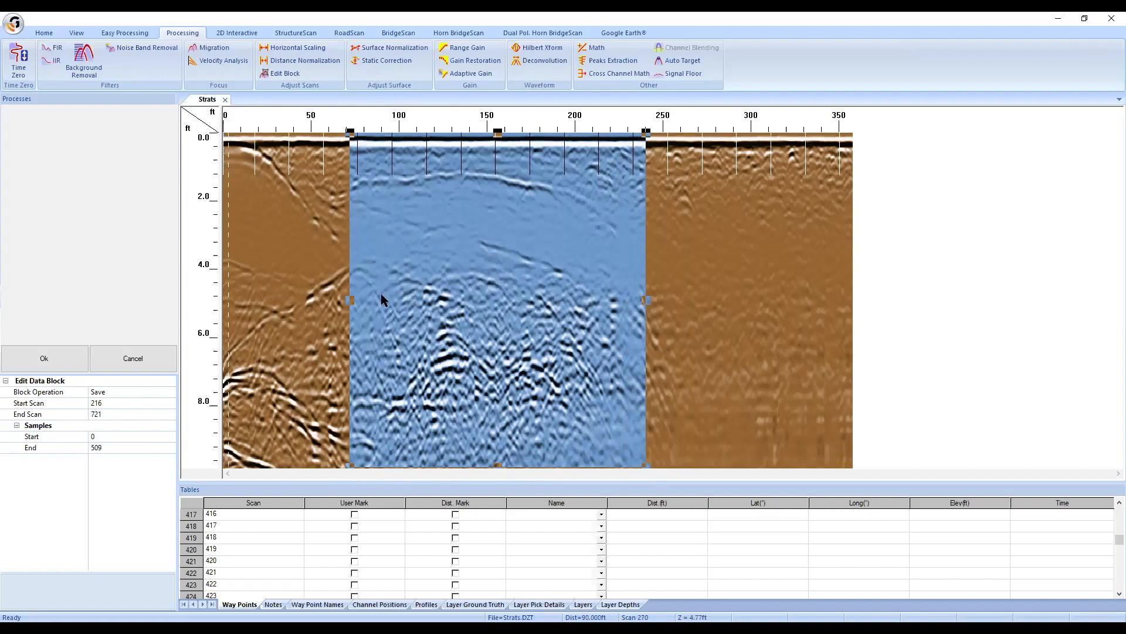
pyautogui.moveTo(462, 307); pyautogui.dragTo(517, 301)
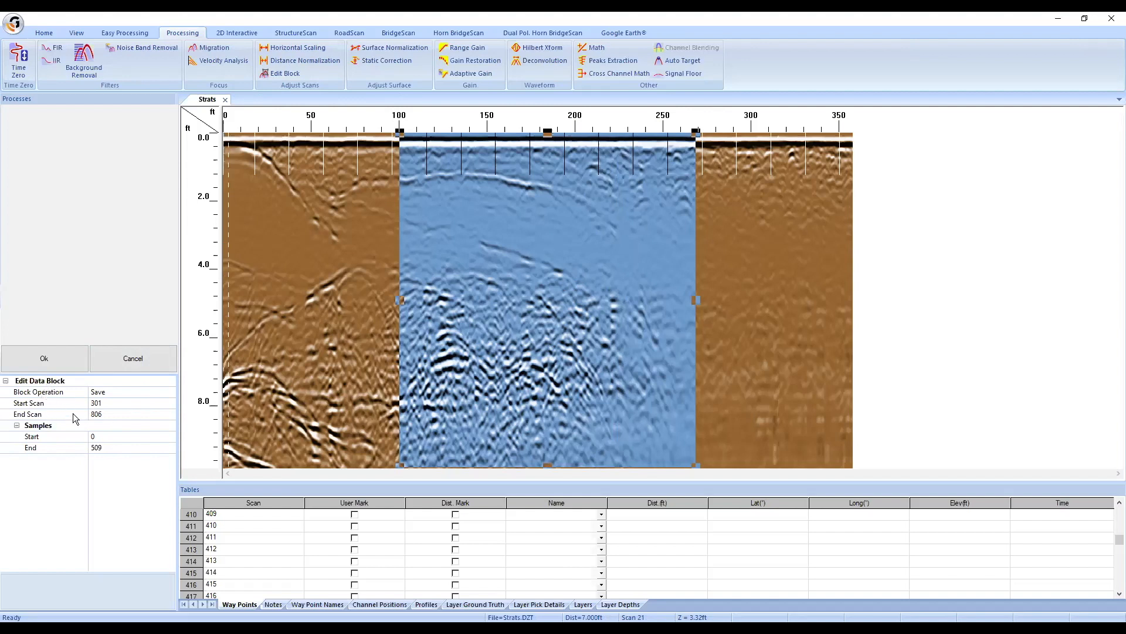
# Step: Review the Edit Data Block settings for block operation, start and end scan, and start and end sample
pyautogui.click(38, 394)
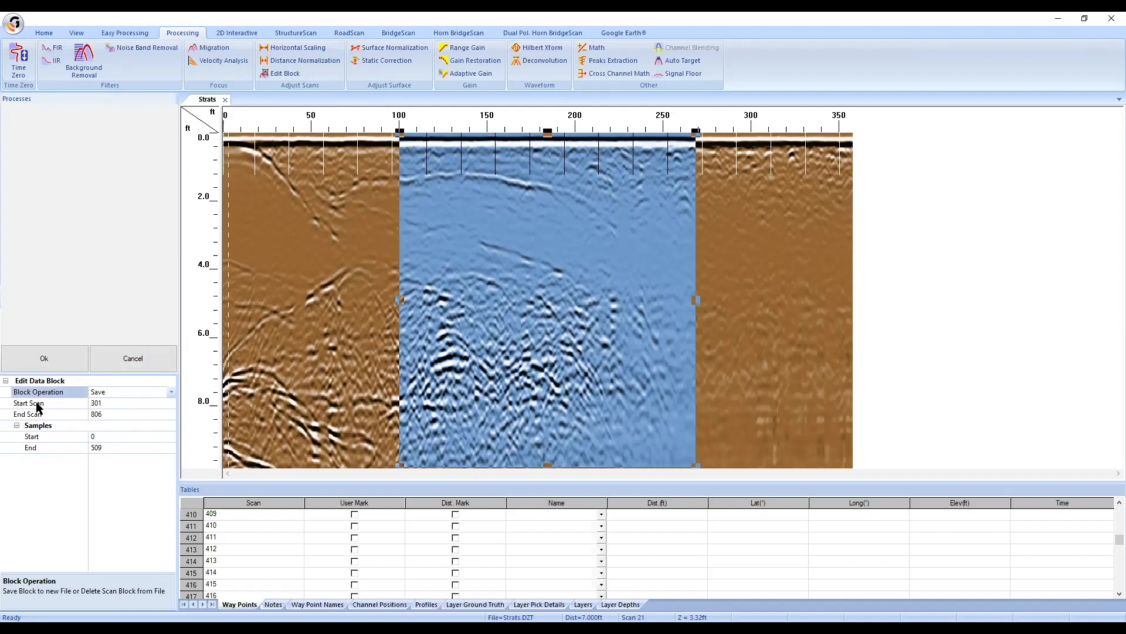
pyautogui.click(41, 415)
pyautogui.click(45, 437)
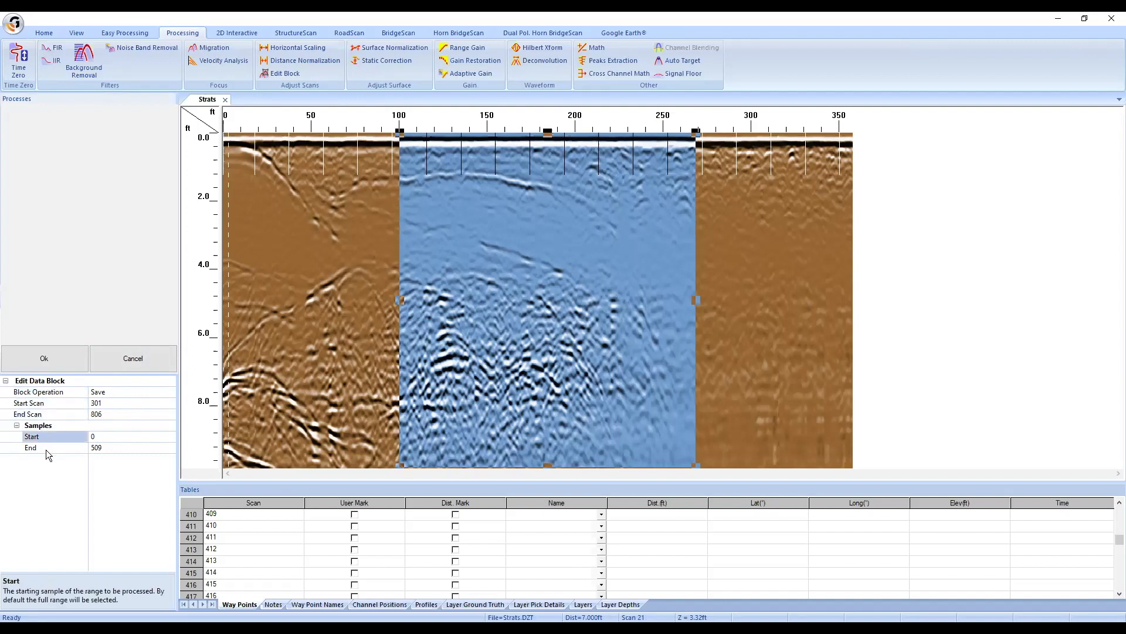
pyautogui.click(46, 450)
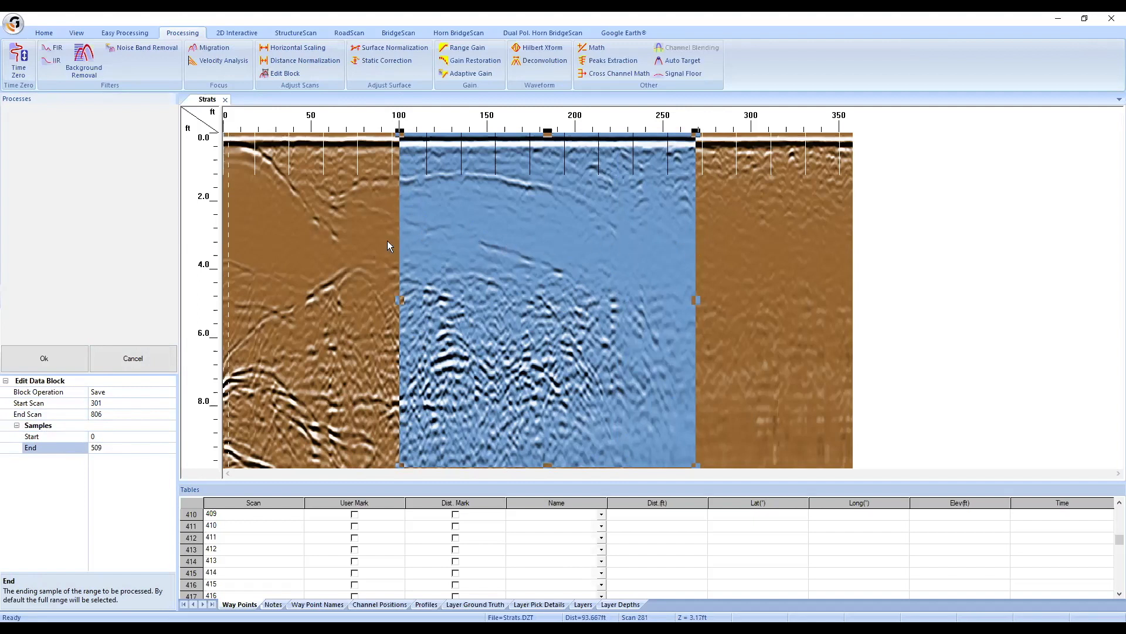
pyautogui.click(56, 404)
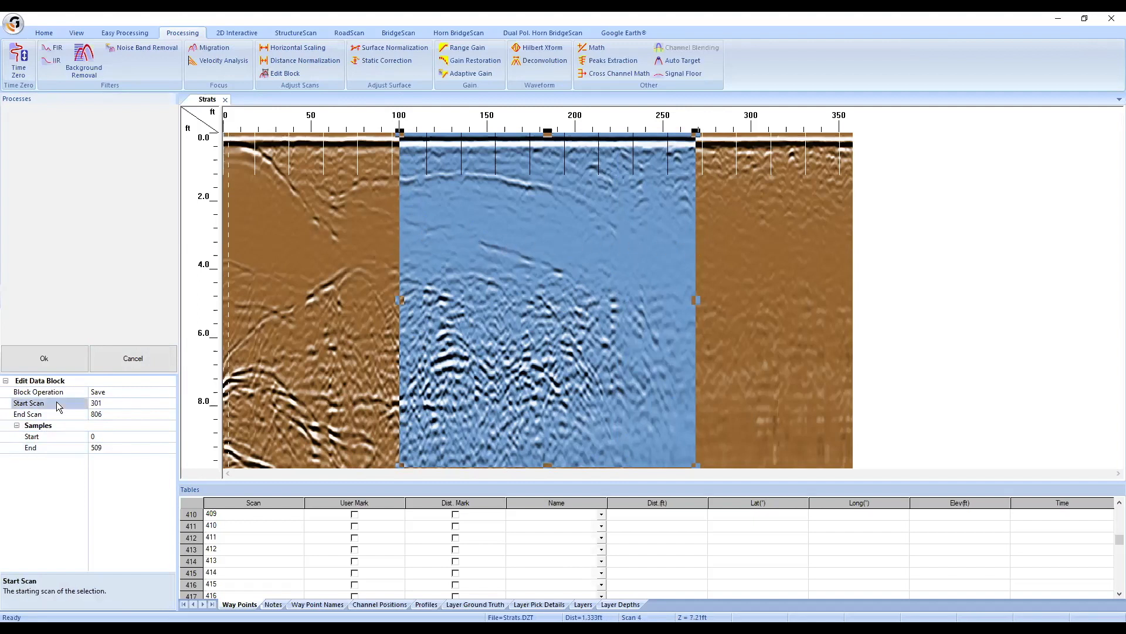
pyautogui.click(66, 414)
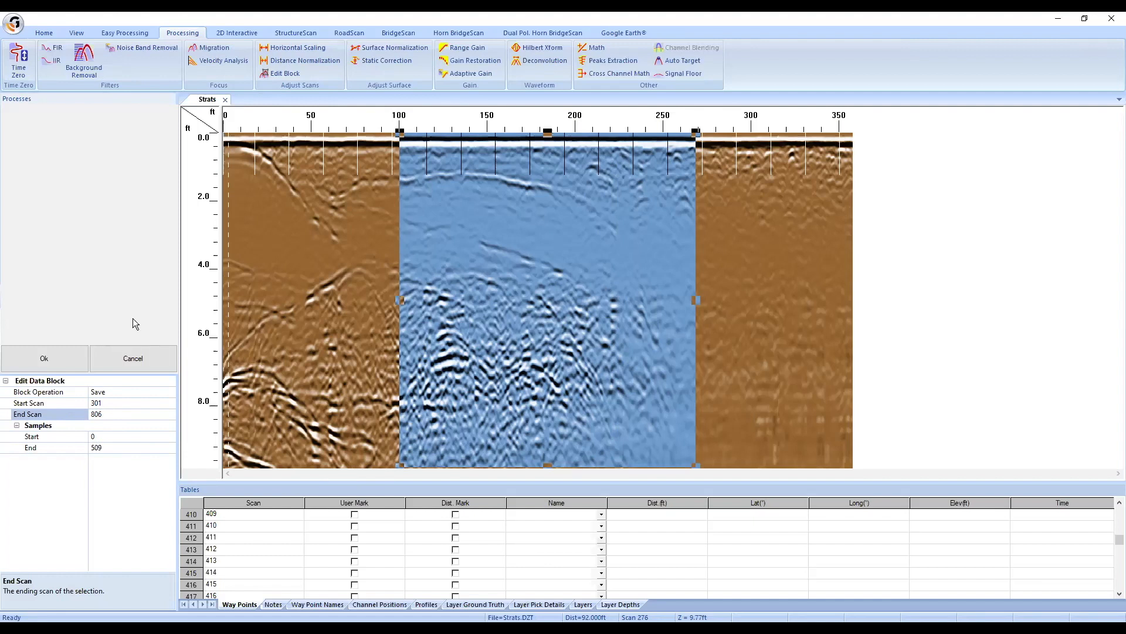
pyautogui.click(46, 393)
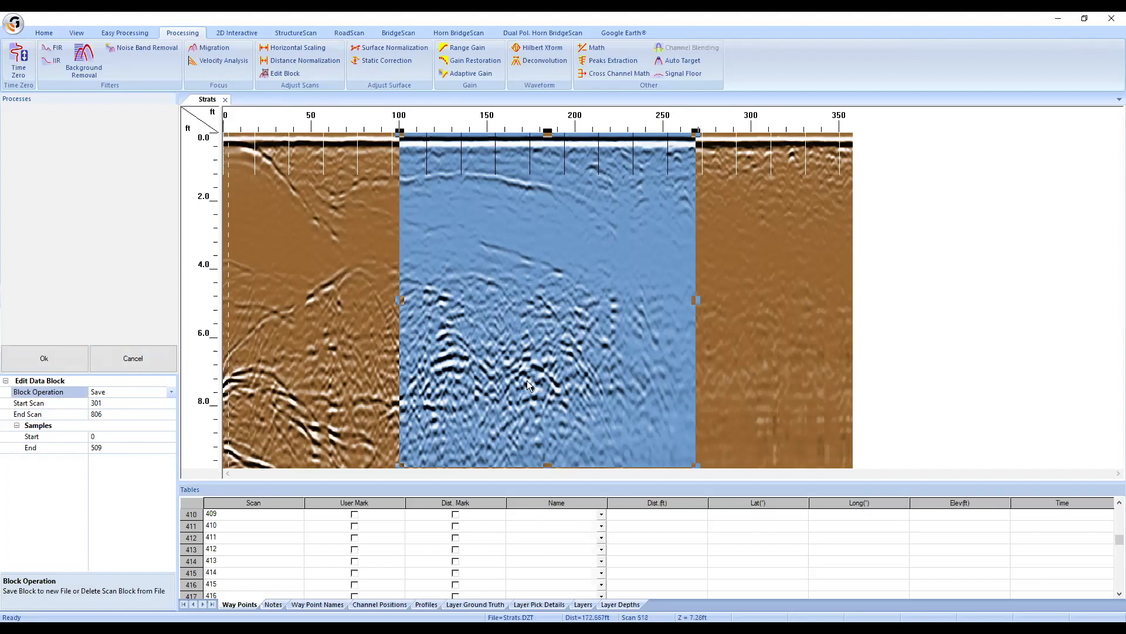
# Step: Switch the block operation to Delete, and set it back to Save
pyautogui.click(170, 392)
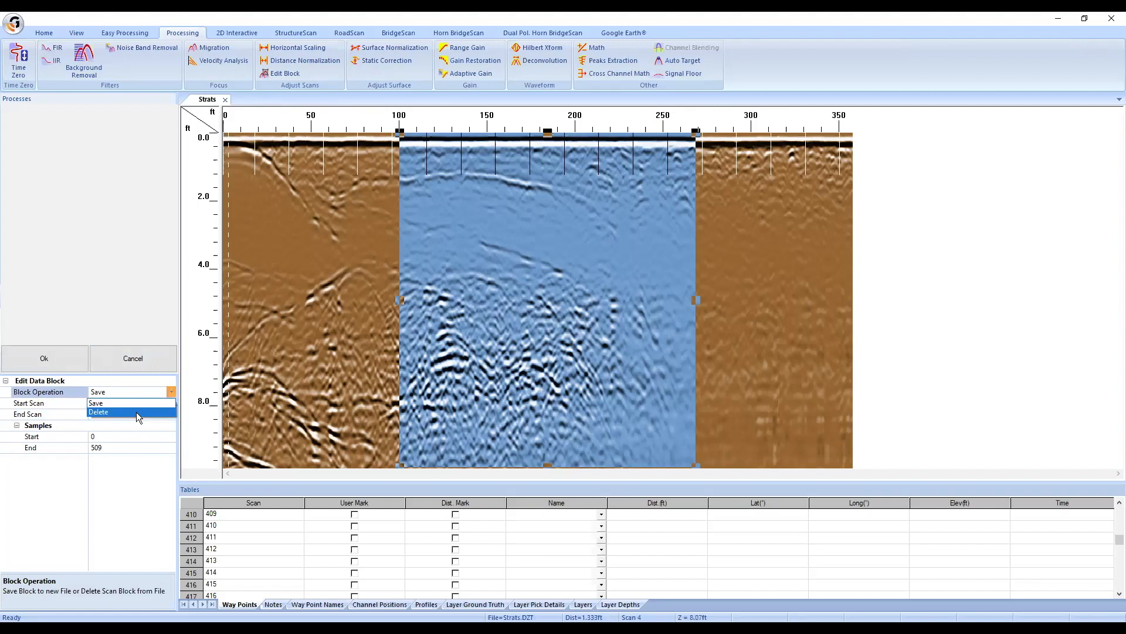
pyautogui.click(134, 409)
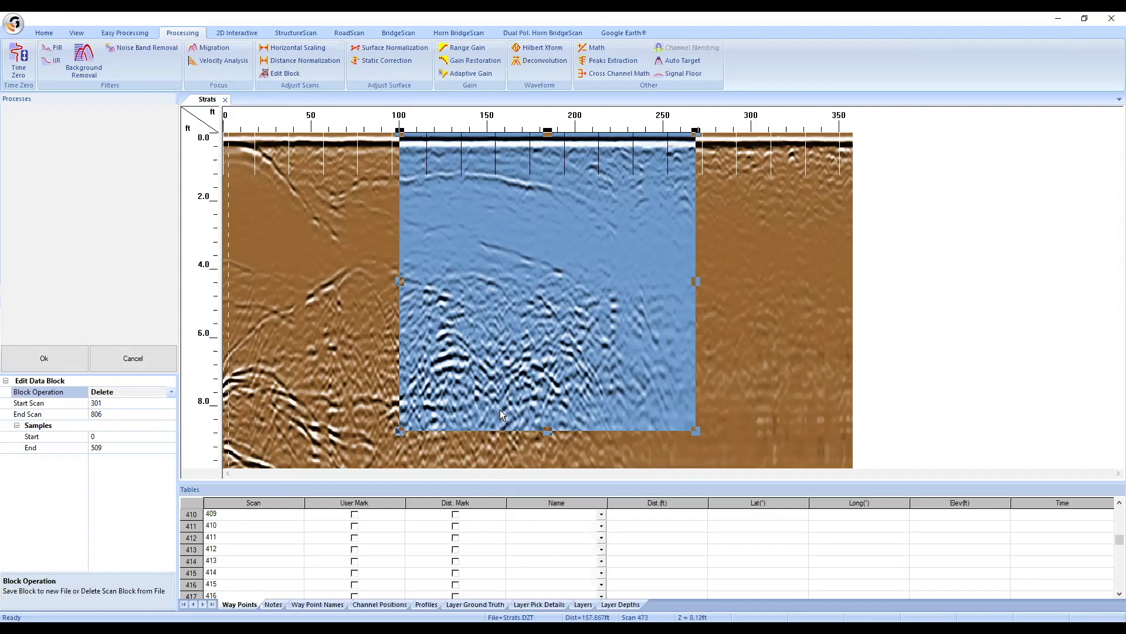
pyautogui.click(171, 391)
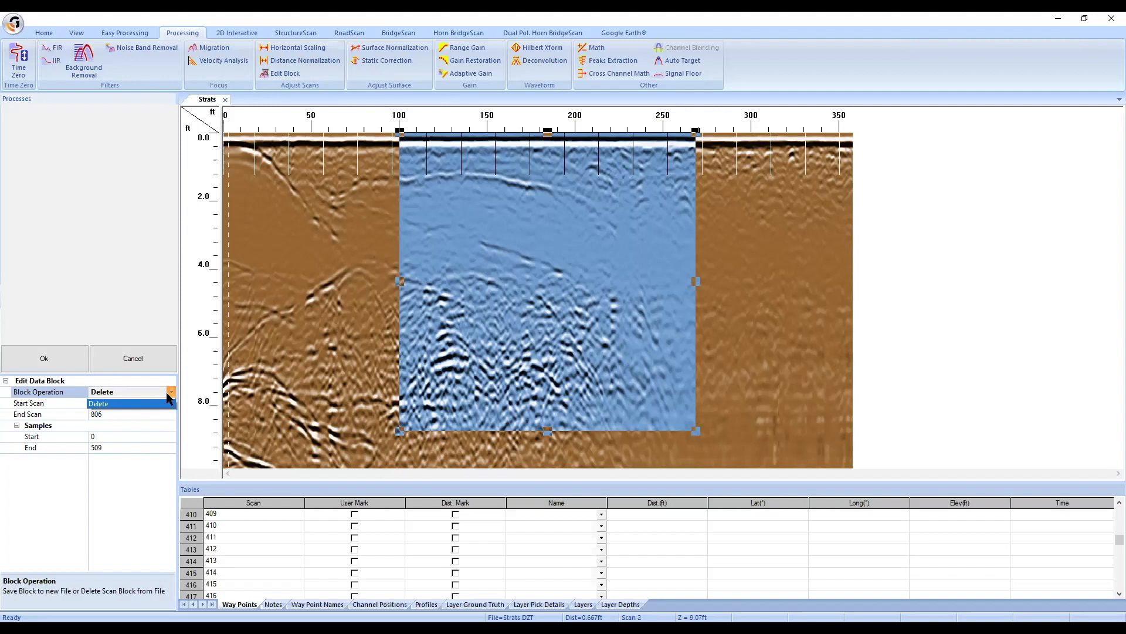
pyautogui.click(143, 404)
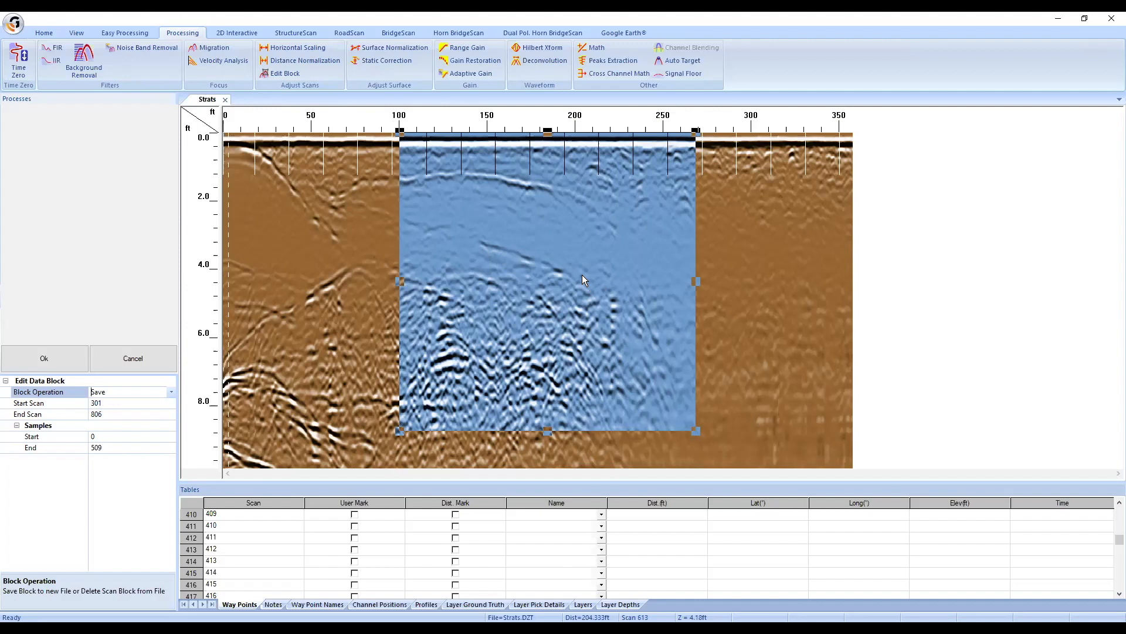
# Step: Move the marked block to the profile's beginning at scan 0, and set its end scan to 499
pyautogui.moveTo(590, 259); pyautogui.dragTo(393, 203)
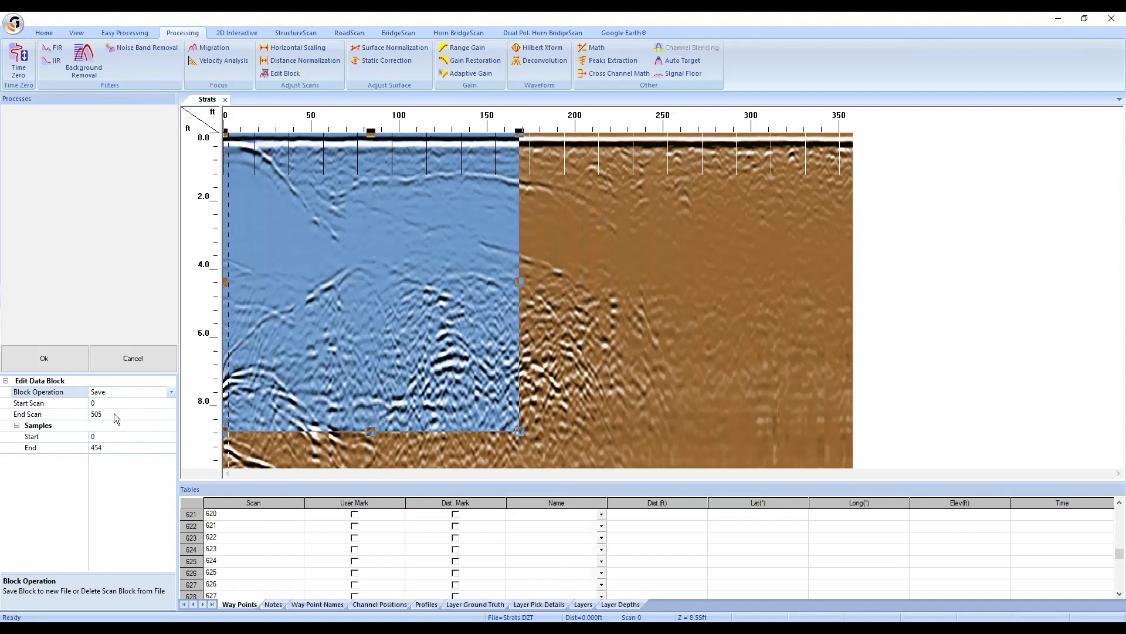
pyautogui.click(70, 404)
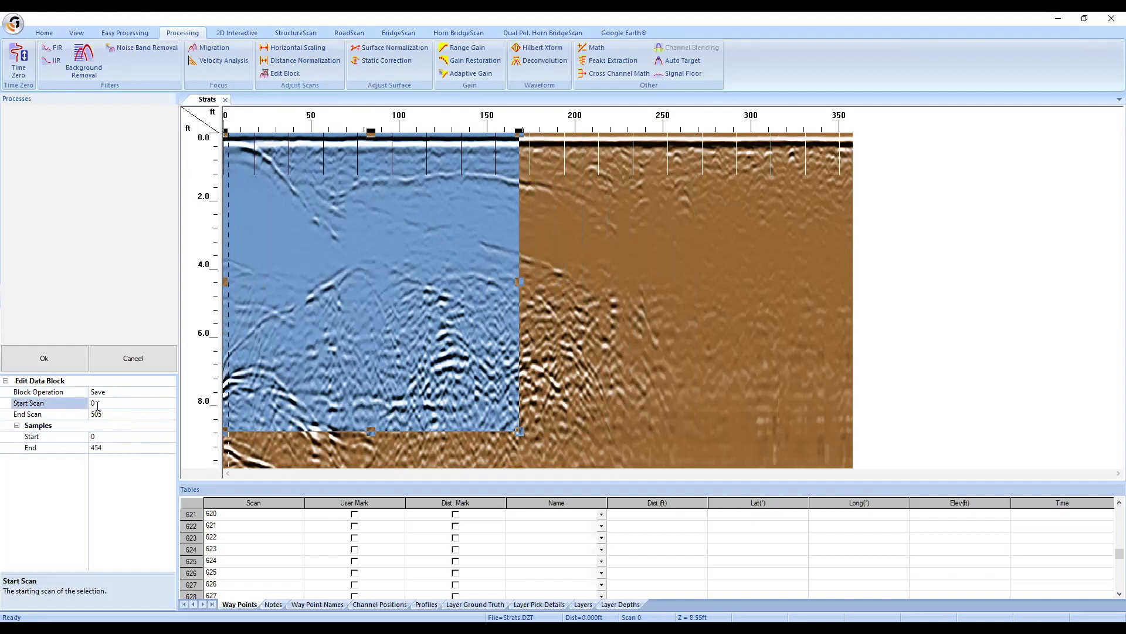
pyautogui.write('499')
pyautogui.click(63, 413)
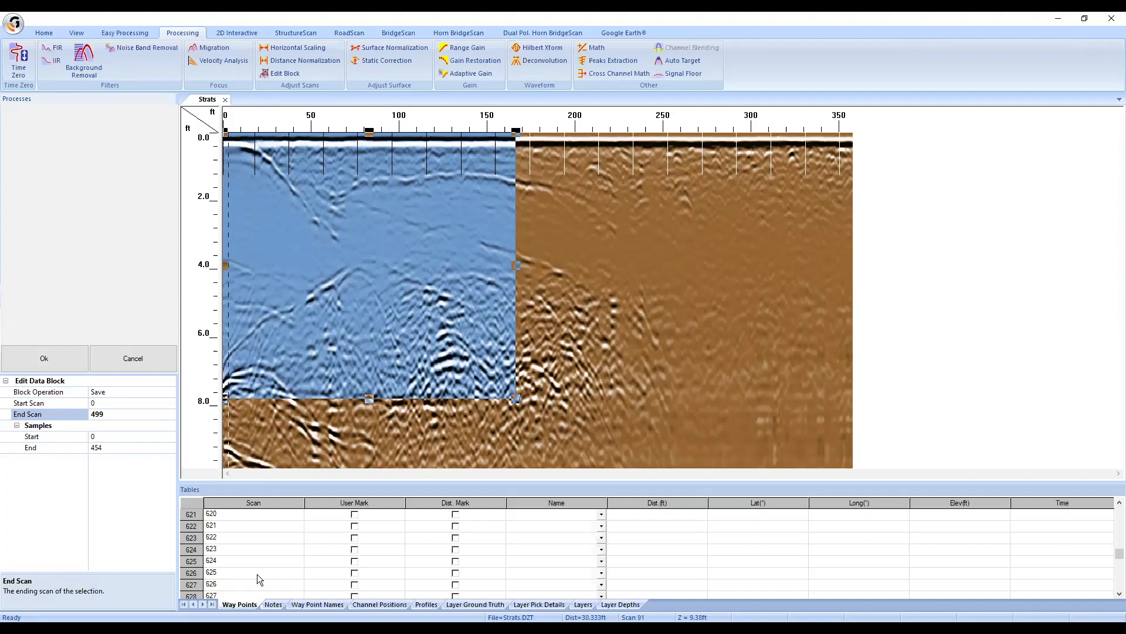
# Step: Set the block's ending sample to 511 and check the block operation setting
pyautogui.click(61, 439)
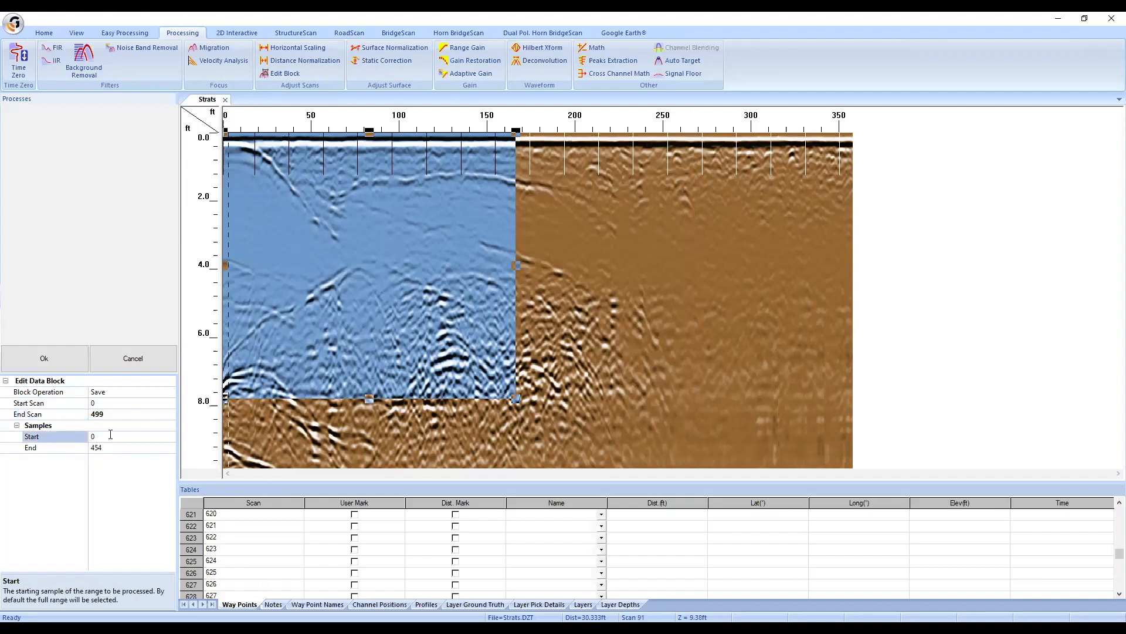
pyautogui.click(117, 450)
pyautogui.write('511')
pyautogui.press('Return')
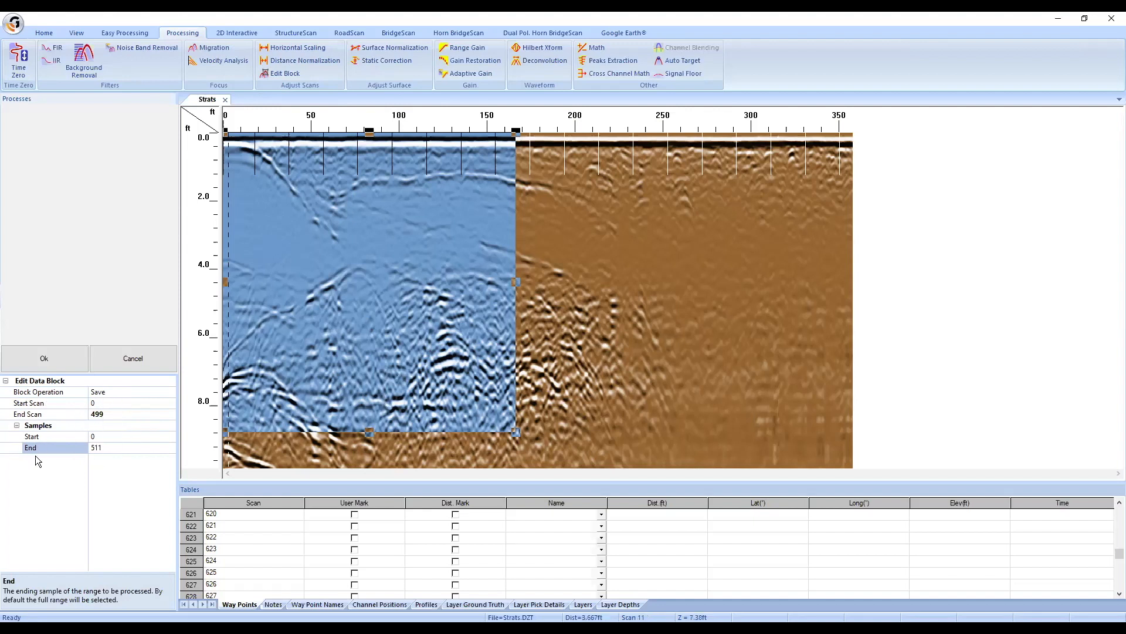
pyautogui.click(54, 392)
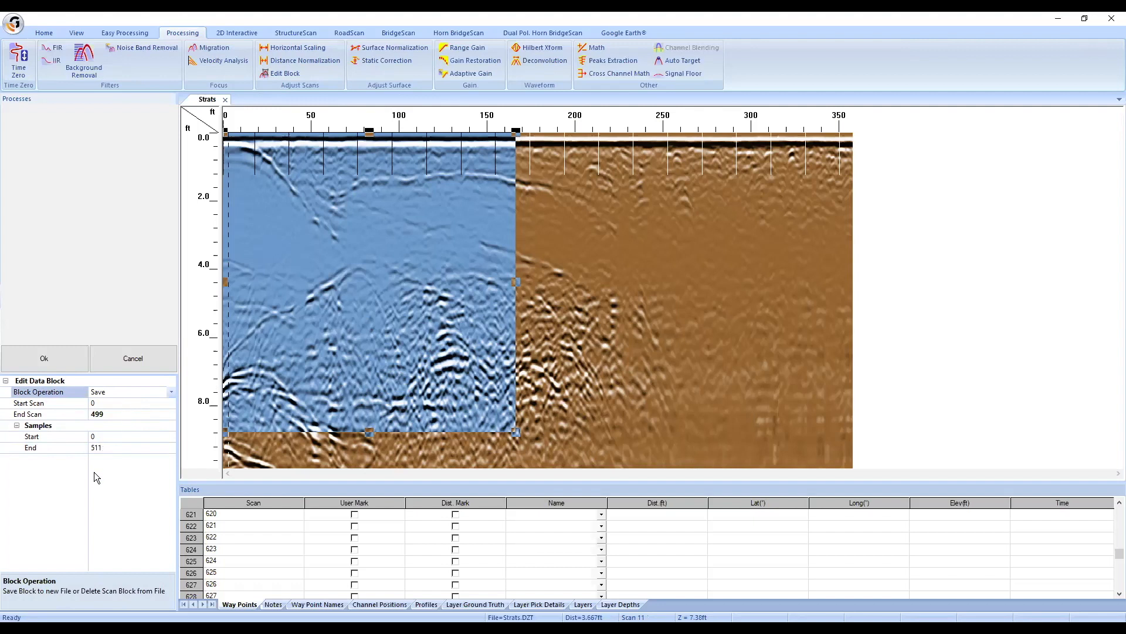
# Step: Check the block's scan and sample limits, and save scans 0 to 499 of Strats as a new file
pyautogui.click(48, 403)
pyautogui.click(47, 414)
pyautogui.click(48, 436)
pyautogui.click(49, 448)
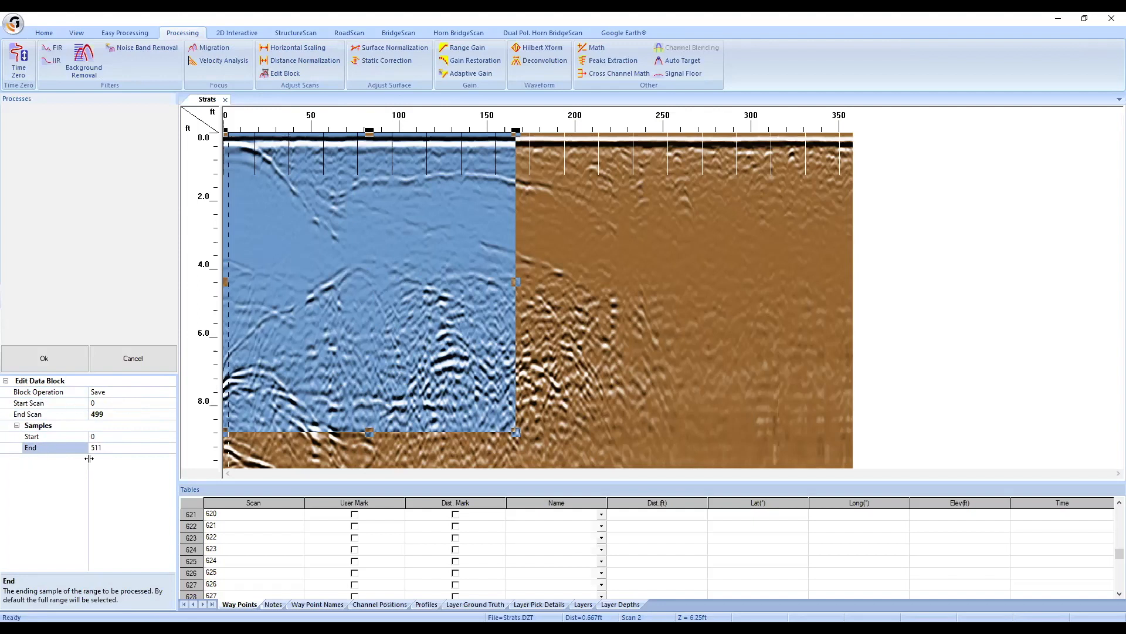
pyautogui.click(57, 363)
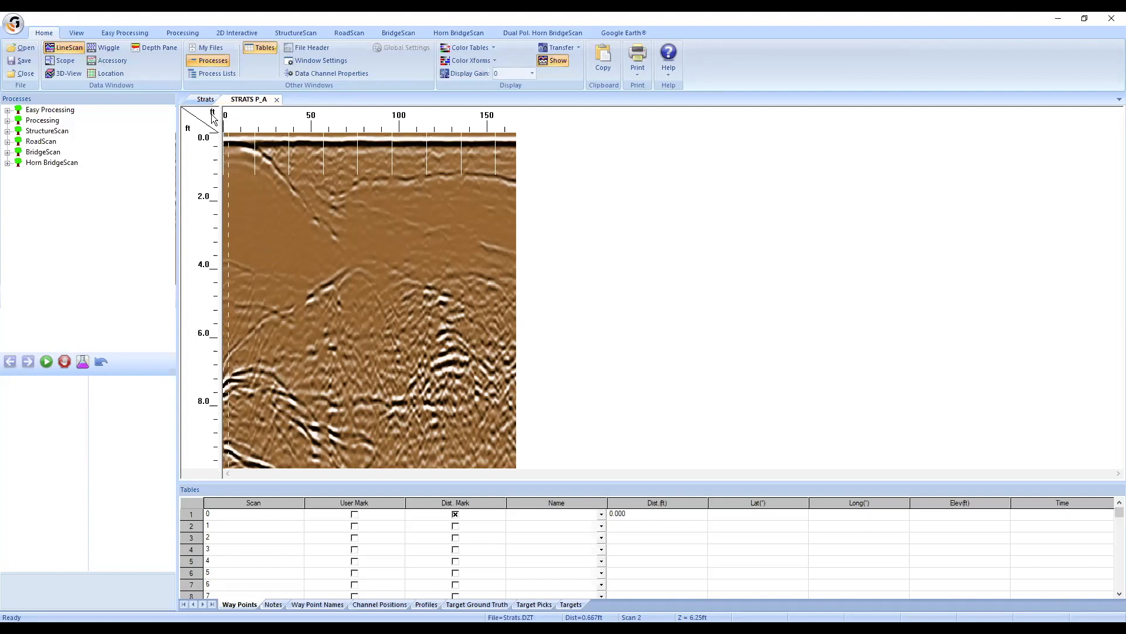
# Step: Start another Edit Block on the original Strats profile, with start scan 500 and end scan 1000
pyautogui.click(204, 99)
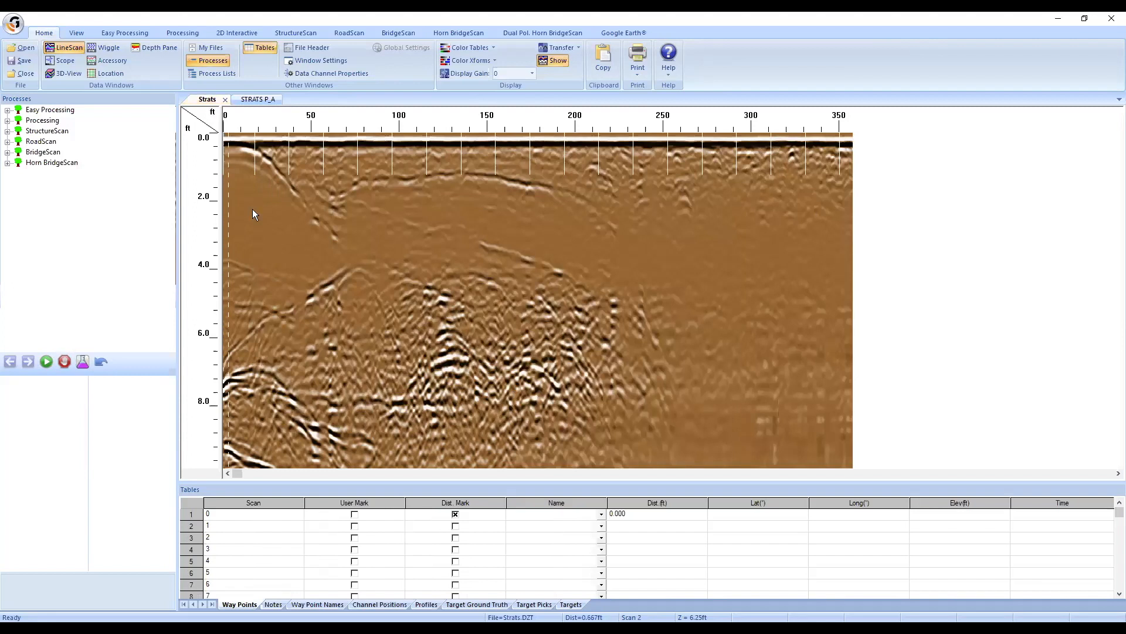
pyautogui.click(183, 33)
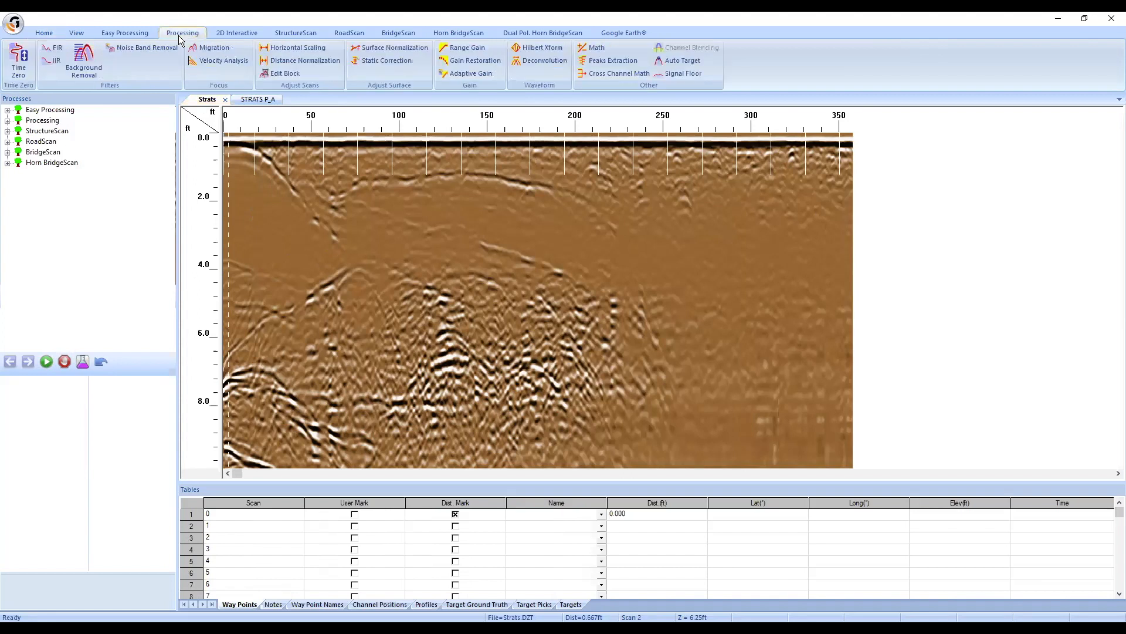
pyautogui.click(277, 71)
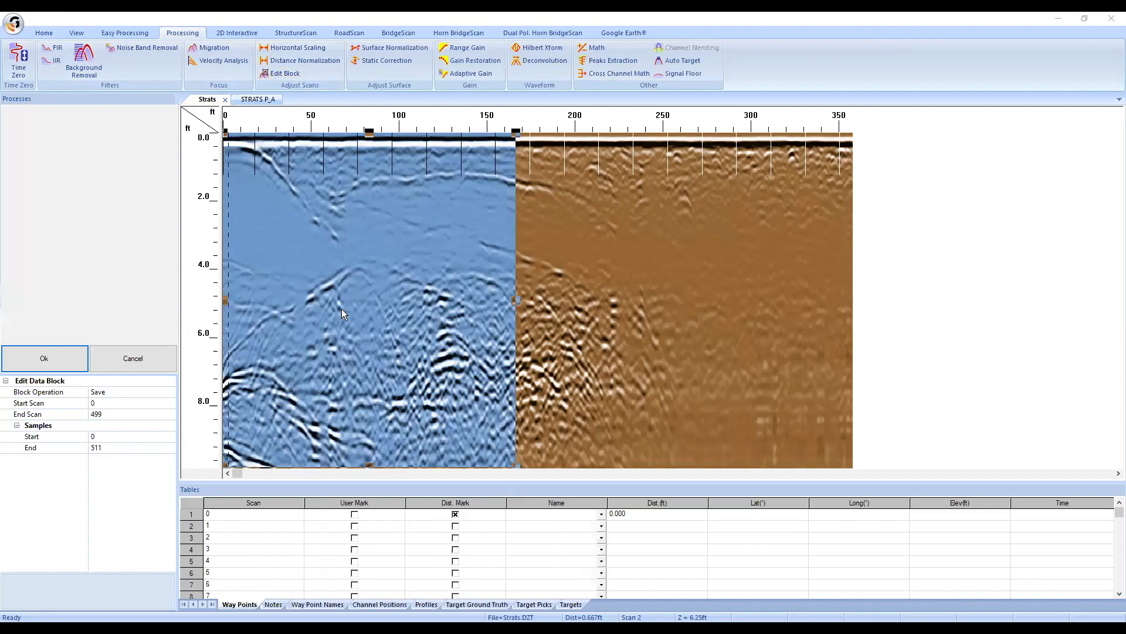
pyautogui.click(106, 404)
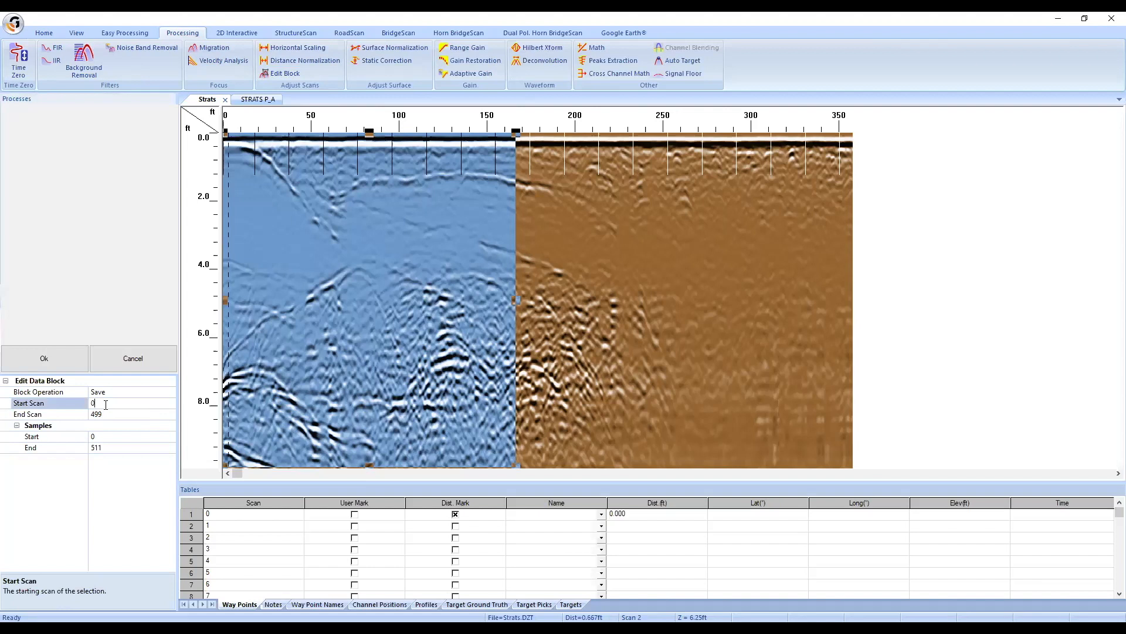
pyautogui.click(106, 404)
pyautogui.write('500')
pyautogui.press('Return')
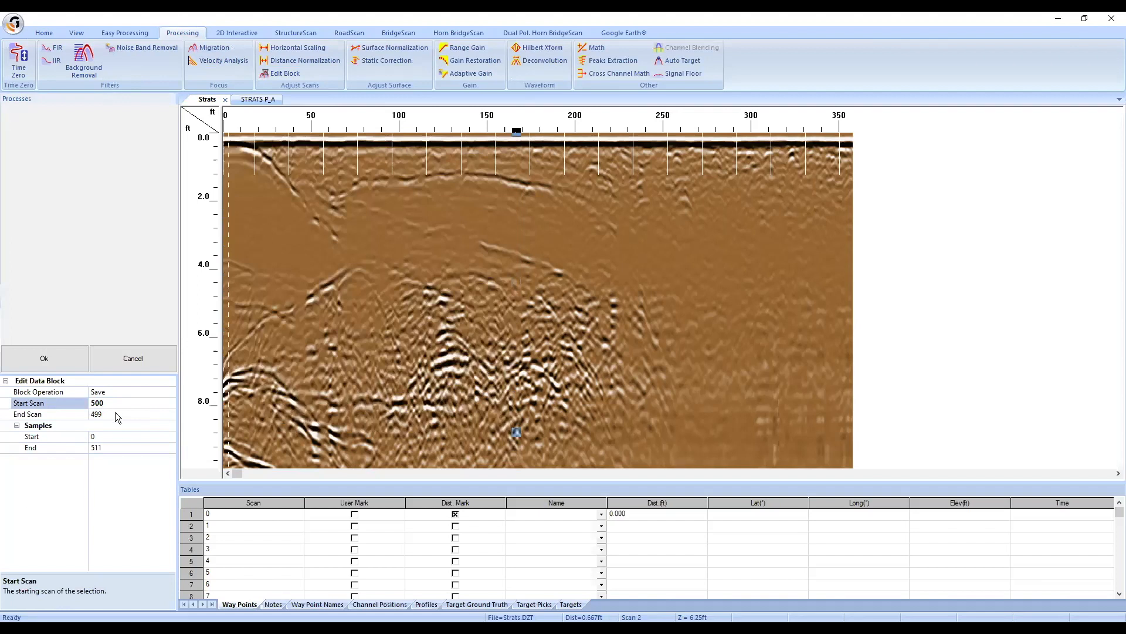
pyautogui.click(60, 414)
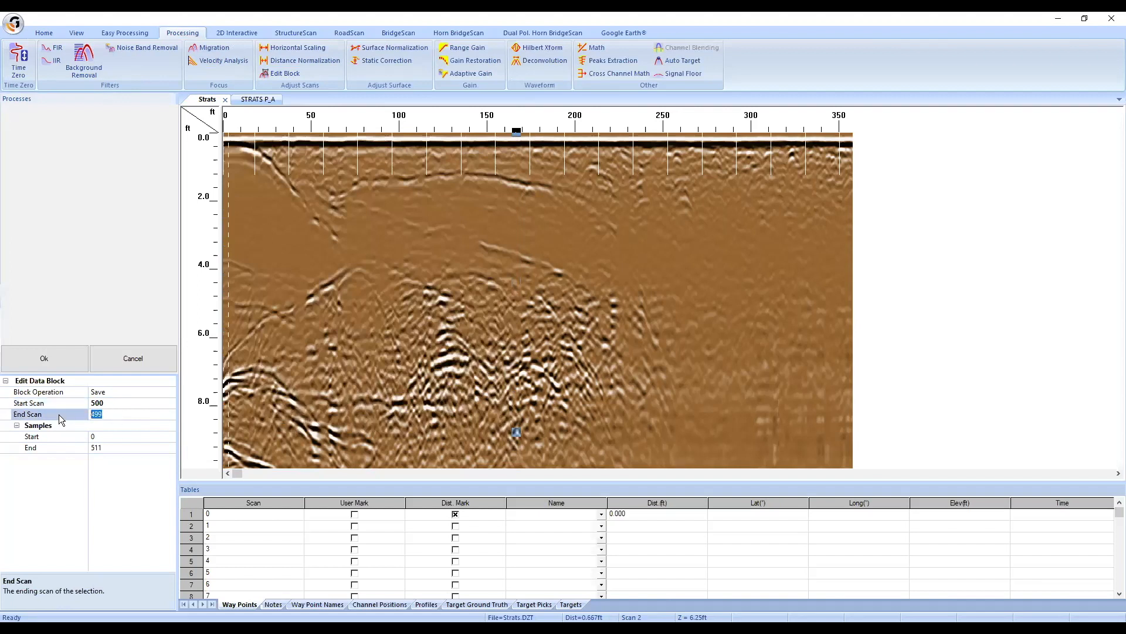
pyautogui.write('1000')
pyautogui.press('Return')
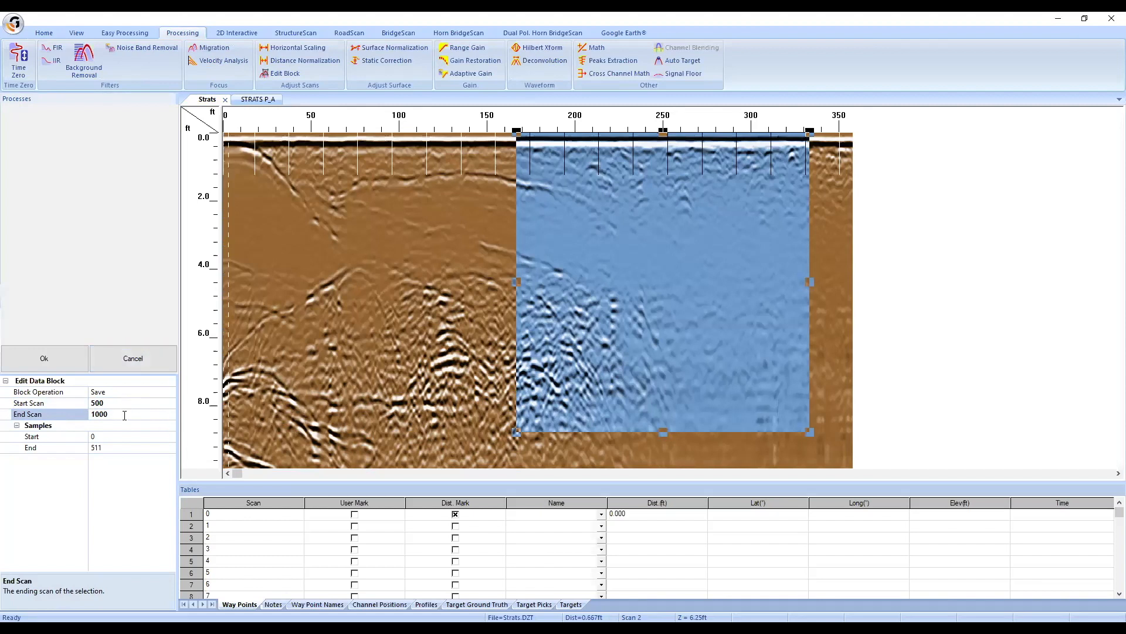
# Step: Check the block's sample range, scan limits and operation, and save the marked block as a new file
pyautogui.click(56, 437)
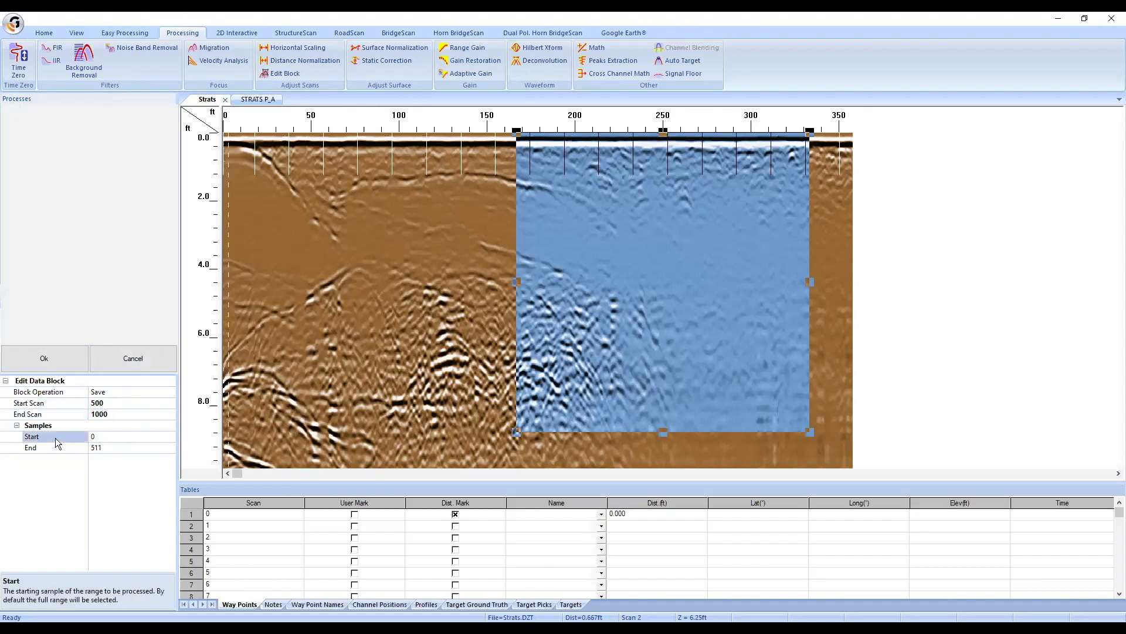
pyautogui.click(115, 449)
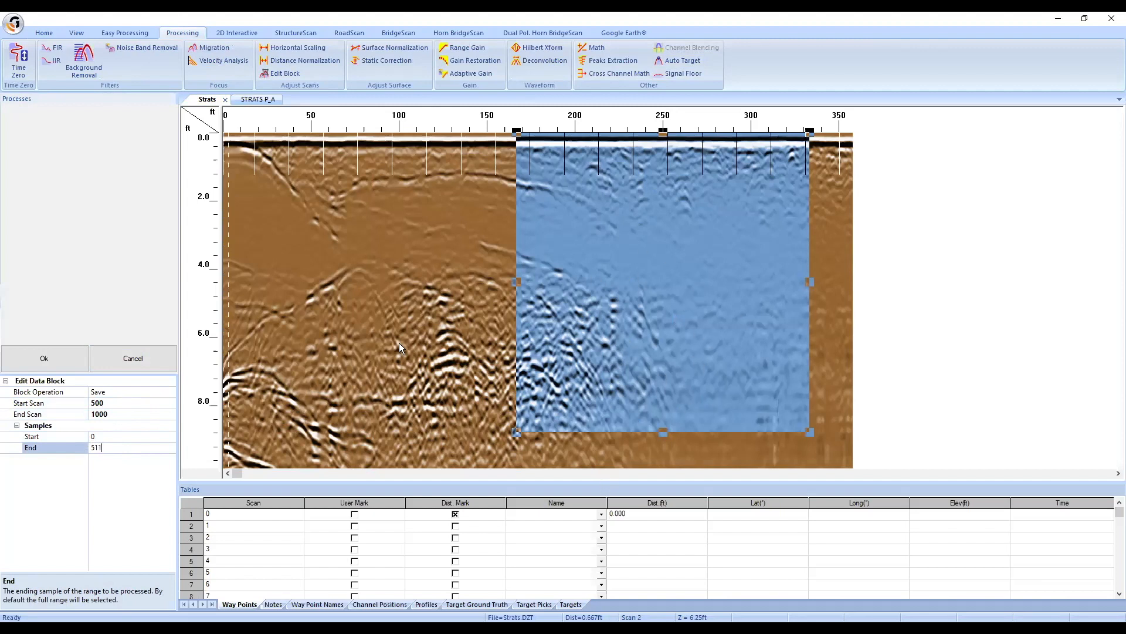
pyautogui.click(40, 404)
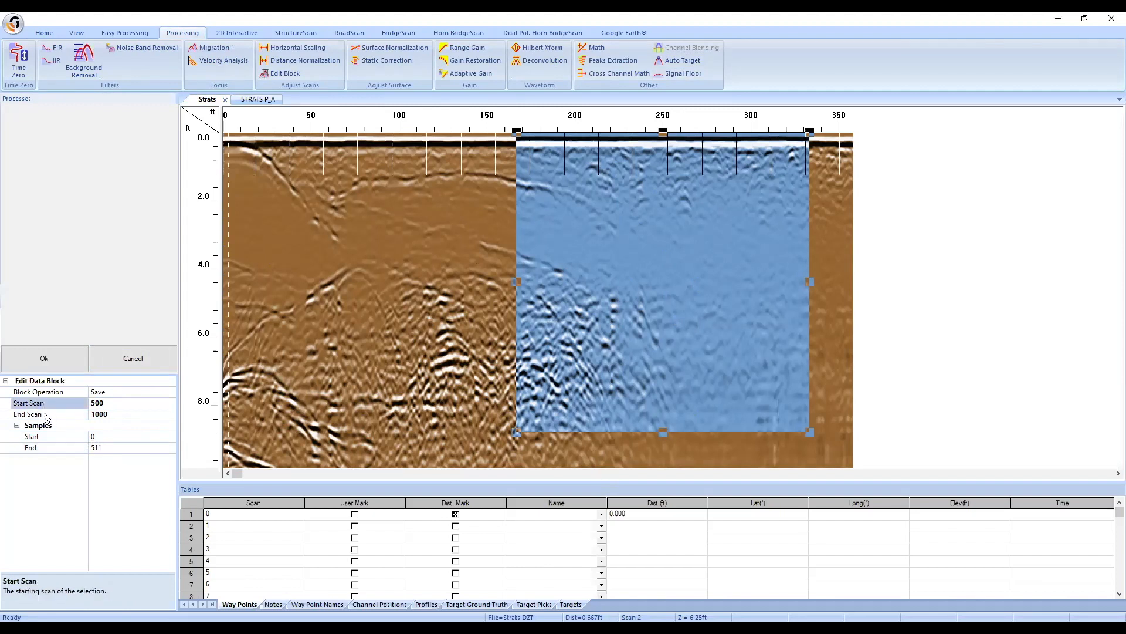
pyautogui.click(49, 415)
pyautogui.click(61, 393)
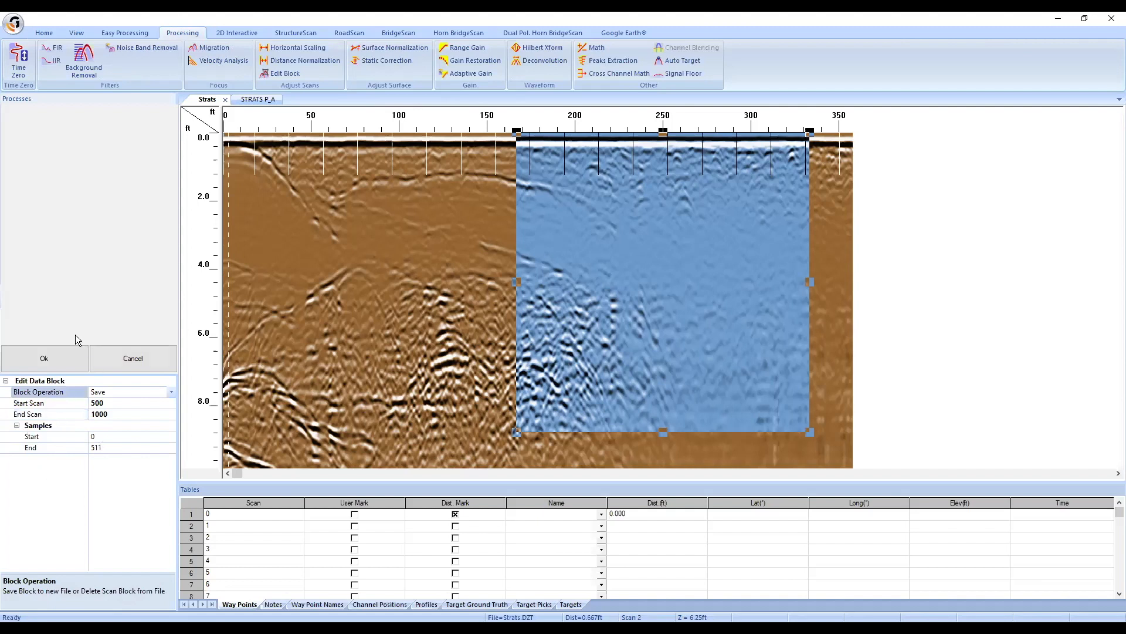
pyautogui.click(52, 355)
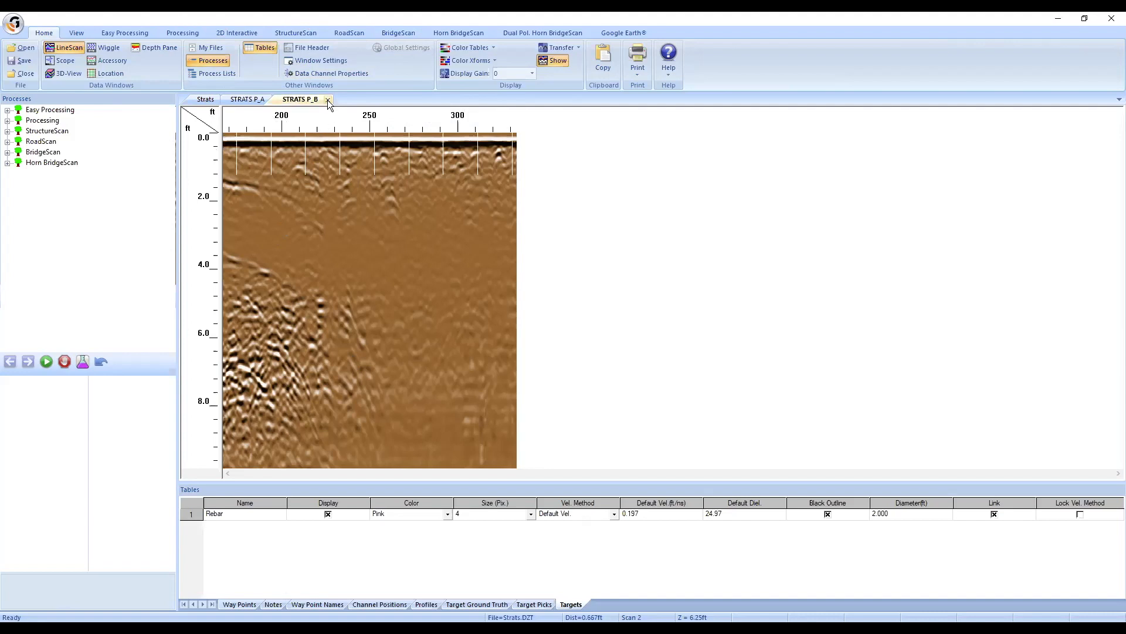
# Step: Close all open Strats block files, and close the Strats and MY FIRST FILE profiles
pyautogui.click(14, 24)
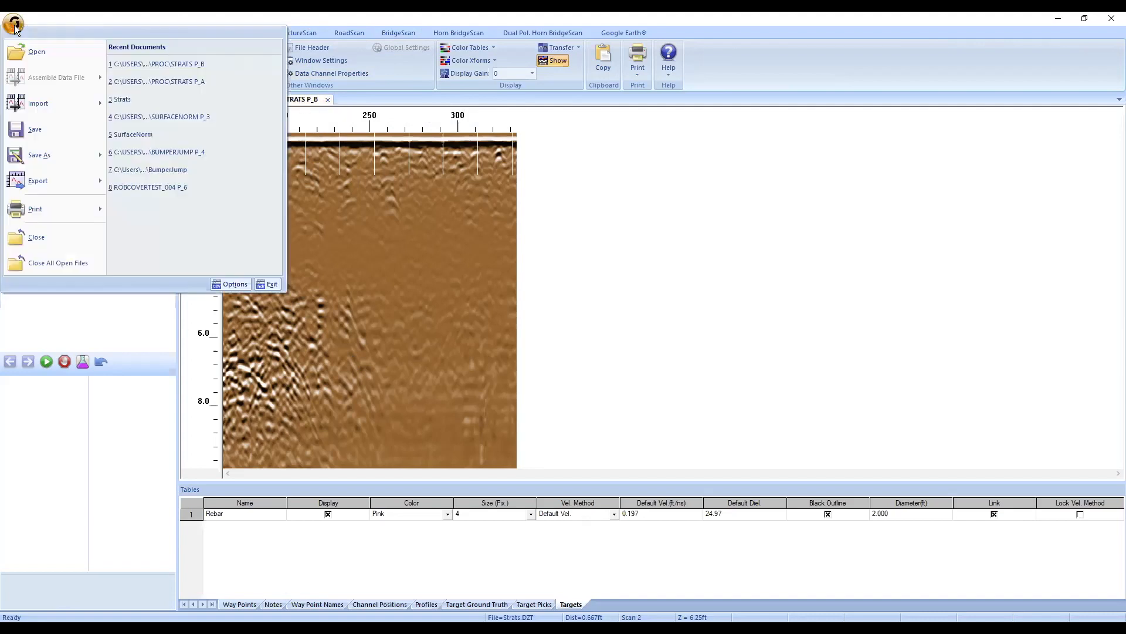
pyautogui.click(36, 267)
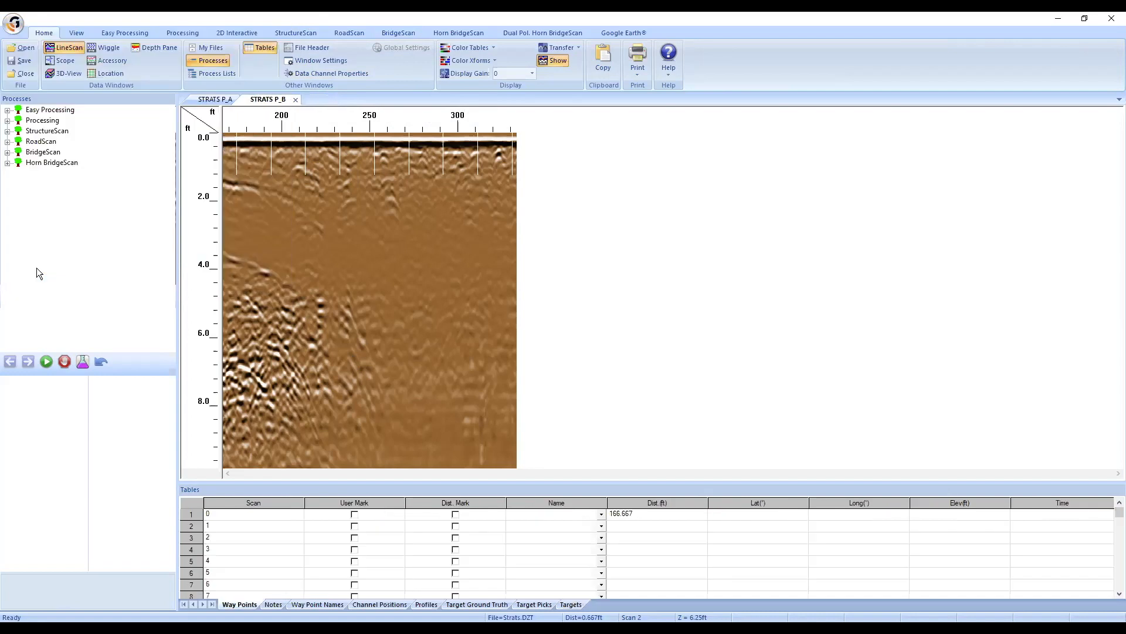
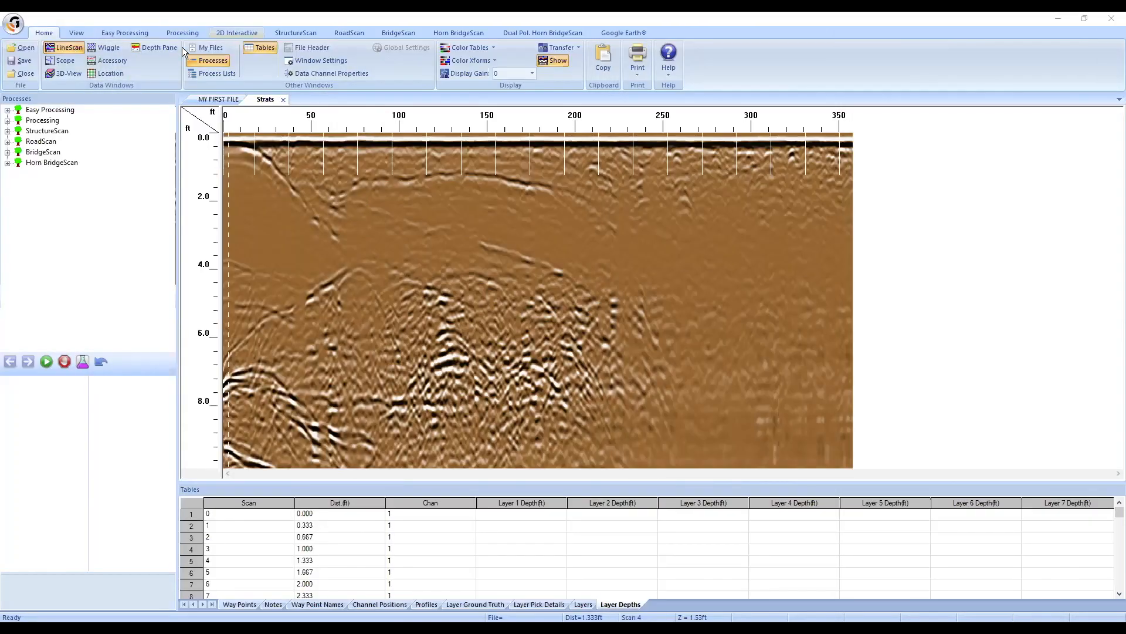
pyautogui.click(283, 101)
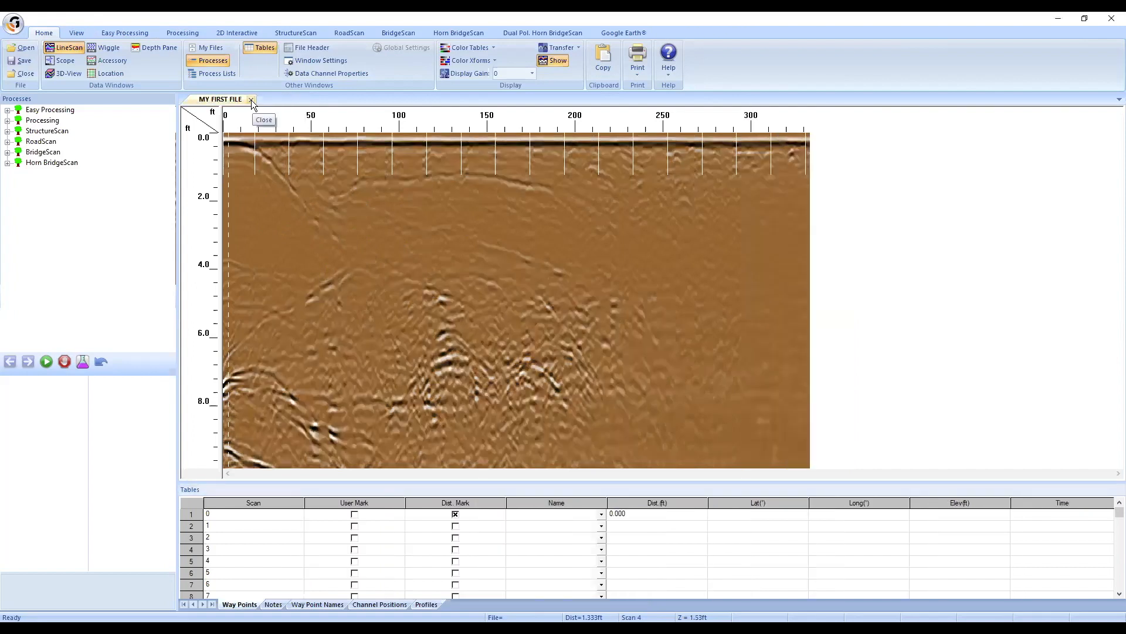
pyautogui.click(251, 101)
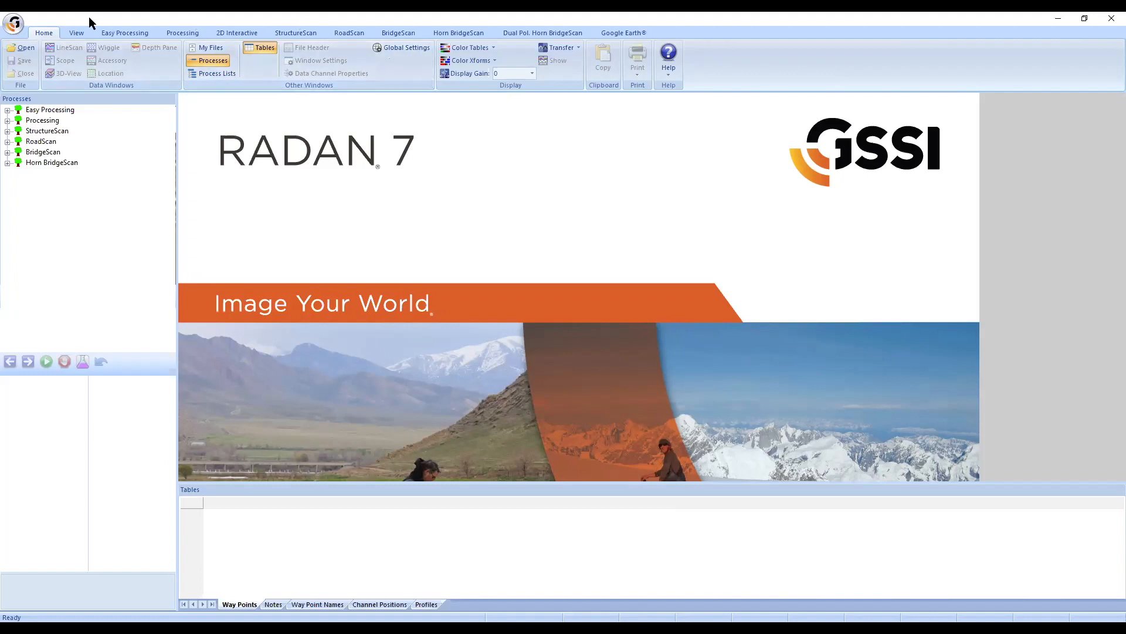
# Step: Open the BandPass profile from the GSSI Sample Data - Modified folder and hide the data tables
pyautogui.click(19, 28)
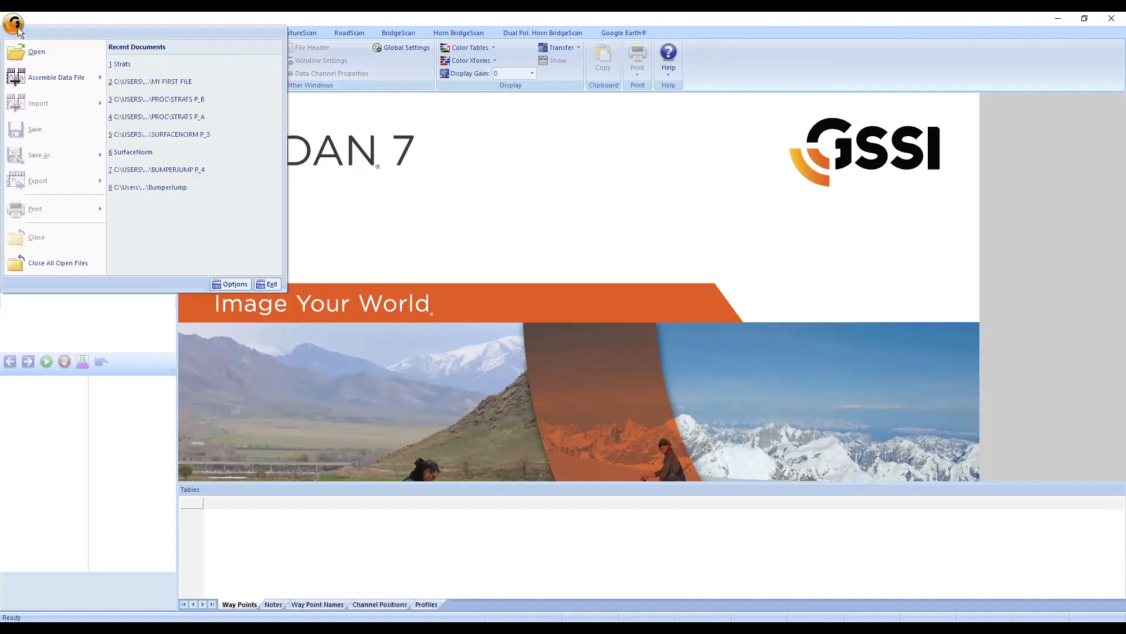
pyautogui.click(36, 51)
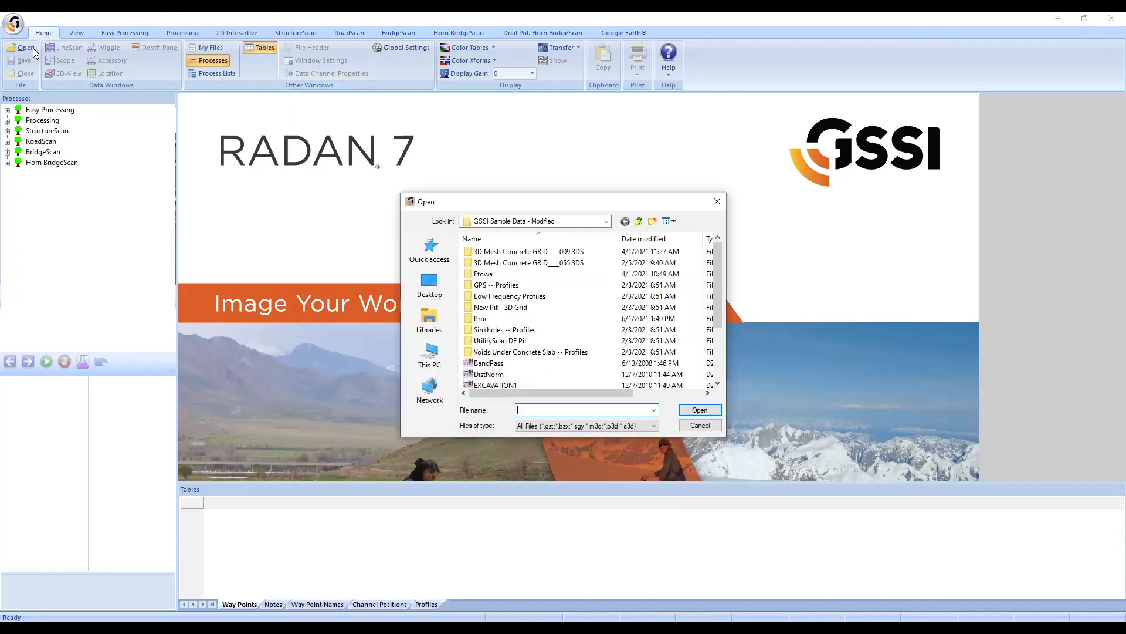
pyautogui.scroll(-1, 543, 267)
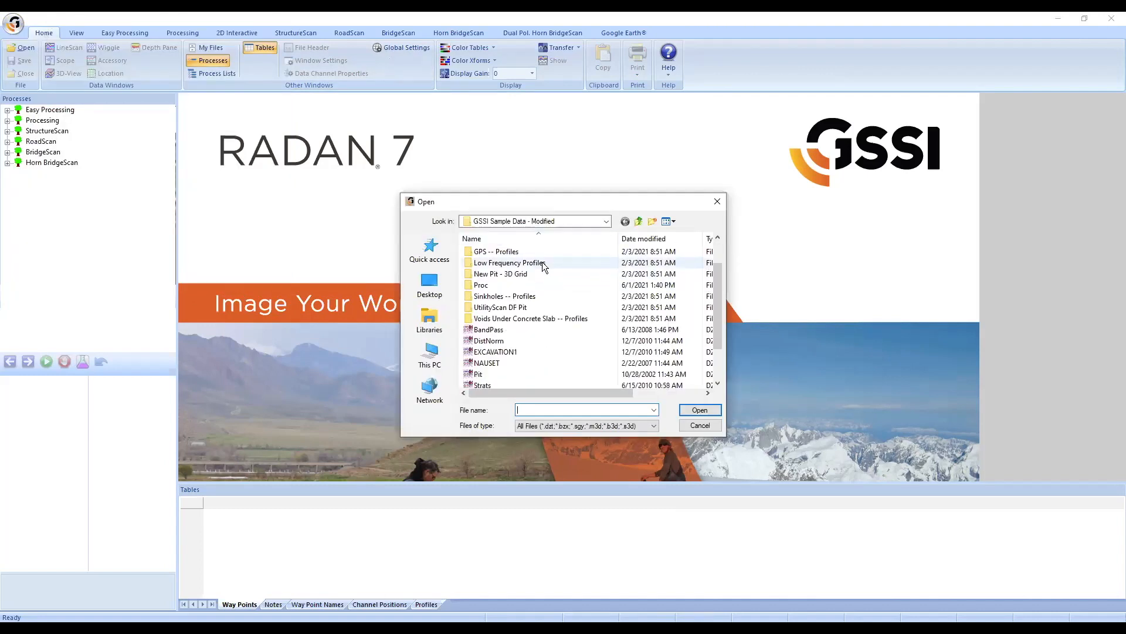
pyautogui.doubleClick(509, 328)
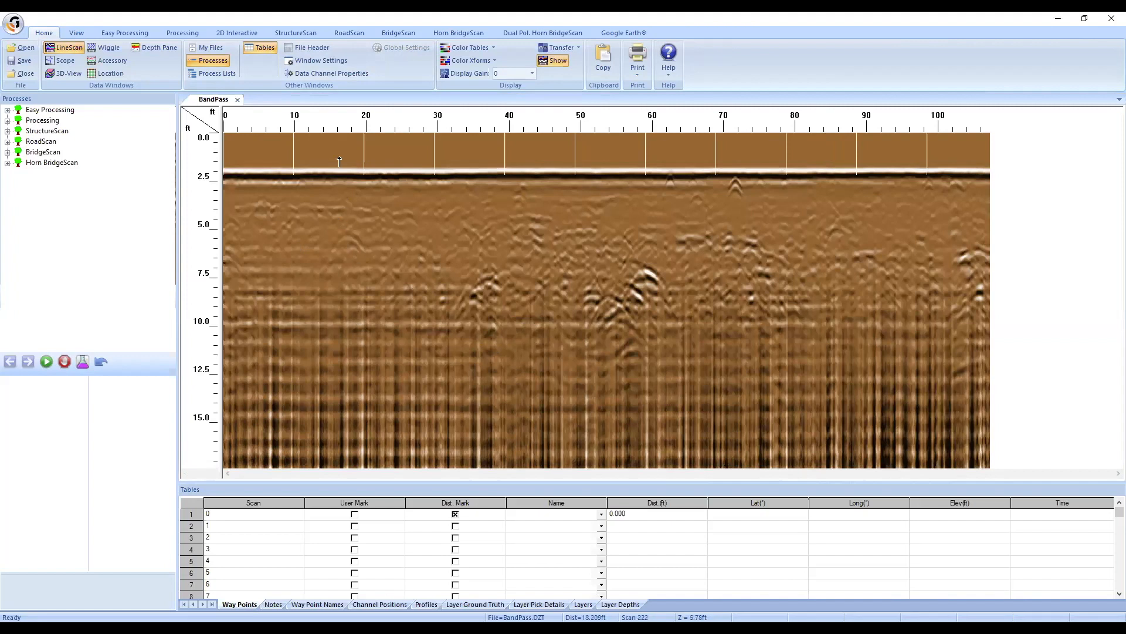
pyautogui.click(267, 49)
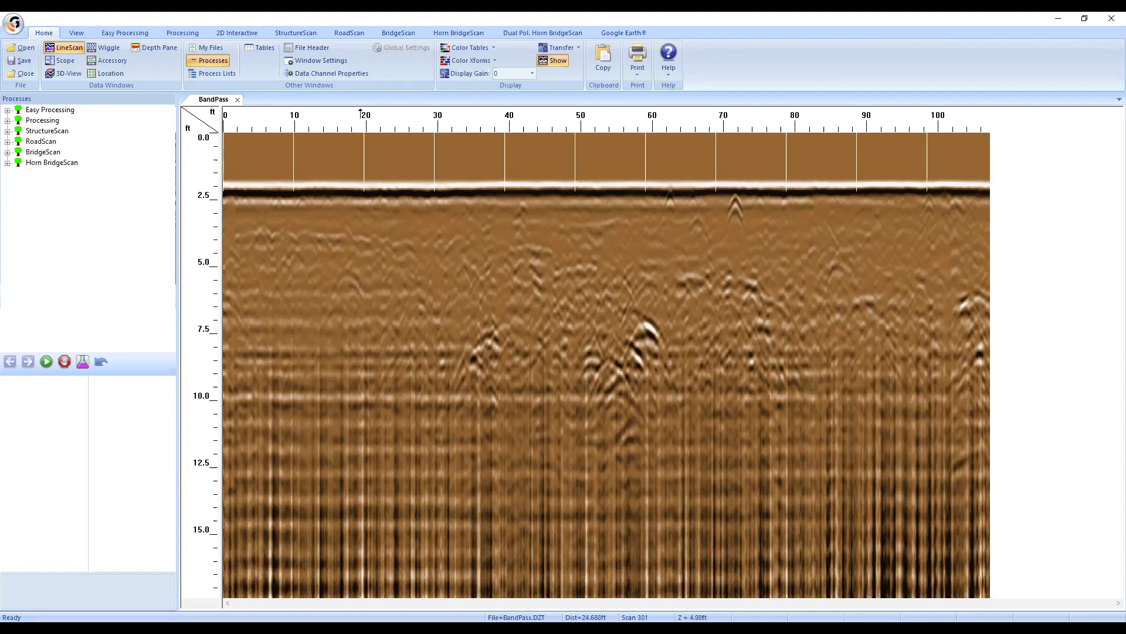
# Step: Display the BandPass file header and check its GPR System entry and the profile's surface reflection
pyautogui.click(312, 45)
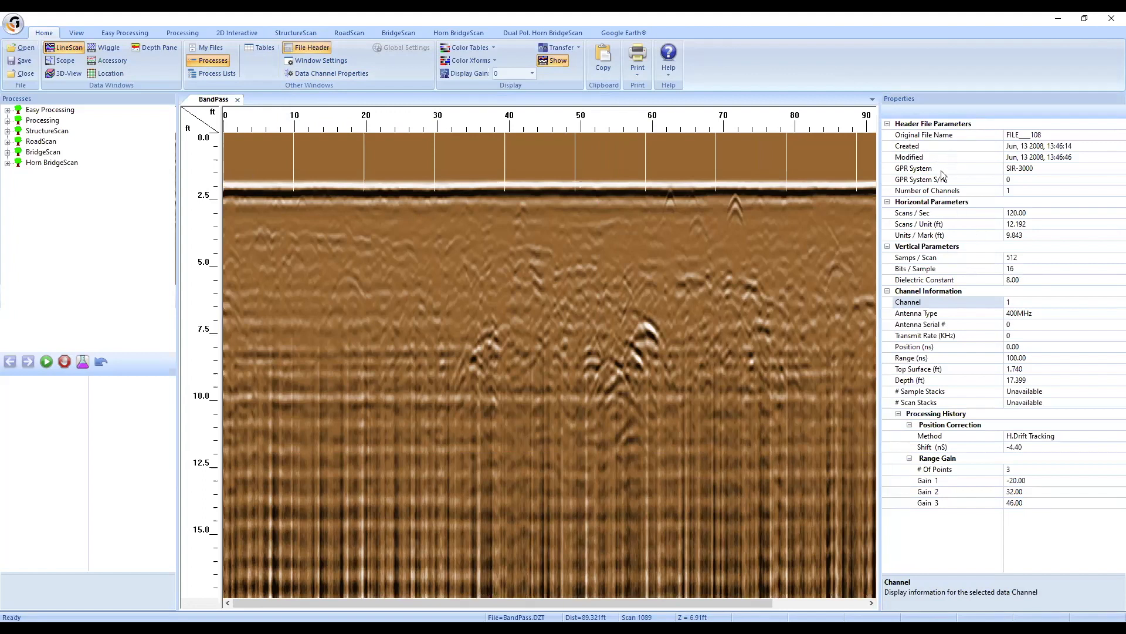
pyautogui.click(920, 170)
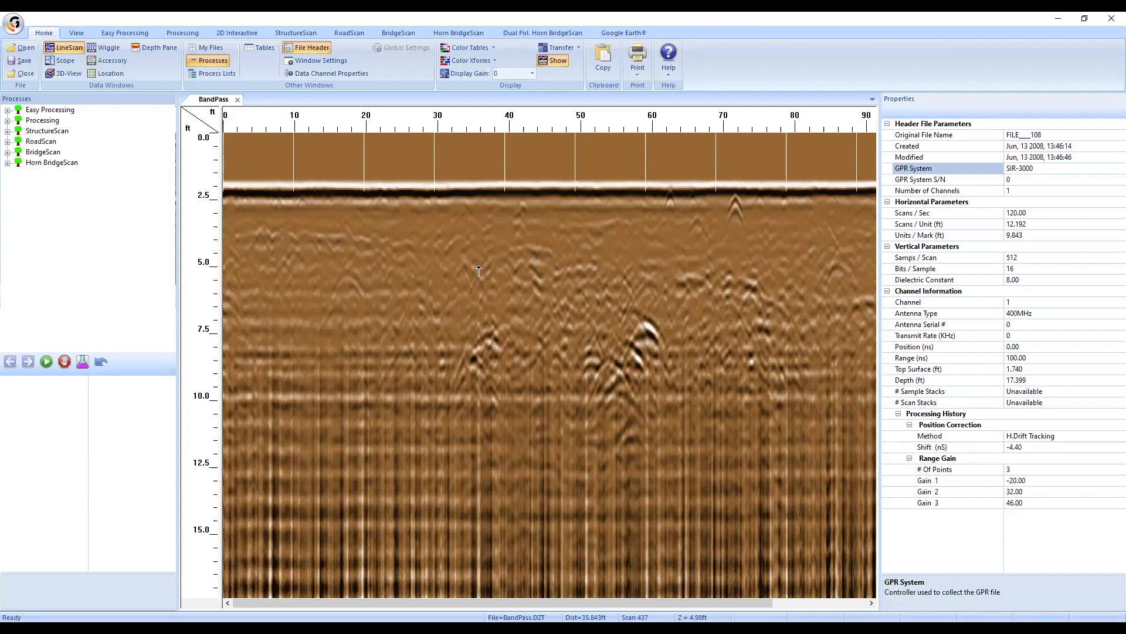
pyautogui.moveTo(322, 186); pyautogui.dragTo(354, 189)
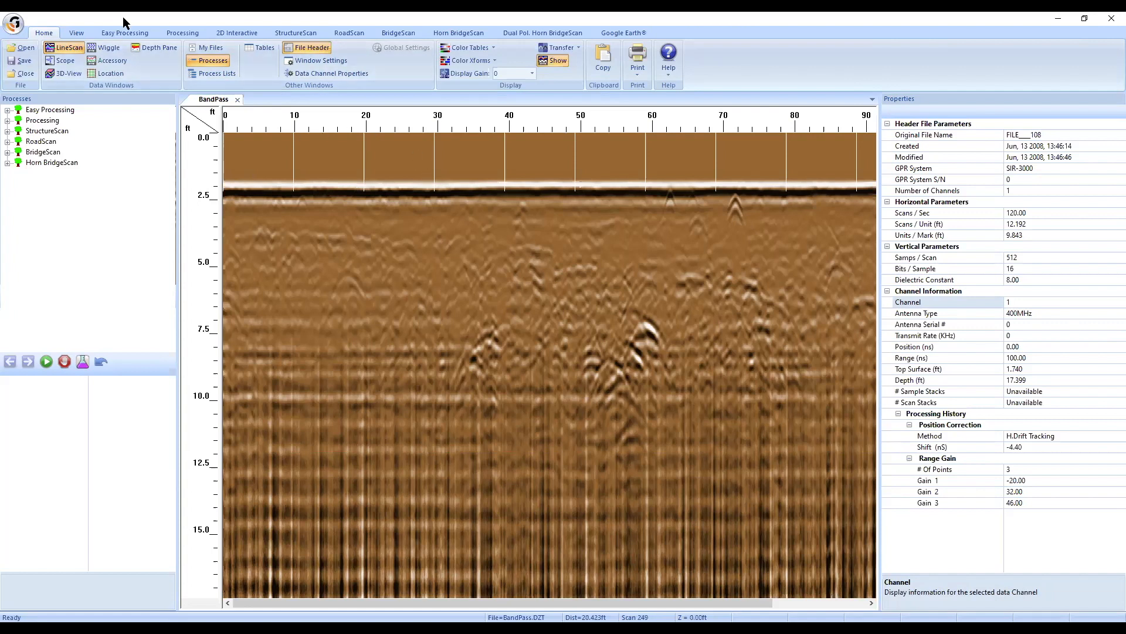
# Step: Start a manual Time Zero correction on BandPass and move the trace to a shift of -1.56 ns
pyautogui.click(187, 33)
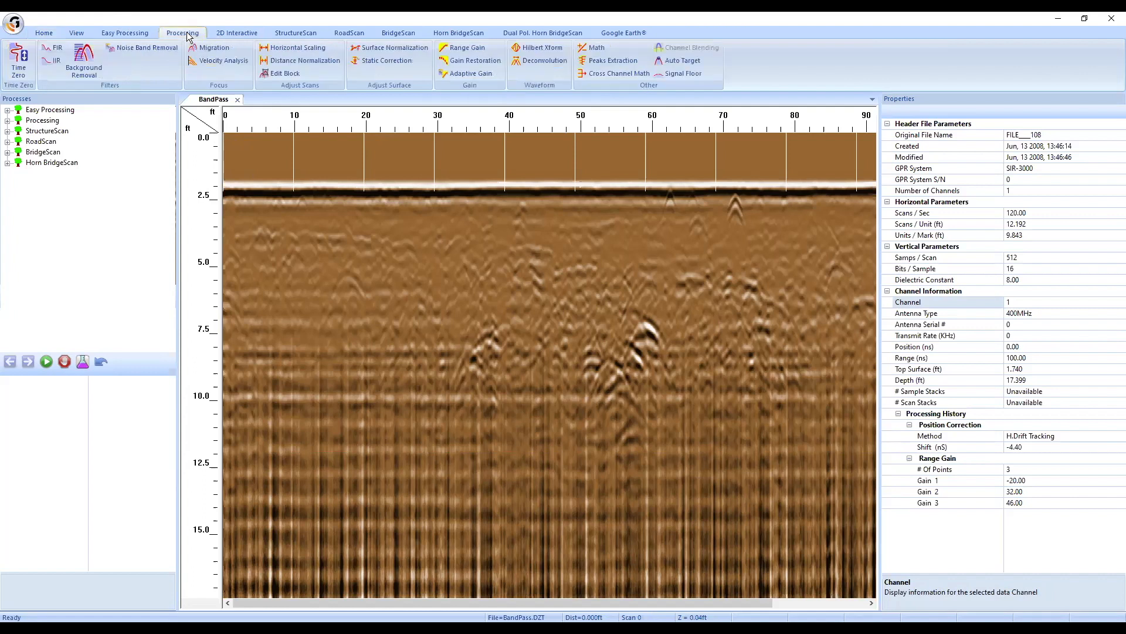
pyautogui.click(24, 71)
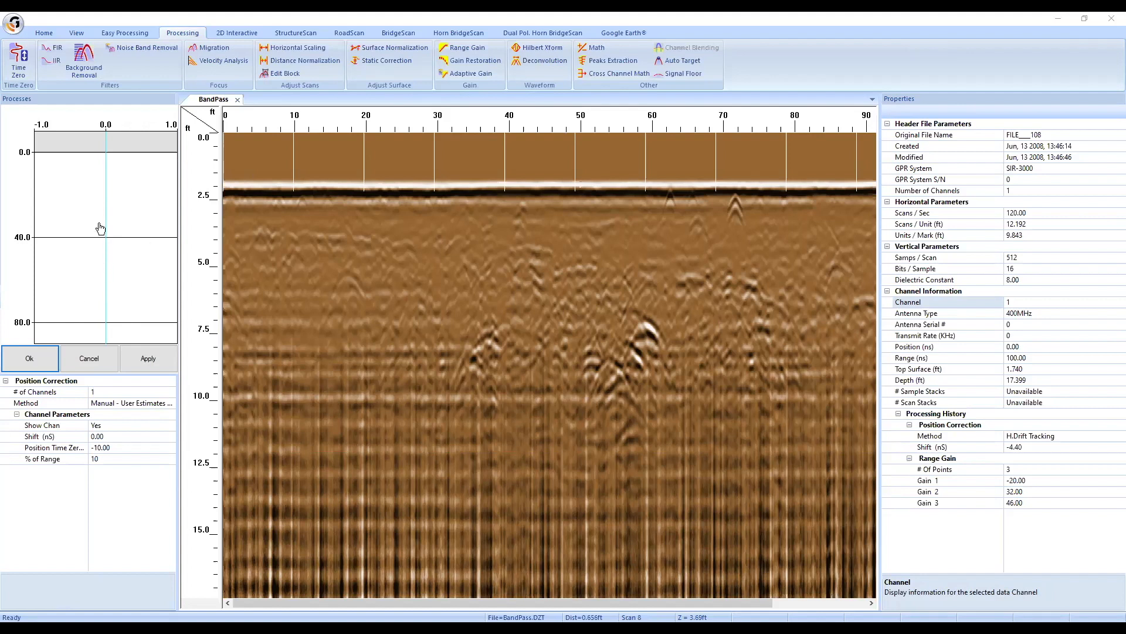
pyautogui.moveTo(99, 223); pyautogui.dragTo(114, 236)
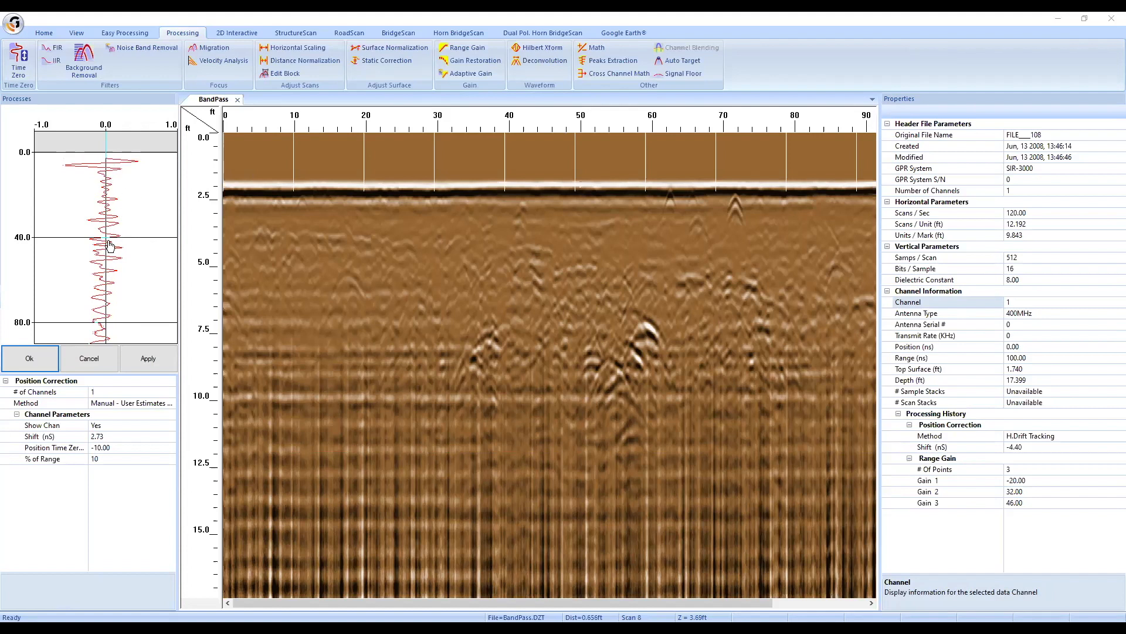
pyautogui.moveTo(109, 218)
pyautogui.mouseDown()
pyautogui.moveTo(106, 166)
pyautogui.moveTo(95, 167)
pyautogui.mouseUp()
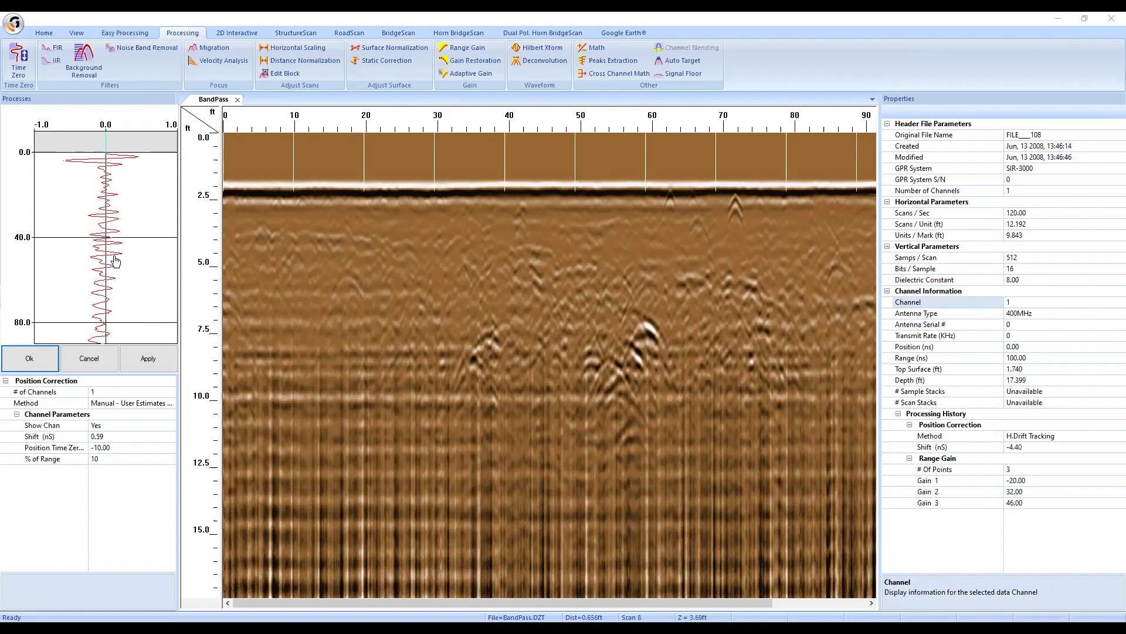
pyautogui.moveTo(109, 219); pyautogui.dragTo(110, 215)
pyautogui.moveTo(108, 194); pyautogui.dragTo(109, 187)
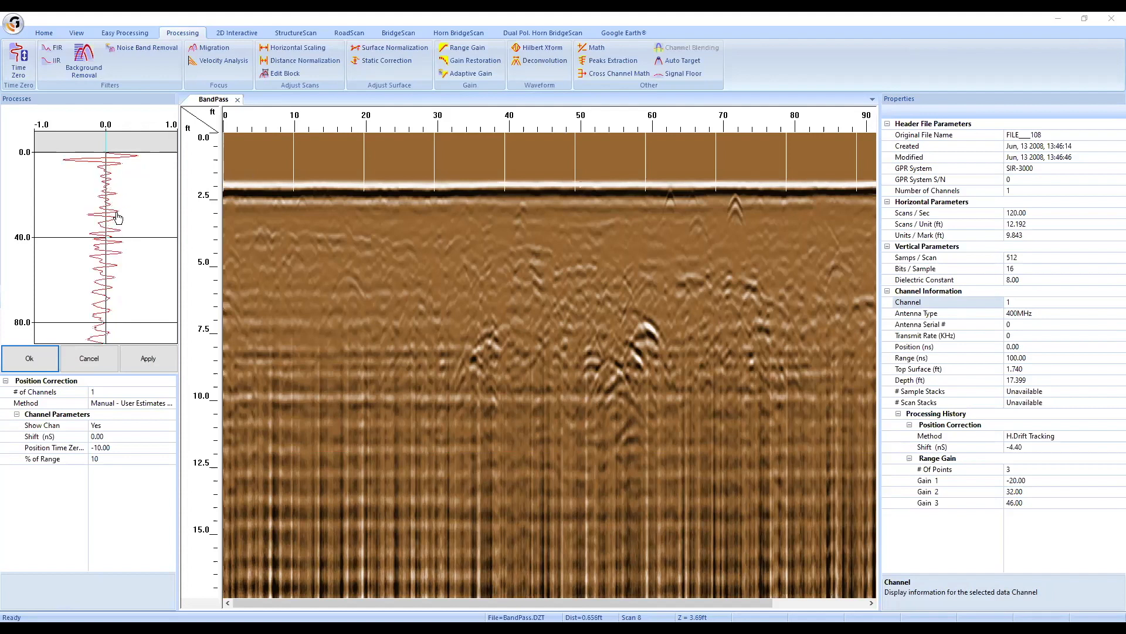
pyautogui.moveTo(113, 206); pyautogui.dragTo(101, 195)
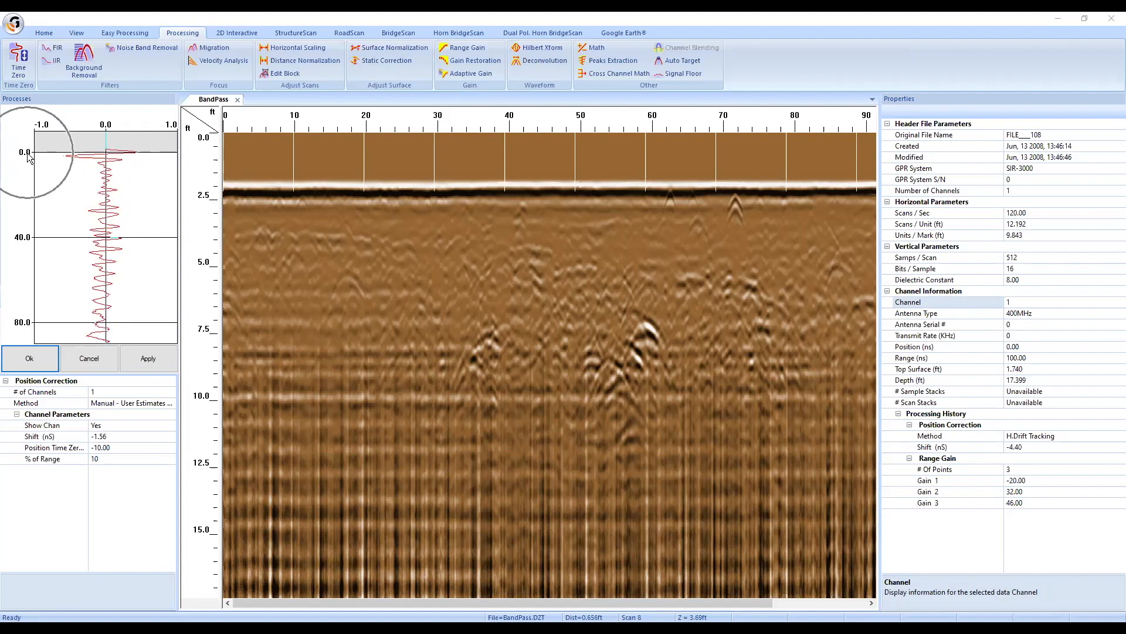
pyautogui.press('ctrl')
pyautogui.press('ctrl')
pyautogui.press('ctrl')
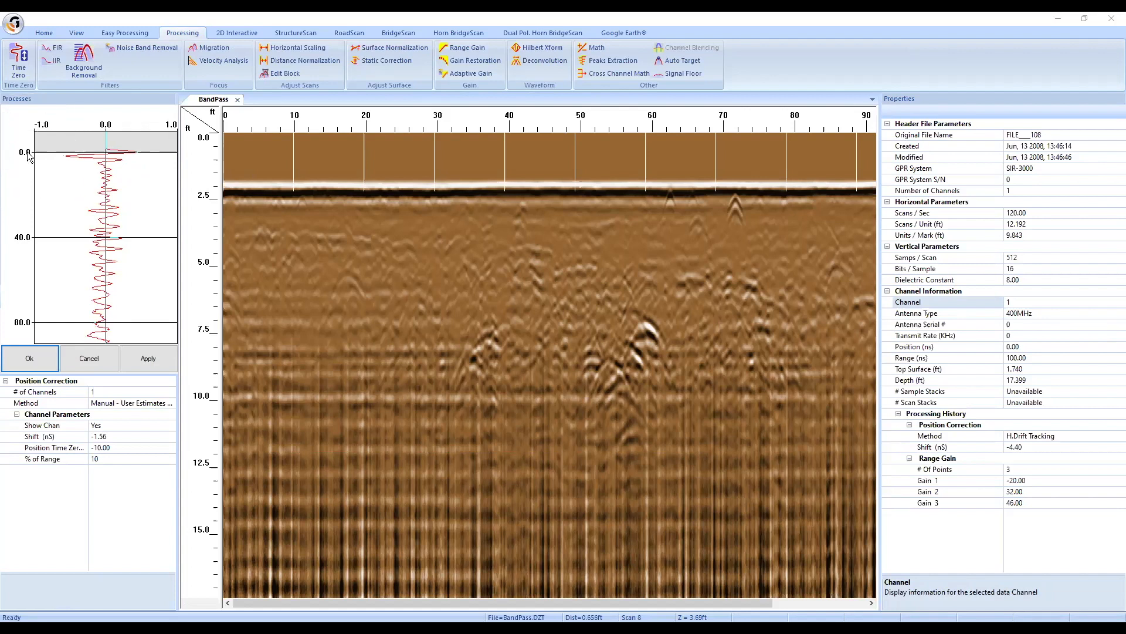
pyautogui.press('ctrl')
# Step: Switch the BandPass position correction method from manual estimation to Auto Peak
pyautogui.click(58, 404)
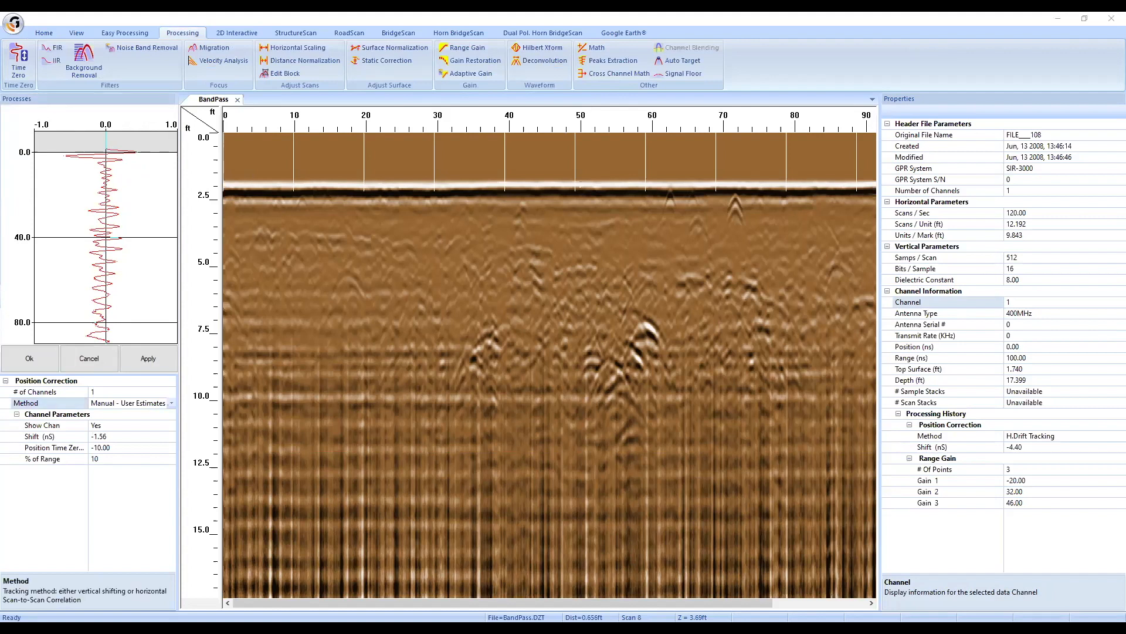
pyautogui.click(53, 409)
pyautogui.click(170, 403)
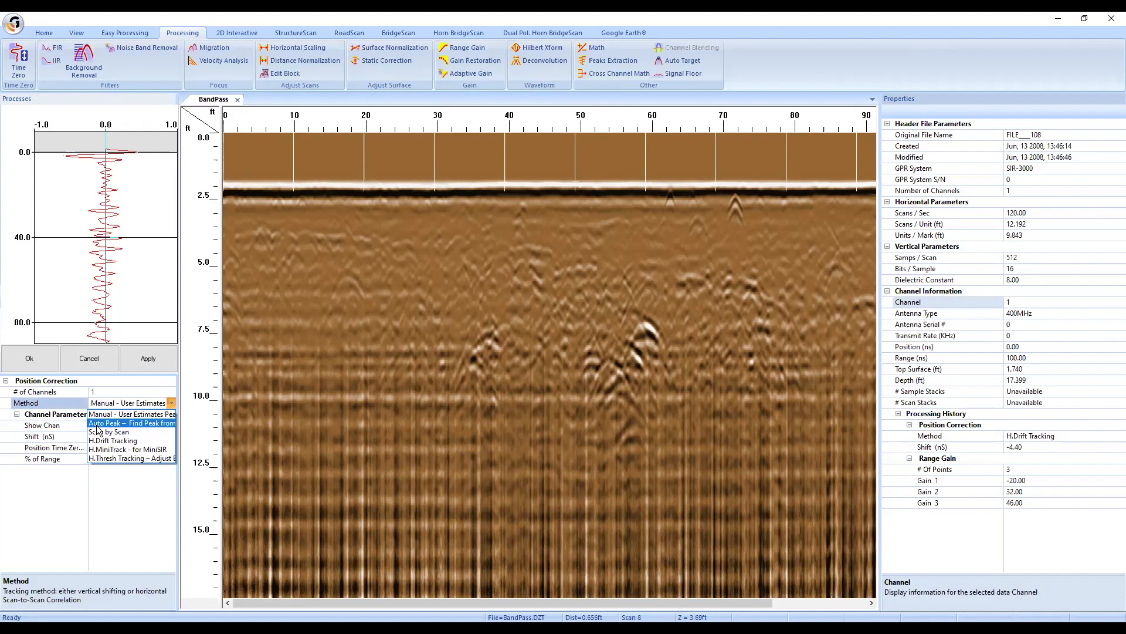
pyautogui.click(97, 425)
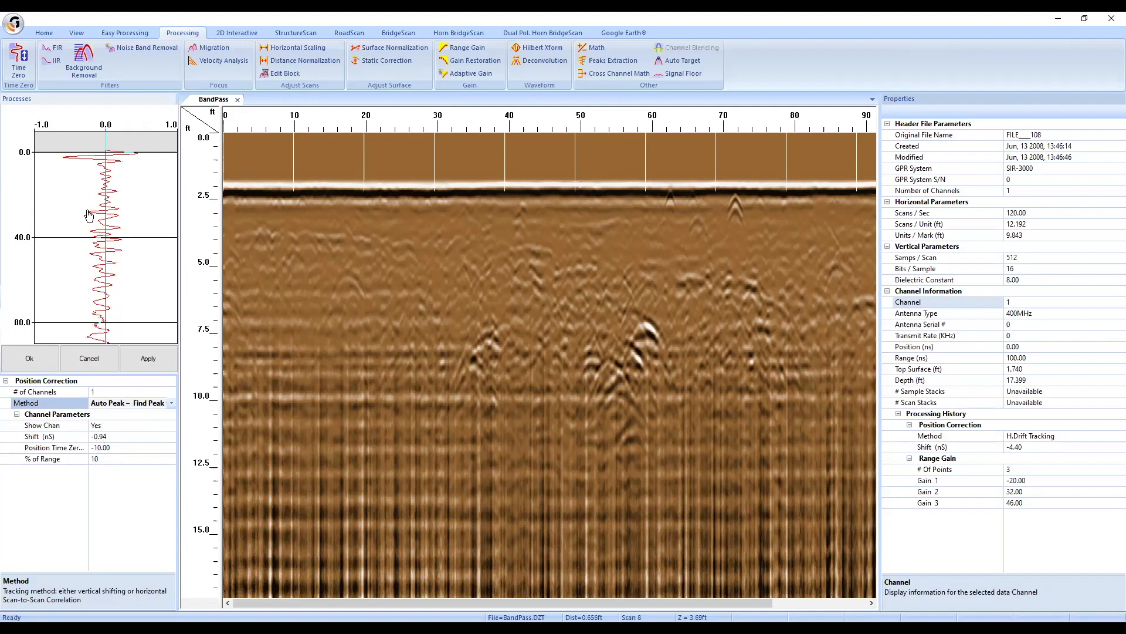
# Step: Return the position correction method to Manual and move the trace to a shift of 0.82 ns, then back to -0.94 ns
pyautogui.click(170, 404)
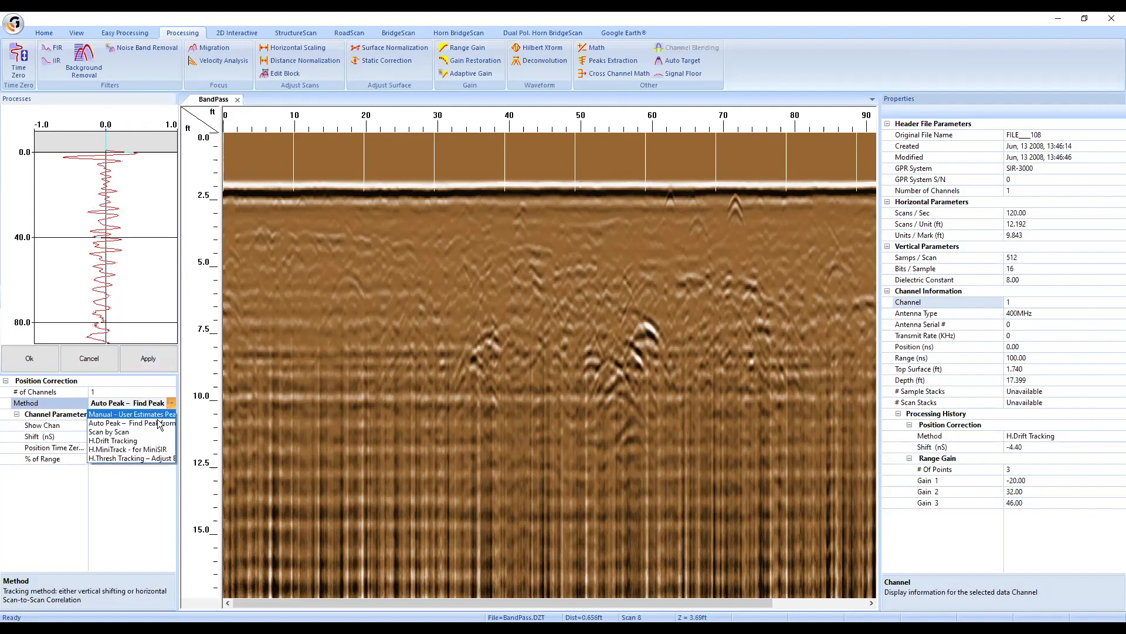
pyautogui.click(160, 417)
pyautogui.moveTo(125, 258)
pyautogui.mouseDown()
pyautogui.moveTo(128, 280)
pyautogui.moveTo(126, 263)
pyautogui.mouseUp()
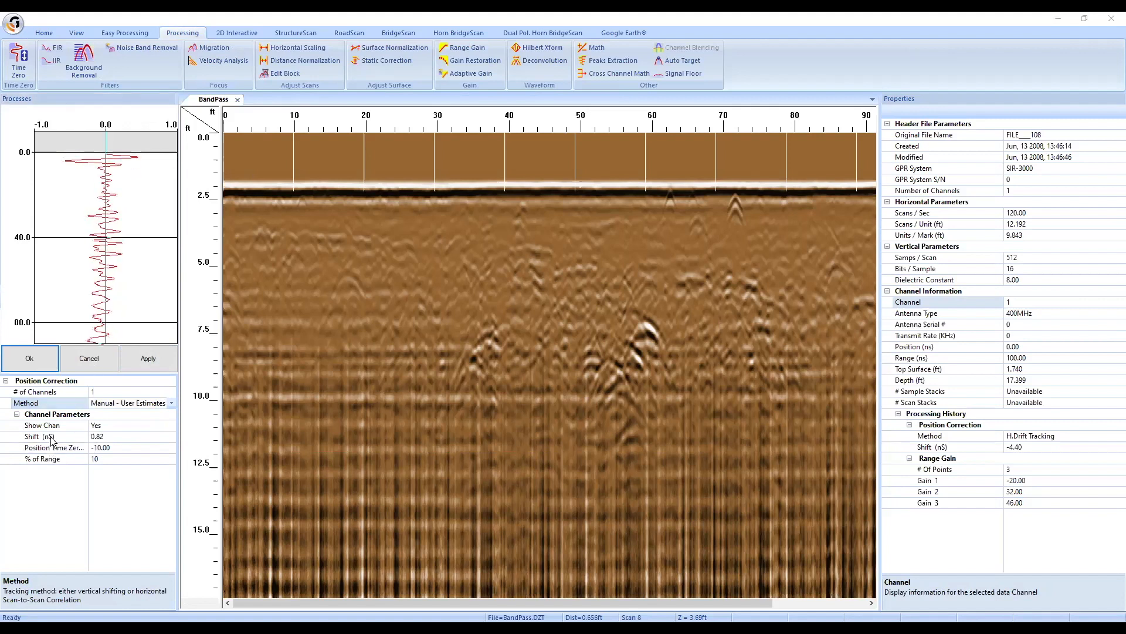
pyautogui.moveTo(105, 248); pyautogui.dragTo(98, 239)
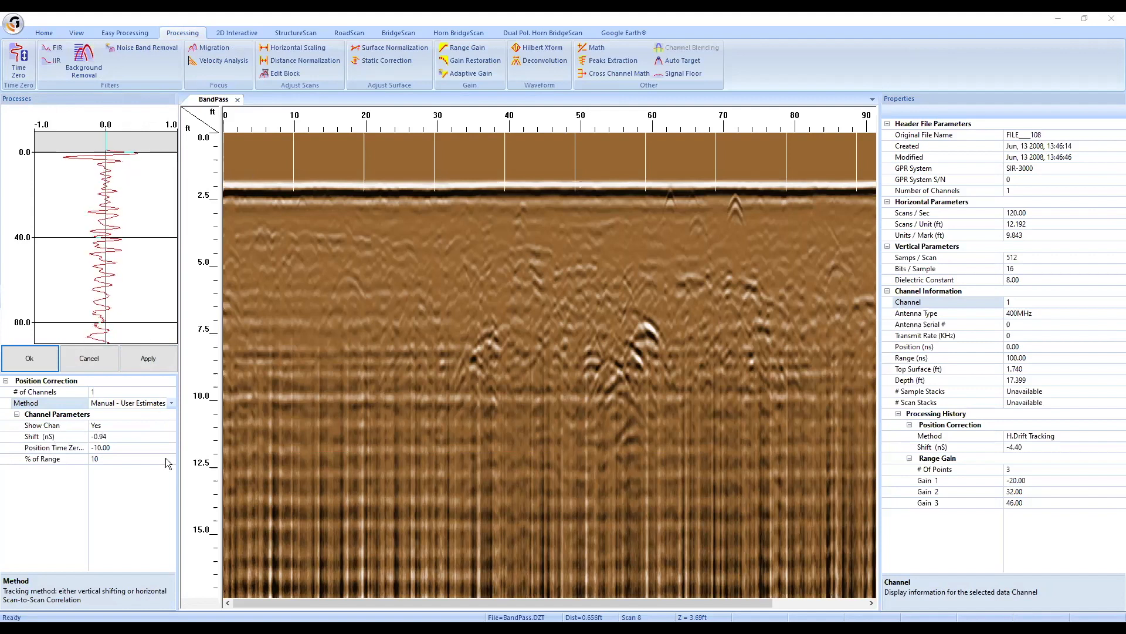
# Step: Set the position correction method to Auto Peak, apply it to BandPass and accept the corrected profile
pyautogui.click(171, 404)
pyautogui.click(128, 423)
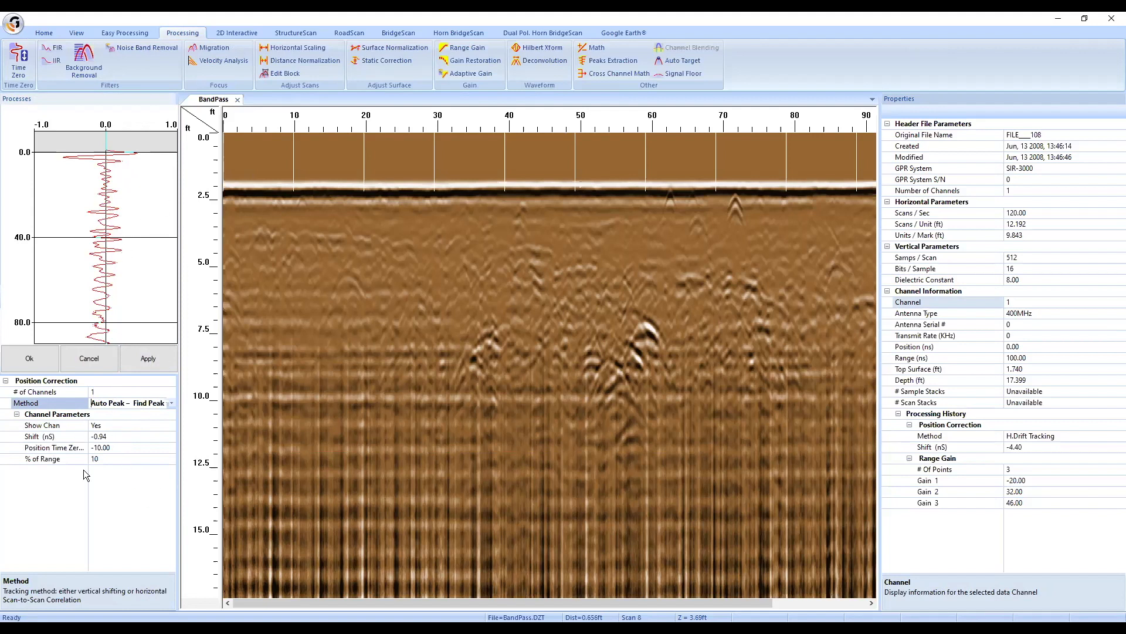
pyautogui.click(51, 436)
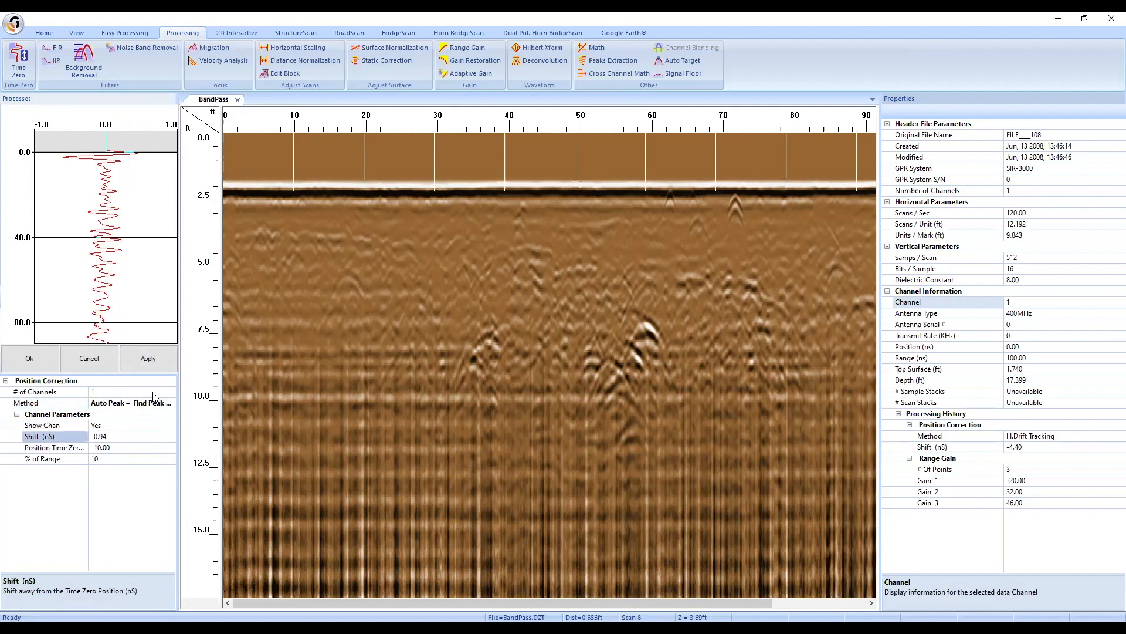
pyautogui.click(149, 358)
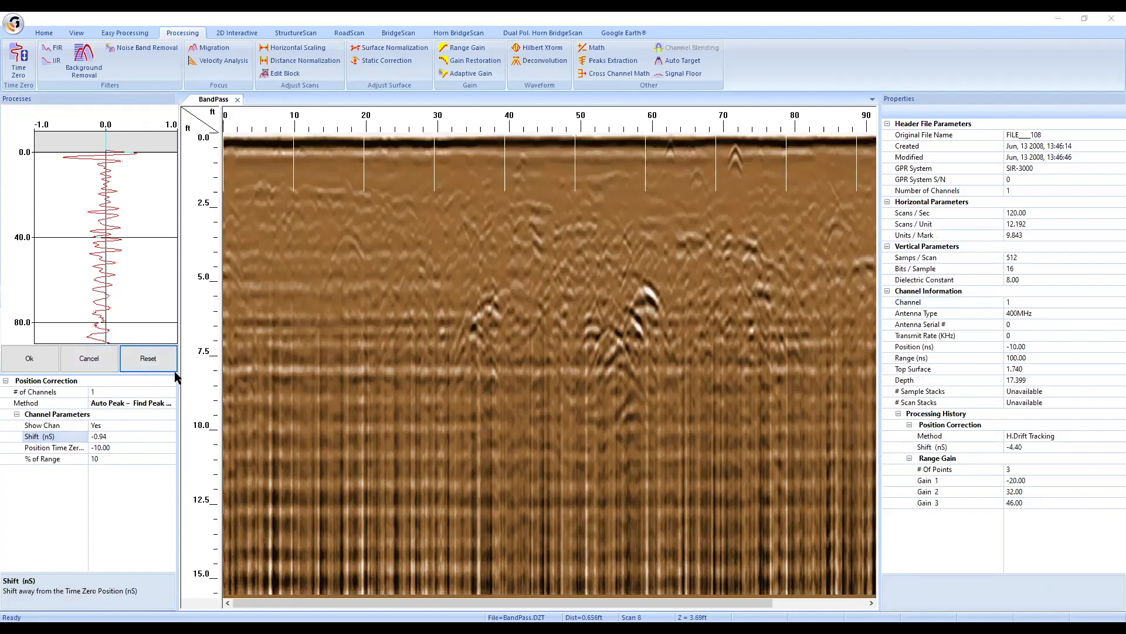
pyautogui.click(42, 368)
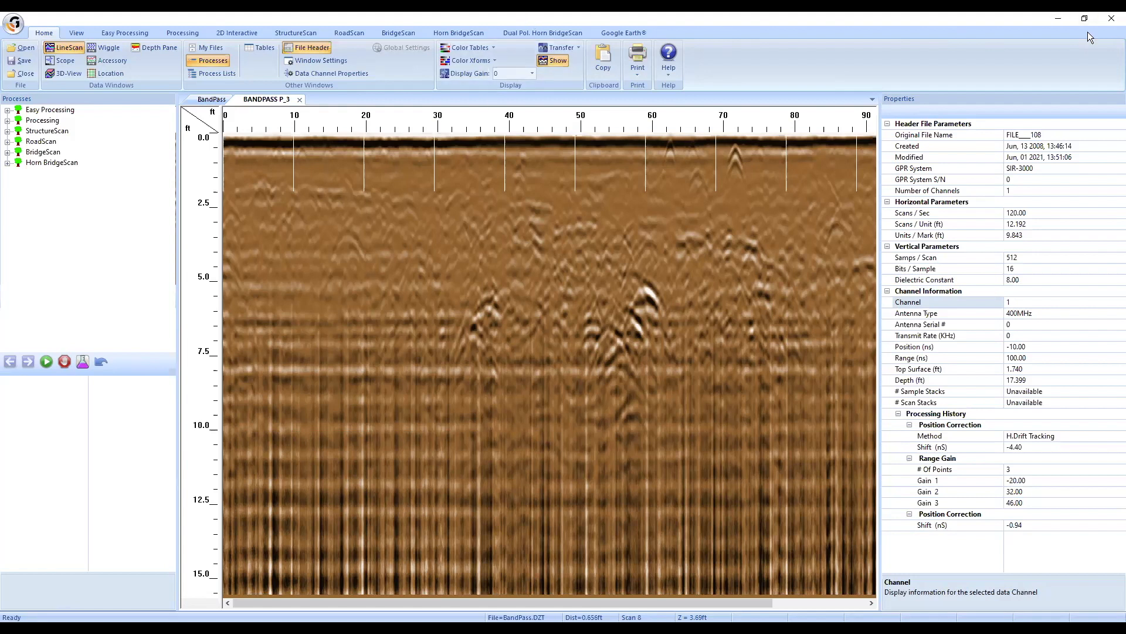
# Step: Start an IIR filter on the corrected profile and review its vertical Low Pass, High Pass, Number of Poles and Filter Mode settings
pyautogui.click(182, 33)
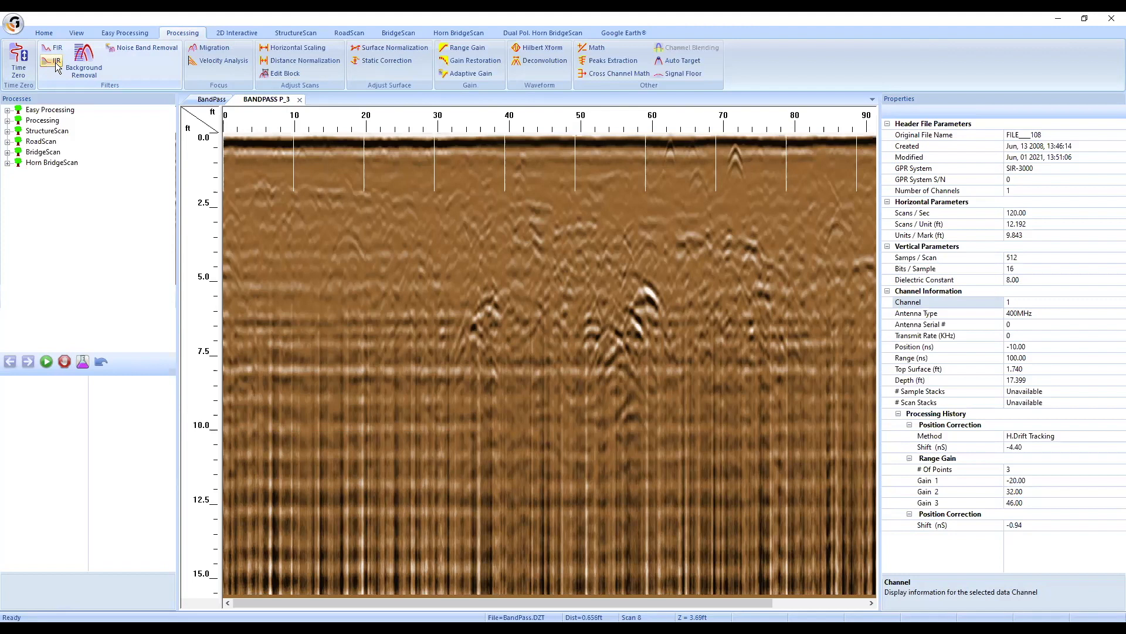
pyautogui.click(55, 62)
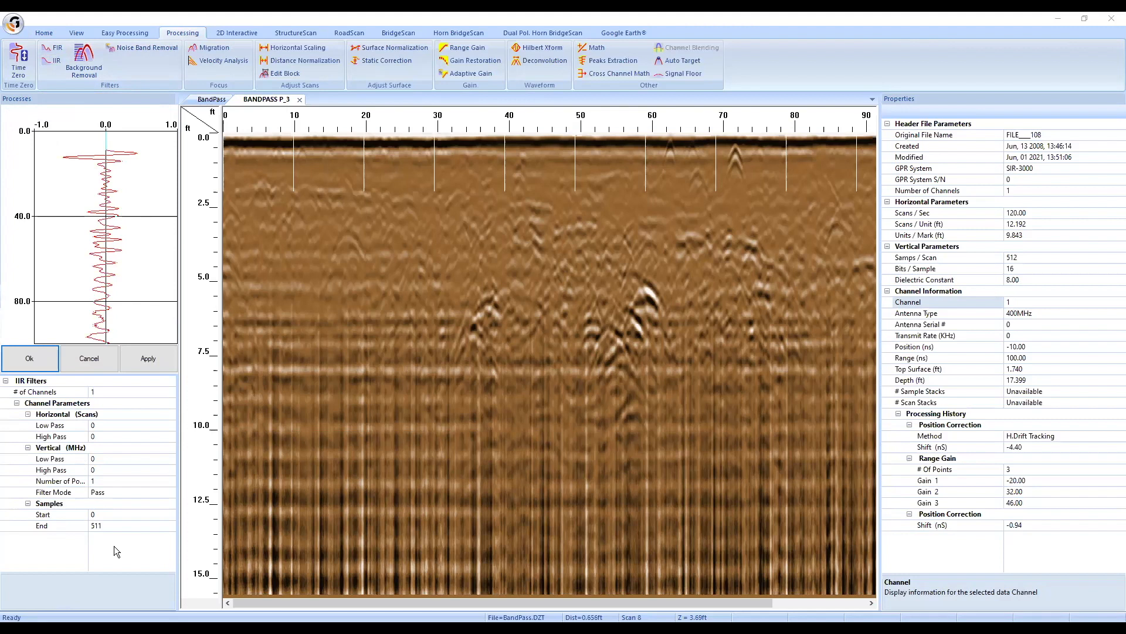
pyautogui.click(65, 460)
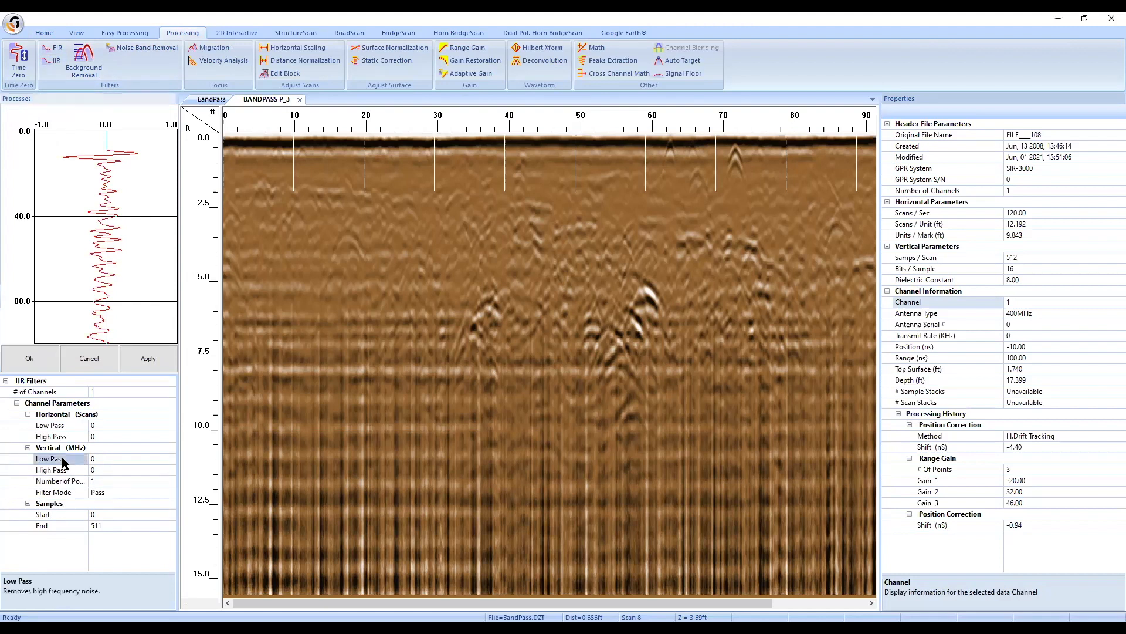
pyautogui.click(64, 471)
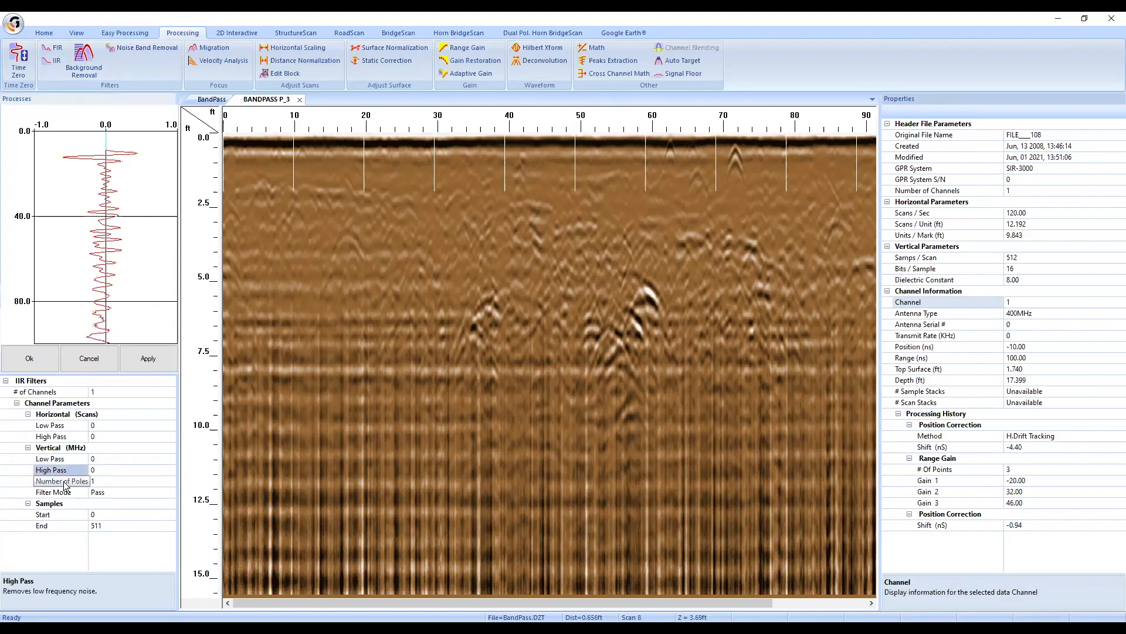
pyautogui.click(65, 485)
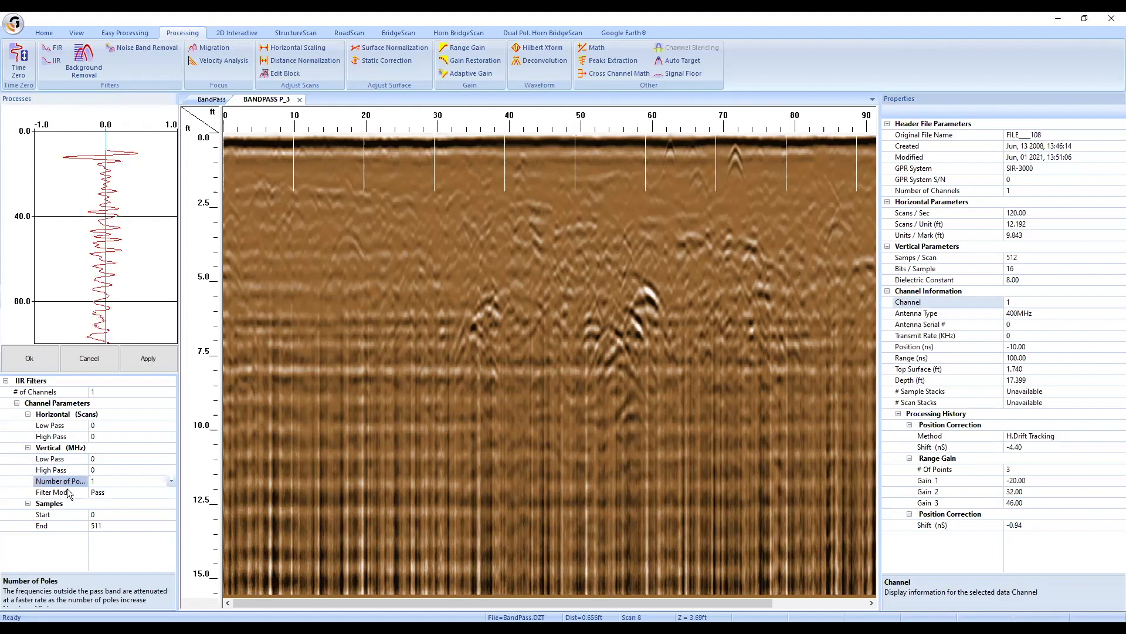
pyautogui.click(67, 494)
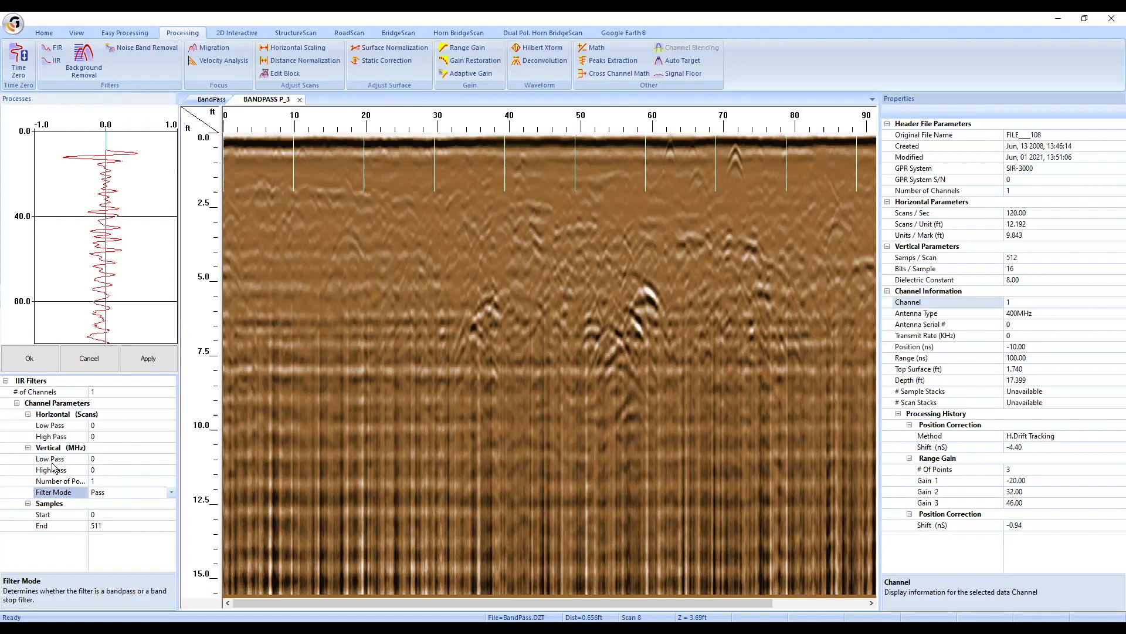
# Step: Compare the descriptions of the vertical Low Pass and High Pass settings in the IIR filter
pyautogui.click(52, 461)
pyautogui.click(54, 470)
pyautogui.click(54, 462)
pyautogui.click(55, 471)
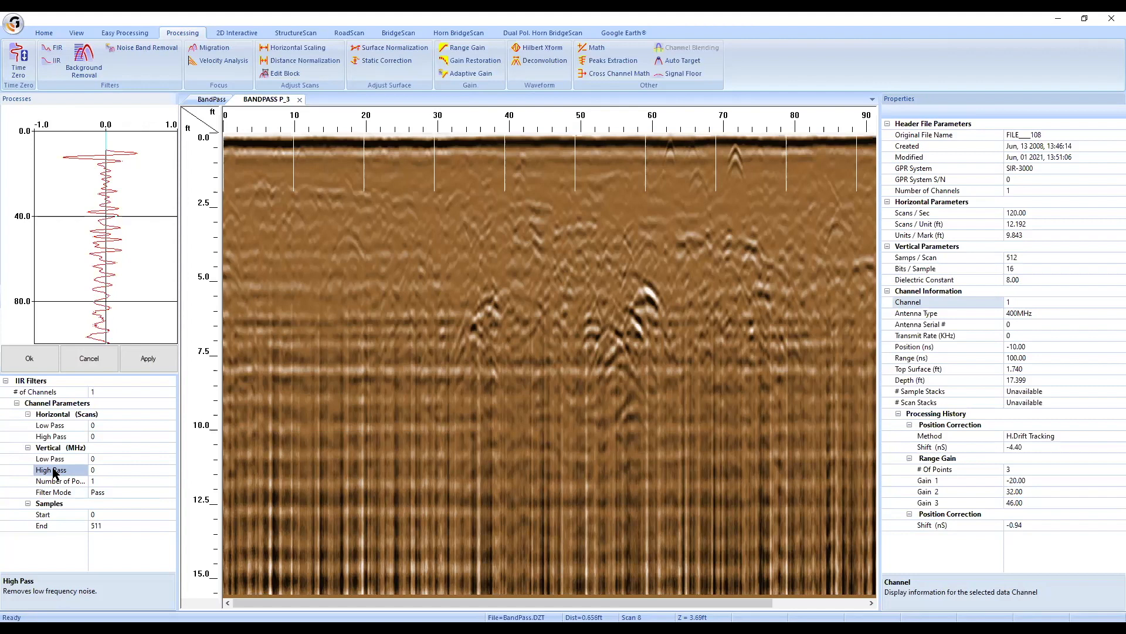
pyautogui.click(97, 459)
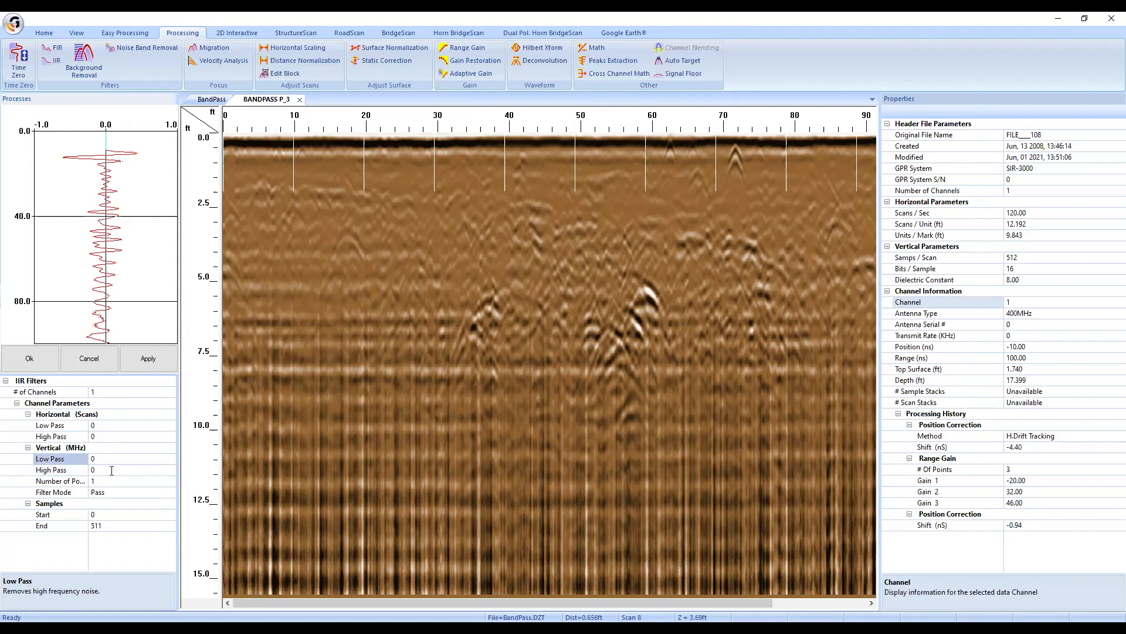
pyautogui.click(111, 469)
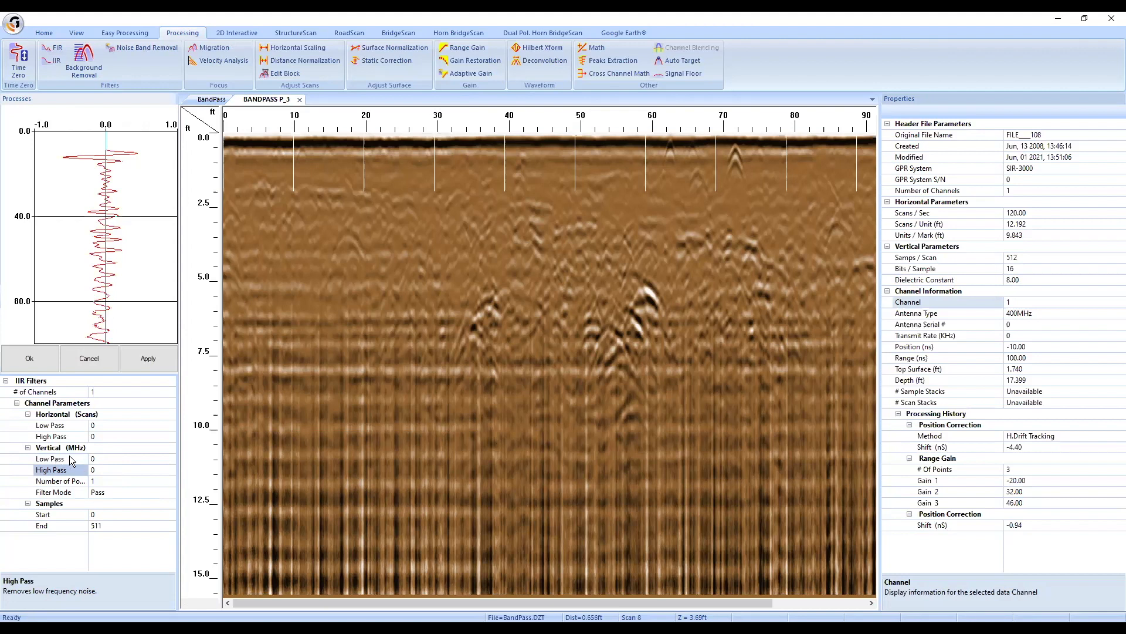
pyautogui.click(114, 463)
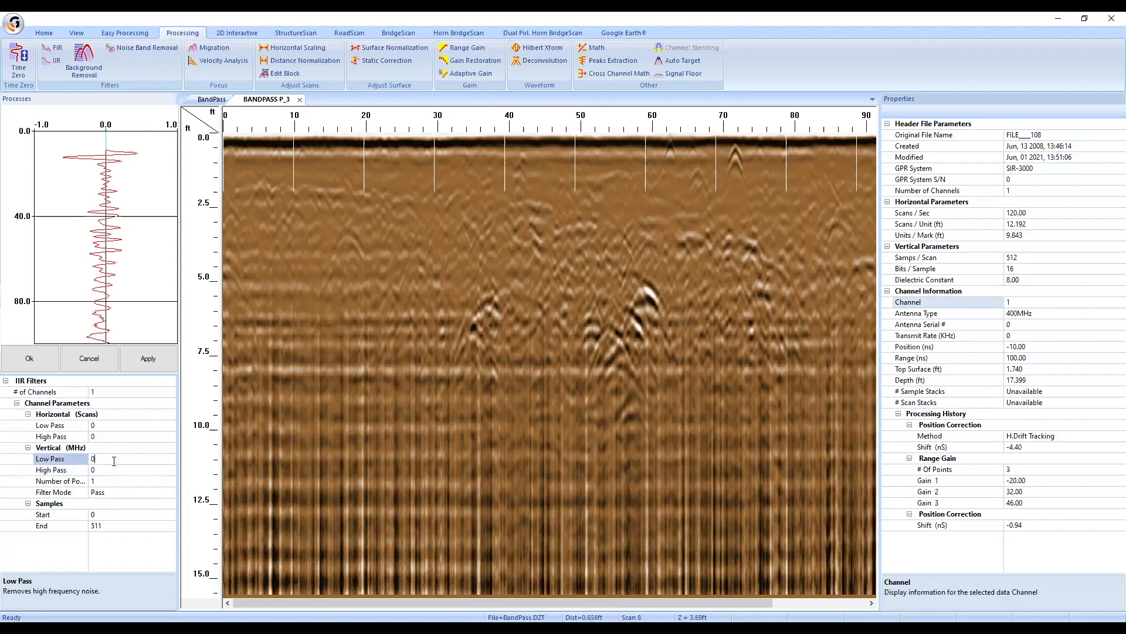
pyautogui.click(113, 466)
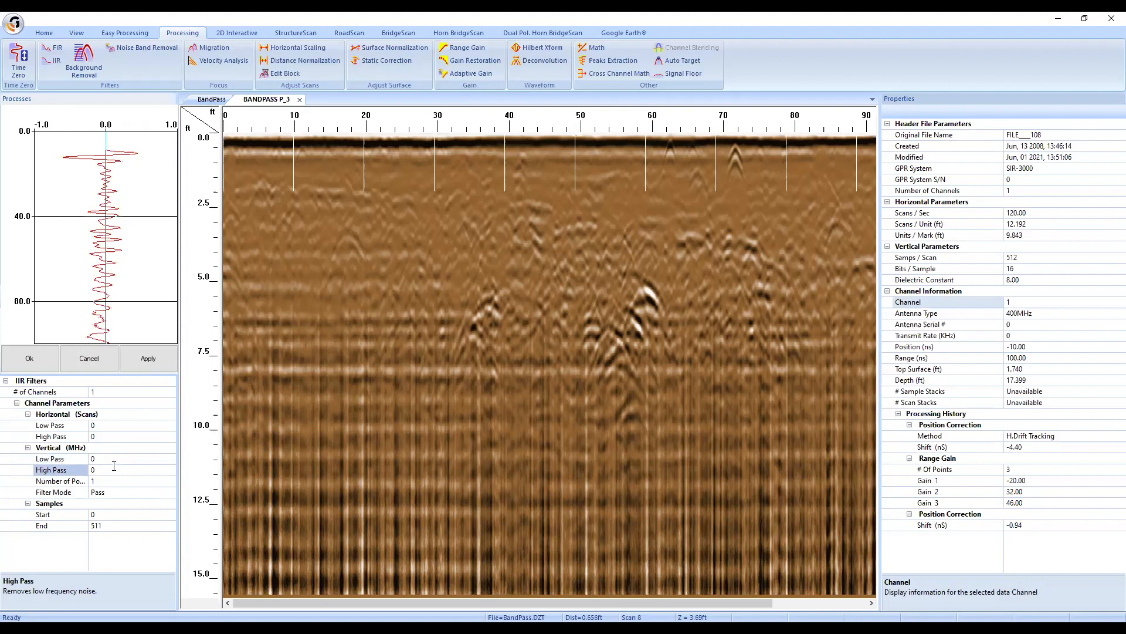
pyautogui.click(111, 458)
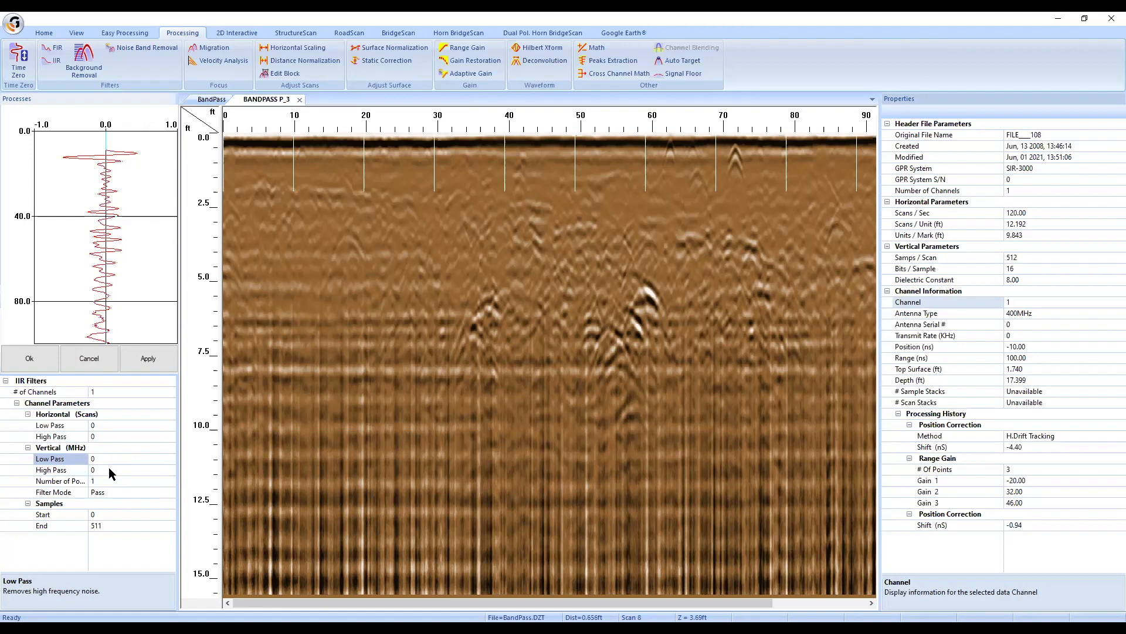
pyautogui.click(109, 468)
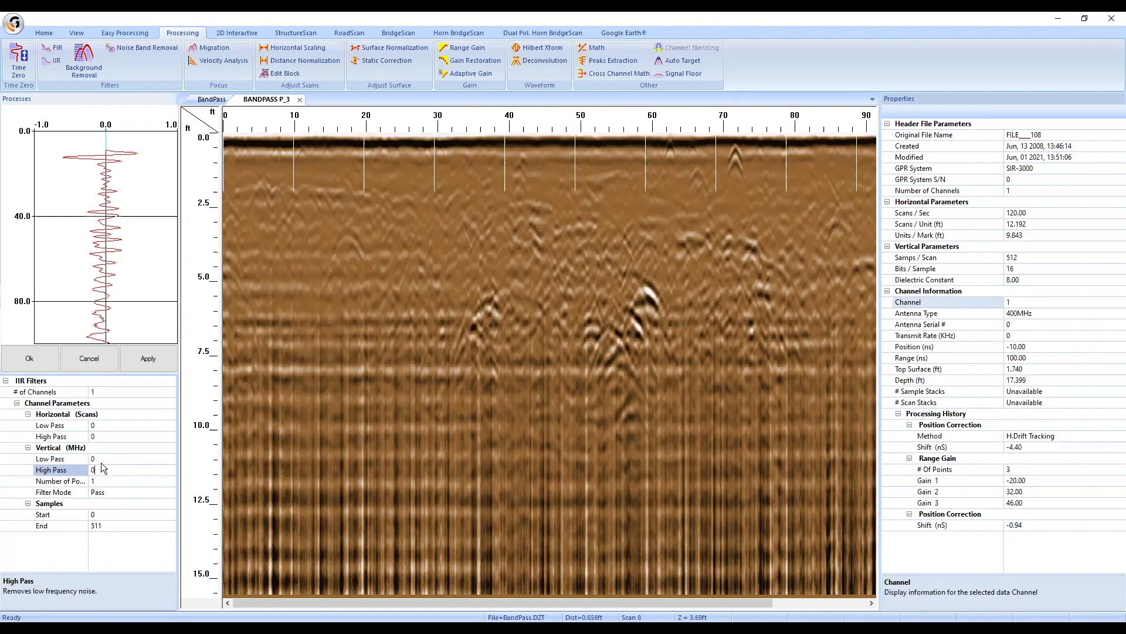
# Step: Set the IIR filter's vertical Low Pass to 800 MHz and vertical High Pass to 100 MHz
pyautogui.click(104, 458)
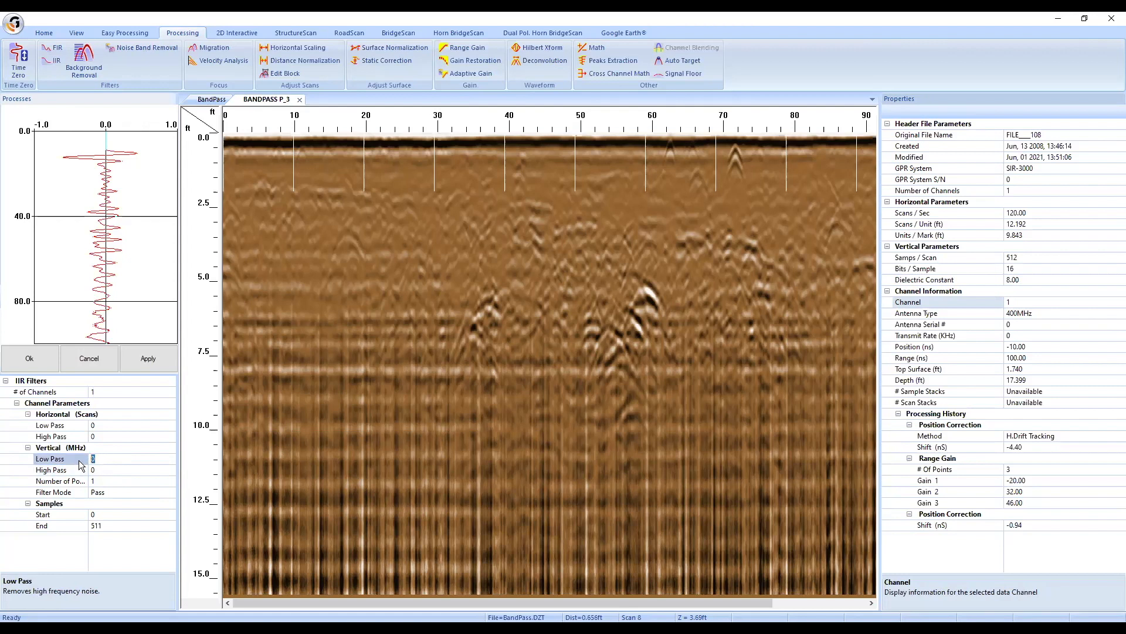
pyautogui.write('800')
pyautogui.press('Return')
pyautogui.click(105, 468)
pyautogui.write('100')
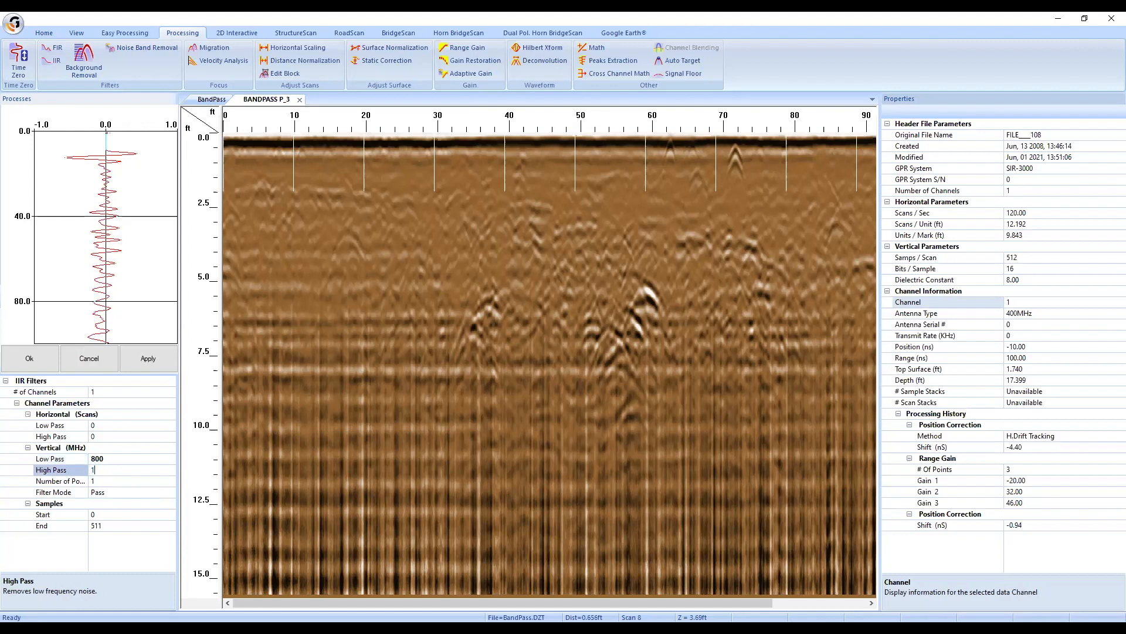
pyautogui.press('Return')
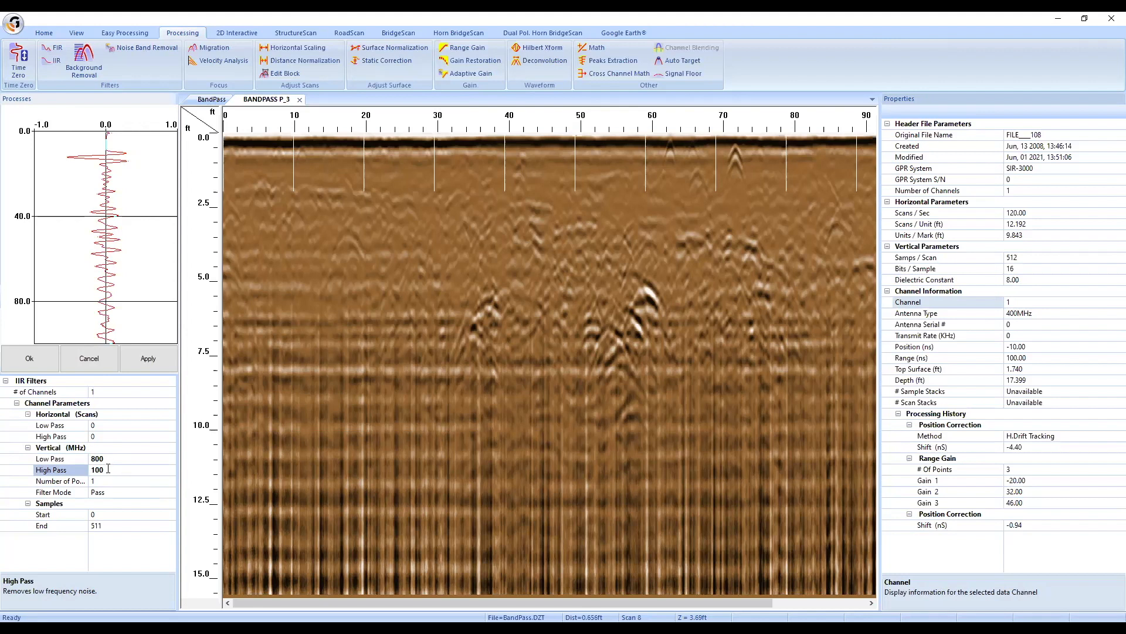
# Step: Examine the entered vertical Low Pass and High Pass cutoffs and the description of the Number of Poles setting
pyautogui.click(114, 457)
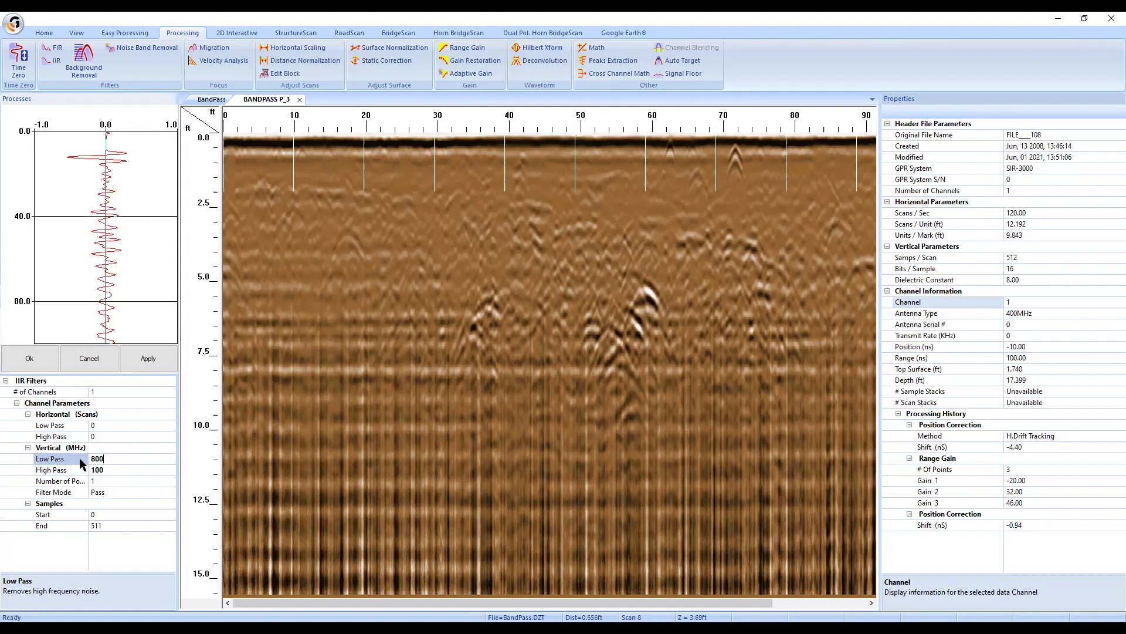
pyautogui.click(128, 469)
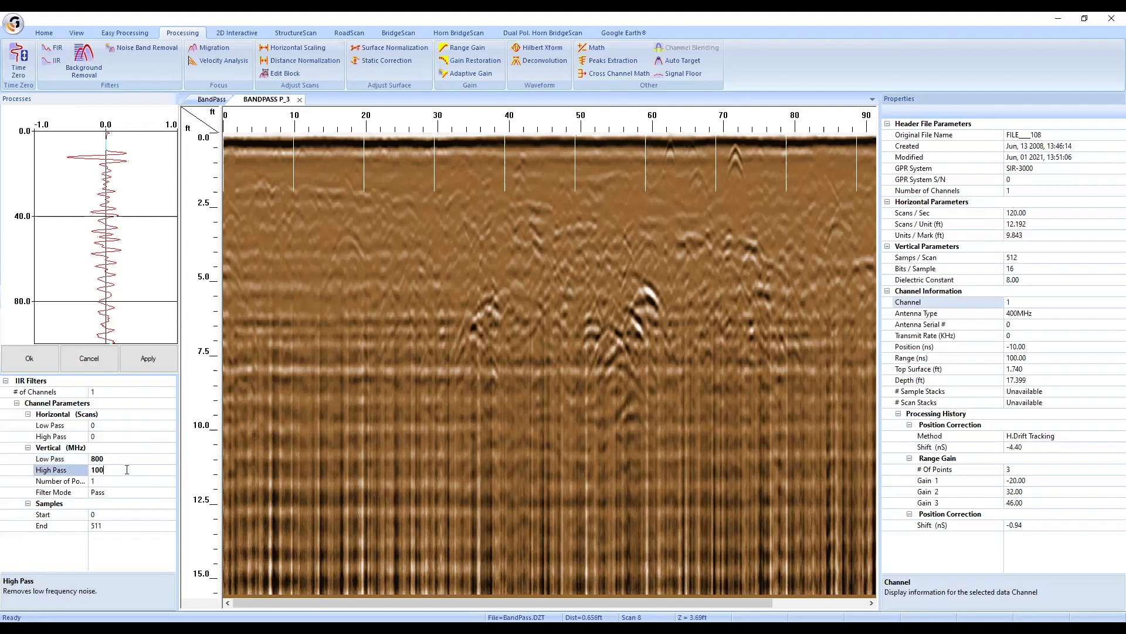
pyautogui.click(80, 458)
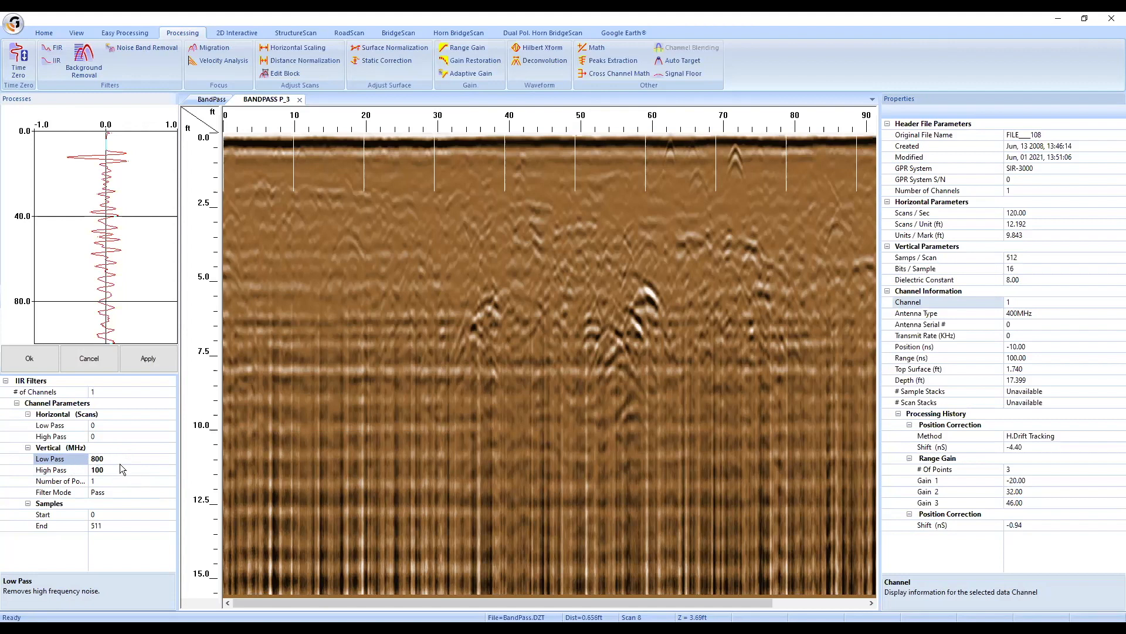
pyautogui.click(53, 483)
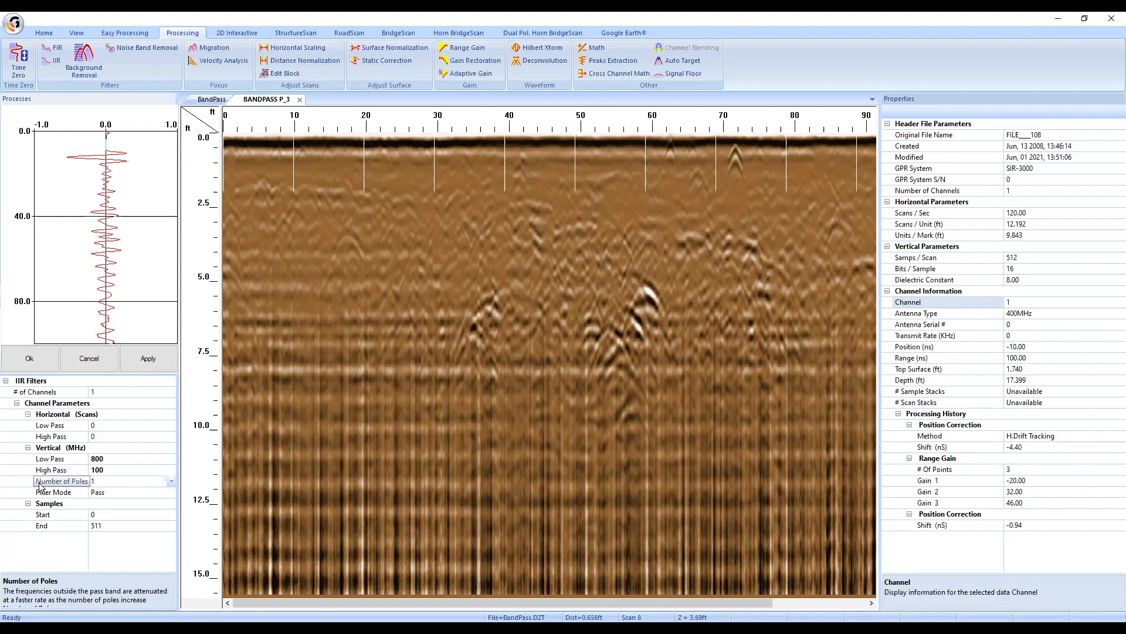
pyautogui.click(51, 459)
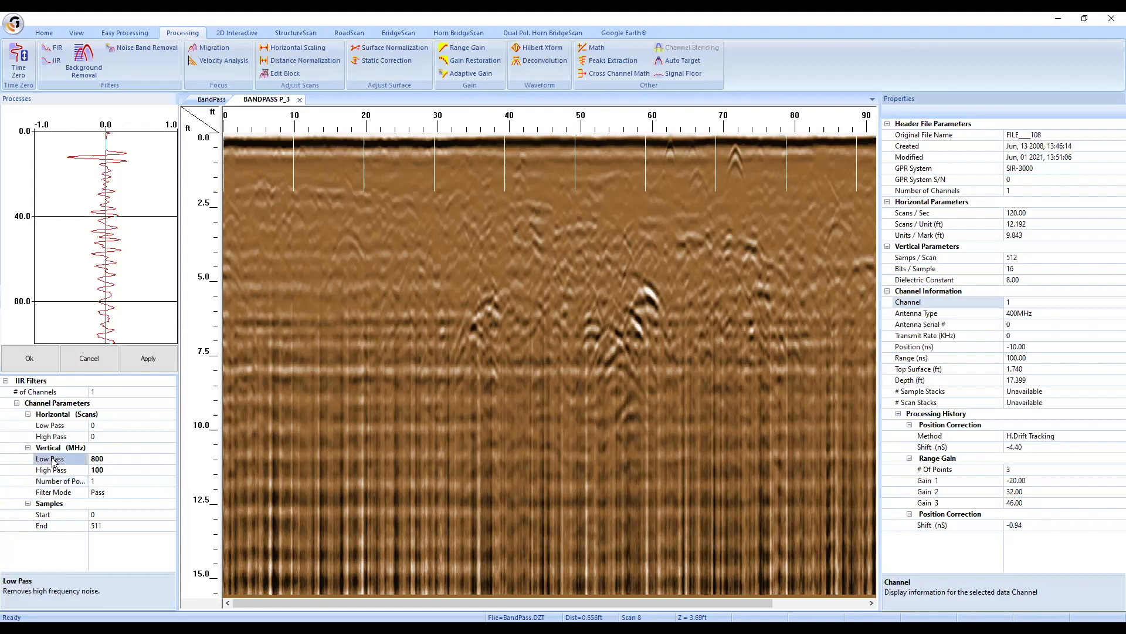
pyautogui.click(56, 471)
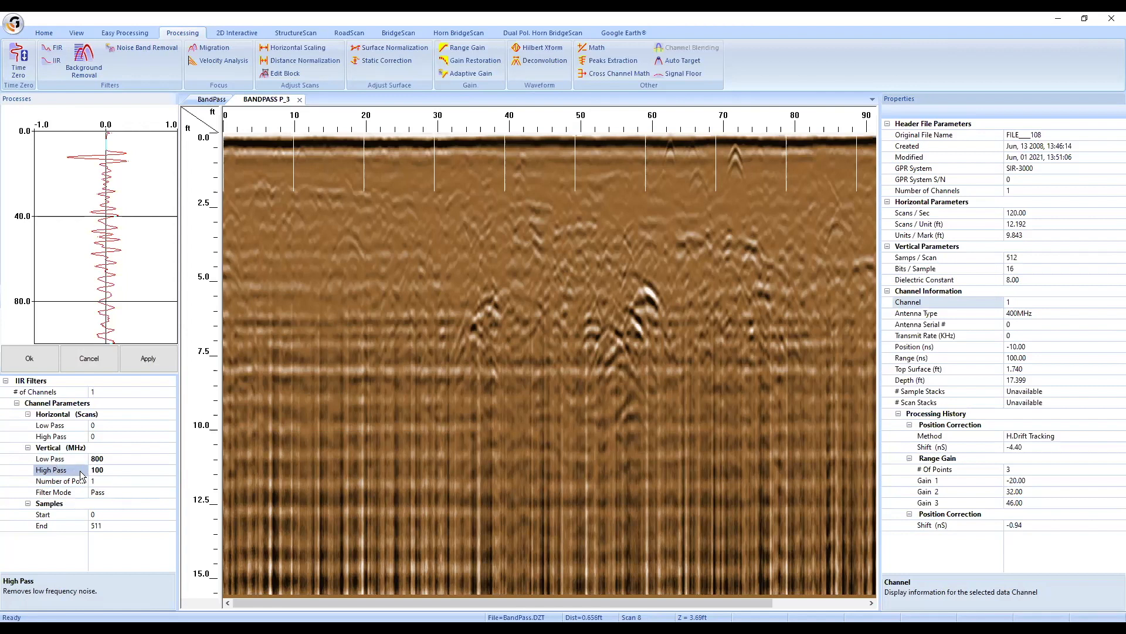
pyautogui.click(61, 484)
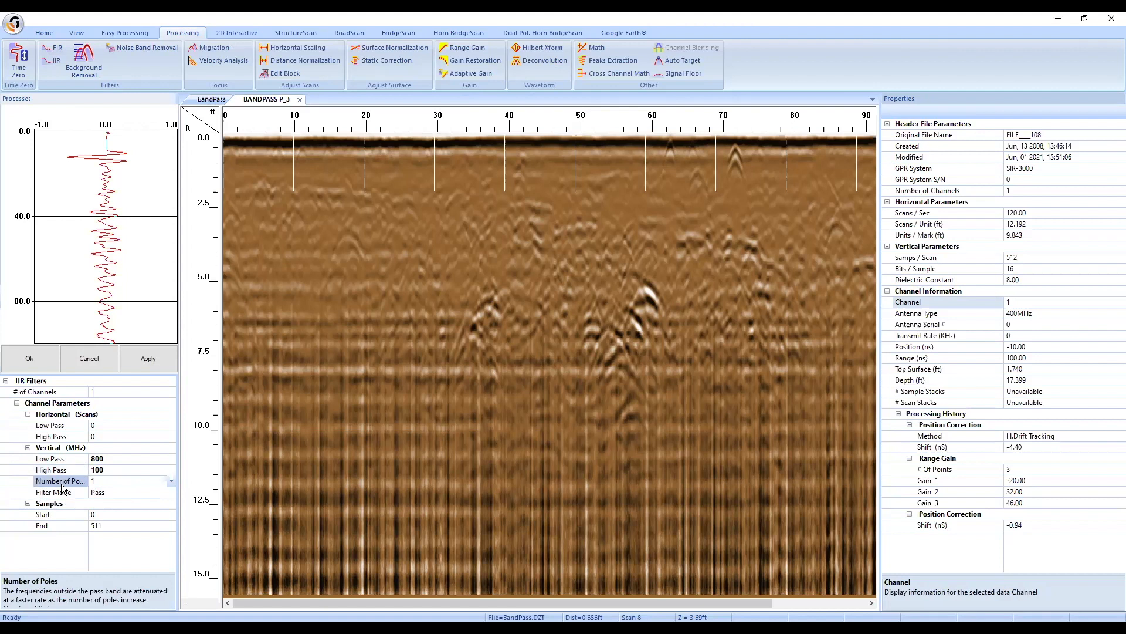
# Step: Examine the vertical low pass and high pass frequency settings of the IIR filter
pyautogui.click(118, 458)
pyautogui.click(115, 468)
pyautogui.click(115, 459)
pyautogui.click(114, 469)
pyautogui.click(115, 459)
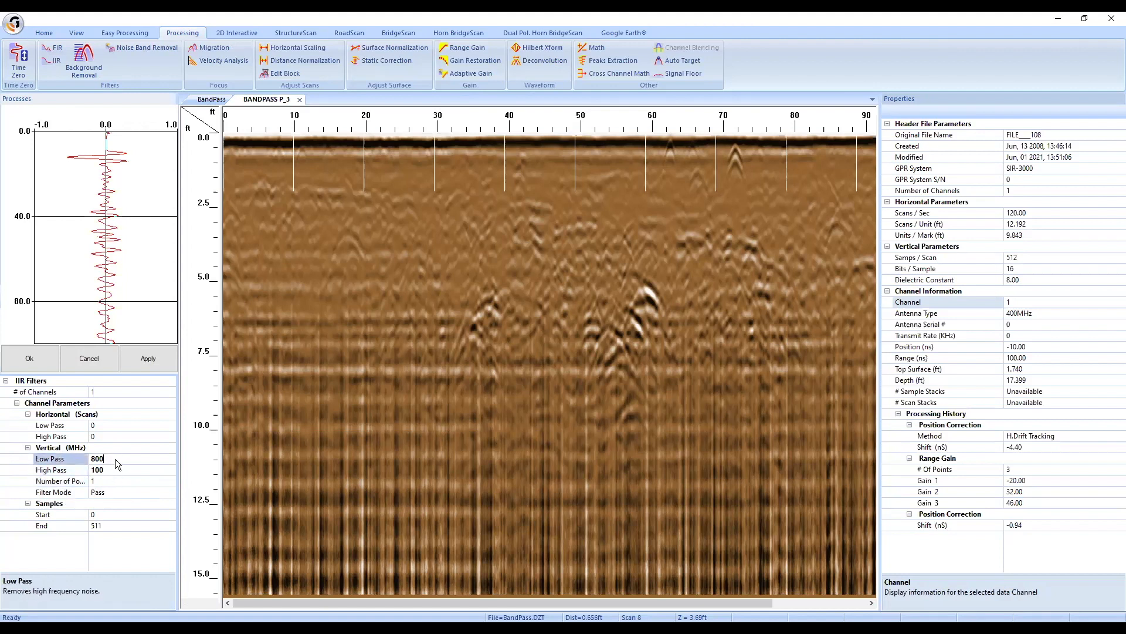
pyautogui.click(114, 467)
pyautogui.click(112, 461)
pyautogui.click(112, 469)
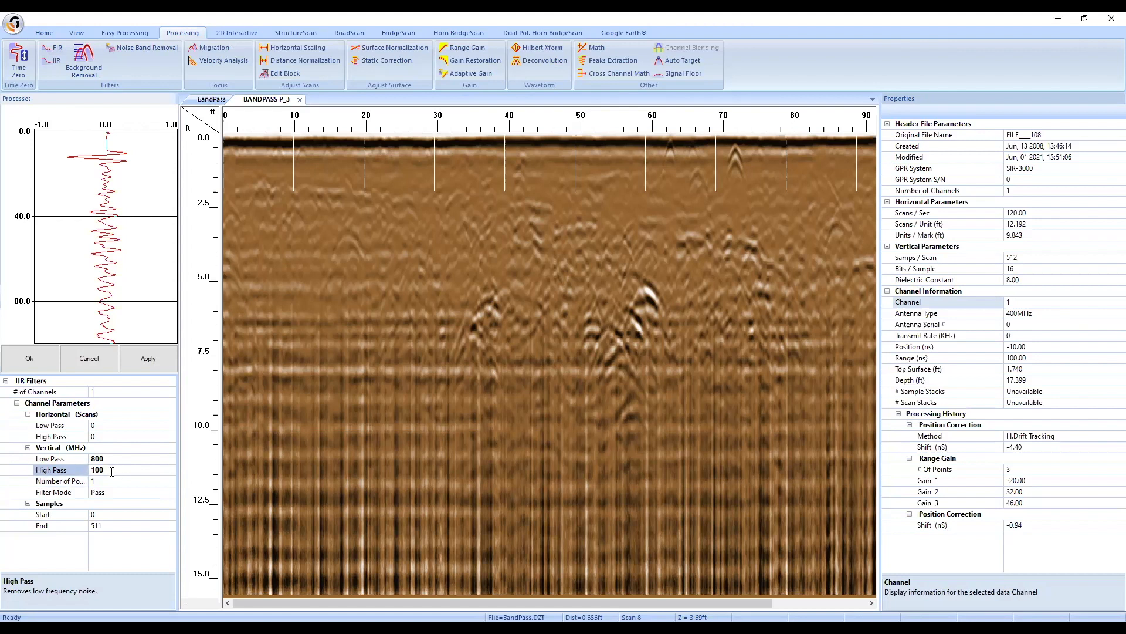
pyautogui.click(113, 460)
pyautogui.click(111, 470)
pyautogui.click(110, 472)
# Step: Set the IIR filter's number of poles to 12
pyautogui.click(125, 481)
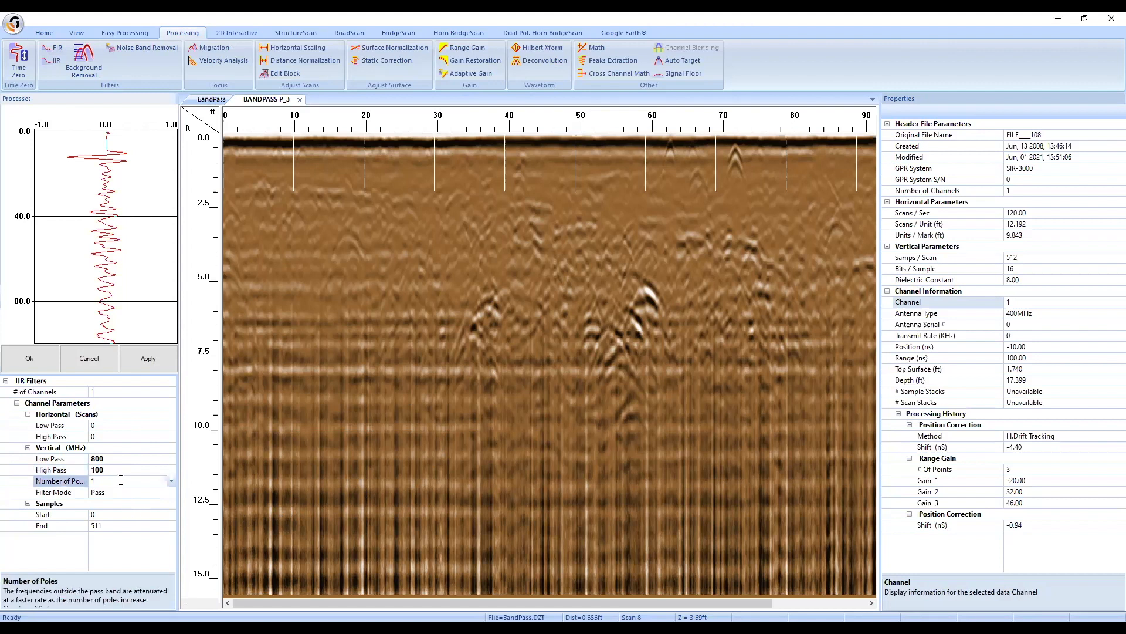
pyautogui.click(170, 481)
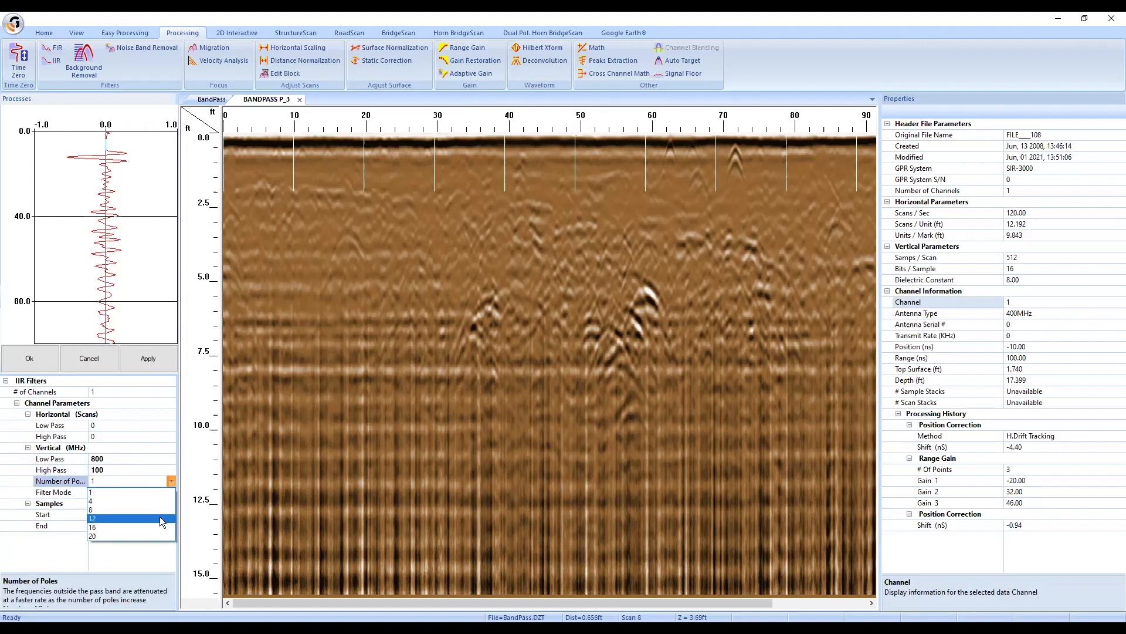
pyautogui.click(156, 536)
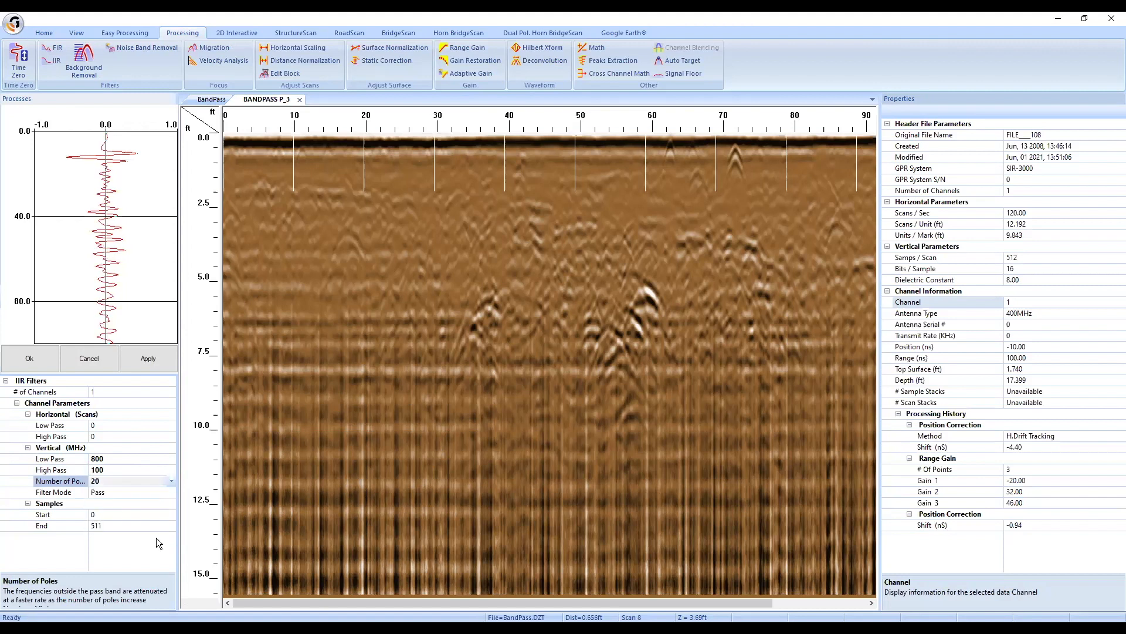
pyautogui.click(171, 481)
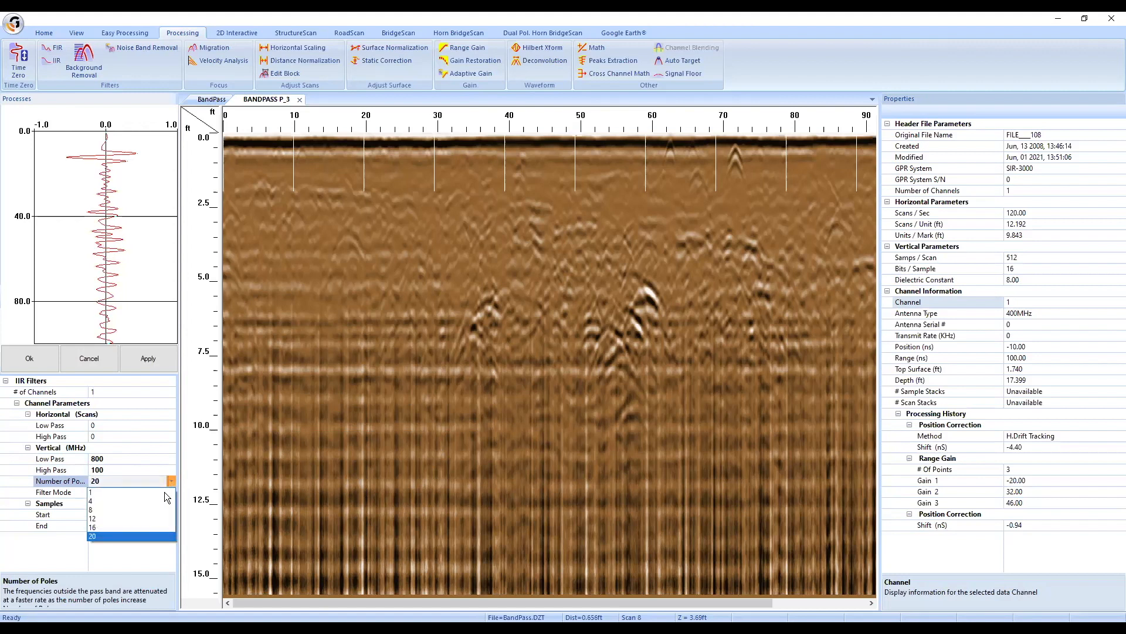
pyautogui.click(151, 519)
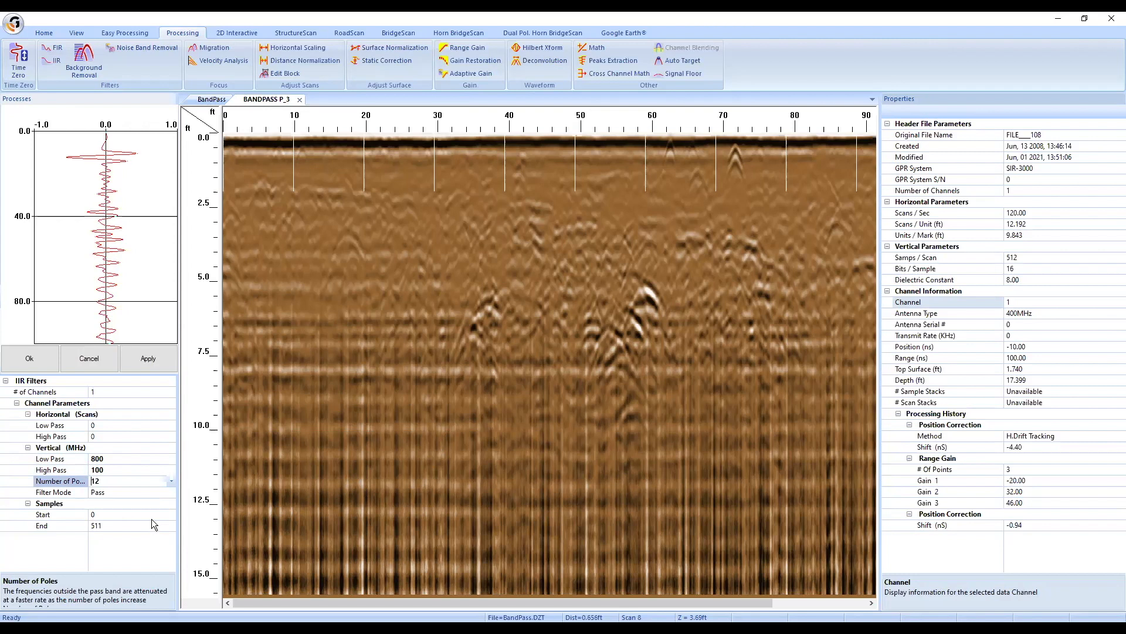
pyautogui.click(172, 481)
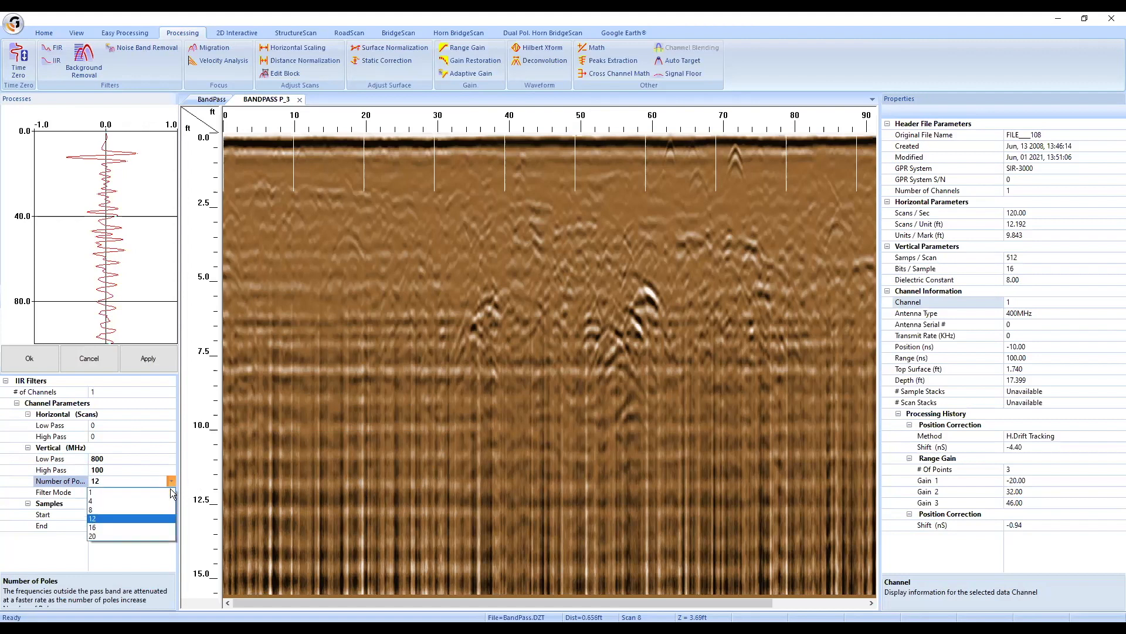
pyautogui.click(147, 520)
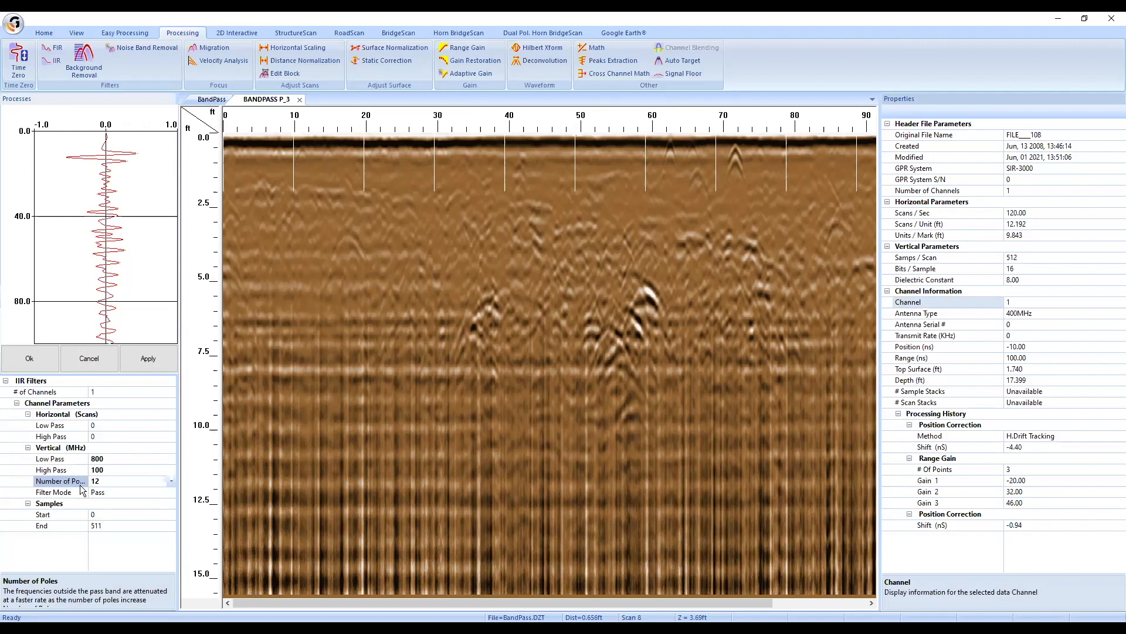
# Step: Try the IIR filter in Stop mode on the profile and reset the preview
pyautogui.click(71, 492)
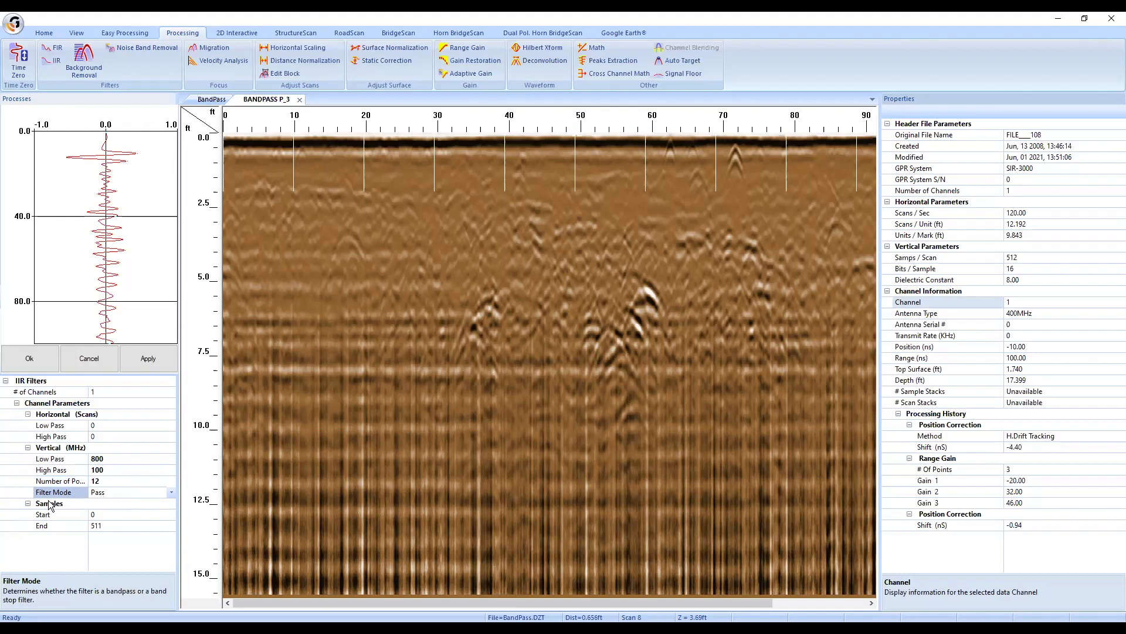
pyautogui.click(166, 493)
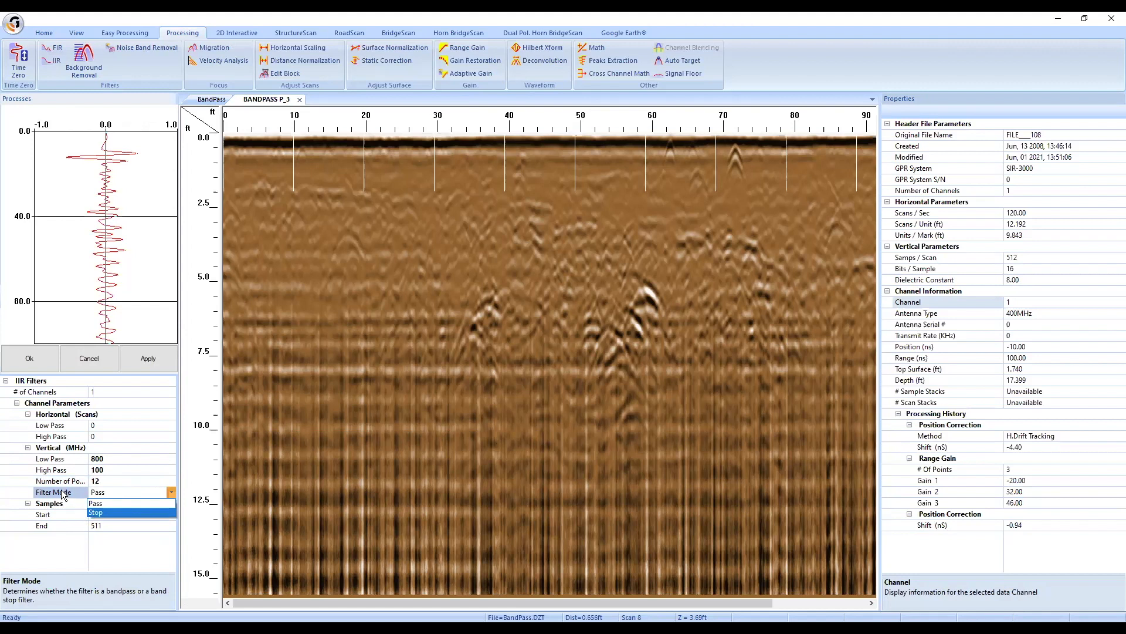
pyautogui.click(100, 513)
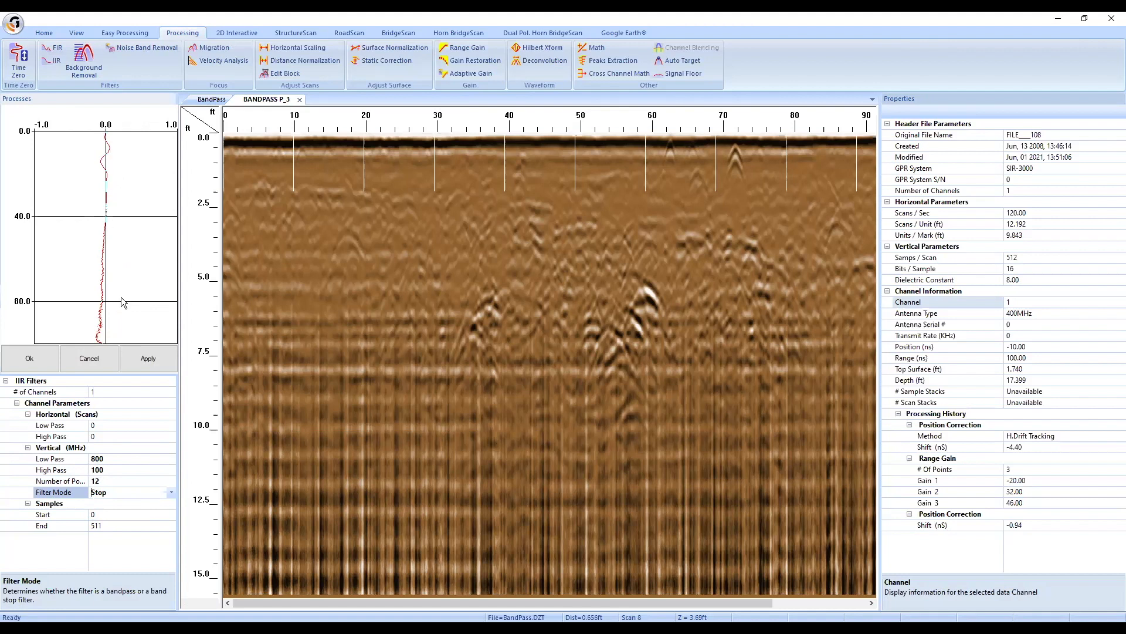
pyautogui.click(159, 366)
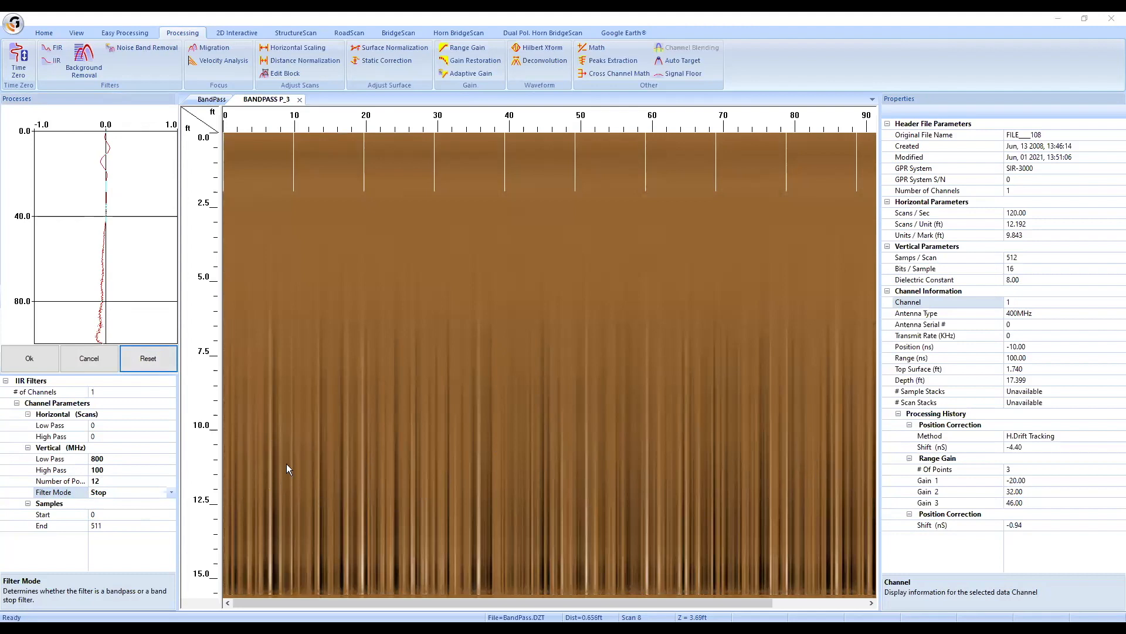
pyautogui.click(163, 362)
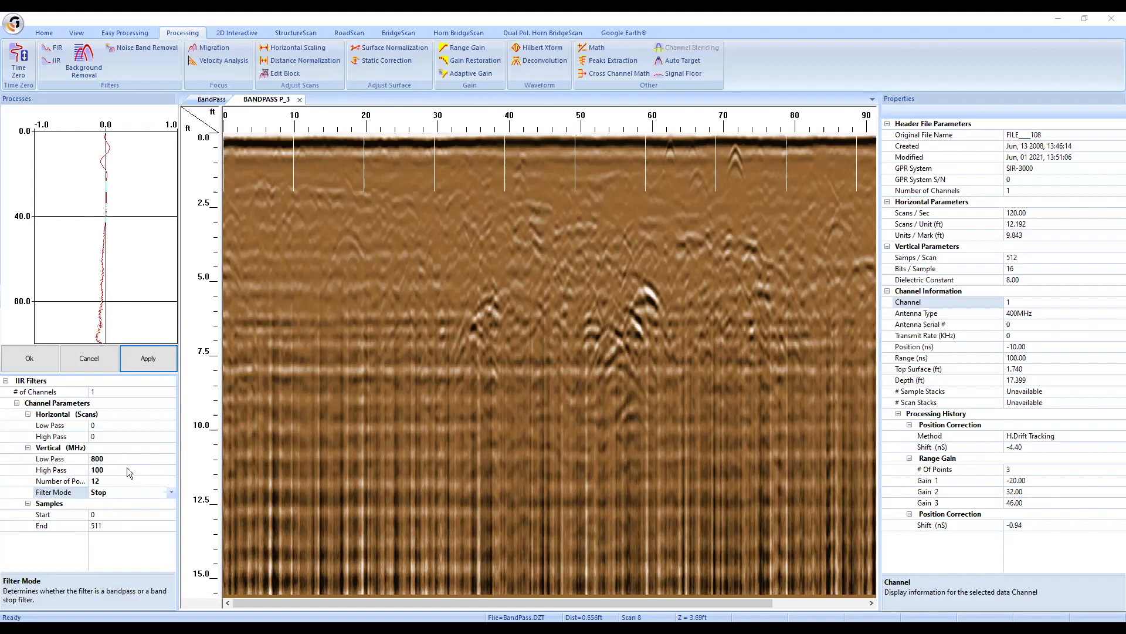
# Step: Set the filter mode to Pass, compare the profile with and without the IIR filter, and accept the filtered result
pyautogui.click(171, 493)
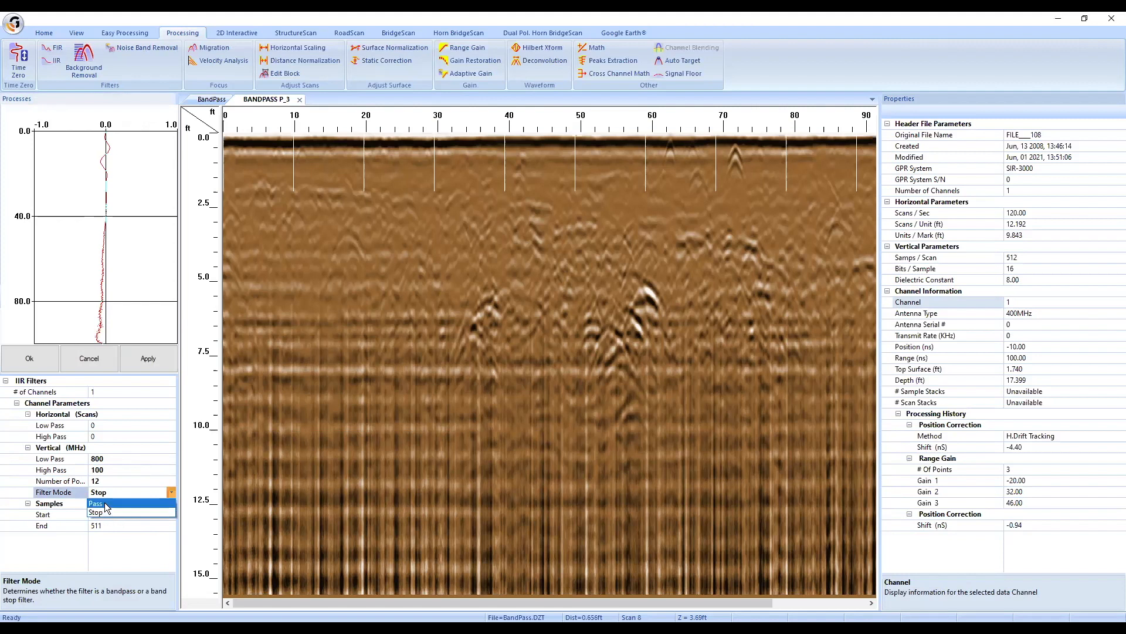
pyautogui.click(108, 505)
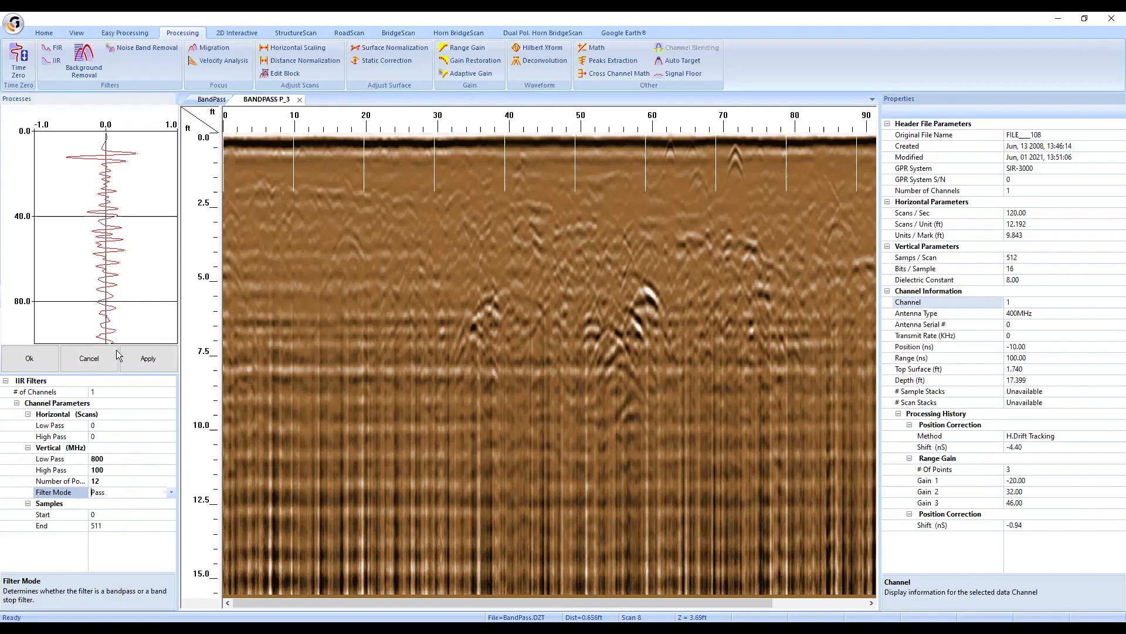
pyautogui.click(148, 359)
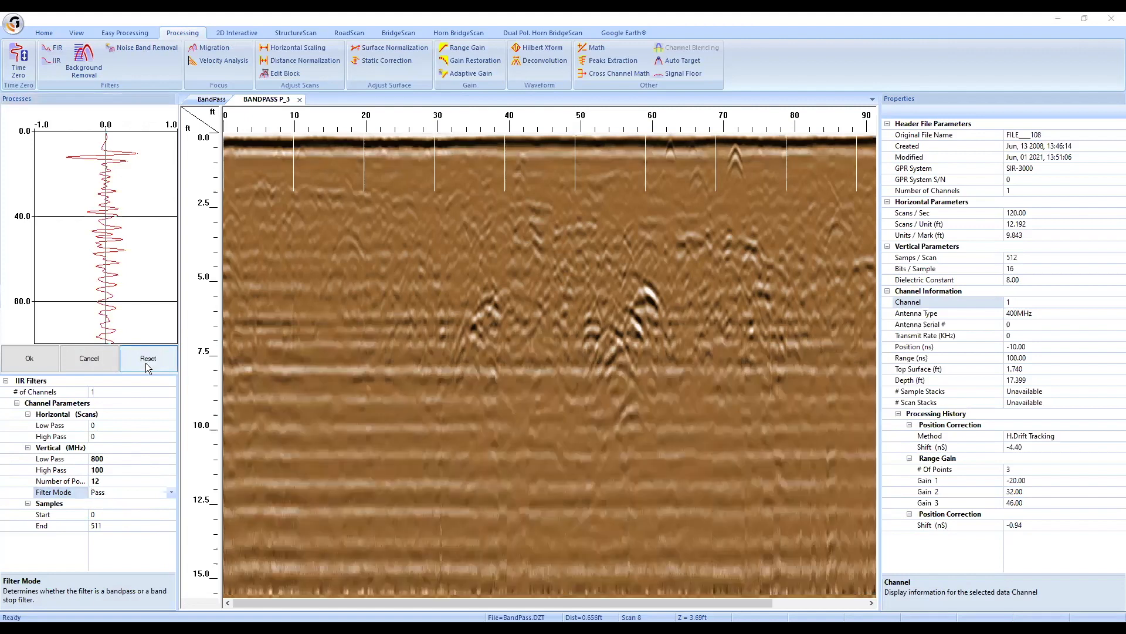
pyautogui.click(148, 359)
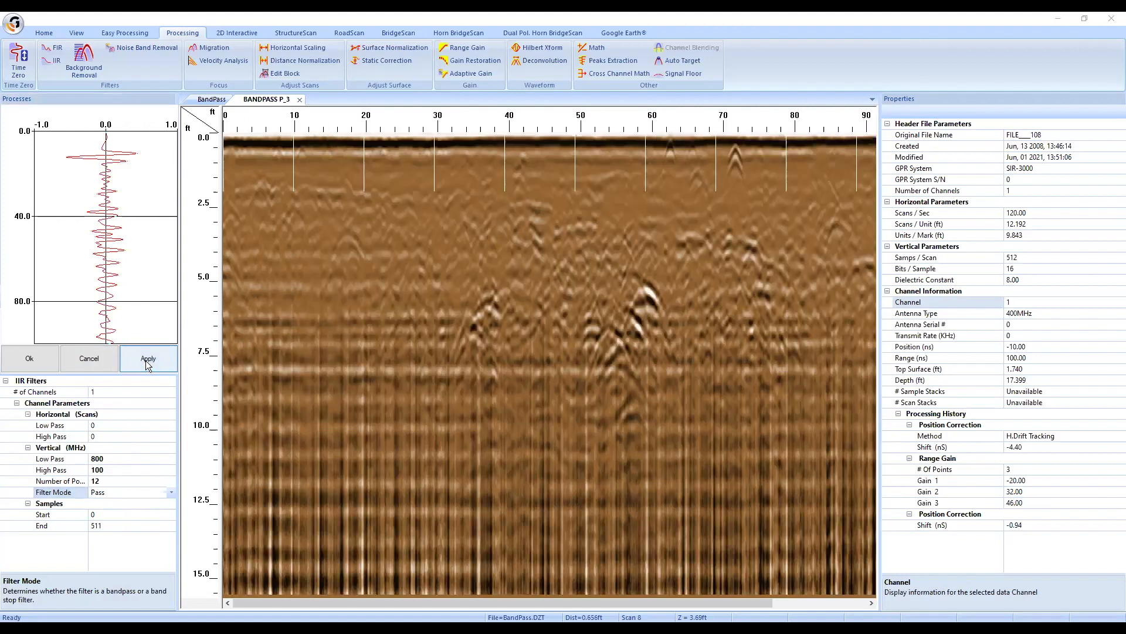
pyautogui.click(148, 359)
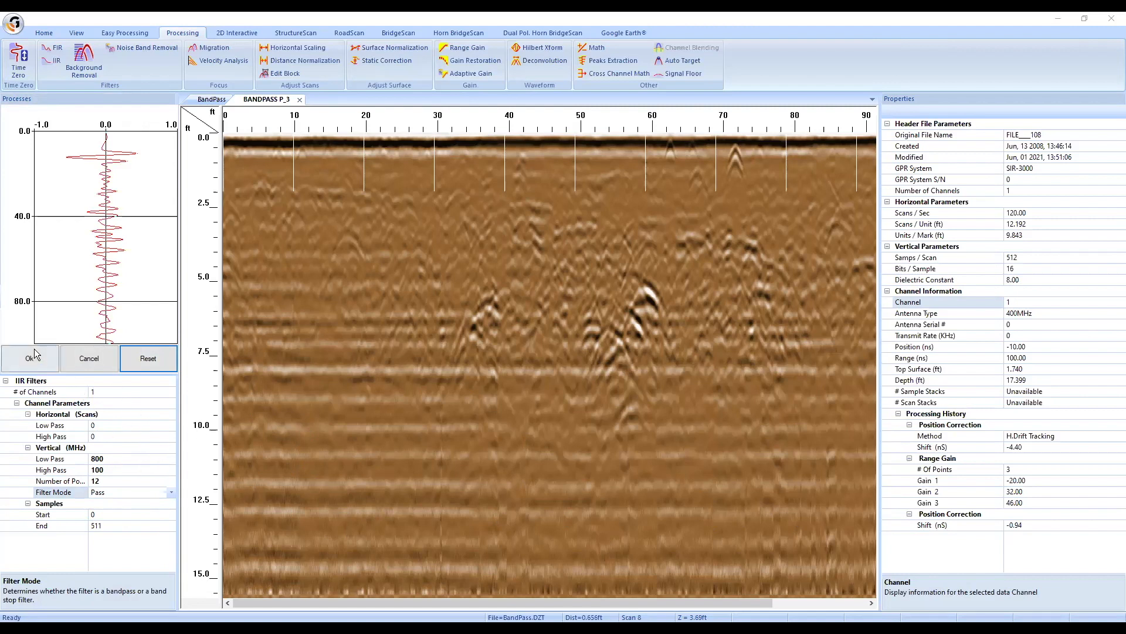
pyautogui.click(21, 363)
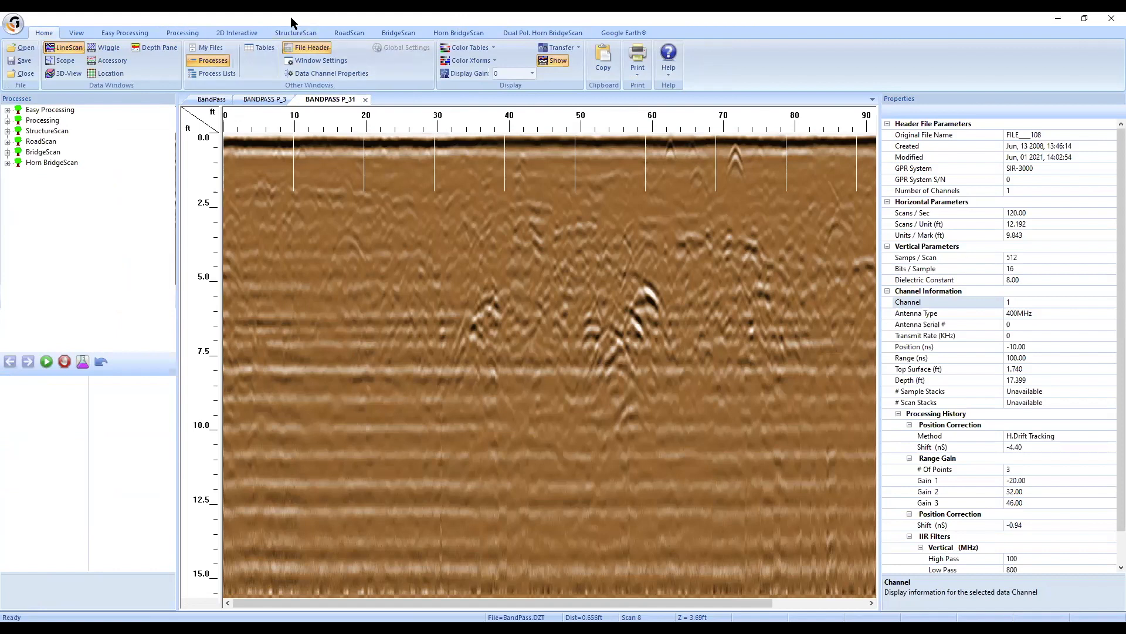
# Step: Reopen the IIR filter, go over its vertical settings with 12 poles, and cancel without applying
pyautogui.click(180, 33)
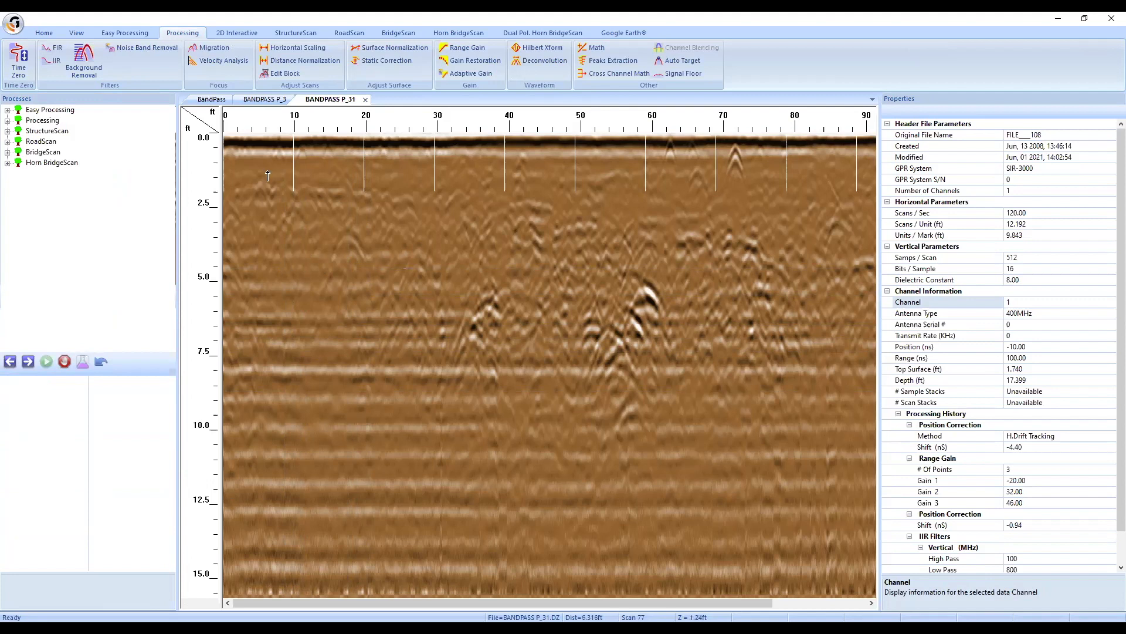
pyautogui.click(50, 63)
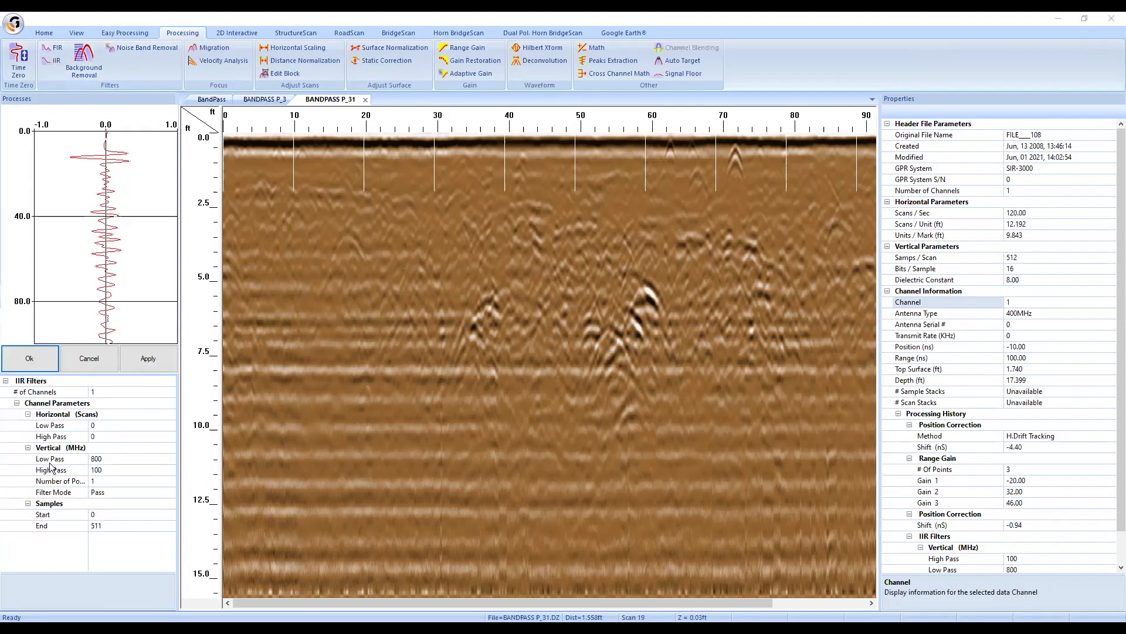
pyautogui.click(61, 460)
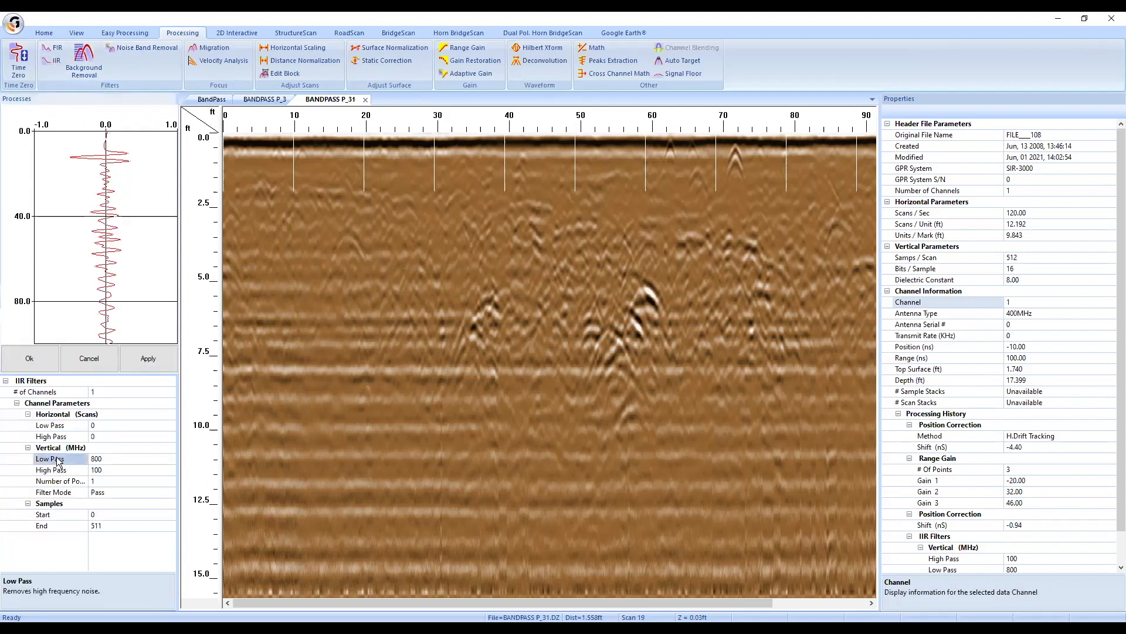
pyautogui.click(65, 472)
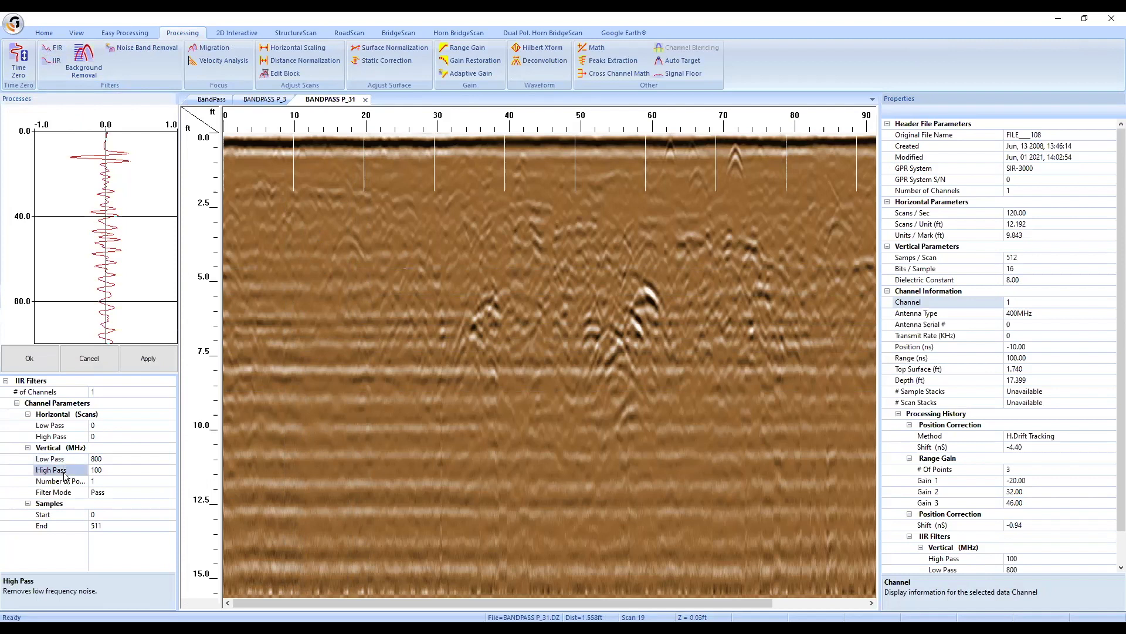
pyautogui.click(57, 486)
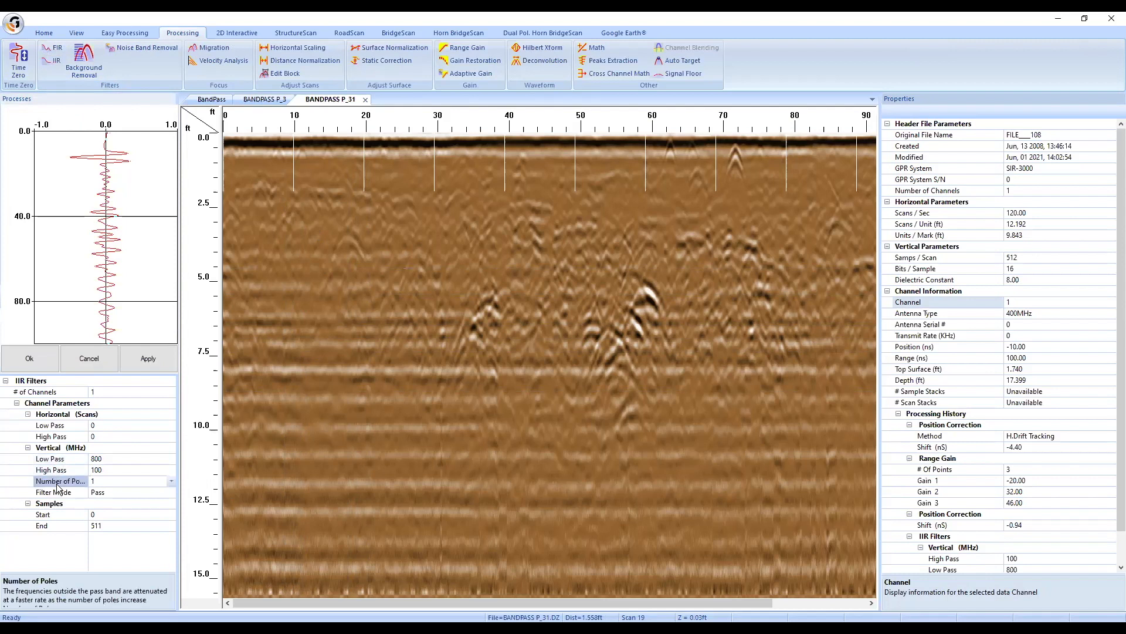
pyautogui.click(171, 481)
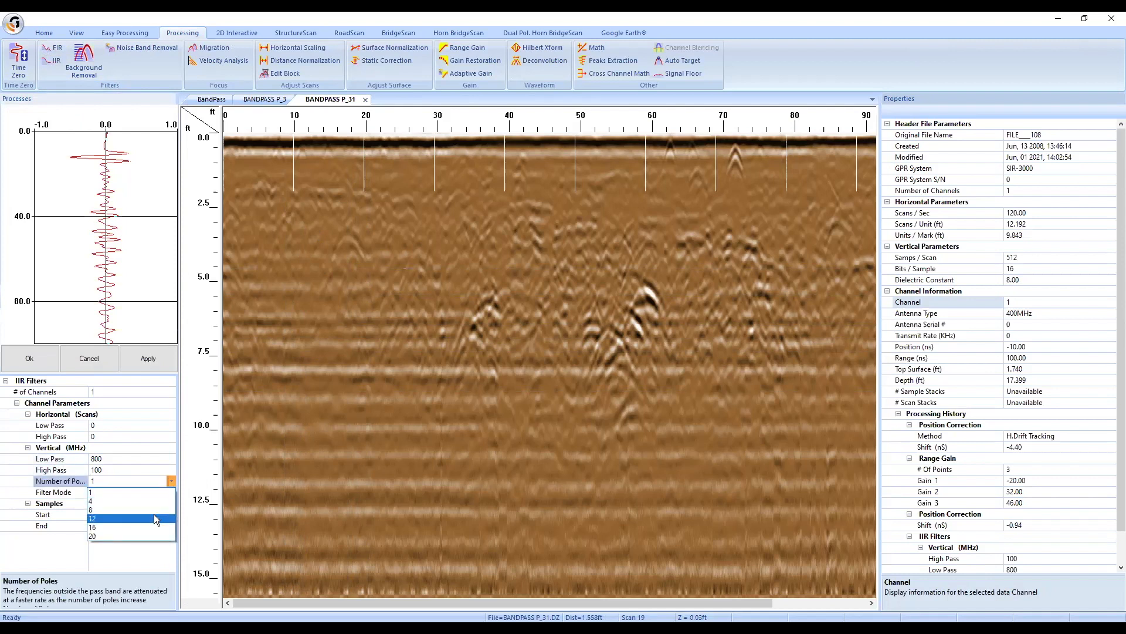
pyautogui.click(154, 516)
pyautogui.click(56, 493)
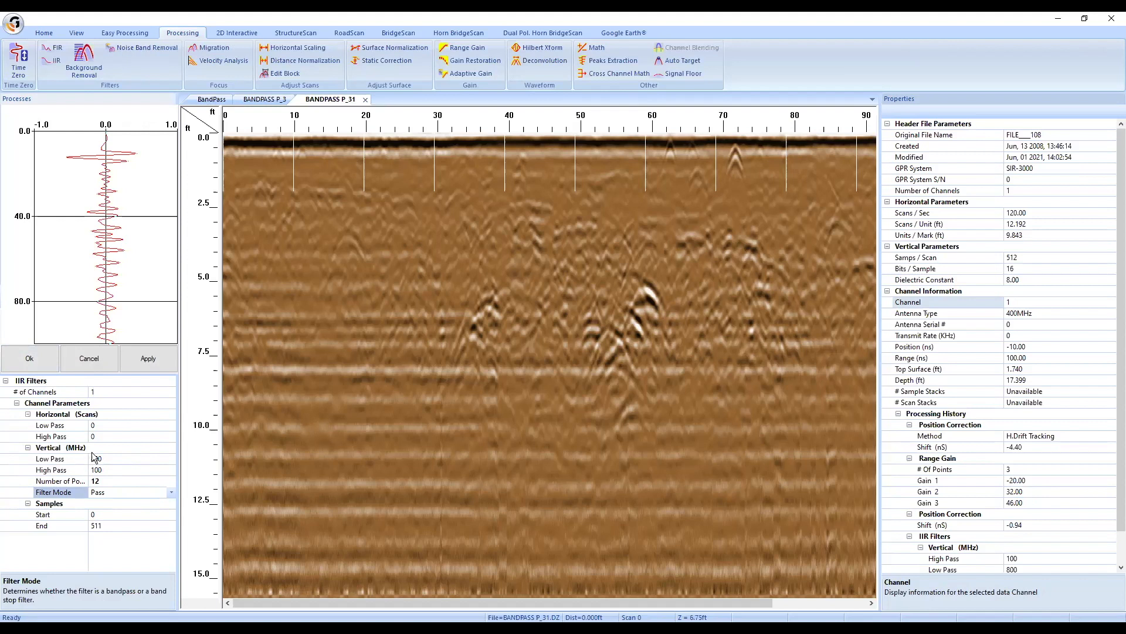
pyautogui.click(89, 359)
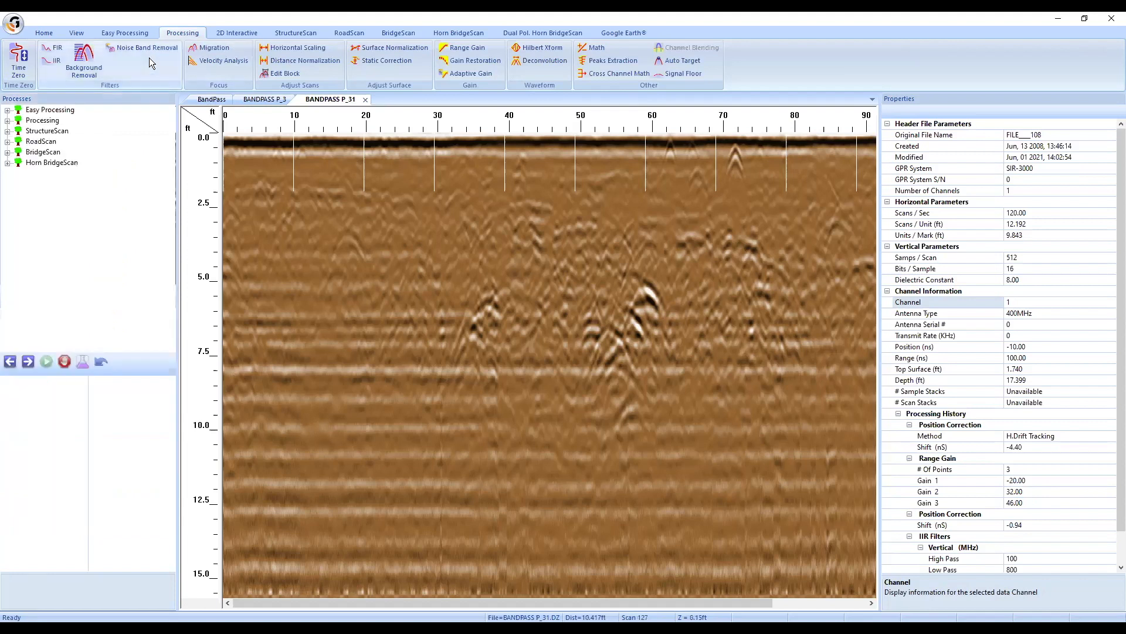
# Step: Open the Strats file from the GSSI Sample Data - Modified folder
pyautogui.click(46, 34)
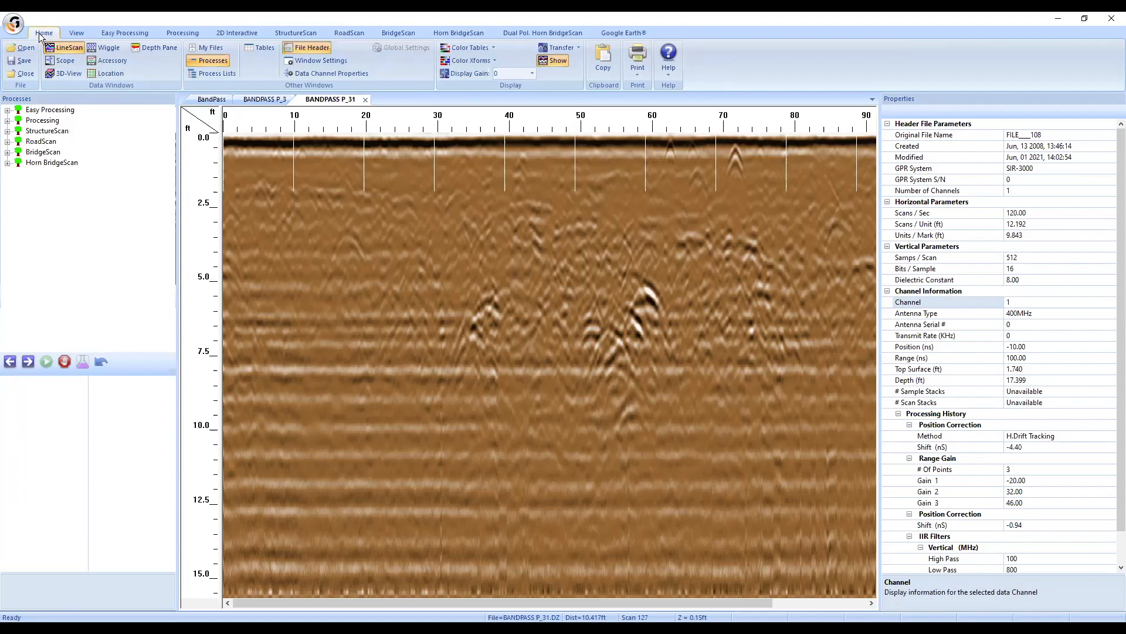
pyautogui.click(24, 48)
pyautogui.scroll(-3, 582, 338)
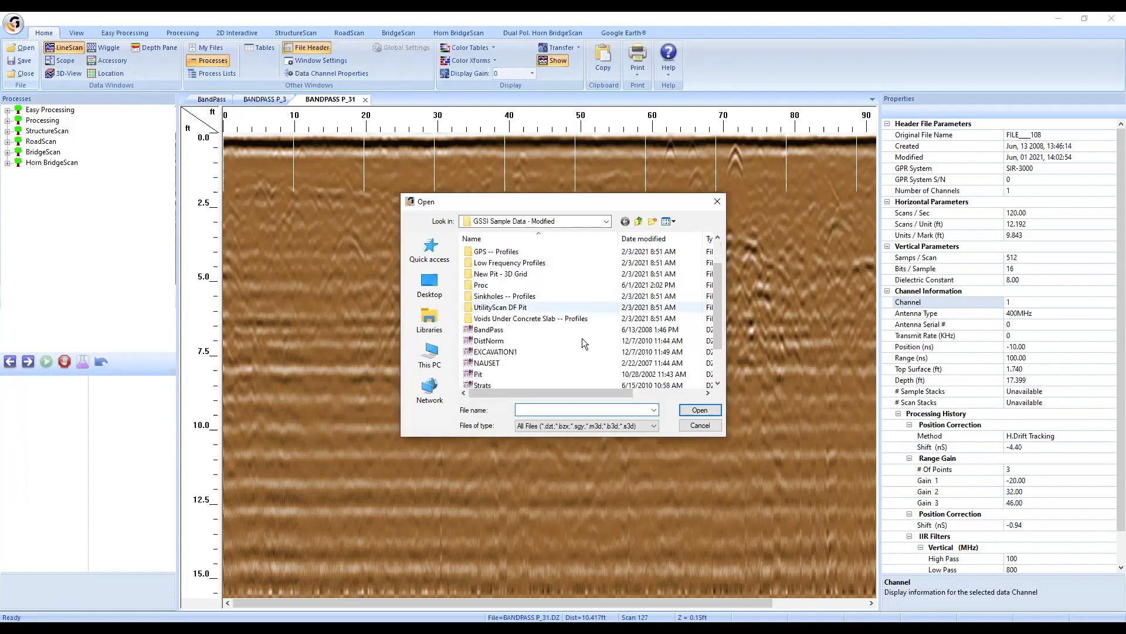
pyautogui.doubleClick(510, 343)
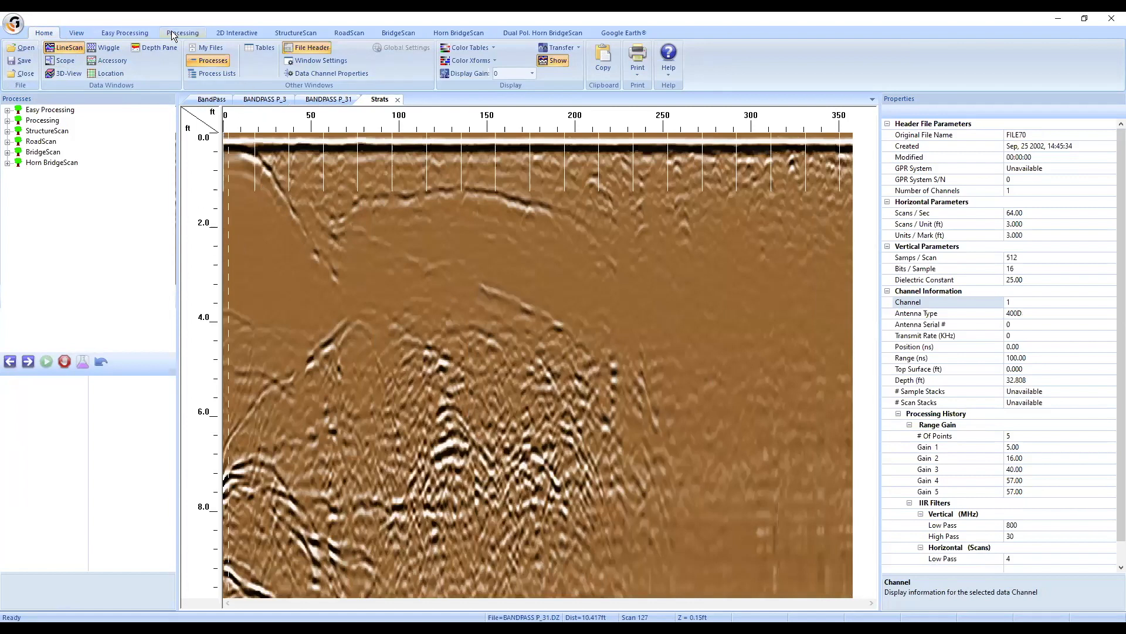
# Step: Apply horizontal scaling to the Strats profile with the Stretching operation and 2 scans
pyautogui.click(177, 31)
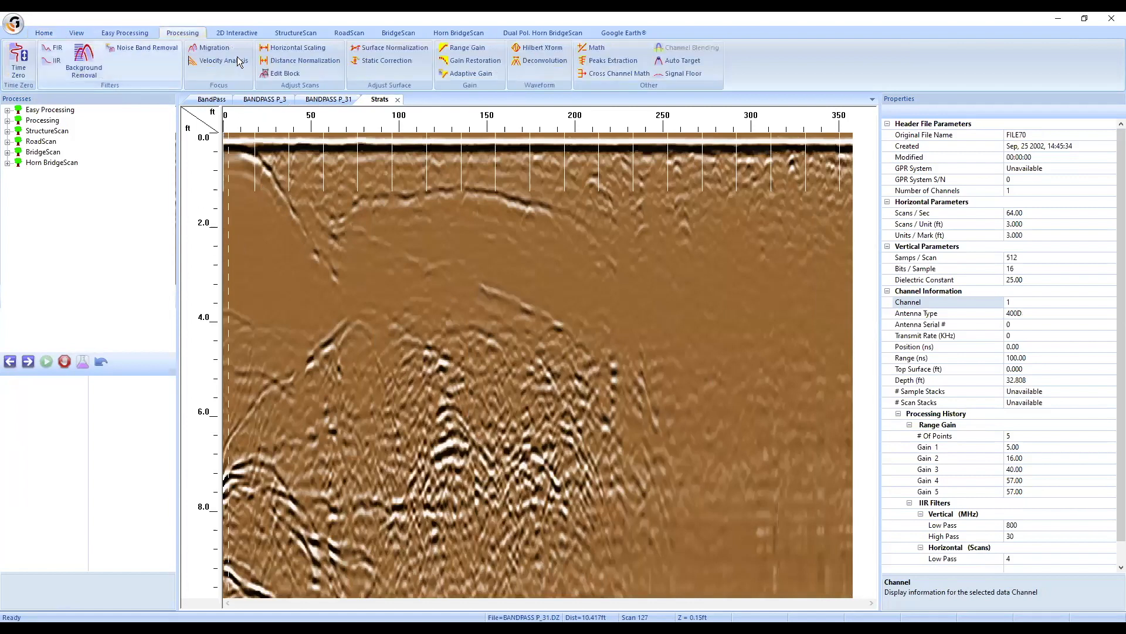
pyautogui.click(314, 46)
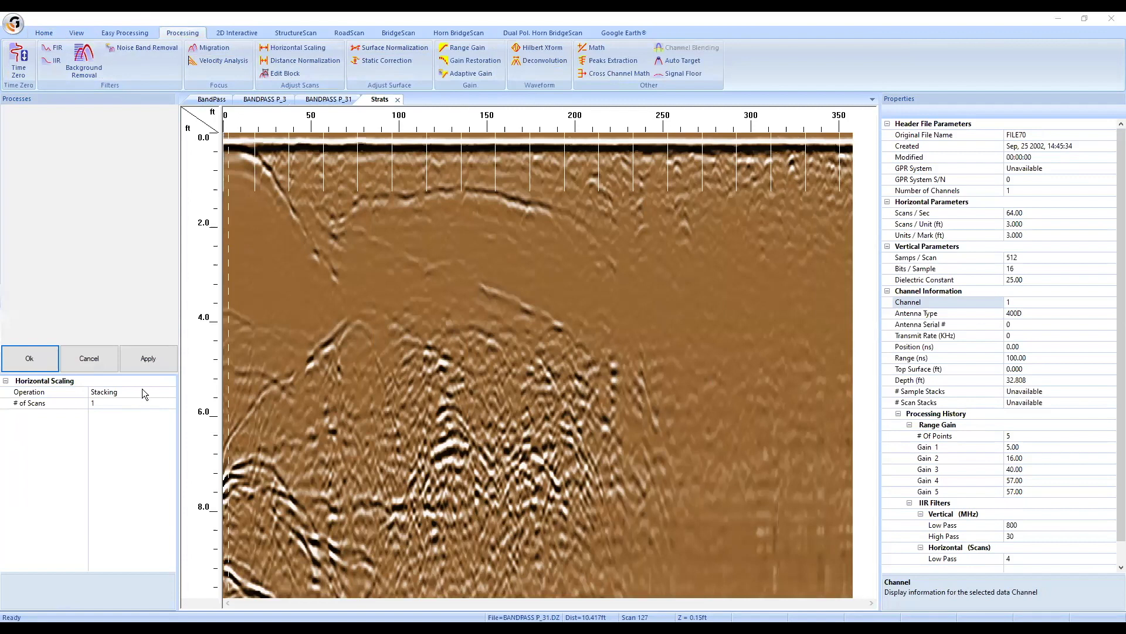
pyautogui.click(142, 391)
pyautogui.click(147, 391)
pyautogui.click(122, 404)
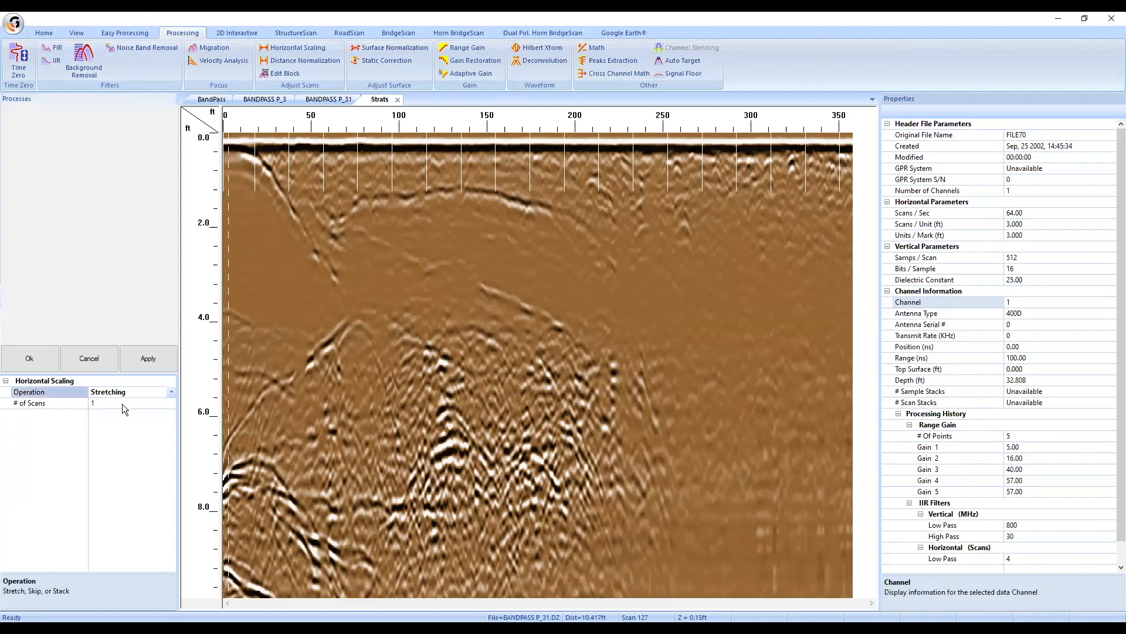
pyautogui.click(70, 403)
pyautogui.write('2')
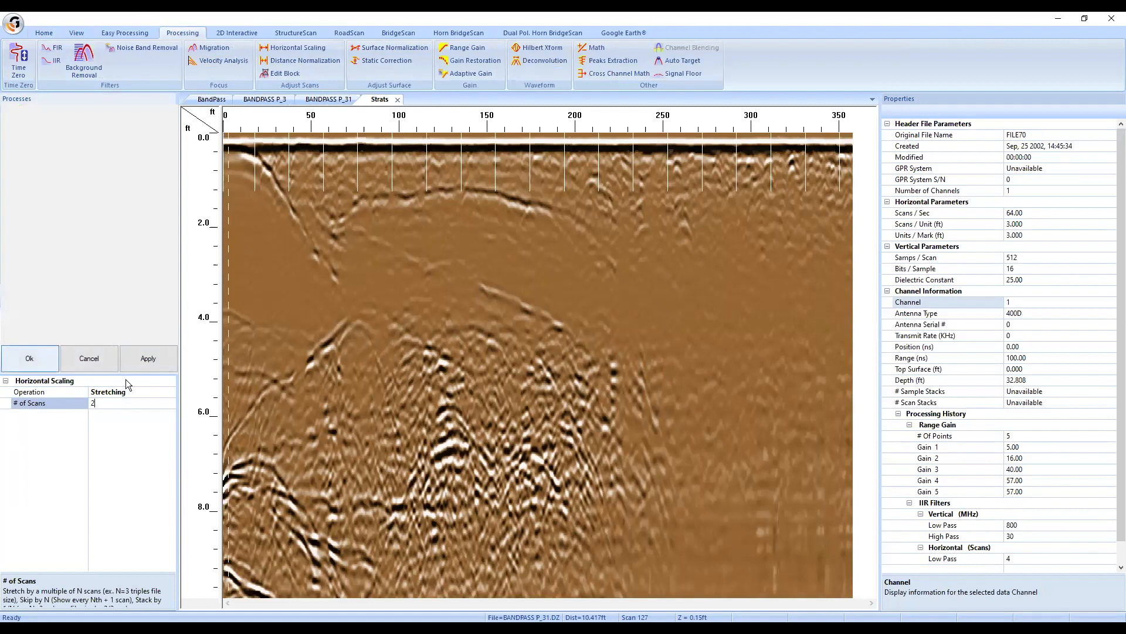
pyautogui.press('Return')
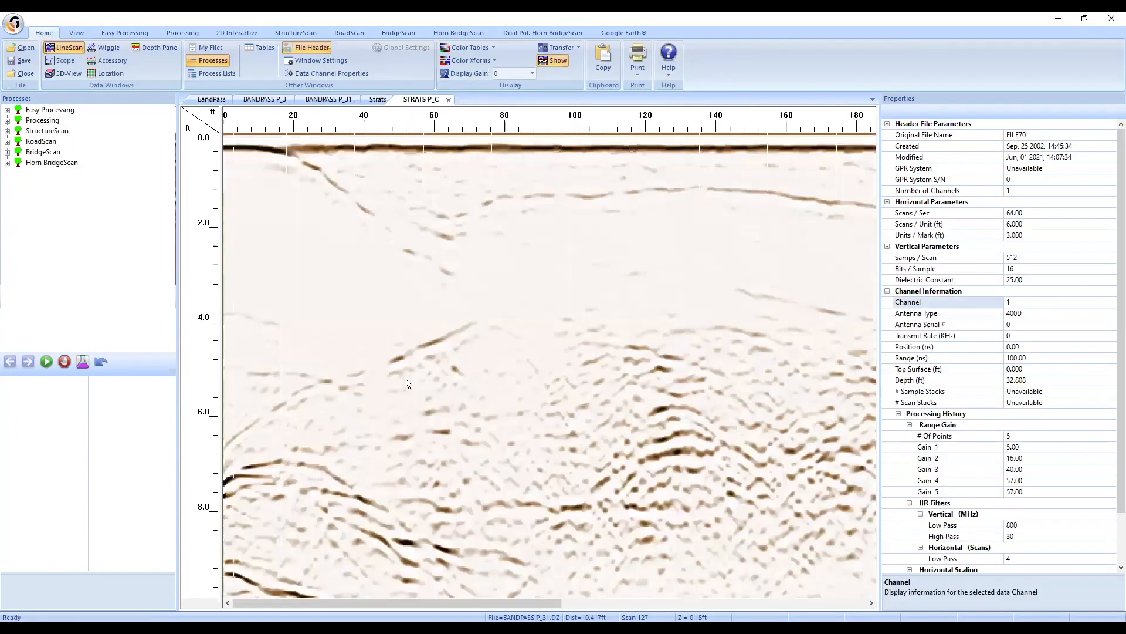
# Step: Apply an IIR filter to the stretched Strats profile with vertical low pass 800 MHz, high pass 100 MHz and 12 poles
pyautogui.click(166, 34)
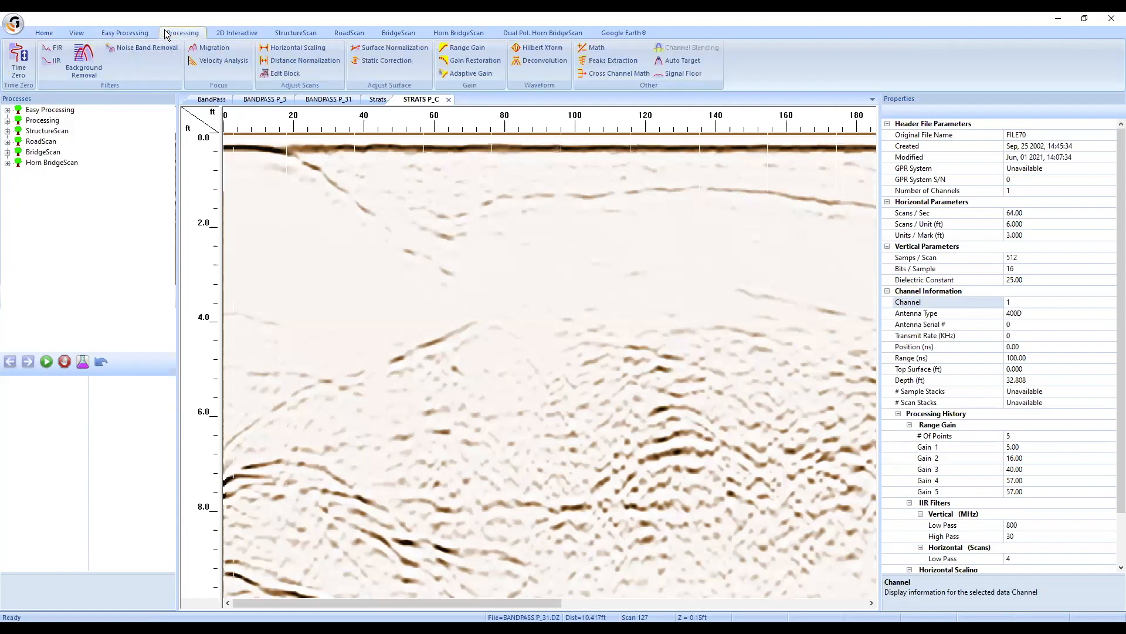
pyautogui.click(50, 62)
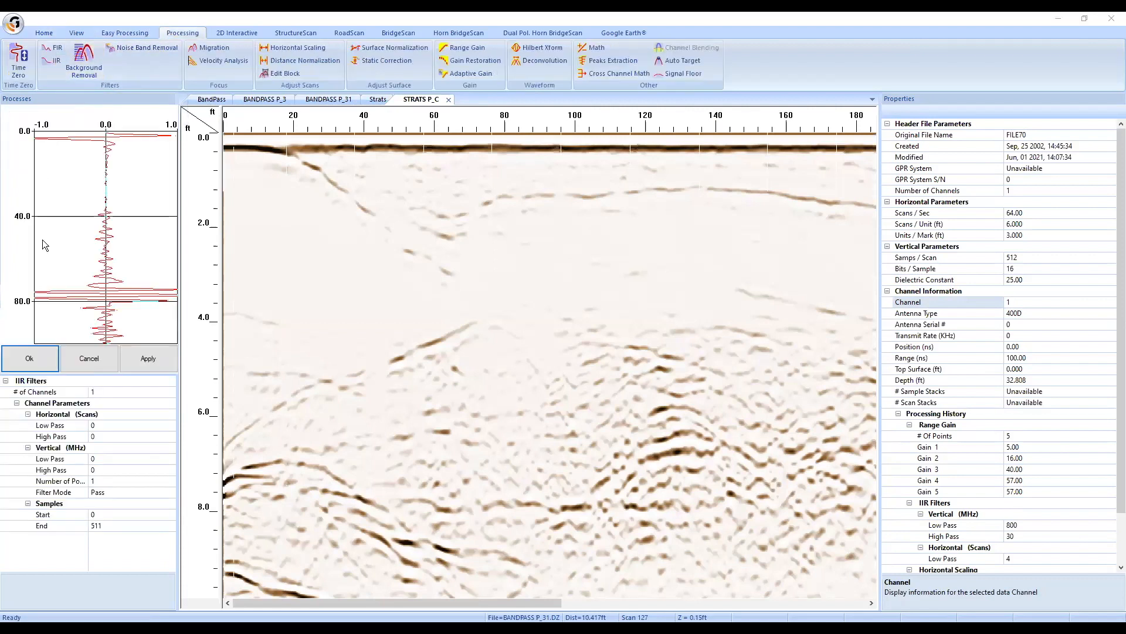
pyautogui.click(116, 460)
pyautogui.write('800')
pyautogui.click(104, 471)
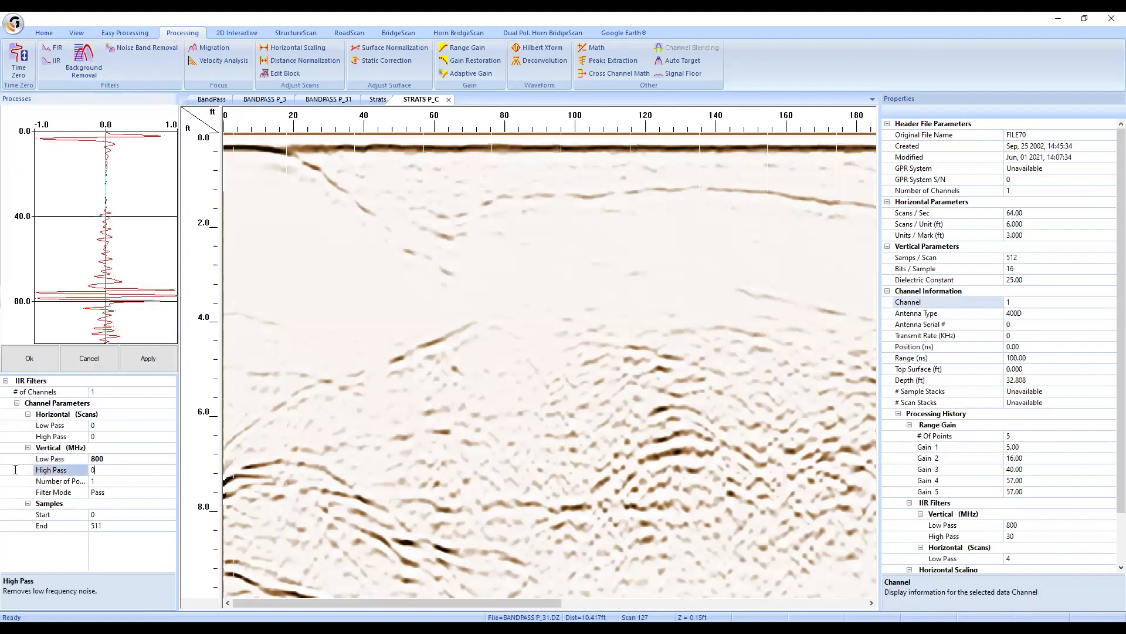
pyautogui.write('100')
pyautogui.click(131, 477)
pyautogui.click(173, 480)
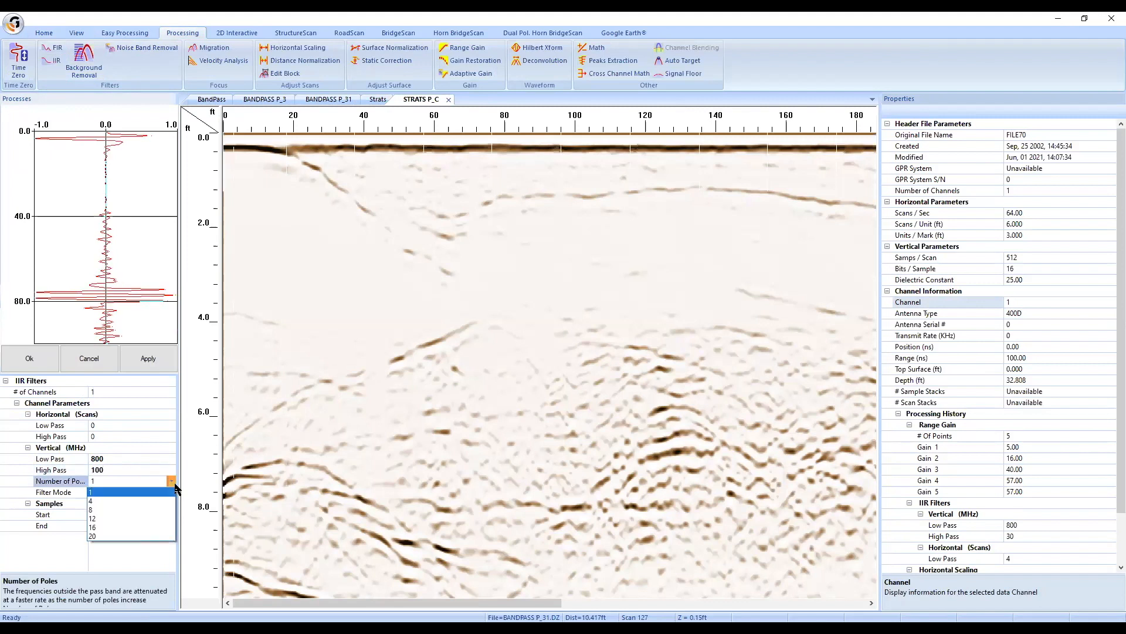
pyautogui.click(150, 519)
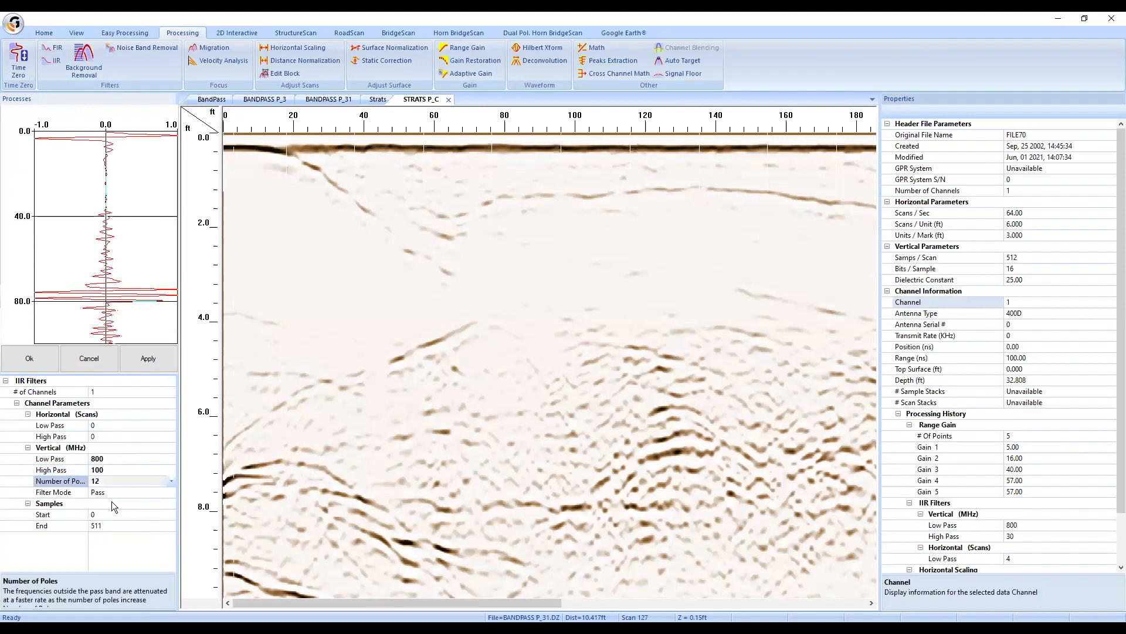
pyautogui.click(30, 359)
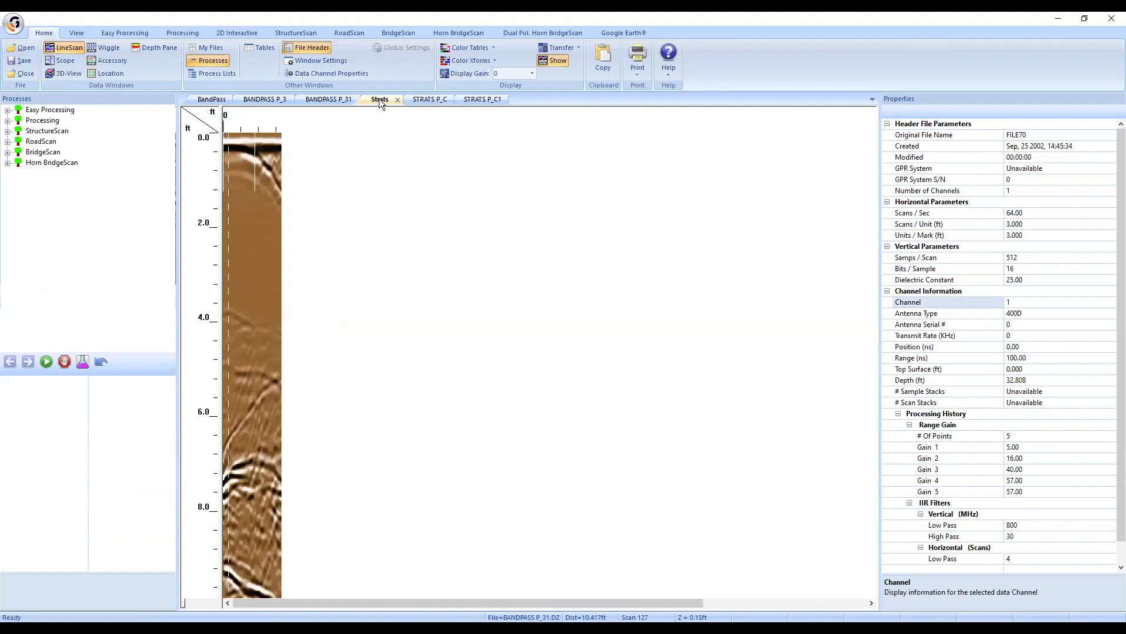
# Step: Compare the original Strats profile with its stretched version and the filtered version
pyautogui.click(379, 100)
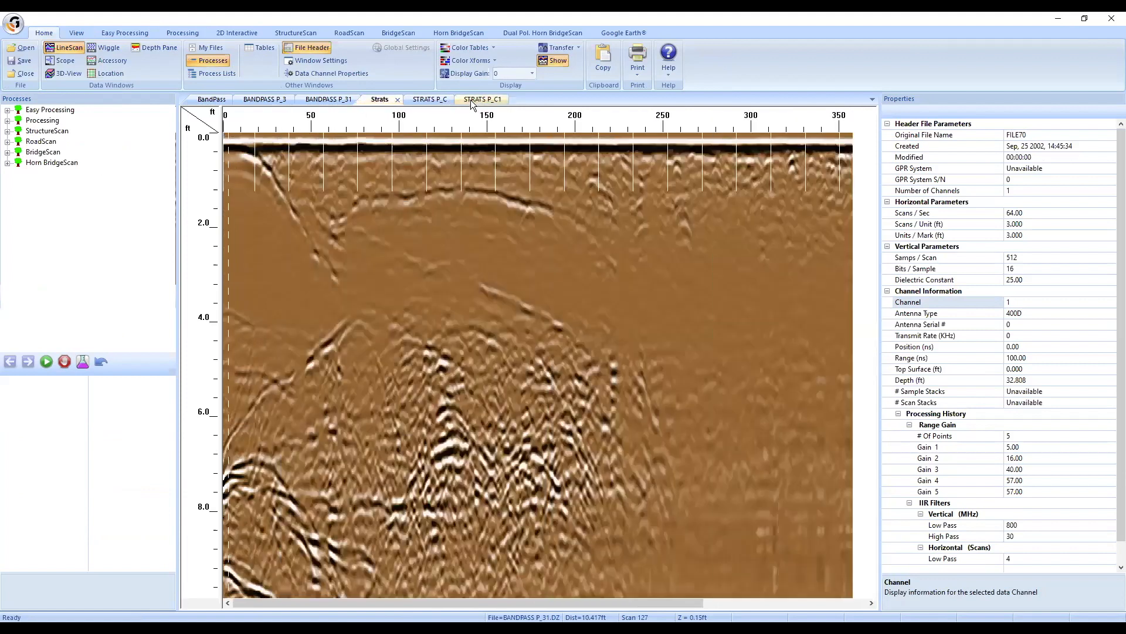
pyautogui.click(479, 100)
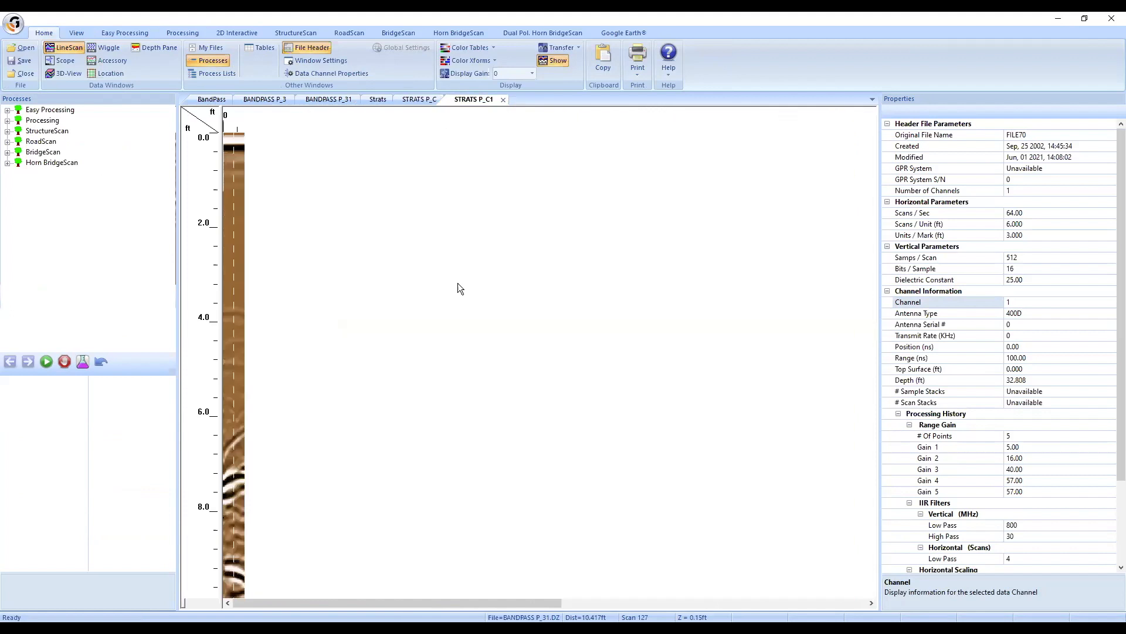
pyautogui.click(412, 99)
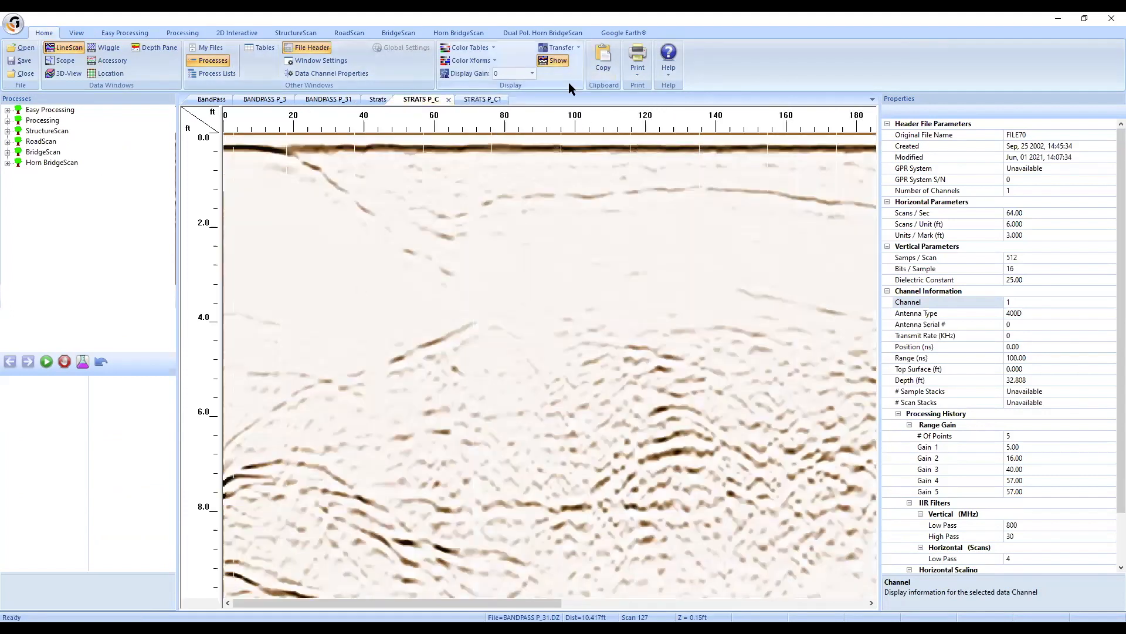
pyautogui.click(493, 99)
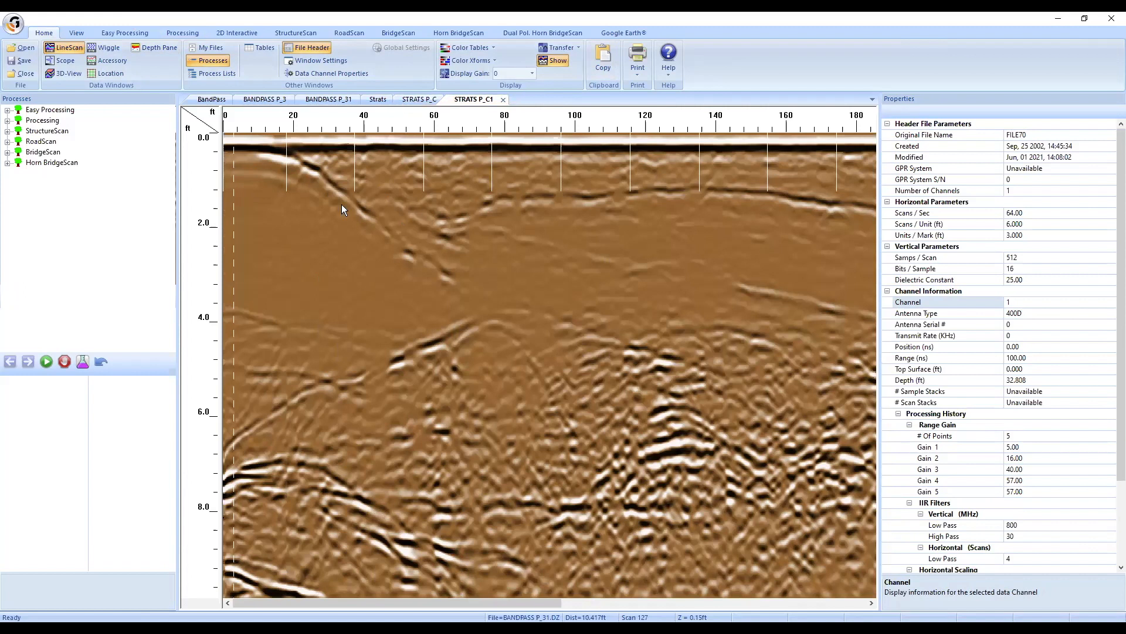
pyautogui.click(183, 32)
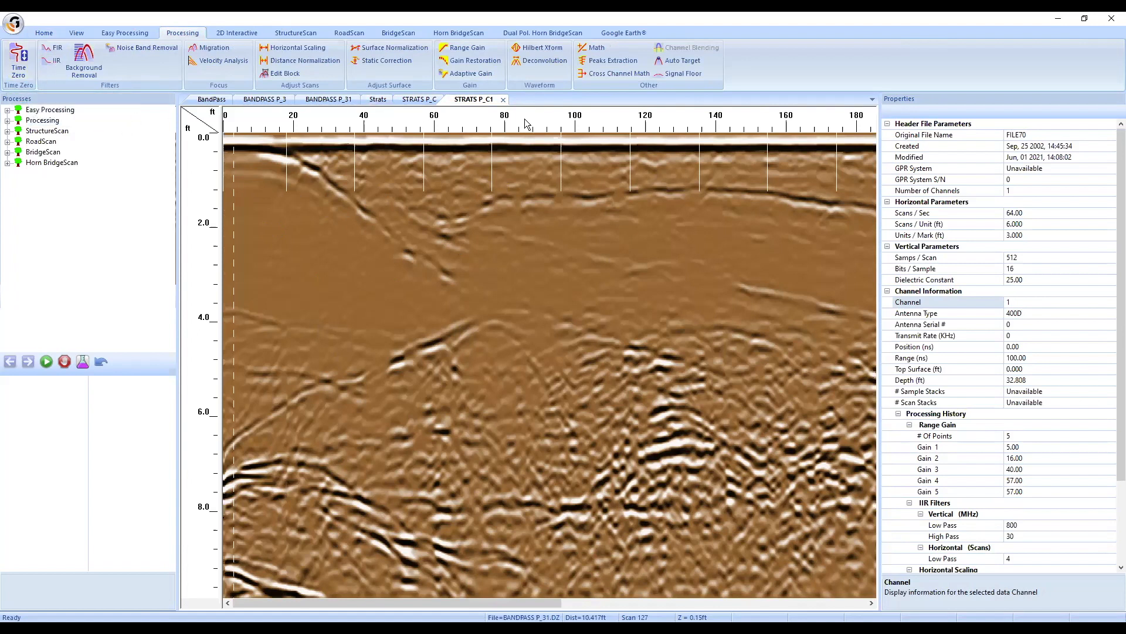
# Step: Close the filtered, stretched and original Strats profiles
pyautogui.click(503, 99)
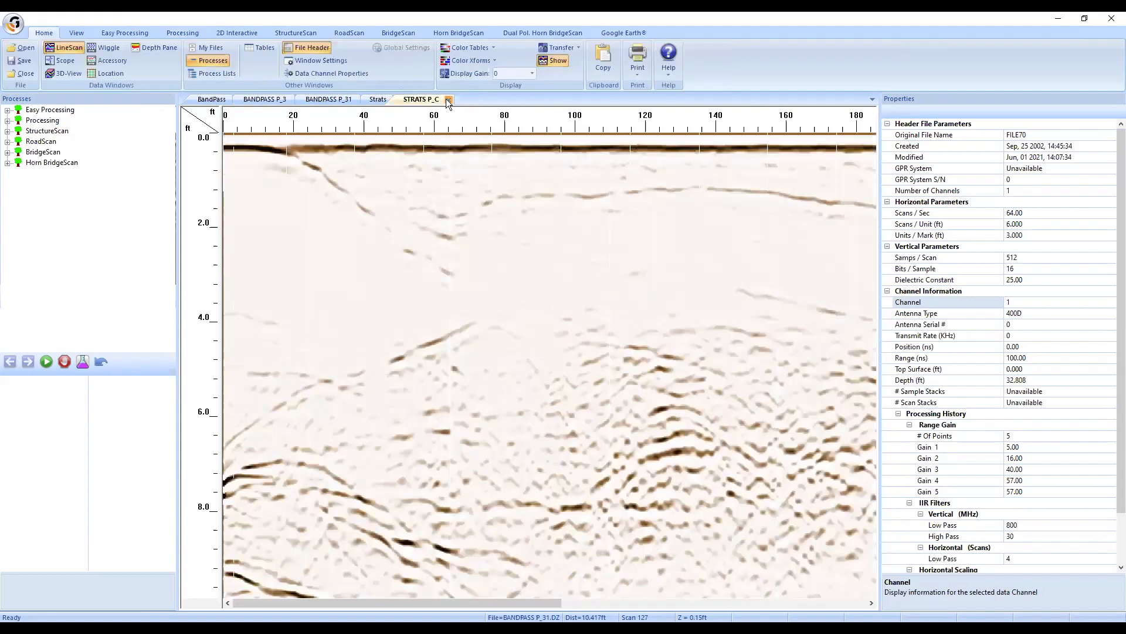
pyautogui.click(445, 99)
pyautogui.click(397, 101)
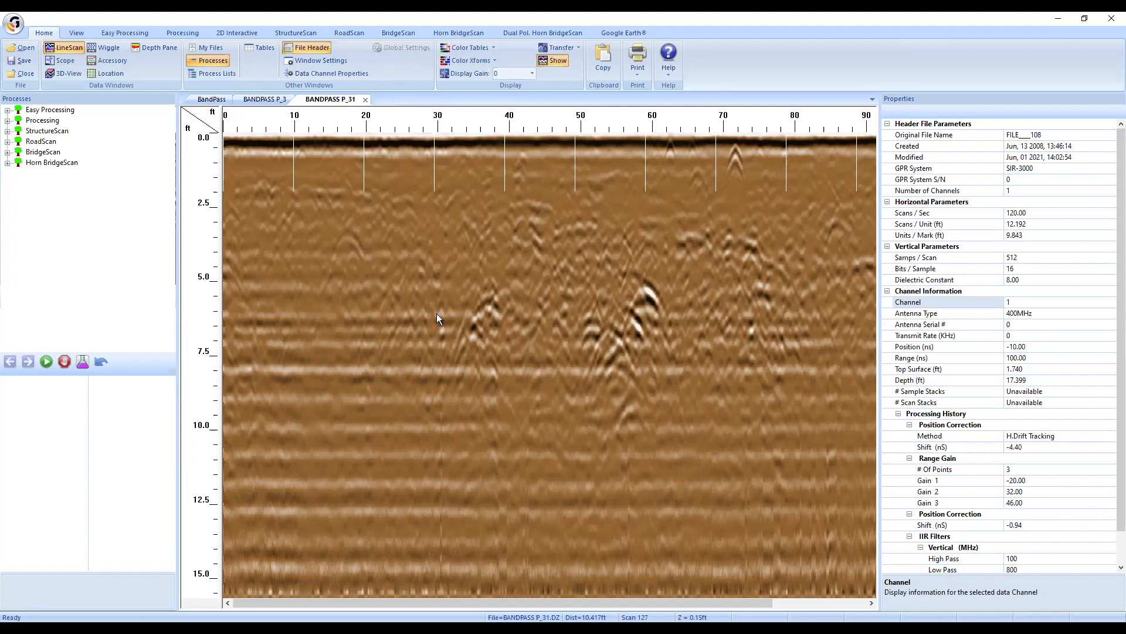
# Step: Preview Full Pass background removal on the BANDPASS P_31 profile, reset the preview, and cancel the process
pyautogui.click(181, 33)
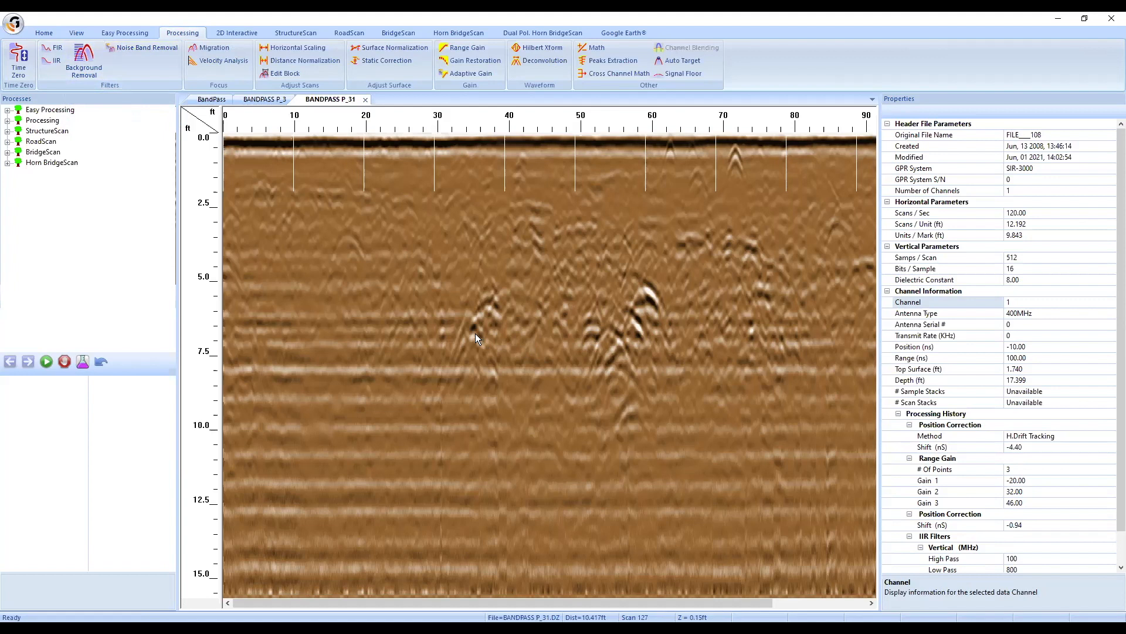
pyautogui.click(84, 65)
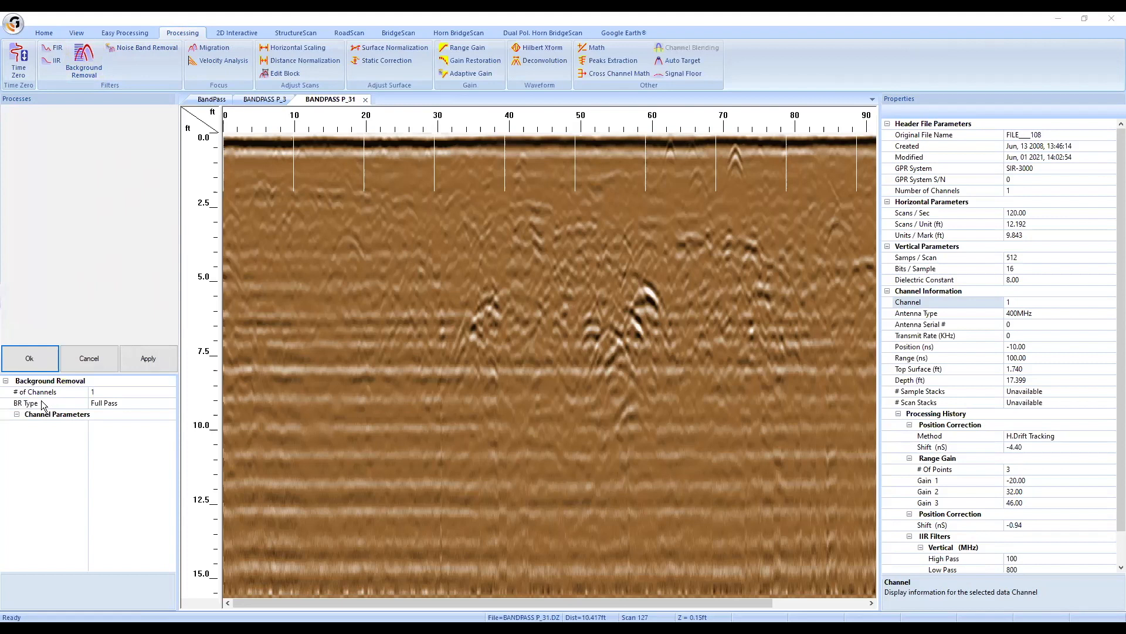
pyautogui.click(166, 404)
pyautogui.click(169, 401)
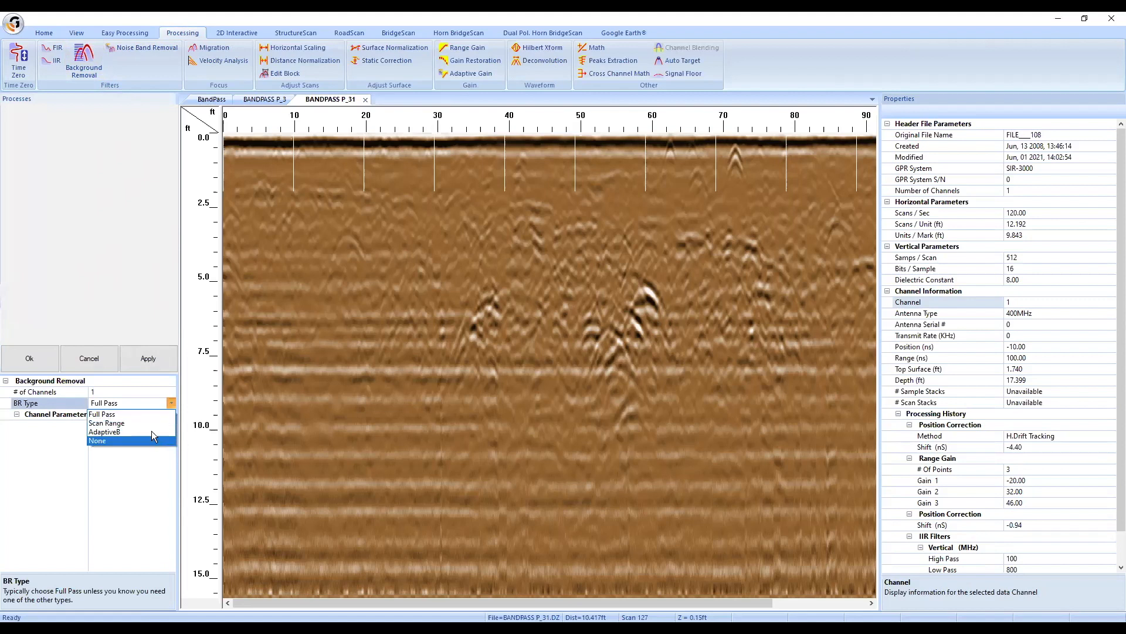
pyautogui.click(144, 413)
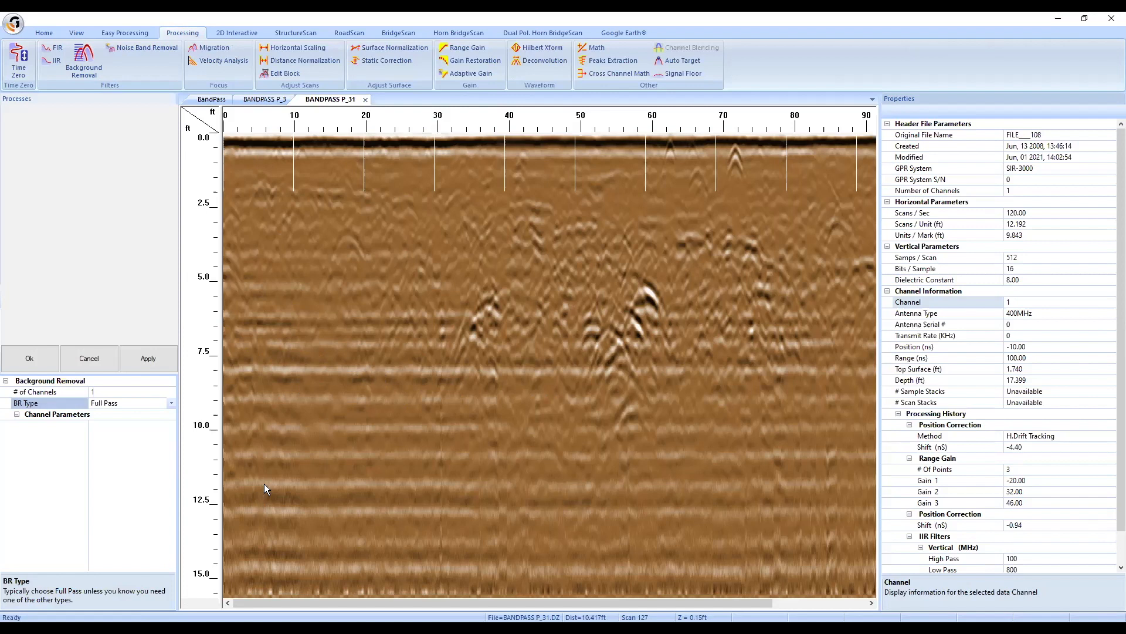
pyautogui.click(152, 360)
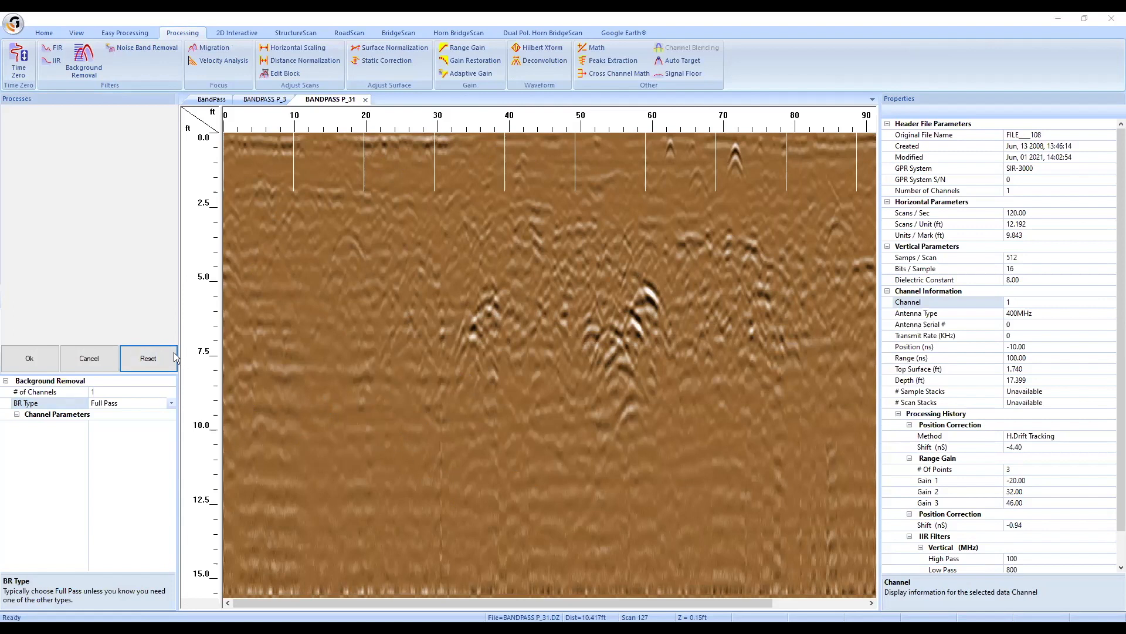
pyautogui.click(139, 359)
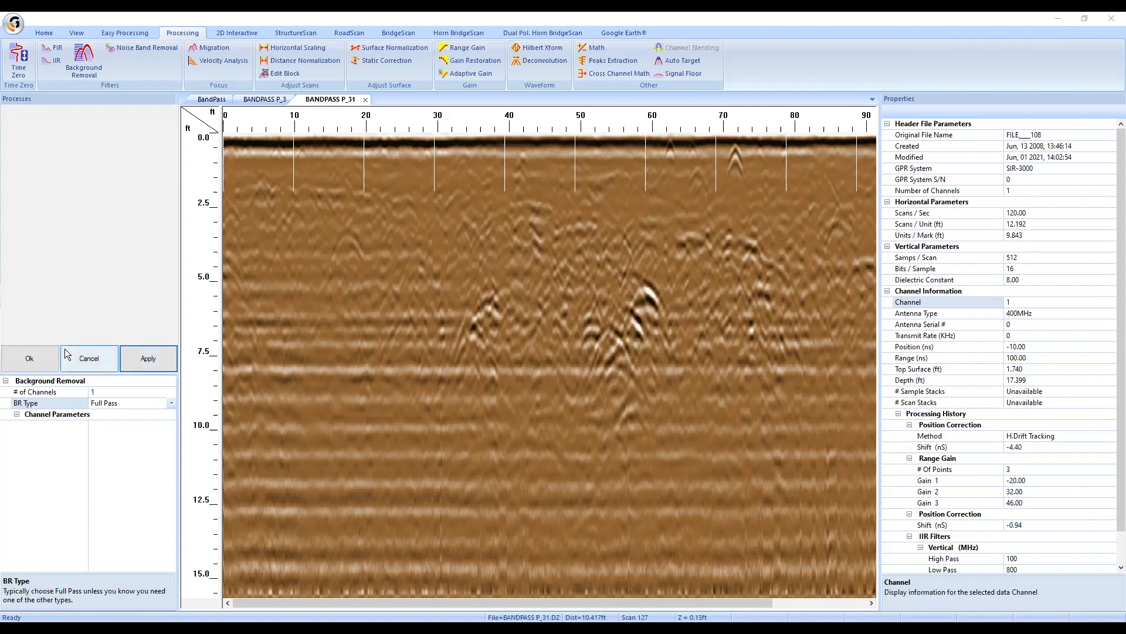
pyautogui.click(100, 352)
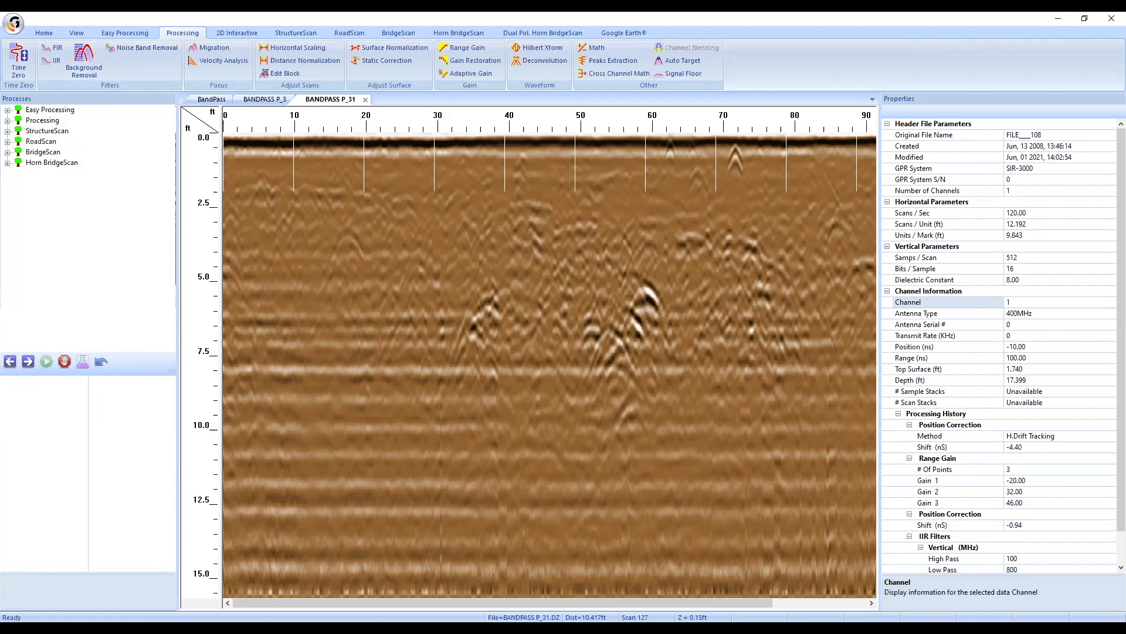
# Step: Apply noise band removal to the BANDPASS P_31 profile using the Full Scan Band algorithm
pyautogui.click(133, 50)
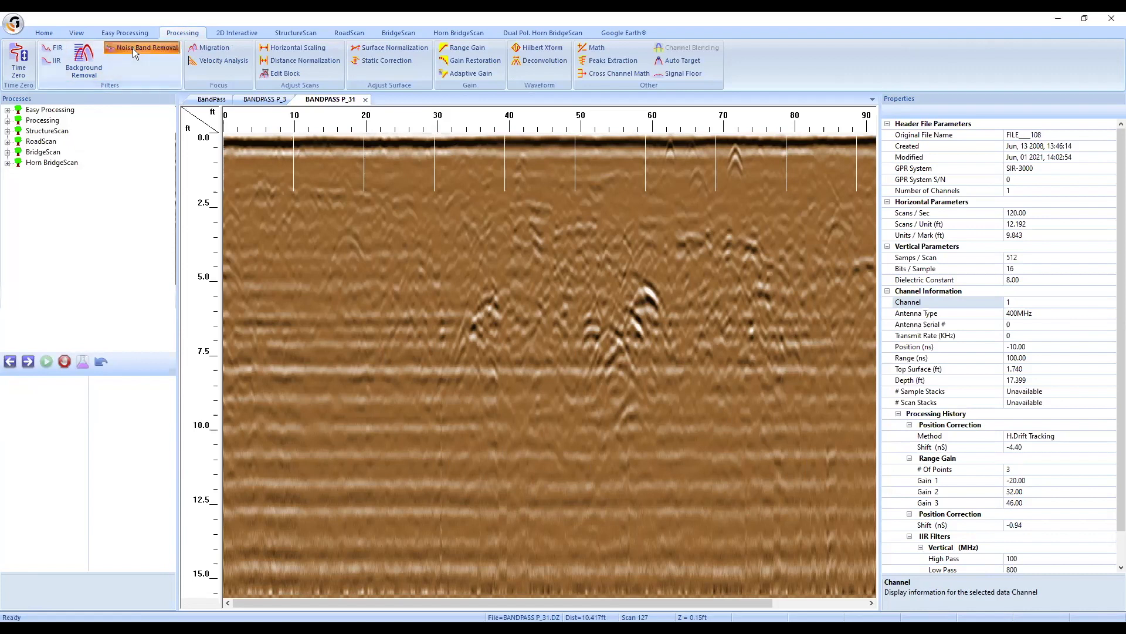
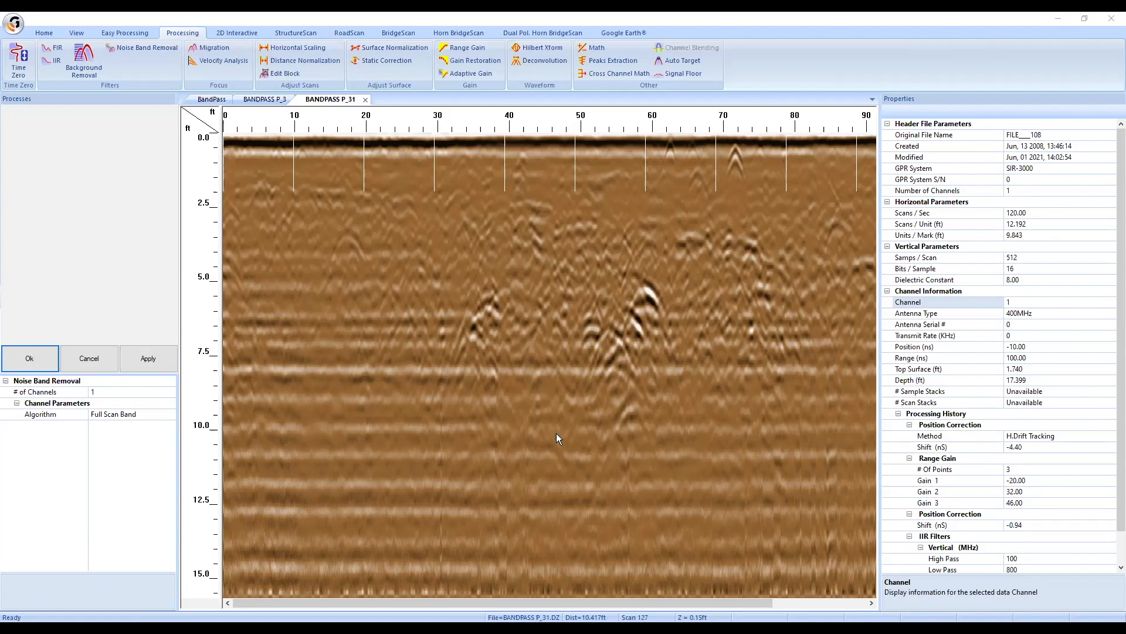
pyautogui.click(46, 413)
pyautogui.click(170, 415)
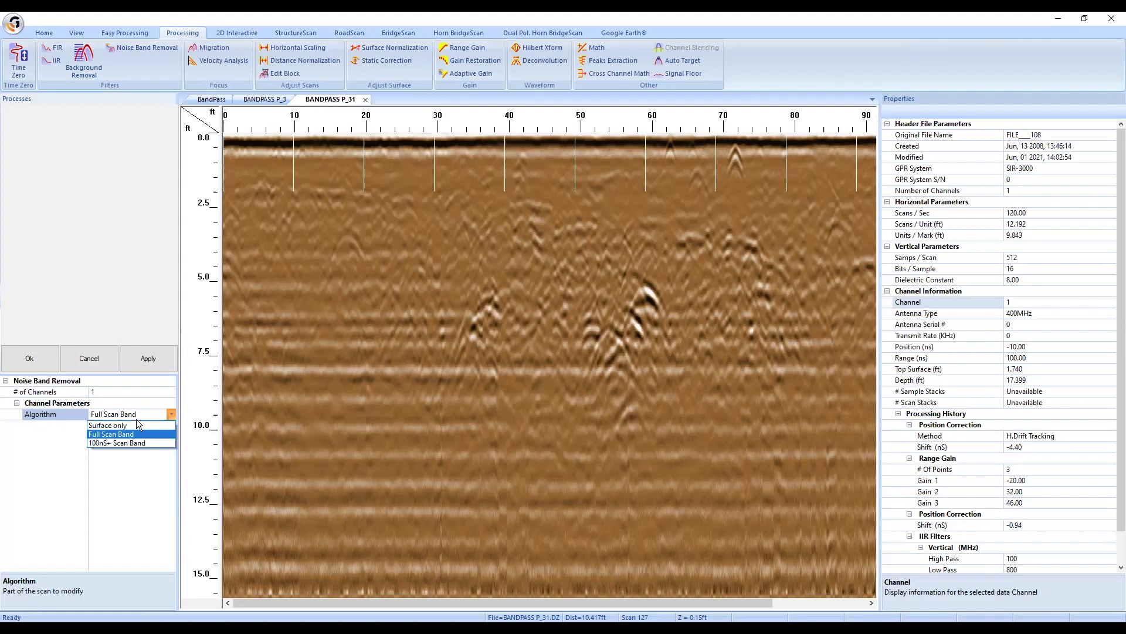
pyautogui.click(151, 434)
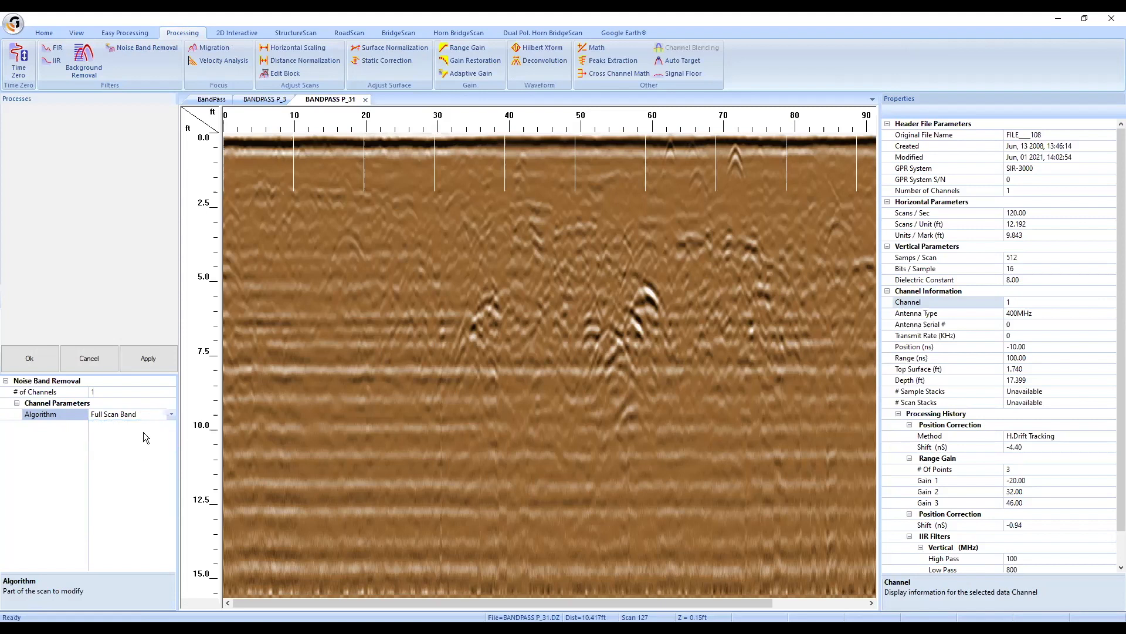
pyautogui.click(28, 359)
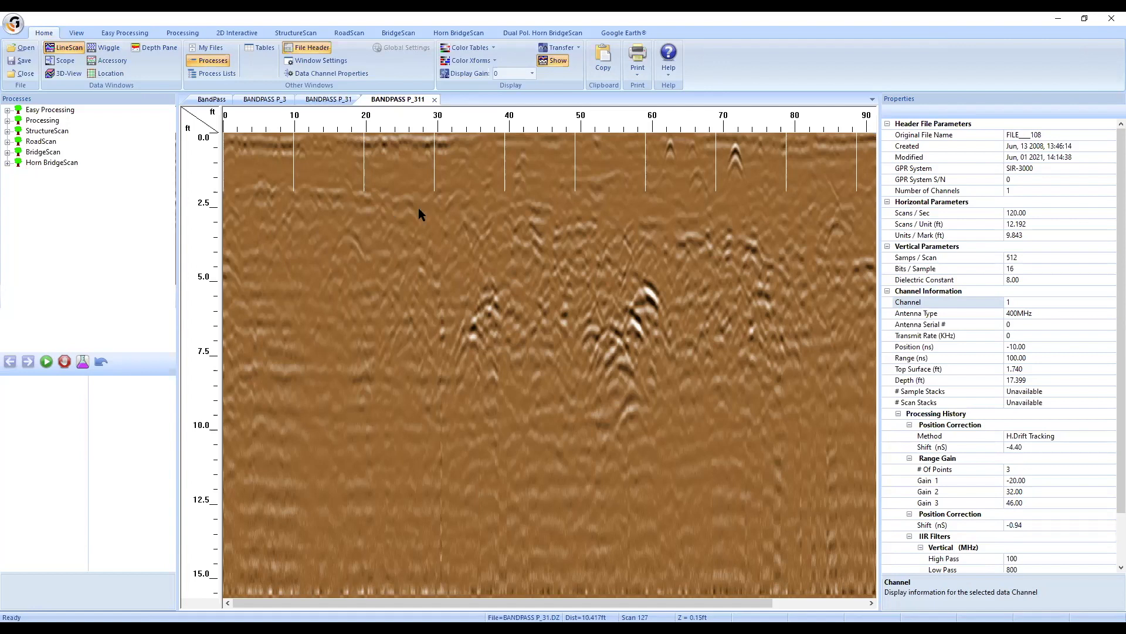
# Step: Compare the original BandPass profile with the noise-band-removed result, and hide the file header information to widen the profile view
pyautogui.click(215, 99)
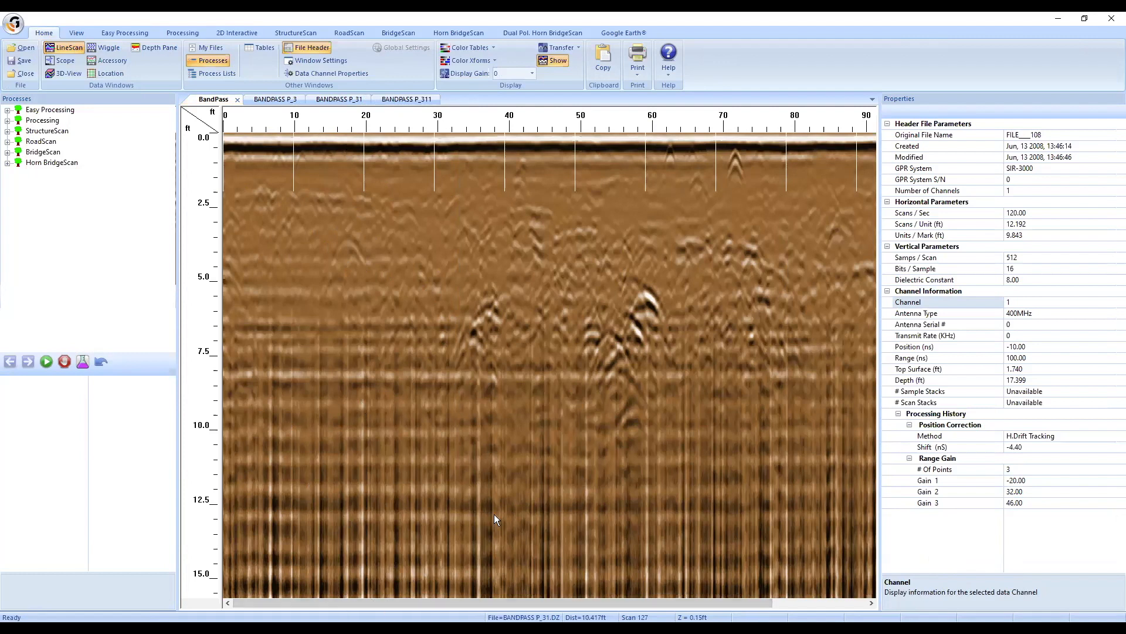
pyautogui.click(412, 100)
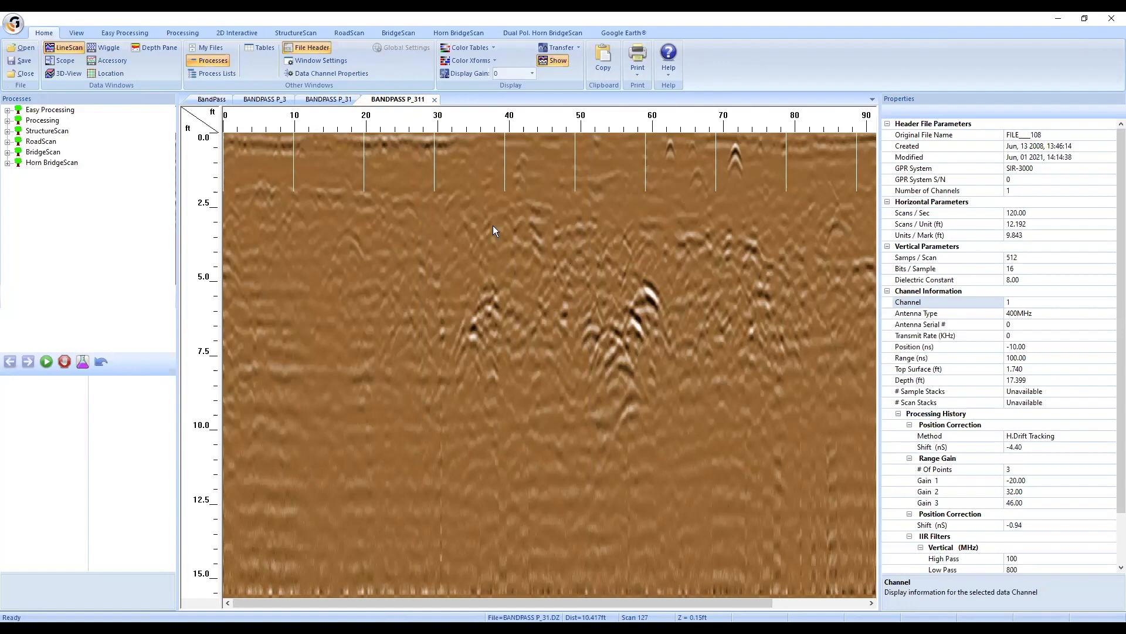
pyautogui.click(297, 48)
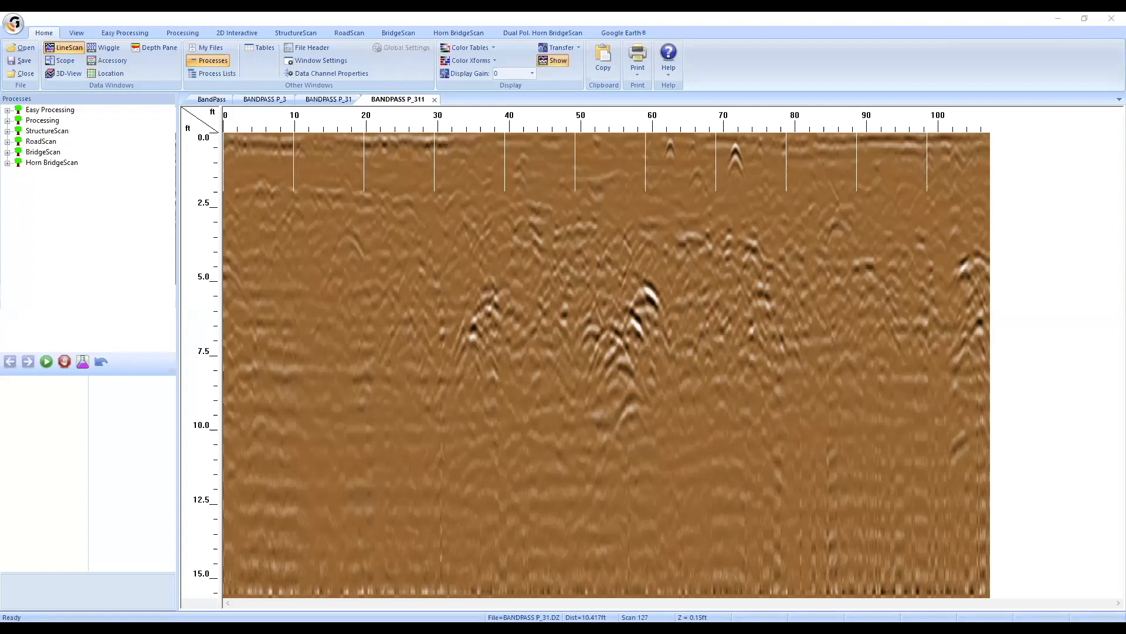
pyautogui.click(545, 62)
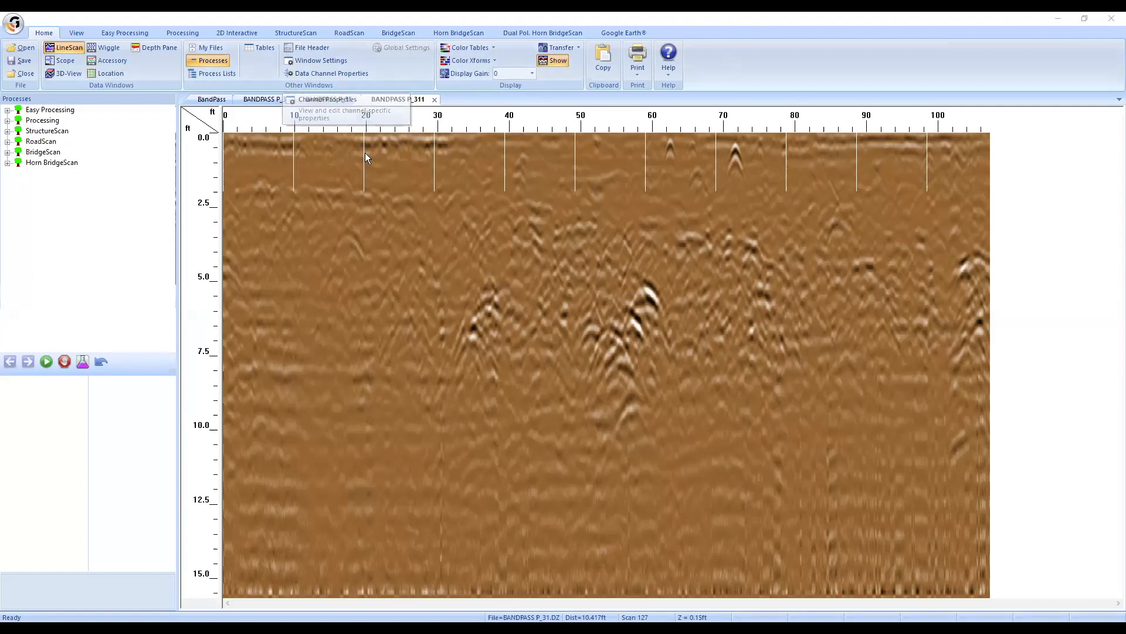
pyautogui.click(198, 32)
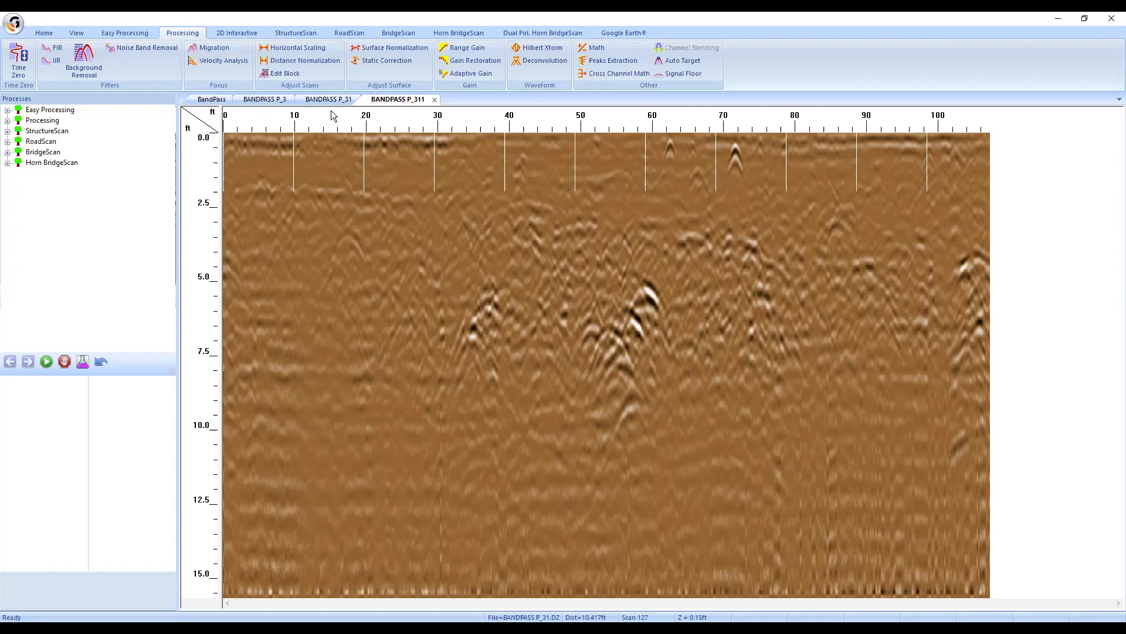
# Step: Close all open files and open the Pit profile from the GSSI Sample Data - Modified folder
pyautogui.click(11, 25)
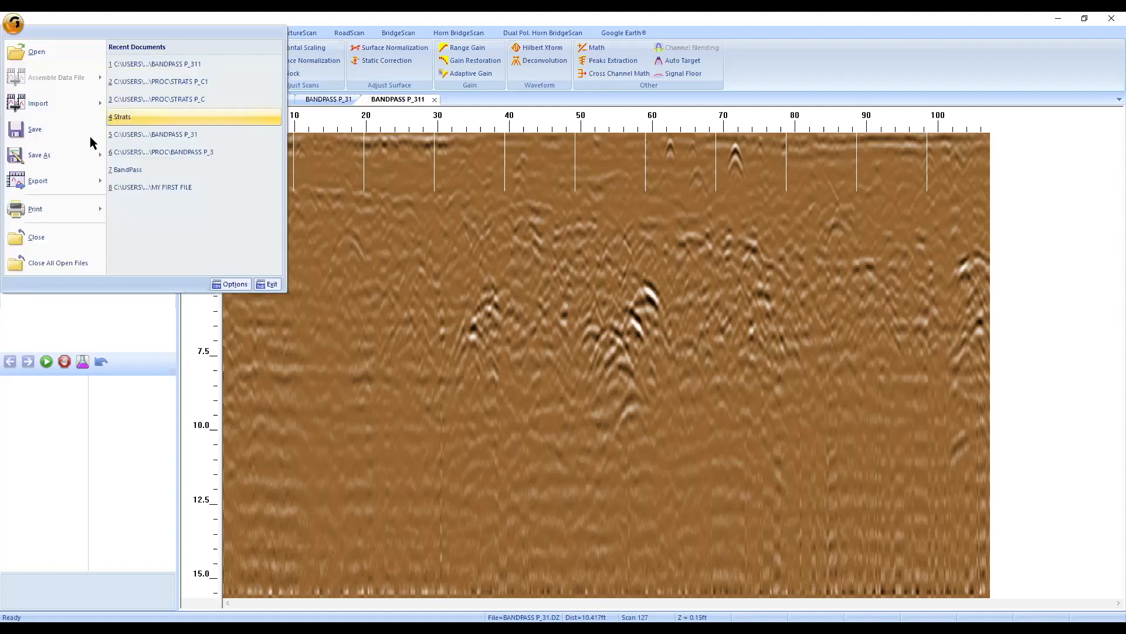
pyautogui.click(58, 263)
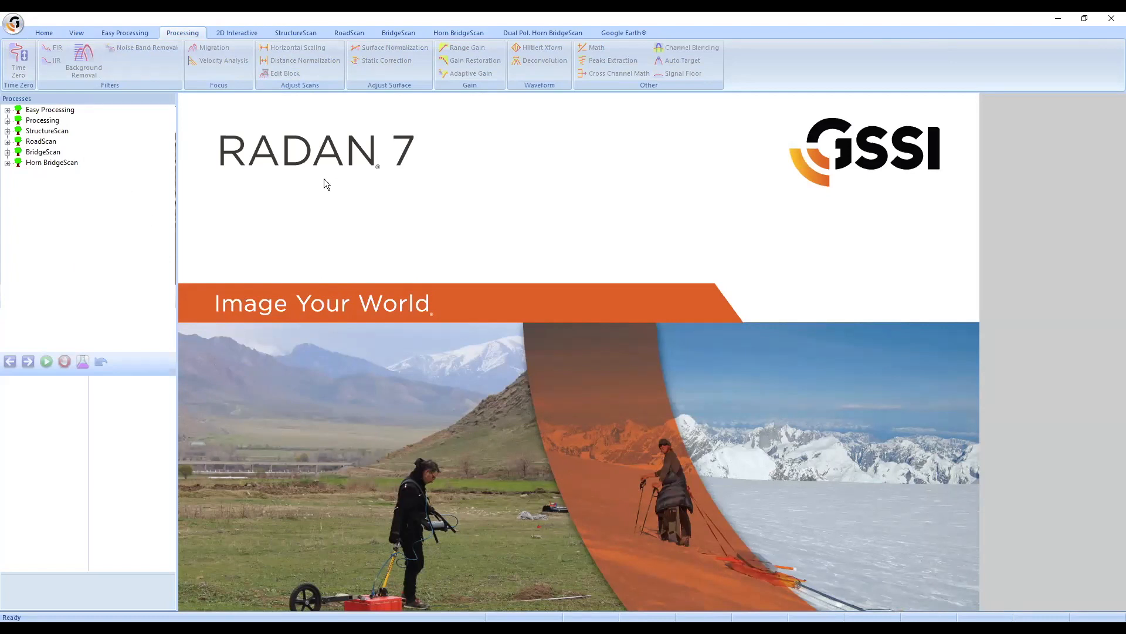
pyautogui.click(44, 34)
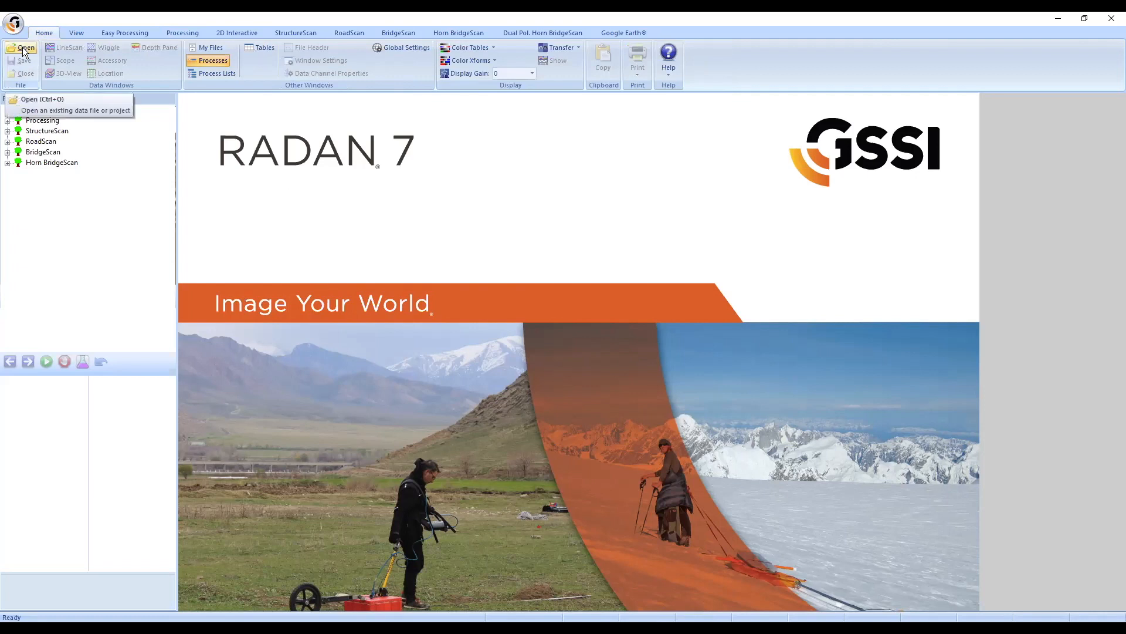
pyautogui.click(23, 48)
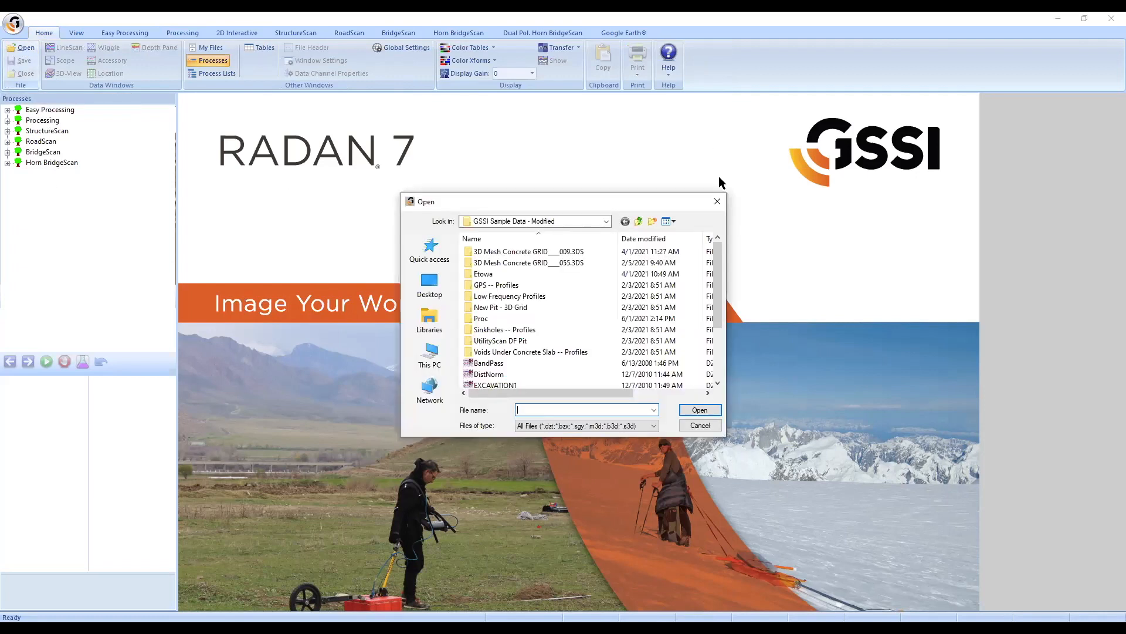
pyautogui.scroll(-3, 645, 290)
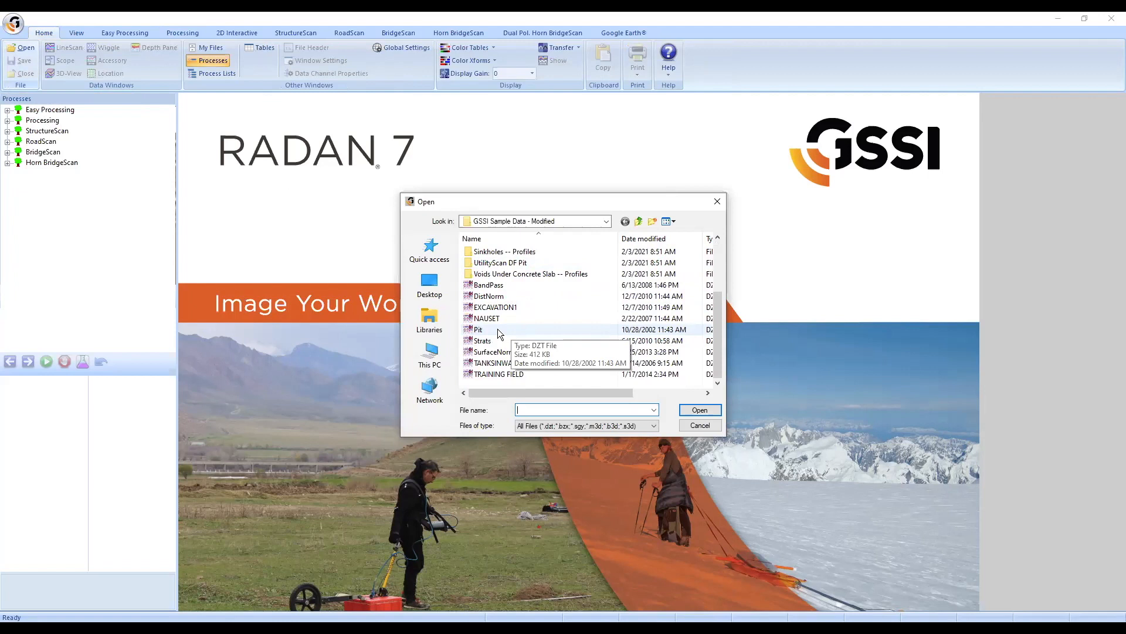
pyautogui.click(497, 330)
pyautogui.doubleClick(499, 331)
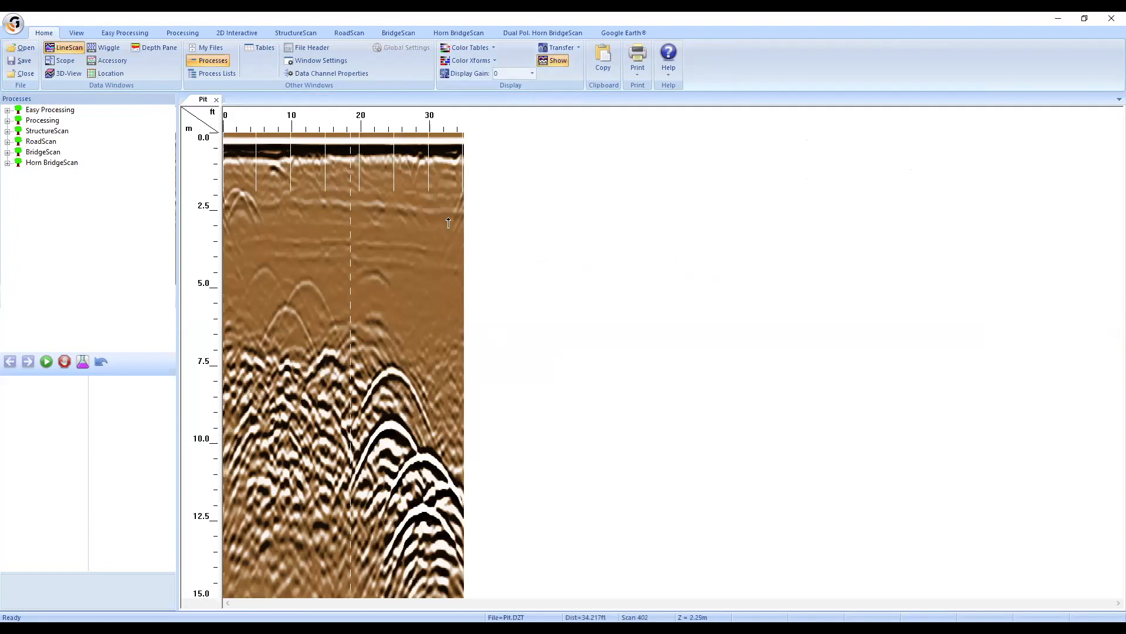
# Step: Examine the Pit profile's file header for antenna type, range gain and vertical IIR filter settings, and hide the header again
pyautogui.click(299, 47)
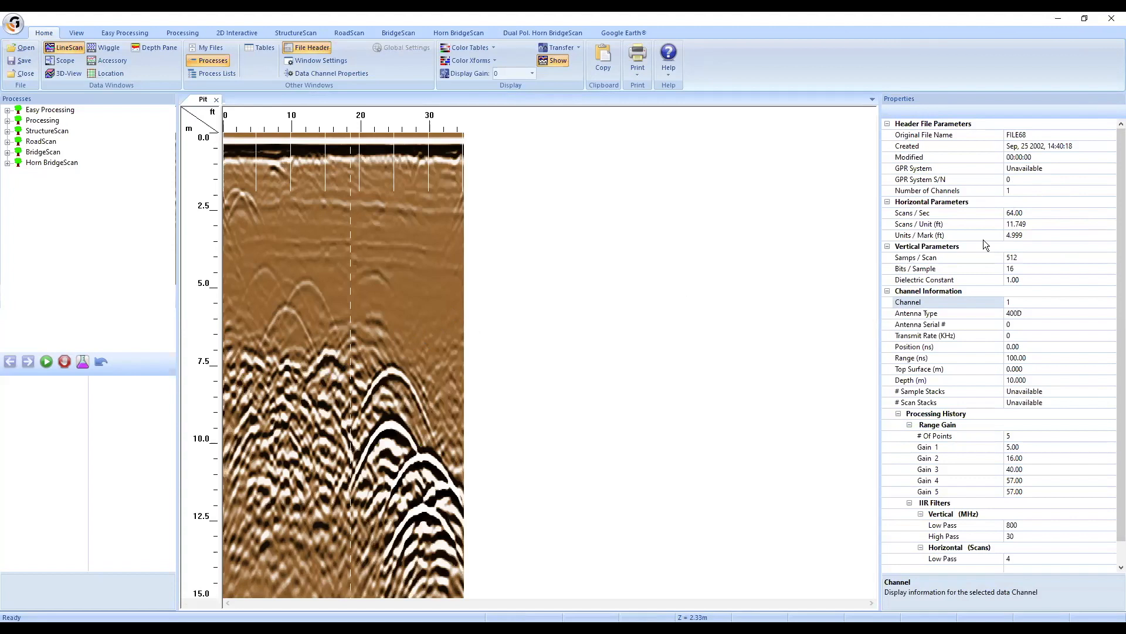
pyautogui.click(917, 313)
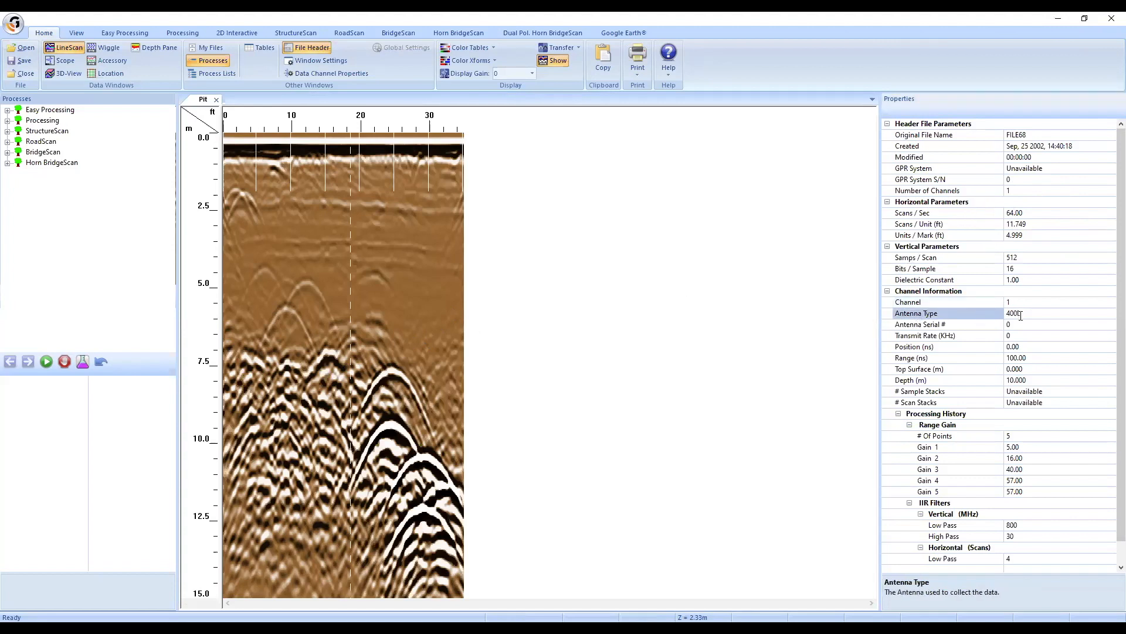
pyautogui.scroll(-1, 997, 358)
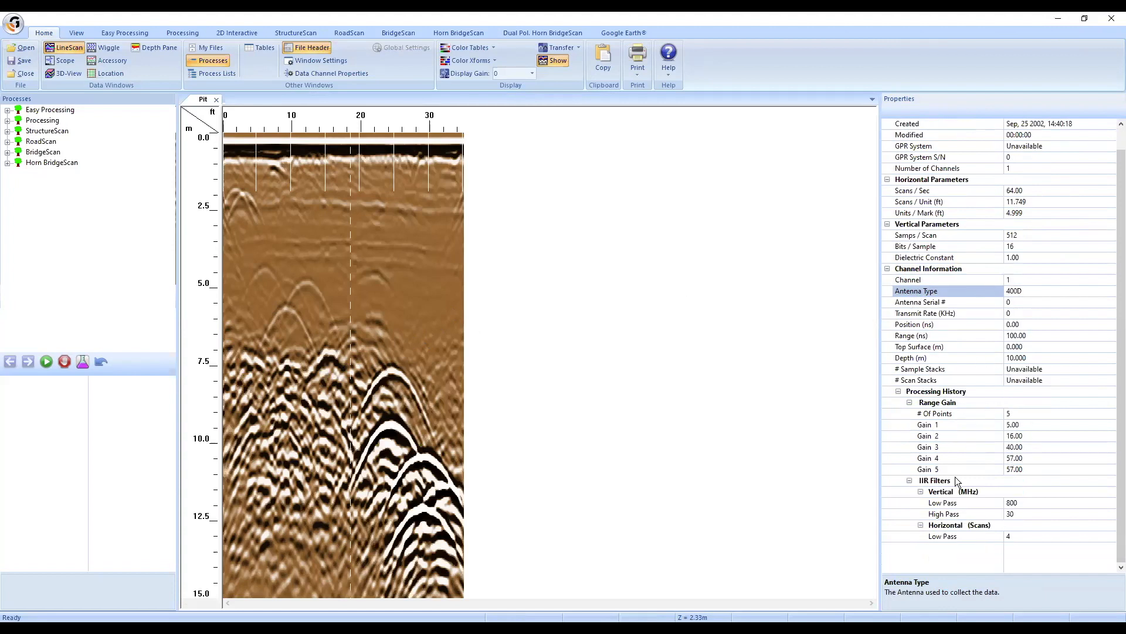
pyautogui.click(941, 404)
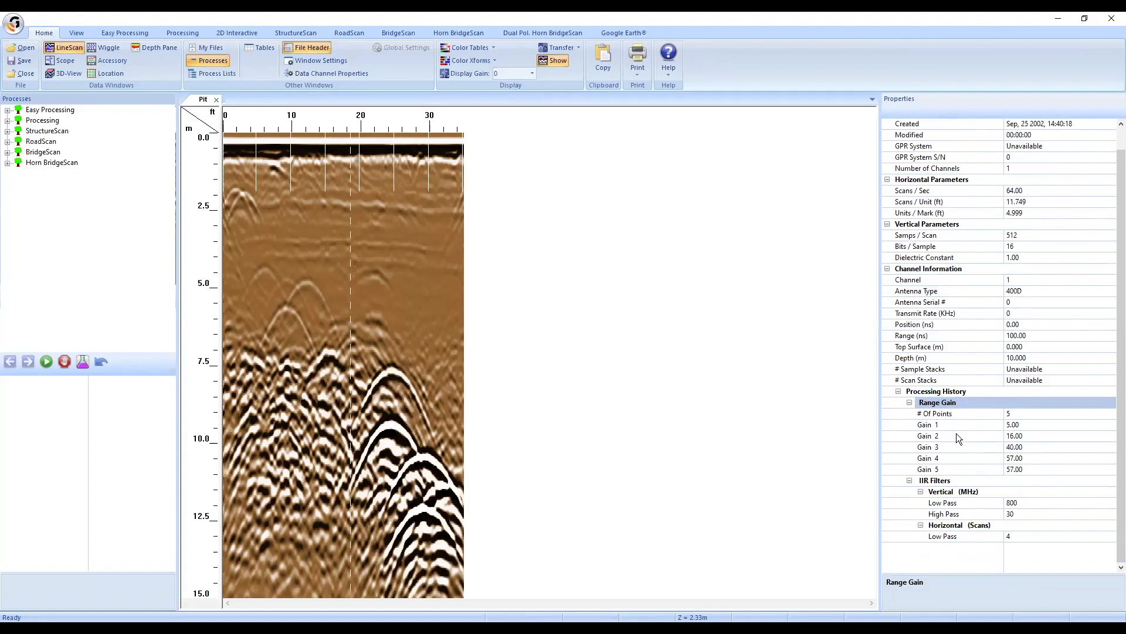
pyautogui.click(938, 481)
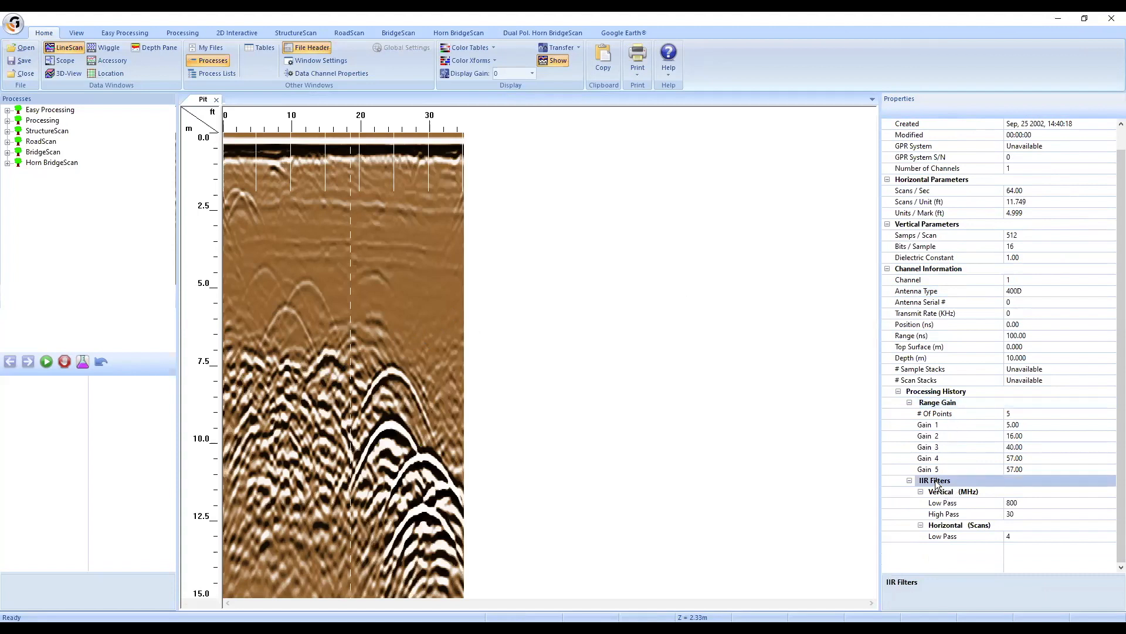
pyautogui.click(951, 505)
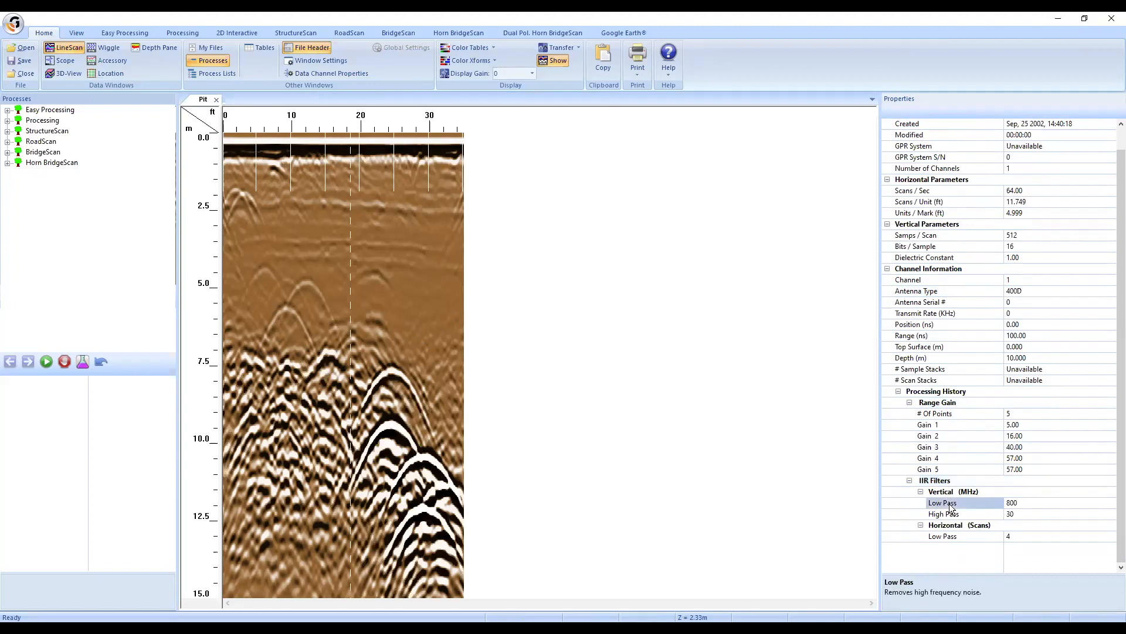
pyautogui.click(953, 515)
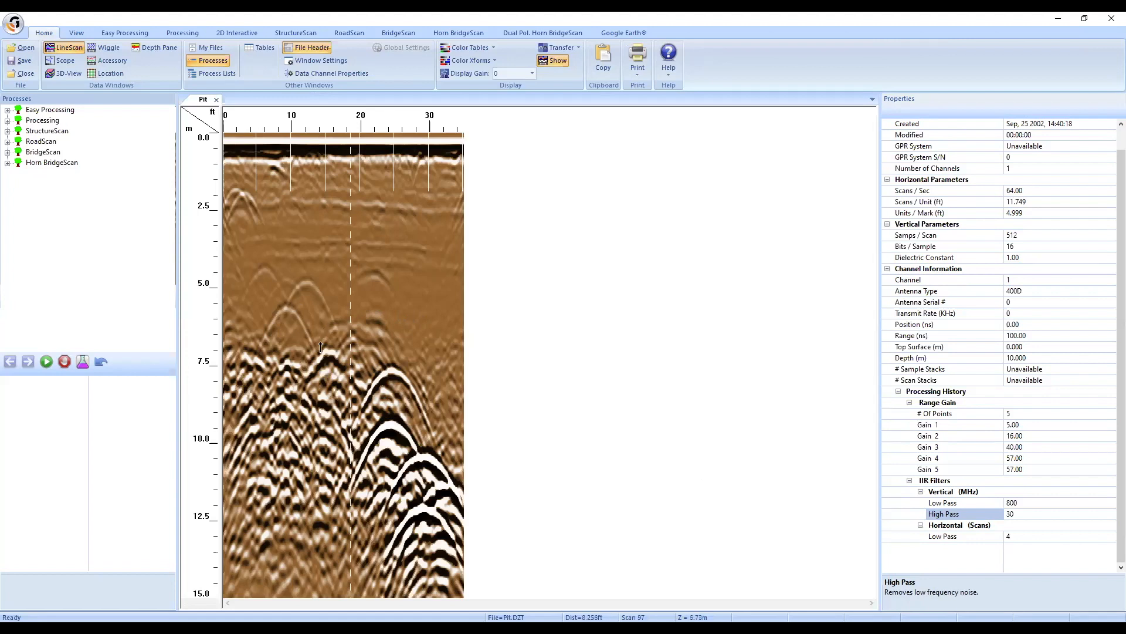
pyautogui.click(231, 143)
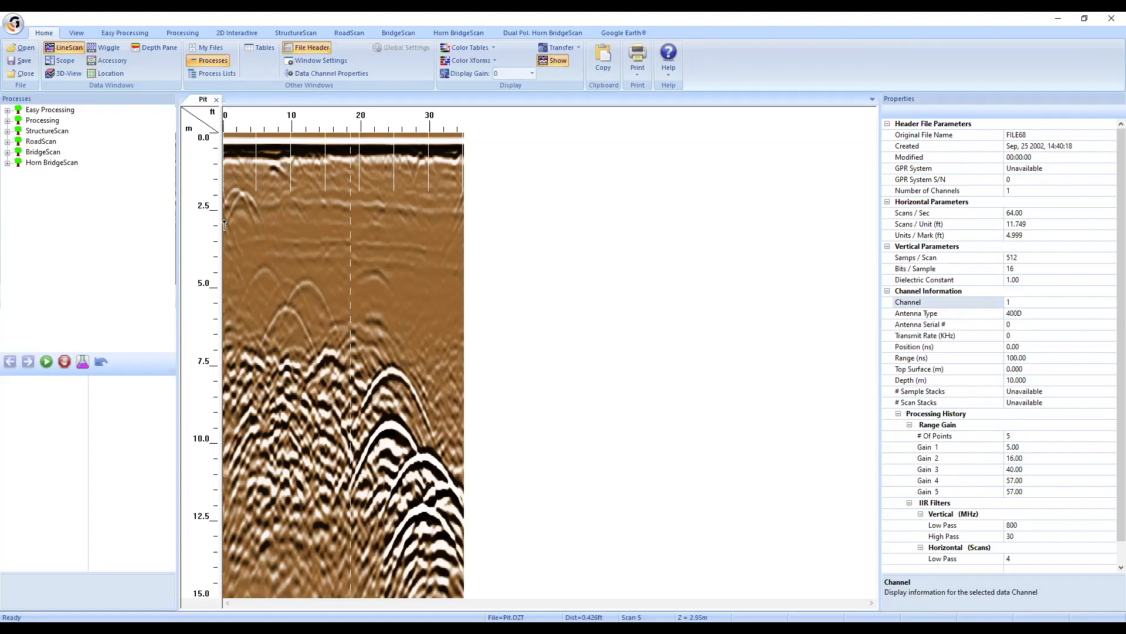
pyautogui.click(181, 32)
pyautogui.click(44, 32)
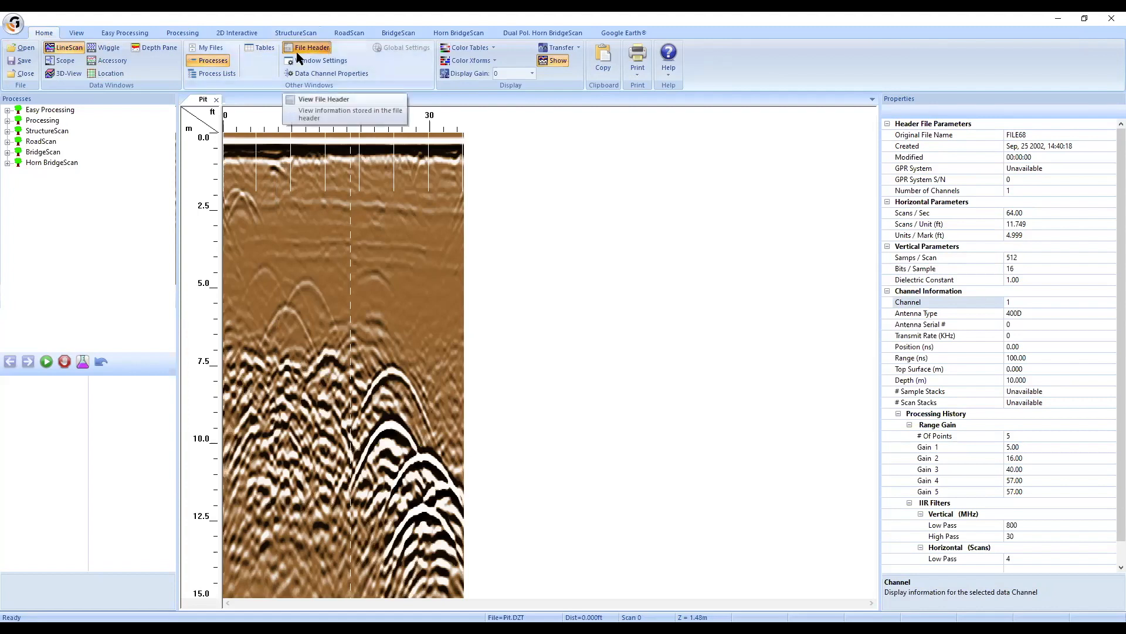
pyautogui.click(301, 48)
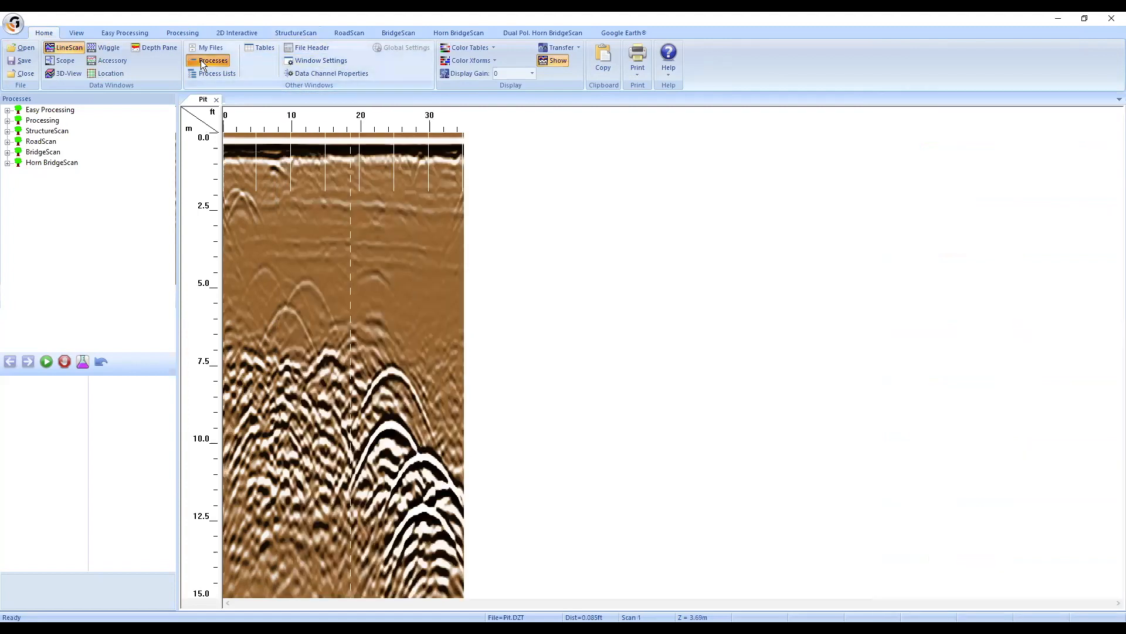
# Step: Start a time zero correction on the Pit profile with the Auto Peak method
pyautogui.click(185, 32)
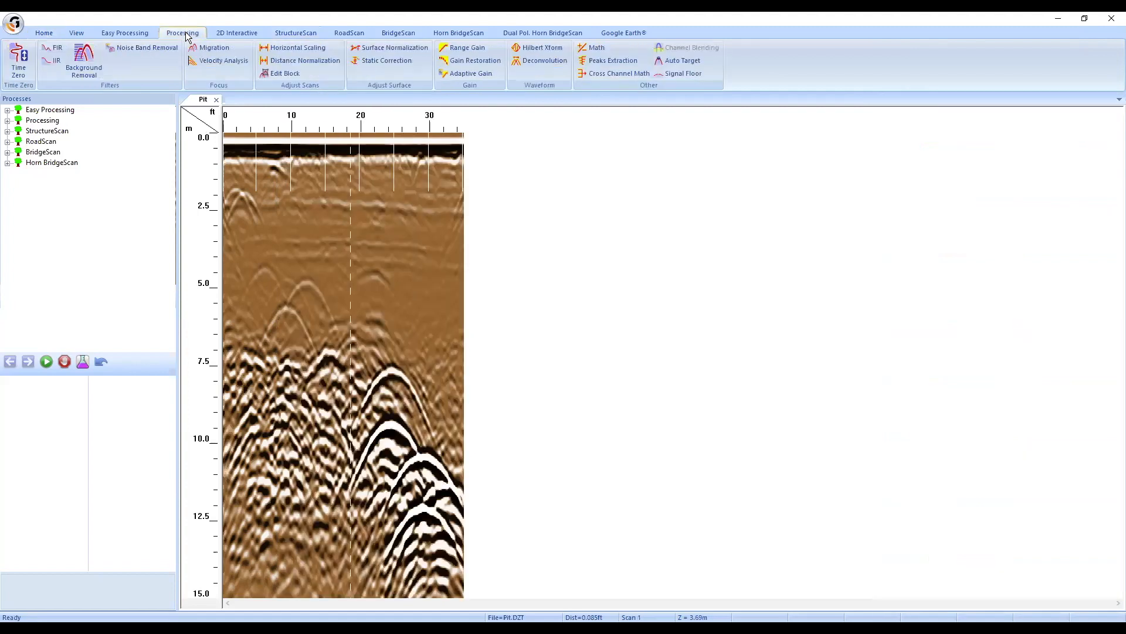
pyautogui.click(16, 64)
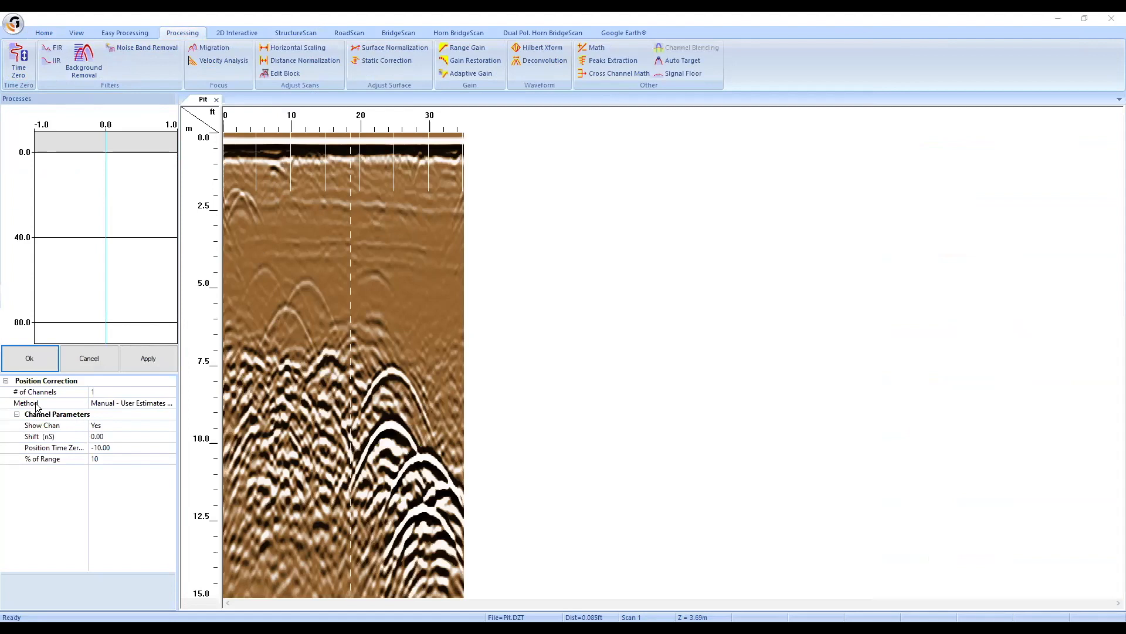
pyautogui.click(122, 405)
pyautogui.click(171, 402)
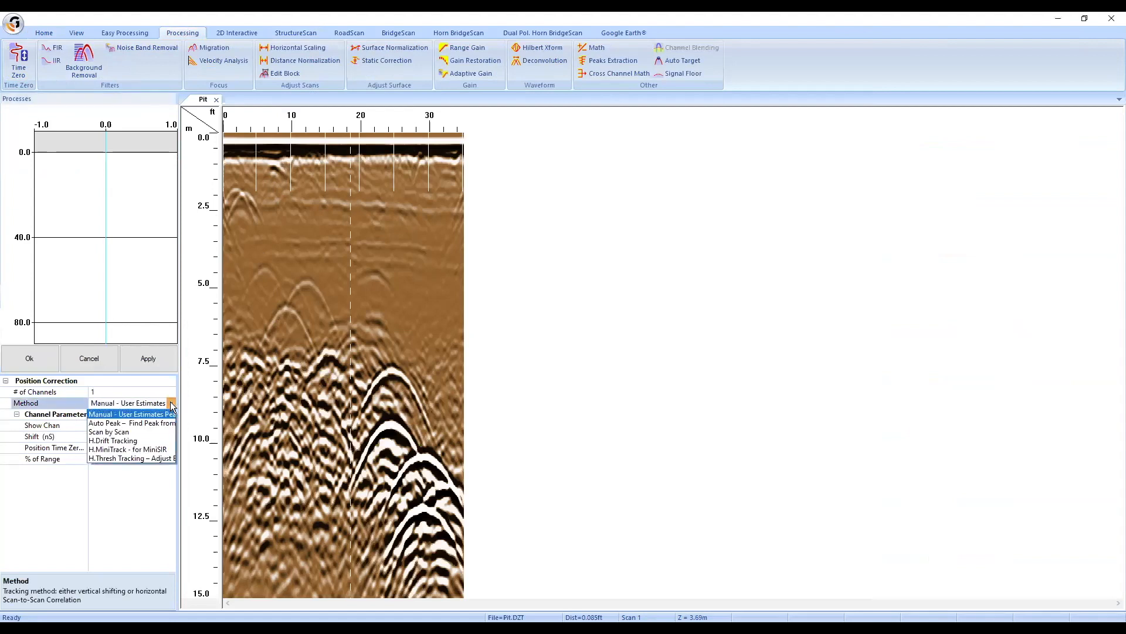
pyautogui.click(153, 421)
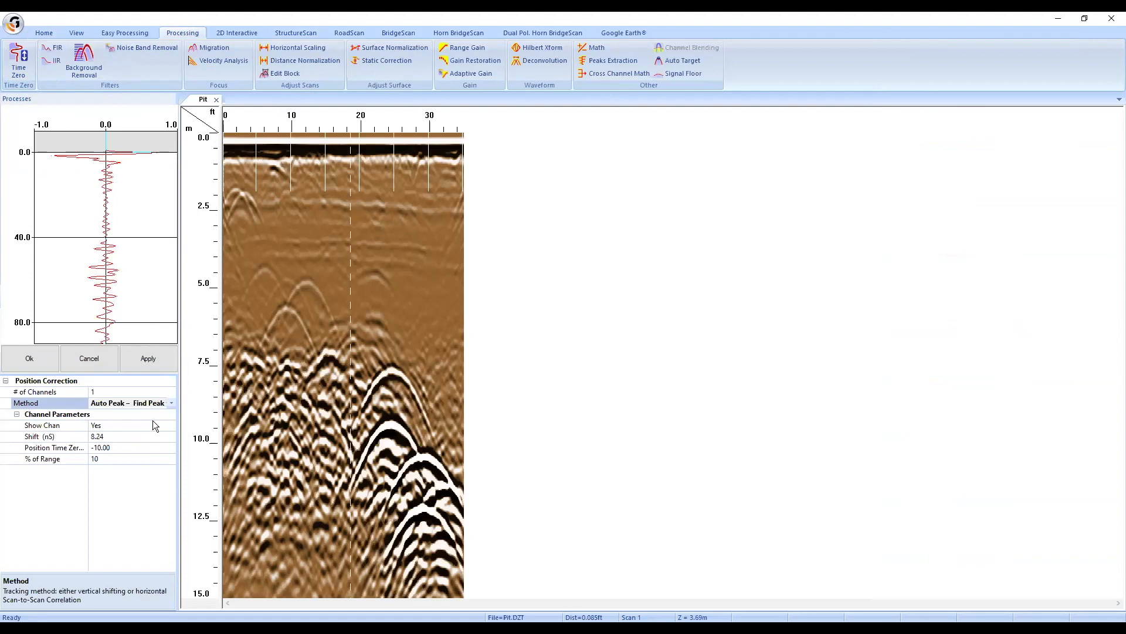
# Step: Try the Manual - User Estimates method and adjust the time zero shift on the trace to 8.05 ns
pyautogui.click(165, 404)
pyautogui.click(159, 415)
pyautogui.moveTo(121, 210); pyautogui.dragTo(121, 204)
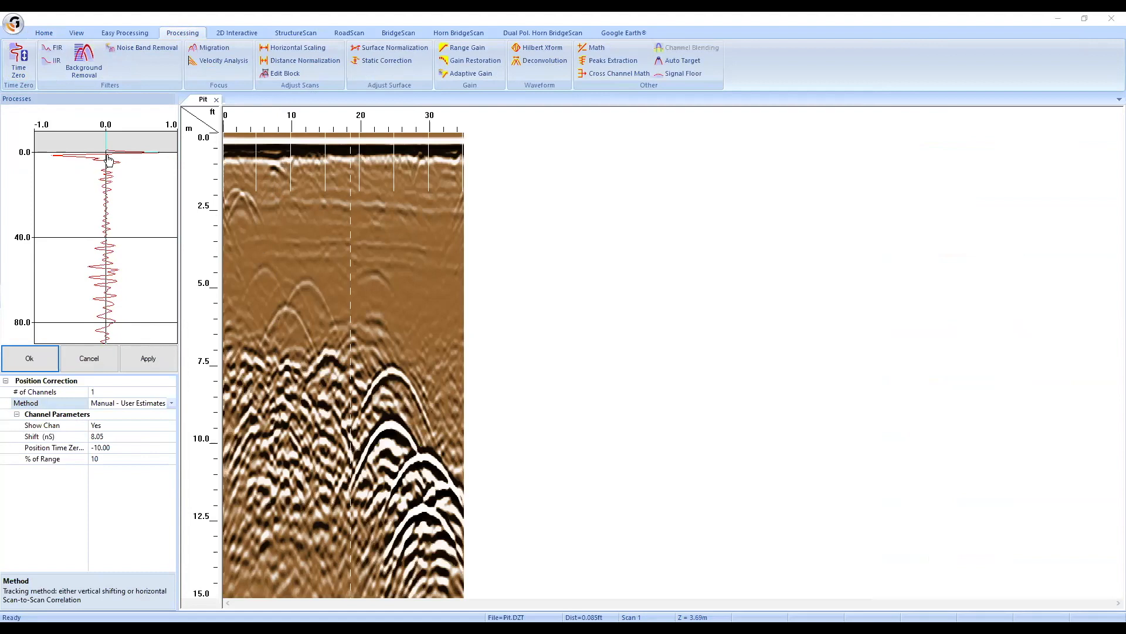
# Step: Set the time zero method back to Auto Peak and run the position correction on the Pit profile
pyautogui.click(169, 402)
pyautogui.click(167, 422)
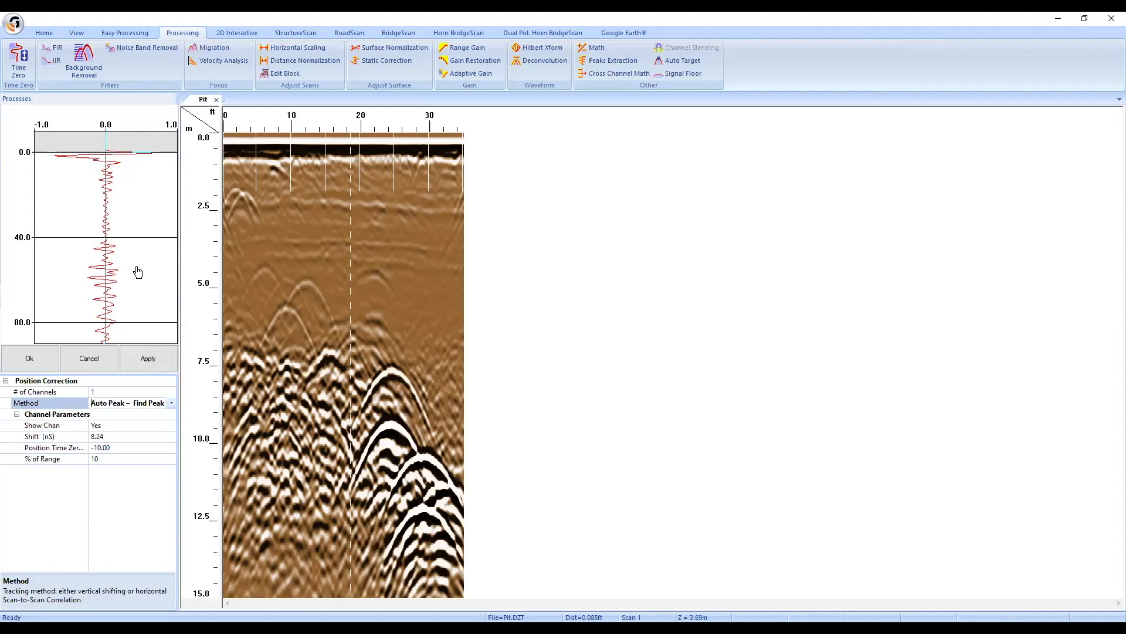
pyautogui.click(34, 369)
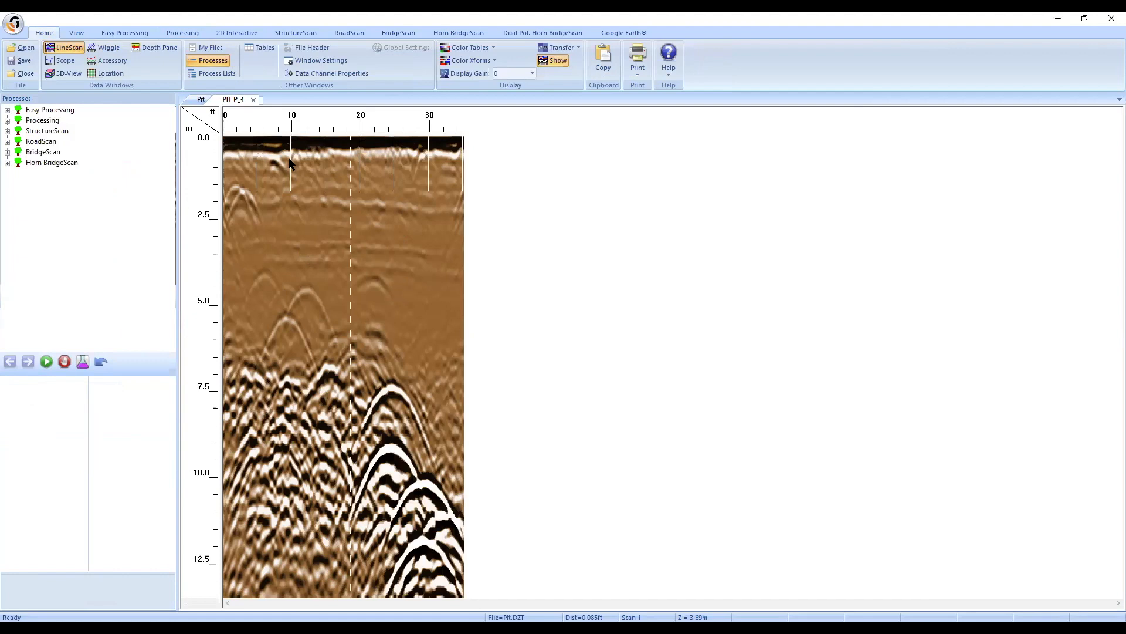
# Step: Start an IIR filter on the time-zero-corrected PIT P_4 profile with a vertical low pass of 800 MHz and high pass of 100 MHz
pyautogui.click(177, 33)
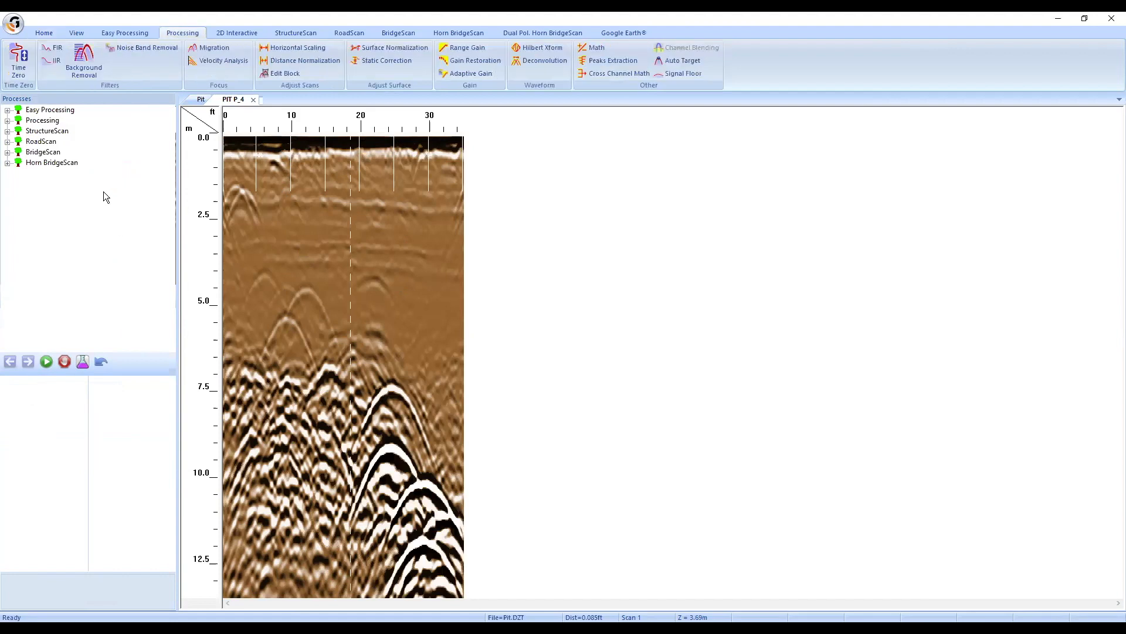
pyautogui.click(59, 65)
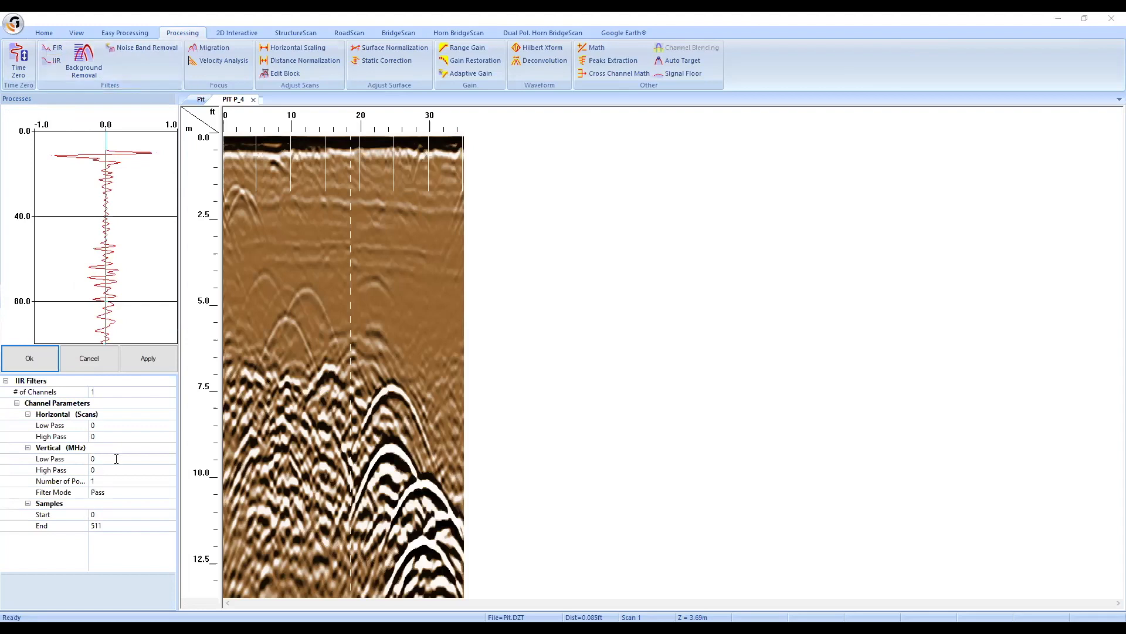
pyautogui.click(37, 459)
pyautogui.write('8')
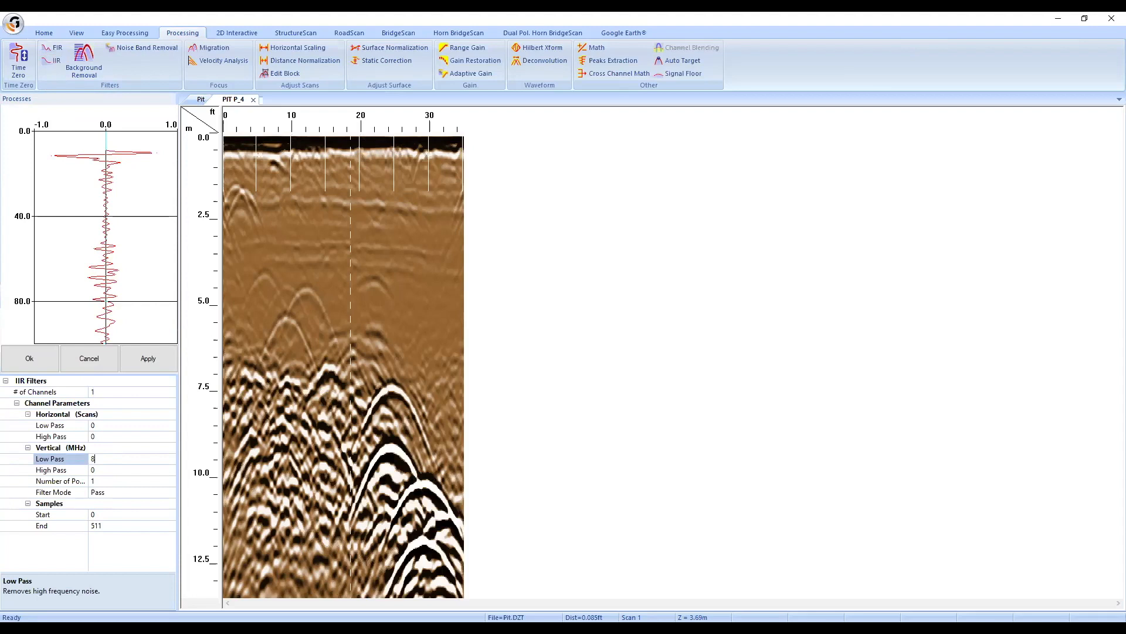
pyautogui.click(131, 477)
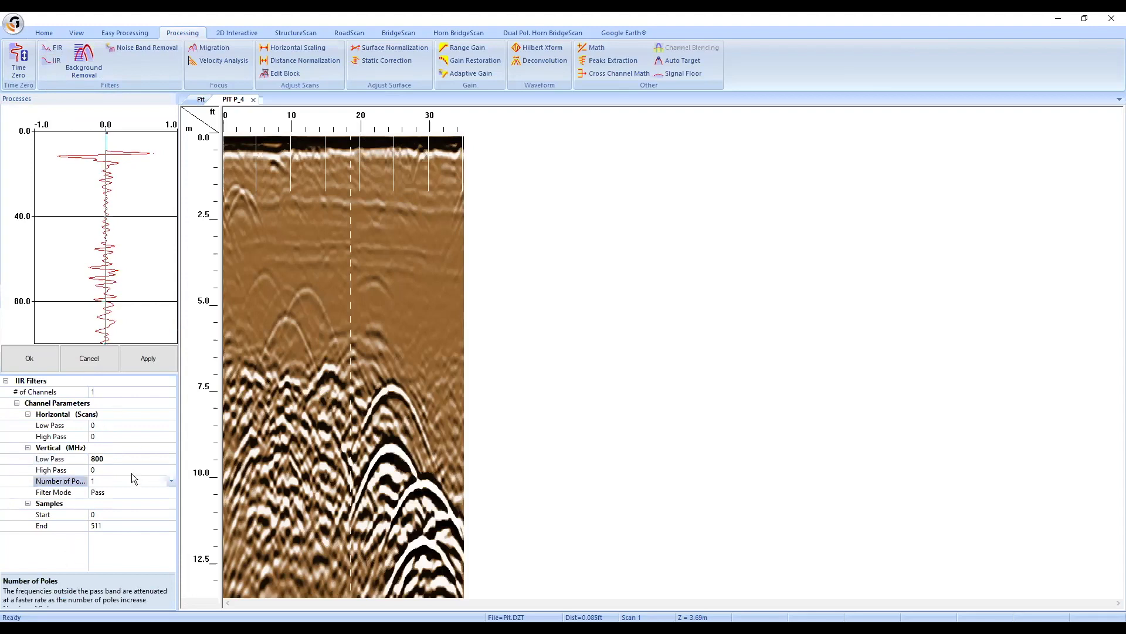
pyautogui.click(108, 467)
pyautogui.click(32, 472)
pyautogui.write('100')
pyautogui.press('Return')
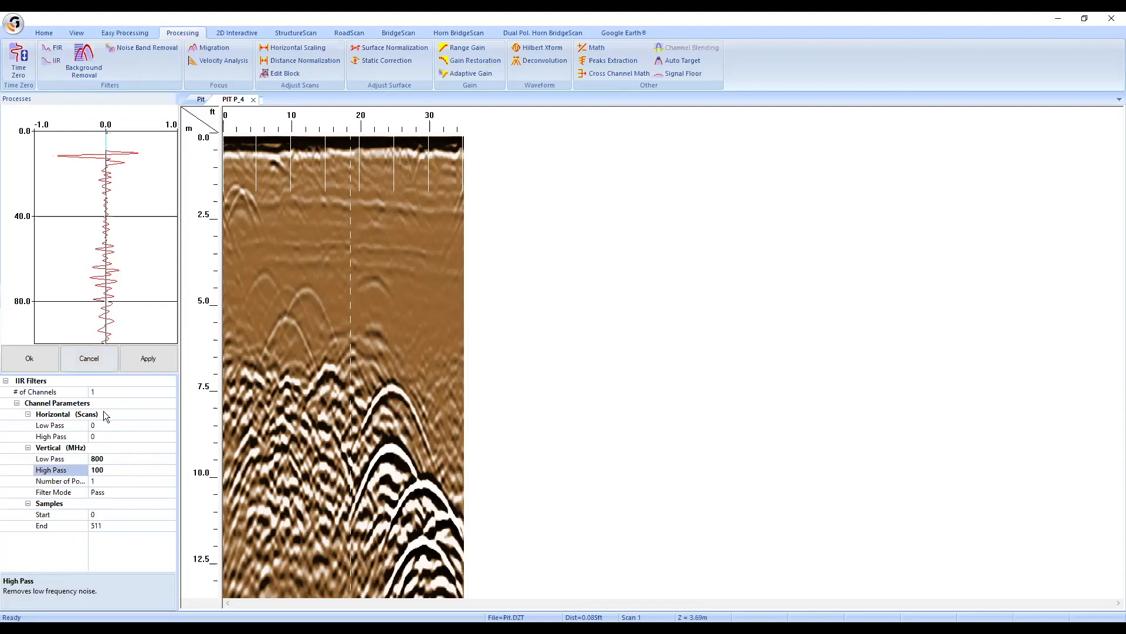
# Step: Set the IIR filter's number of poles to 12, preview the filter on the profile, and reset the preview
pyautogui.click(55, 481)
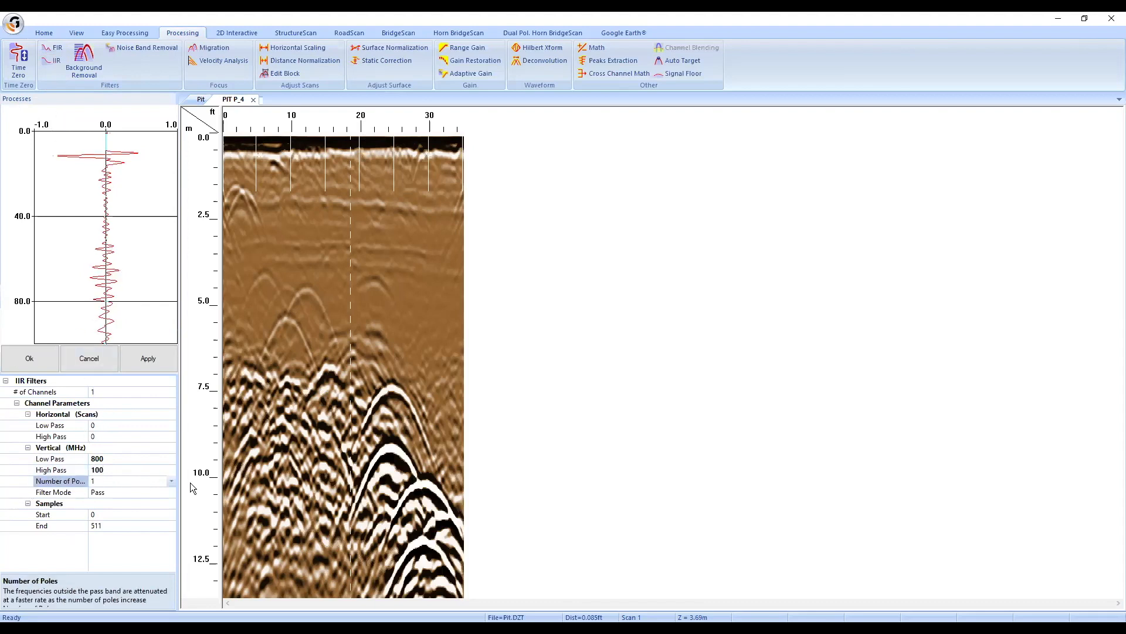
pyautogui.click(171, 481)
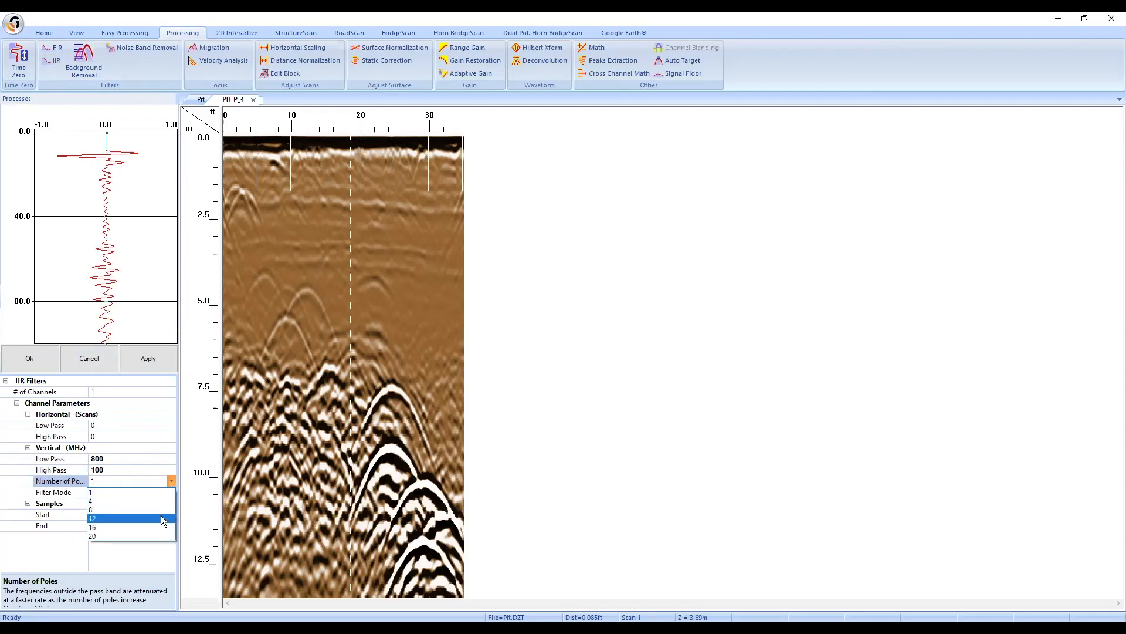
pyautogui.click(161, 515)
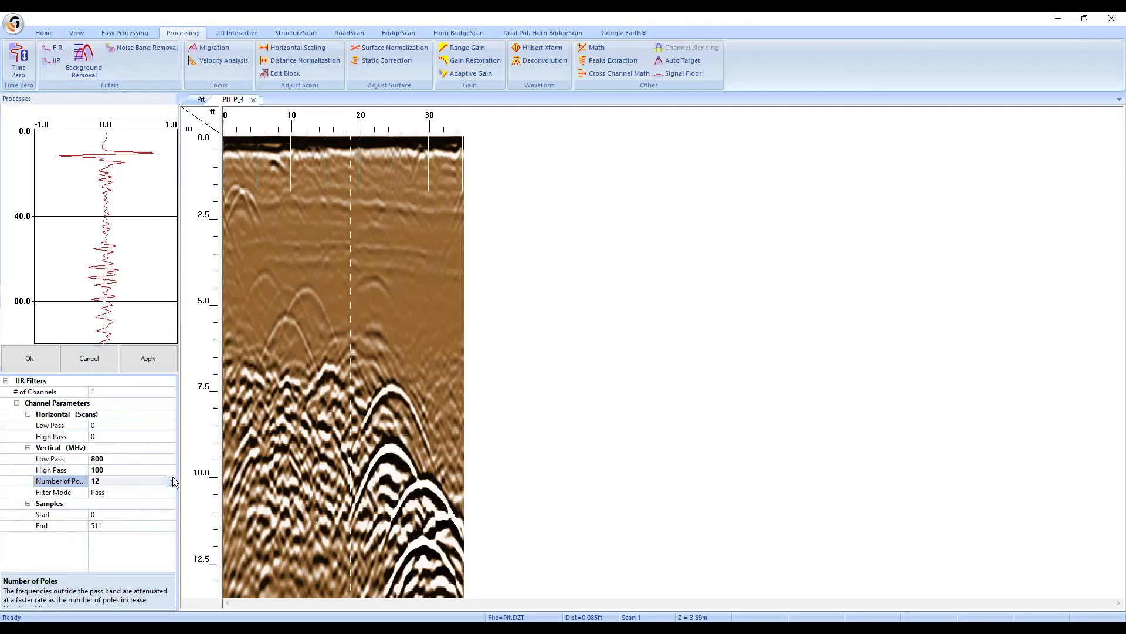
pyautogui.click(148, 358)
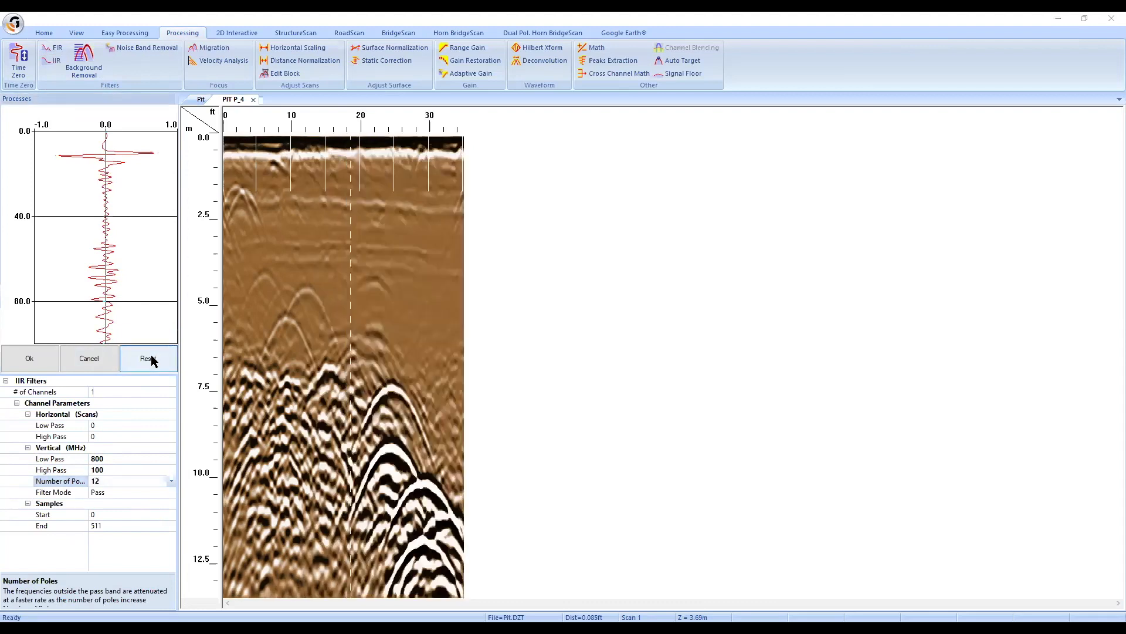
pyautogui.click(151, 359)
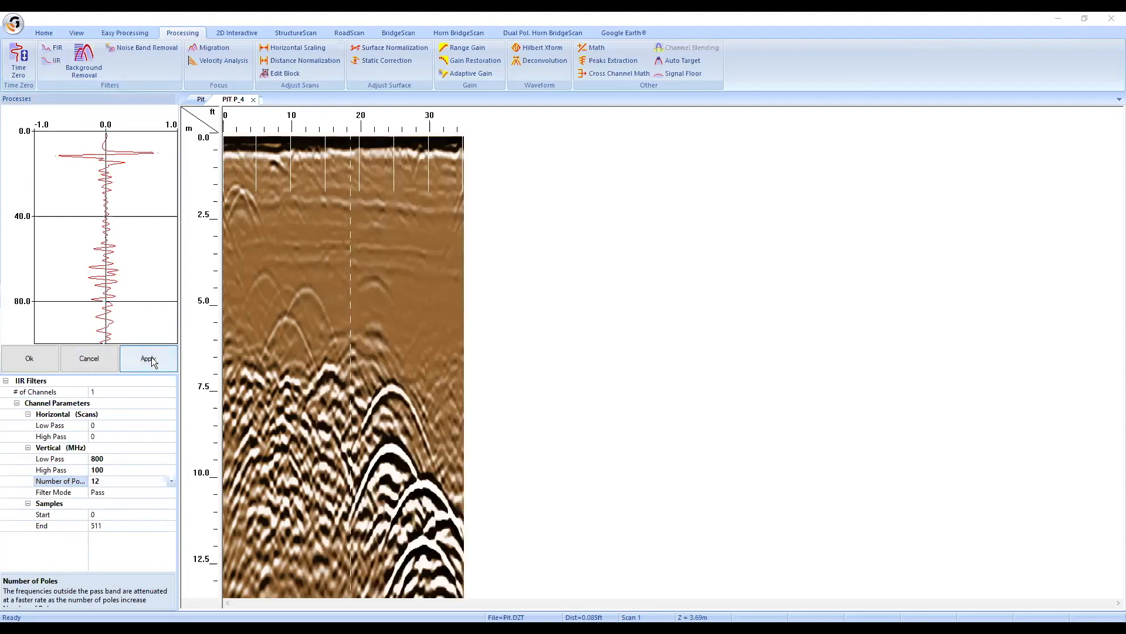
# Step: Try 8, 4, 16 and 20 poles on the IIR filter and return the number of poles to 12
pyautogui.click(172, 482)
pyautogui.click(150, 504)
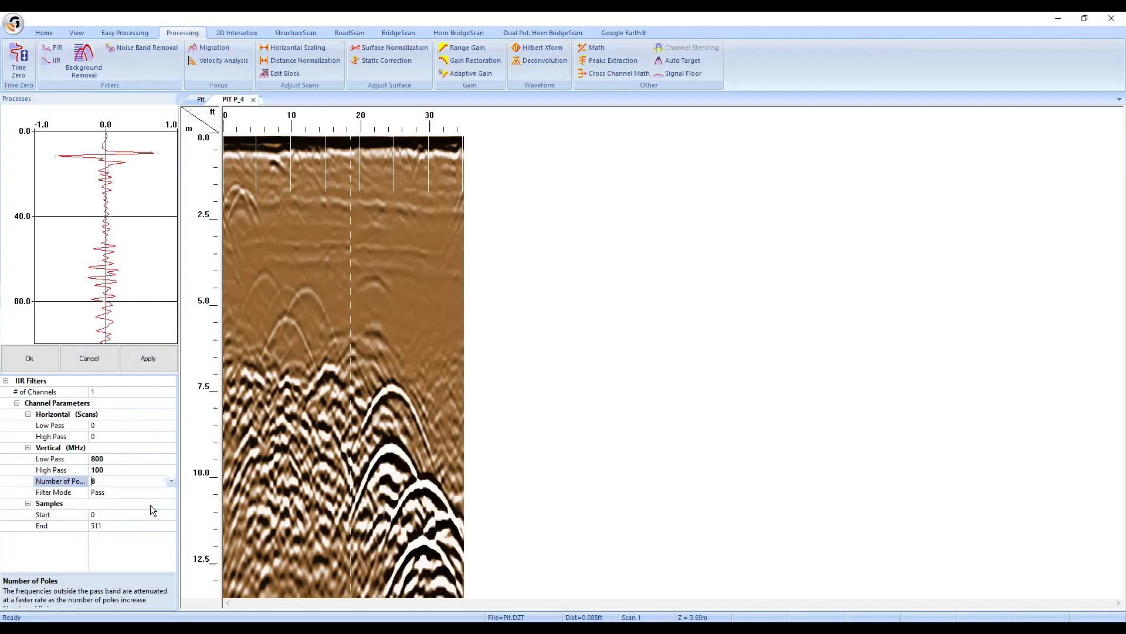
pyautogui.click(170, 482)
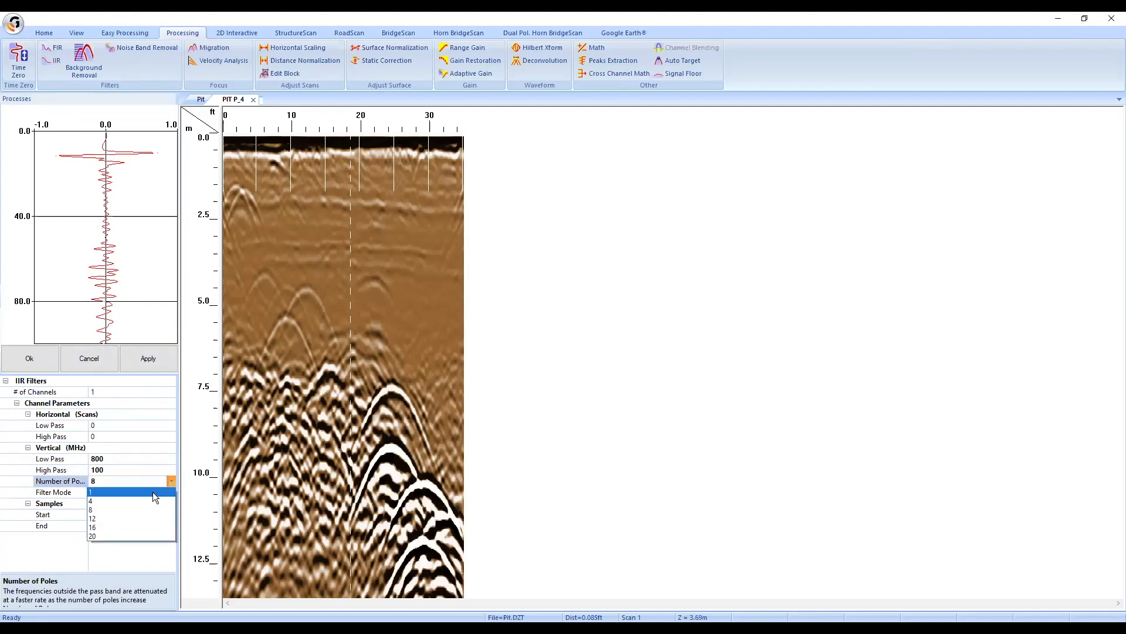
pyautogui.click(150, 499)
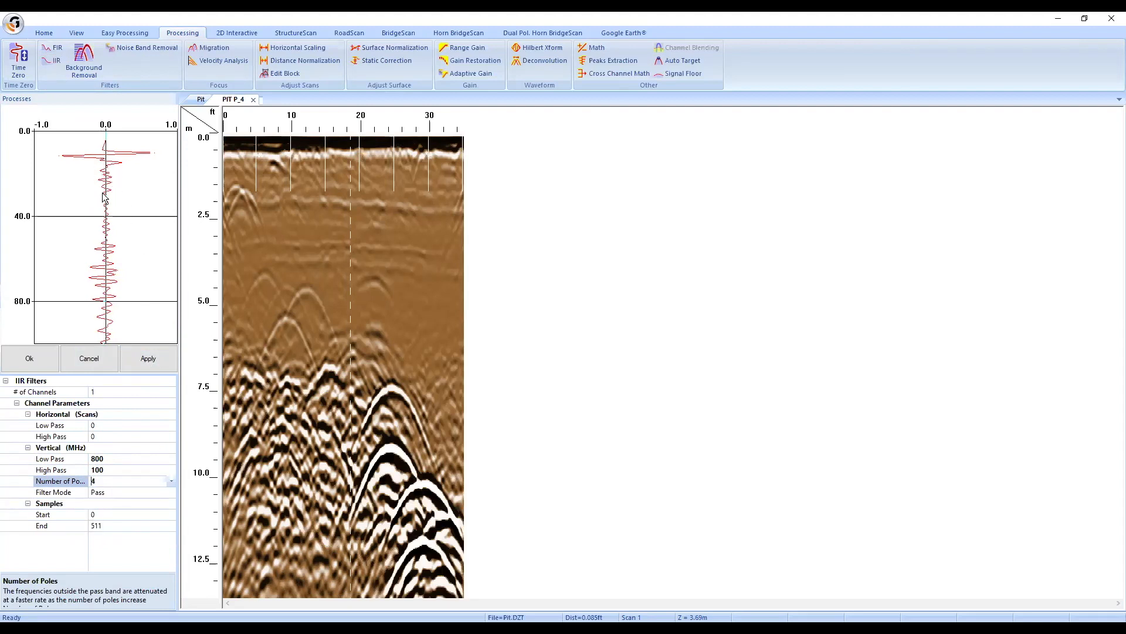
pyautogui.click(171, 480)
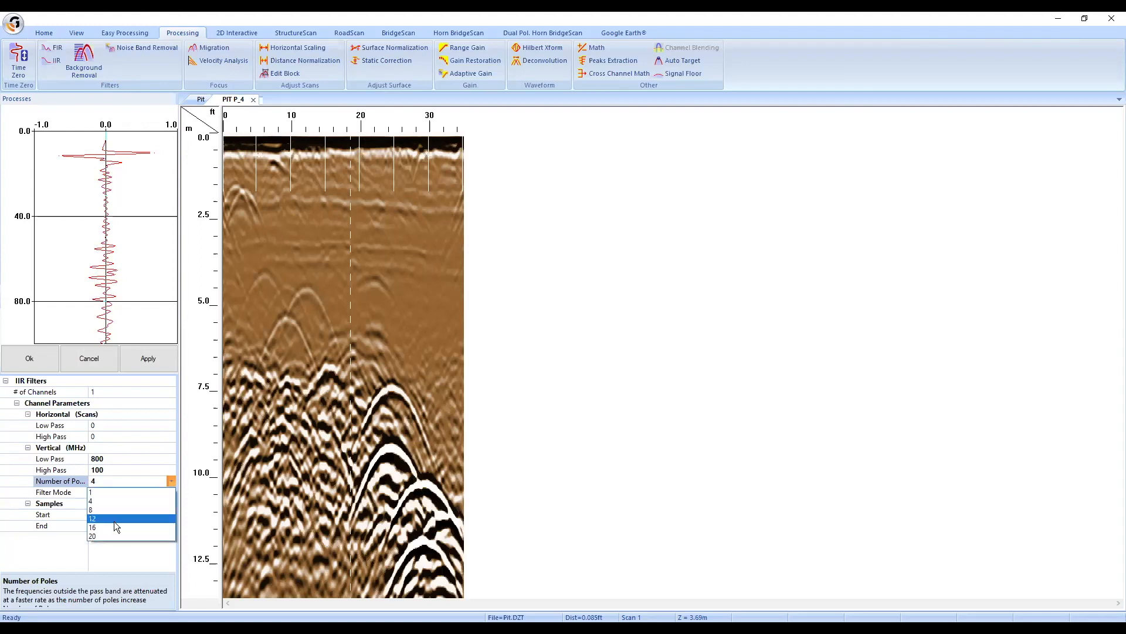
pyautogui.click(111, 519)
pyautogui.click(172, 480)
pyautogui.click(115, 527)
pyautogui.click(173, 481)
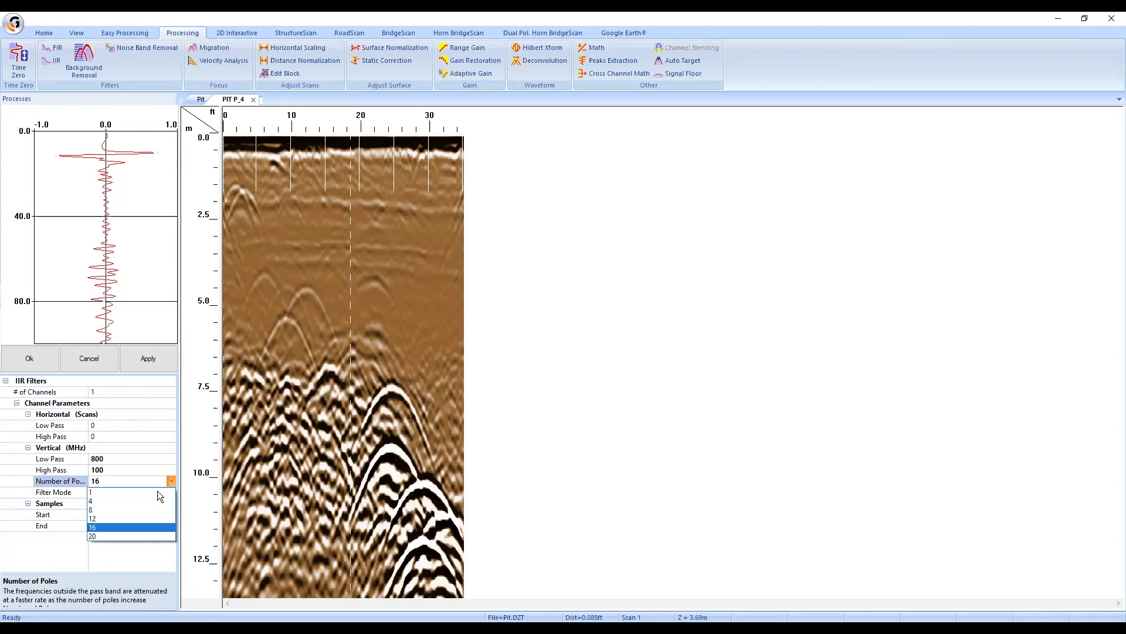
pyautogui.click(139, 537)
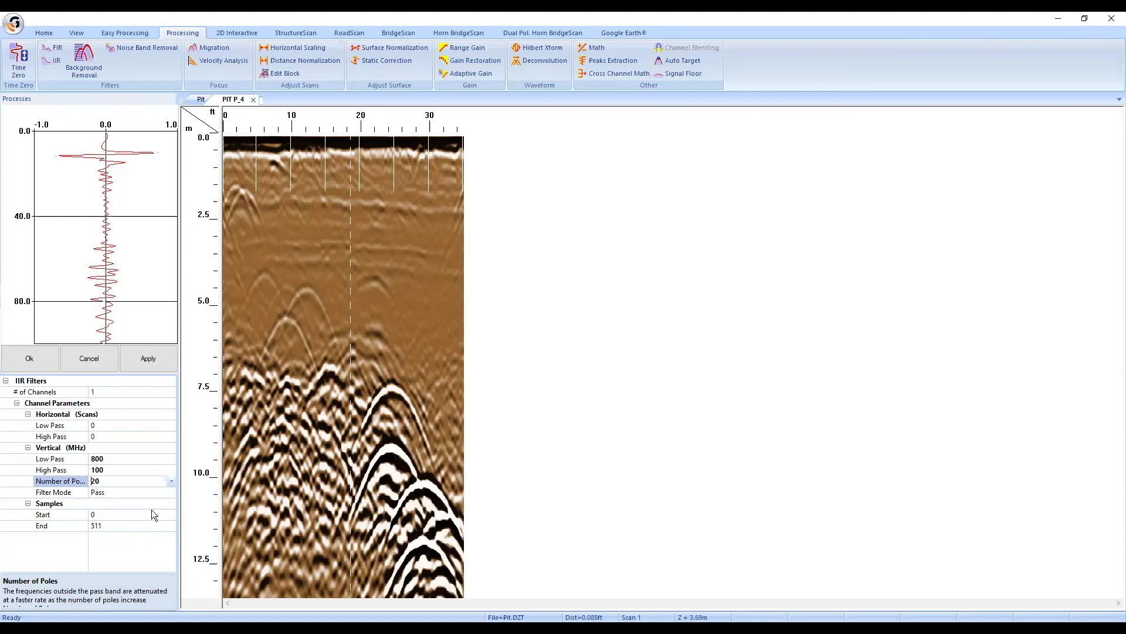
pyautogui.click(170, 481)
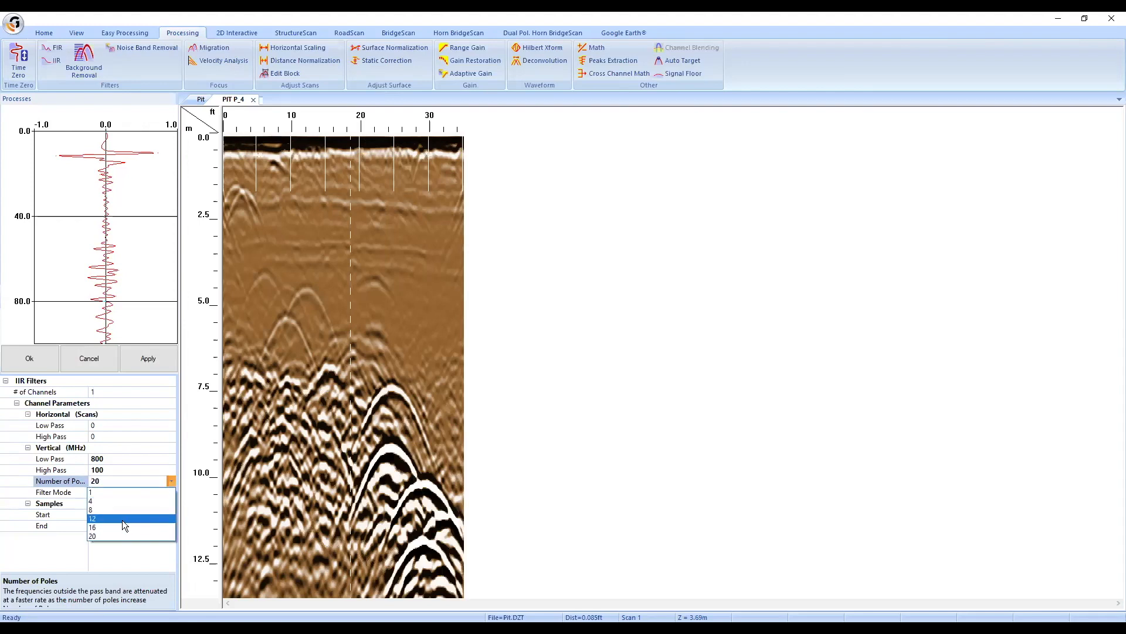
pyautogui.click(122, 518)
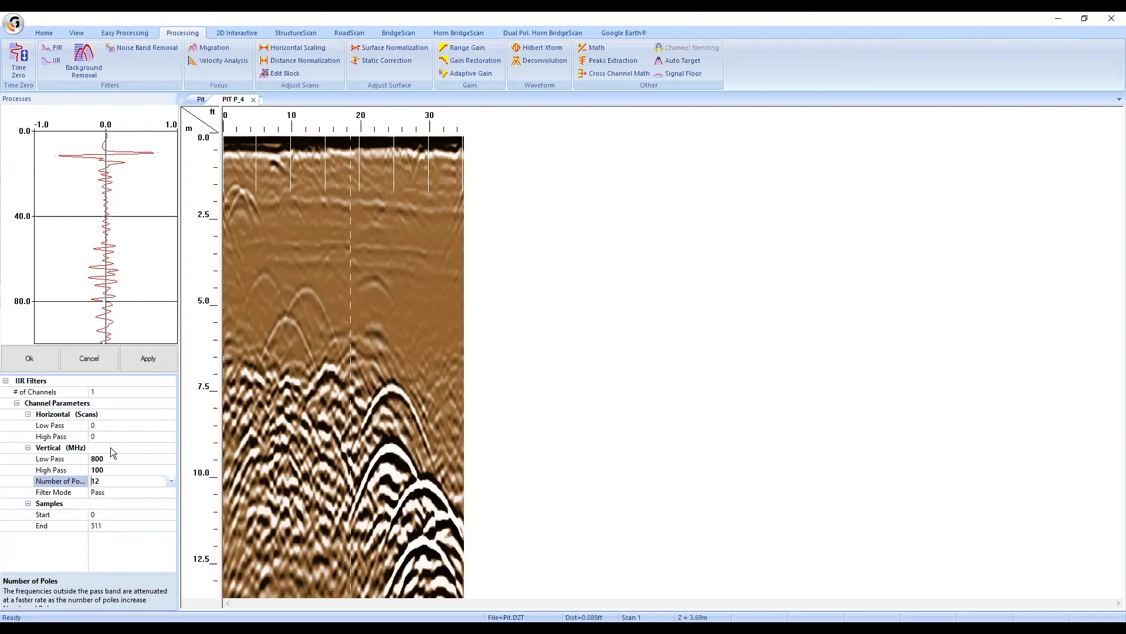
# Step: Try vertical high pass values of 150, 100 and 175 MHz for the IIR filter
pyautogui.click(15, 470)
pyautogui.write('1')
pyautogui.press('Return')
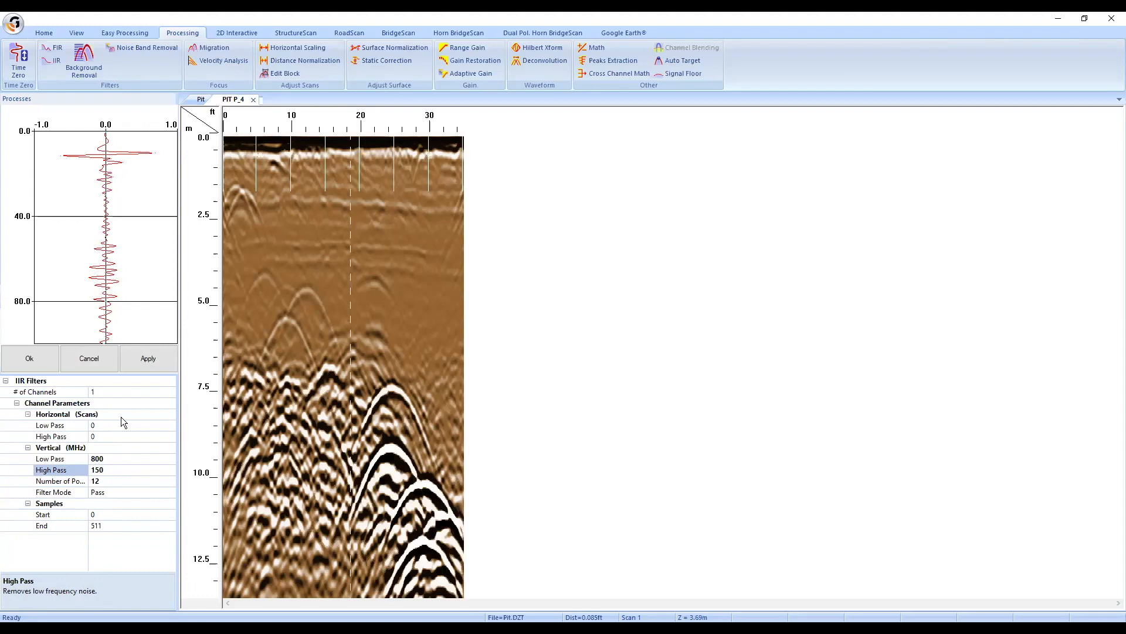
pyautogui.press('BackSpace')
pyautogui.press('BackSpace')
pyautogui.write('00')
pyautogui.press('Return')
pyautogui.click(112, 274)
pyautogui.moveTo(113, 469); pyautogui.dragTo(88, 464)
pyautogui.write('150')
pyautogui.doubleClick(108, 471)
pyautogui.write('175')
pyautogui.press('Return')
# Step: Try a vertical high pass of 200 MHz and toggle the filter preview to compare it with the original profile
pyautogui.click(97, 469)
pyautogui.write('200')
pyautogui.press('Return')
pyautogui.click(149, 358)
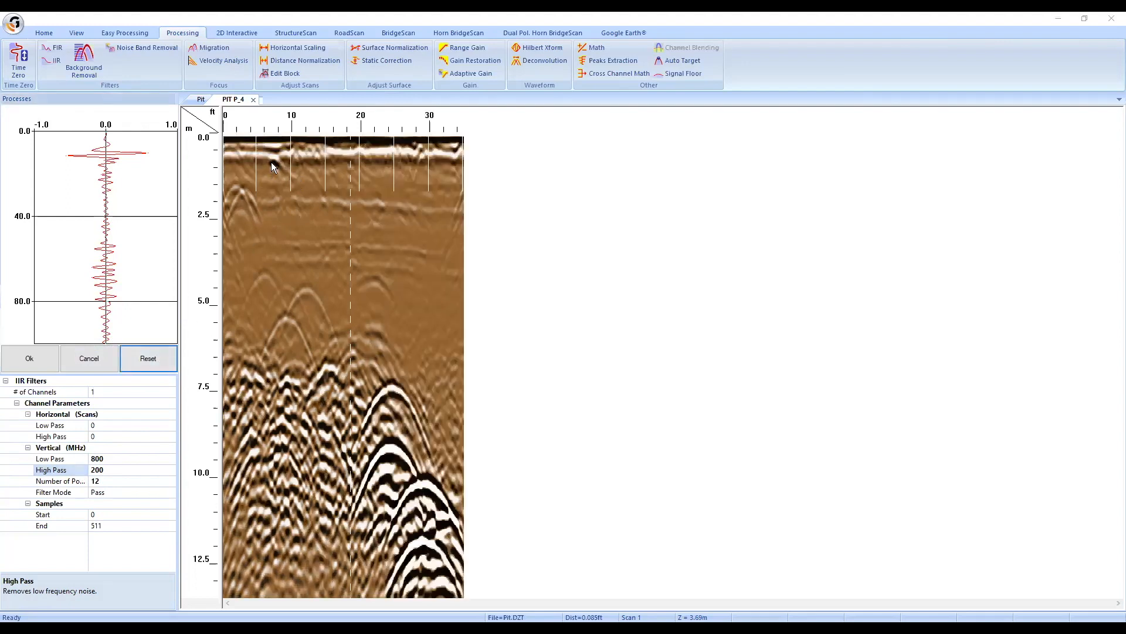
pyautogui.click(153, 365)
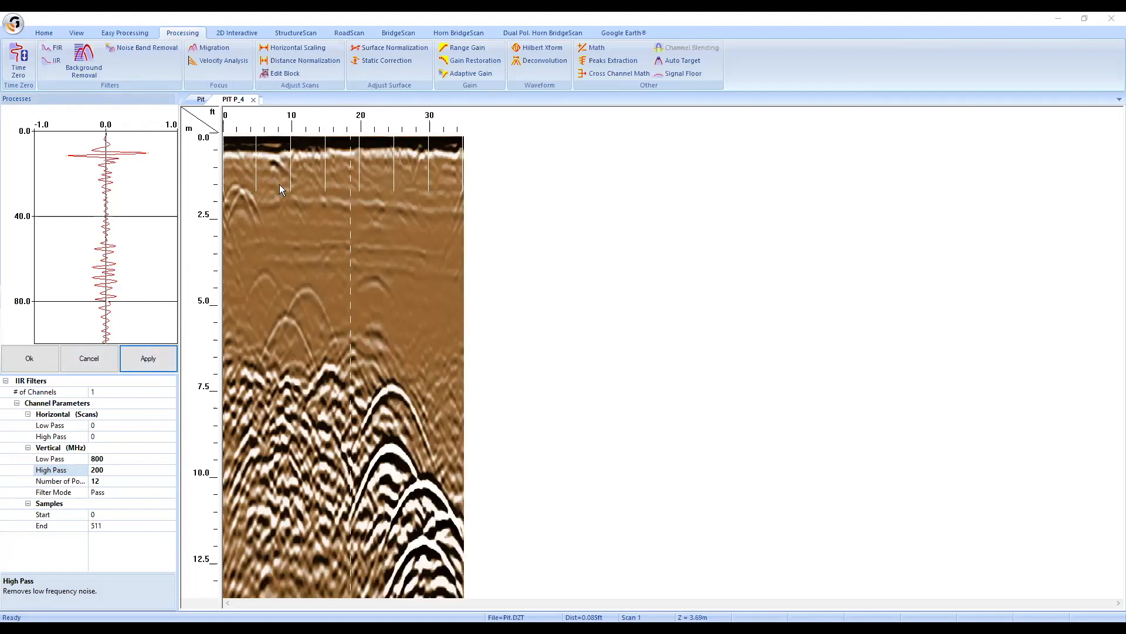
pyautogui.click(149, 363)
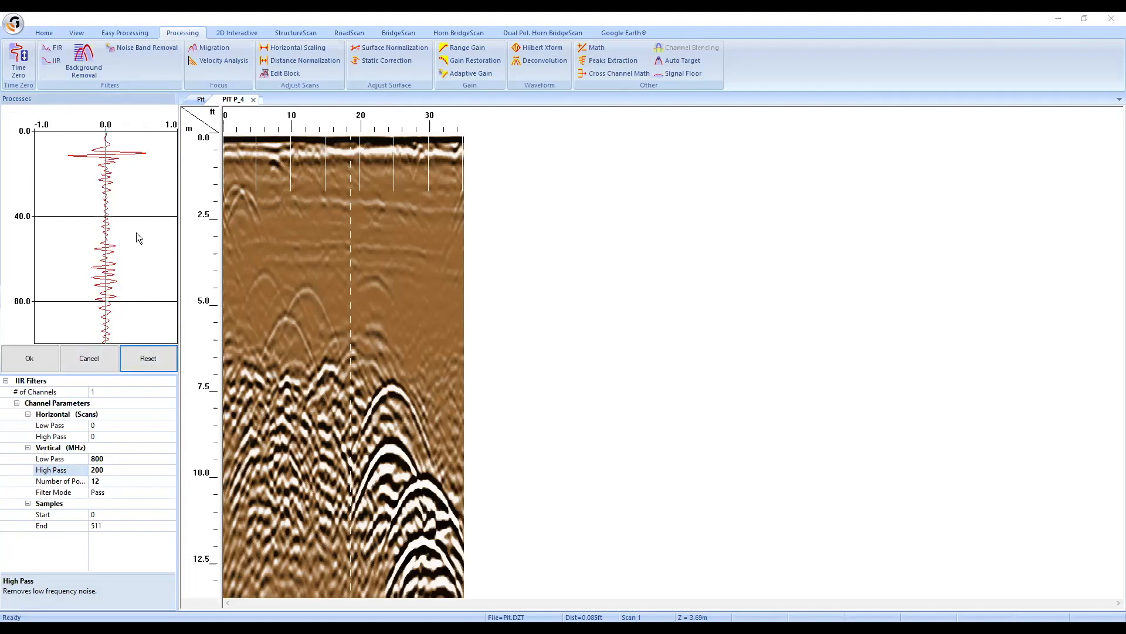
pyautogui.click(143, 359)
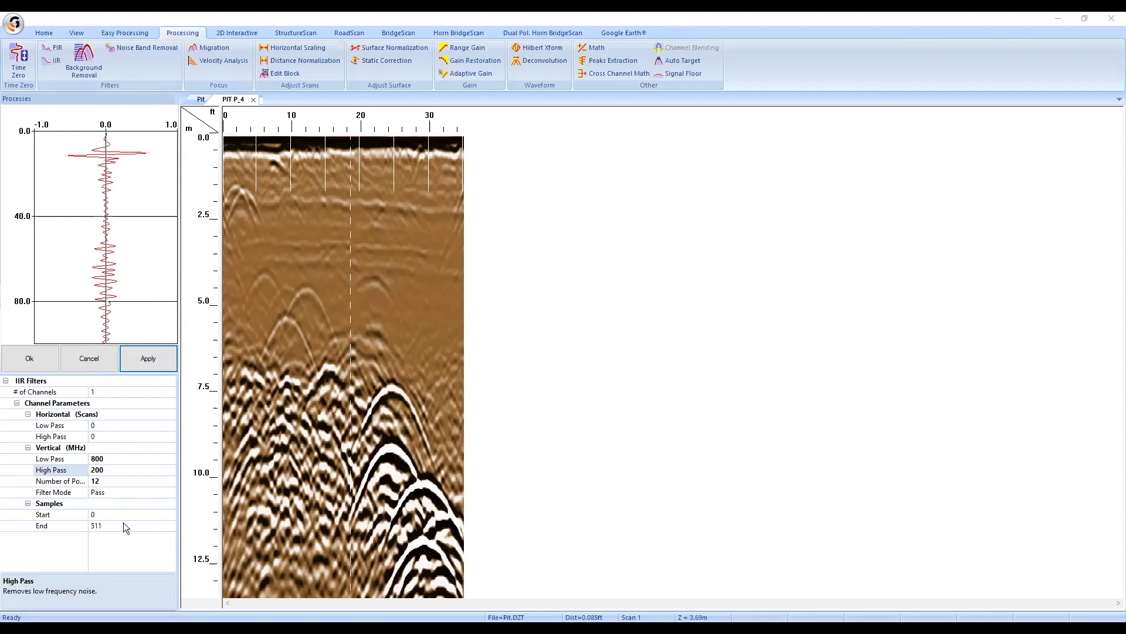
# Step: Set the vertical high pass back to 100 MHz, preview the filter on the profile, and reset the preview
pyautogui.click(110, 464)
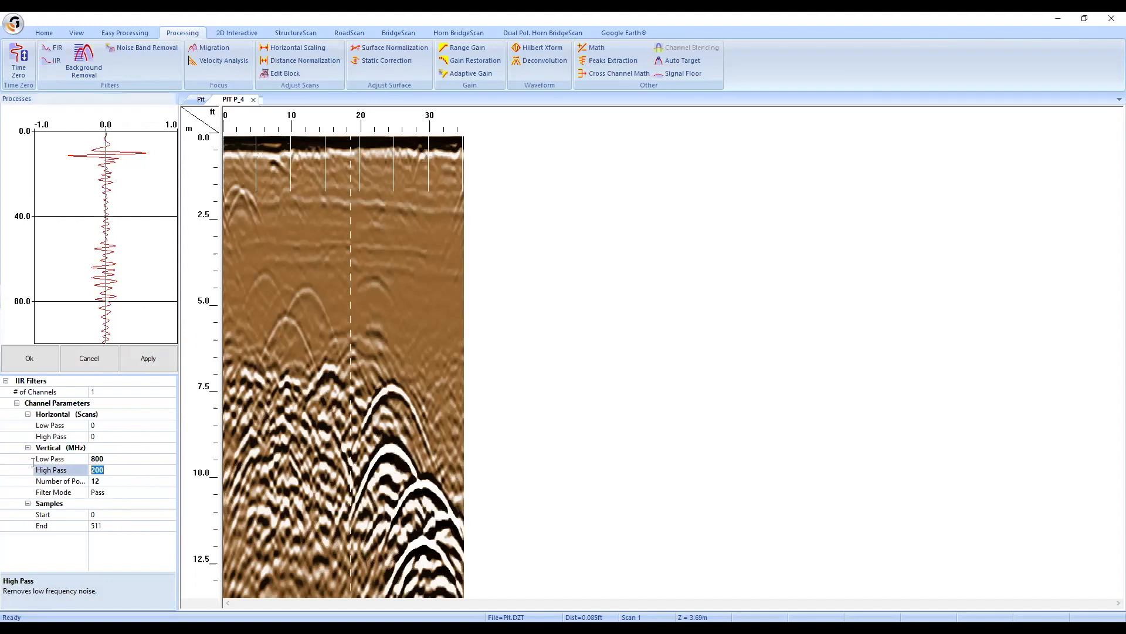
pyautogui.write('100')
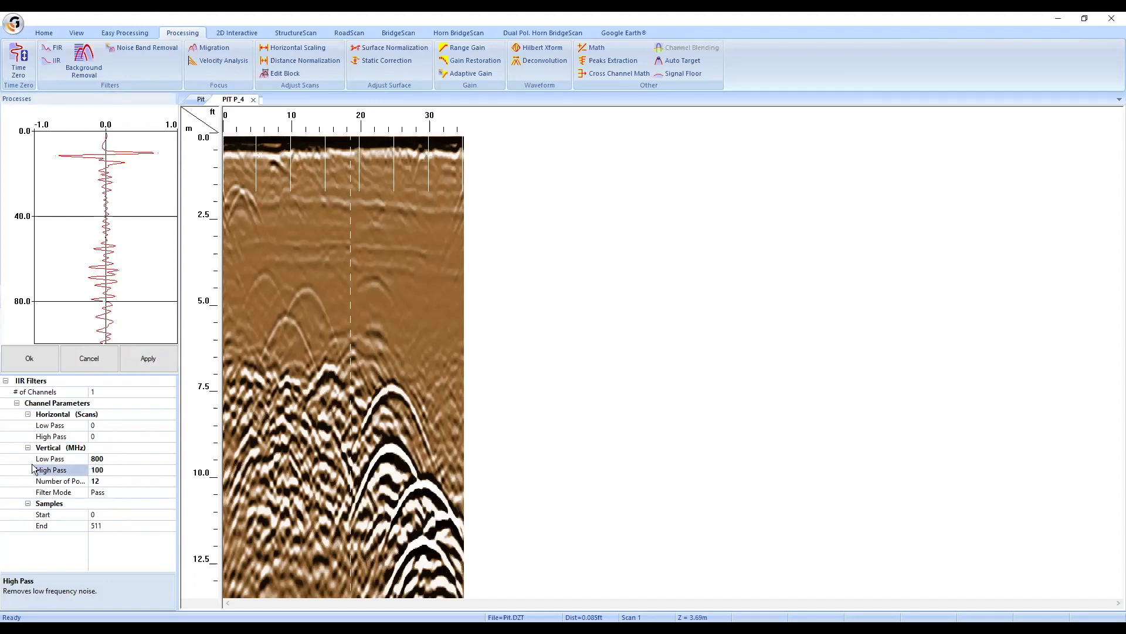
pyautogui.click(154, 353)
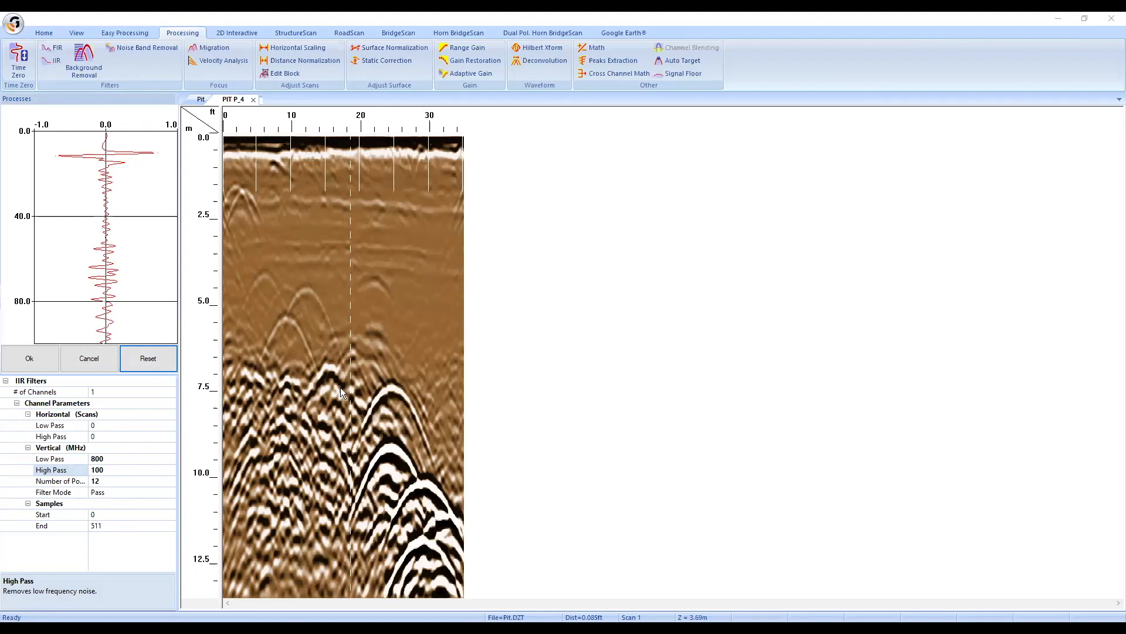
pyautogui.click(149, 369)
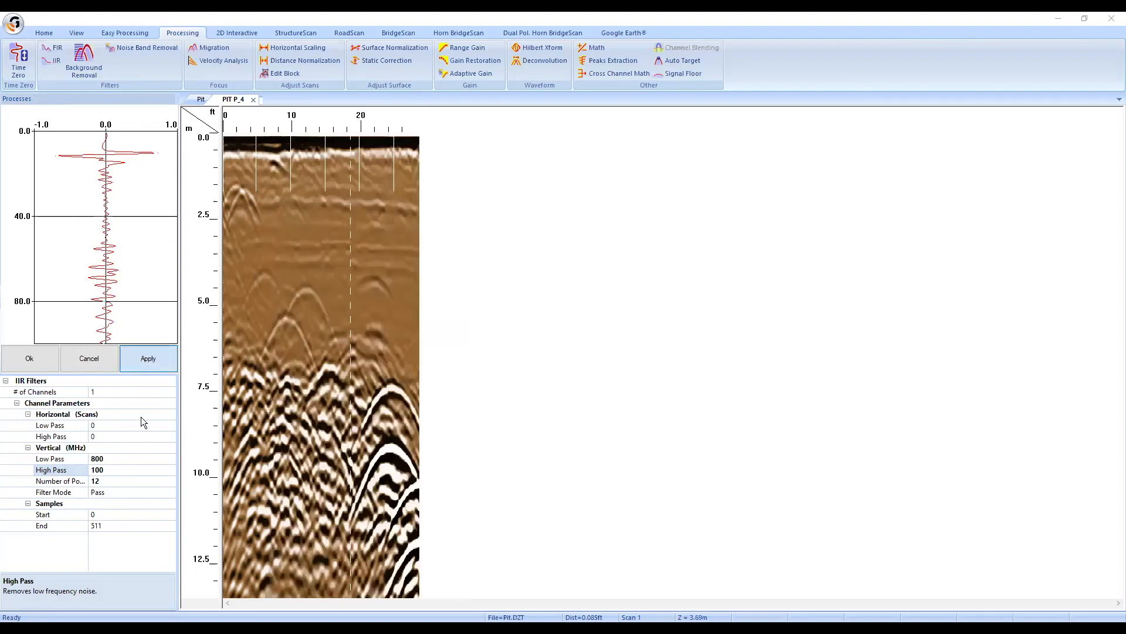
# Step: Set the vertical high pass to 200 MHz and preview the IIR filter against the unfiltered profile
pyautogui.click(132, 469)
pyautogui.write('00')
pyautogui.press('Return')
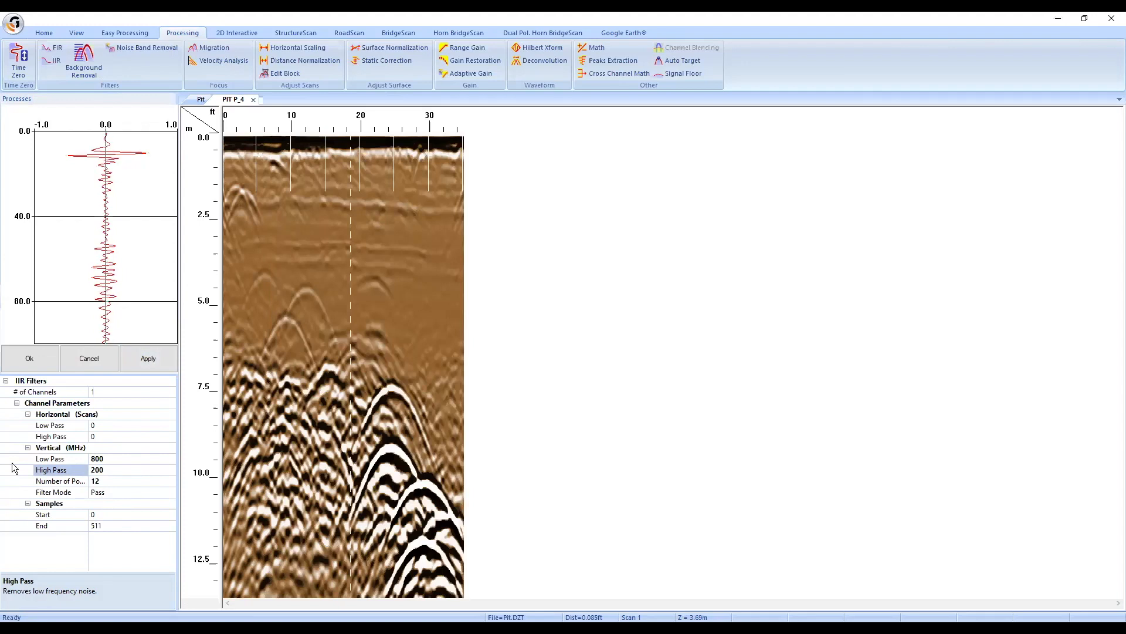
pyautogui.click(151, 357)
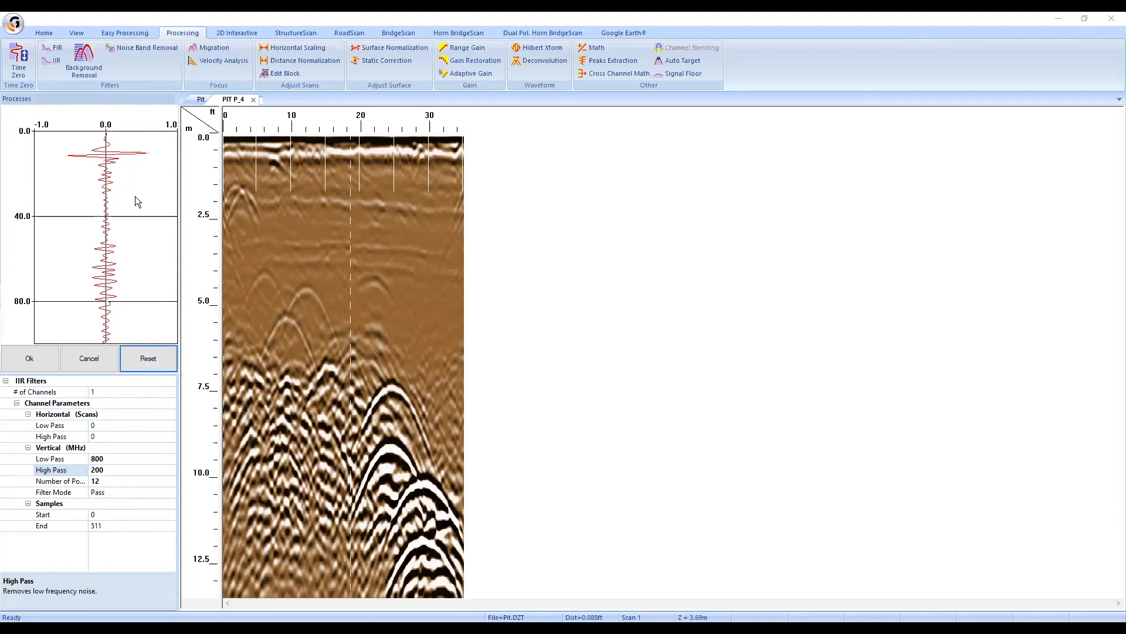
pyautogui.click(162, 360)
pyautogui.click(159, 363)
# Step: Review the vertical low pass, high pass and number of poles settings, and run the IIR filter on PIT P_4
pyautogui.click(73, 458)
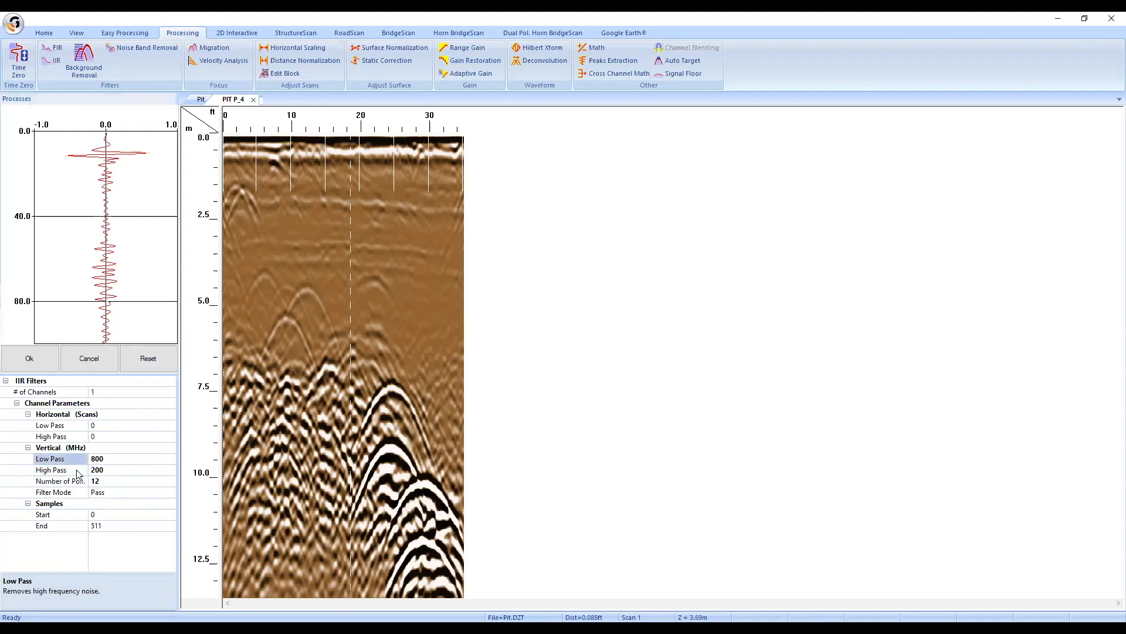
pyautogui.click(77, 469)
pyautogui.click(67, 484)
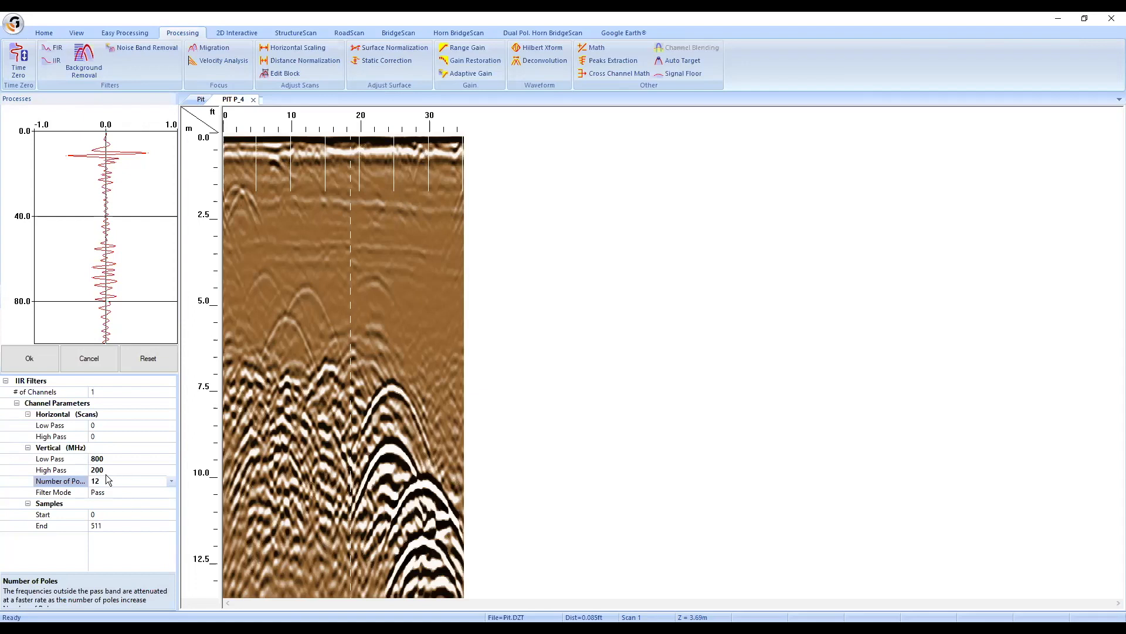
pyautogui.click(28, 359)
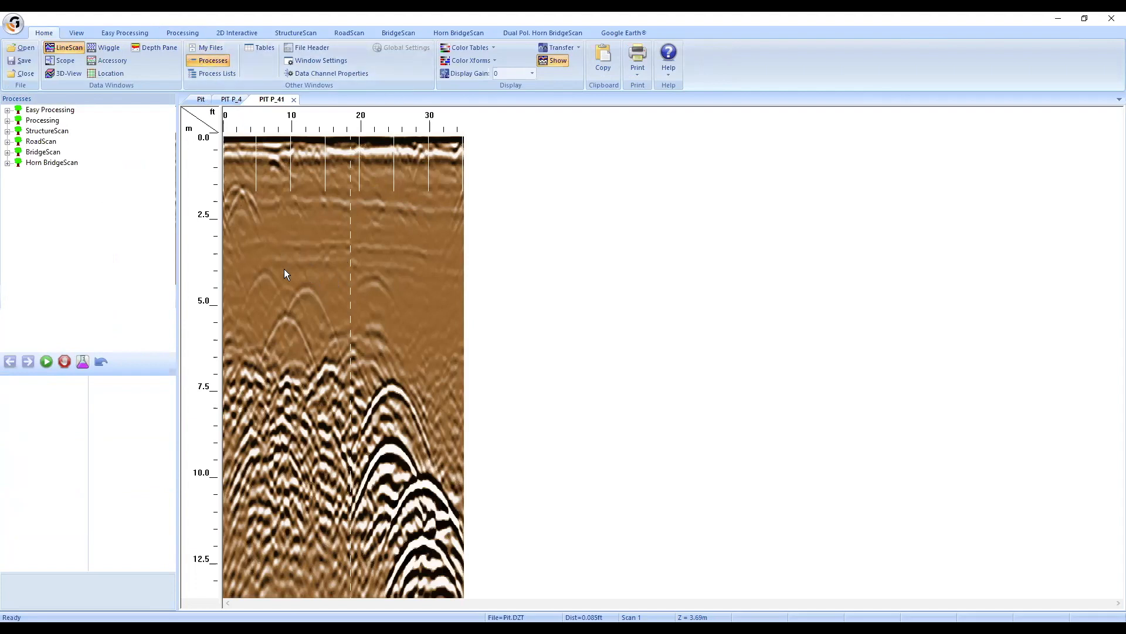
# Step: Run Noise Band Removal with the Full Scan Band algorithm on PIT P_41 after comparing the preview with the original
pyautogui.click(174, 32)
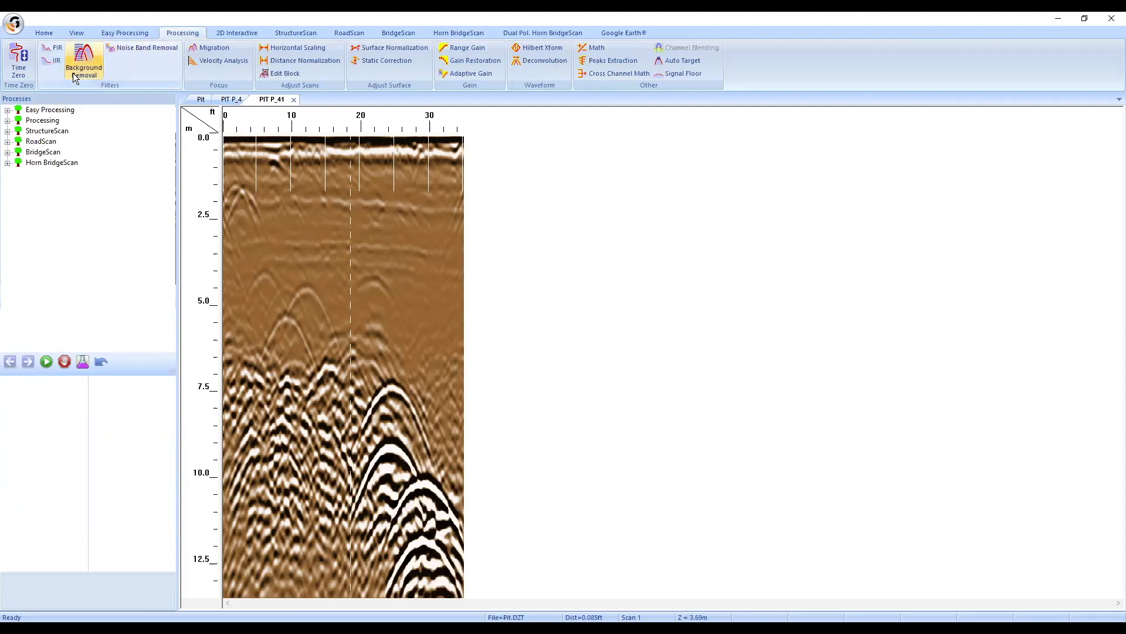
pyautogui.click(156, 47)
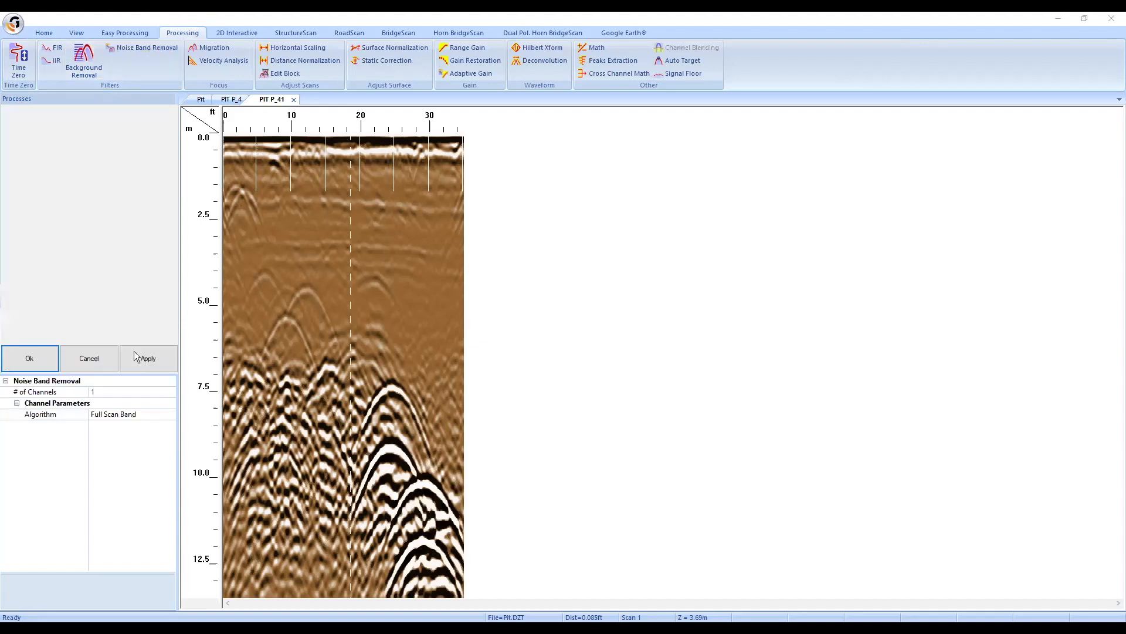
pyautogui.click(149, 360)
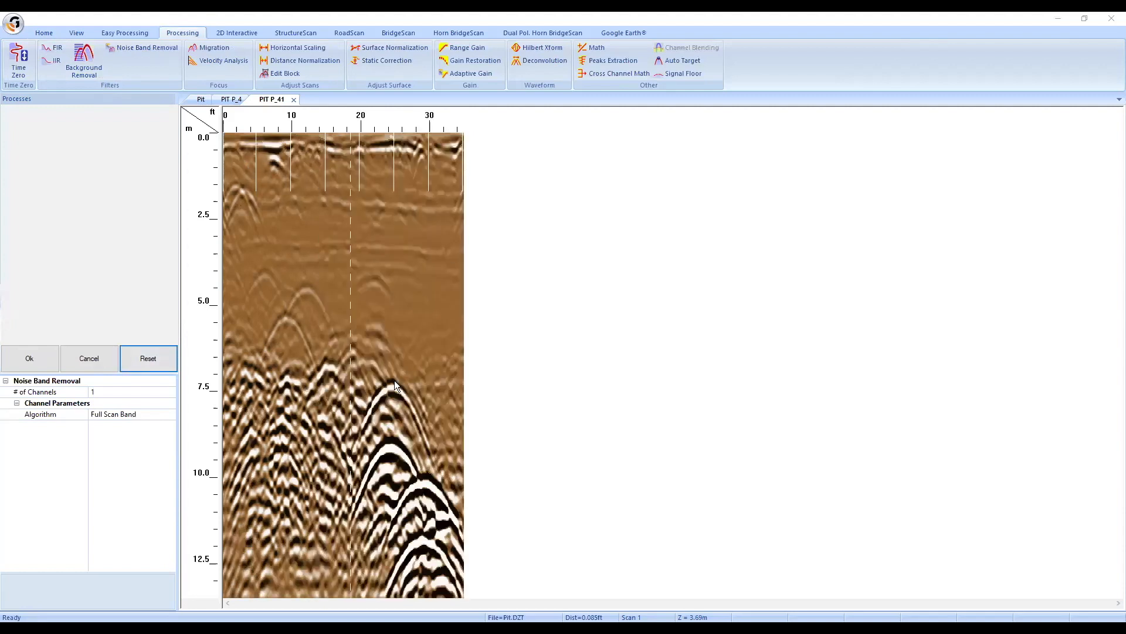
pyautogui.click(145, 355)
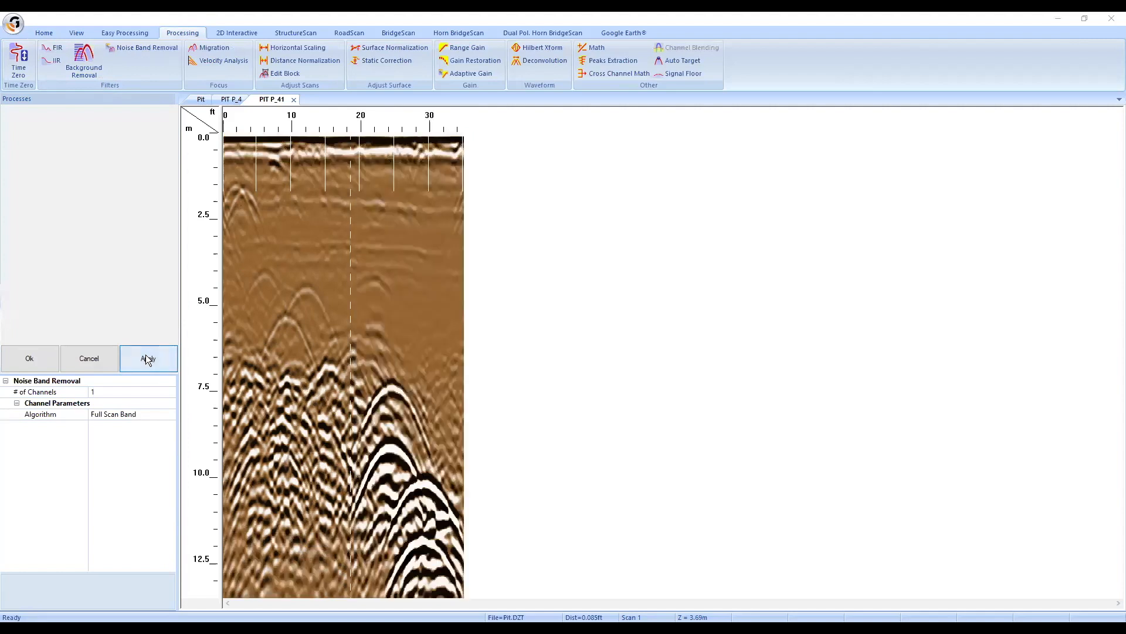
pyautogui.click(146, 355)
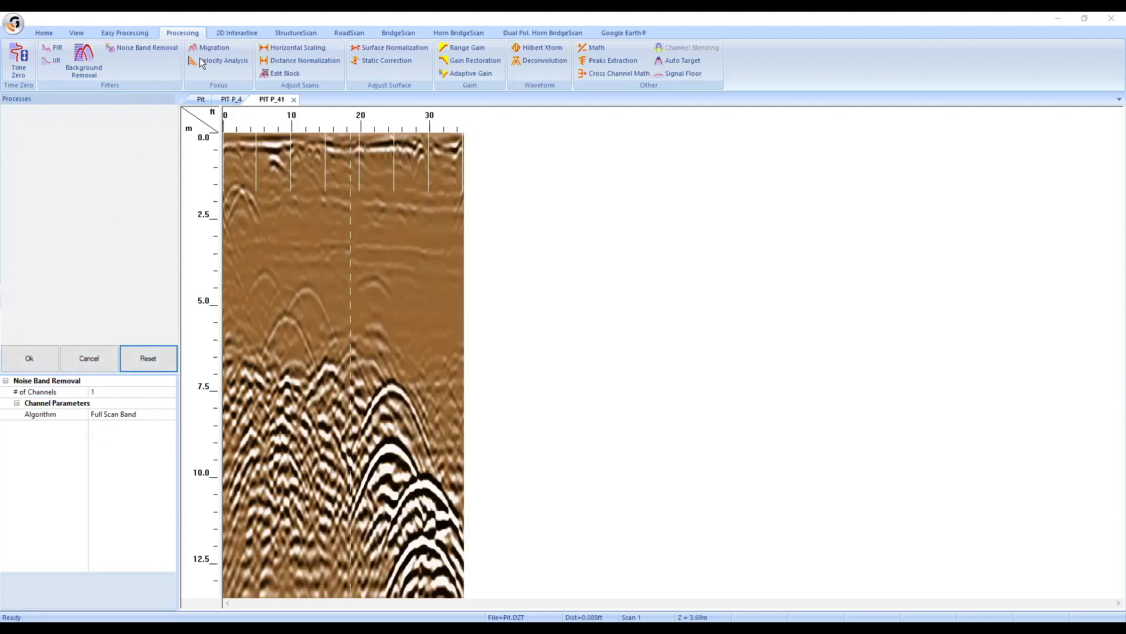
pyautogui.click(28, 359)
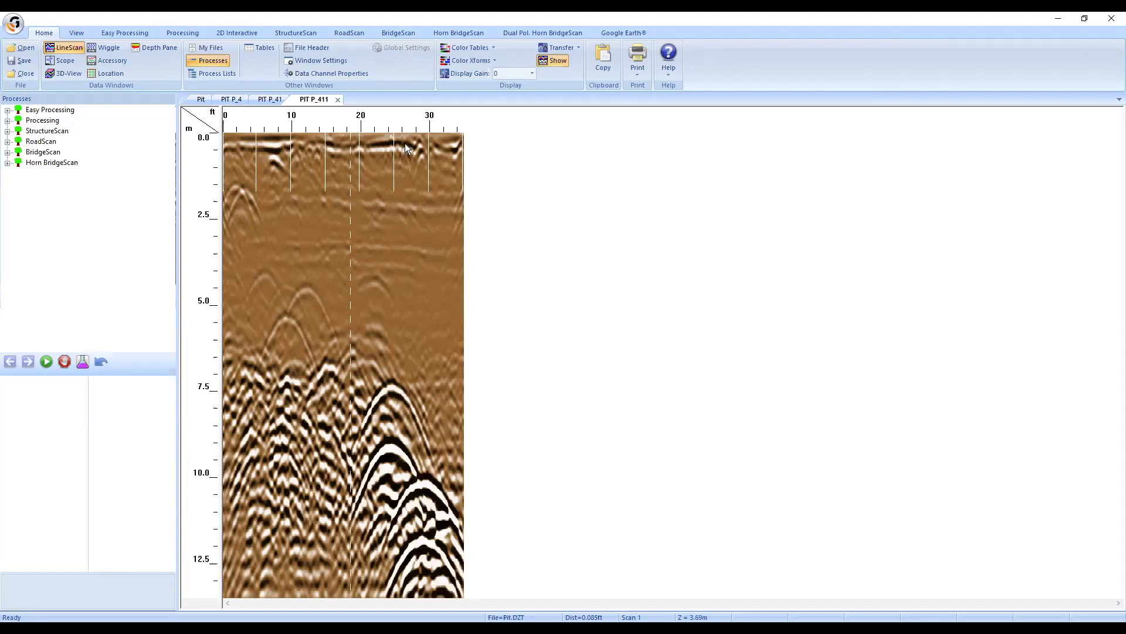
# Step: Set the color transform of the PIT P_411 profile to 07 - LM 12
pyautogui.click(473, 49)
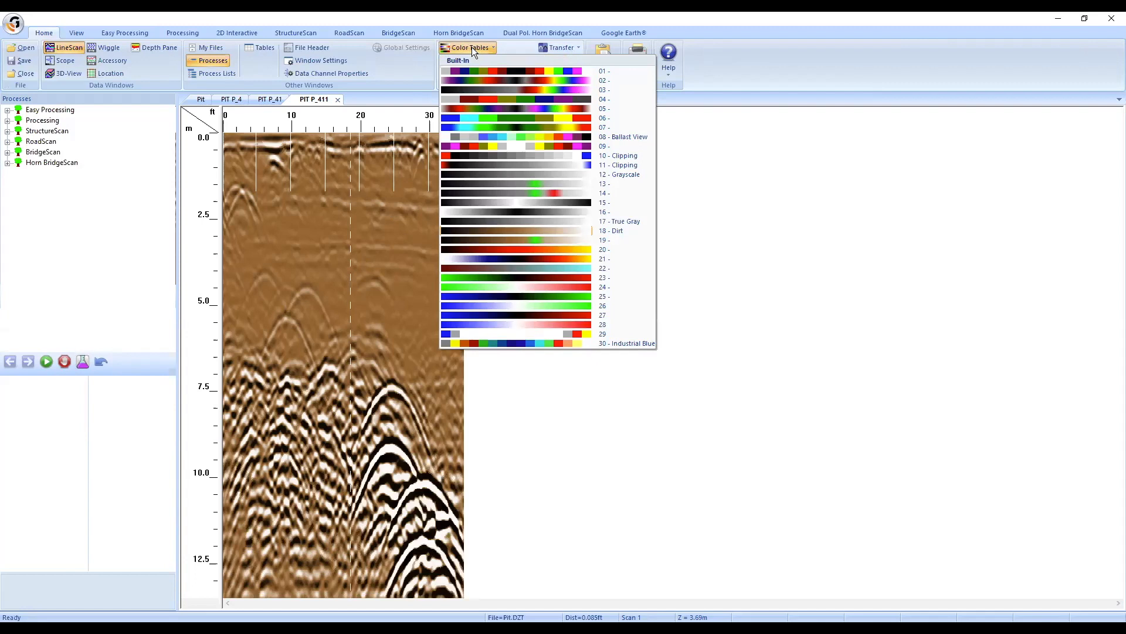
pyautogui.click(471, 47)
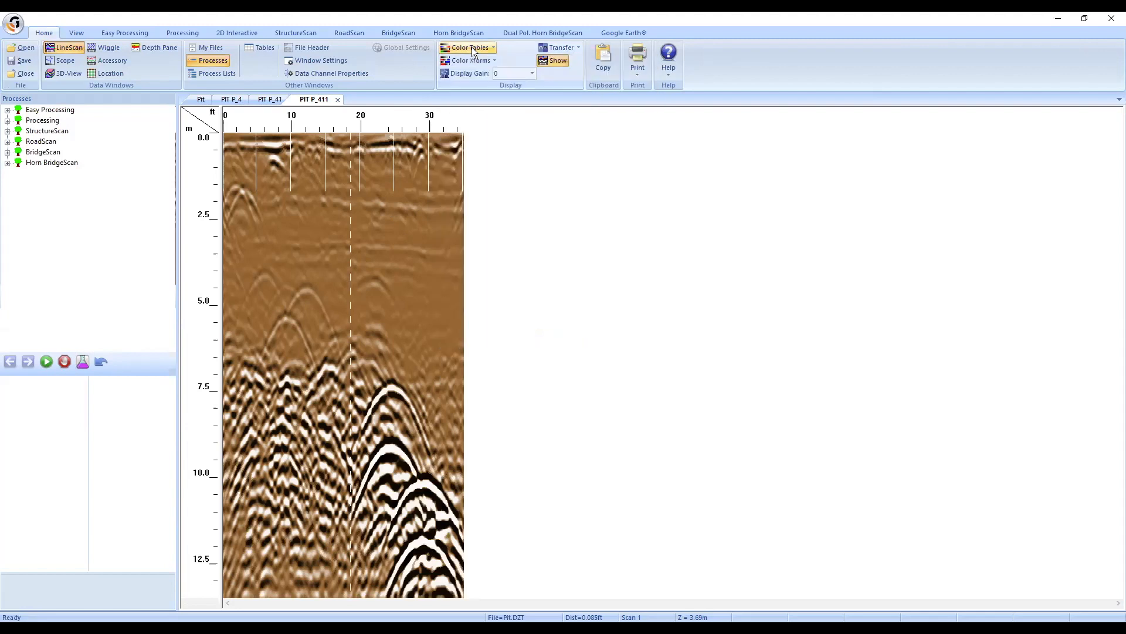
pyautogui.click(474, 60)
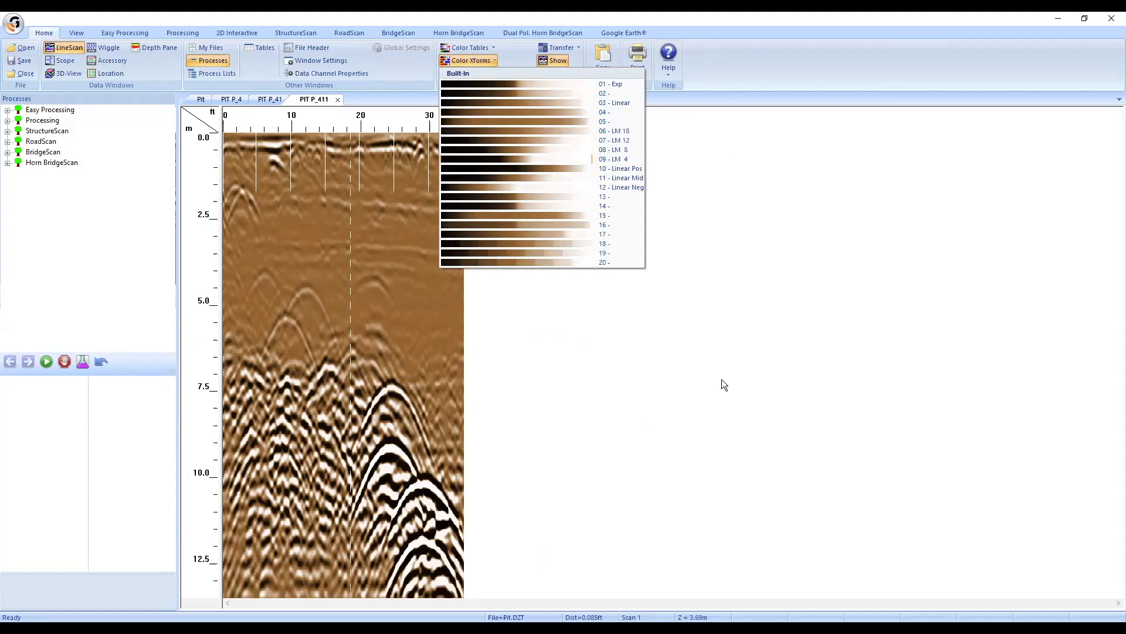
pyautogui.click(627, 140)
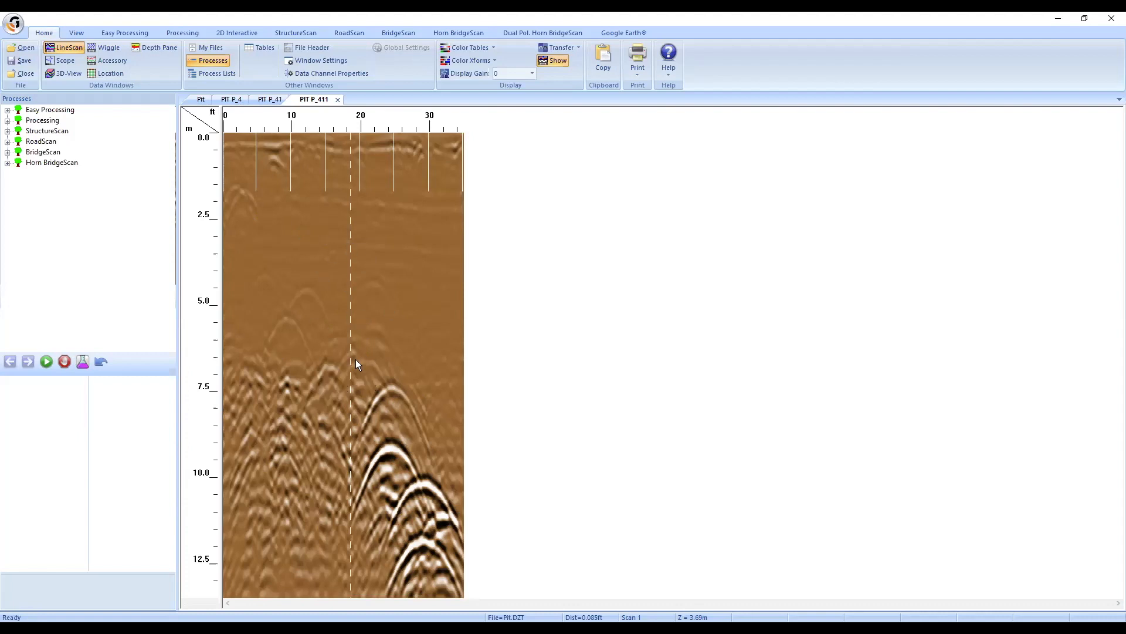
pyautogui.click(485, 61)
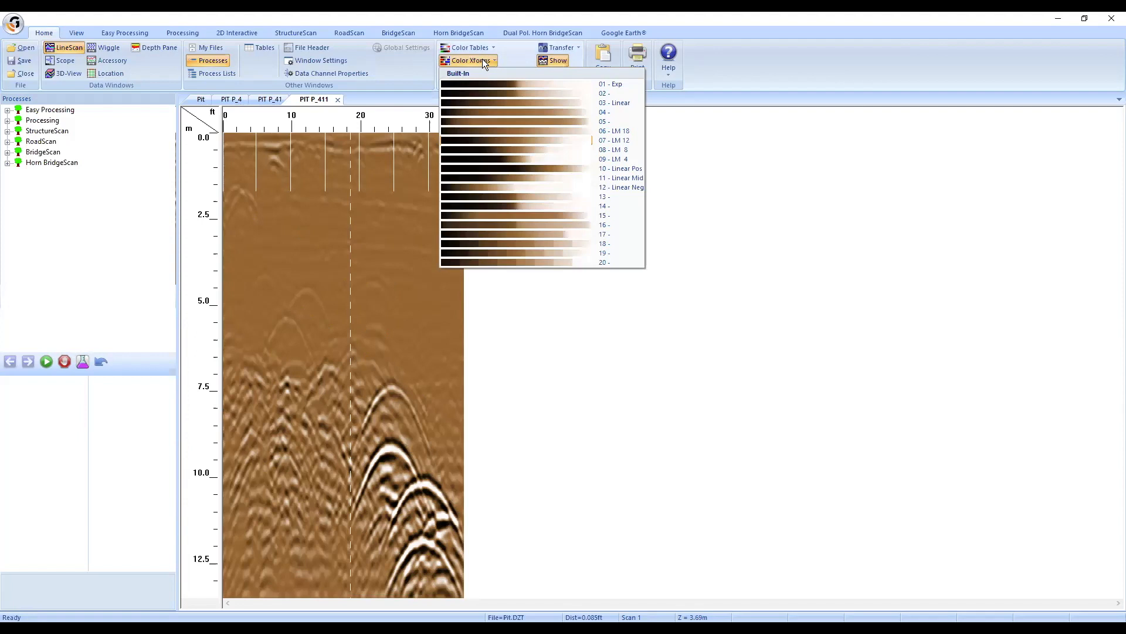
pyautogui.click(483, 58)
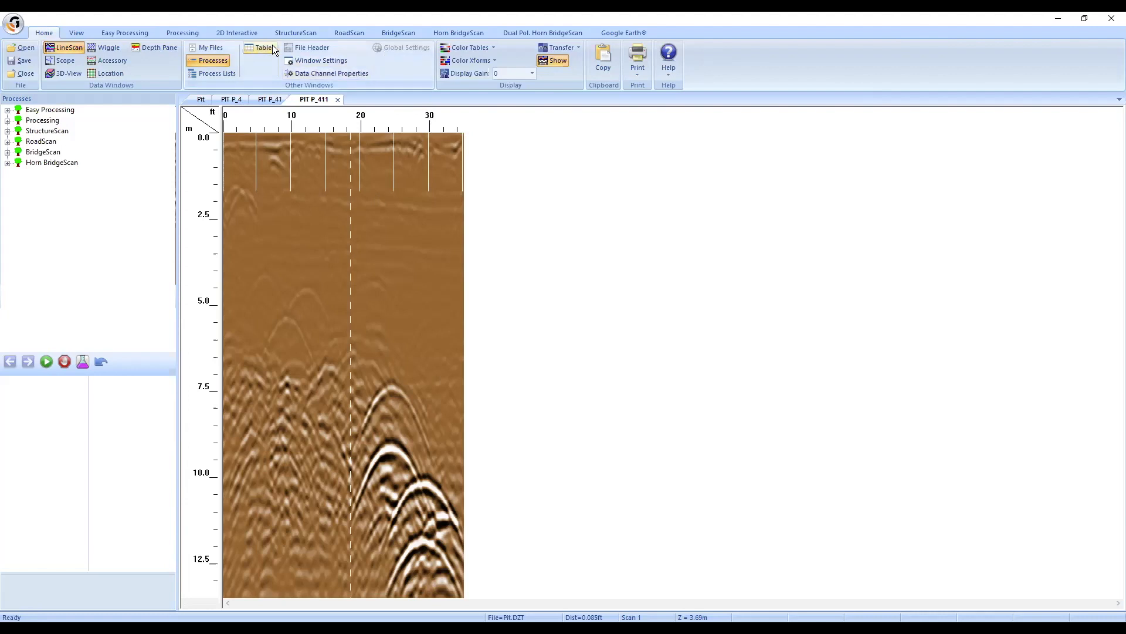
# Step: Open the file header of PIT P_411 and examine the range gain points and values in its processing history
pyautogui.click(310, 47)
pyautogui.scroll(-1, 939, 340)
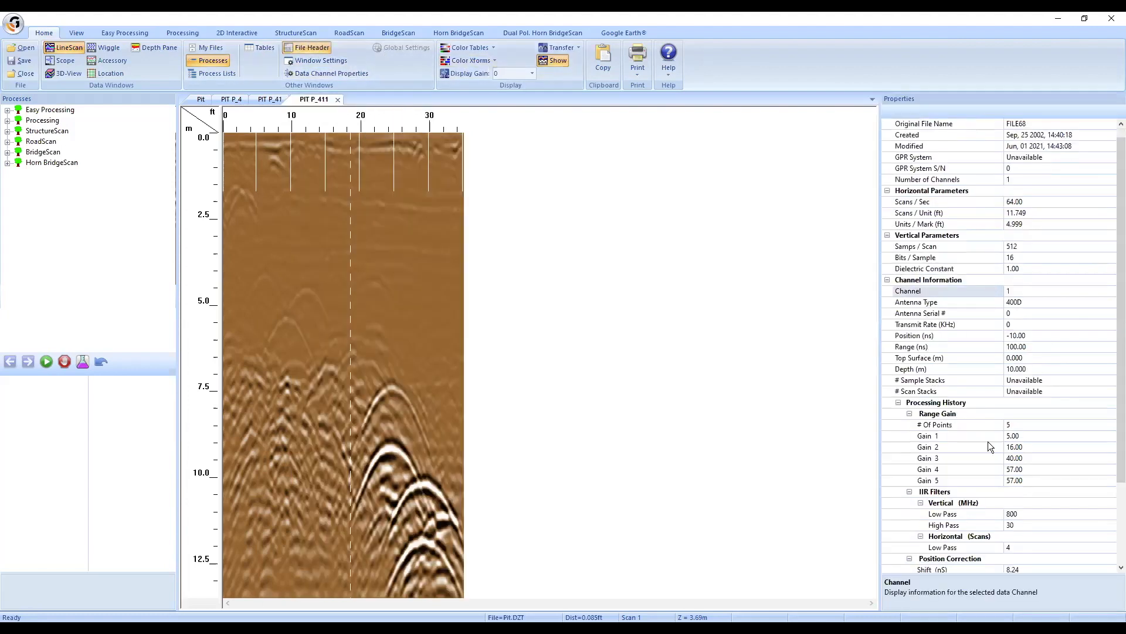
pyautogui.click(954, 414)
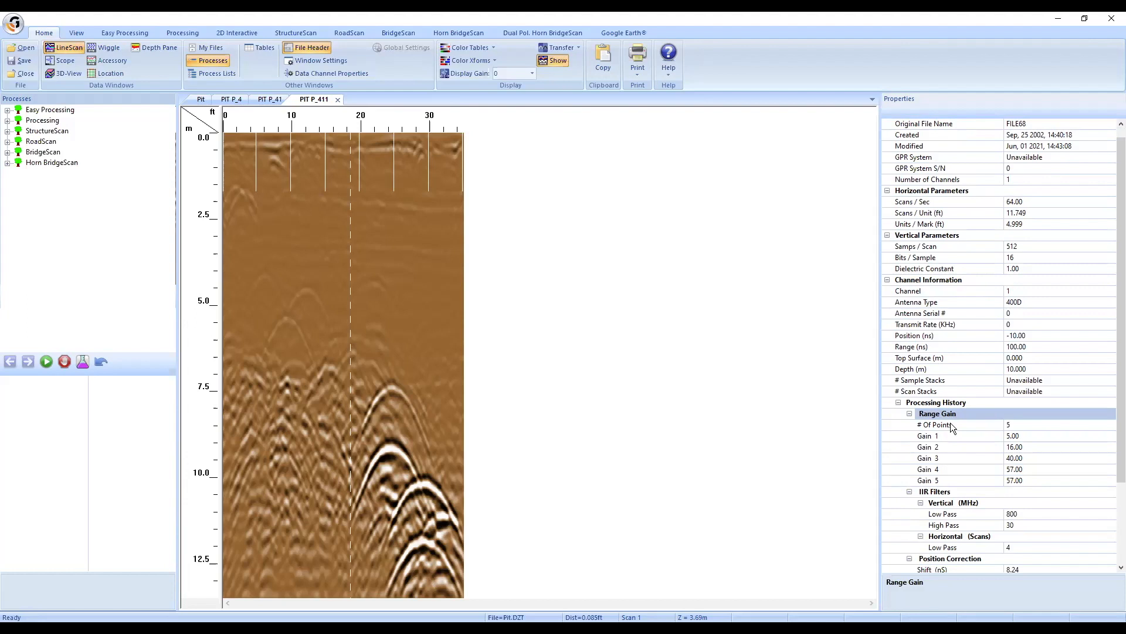
pyautogui.click(950, 427)
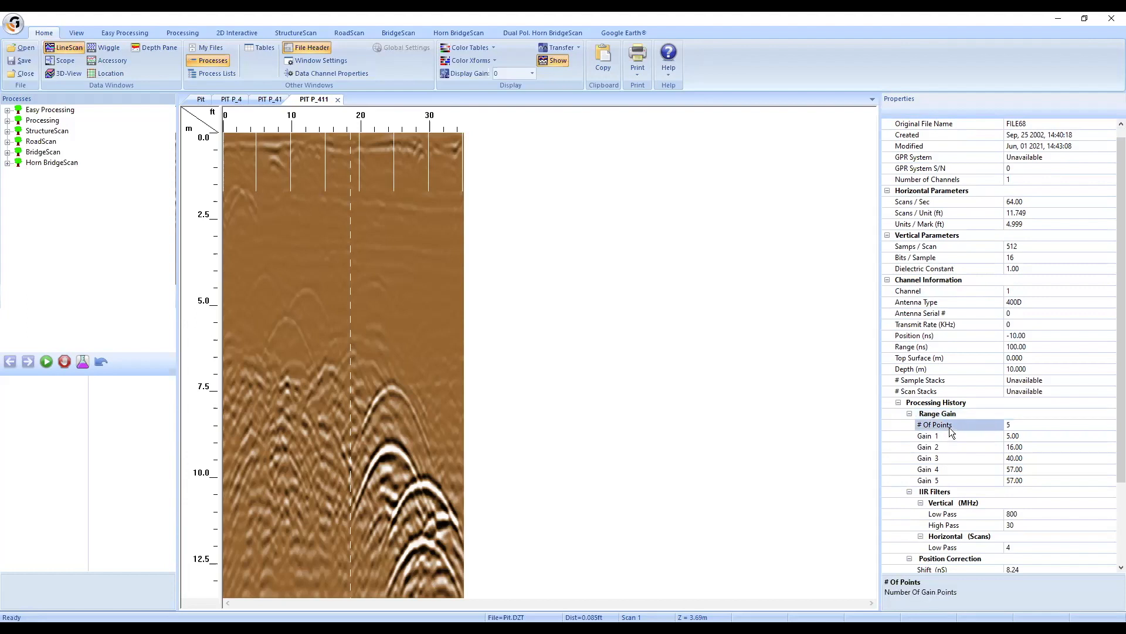
pyautogui.moveTo(949, 438); pyautogui.dragTo(957, 480)
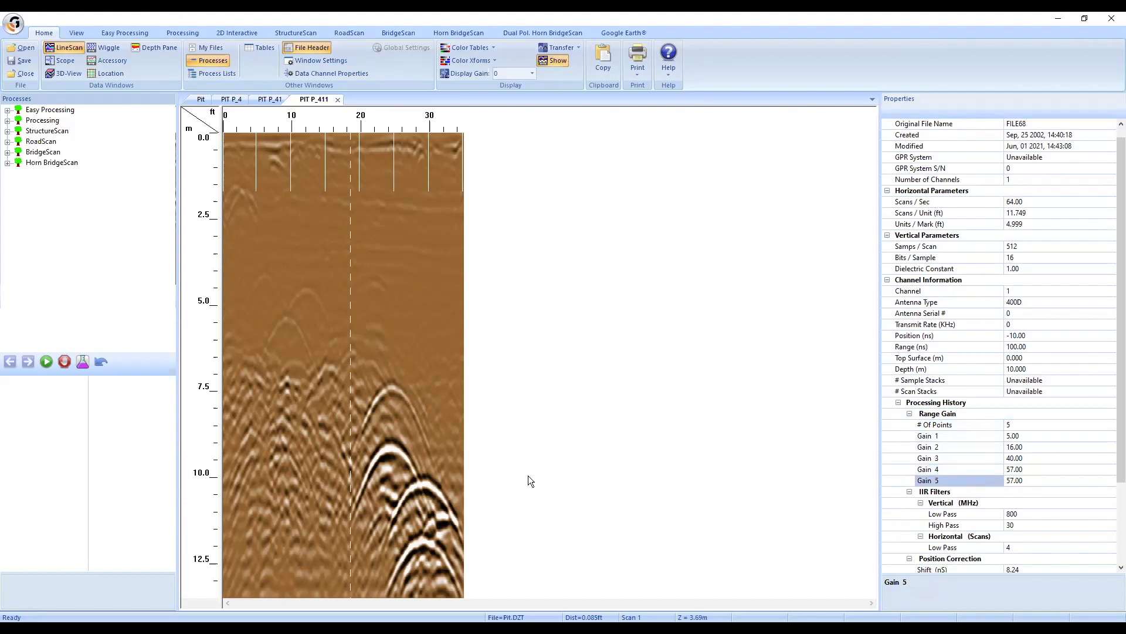
pyautogui.click(271, 142)
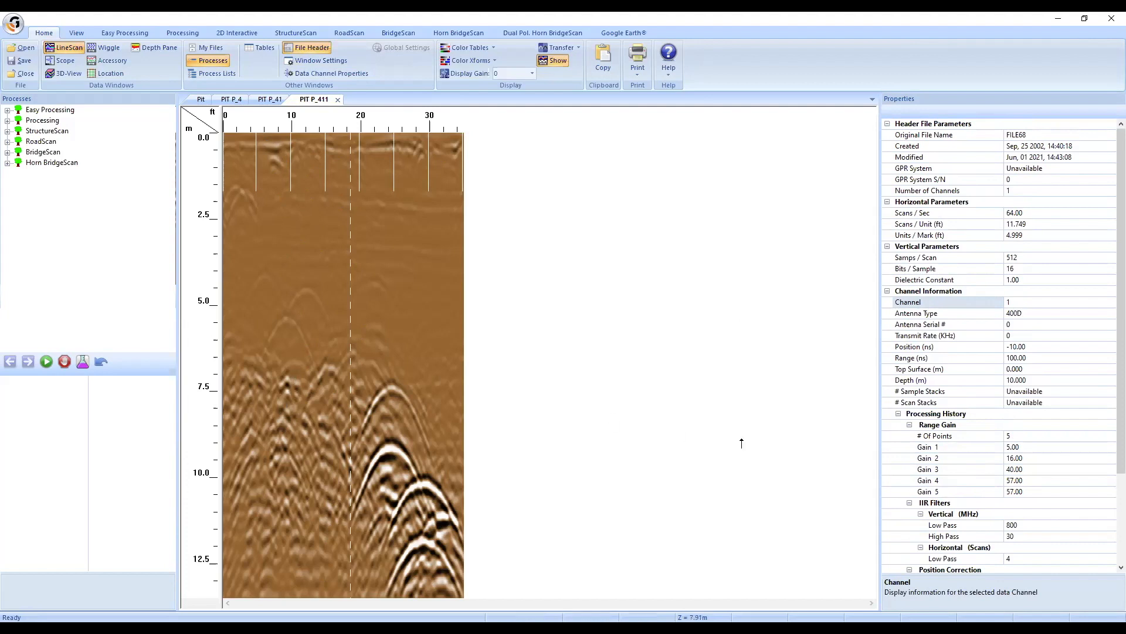
pyautogui.click(998, 470)
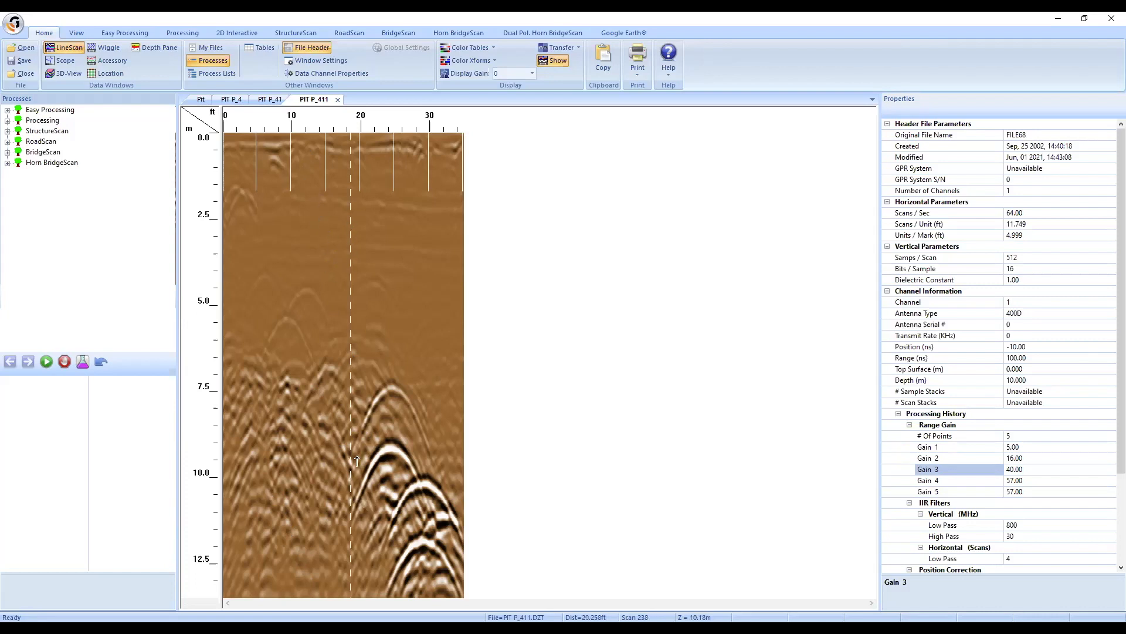
# Step: Run Gain Restoration on PIT P_411 over samples 0 to 511 with an overall gain of 0 dB
pyautogui.click(190, 35)
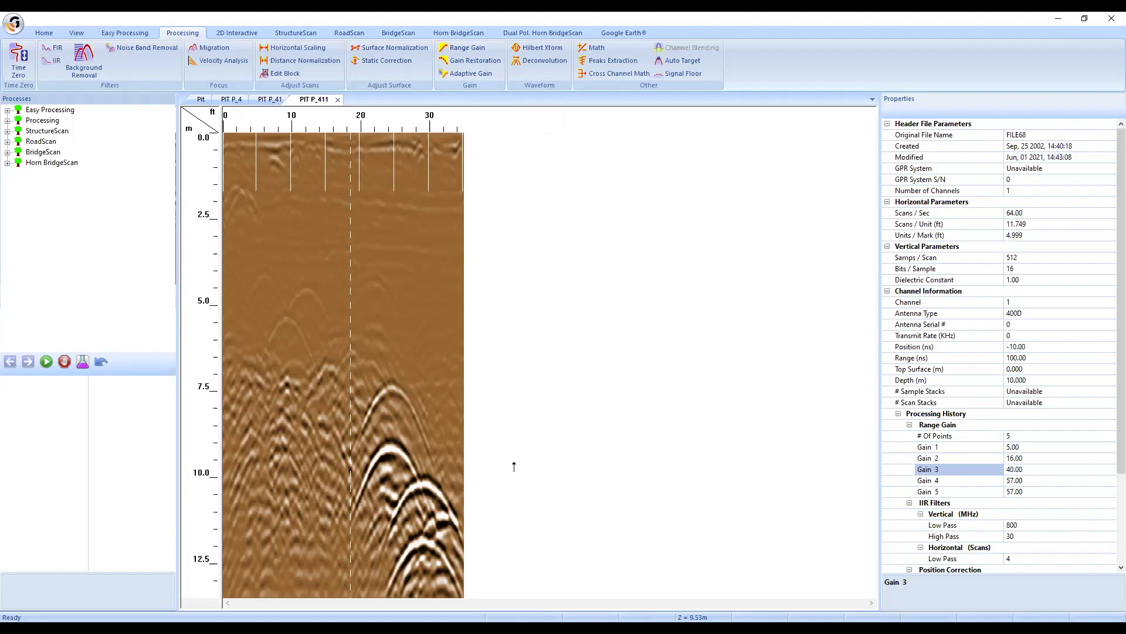
pyautogui.click(475, 60)
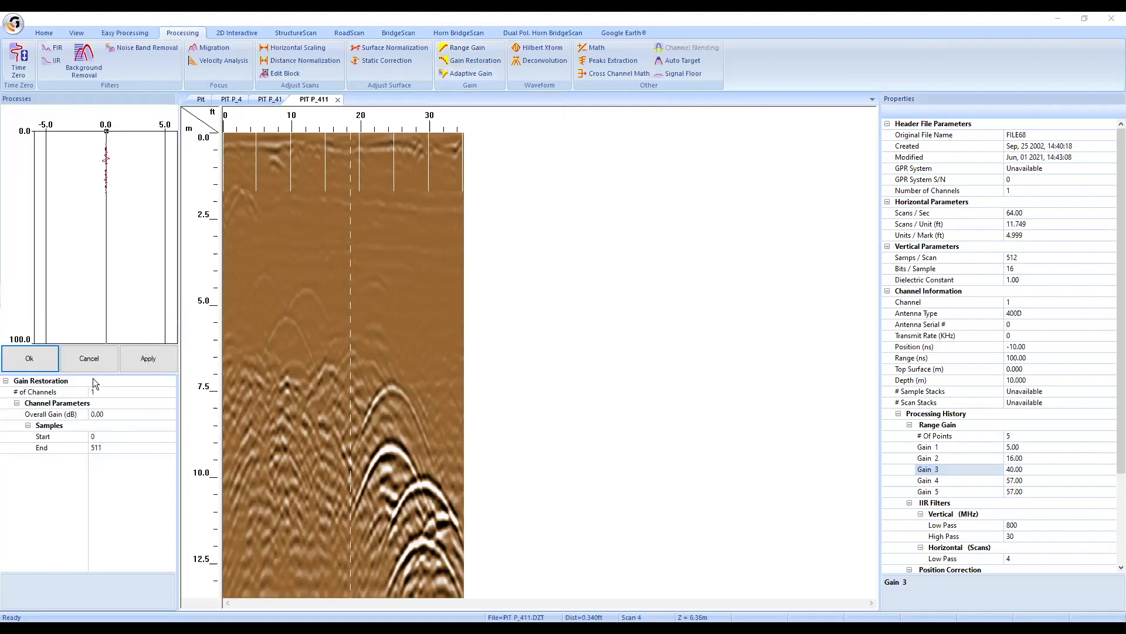
pyautogui.click(29, 366)
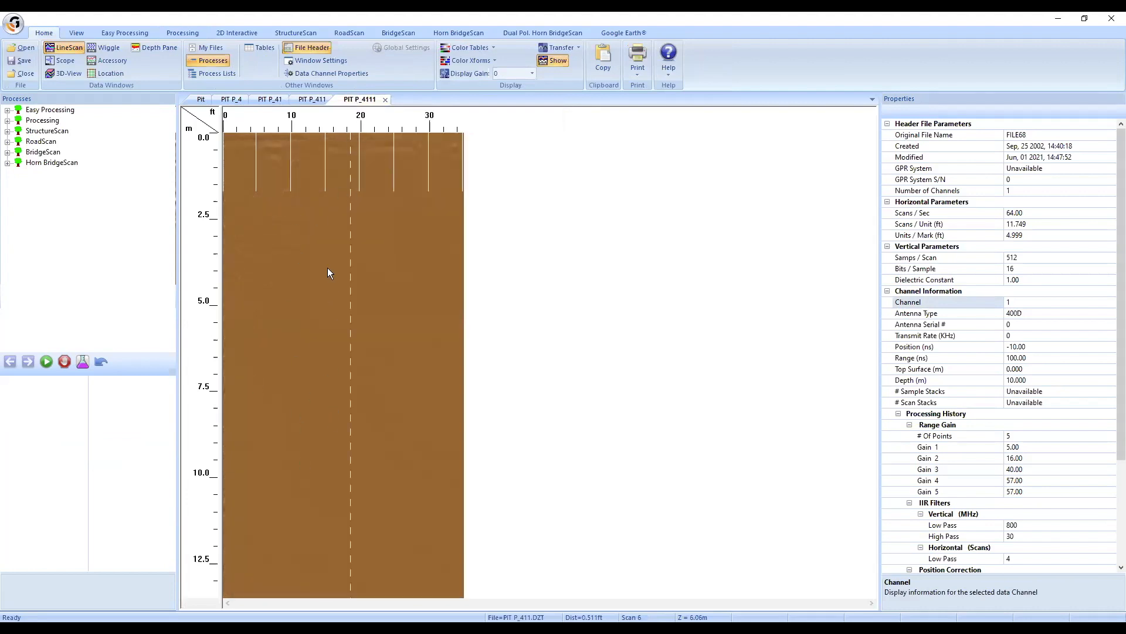
# Step: Start Range Gain on the gain-restored PIT P_4111 profile with the Exponential gain type
pyautogui.click(195, 34)
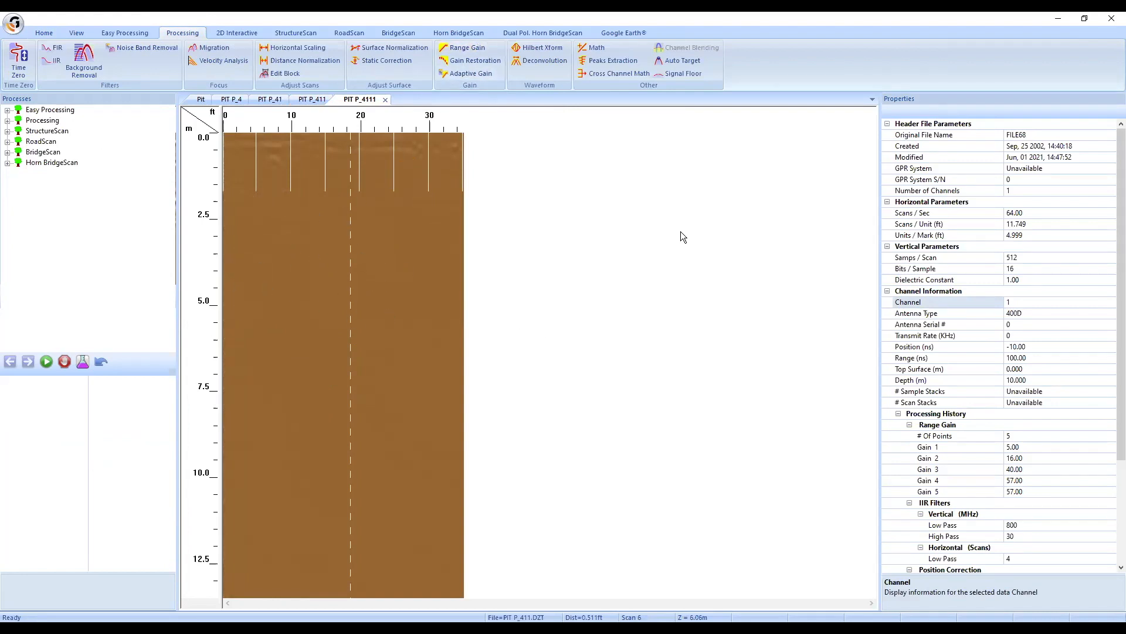
pyautogui.click(469, 48)
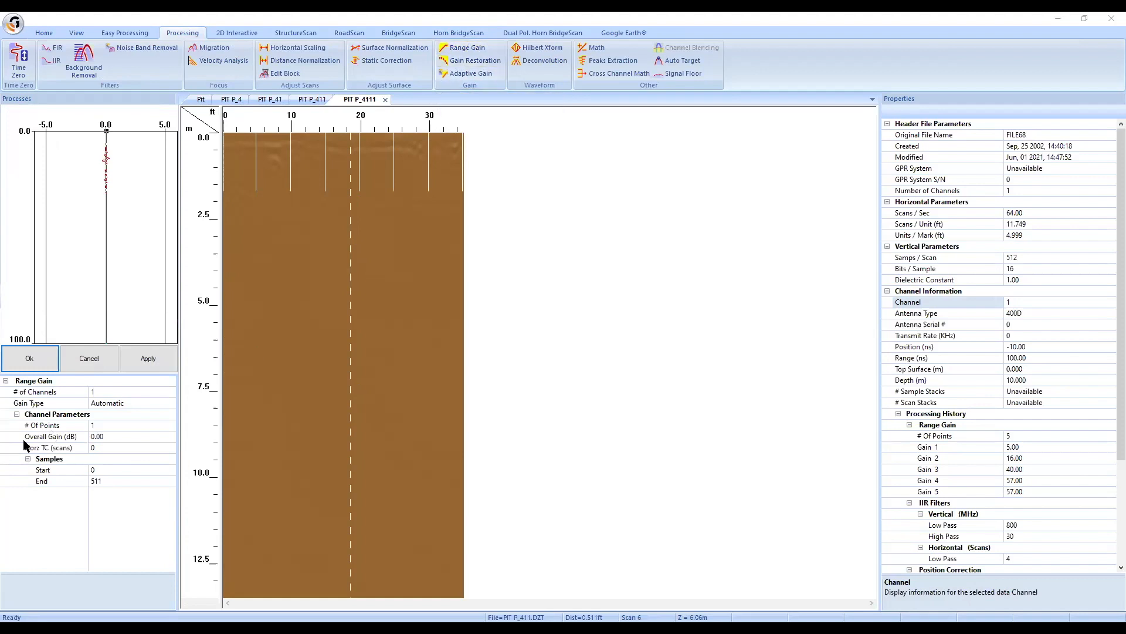
pyautogui.click(30, 404)
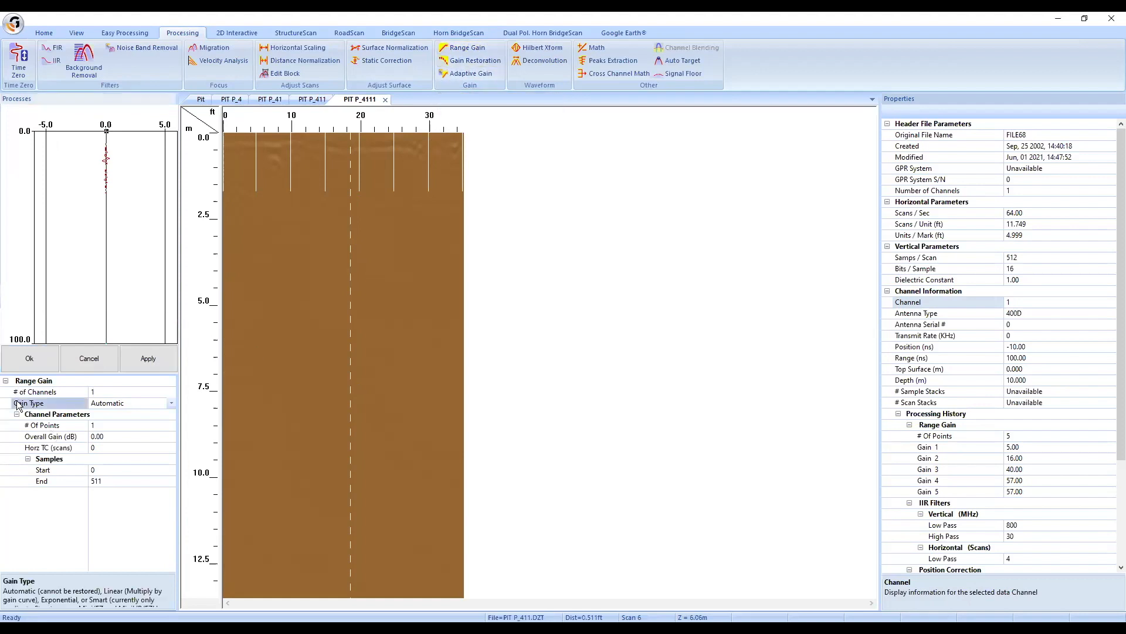
pyautogui.click(173, 404)
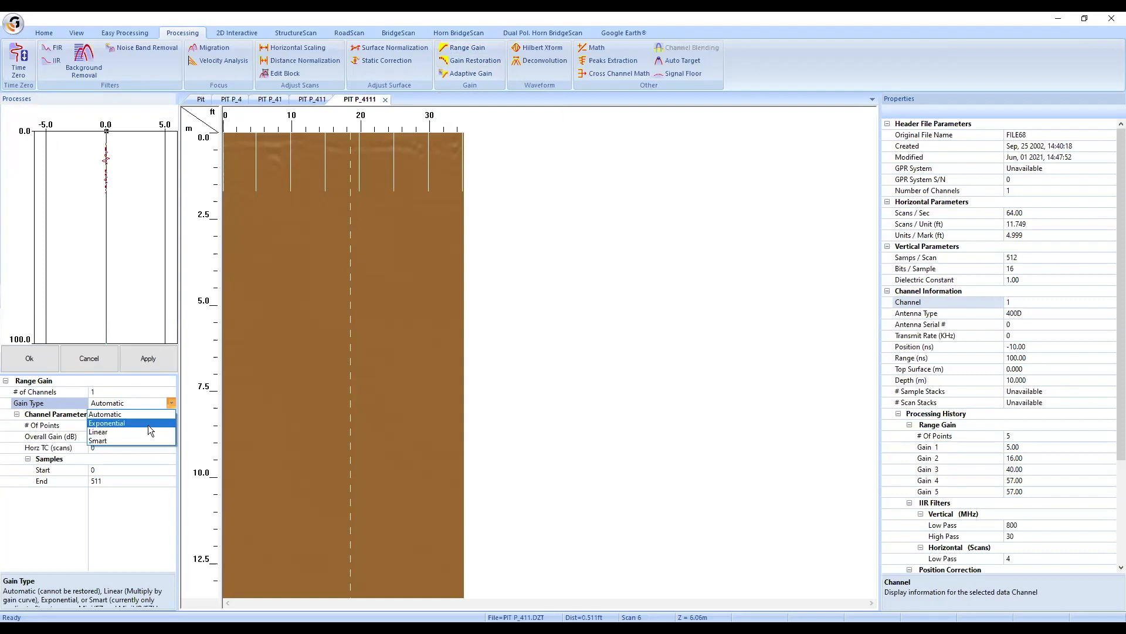
pyautogui.click(115, 420)
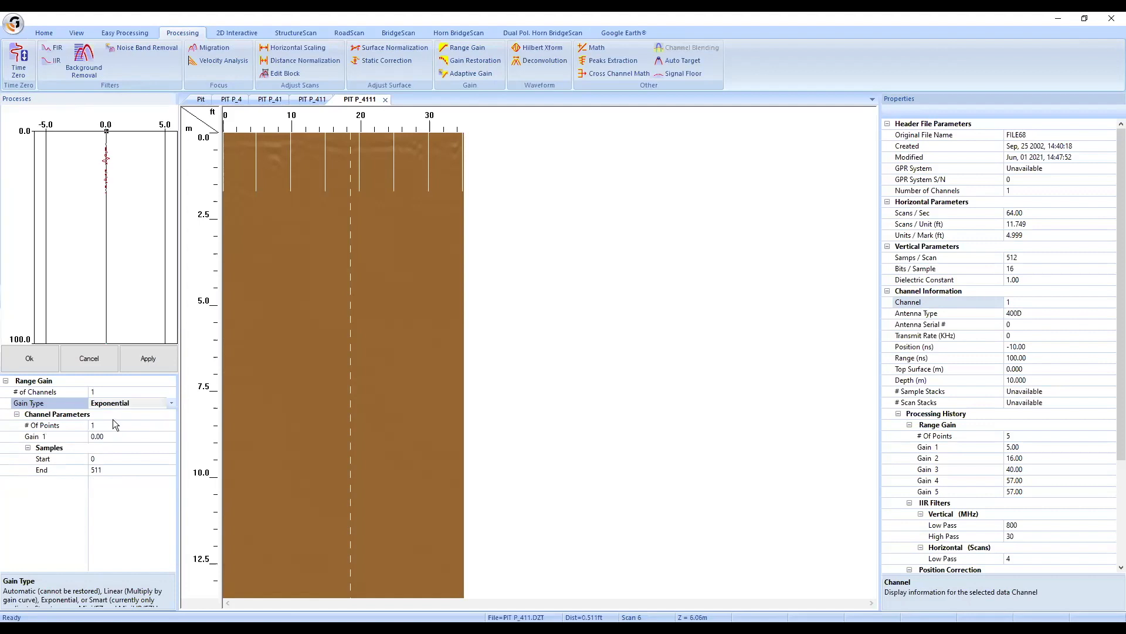
# Step: Set the number of range gain points to 9
pyautogui.click(60, 425)
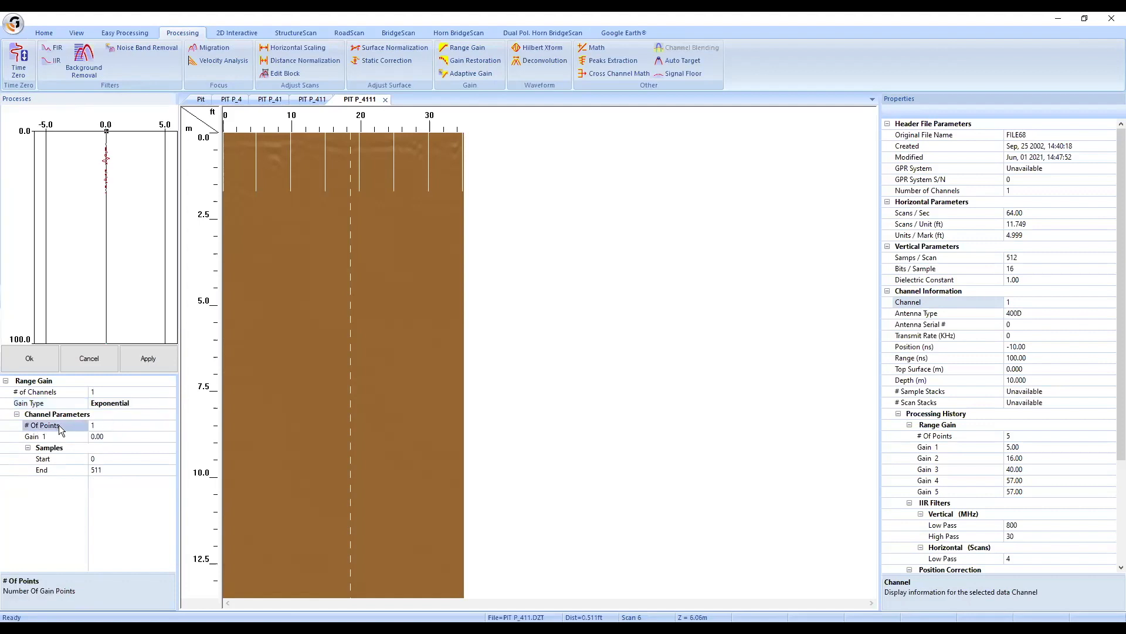
pyautogui.click(109, 427)
pyautogui.click(168, 425)
pyautogui.click(170, 423)
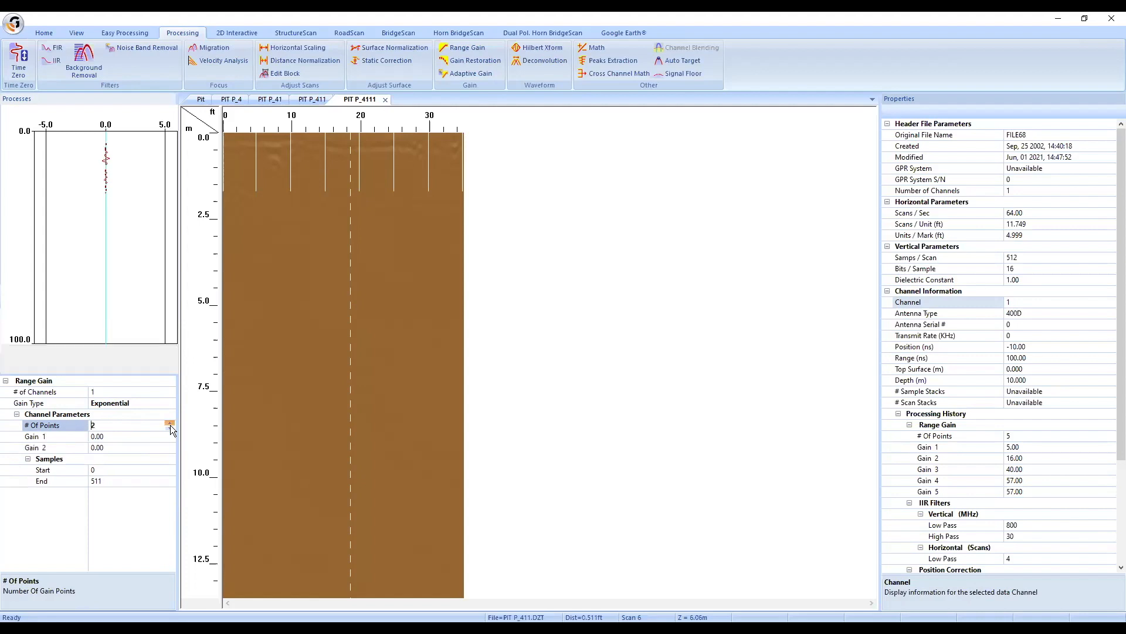
pyautogui.click(170, 423)
pyautogui.click(171, 423)
pyautogui.click(170, 422)
pyautogui.click(171, 423)
pyautogui.click(171, 422)
pyautogui.click(171, 422)
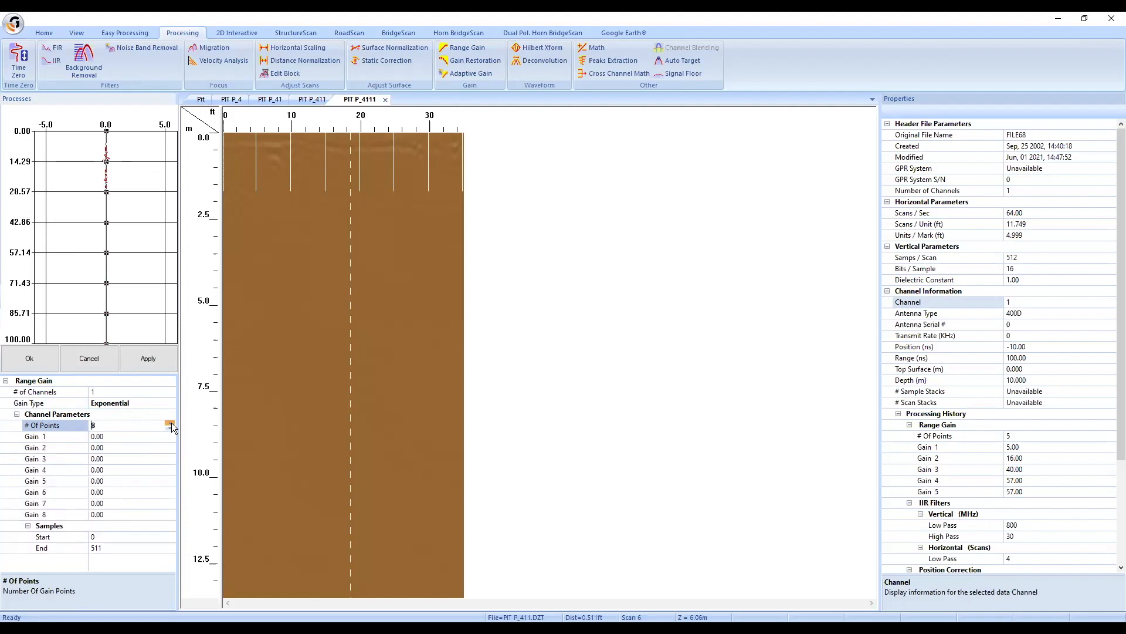
pyautogui.click(172, 423)
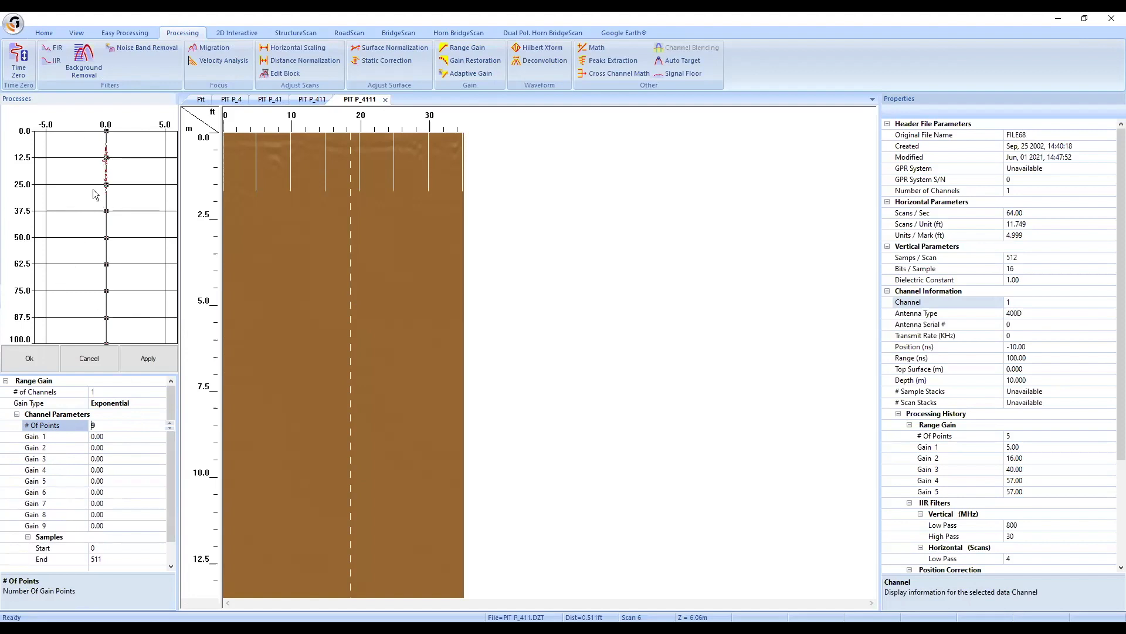
pyautogui.click(134, 434)
pyautogui.click(130, 428)
pyautogui.click(109, 238)
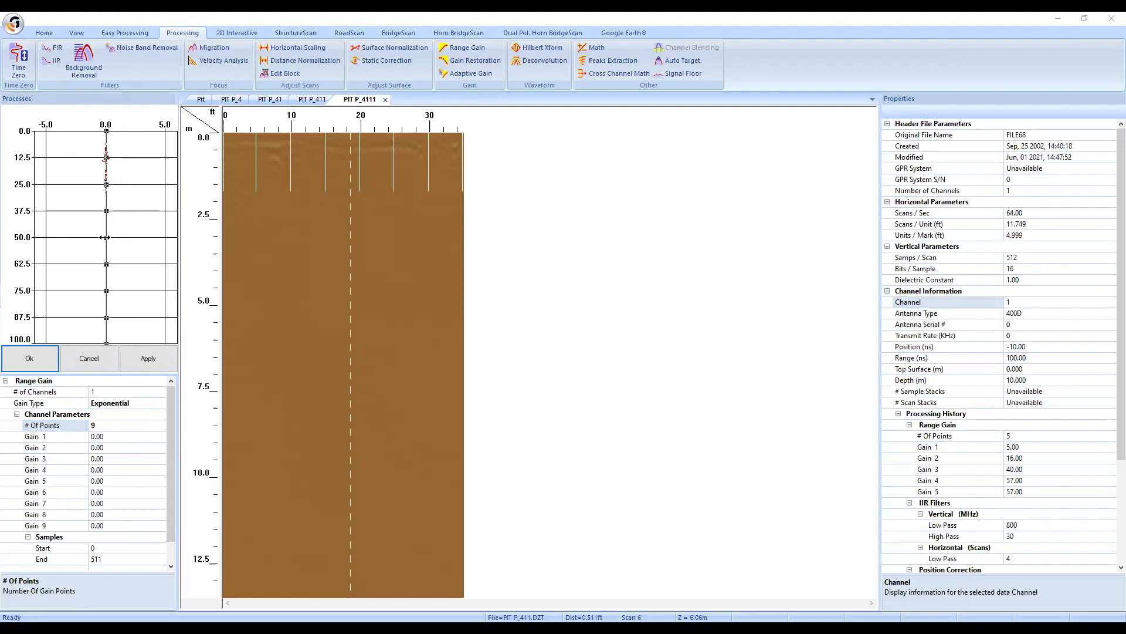
# Step: Raise Gain 5 alone to 96 on the gain curve, preview its effect on the profile and reset the preview
pyautogui.moveTo(105, 237); pyautogui.dragTo(167, 125)
pyautogui.moveTo(168, 237); pyautogui.dragTo(212, 252)
pyautogui.moveTo(143, 238); pyautogui.dragTo(212, 237)
pyautogui.moveTo(142, 238); pyautogui.dragTo(212, 238)
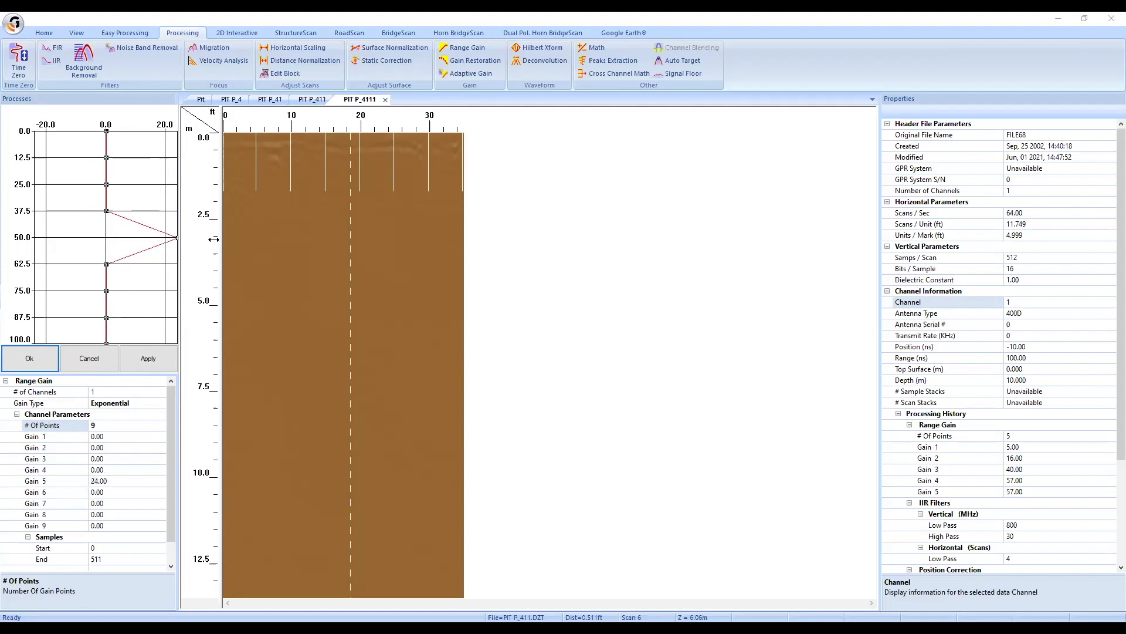
pyautogui.moveTo(143, 238); pyautogui.dragTo(230, 237)
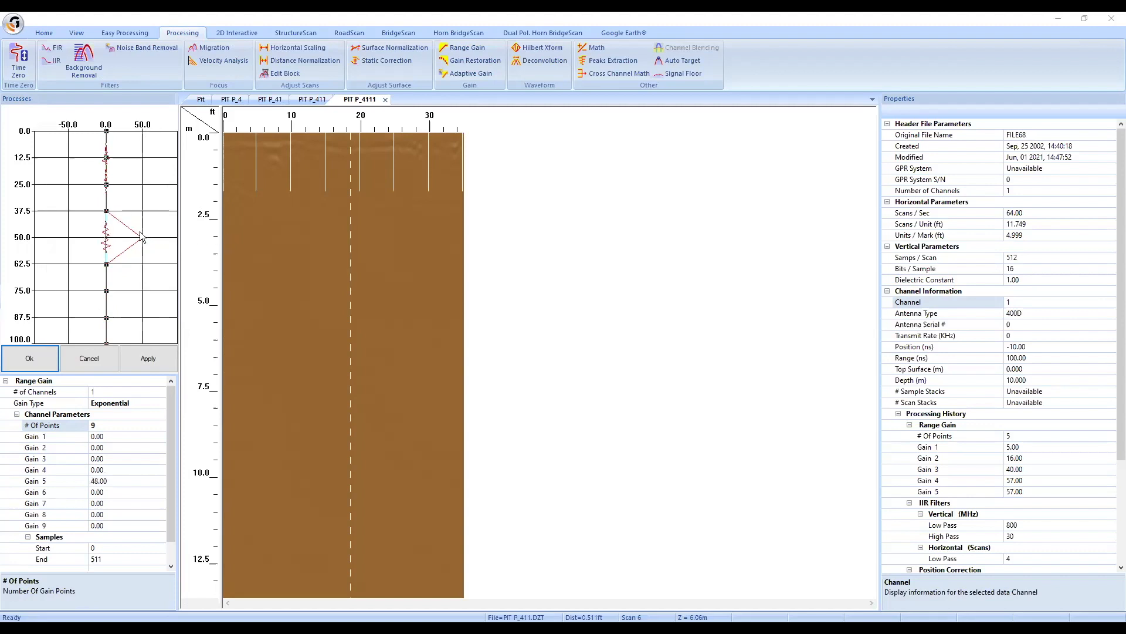
pyautogui.moveTo(143, 238); pyautogui.dragTo(222, 242)
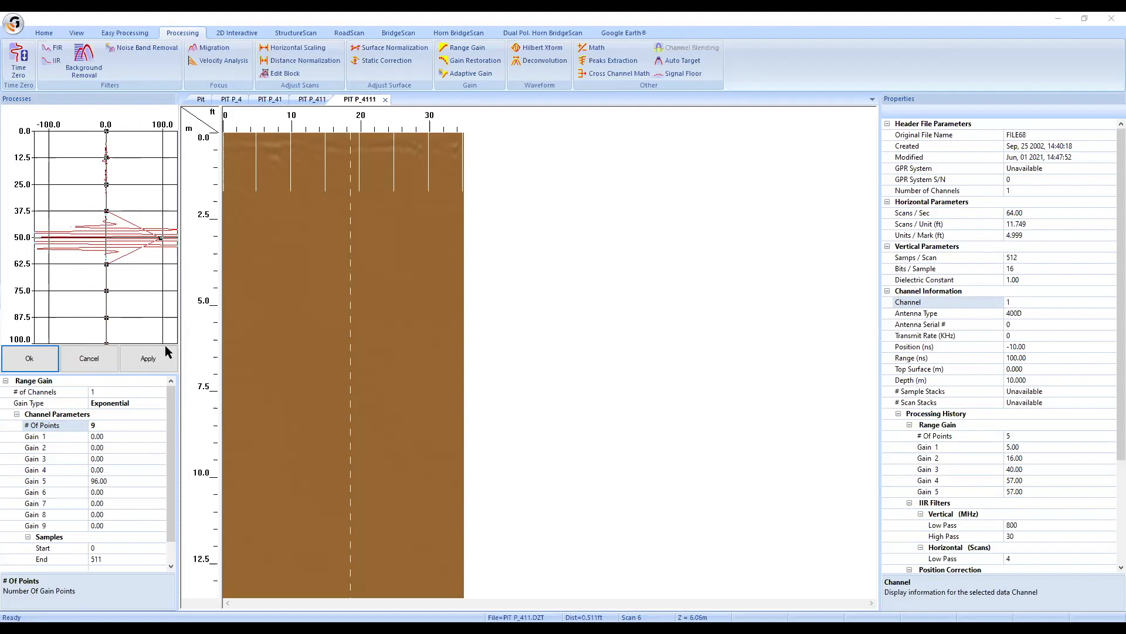
pyautogui.click(156, 361)
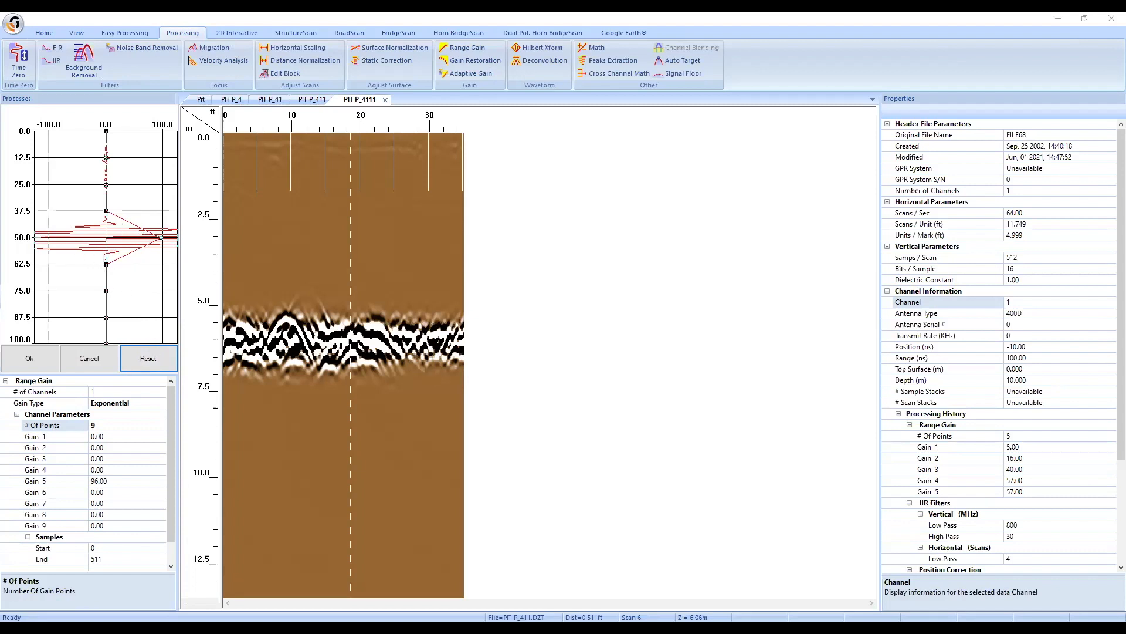
pyautogui.click(153, 358)
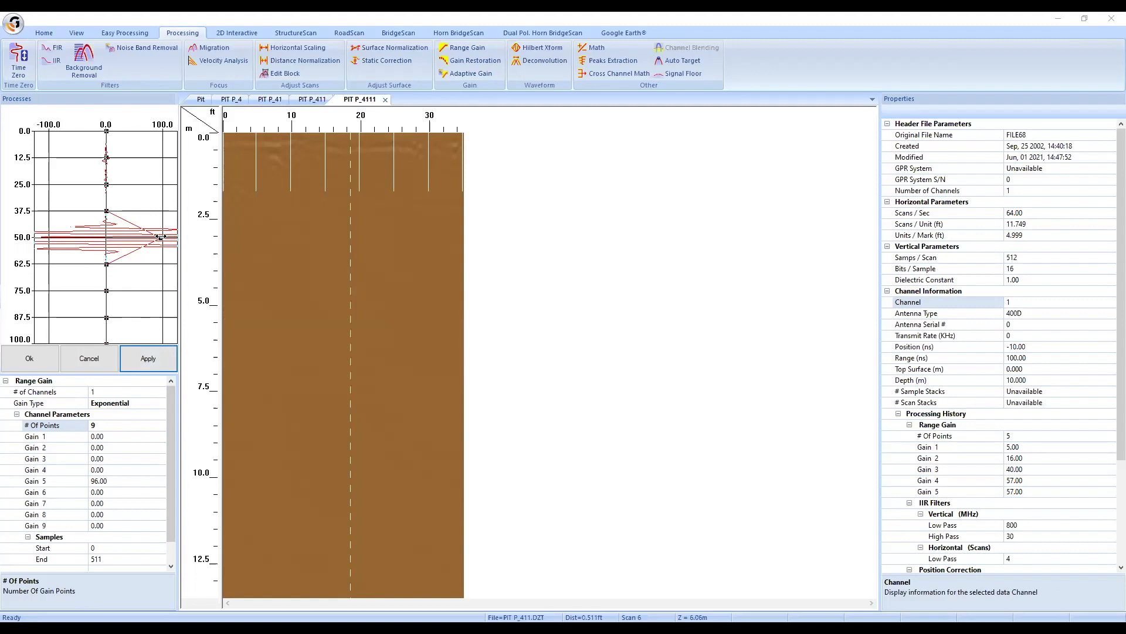
# Step: Lower Gain 5 back to 0 on the gain curve
pyautogui.moveTo(159, 237)
pyautogui.mouseDown()
pyautogui.moveTo(34, 237)
pyautogui.moveTo(137, 234)
pyautogui.mouseUp()
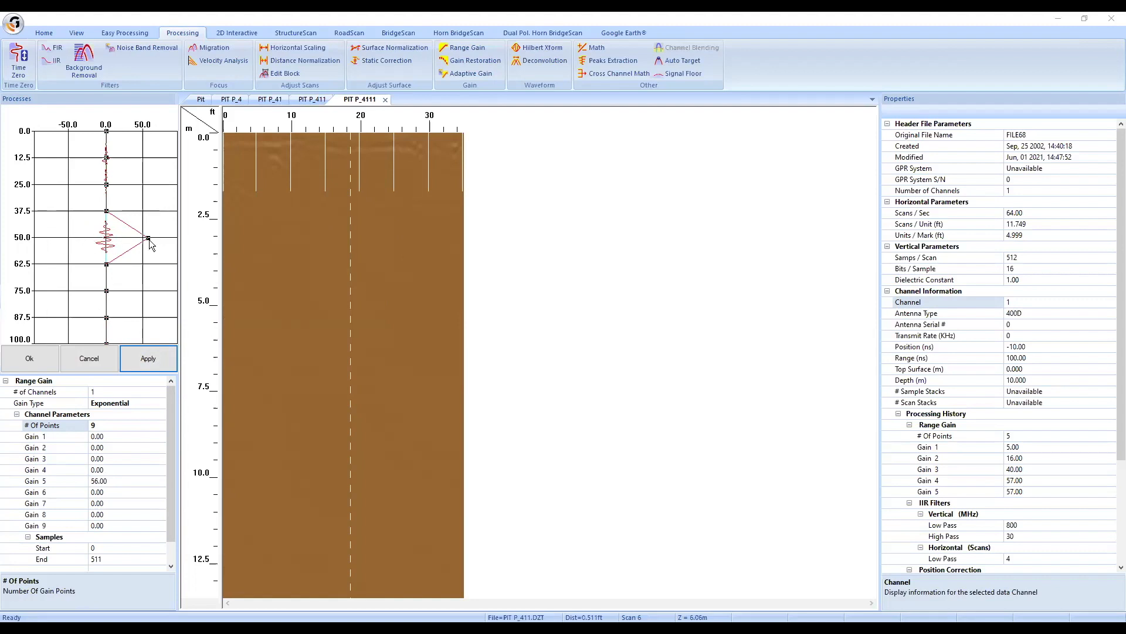
pyautogui.moveTo(148, 238); pyautogui.dragTo(145, 238)
pyautogui.moveTo(145, 238); pyautogui.dragTo(106, 238)
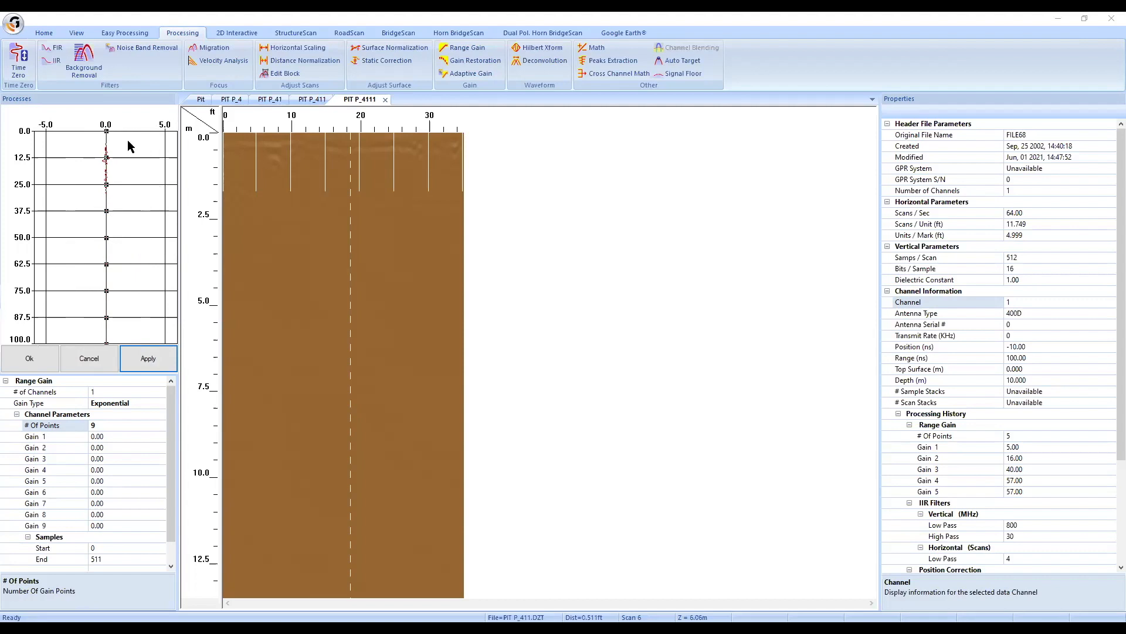
# Step: Set Gain 1 to -4.70, Gain 2 to 6 and Gain 3 to 12, and preview the gain on the profile
pyautogui.click(174, 359)
pyautogui.moveTo(106, 131); pyautogui.dragTo(52, 130)
pyautogui.moveTo(105, 156); pyautogui.dragTo(187, 186)
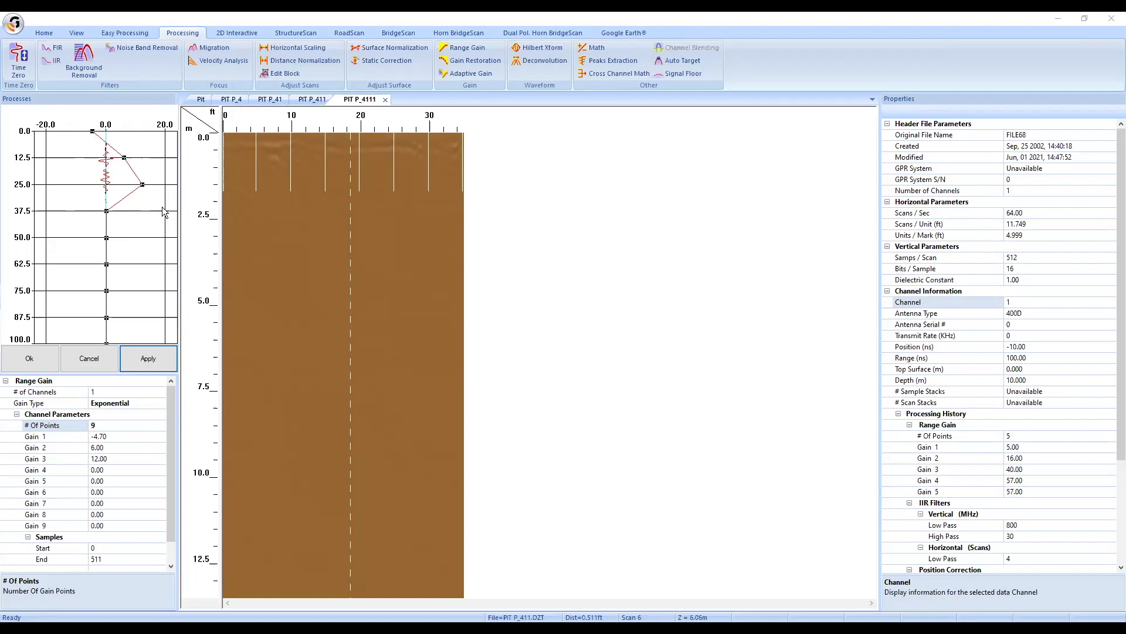
pyautogui.click(146, 359)
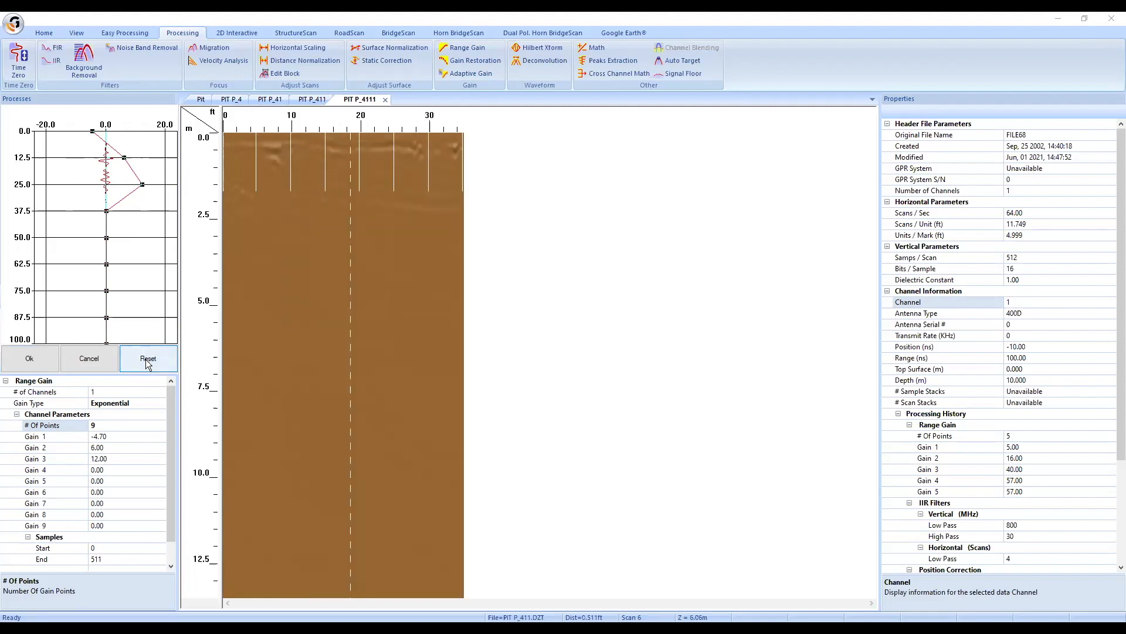
pyautogui.click(146, 362)
# Step: Raise Gain 2 to 12 and Gain 3 to 19, and compare the preview with the ungained profile
pyautogui.moveTo(124, 157); pyautogui.dragTo(163, 184)
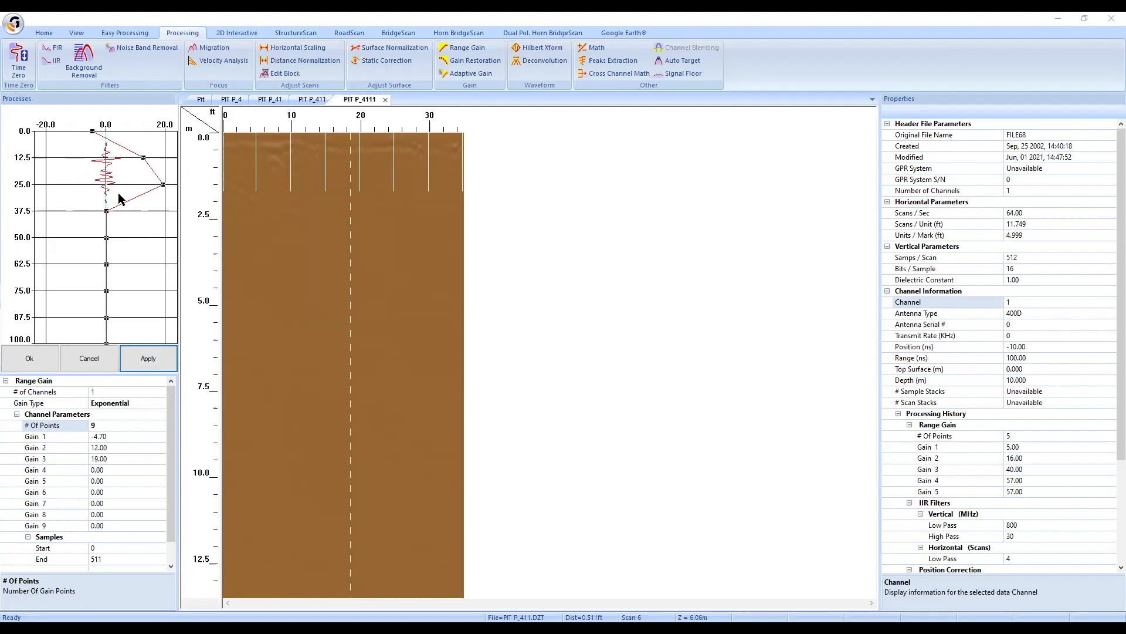
pyautogui.click(147, 358)
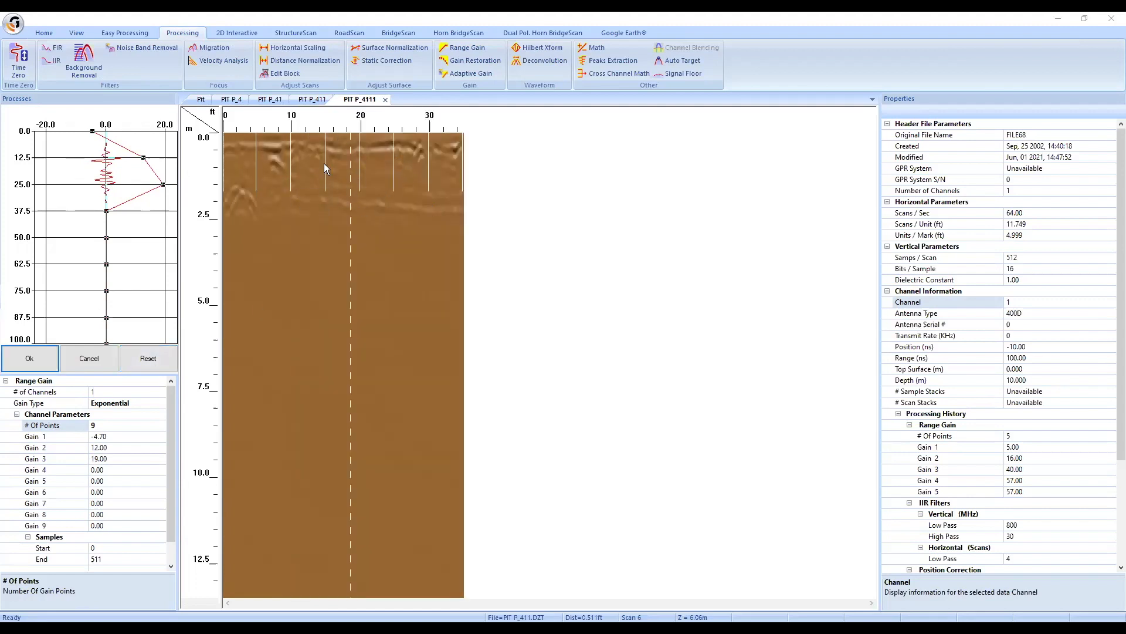
pyautogui.click(154, 358)
# Step: Raise Gain 3 to 22 and Gain 4 to 42, and preview the gain on the profile
pyautogui.moveTo(162, 185); pyautogui.dragTo(172, 185)
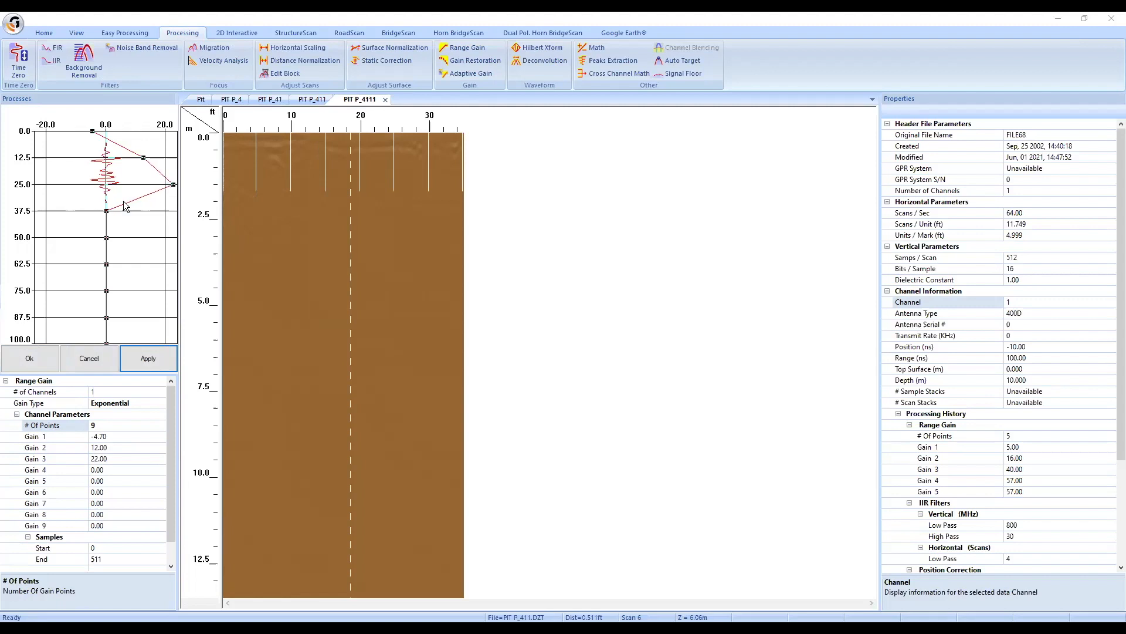
pyautogui.moveTo(106, 211); pyautogui.dragTo(170, 211)
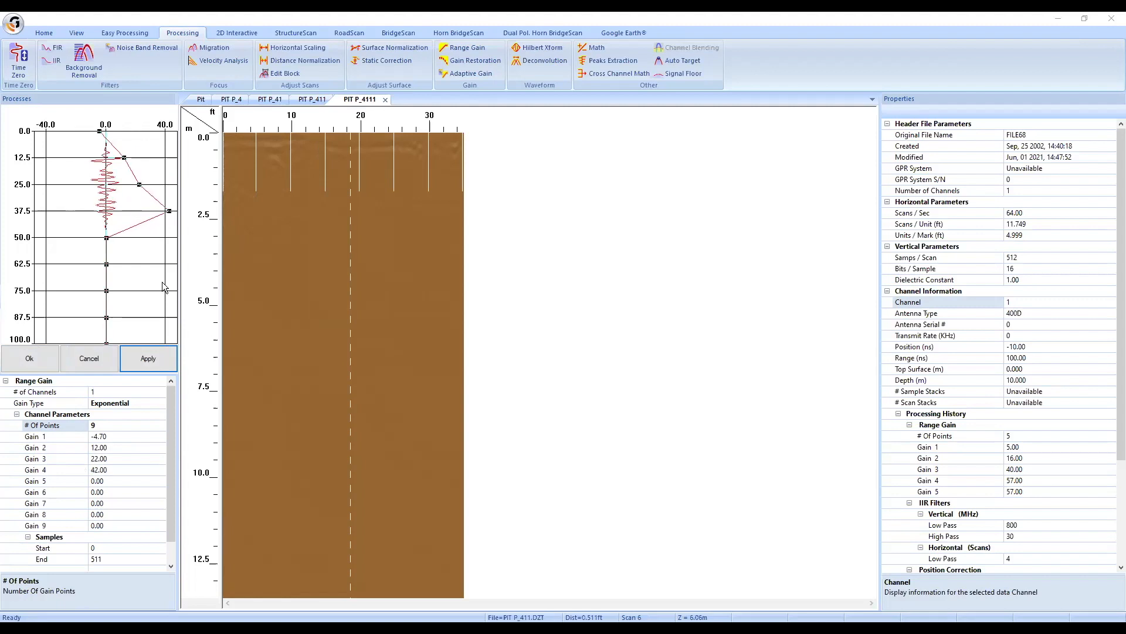
pyautogui.click(164, 354)
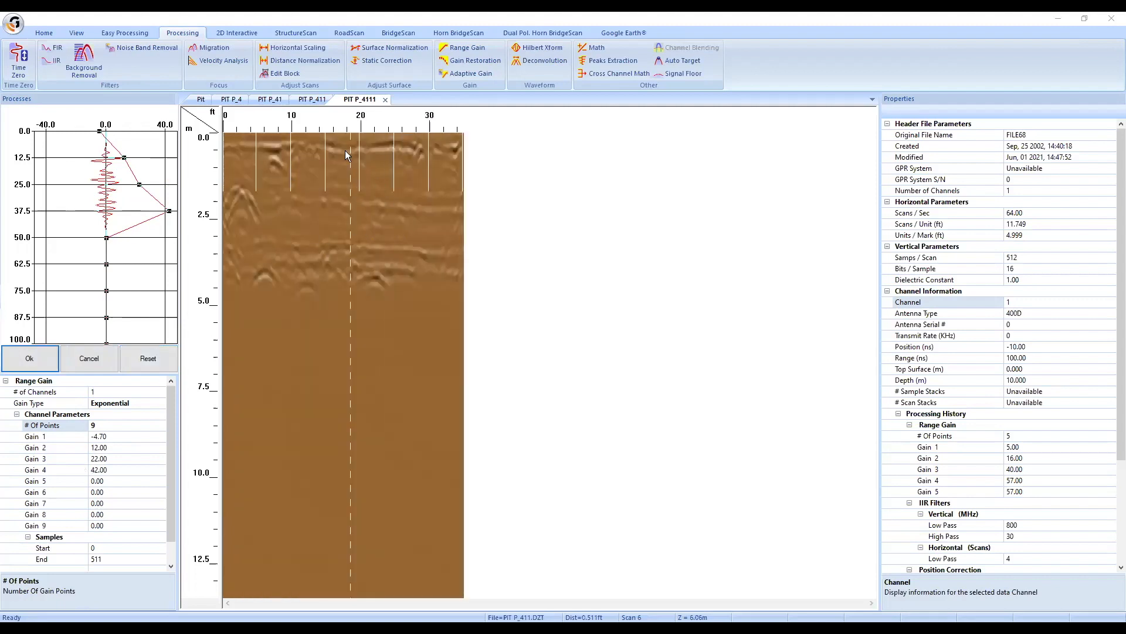
pyautogui.click(156, 359)
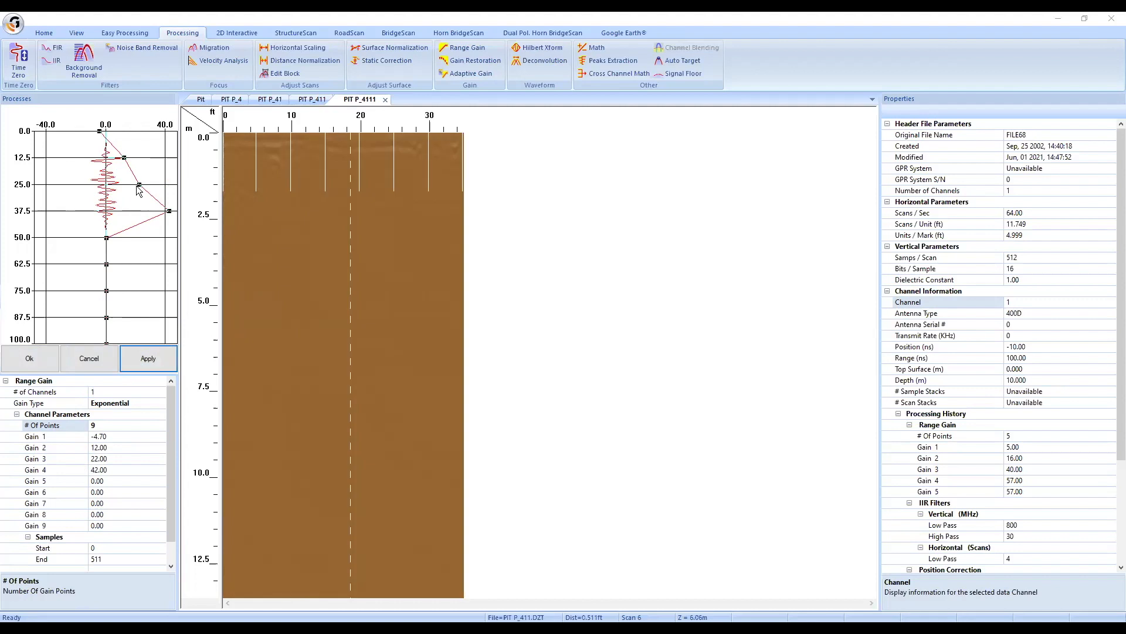
# Step: Set Gain 2 to 15, Gain 3 to 26 and Gain 5 to 48 on the curve, and preview the gain on the profile
pyautogui.moveTo(140, 185); pyautogui.dragTo(129, 157)
pyautogui.moveTo(105, 237); pyautogui.dragTo(179, 238)
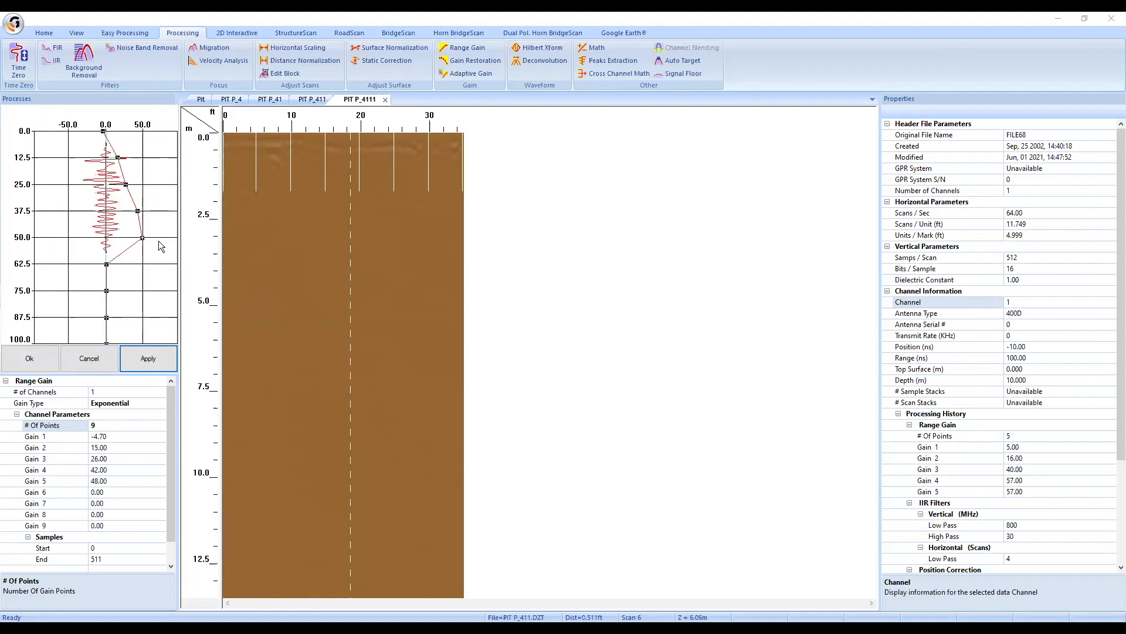
pyautogui.click(161, 362)
pyautogui.click(161, 364)
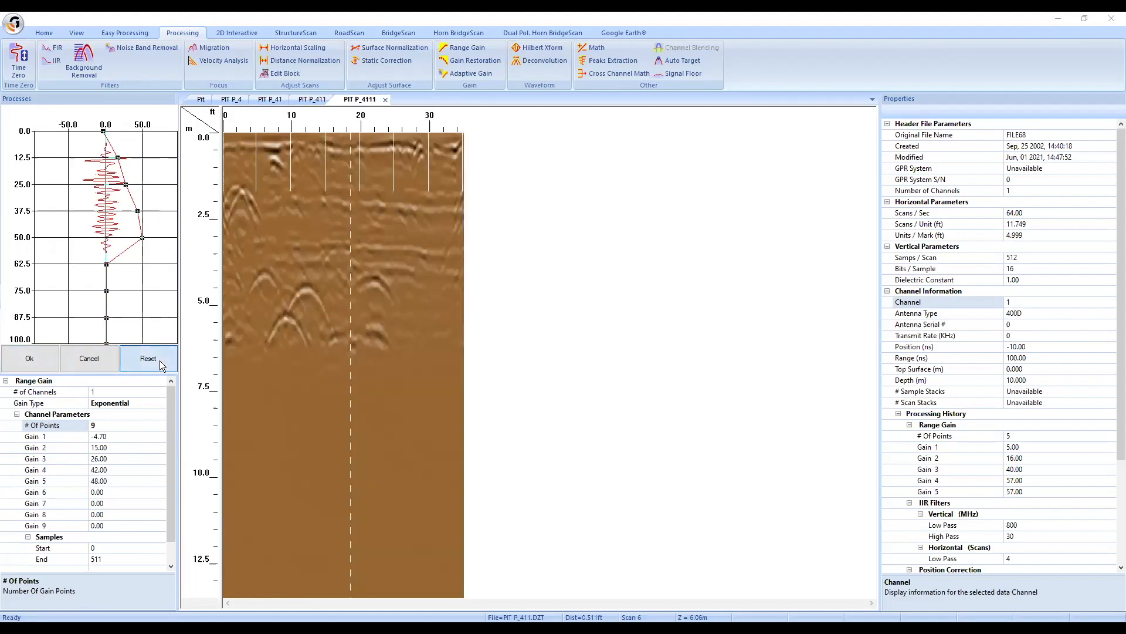
# Step: Set Gain 6 to 50 and Gain 7 to 54, and compare the preview with the ungained profile
pyautogui.moveTo(106, 264); pyautogui.dragTo(144, 290)
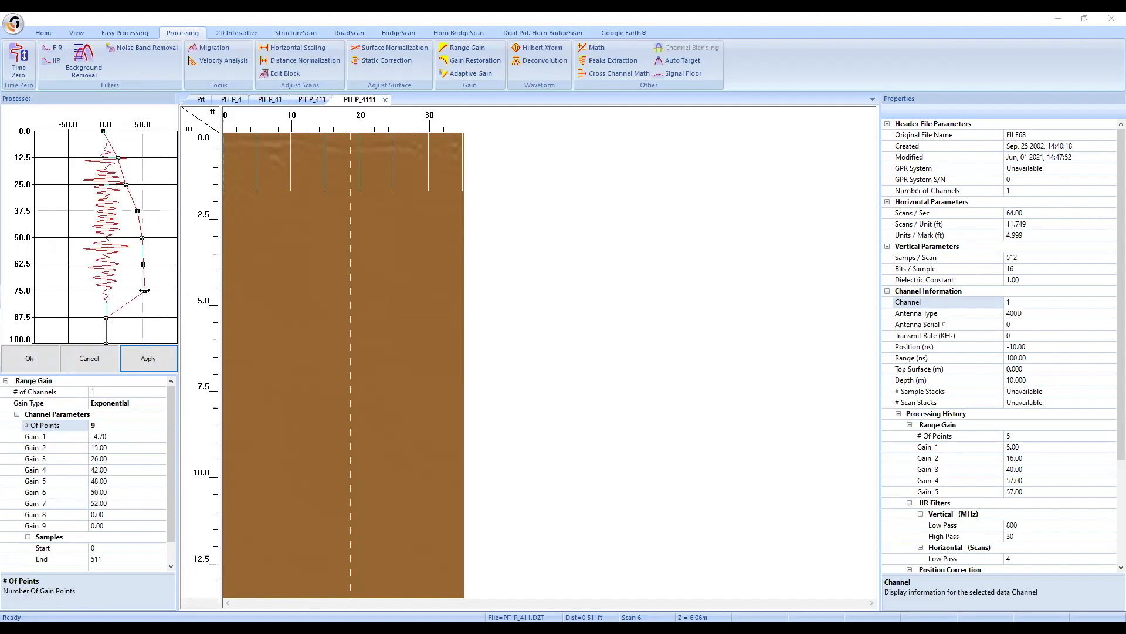
pyautogui.click(159, 359)
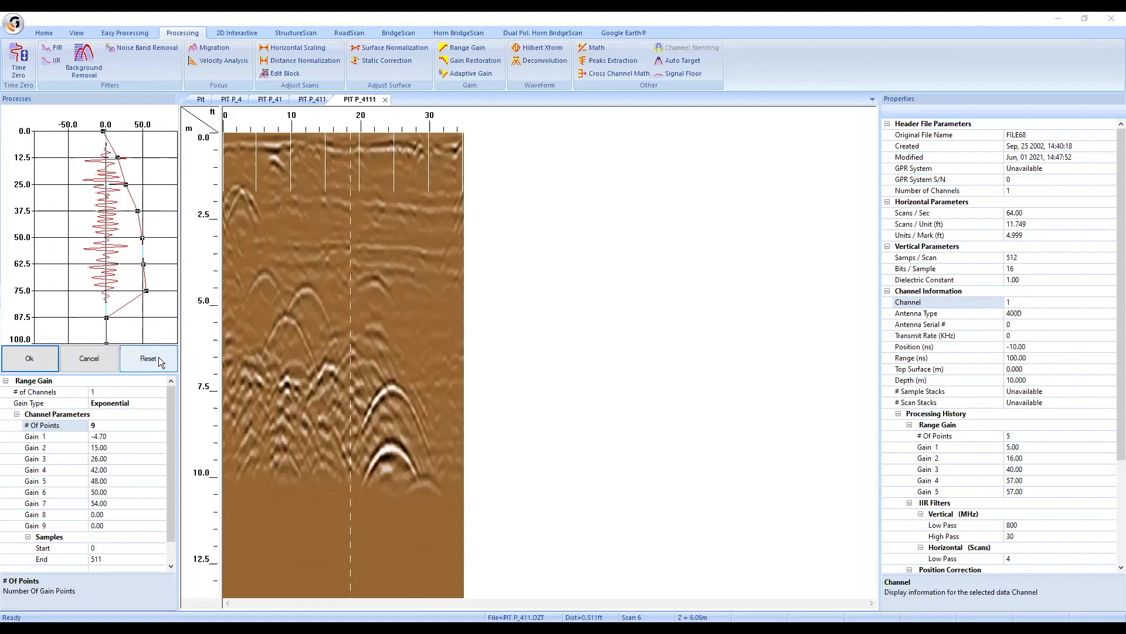
pyautogui.click(159, 359)
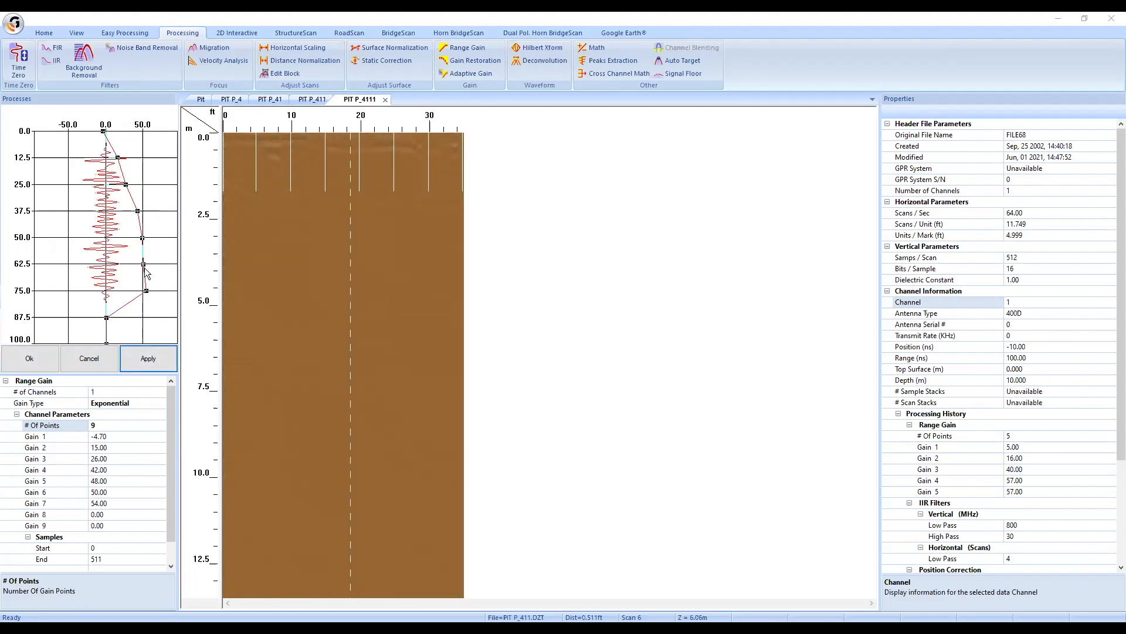
# Step: Set Gain 5 to 46, Gain 6 to 45 and Gain 8 to 61, and preview the gain before resetting the profile
pyautogui.moveTo(142, 265); pyautogui.dragTo(141, 238)
pyautogui.moveTo(106, 317); pyautogui.dragTo(152, 318)
pyautogui.click(163, 364)
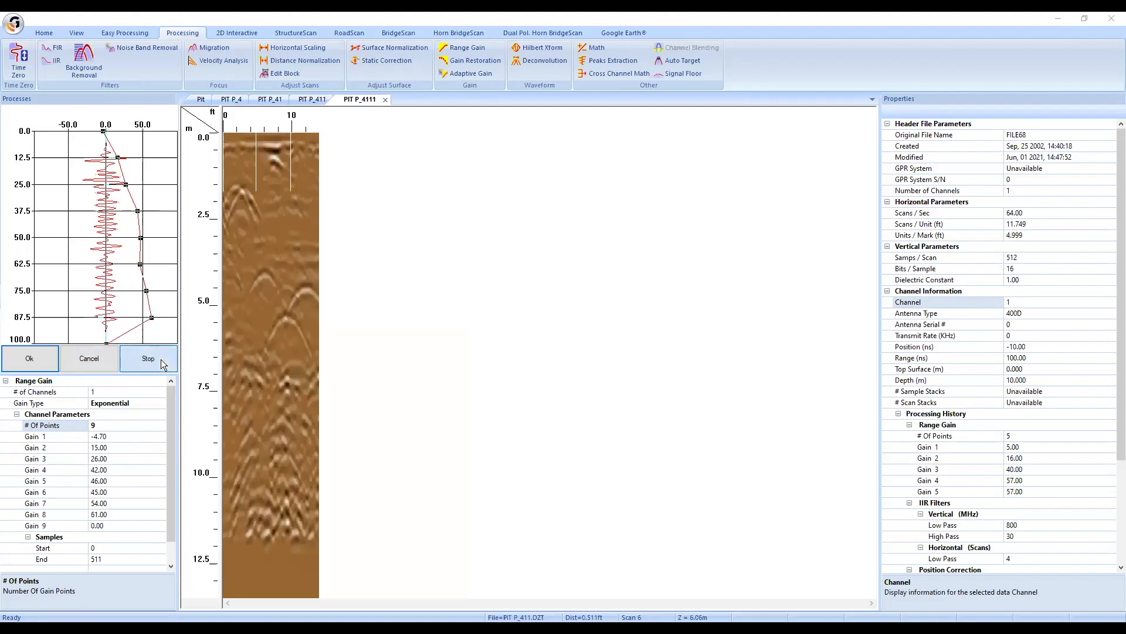
pyautogui.click(159, 363)
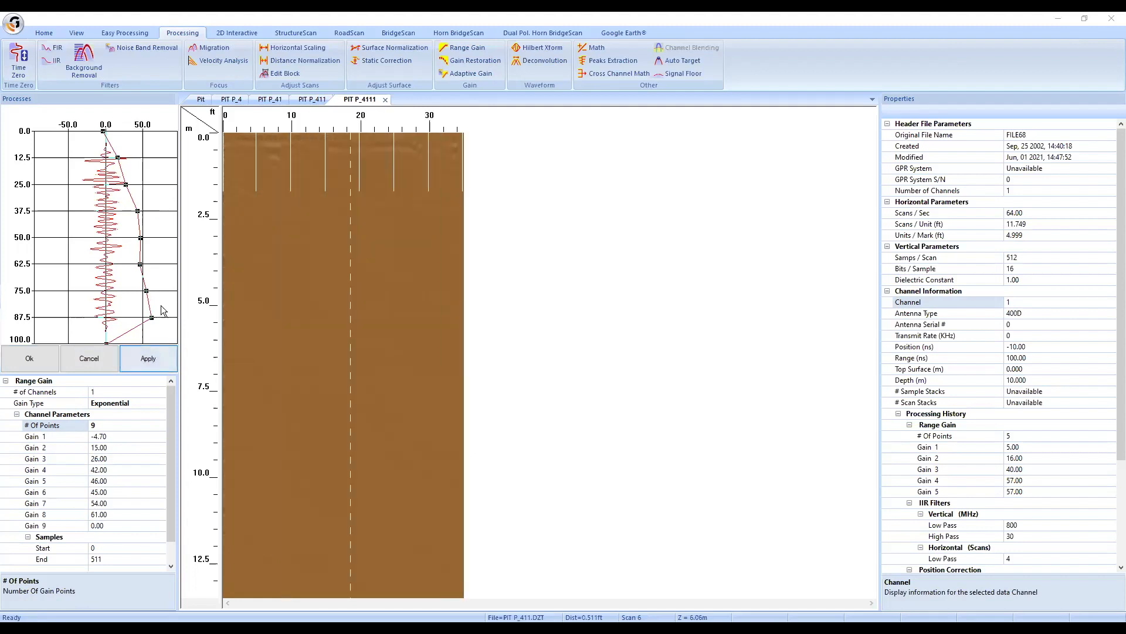
# Step: Set Gain 8 to 55 and Gain 9 to 54, previewing the gain on the profile between adjustments
pyautogui.moveTo(151, 317); pyautogui.dragTo(150, 344)
pyautogui.click(148, 356)
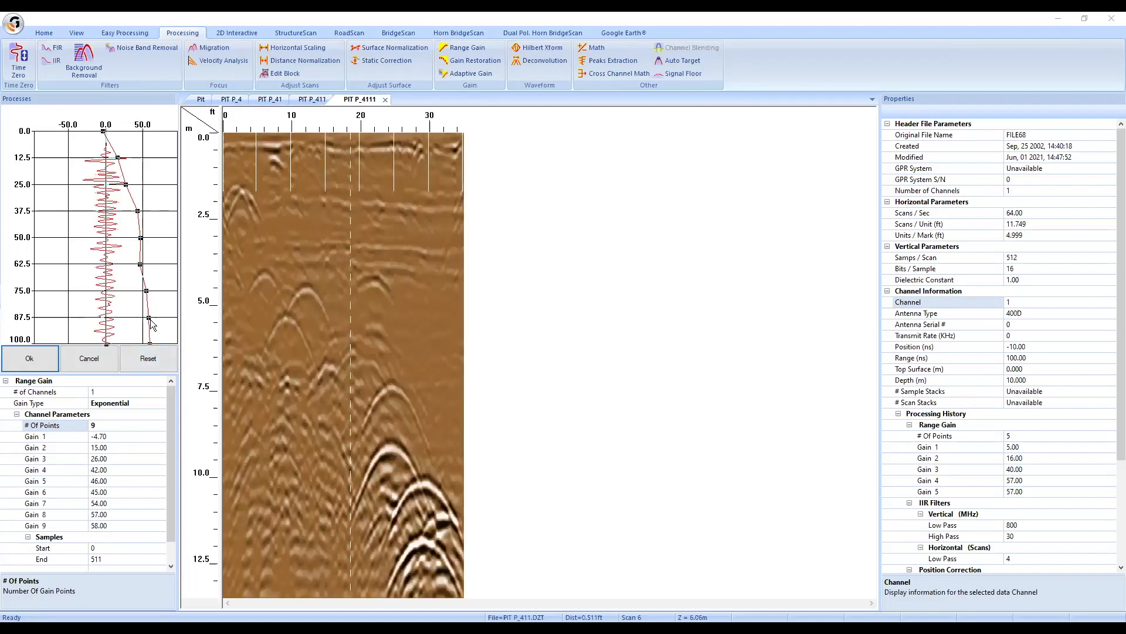
pyautogui.moveTo(148, 317); pyautogui.dragTo(145, 317)
pyautogui.moveTo(147, 344); pyautogui.dragTo(146, 343)
pyautogui.click(150, 358)
pyautogui.click(148, 358)
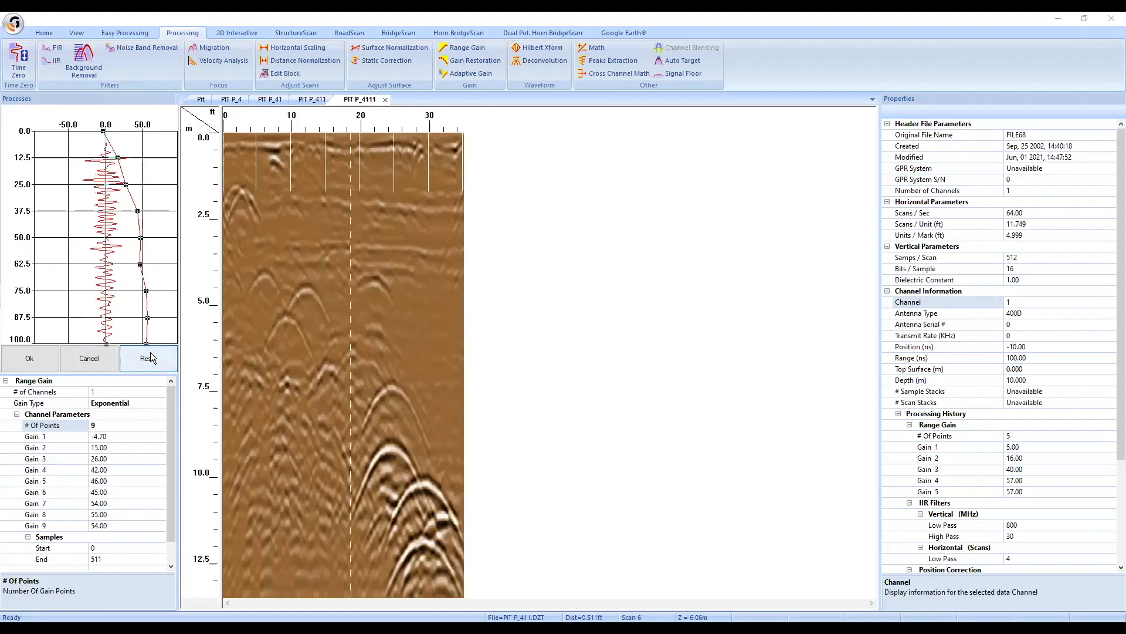
pyautogui.click(150, 358)
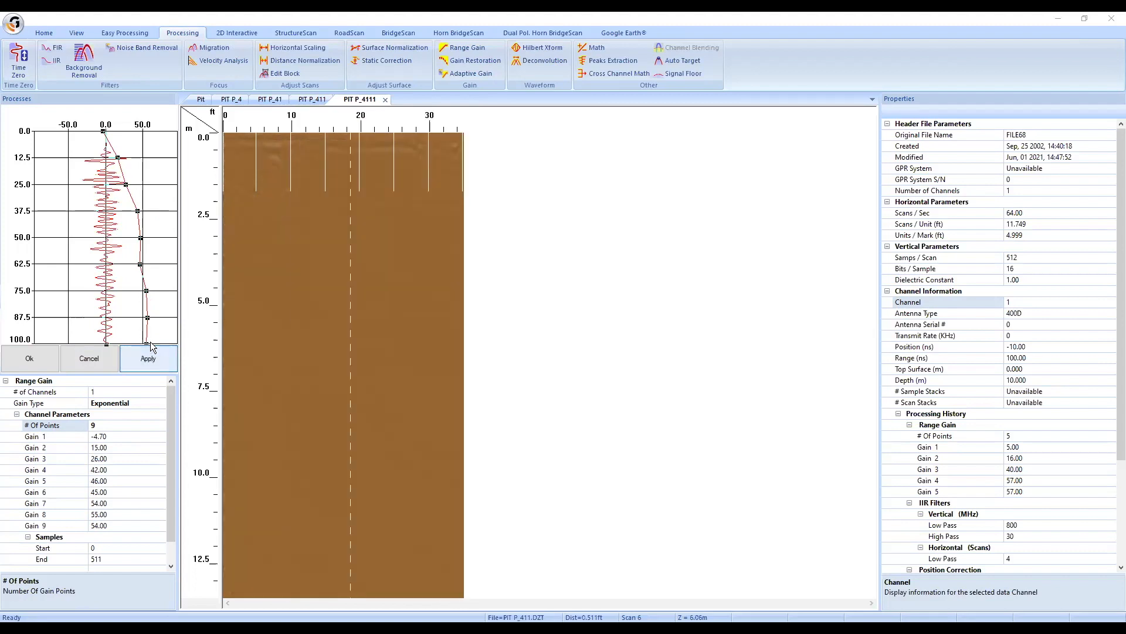
# Step: Try Gain 7 and Gain 8 at 49, and preview the weaker deep gain on the profile
pyautogui.moveTo(146, 290); pyautogui.dragTo(143, 317)
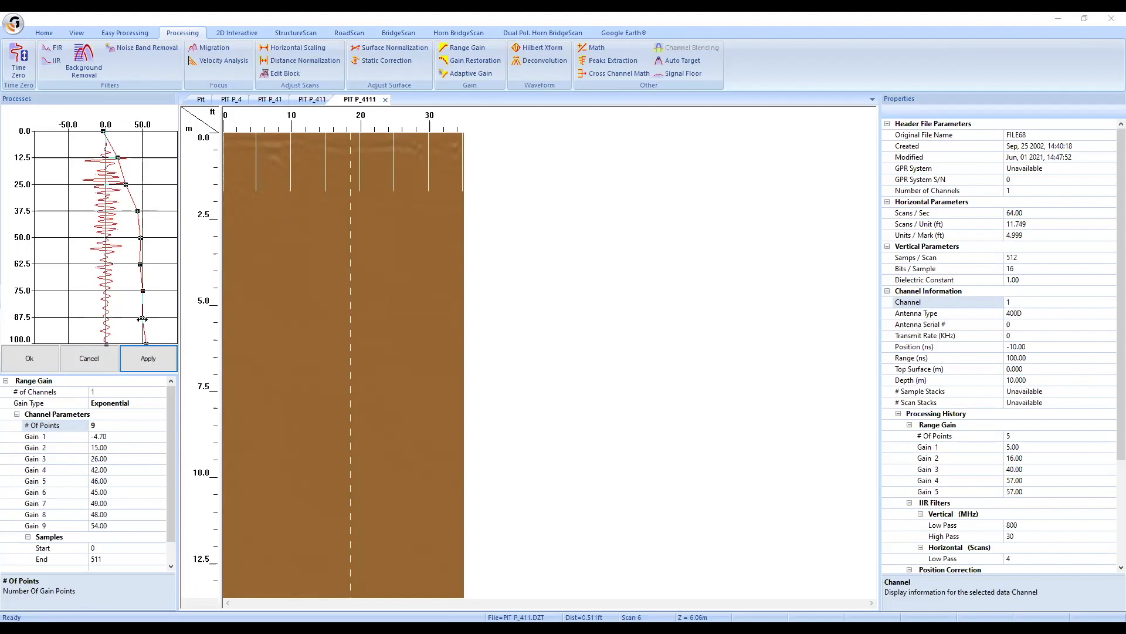
pyautogui.click(149, 351)
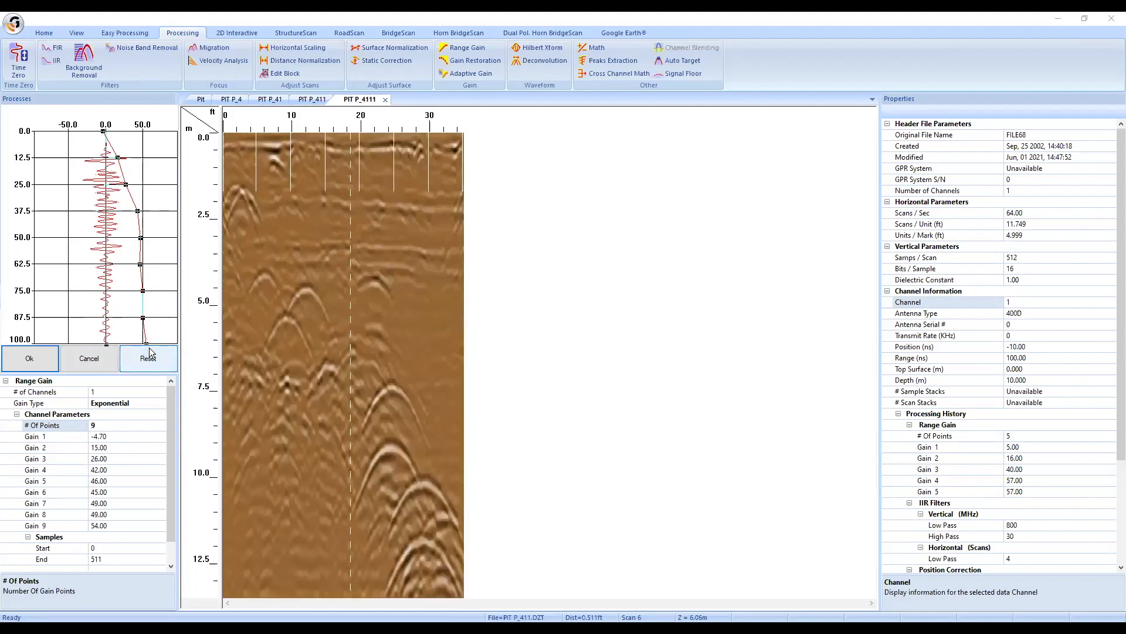
pyautogui.click(149, 351)
# Step: Raise Gain 7 and Gain 8 to 54, and preview the gain on the profile
pyautogui.moveTo(143, 318); pyautogui.dragTo(147, 290)
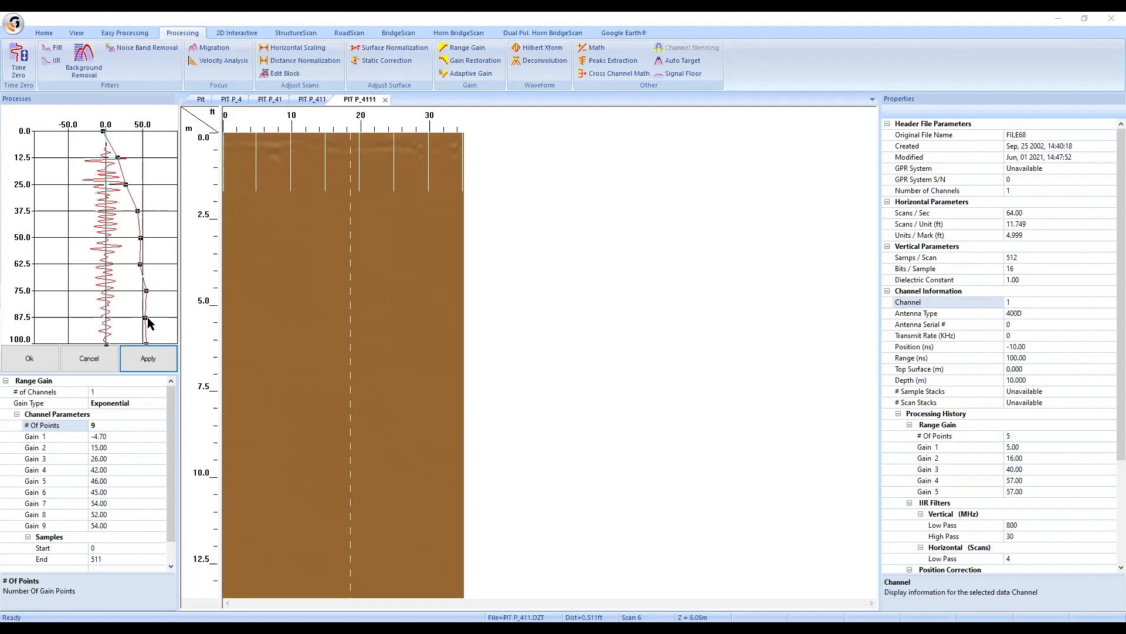
pyautogui.moveTo(142, 318); pyautogui.dragTo(147, 317)
pyautogui.click(154, 351)
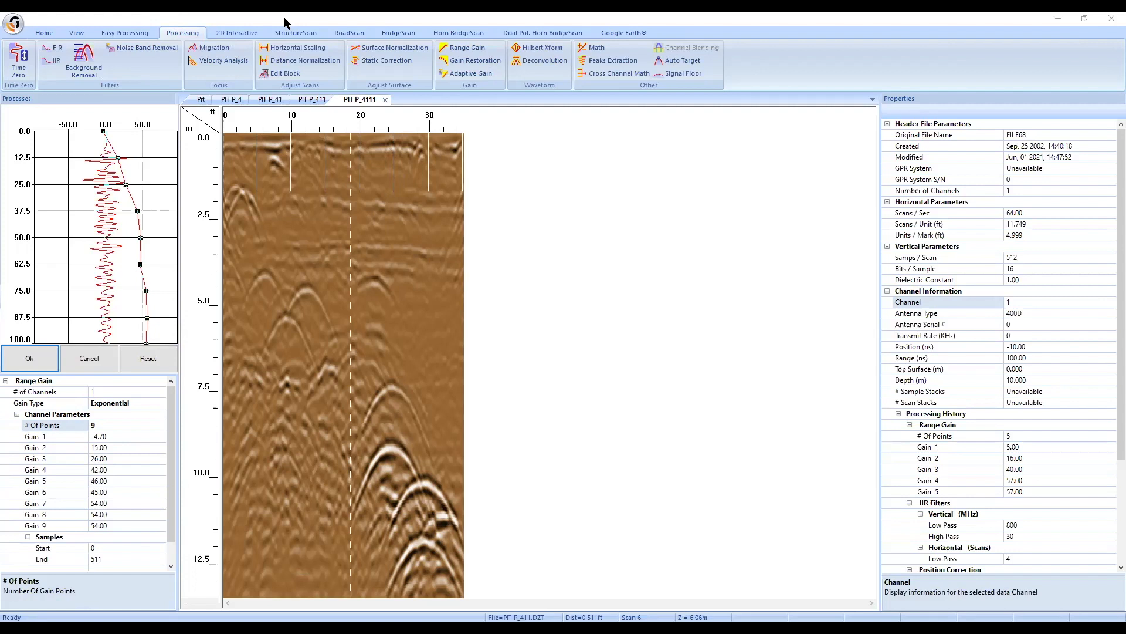
# Step: Compare the previewed gain with the ungained profile, and accept the nine-point exponential range gain
pyautogui.click(159, 363)
pyautogui.click(148, 359)
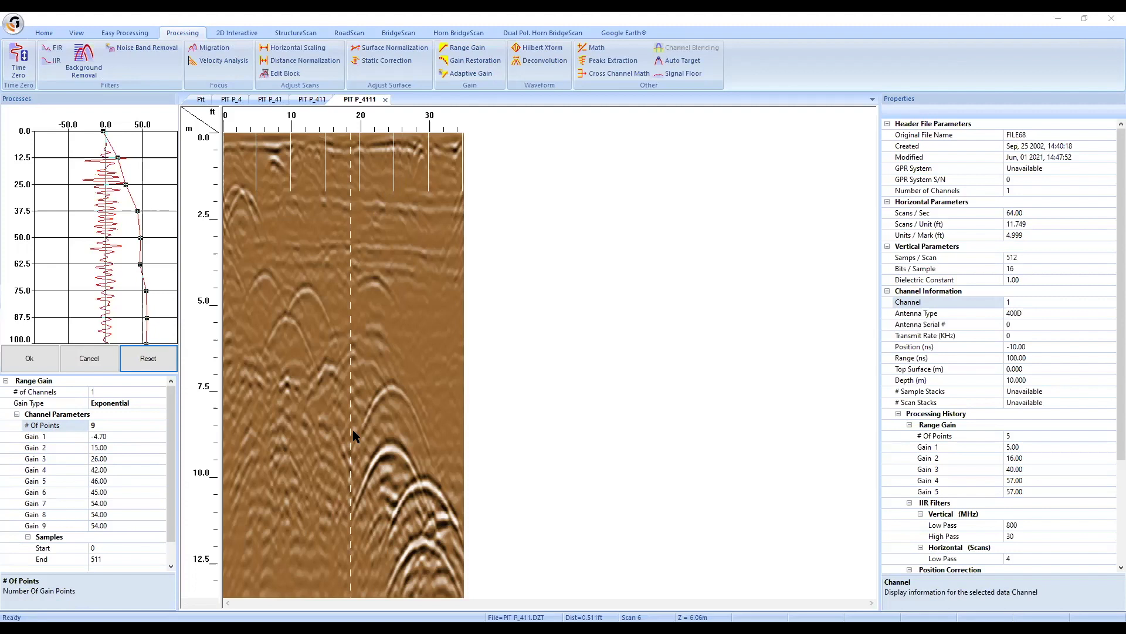
pyautogui.click(34, 358)
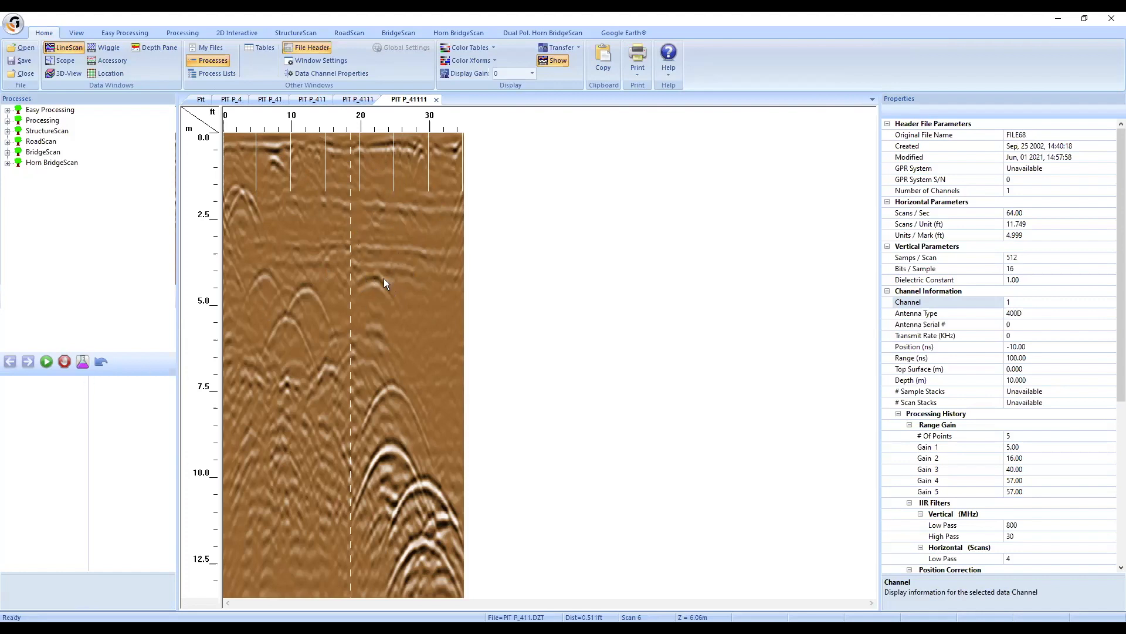
# Step: Run Adaptive Gain with the Normal Adaptation algorithm on the ungained profile PIT P_4111
pyautogui.click(178, 32)
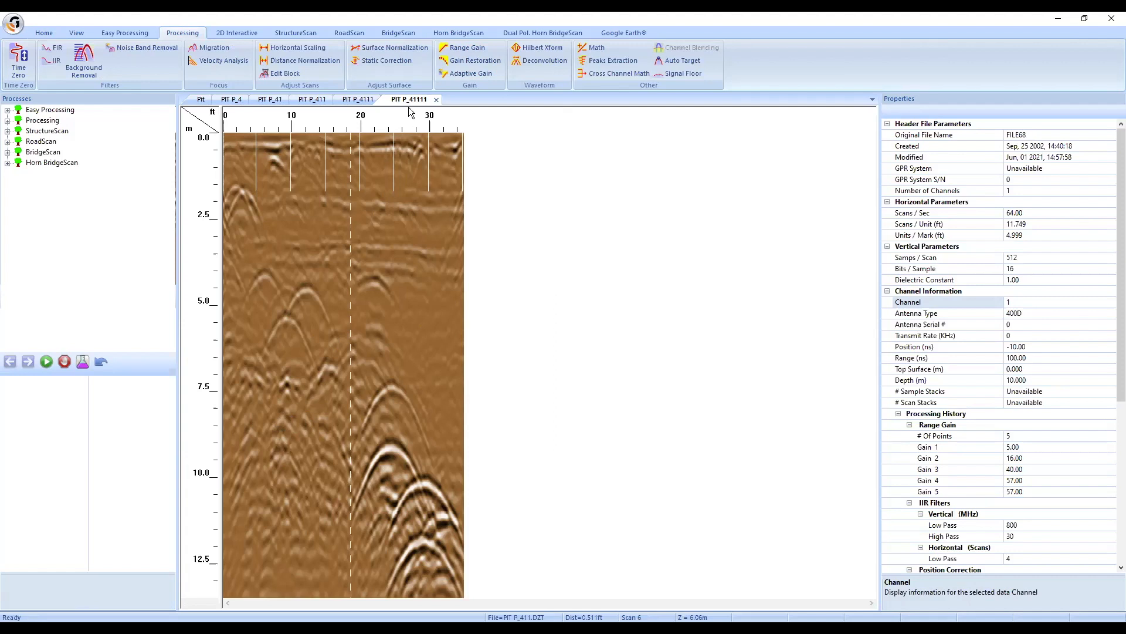
pyautogui.click(355, 99)
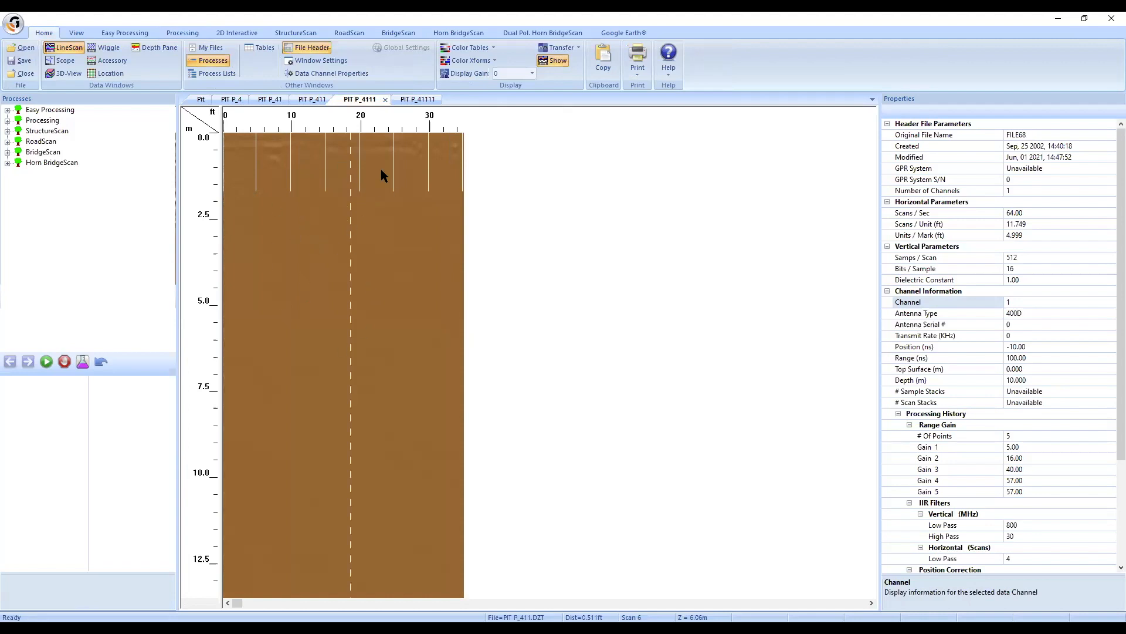
pyautogui.click(185, 32)
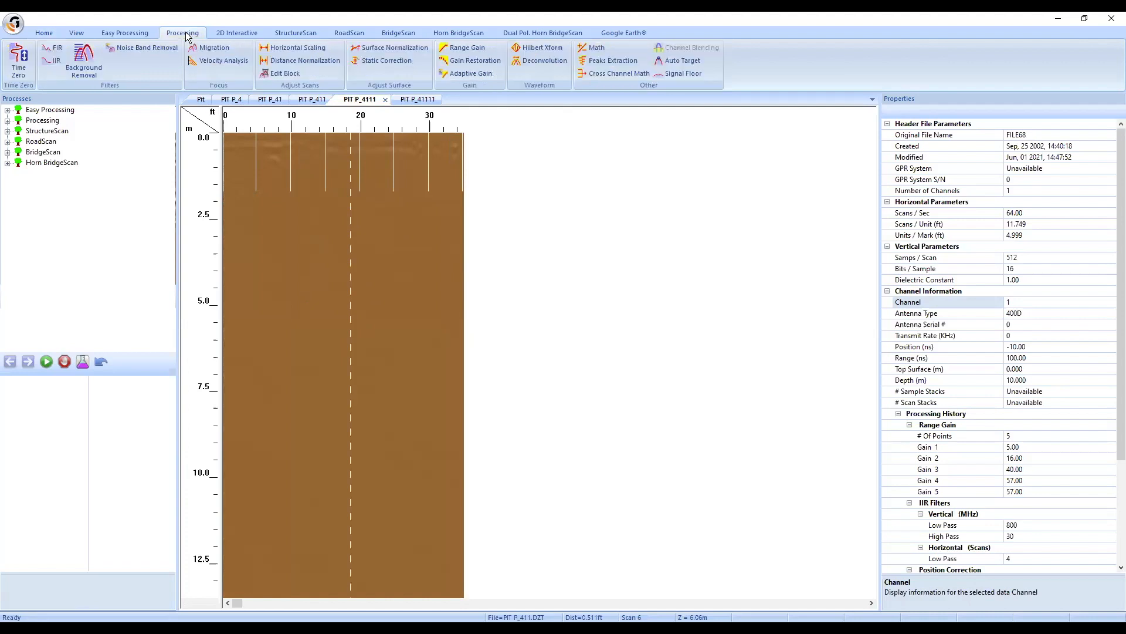
pyautogui.click(468, 76)
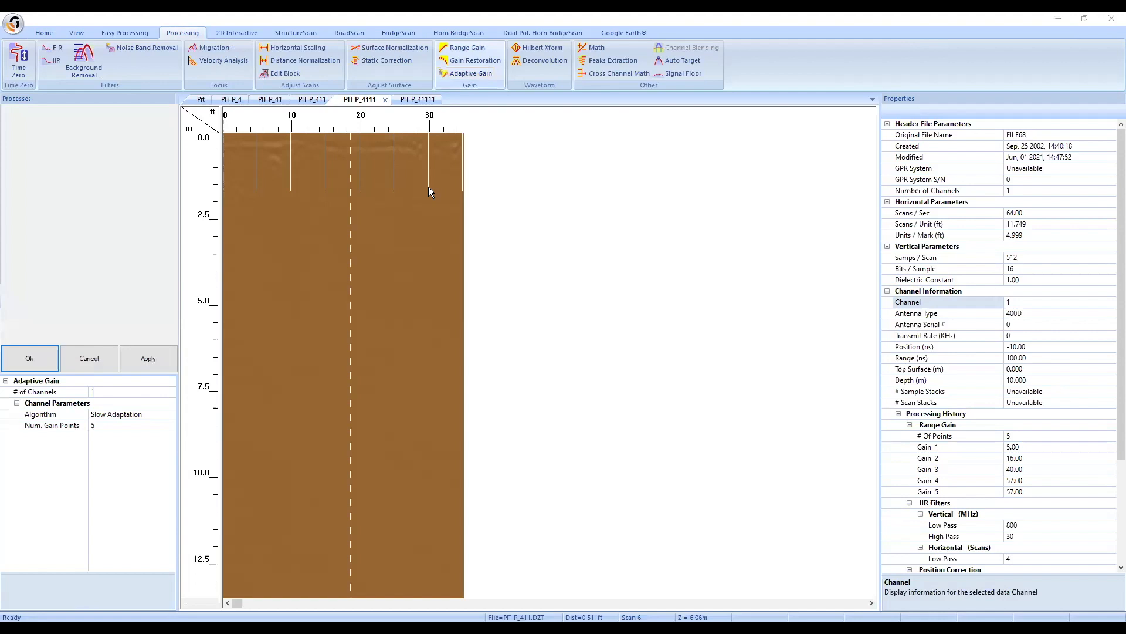
pyautogui.click(61, 416)
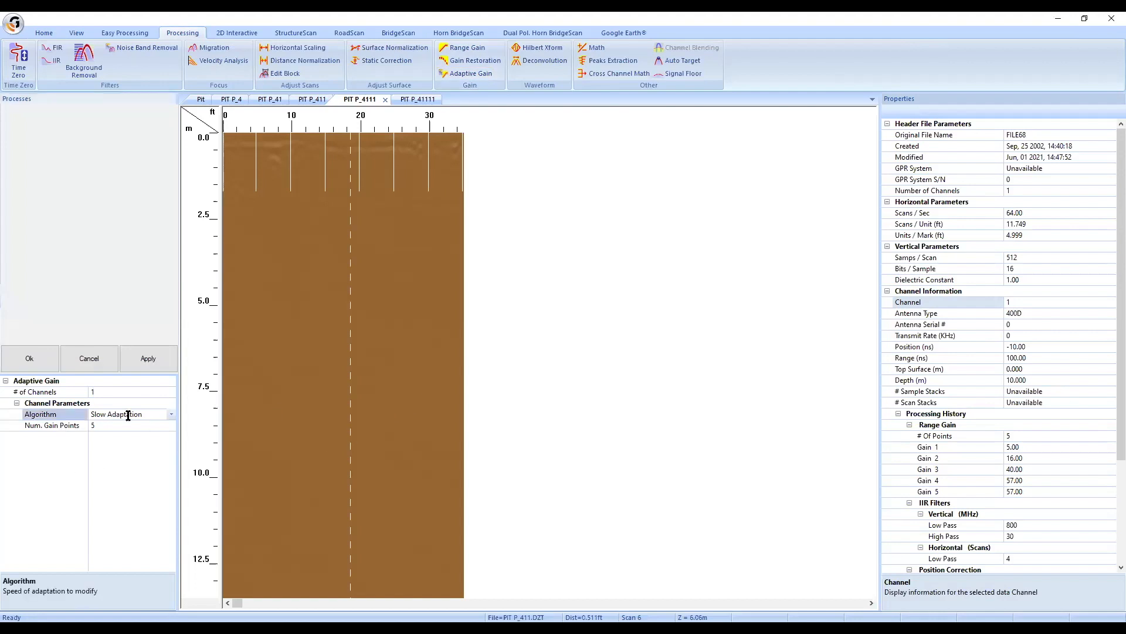
pyautogui.click(170, 415)
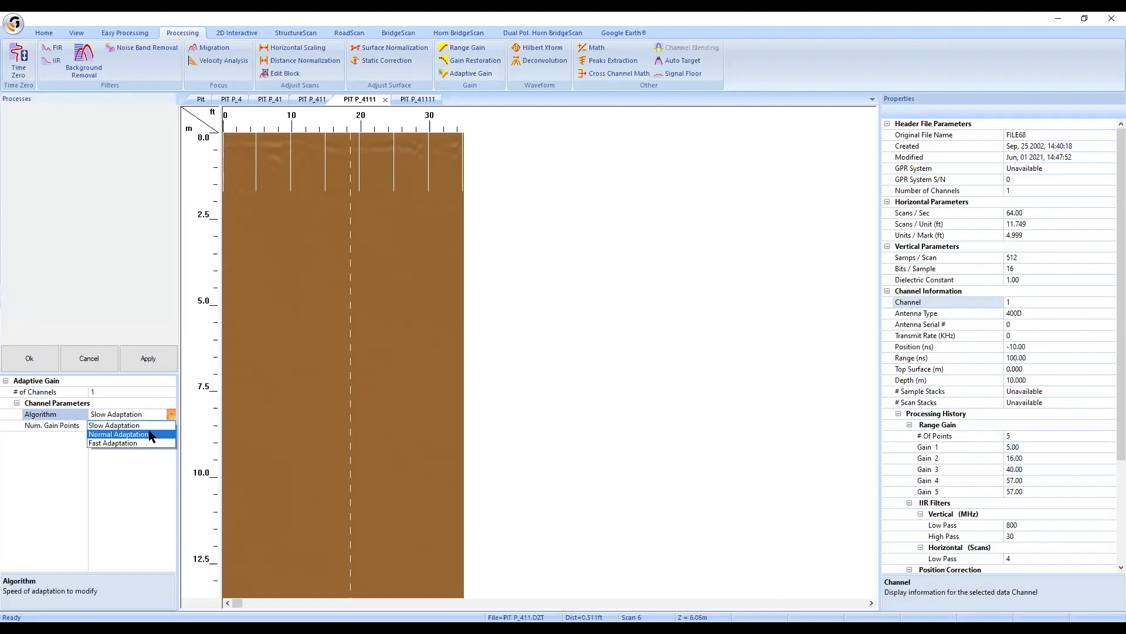
pyautogui.click(149, 432)
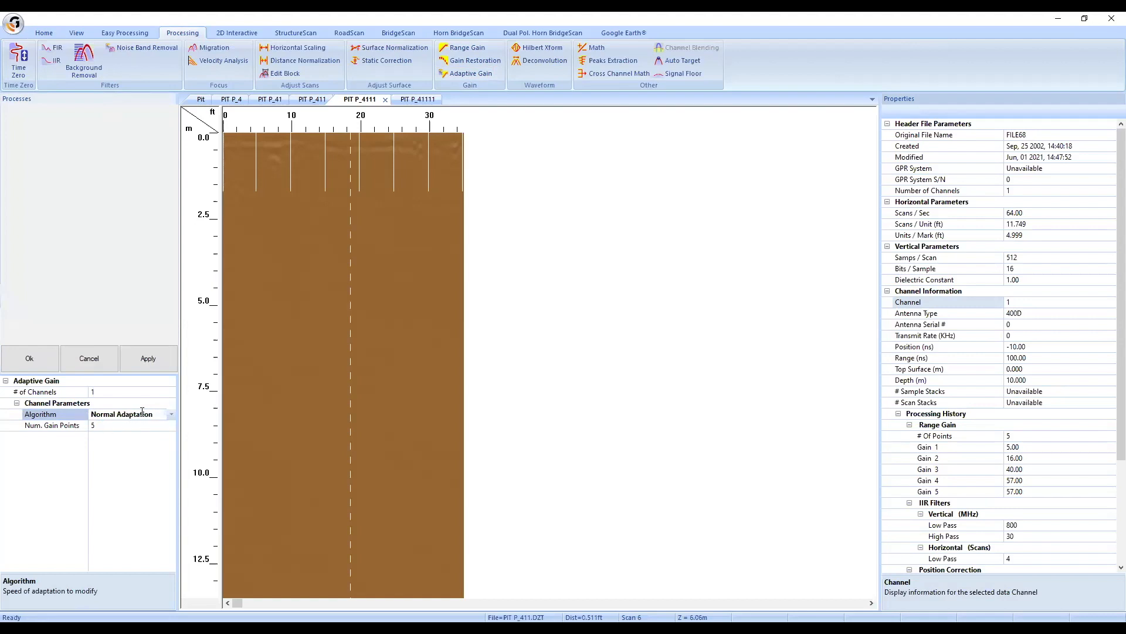
pyautogui.click(30, 360)
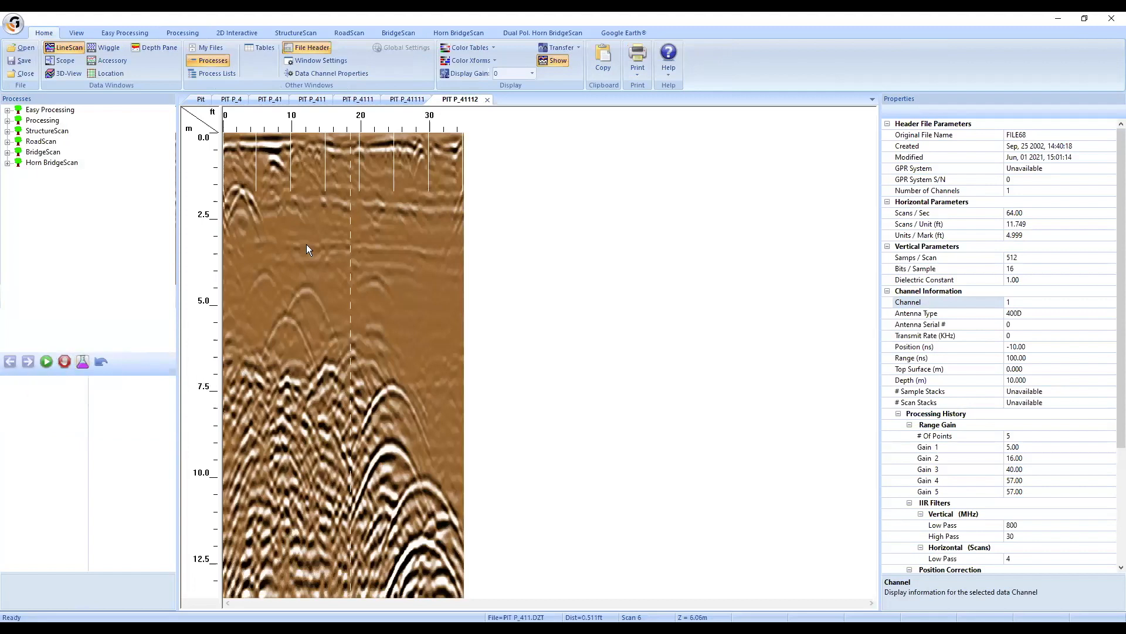
# Step: Compare the range-gained profile PIT P_41111 with the adaptive-gained PIT P_41112, and close PIT P_41112
pyautogui.click(406, 98)
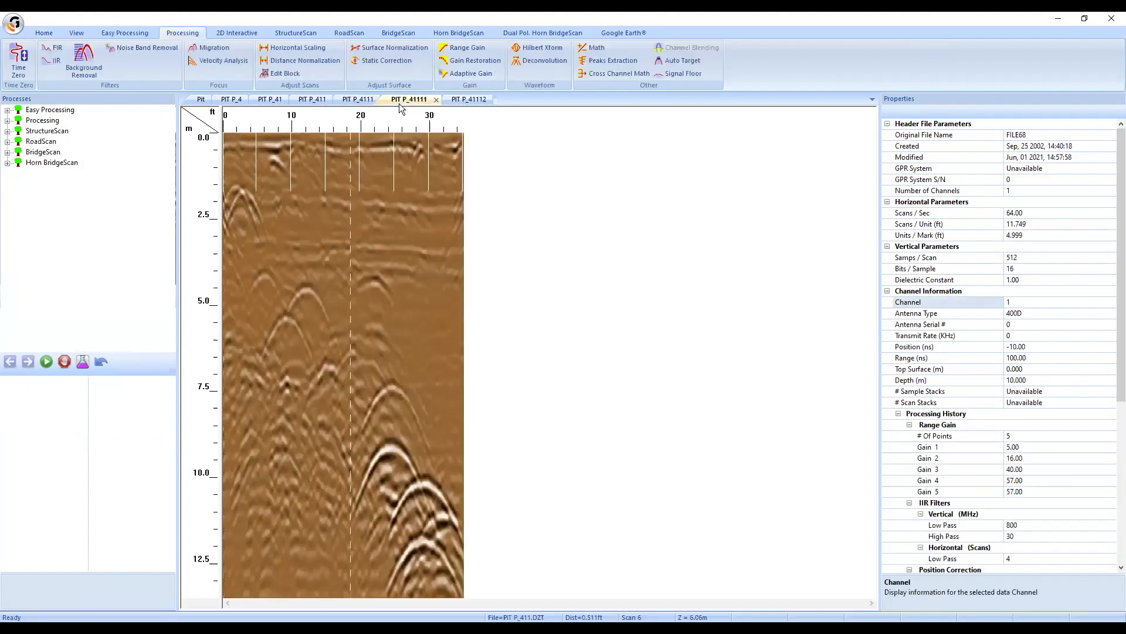
pyautogui.click(467, 98)
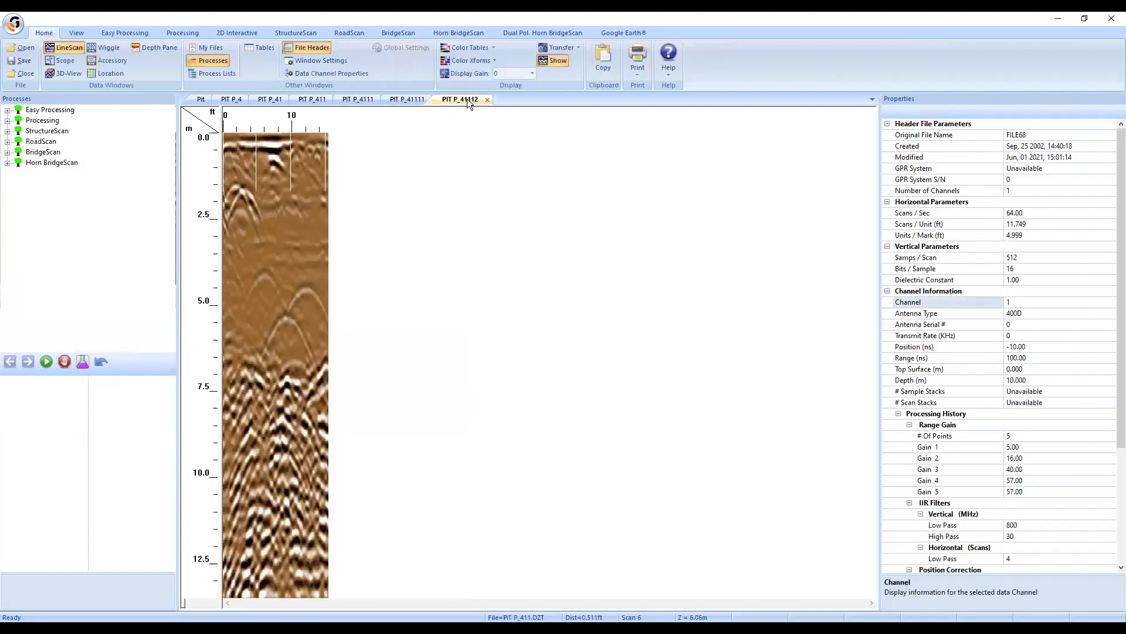
pyautogui.click(406, 101)
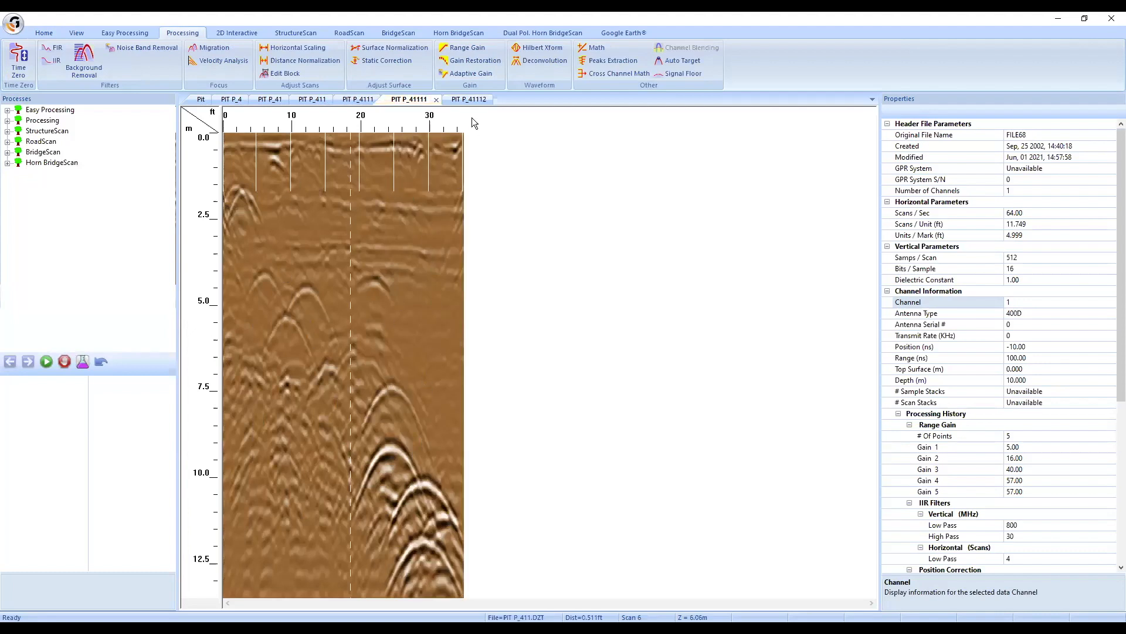
pyautogui.click(468, 101)
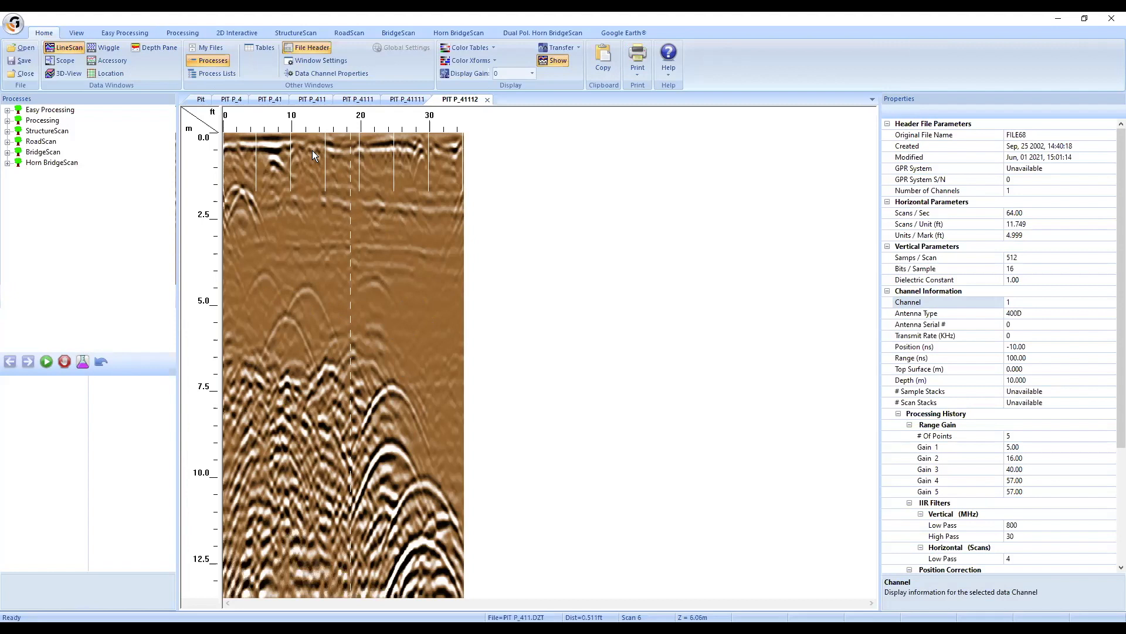
pyautogui.click(169, 33)
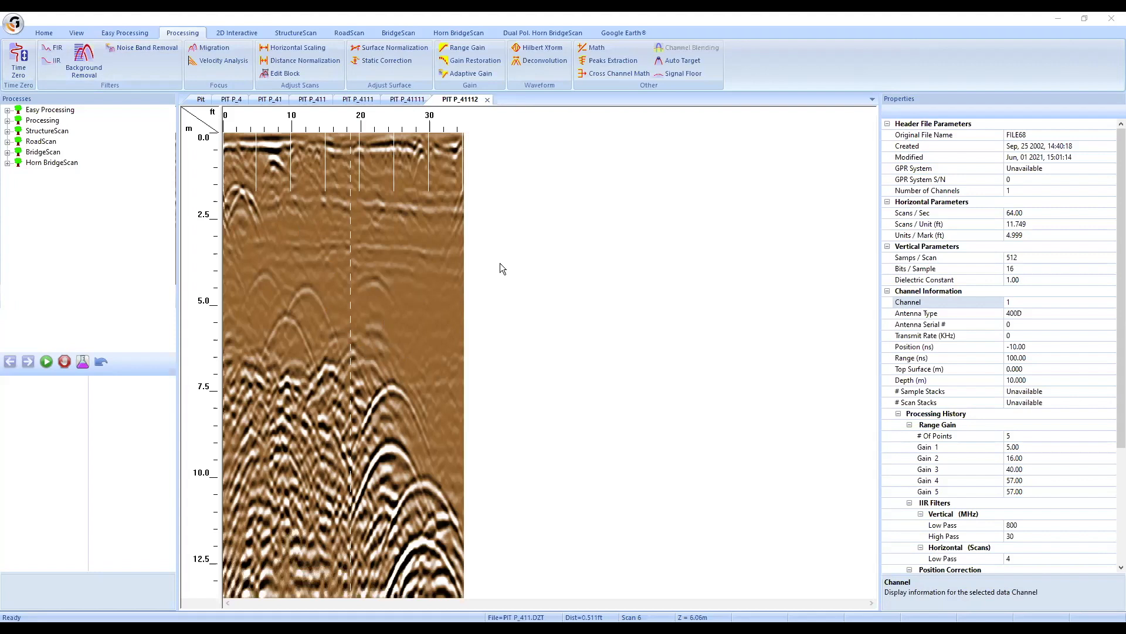
pyautogui.click(487, 101)
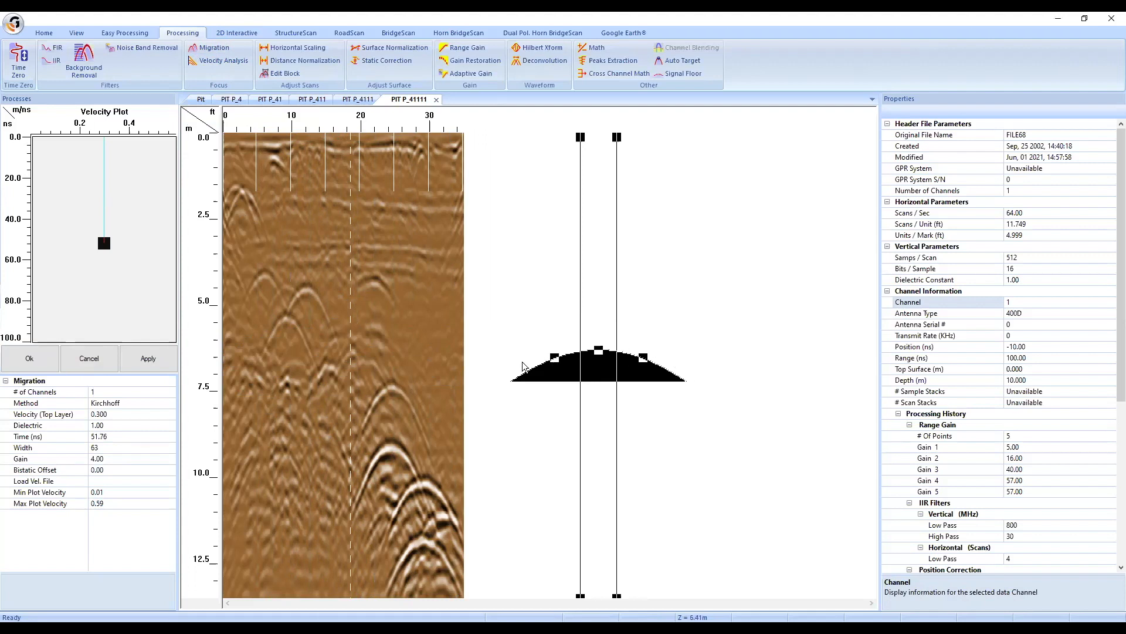
# Step: In the Kirchhoff migration of PIT P_41111, reshape the hyperbola to a velocity of about 0.176 and place it at about 66.6 ns
pyautogui.moveTo(598, 349)
pyautogui.mouseDown()
pyautogui.moveTo(595, 174)
pyautogui.moveTo(578, 177)
pyautogui.moveTo(595, 200)
pyautogui.moveTo(593, 296)
pyautogui.moveTo(583, 174)
pyautogui.moveTo(597, 140)
pyautogui.moveTo(603, 299)
pyautogui.moveTo(589, 139)
pyautogui.moveTo(601, 376)
pyautogui.moveTo(604, 352)
pyautogui.moveTo(544, 422)
pyautogui.moveTo(571, 460)
pyautogui.moveTo(549, 464)
pyautogui.moveTo(571, 463)
pyautogui.moveTo(552, 450)
pyautogui.moveTo(568, 468)
pyautogui.mouseUp()
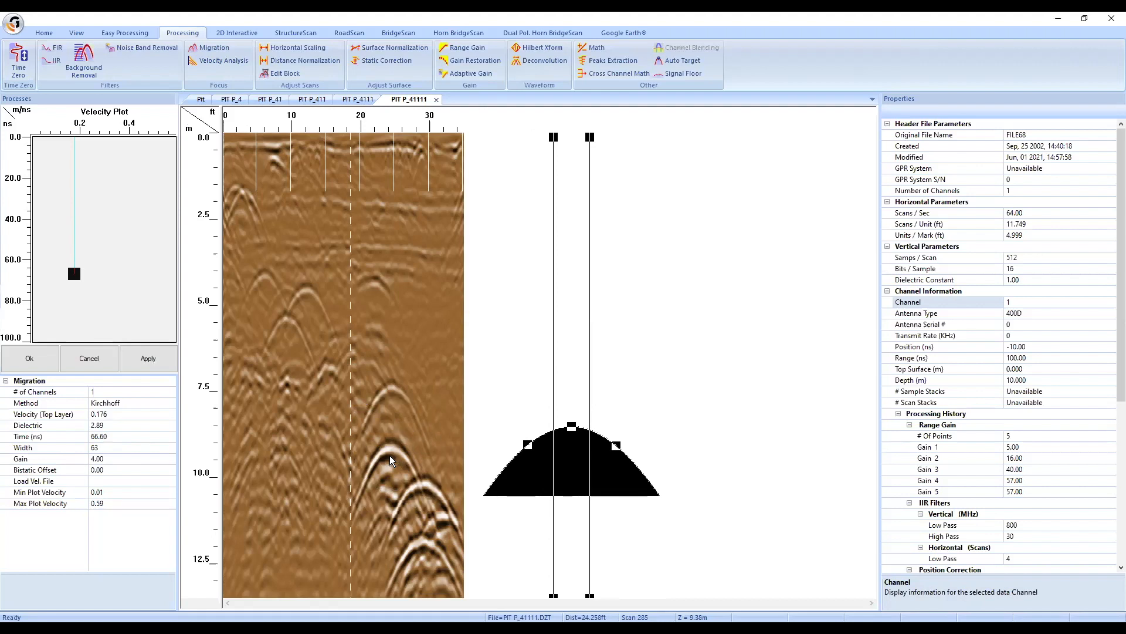
pyautogui.press('ctrl')
pyautogui.press('ctrl')
pyautogui.press('ctrl')
pyautogui.press('ctrl')
pyautogui.press('ctrl')
pyautogui.press('ctrl')
# Step: Move the migration hyperbola to a time of about 73.24 ns, and select the Dielectric parameter
pyautogui.moveTo(575, 461)
pyautogui.mouseDown()
pyautogui.moveTo(567, 448)
pyautogui.moveTo(598, 474)
pyautogui.mouseUp()
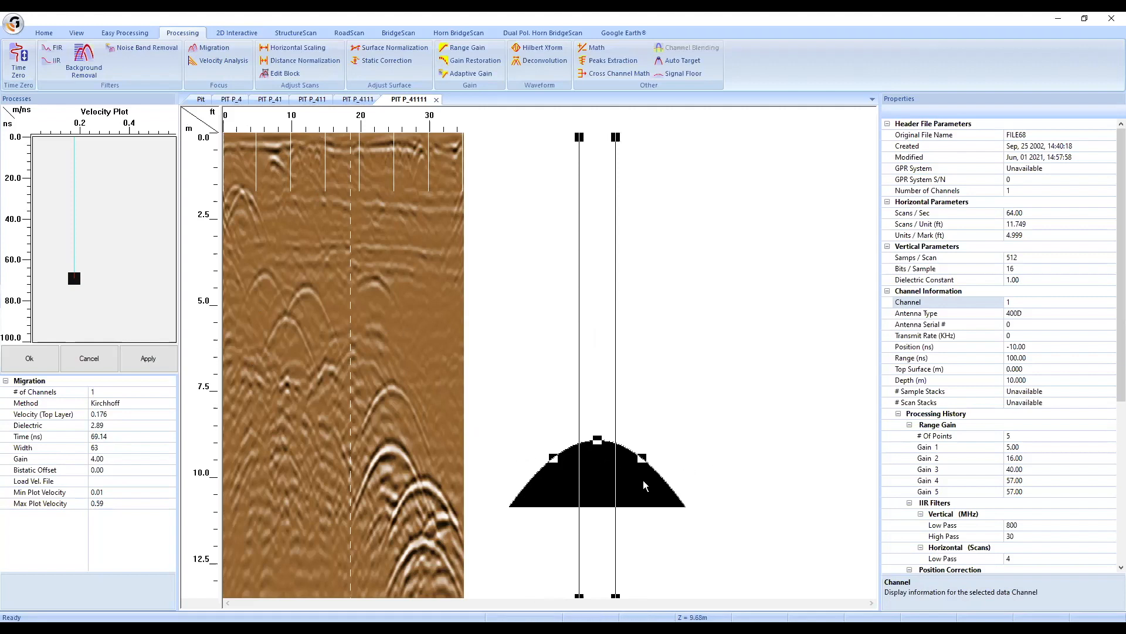
pyautogui.moveTo(591, 481)
pyautogui.mouseDown()
pyautogui.moveTo(565, 439)
pyautogui.moveTo(382, 494)
pyautogui.moveTo(392, 509)
pyautogui.moveTo(528, 531)
pyautogui.moveTo(385, 531)
pyautogui.moveTo(446, 592)
pyautogui.moveTo(625, 549)
pyautogui.mouseUp()
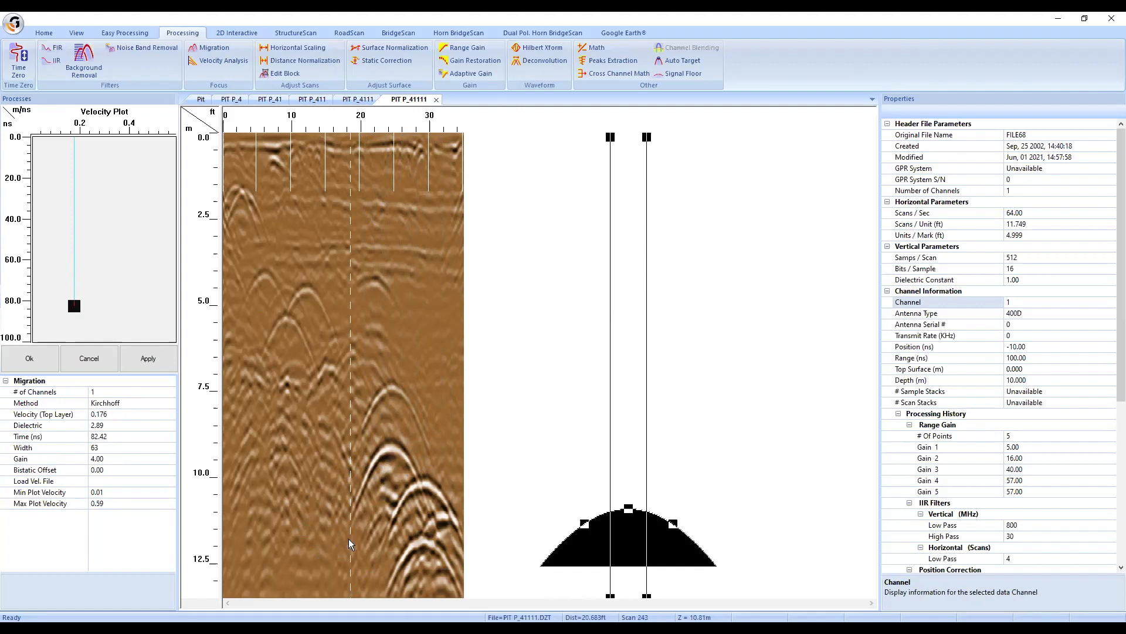
pyautogui.moveTo(632, 544)
pyautogui.mouseDown()
pyautogui.moveTo(543, 480)
pyautogui.moveTo(549, 498)
pyautogui.moveTo(577, 501)
pyautogui.mouseUp()
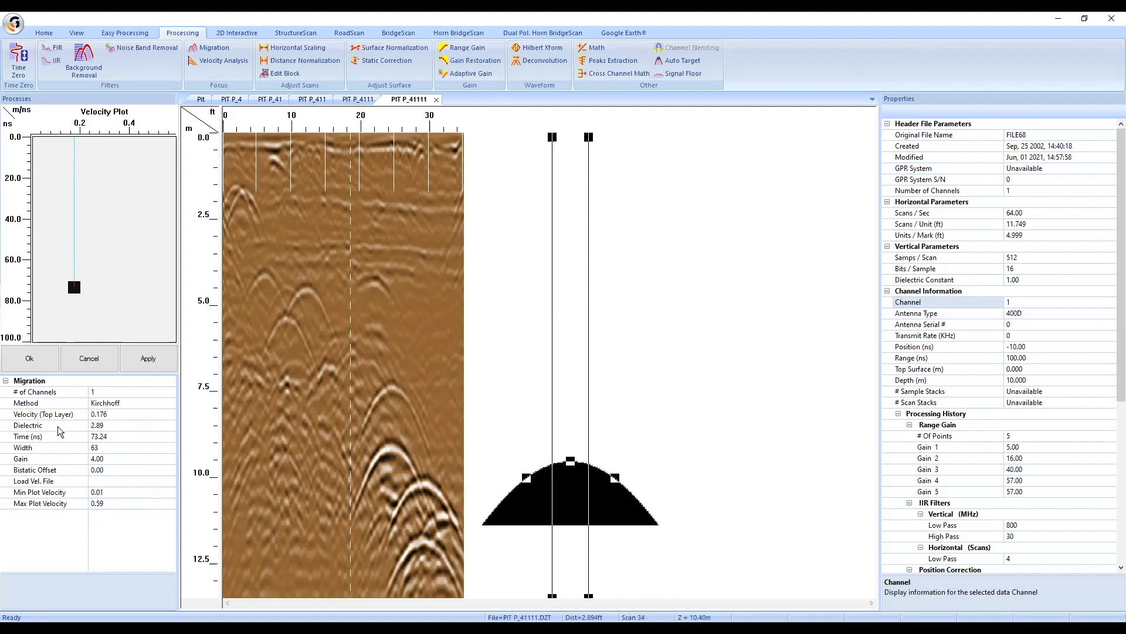
pyautogui.click(22, 427)
pyautogui.click(108, 428)
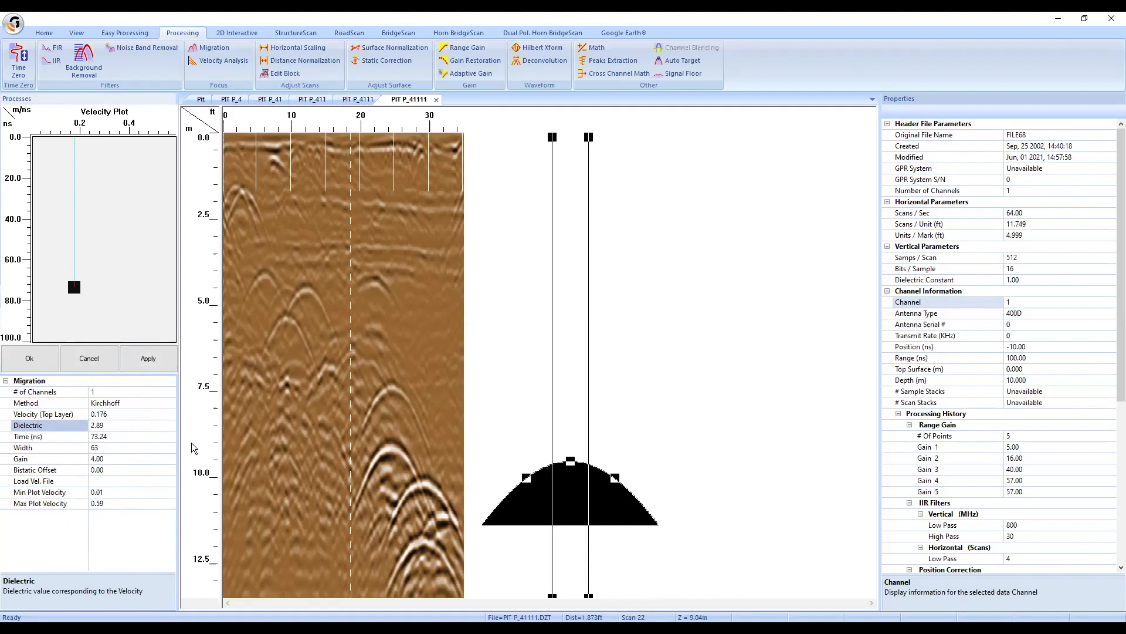
# Step: Fit the migration hyperbola over the large diffraction near 25 ft, with a velocity of about 0.078 and a time of about 69.73 ns
pyautogui.moveTo(581, 472)
pyautogui.mouseDown()
pyautogui.moveTo(565, 462)
pyautogui.moveTo(581, 500)
pyautogui.moveTo(568, 471)
pyautogui.mouseUp()
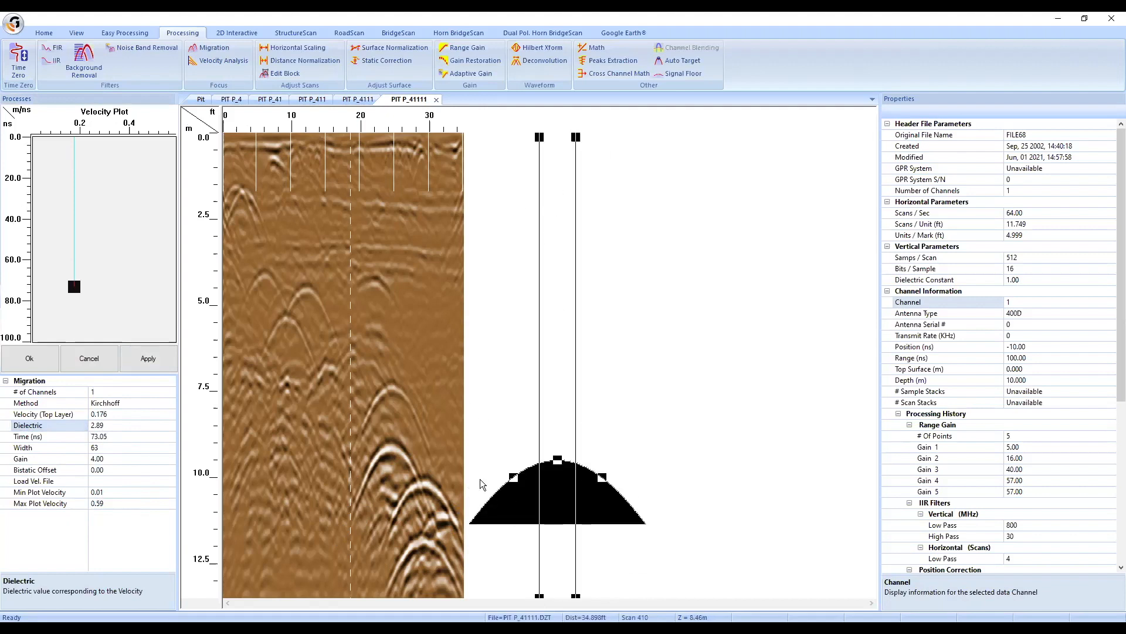
pyautogui.click(105, 424)
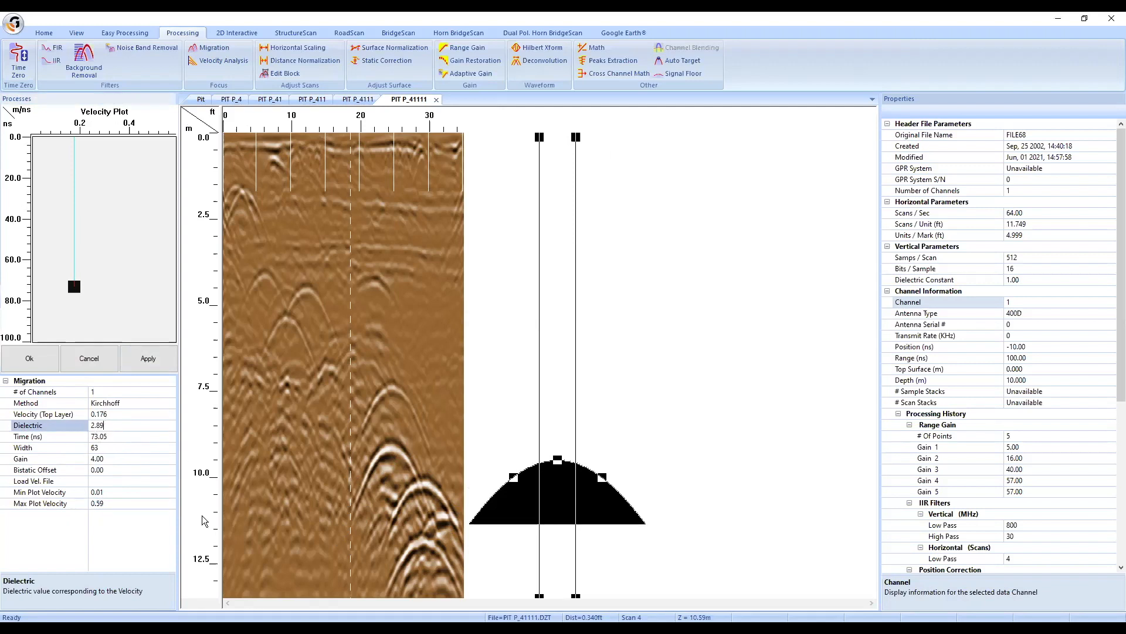
pyautogui.moveTo(567, 480)
pyautogui.mouseDown()
pyautogui.moveTo(455, 476)
pyautogui.moveTo(398, 500)
pyautogui.moveTo(392, 440)
pyautogui.mouseUp()
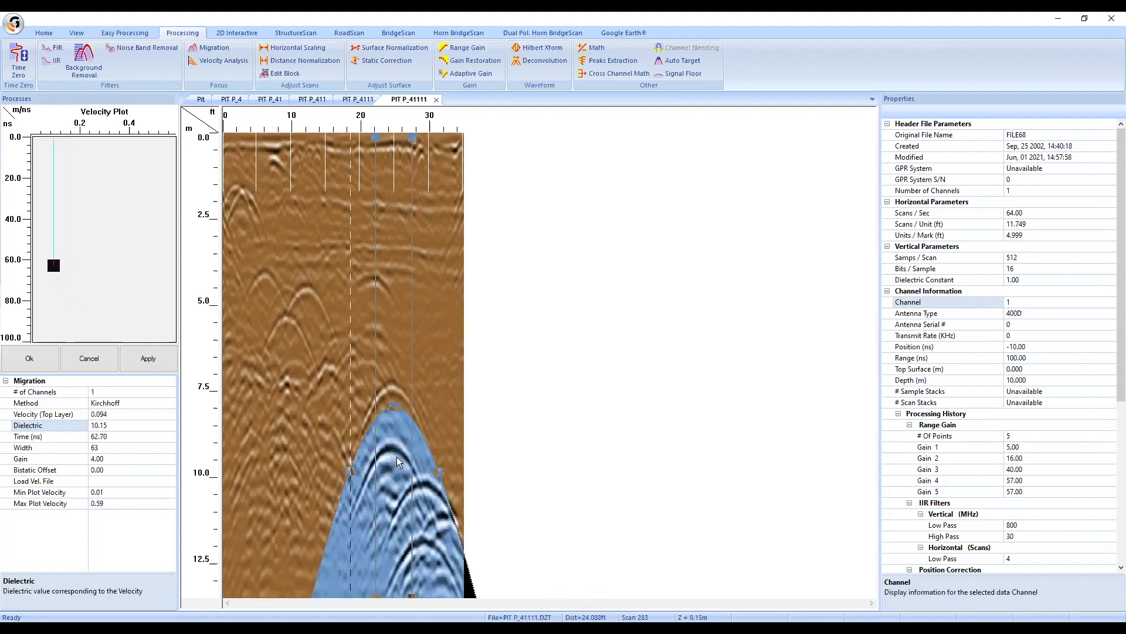
pyautogui.moveTo(396, 506); pyautogui.dragTo(395, 509)
pyautogui.moveTo(391, 446); pyautogui.dragTo(396, 480)
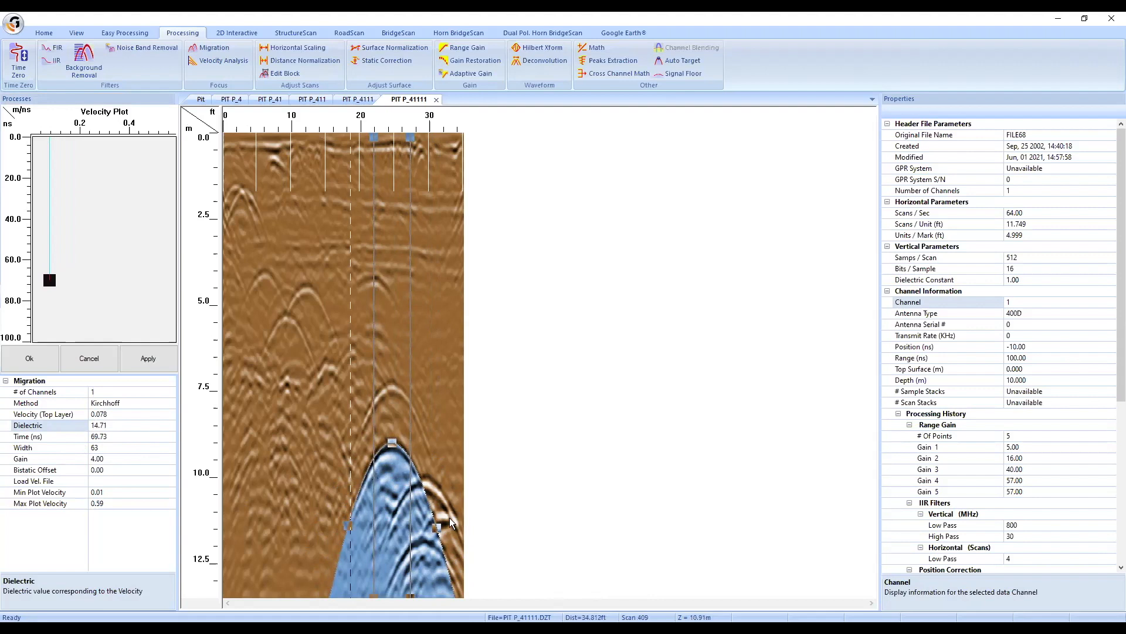
pyautogui.click(147, 427)
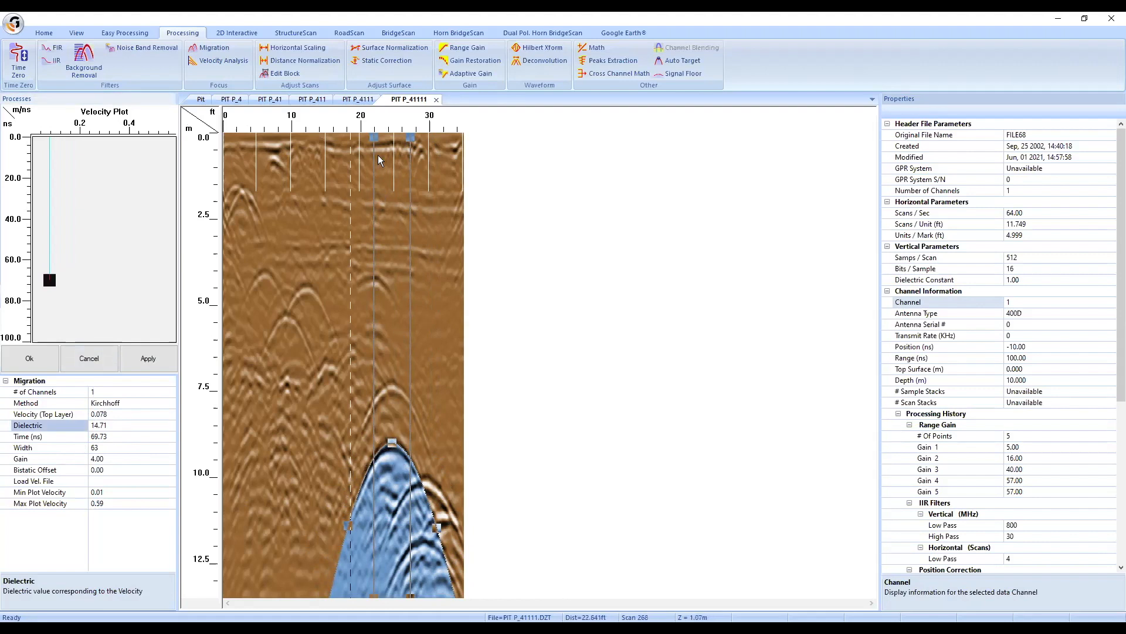
# Step: Adjust the hyperbola's width to about 177 samples and place it over the large diffraction at about 69.53 ns
pyautogui.moveTo(392, 483); pyautogui.dragTo(614, 477)
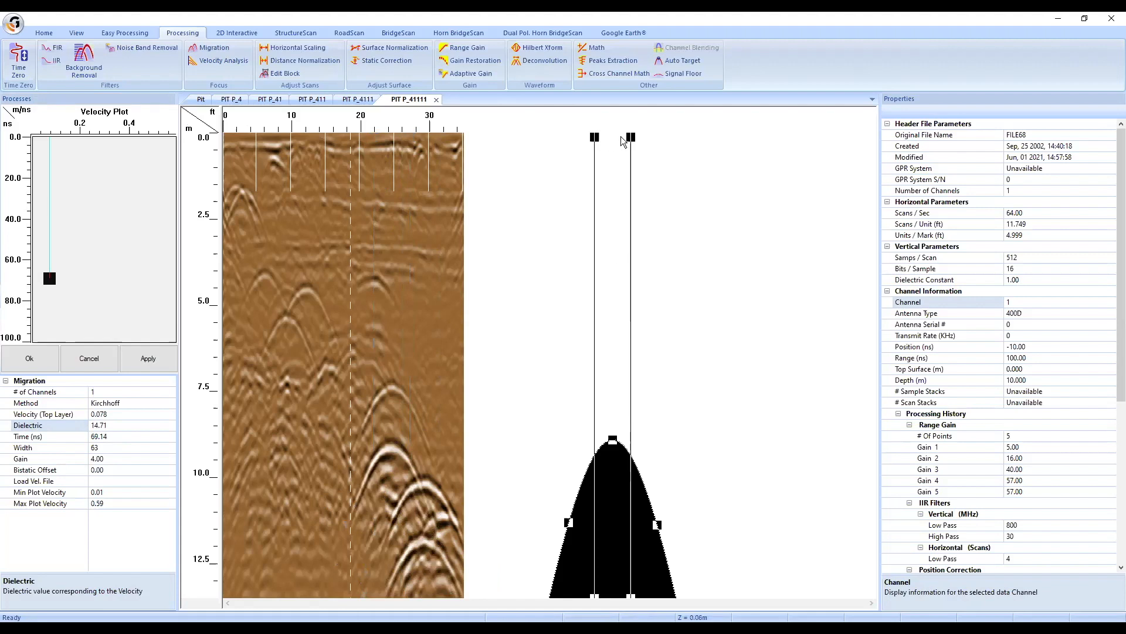
pyautogui.moveTo(631, 137); pyautogui.dragTo(661, 137)
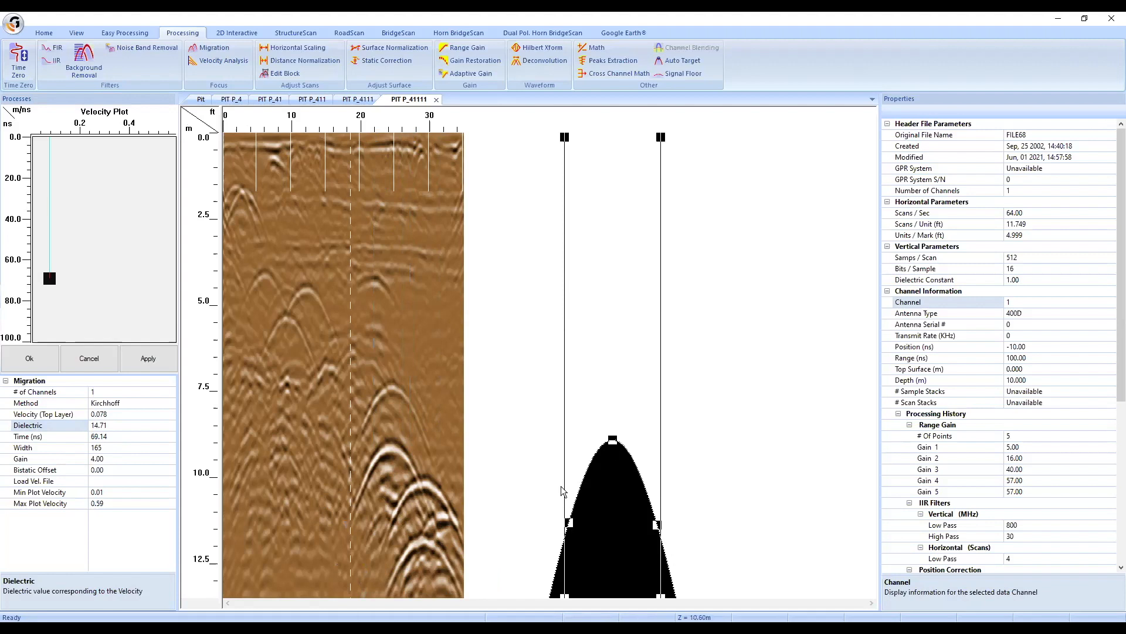
pyautogui.moveTo(564, 137); pyautogui.dragTo(551, 139)
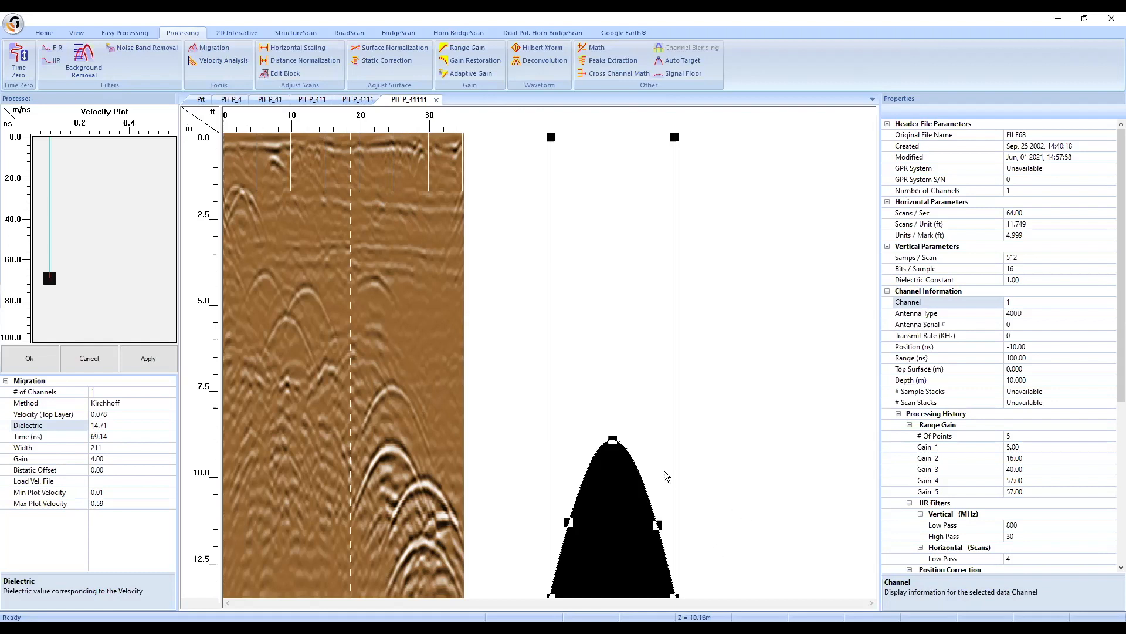
pyautogui.moveTo(609, 490); pyautogui.dragTo(392, 499)
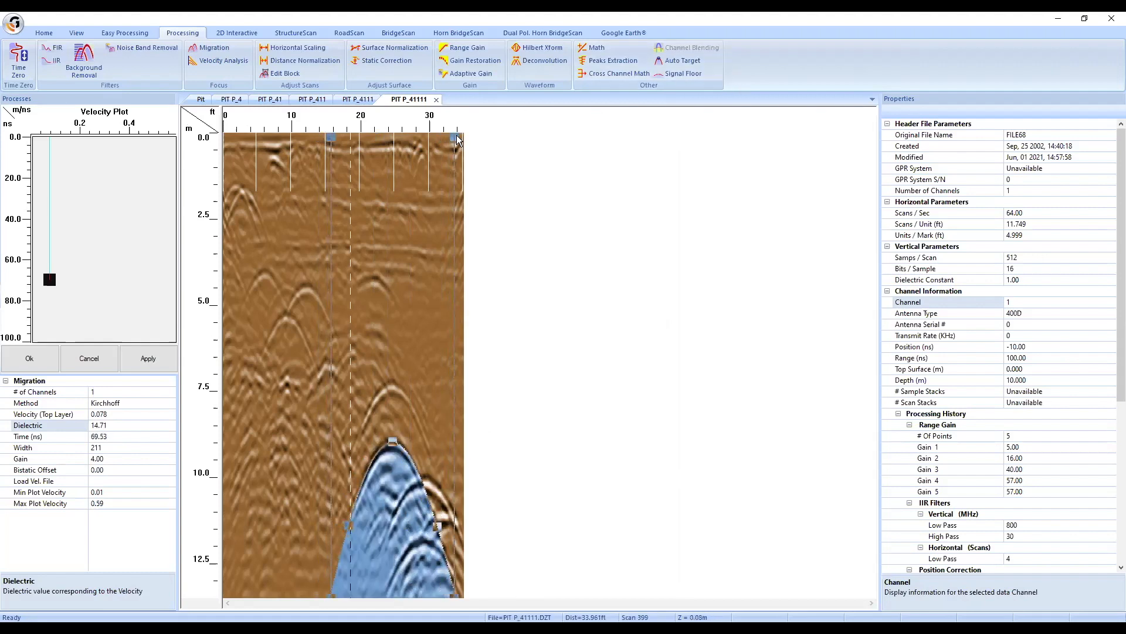
pyautogui.moveTo(454, 141)
pyautogui.mouseDown()
pyautogui.moveTo(430, 137)
pyautogui.moveTo(441, 138)
pyautogui.mouseUp()
pyautogui.moveTo(439, 137); pyautogui.dragTo(410, 141)
pyautogui.moveTo(410, 141); pyautogui.dragTo(444, 141)
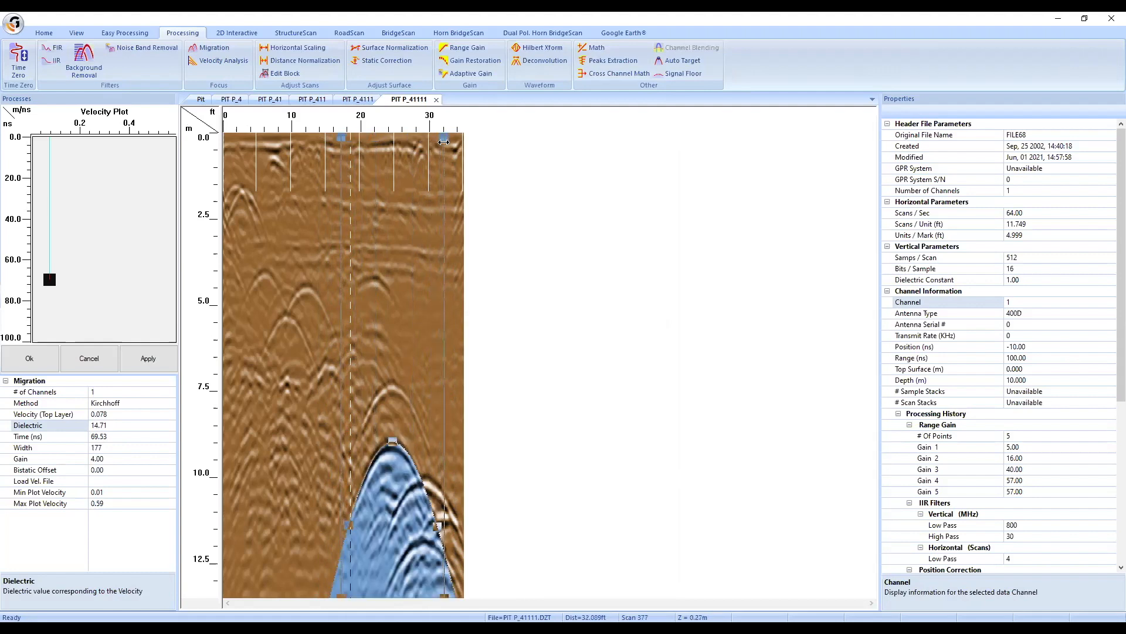
pyautogui.click(104, 444)
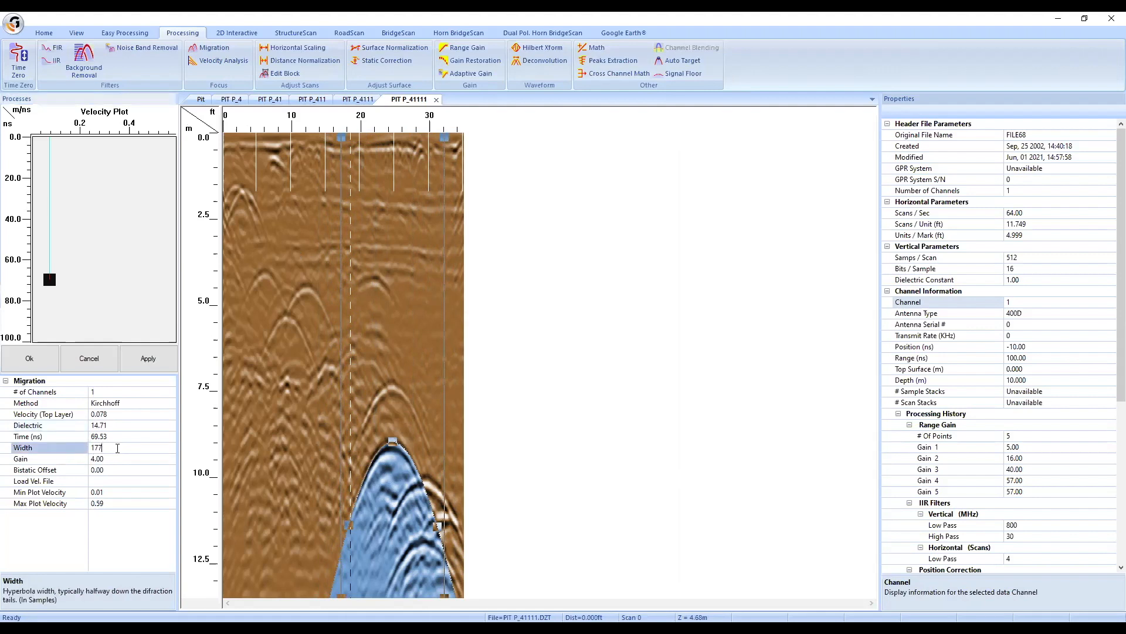
# Step: Preview the Kirchhoff migration with a dielectric of 14.71, move the hyperbola clear of the profile, and reset the preview
pyautogui.click(148, 359)
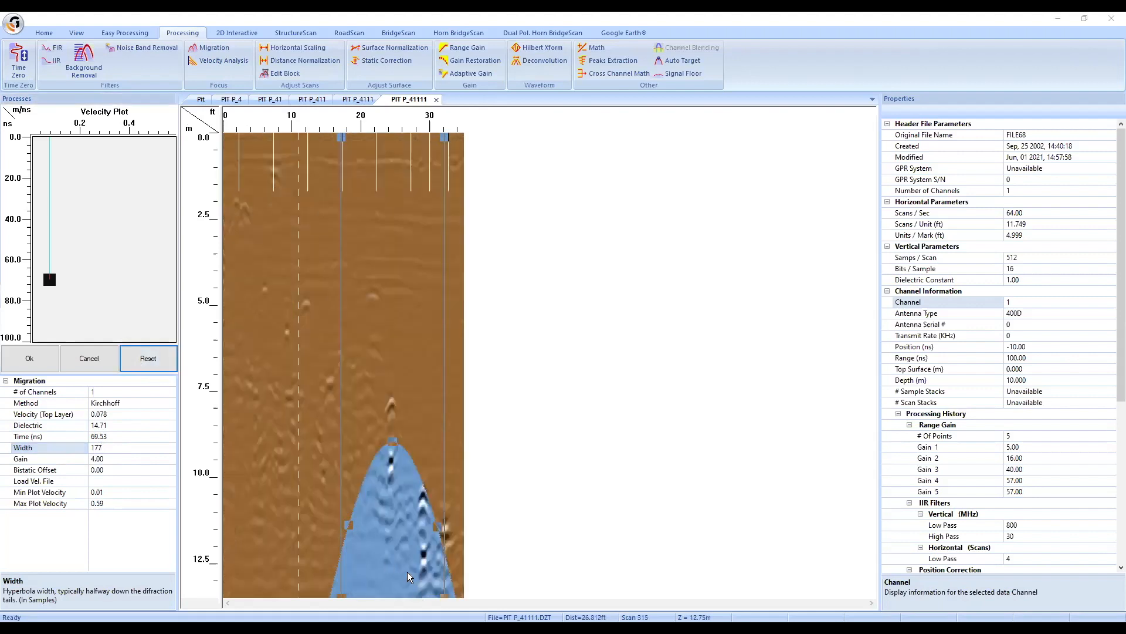
pyautogui.moveTo(400, 523); pyautogui.dragTo(661, 504)
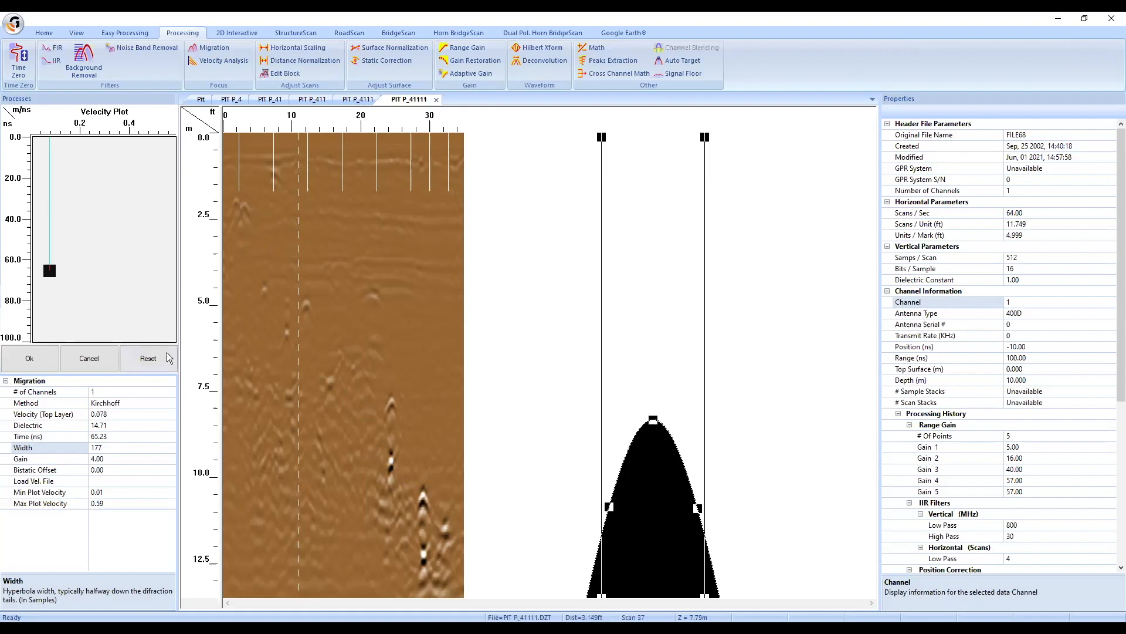
pyautogui.click(155, 367)
# Step: Try the migration with the hyperbola flattened to a dielectric of about 5.91 at about 70.31 ns, and reset the preview
pyautogui.moveTo(658, 479); pyautogui.dragTo(399, 500)
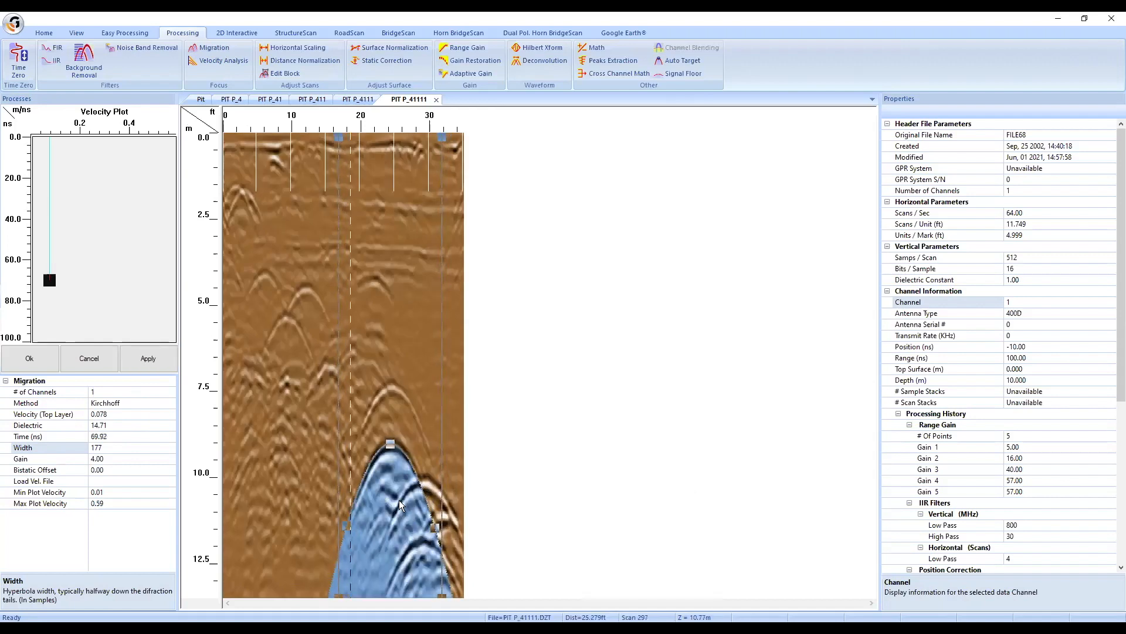
pyautogui.moveTo(390, 444); pyautogui.dragTo(388, 467)
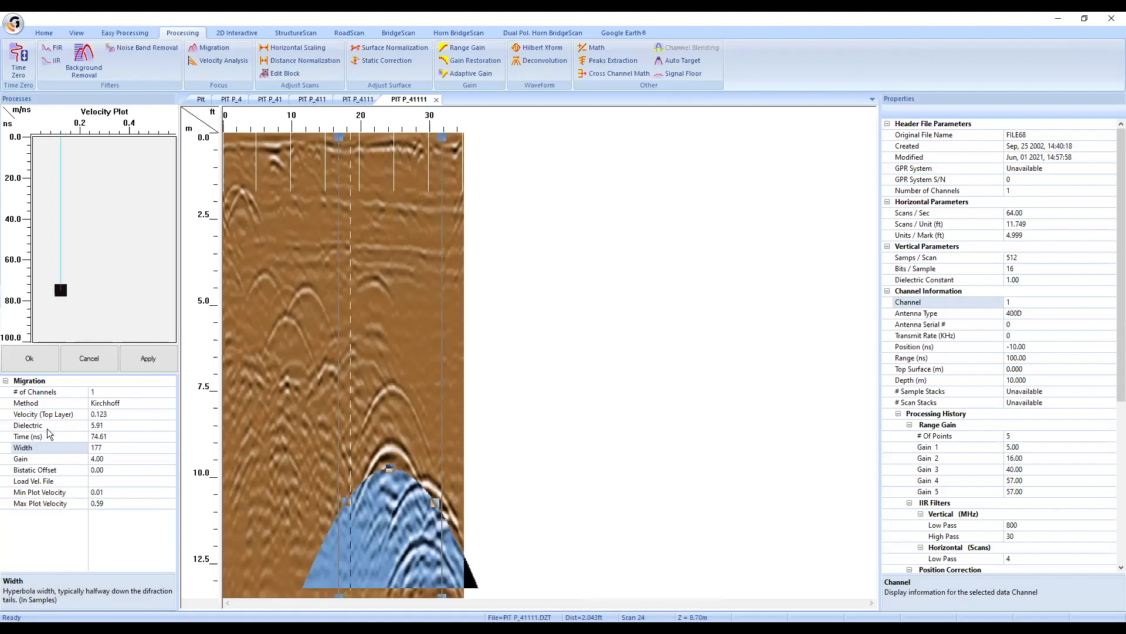
pyautogui.click(58, 427)
pyautogui.moveTo(390, 532); pyautogui.dragTo(392, 512)
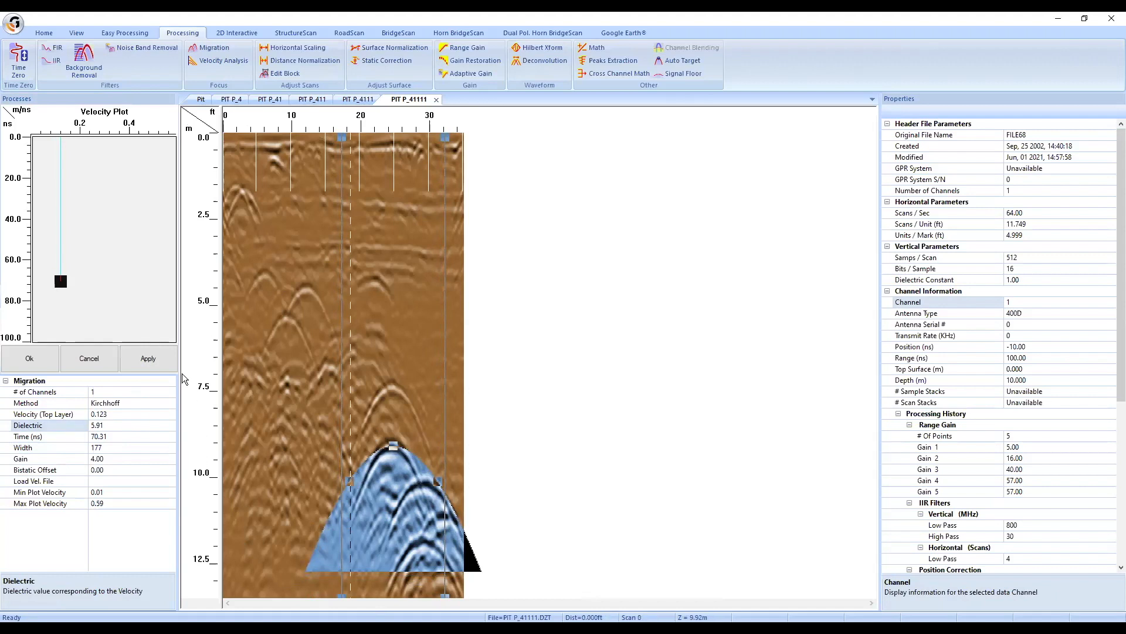
pyautogui.click(160, 359)
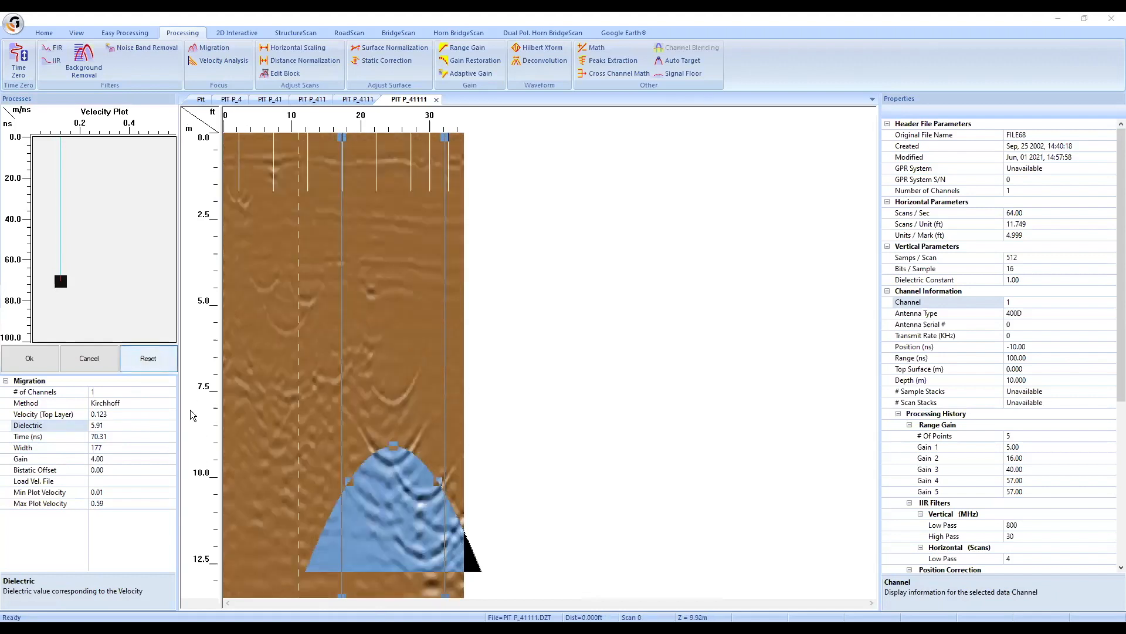
pyautogui.moveTo(398, 514); pyautogui.dragTo(381, 479)
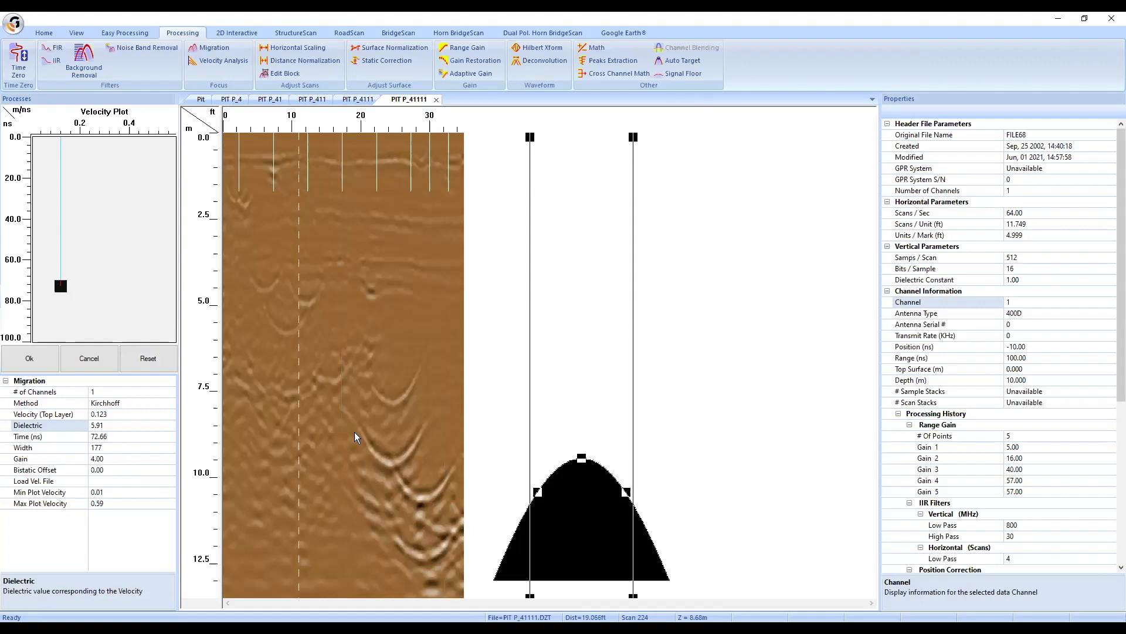
pyautogui.click(73, 427)
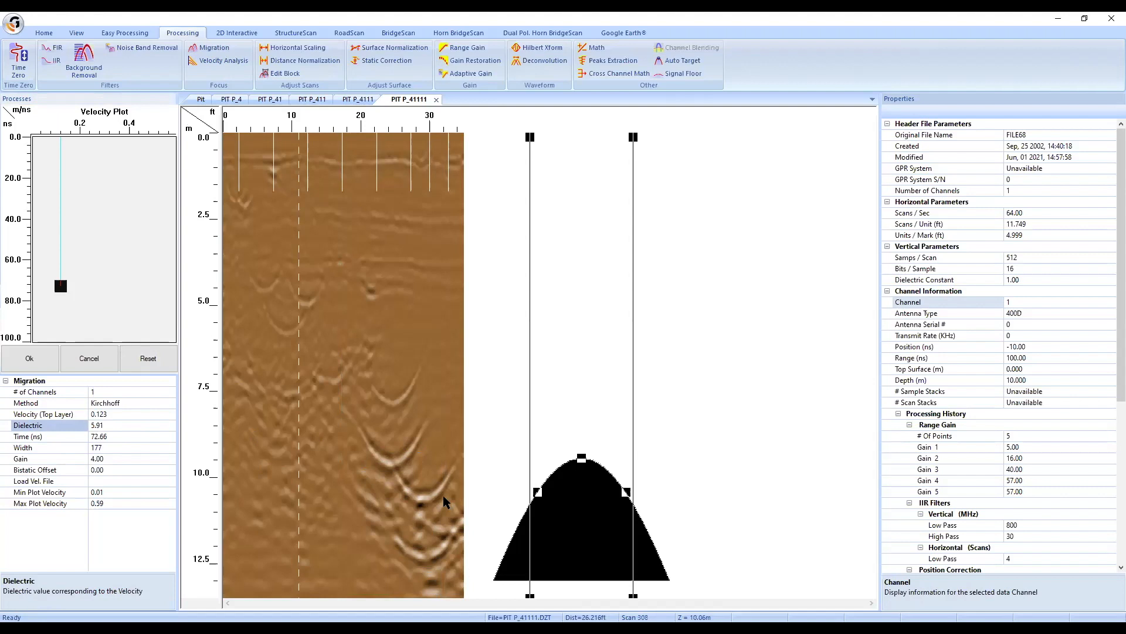
pyautogui.click(146, 365)
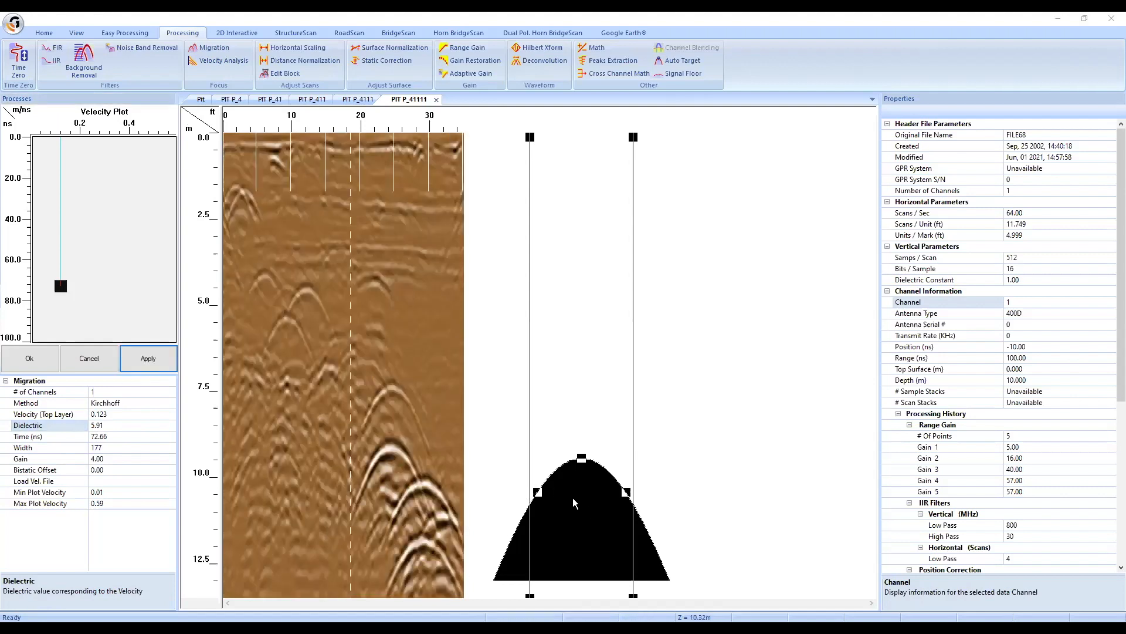
# Step: Try the migration with the hyperbola narrowed to a dielectric of about 24.23 and compare it with the unmigrated profile
pyautogui.moveTo(583, 459); pyautogui.dragTo(392, 412)
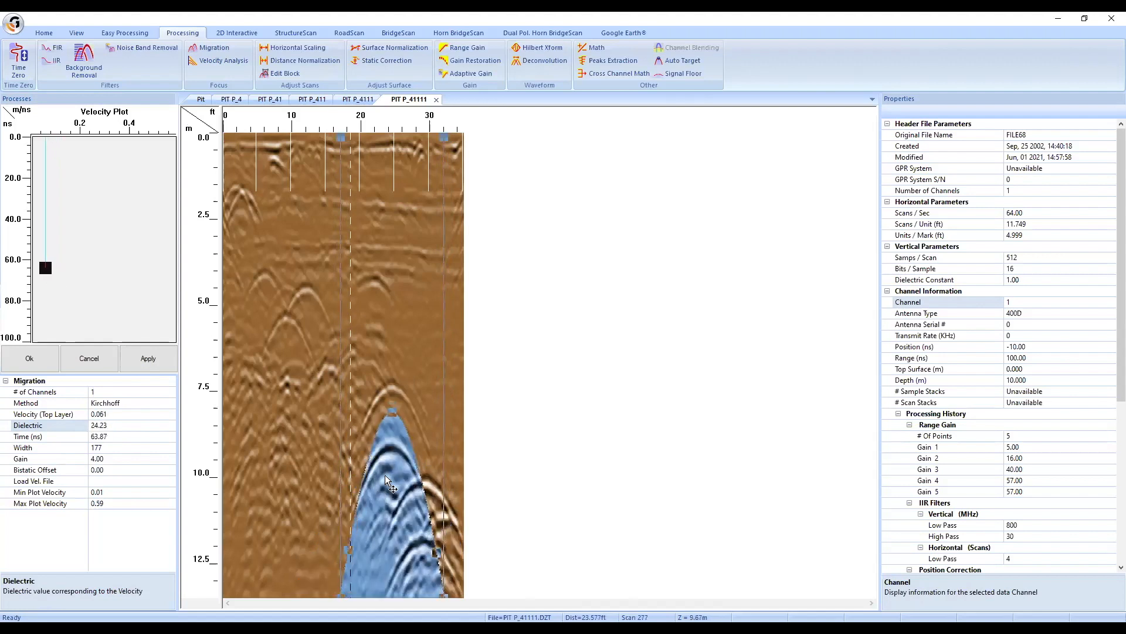
pyautogui.moveTo(384, 474); pyautogui.dragTo(385, 495)
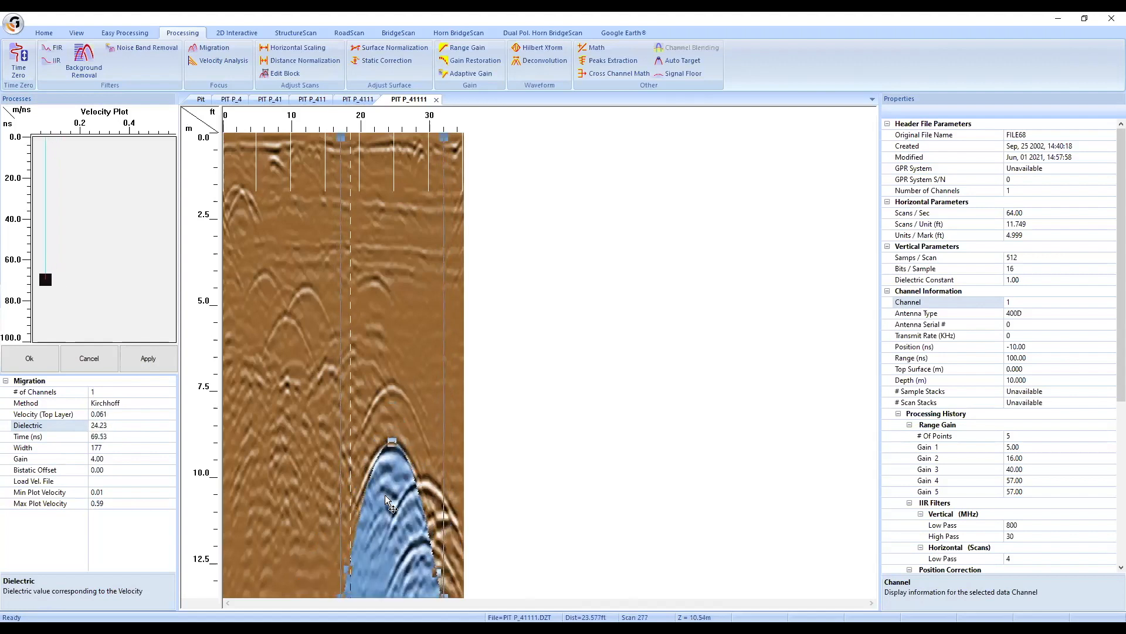
pyautogui.click(148, 358)
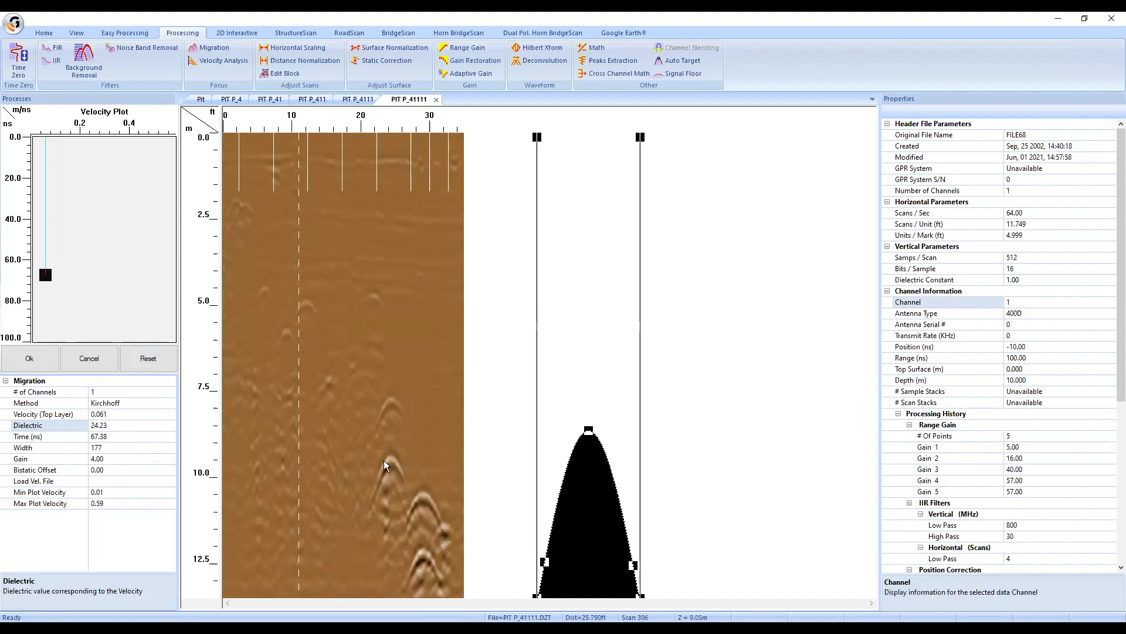
pyautogui.click(153, 367)
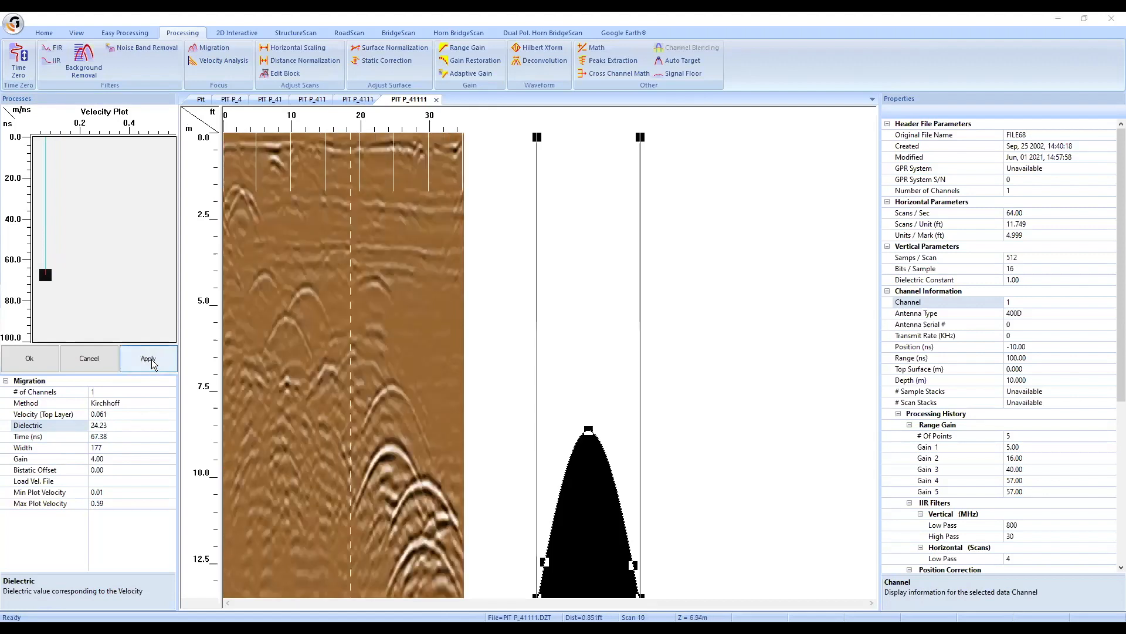
pyautogui.click(151, 363)
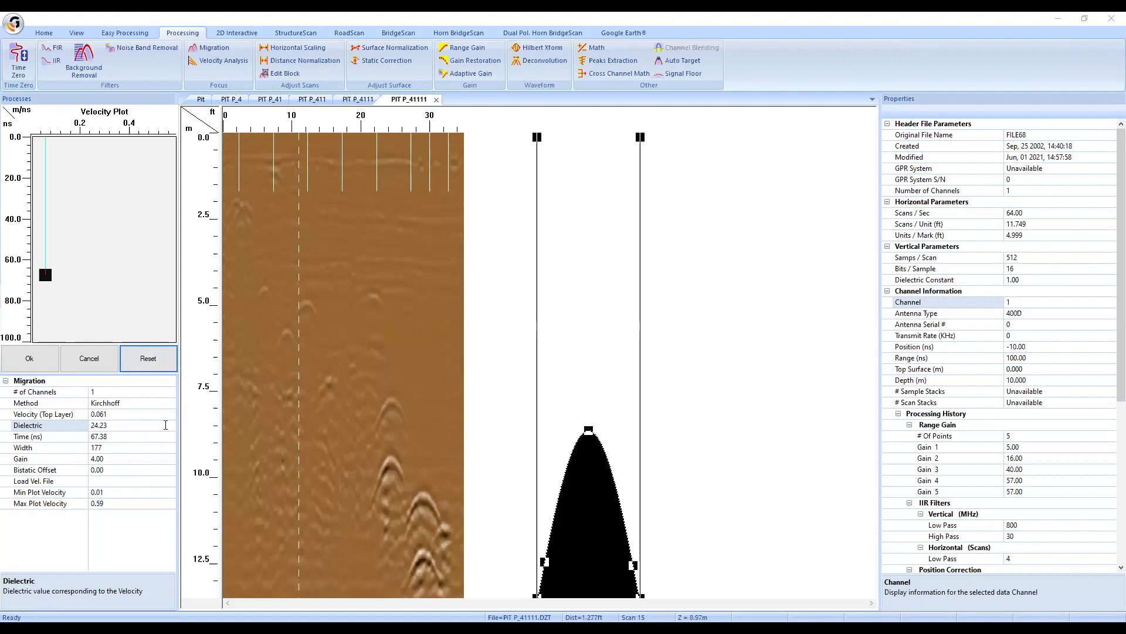
# Step: Check the hyperbola against the migrated diffraction, move it off the profile to about 66.41 ns, and reset the migration preview
pyautogui.click(104, 427)
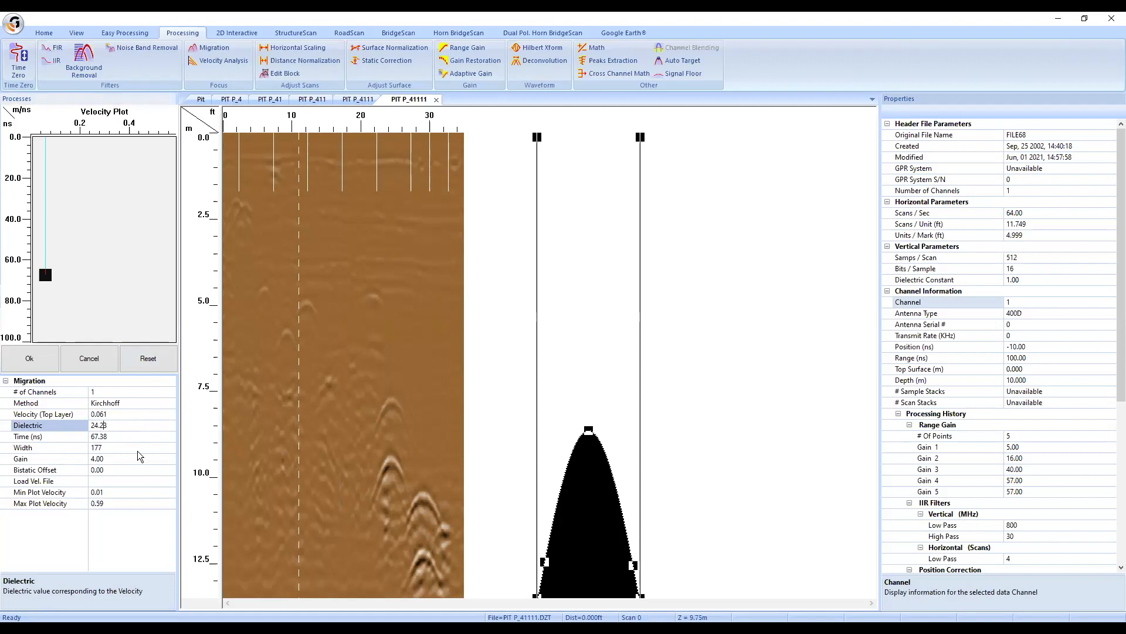
pyautogui.click(105, 424)
pyautogui.moveTo(579, 481)
pyautogui.mouseDown()
pyautogui.moveTo(518, 476)
pyautogui.moveTo(578, 474)
pyautogui.moveTo(514, 463)
pyautogui.moveTo(386, 499)
pyautogui.moveTo(385, 514)
pyautogui.mouseUp()
pyautogui.moveTo(384, 515); pyautogui.dragTo(569, 476)
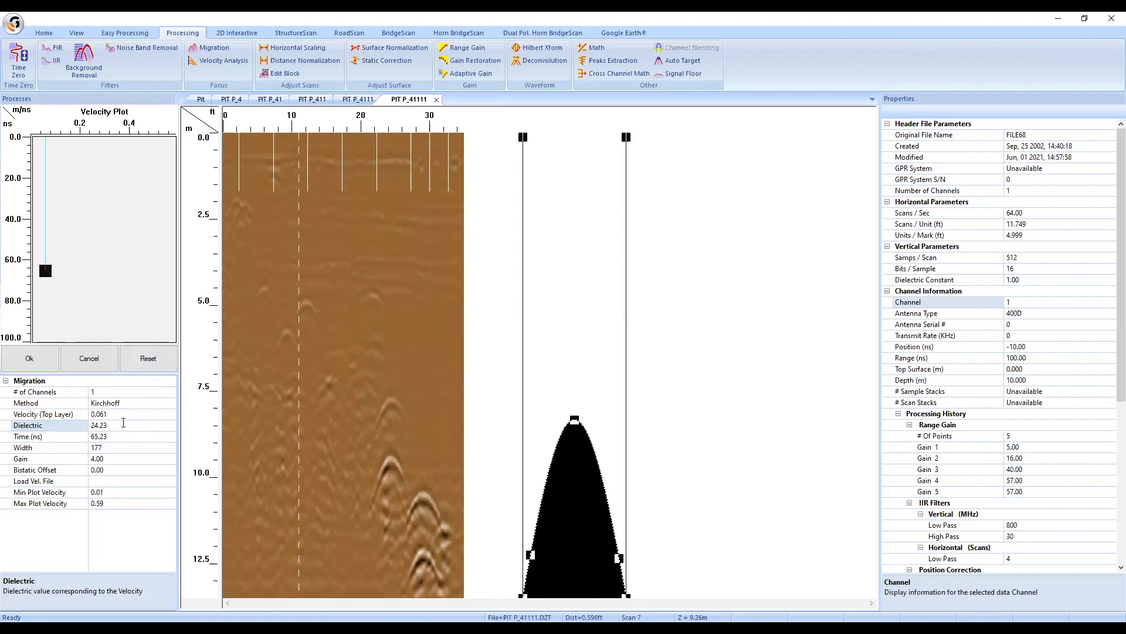
pyautogui.moveTo(584, 453); pyautogui.dragTo(571, 459)
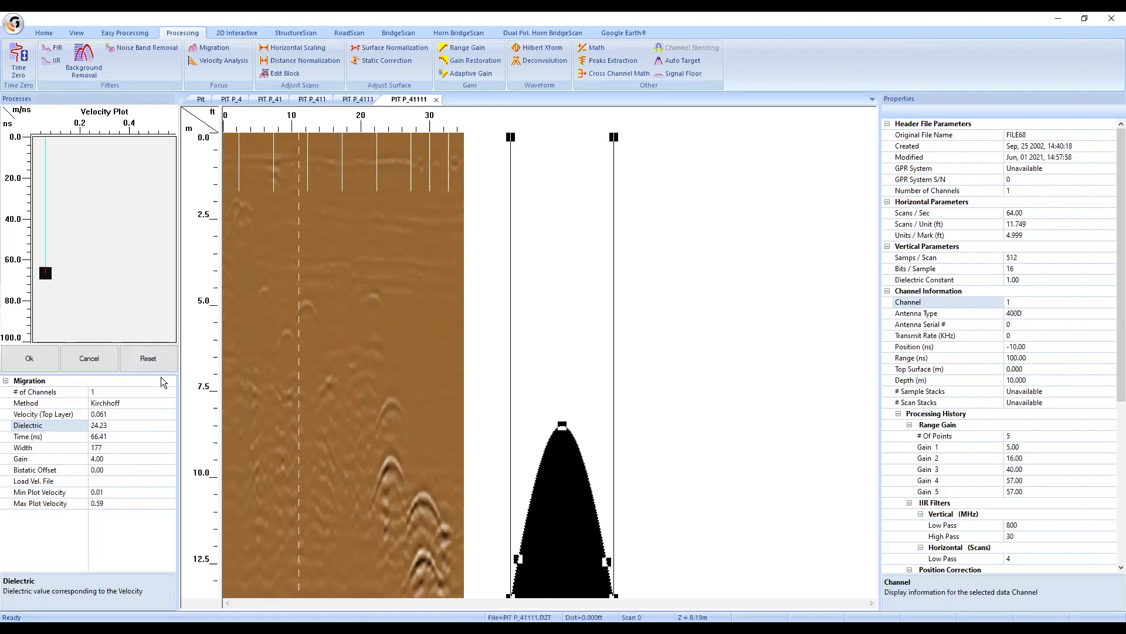
pyautogui.click(148, 361)
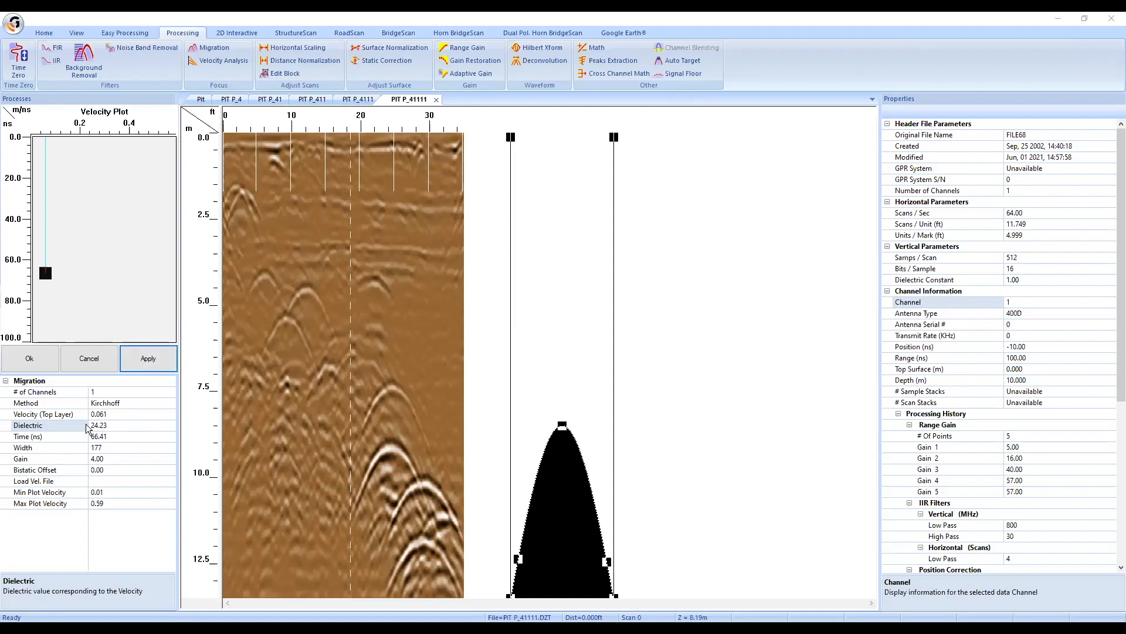
# Step: Set the migration dielectric to 20, preview the result on the profile, and reset it
pyautogui.click(87, 427)
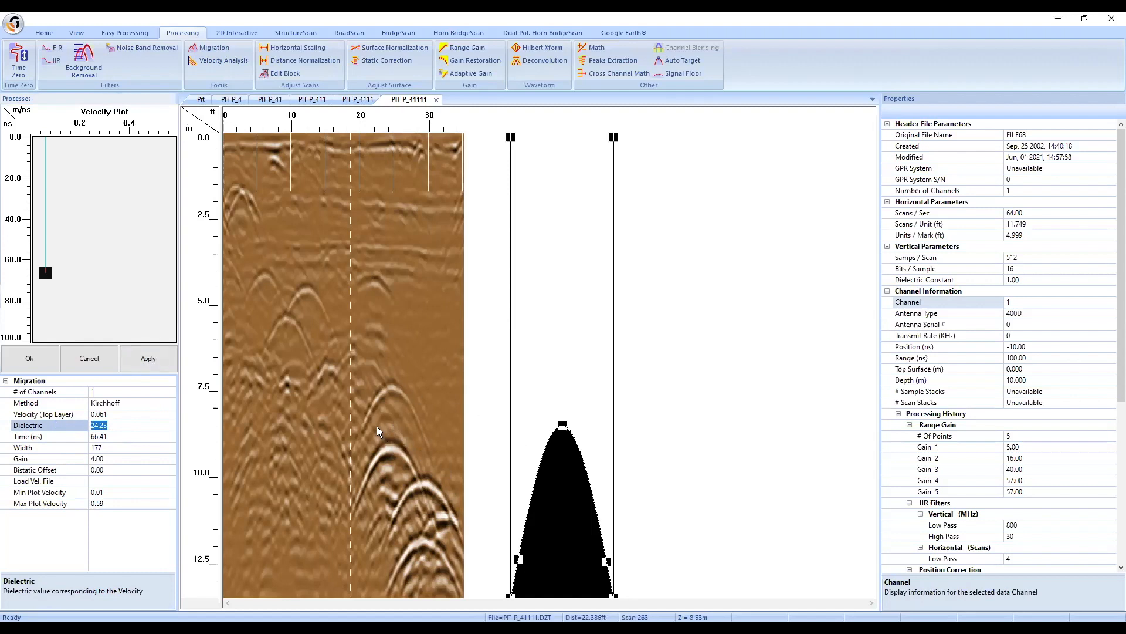
pyautogui.write('20')
pyautogui.press('Return')
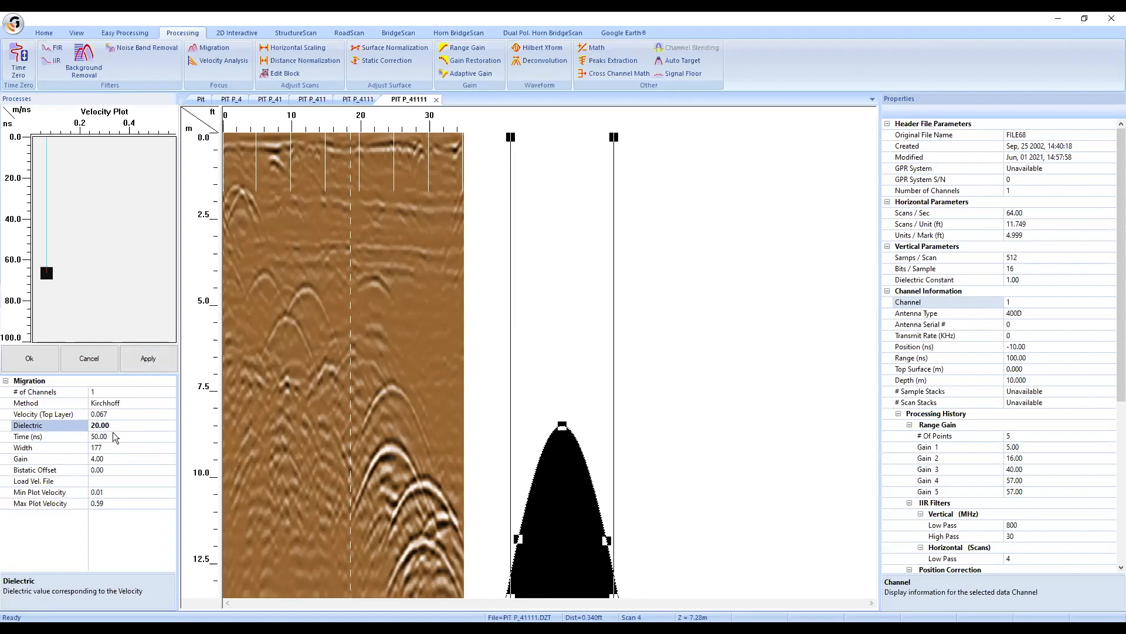
pyautogui.click(159, 365)
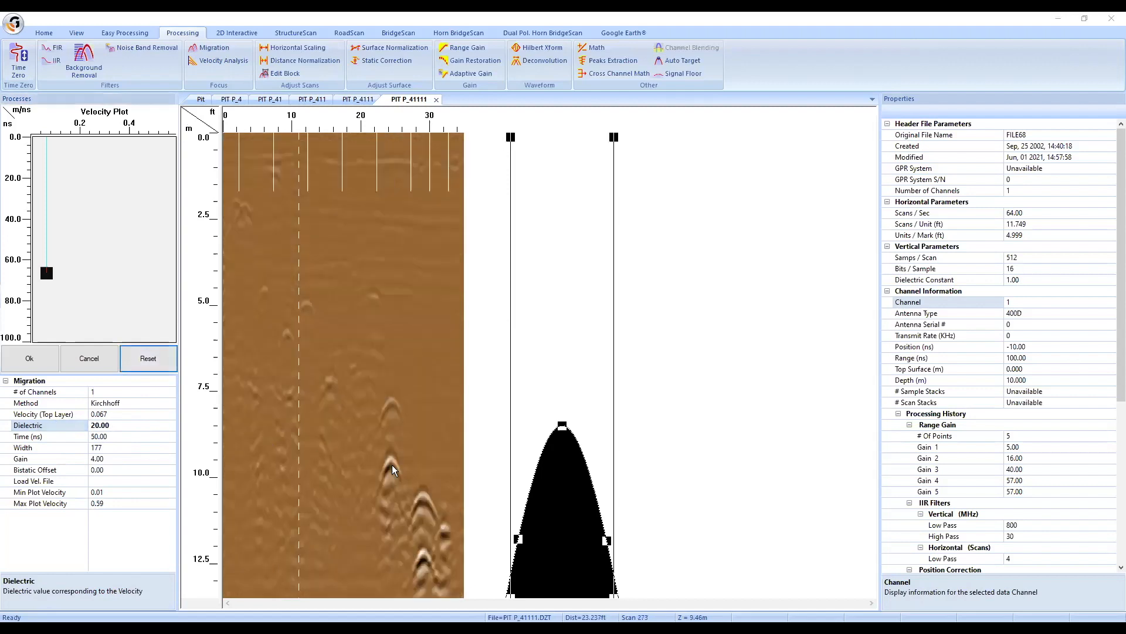
pyautogui.click(141, 361)
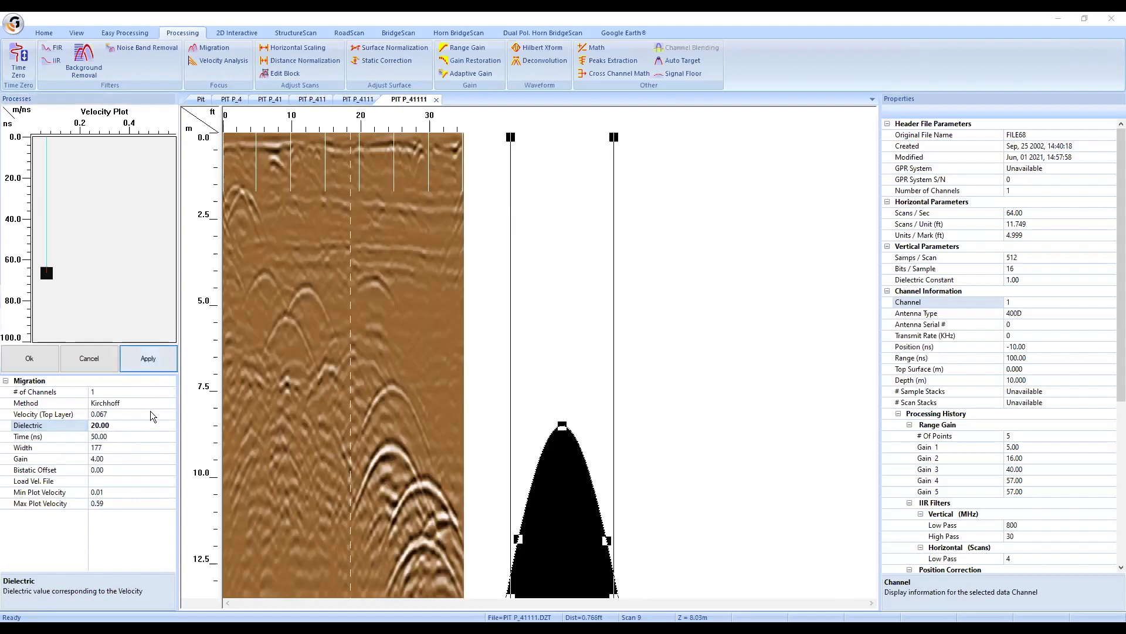
# Step: Set the migration dielectric to 19 and apply the Kirchhoff migration to the profile
pyautogui.click(26, 425)
pyautogui.write('19')
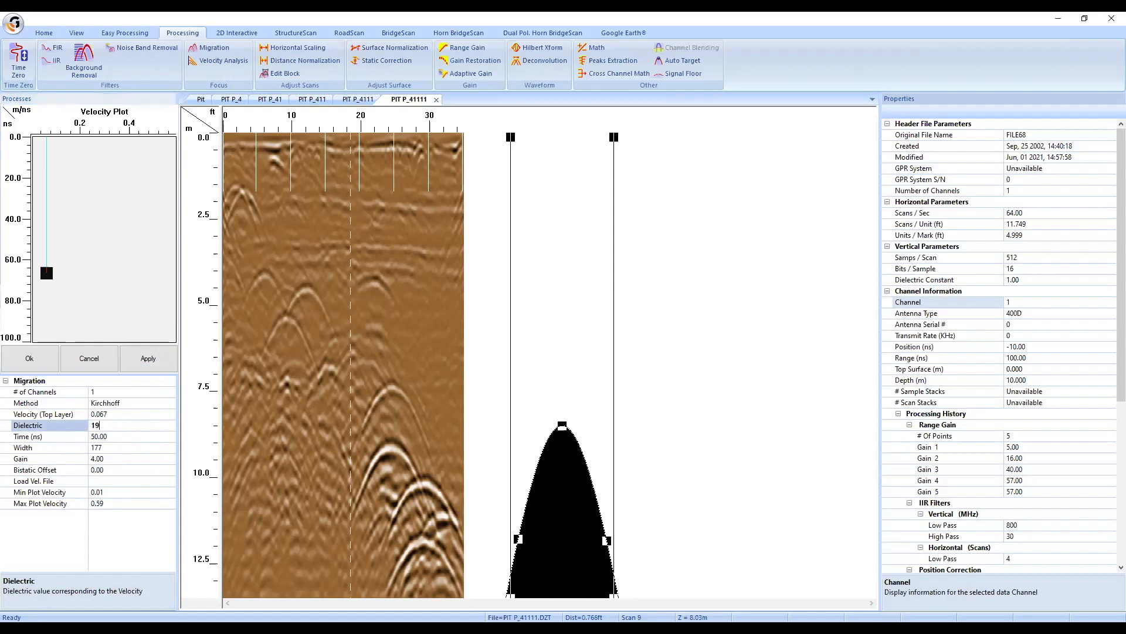
pyautogui.press('Return')
pyautogui.click(154, 363)
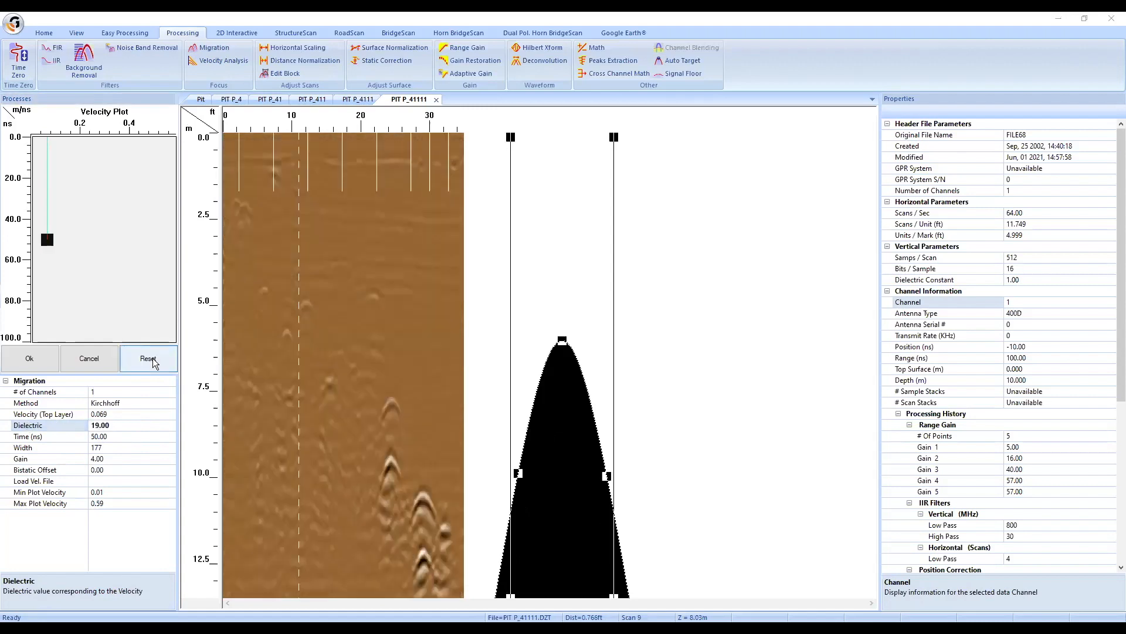
# Step: Clear the current migration preview, try the Kirchhoff migration with a dielectric of 18, and reset the profile
pyautogui.click(154, 363)
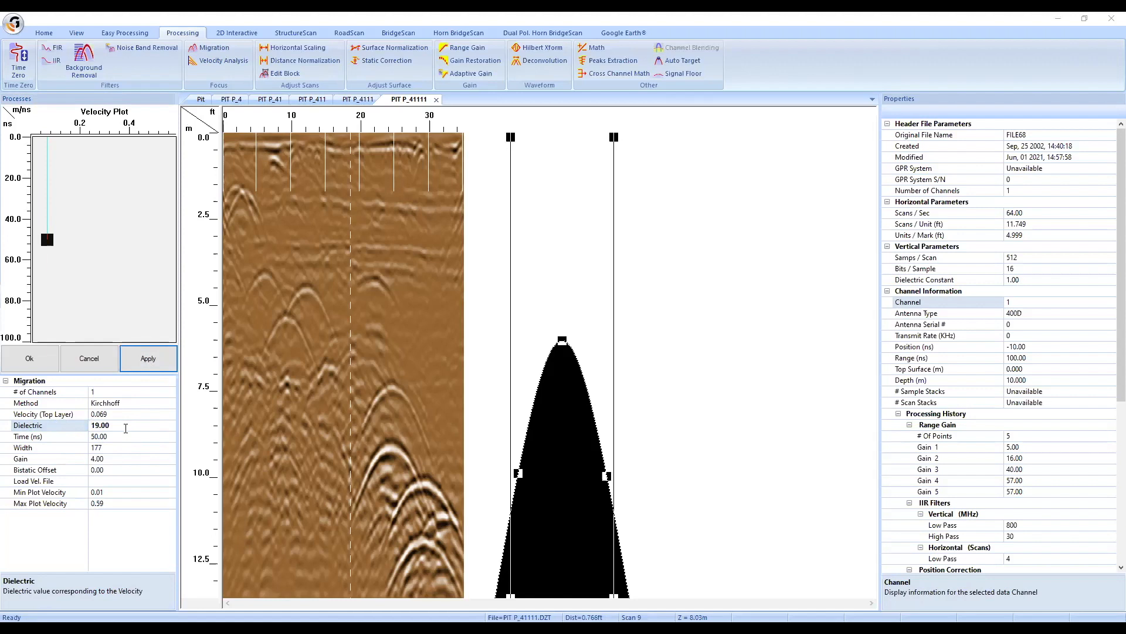
pyautogui.click(26, 425)
pyautogui.write('18')
pyautogui.press('Return')
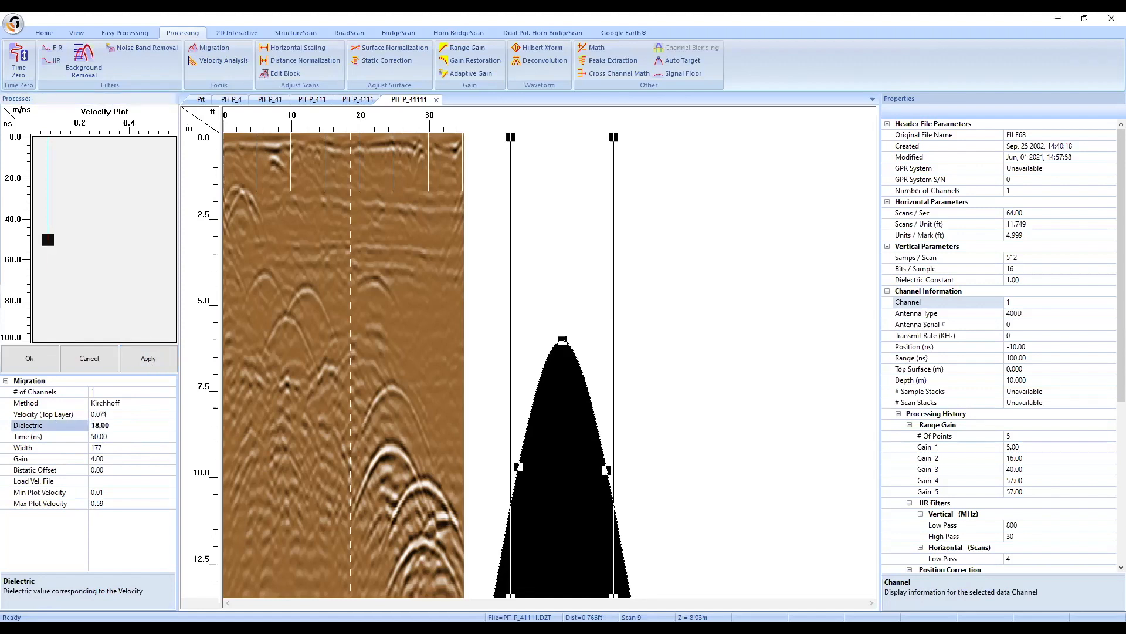
pyautogui.click(157, 362)
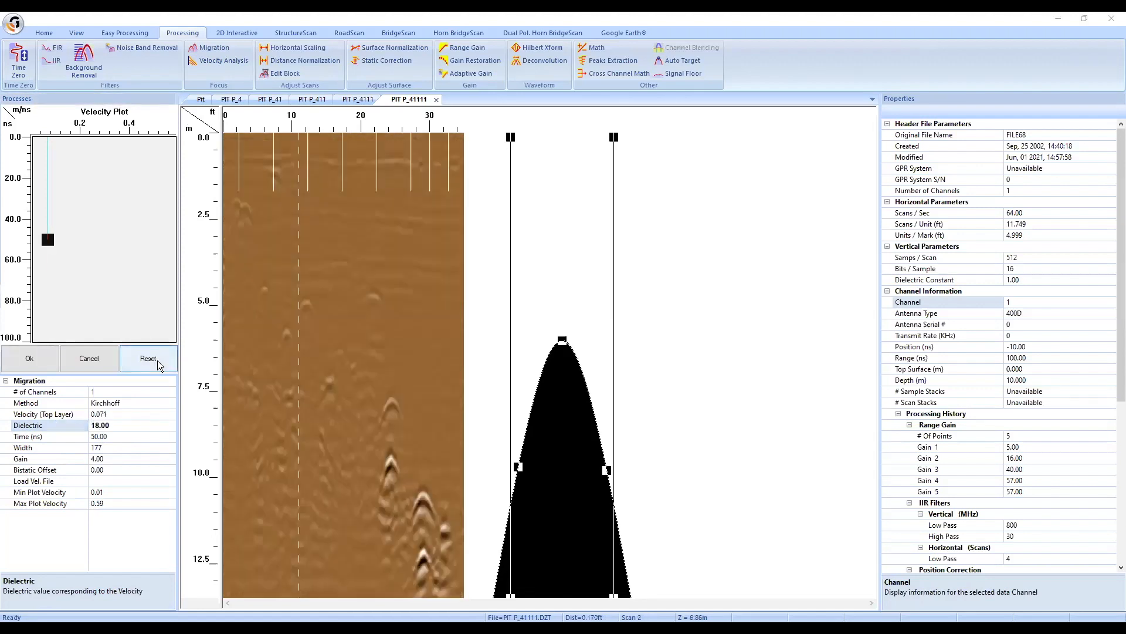
pyautogui.click(158, 362)
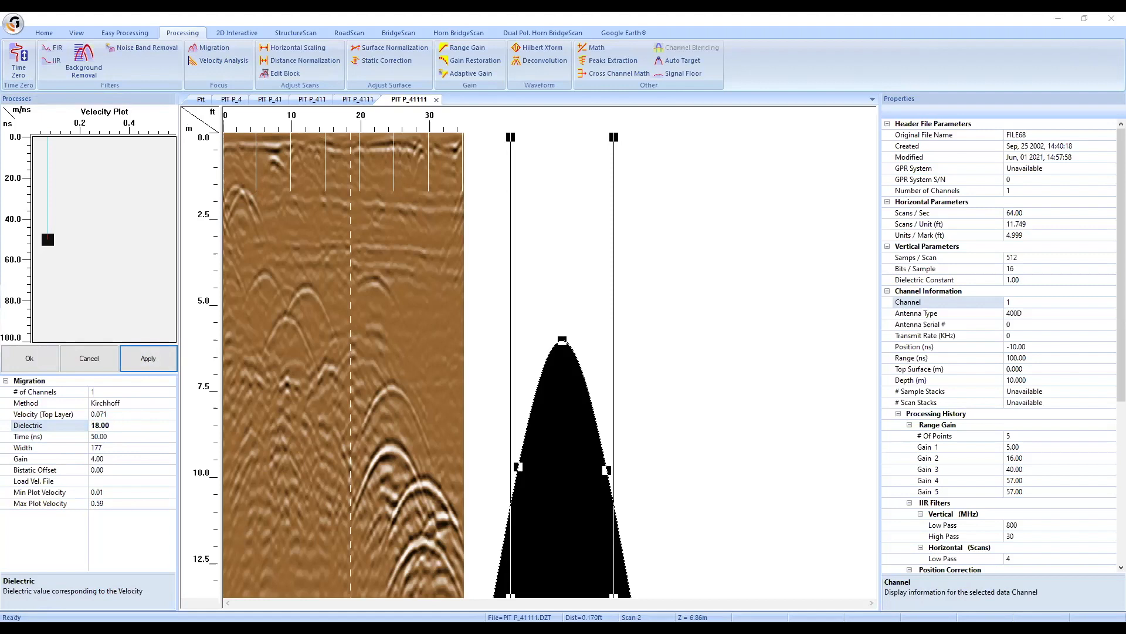
# Step: Try the migration with a dielectric of 17 on the profile and reset the preview
pyautogui.click(26, 424)
pyautogui.write('17')
pyautogui.press('Return')
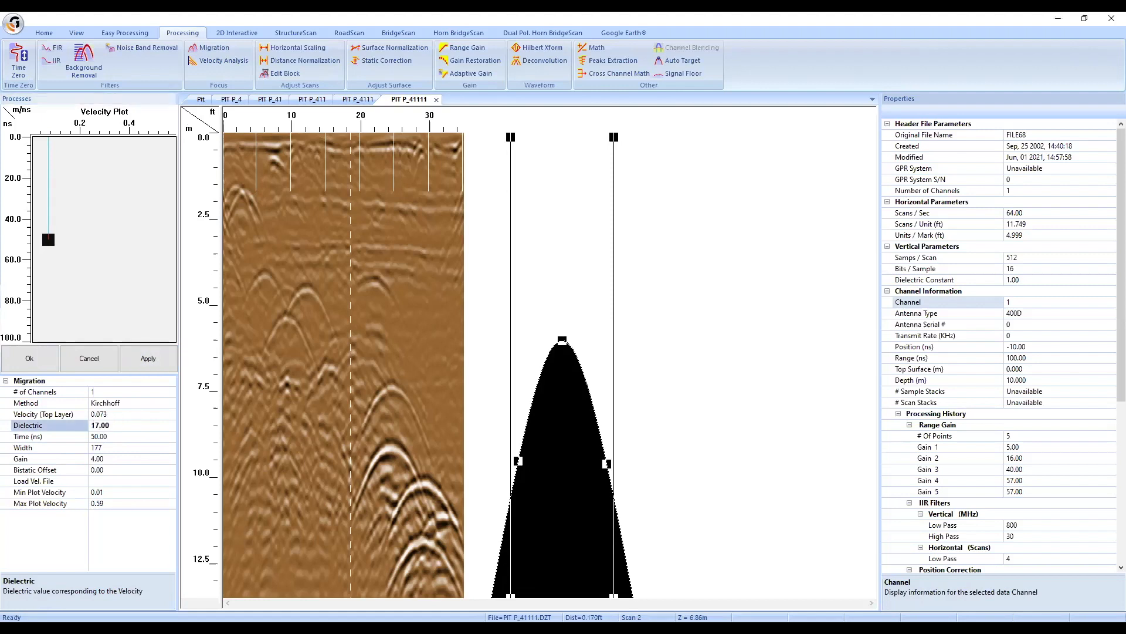
pyautogui.click(160, 368)
pyautogui.click(157, 369)
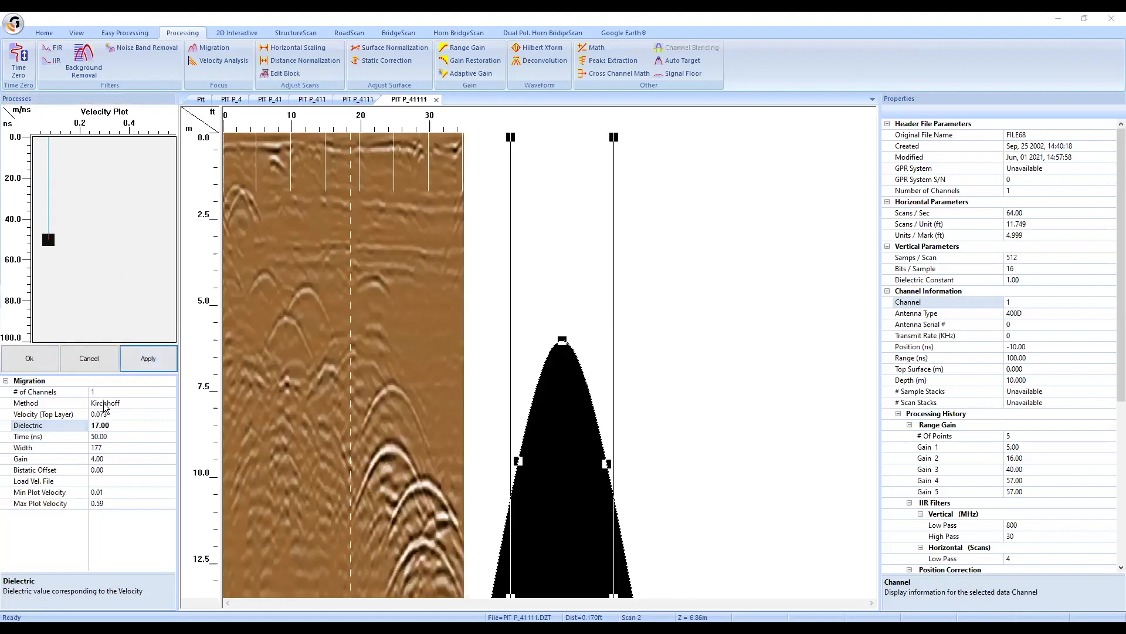
# Step: Set the migration dielectric to 16, preview how the diffractions collapse, and reset the profile
pyautogui.click(27, 425)
pyautogui.write('16')
pyautogui.press('Return')
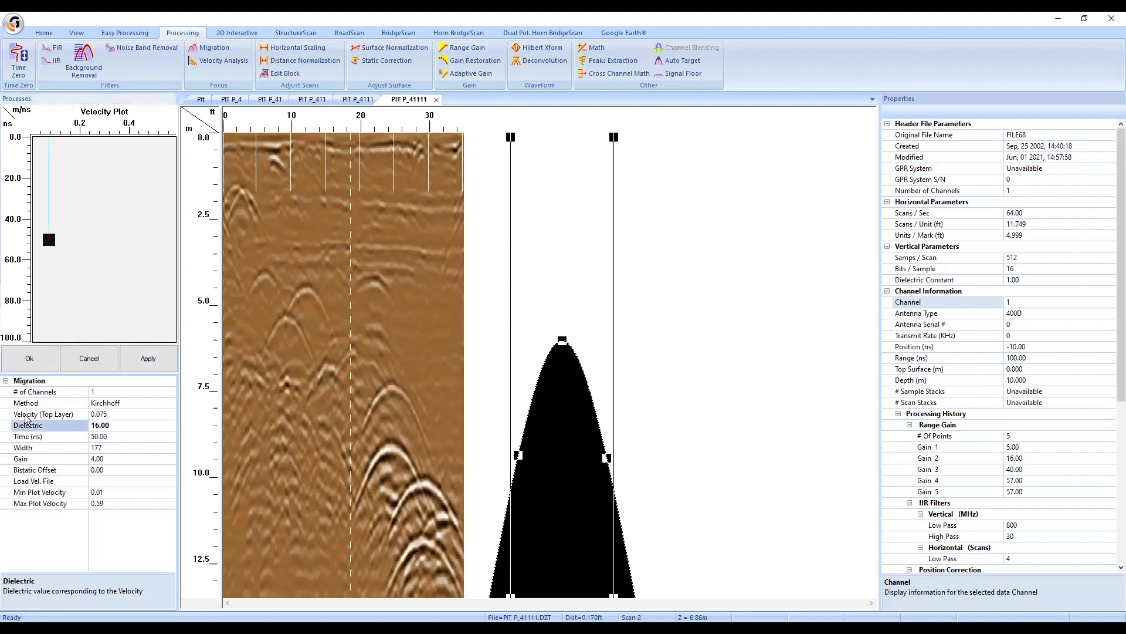
pyautogui.click(169, 363)
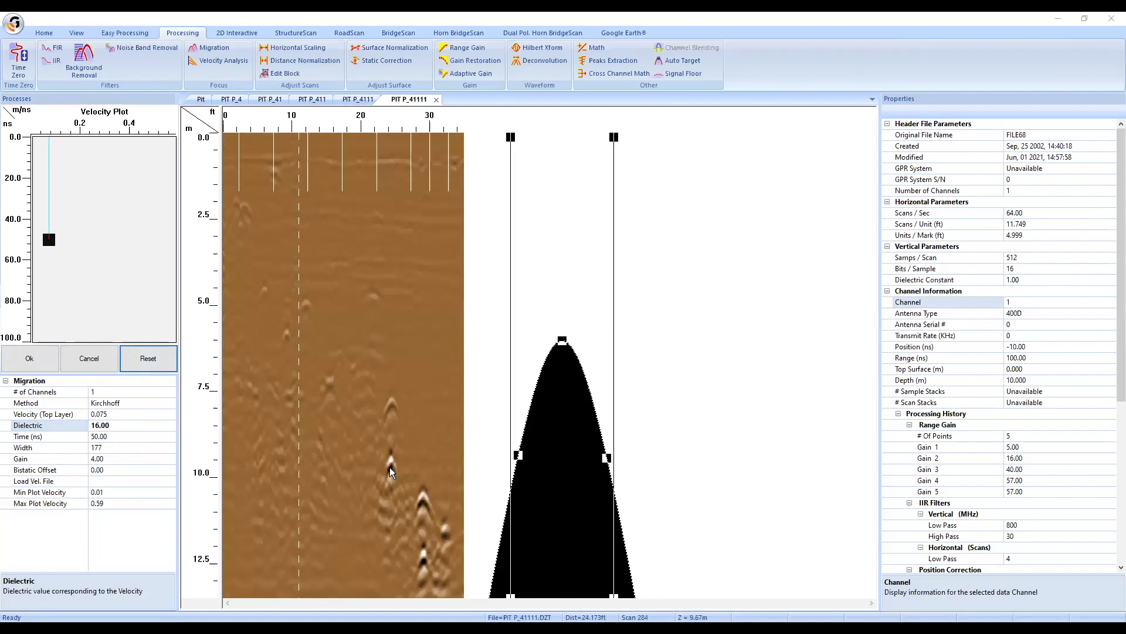
pyautogui.click(149, 358)
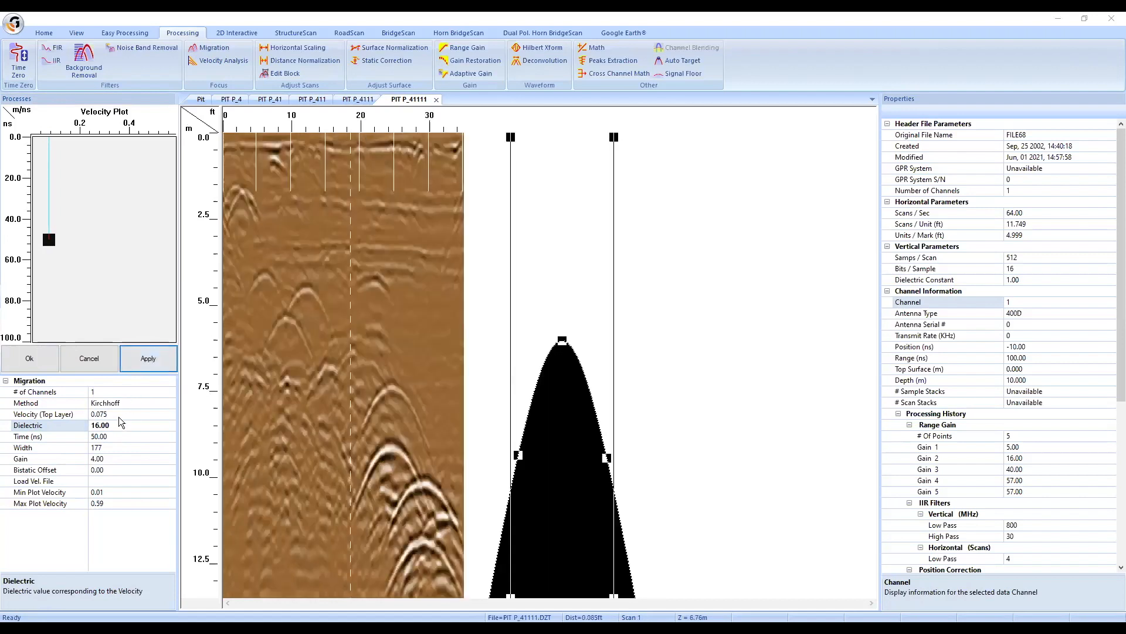
# Step: Preview the Kirchhoff migration with a dielectric of 15.5 and restore the unmigrated profile
pyautogui.click(25, 420)
pyautogui.write('15.5')
pyautogui.press('Return')
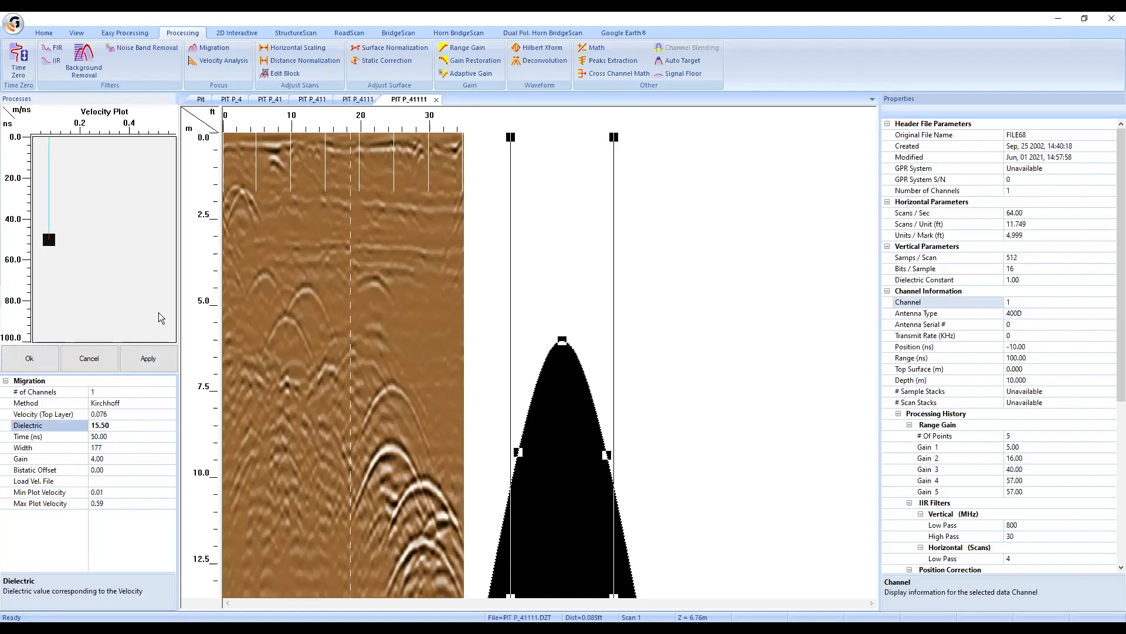
pyautogui.click(162, 358)
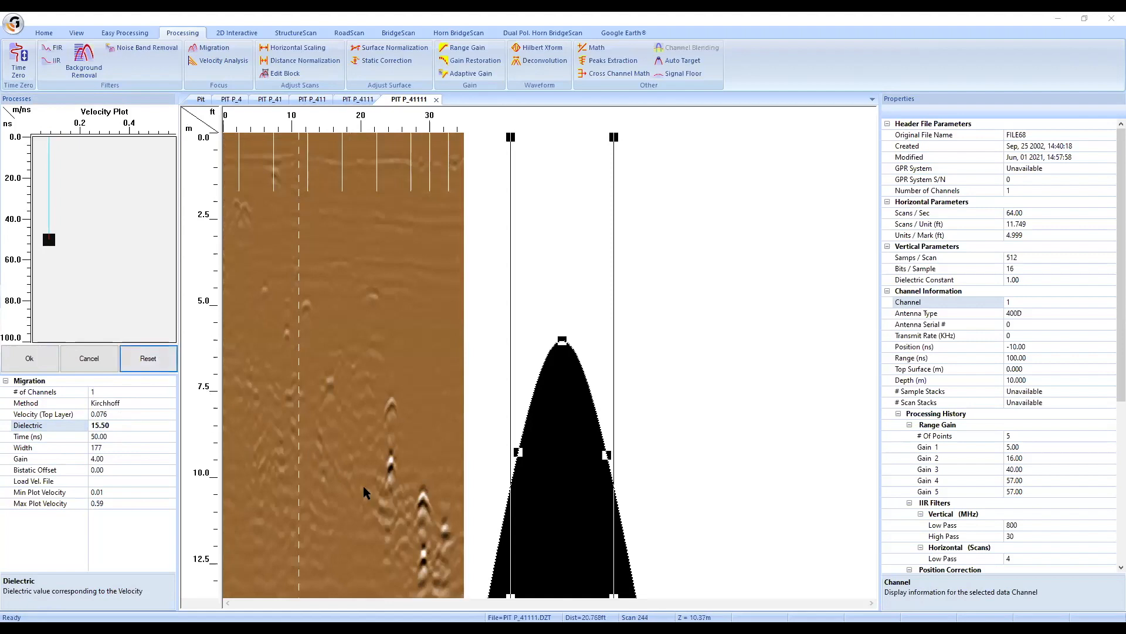
pyautogui.click(147, 358)
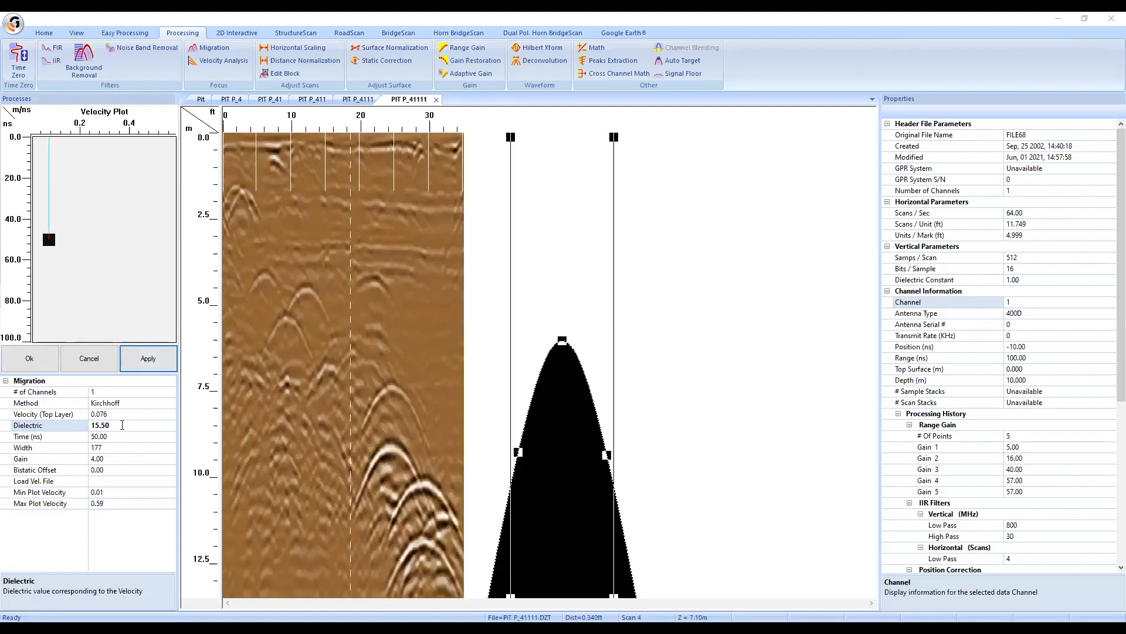
# Step: Set the migration dielectric to 15, preview the result on the profile, and reset the preview
pyautogui.click(122, 424)
pyautogui.write('15')
pyautogui.press('Return')
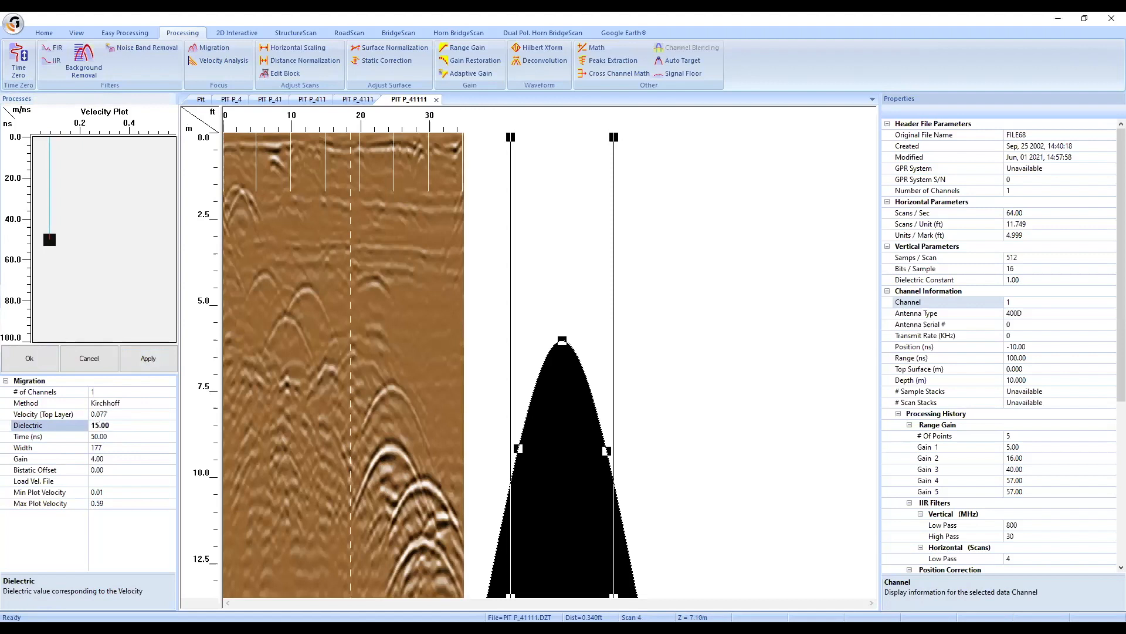
pyautogui.click(159, 359)
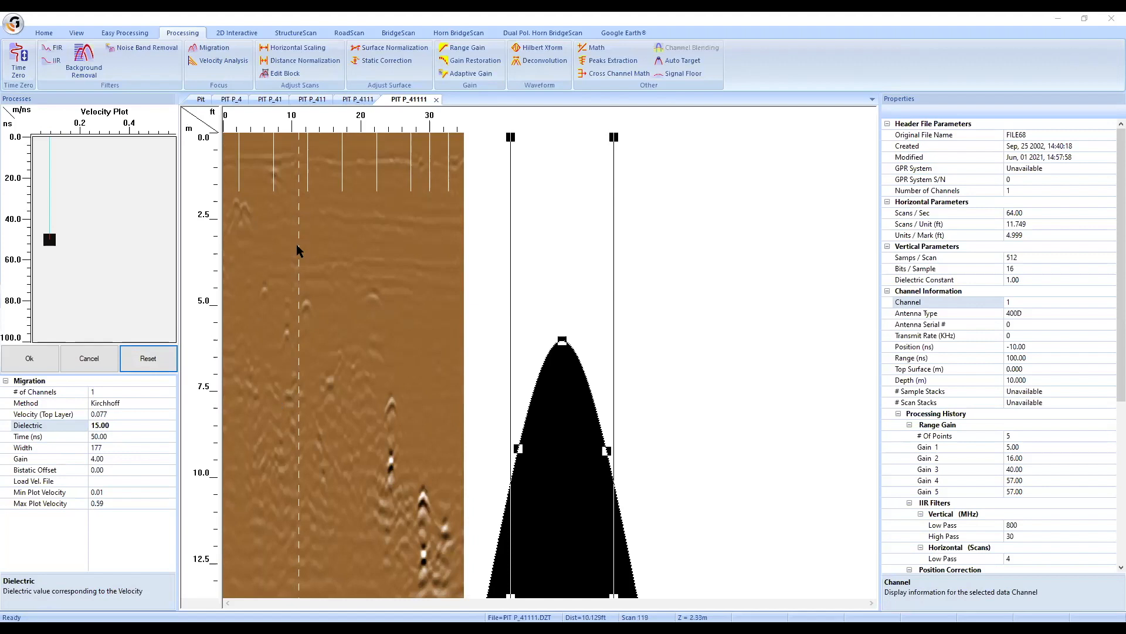
pyautogui.click(143, 358)
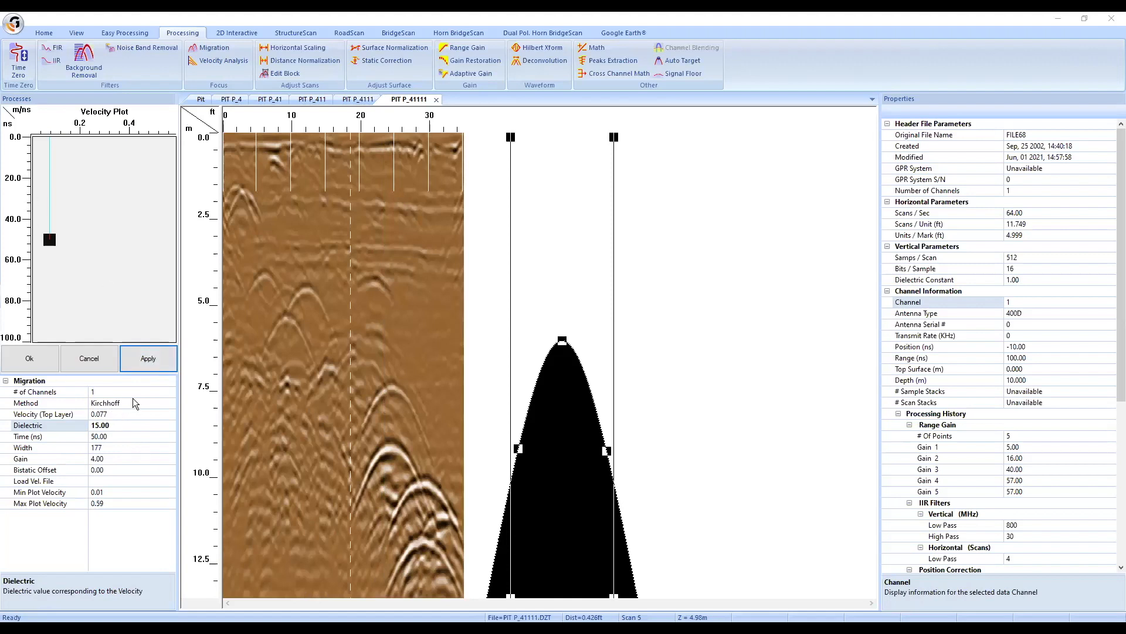
# Step: Raise the migration gain to 8, preview the brighter migrated profile, and reset it
pyautogui.click(42, 460)
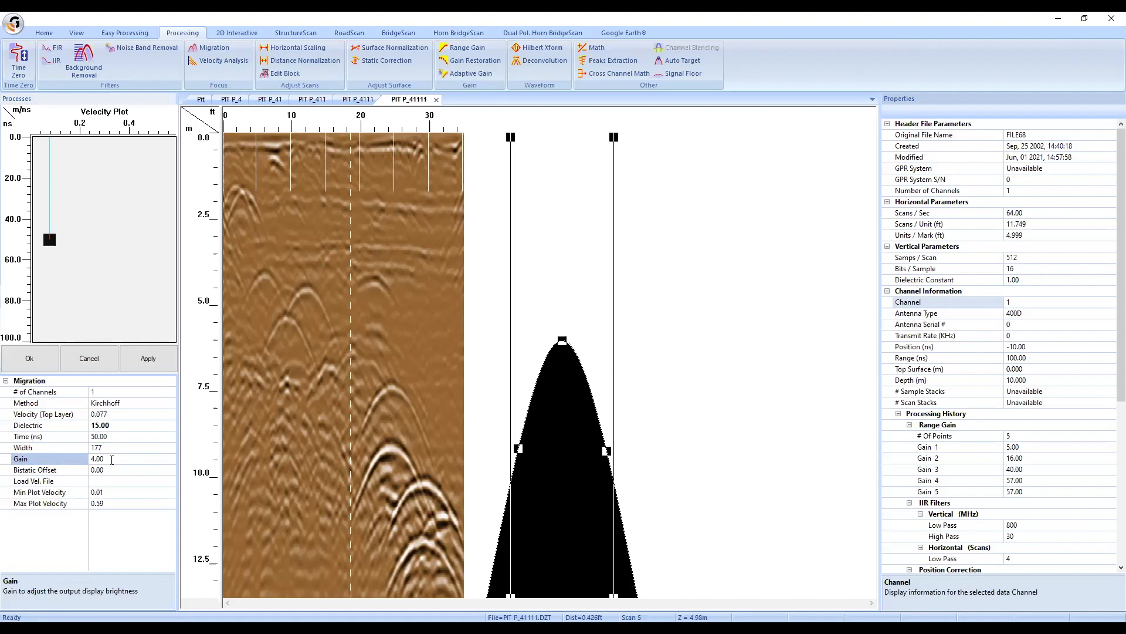
pyautogui.doubleClick(116, 459)
pyautogui.write('8')
pyautogui.press('Return')
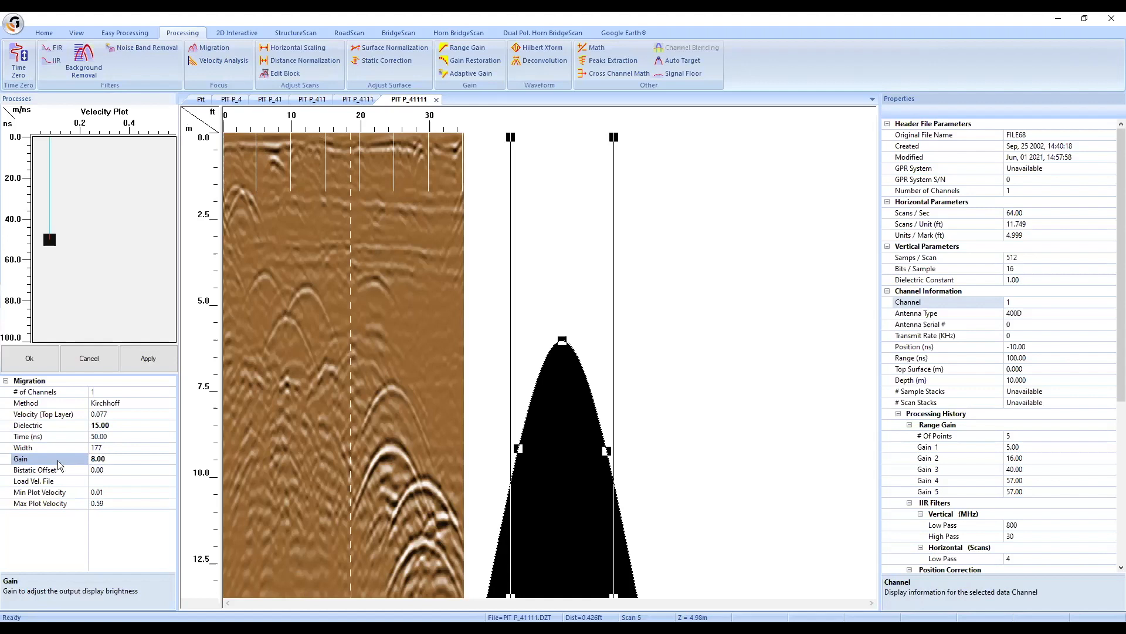
pyautogui.click(160, 355)
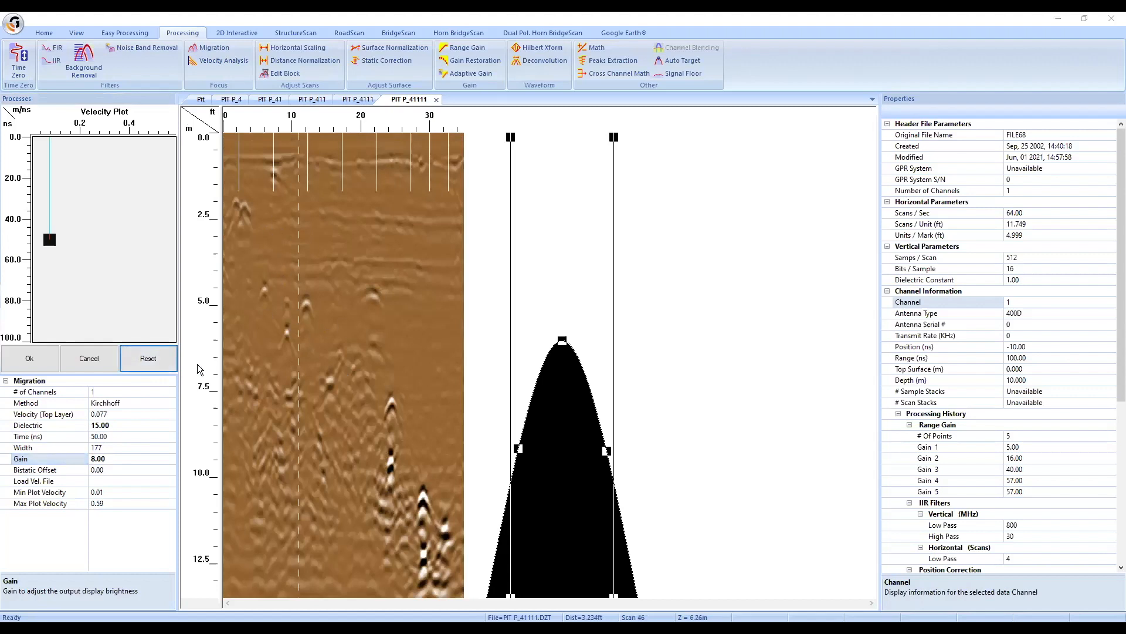
pyautogui.click(164, 355)
# Step: Return the migration gain to 4, preview the migration for comparison, and reset it
pyautogui.doubleClick(120, 457)
pyautogui.write('4')
pyautogui.press('Return')
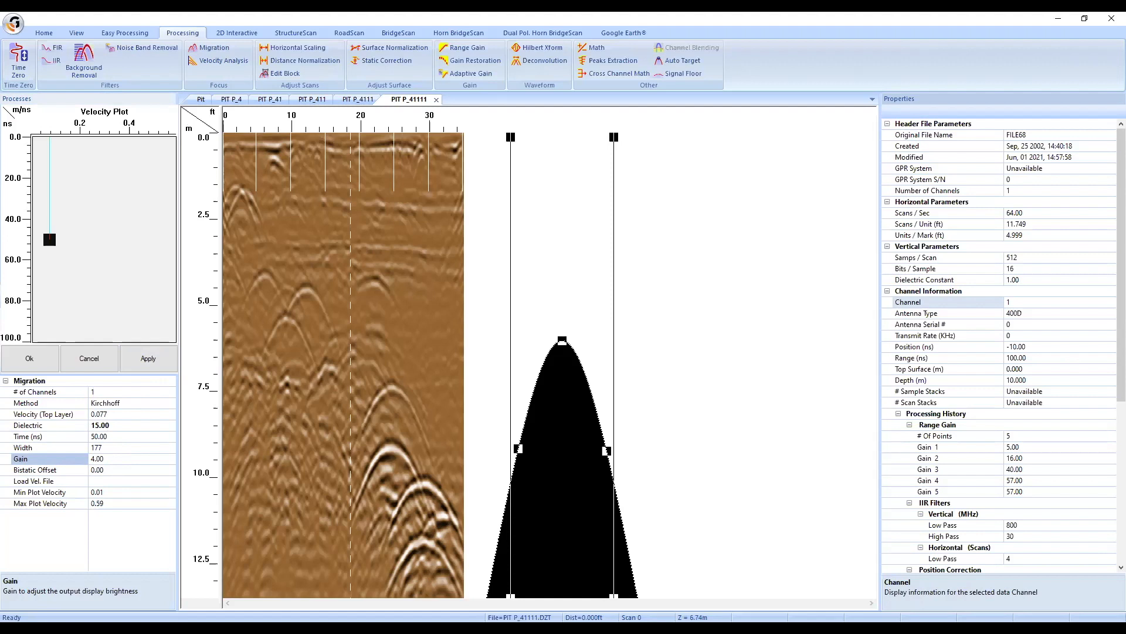
pyautogui.click(166, 356)
pyautogui.click(157, 355)
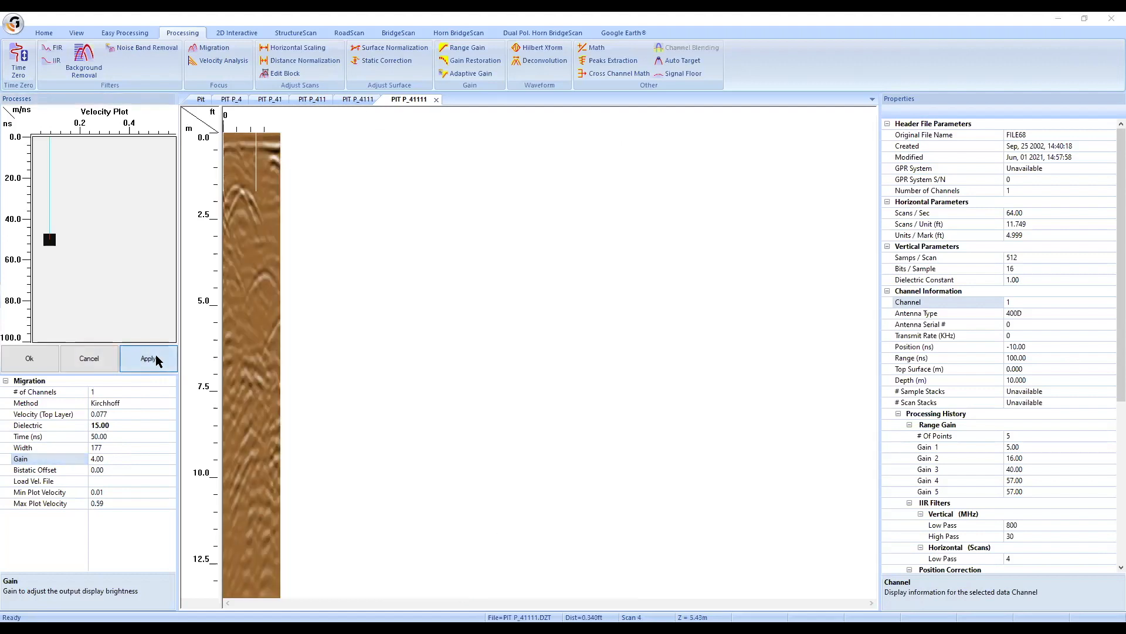
# Step: Set the migration gain back to 8 and preview the migrated profile again
pyautogui.doubleClick(119, 457)
pyautogui.write('8')
pyautogui.press('Return')
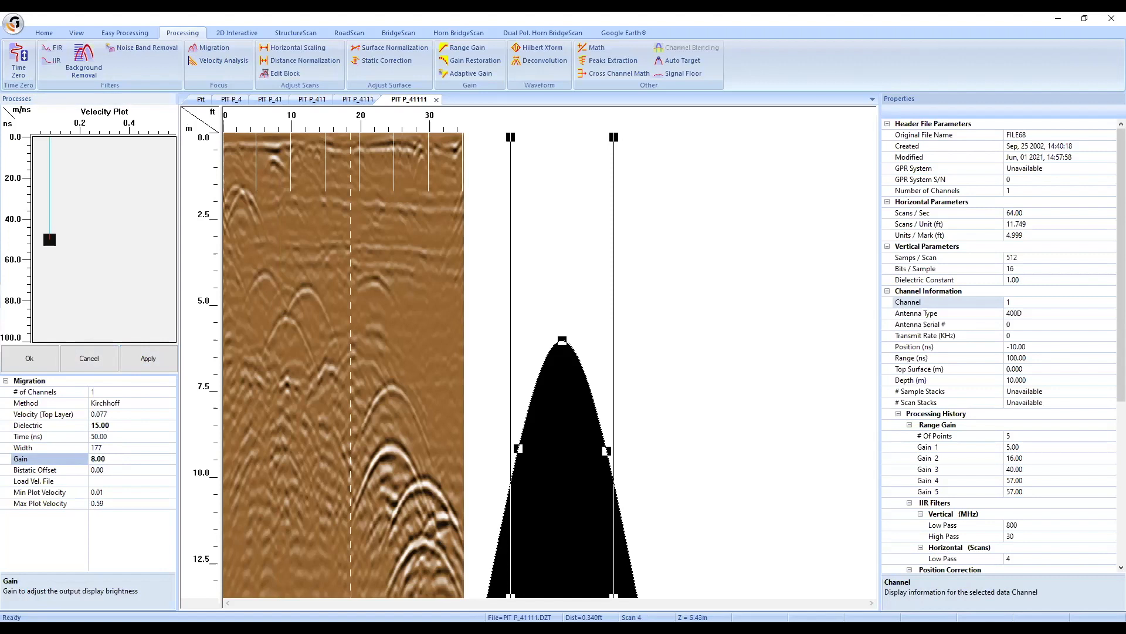
pyautogui.click(151, 358)
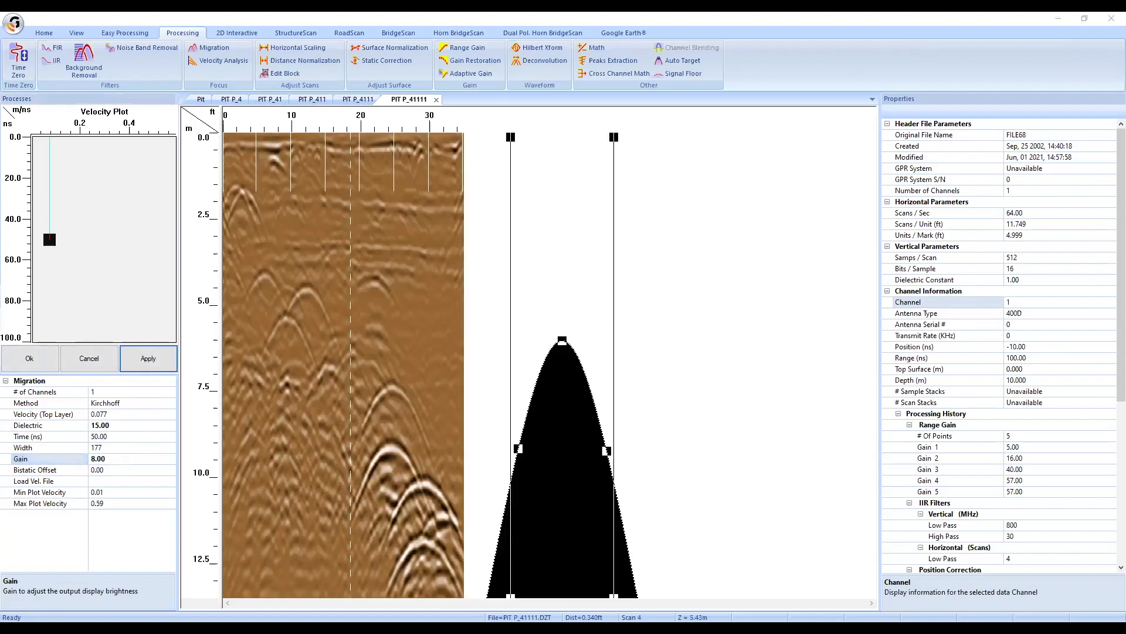
# Step: Increase the migration gain to 10 and preview the migrated profile
pyautogui.doubleClick(117, 458)
pyautogui.write('10')
pyautogui.press('Return')
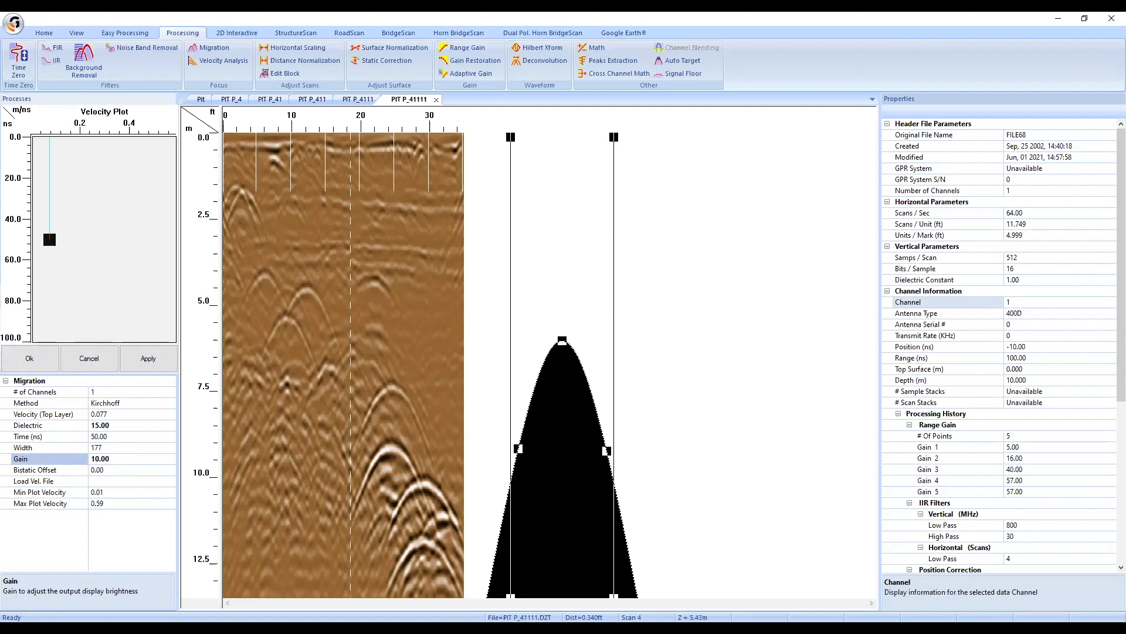
pyautogui.click(160, 368)
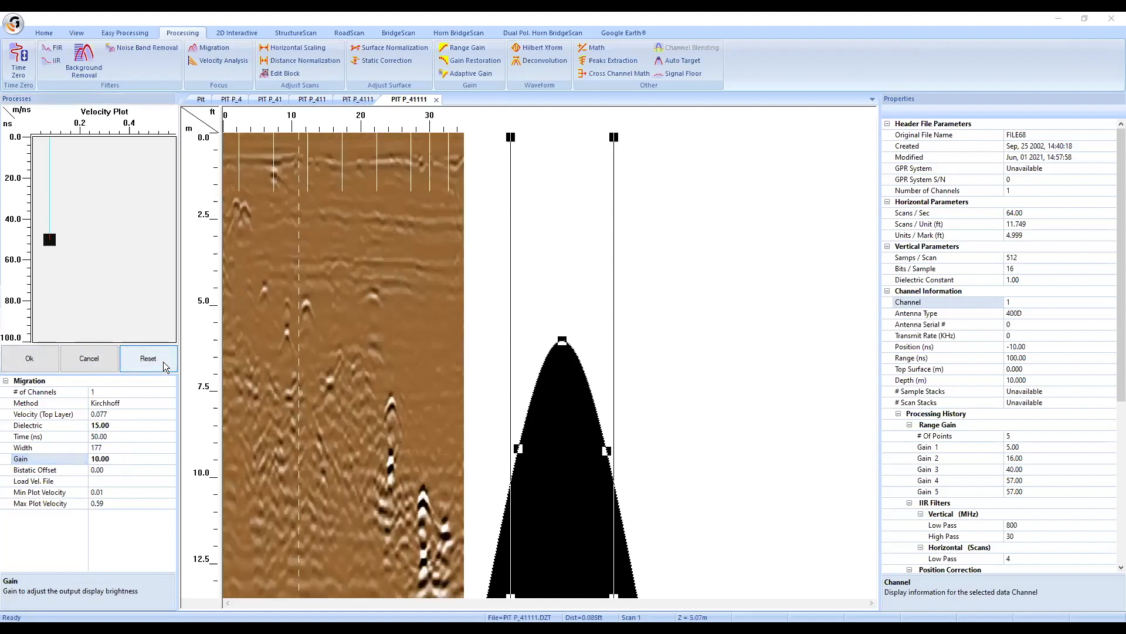
# Step: Try a migration gain of 20 on the profile and reset the preview
pyautogui.doubleClick(132, 457)
pyautogui.write('20')
pyautogui.press('Return')
pyautogui.click(161, 357)
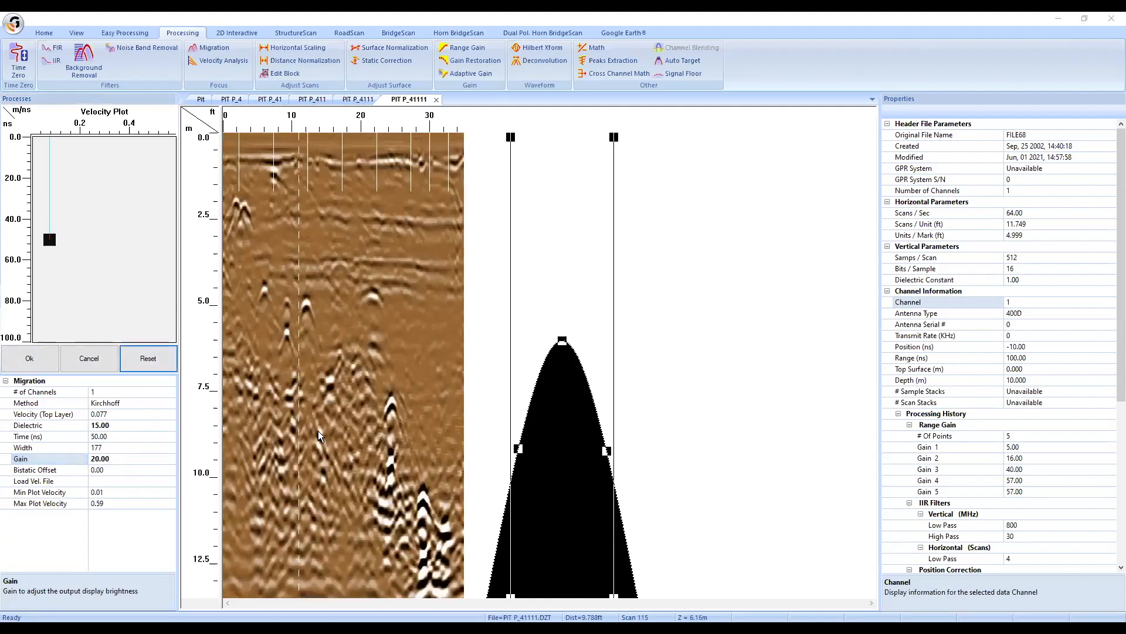
pyautogui.click(141, 357)
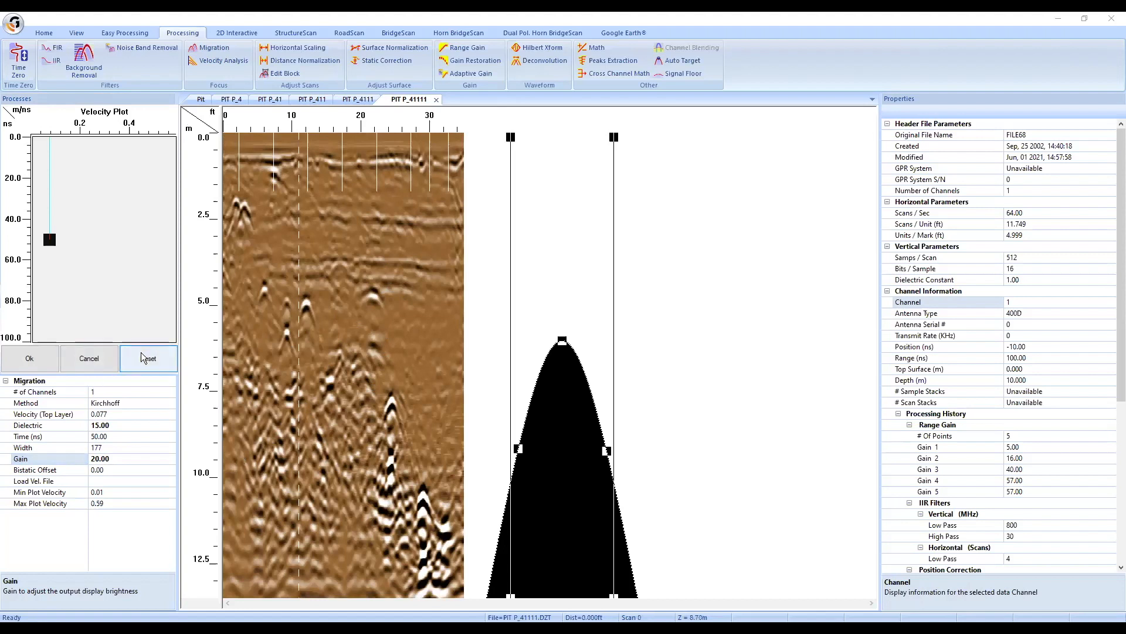
# Step: Set the migration gain to 10, compare the preview with the unmigrated profile, and accept the Kirchhoff migration
pyautogui.click(129, 454)
pyautogui.write('10')
pyautogui.press('Return')
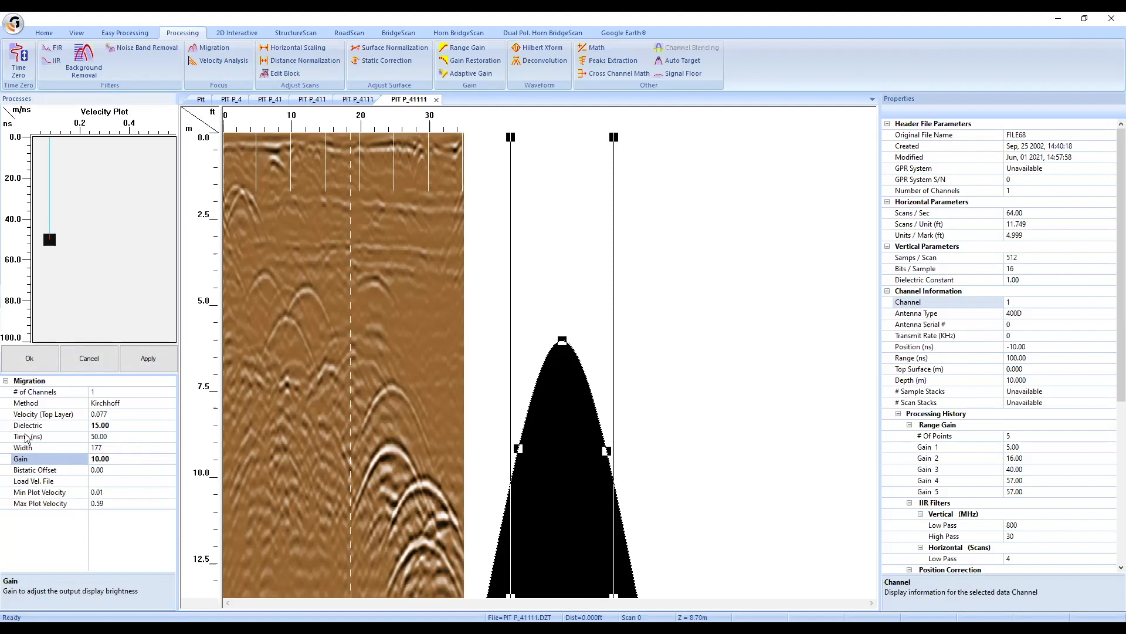
pyautogui.click(52, 34)
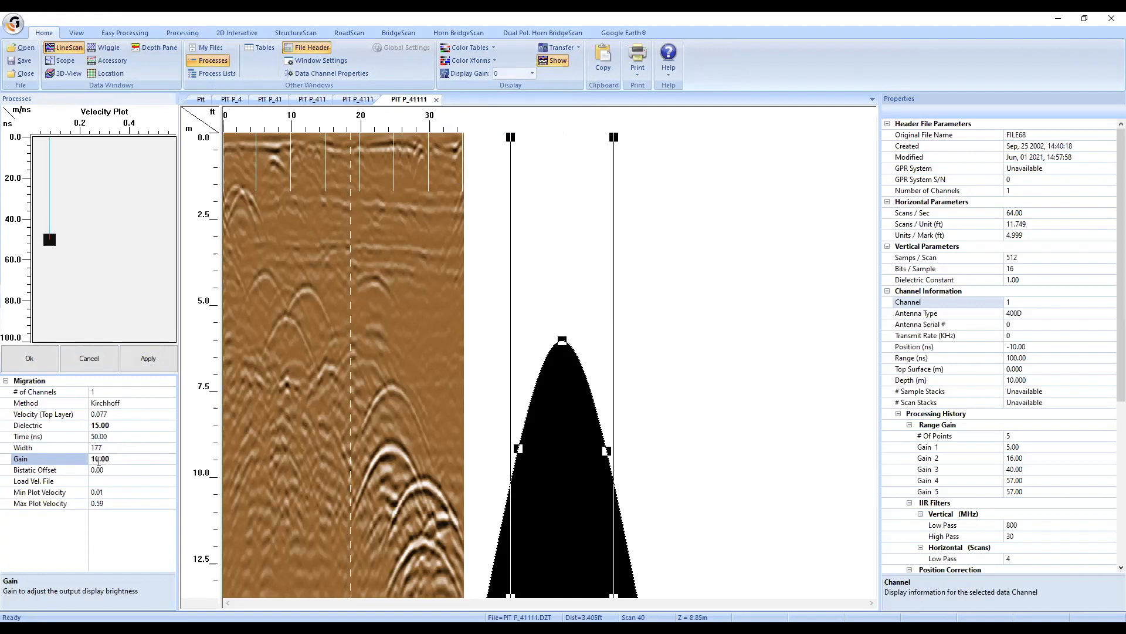
pyautogui.click(148, 362)
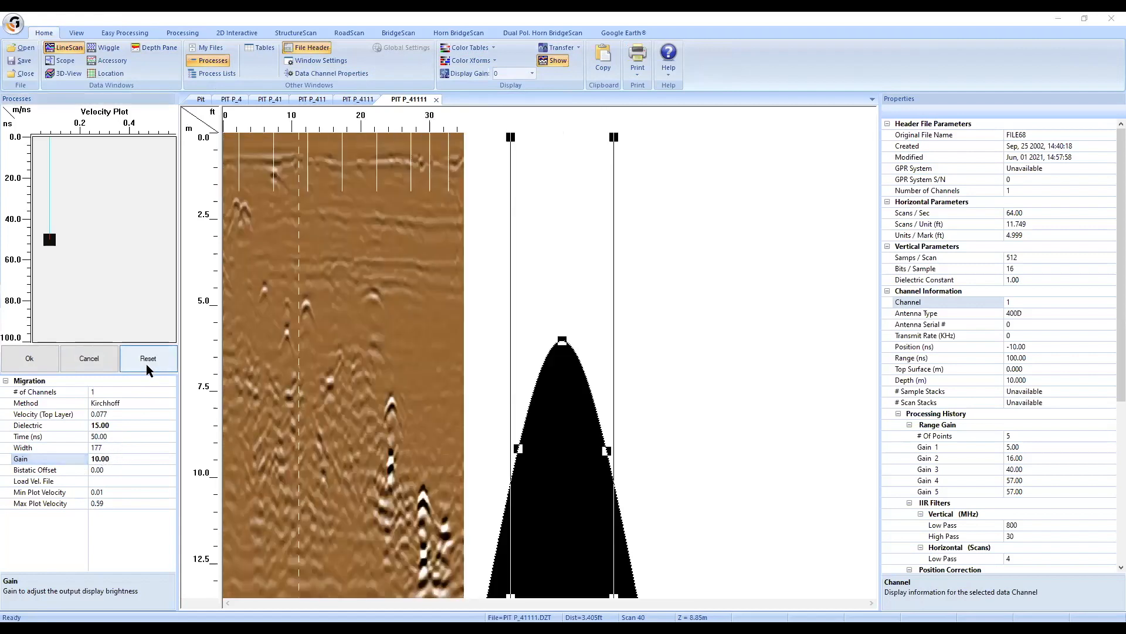
pyautogui.click(146, 364)
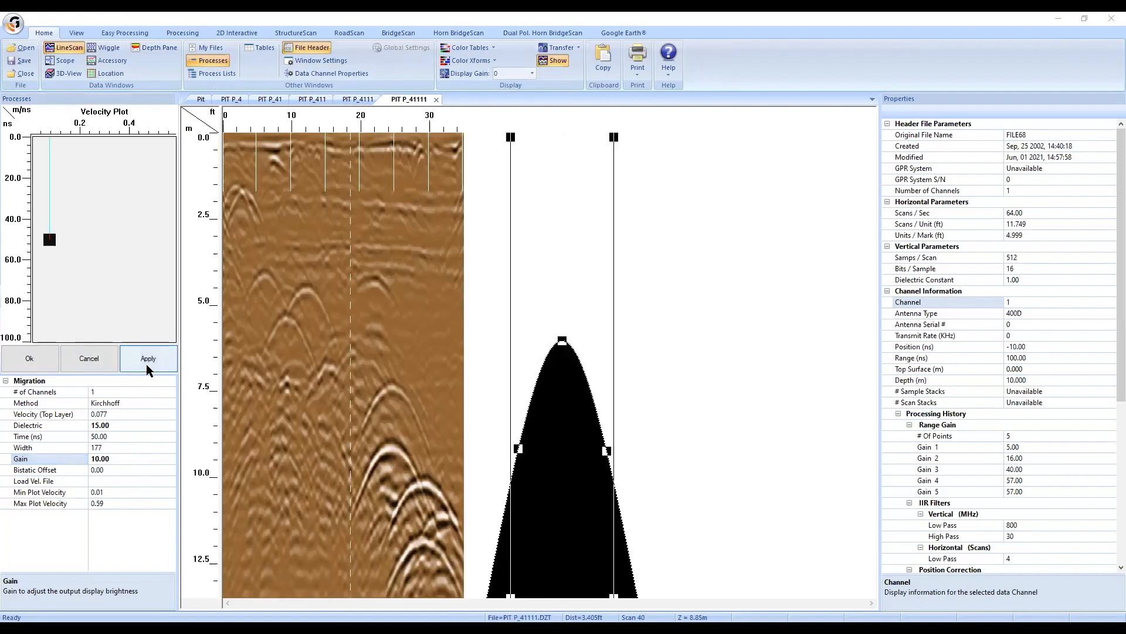
pyautogui.click(34, 362)
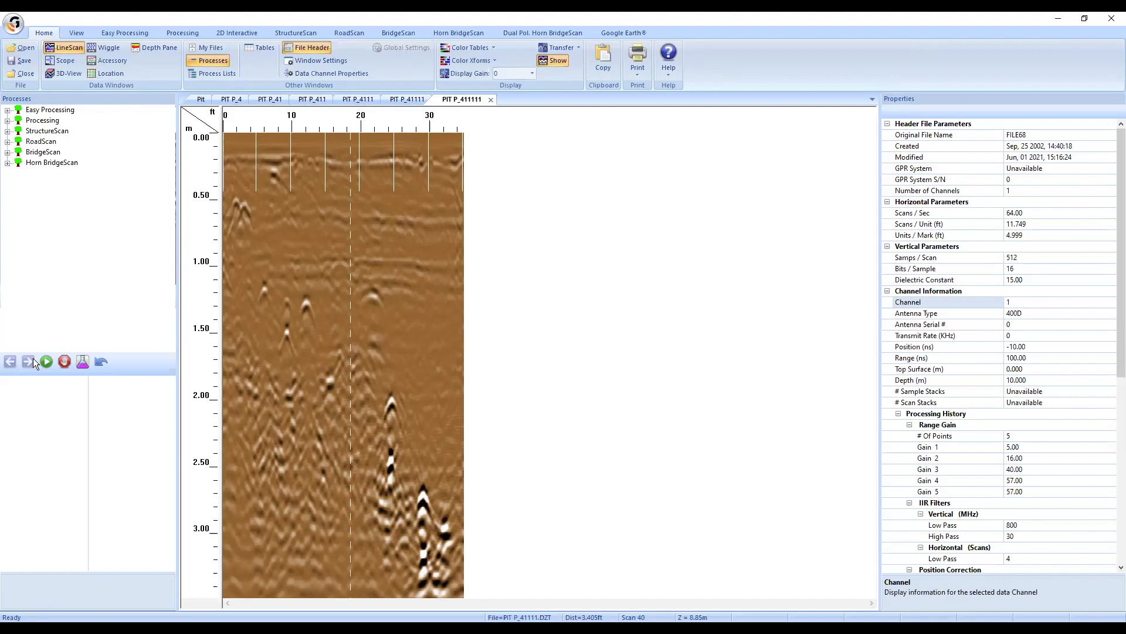
# Step: Return to the unmigrated PIT P_41111 profile and set the dielectric constant in its file header to 15
pyautogui.click(420, 97)
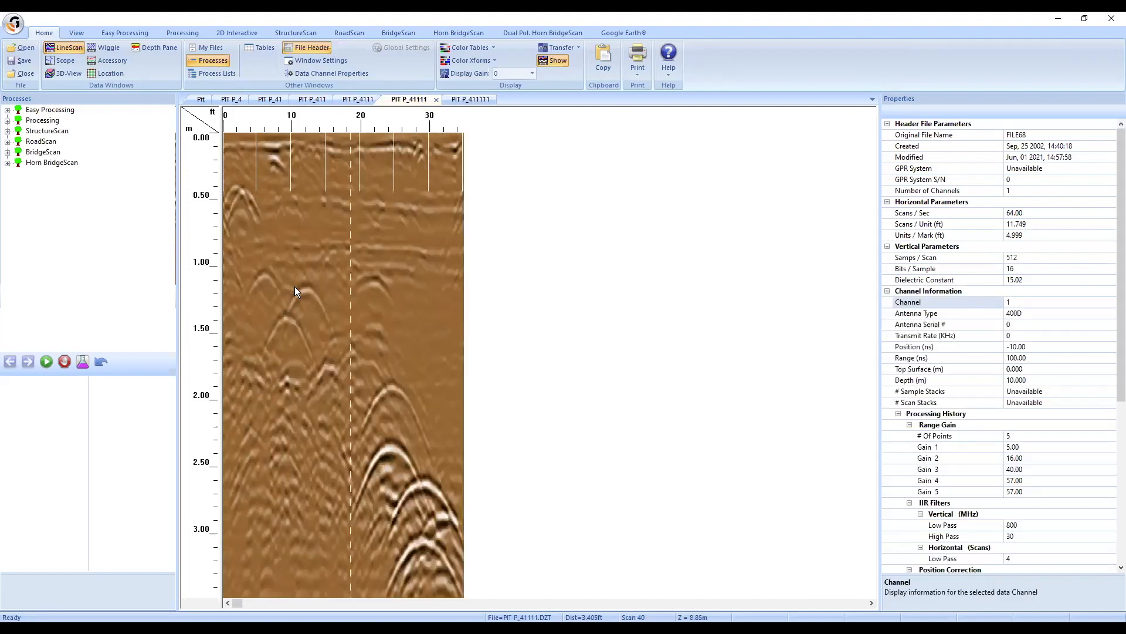
pyautogui.click(1064, 278)
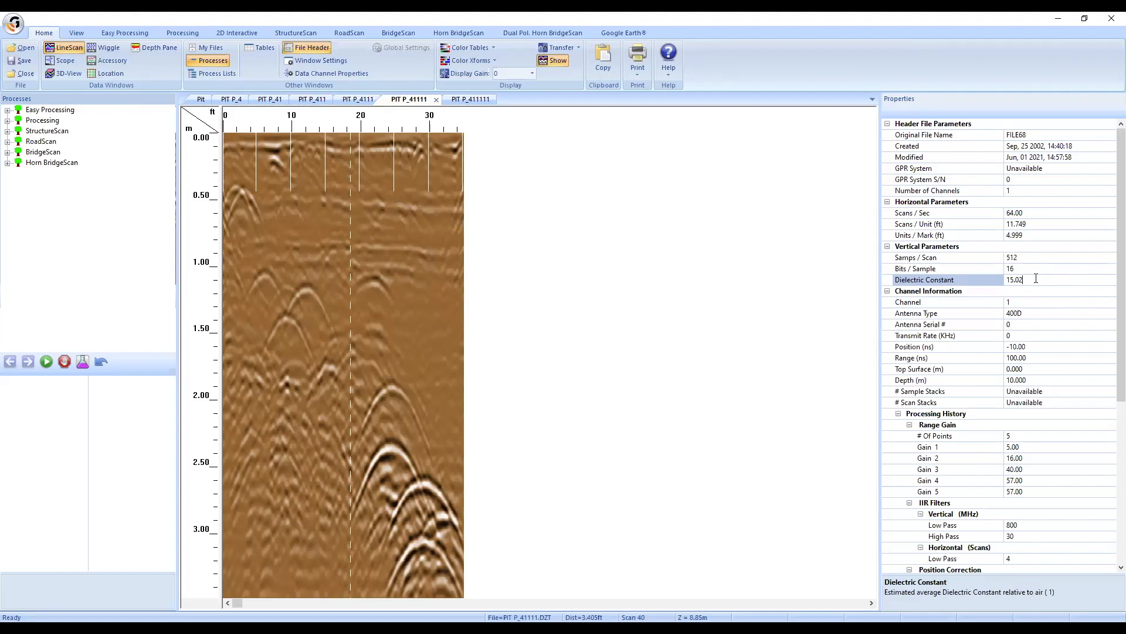
pyautogui.click(985, 284)
pyautogui.write('15')
pyautogui.press('Return')
pyautogui.click(181, 32)
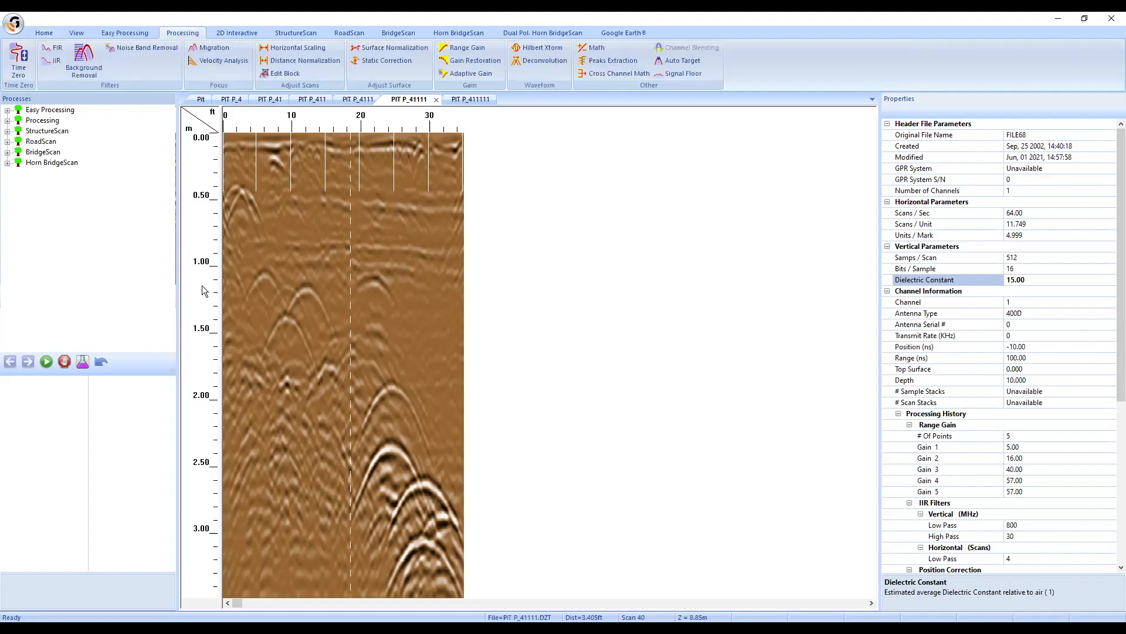